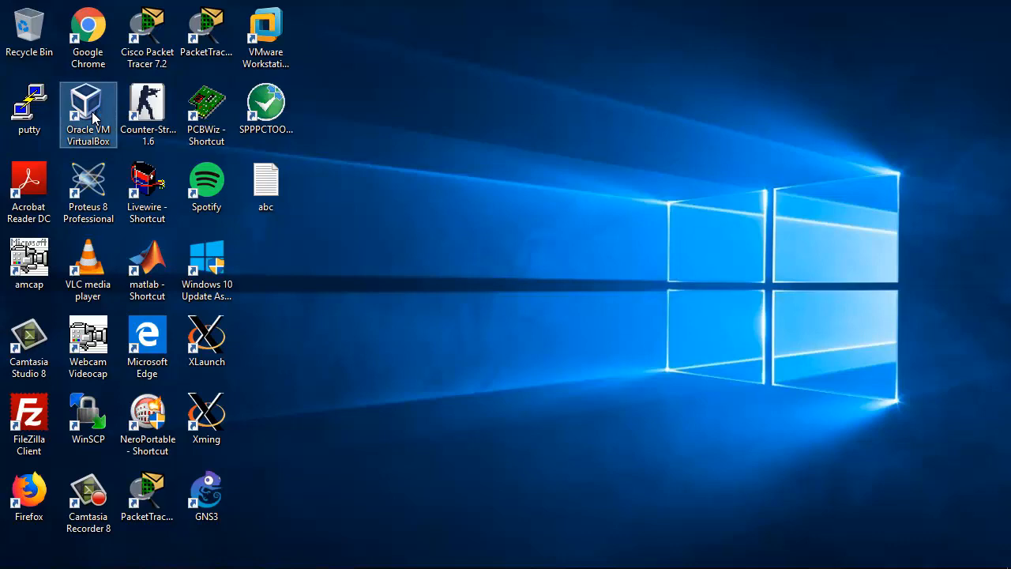
# Step: Open Oracle VM VirtualBox, ignoring the inaccessible disk image warning, and highlight the pfsense-2-4-4-4 and pfsense-2-4-4-5 machines
pyautogui.doubleClick(92, 117)
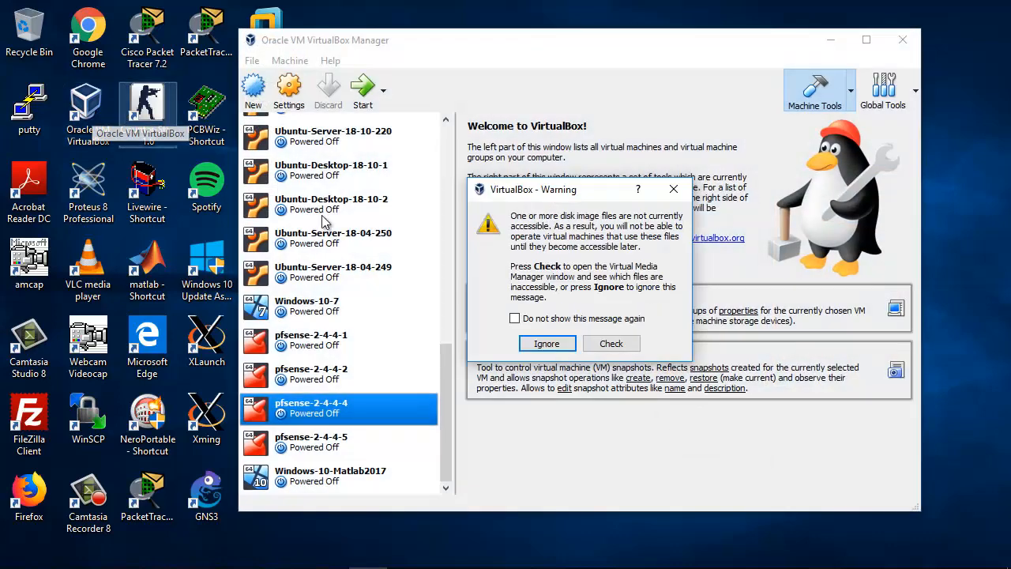
pyautogui.click(557, 346)
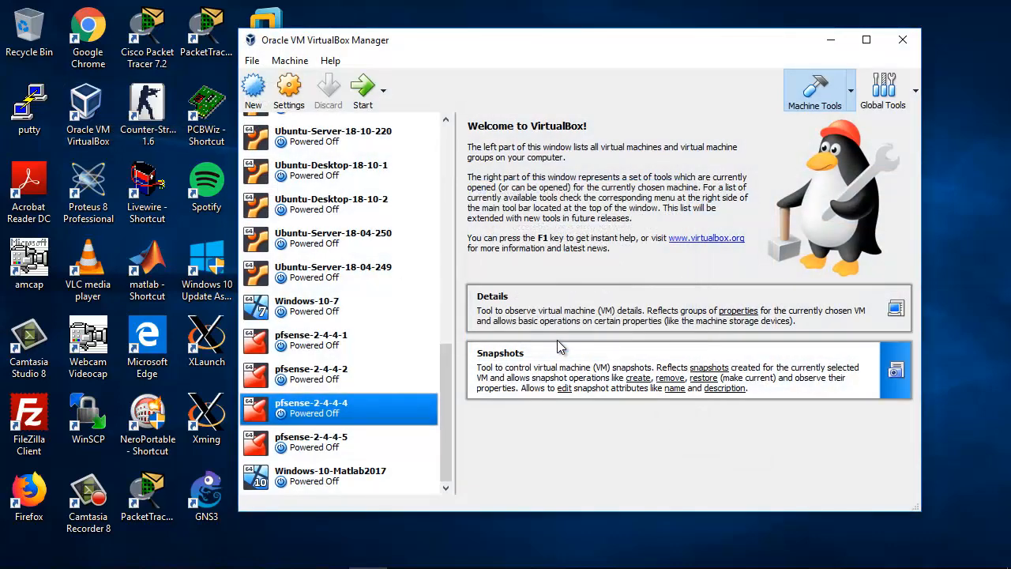
pyautogui.keyDown('ctrl'); pyautogui.click(328, 438); pyautogui.keyUp('ctrl')
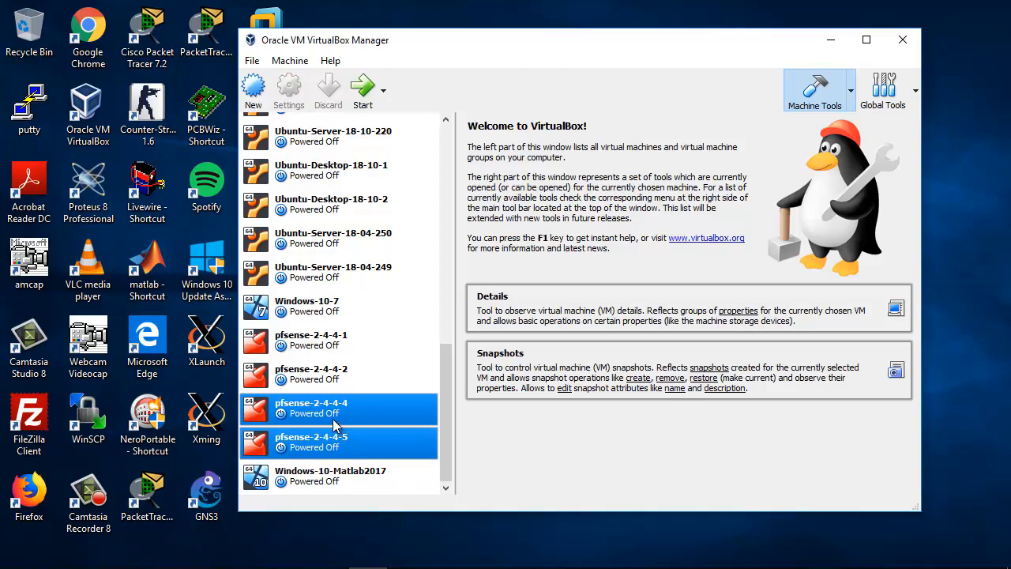
pyautogui.click(337, 422)
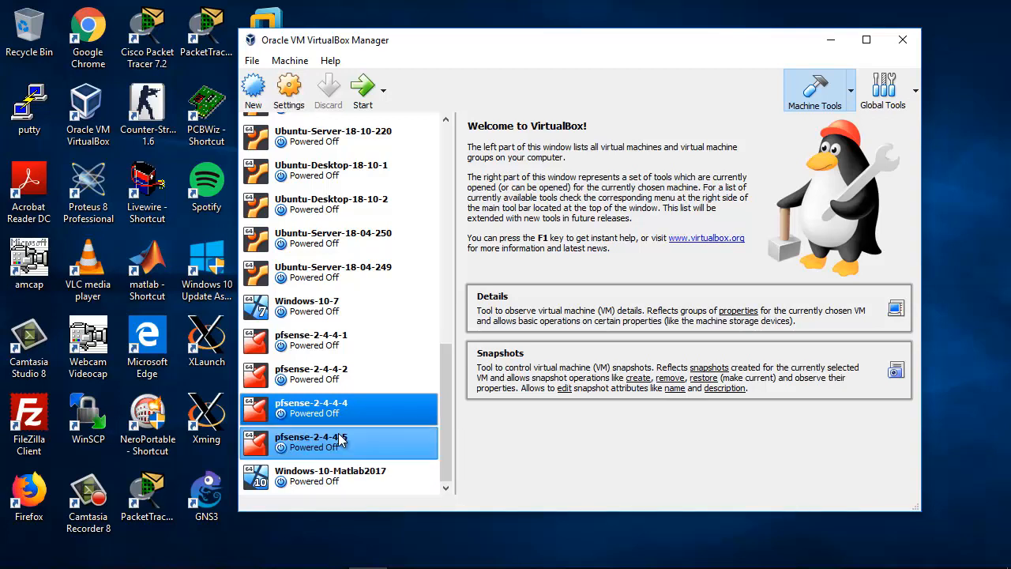
pyautogui.click(342, 439)
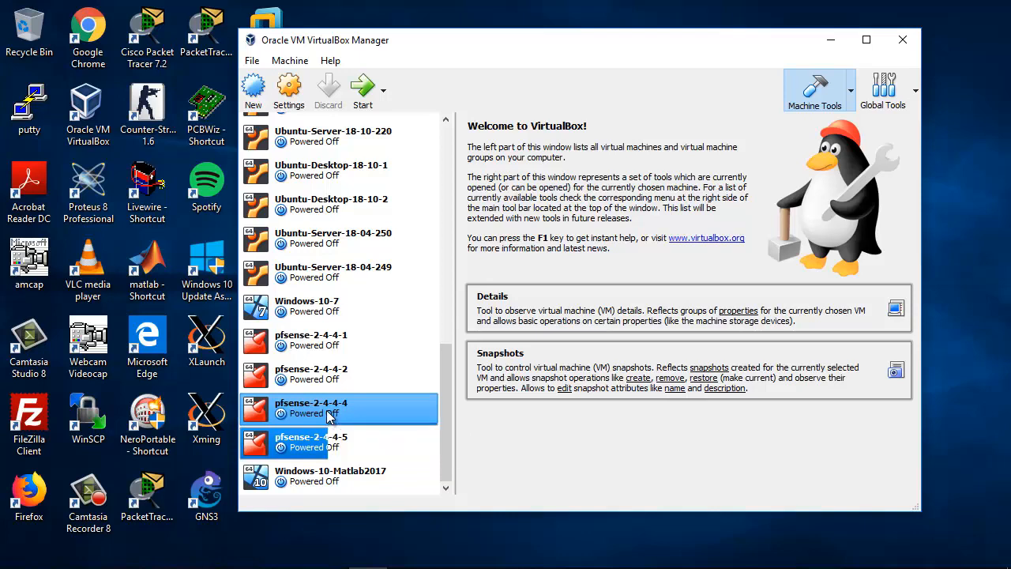
# Step: In the network settings of the pfsense-2-4-4-4 machine, attach Adapter 1 to Generic Driver and check its advanced options
pyautogui.click(327, 416)
pyautogui.rightClick(321, 417)
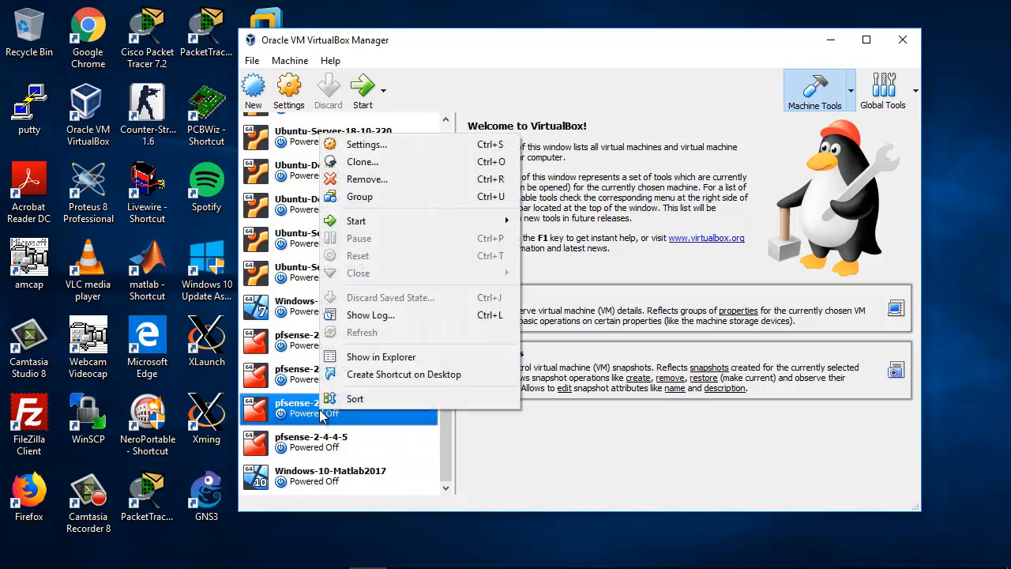
pyautogui.click(379, 144)
pyautogui.moveTo(473, 94); pyautogui.dragTo(526, 57)
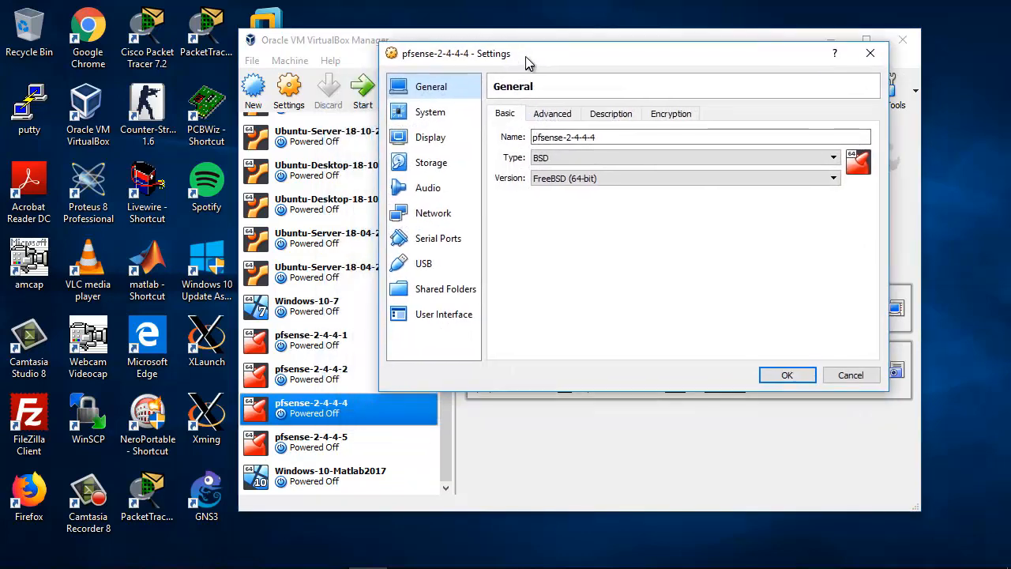
pyautogui.click(440, 215)
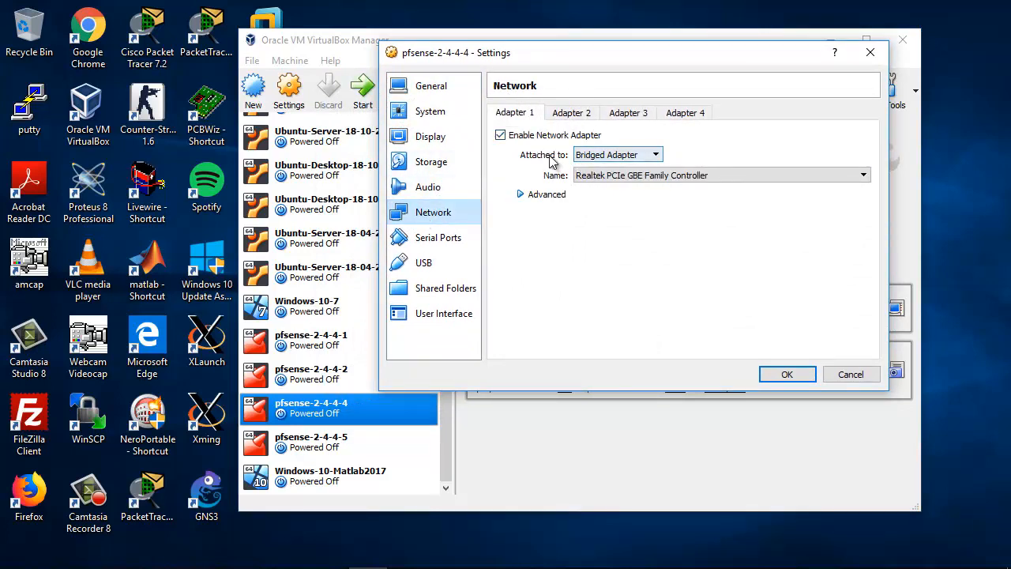
pyautogui.click(597, 154)
pyautogui.click(615, 231)
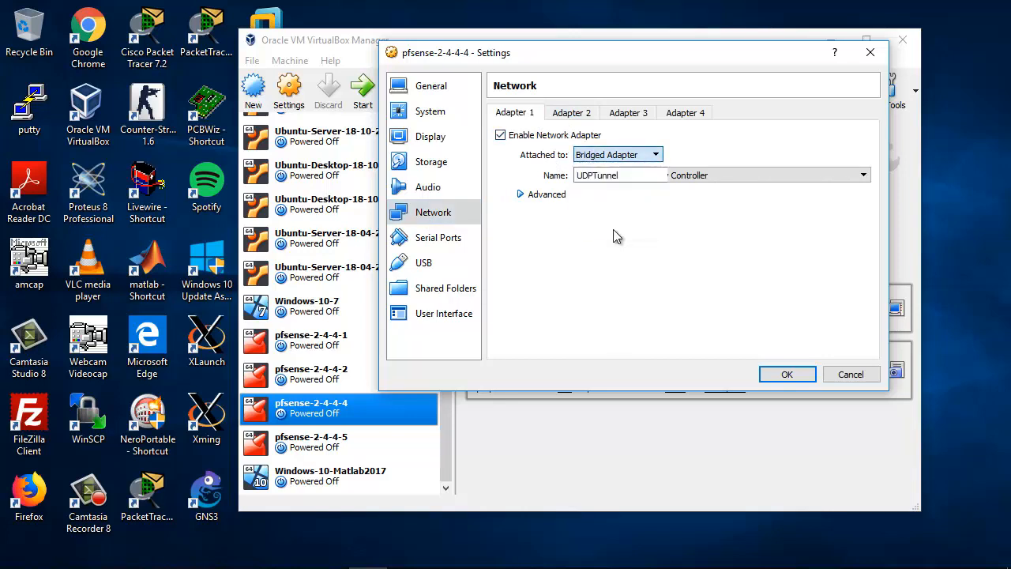
pyautogui.moveTo(637, 175); pyautogui.dragTo(551, 179)
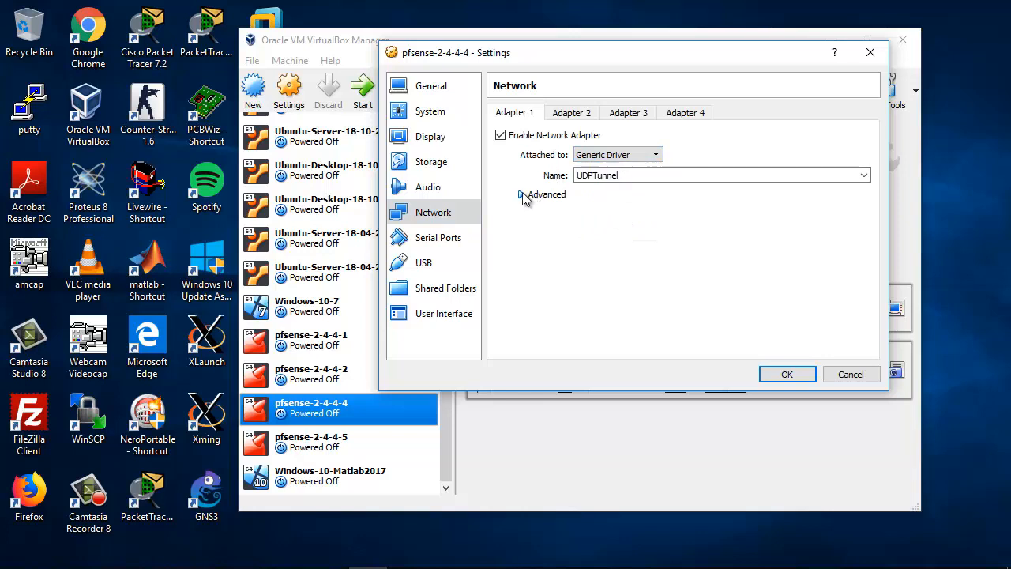
pyautogui.click(522, 194)
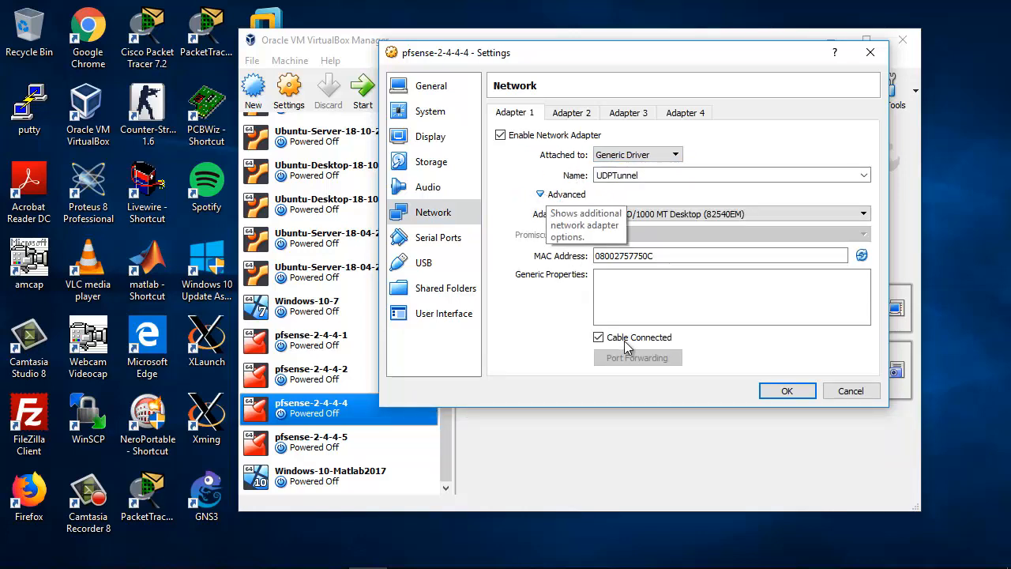
pyautogui.click(551, 194)
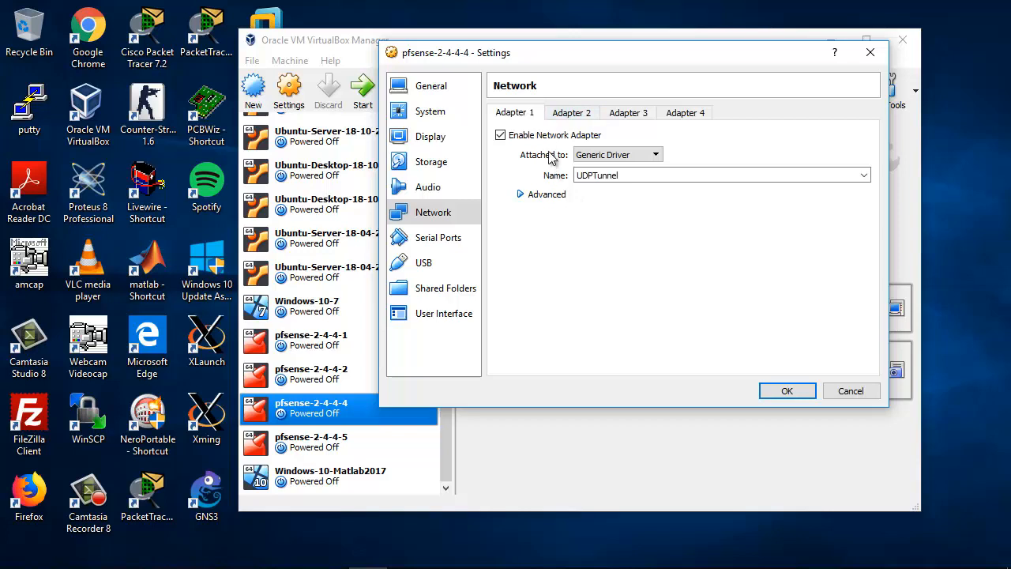
# Step: Attach Adapter 2 of pfsense-2-4-4-4 to Generic Driver and save the machine's settings
pyautogui.click(570, 114)
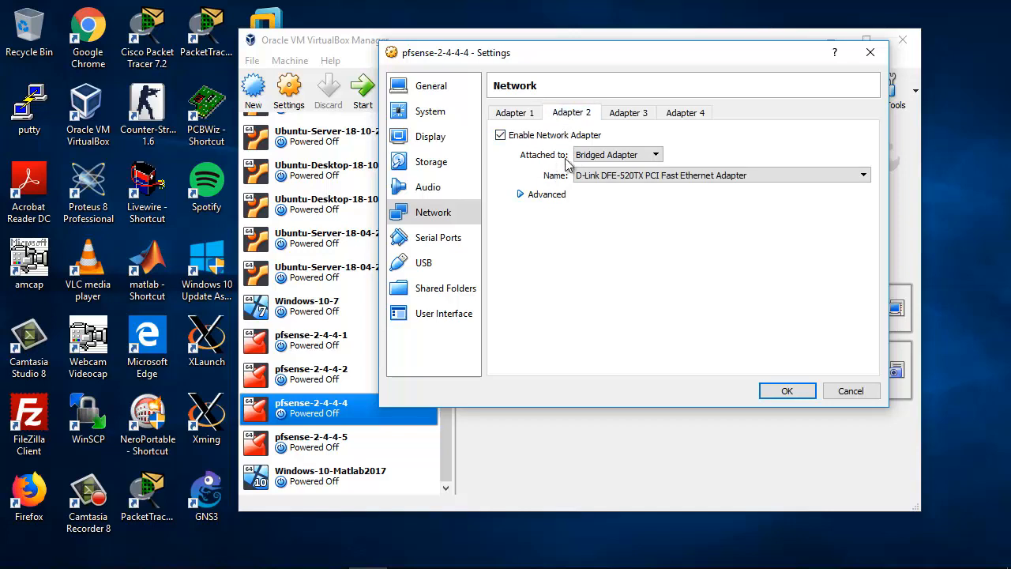
pyautogui.click(612, 155)
pyautogui.click(603, 229)
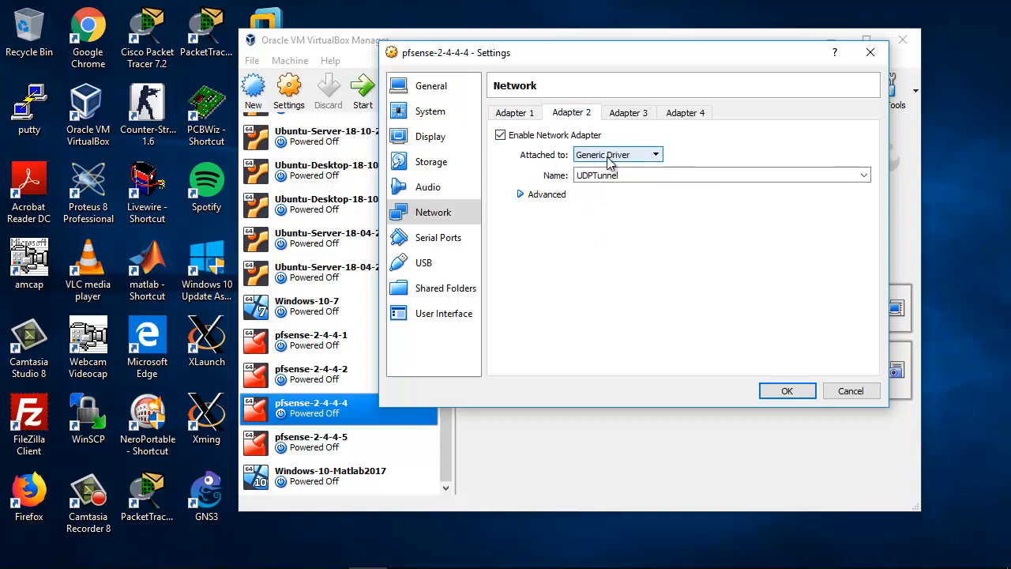
pyautogui.click(522, 195)
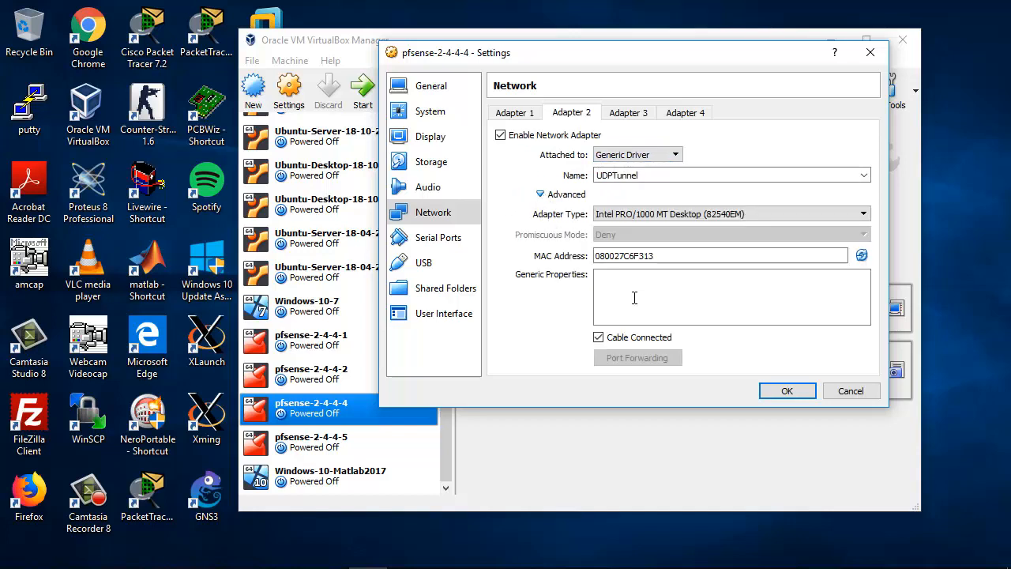
pyautogui.click(543, 195)
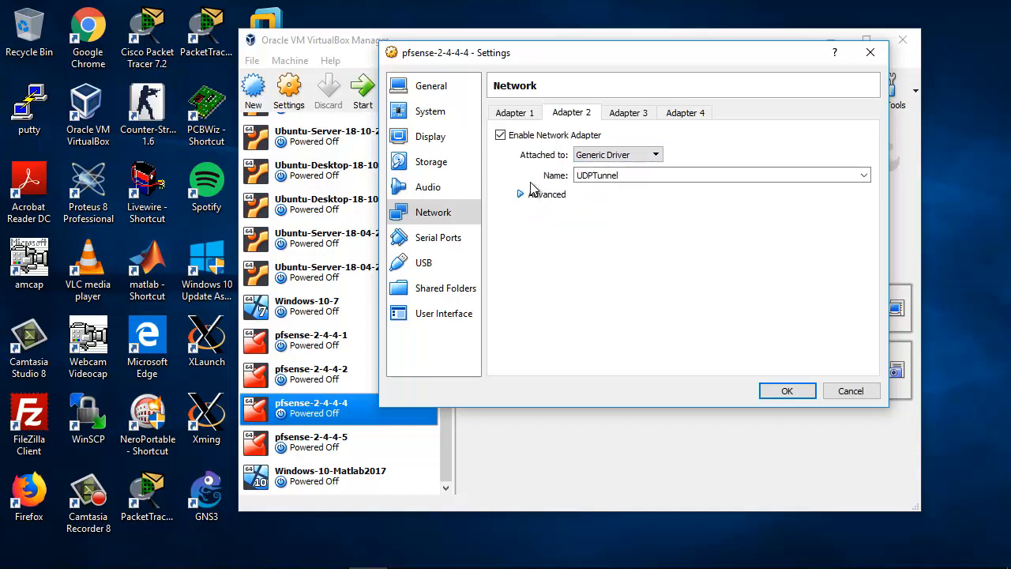
pyautogui.click(787, 391)
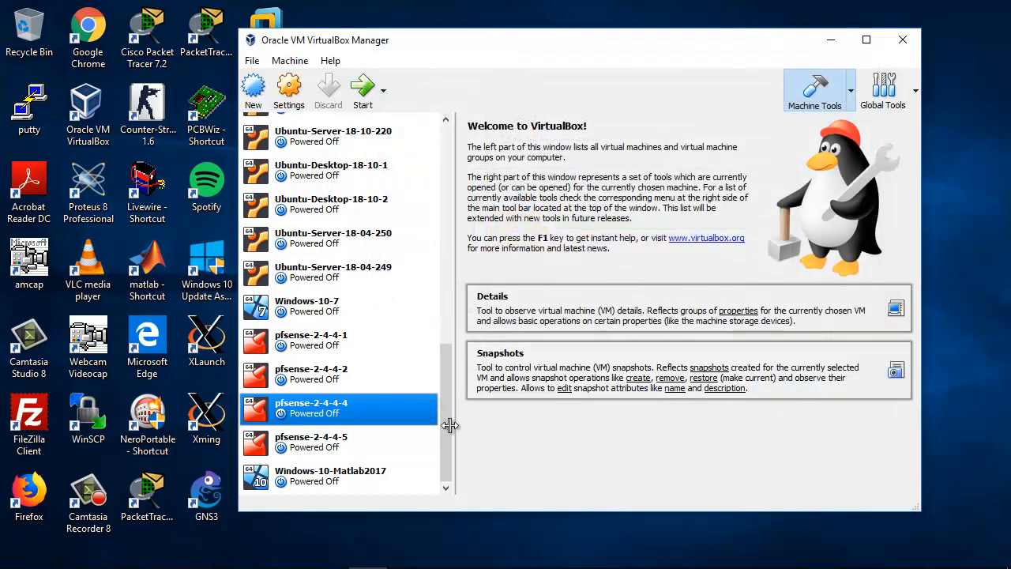
# Step: In the network settings of the pfsense-2-4-4-5 machine, attach Adapter 1 to Generic Driver and check its advanced options
pyautogui.click(344, 445)
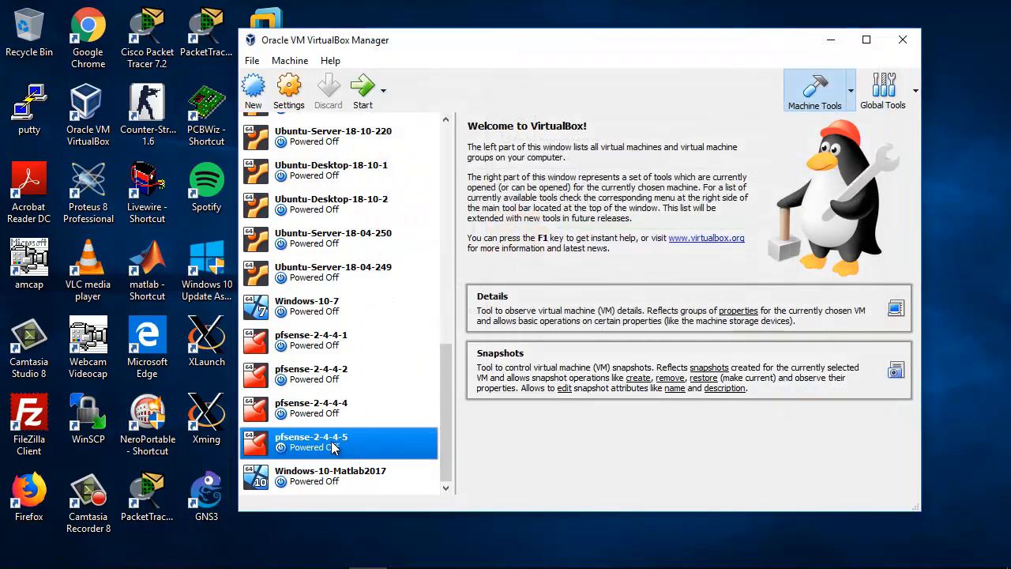
pyautogui.rightClick(332, 447)
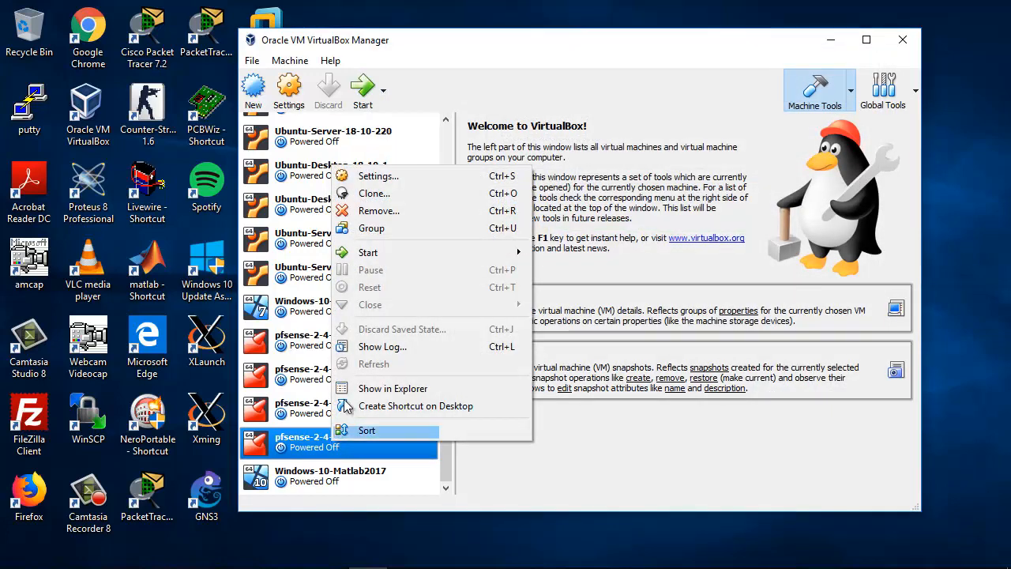
pyautogui.click(406, 182)
pyautogui.moveTo(494, 76); pyautogui.dragTo(598, 79)
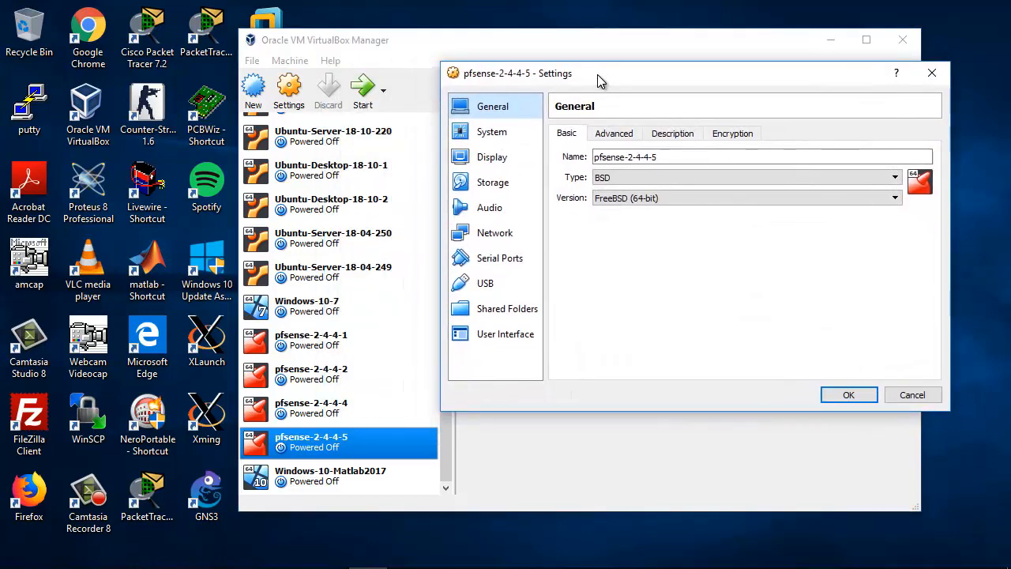
pyautogui.click(493, 233)
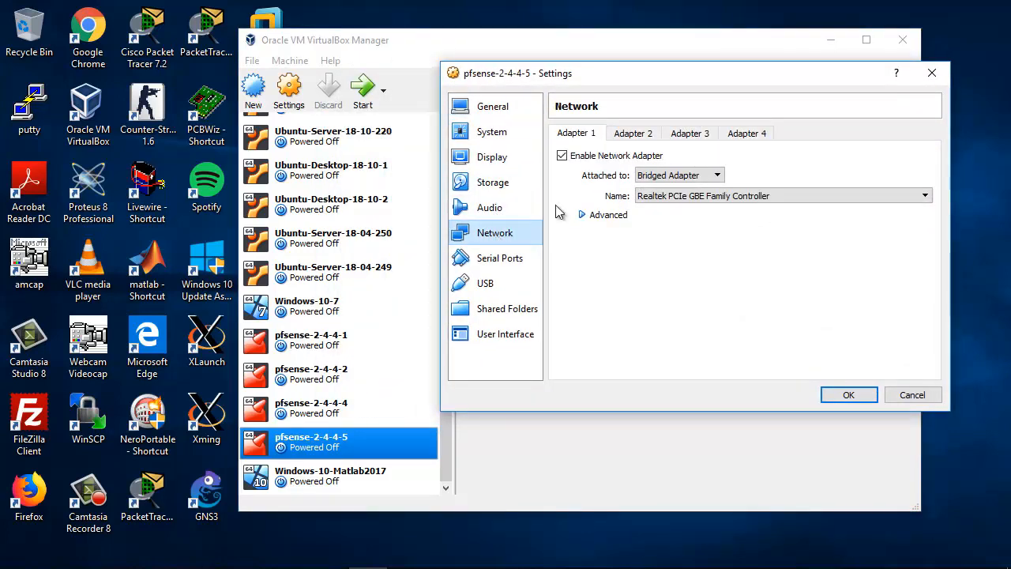
pyautogui.click(658, 178)
pyautogui.click(672, 254)
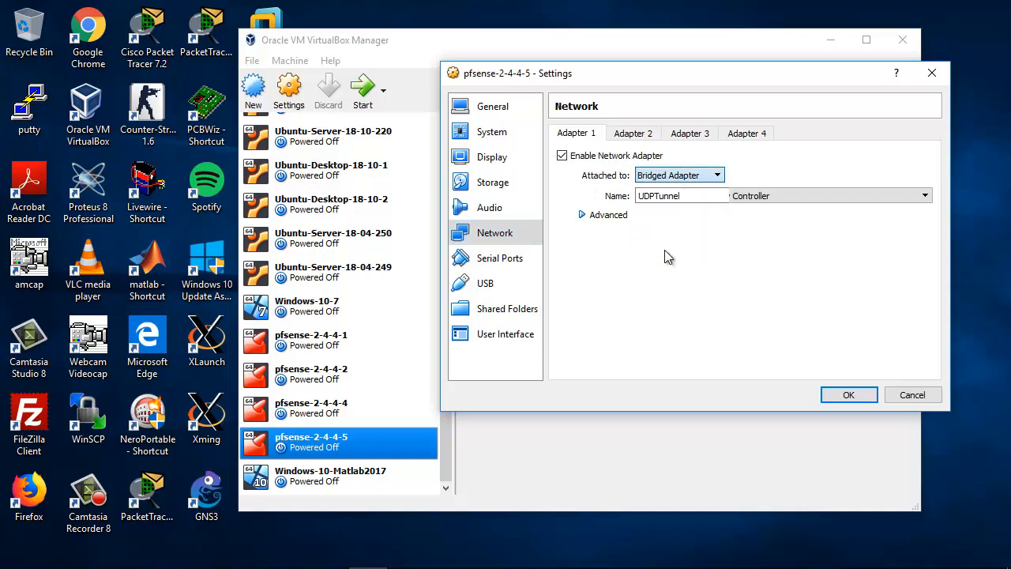
pyautogui.click(582, 216)
pyautogui.click(602, 215)
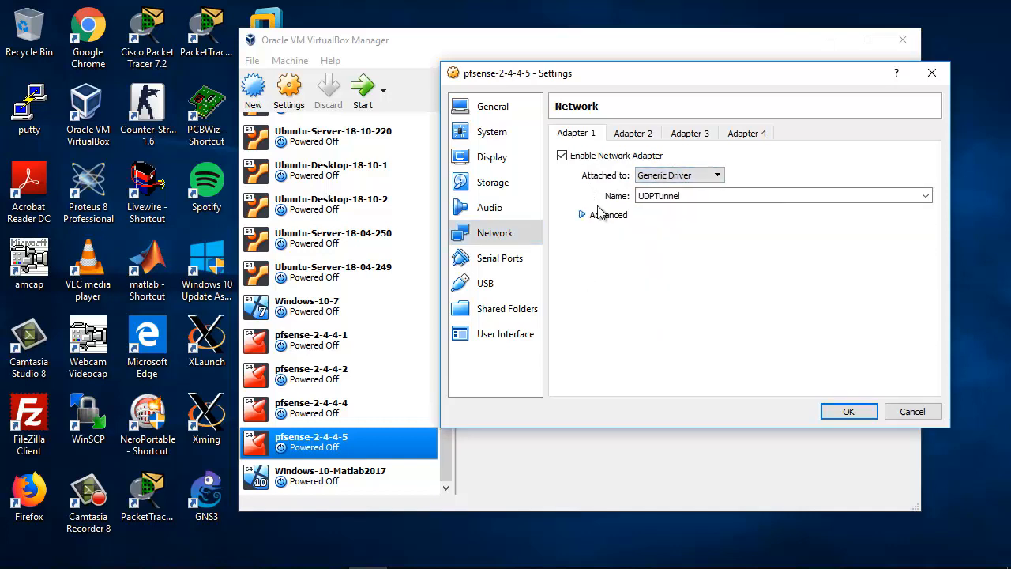
# Step: Attach Adapter 2 of pfsense-2-4-4-5 to Generic Driver and save the machine's settings
pyautogui.click(634, 135)
pyautogui.click(668, 175)
pyautogui.click(670, 250)
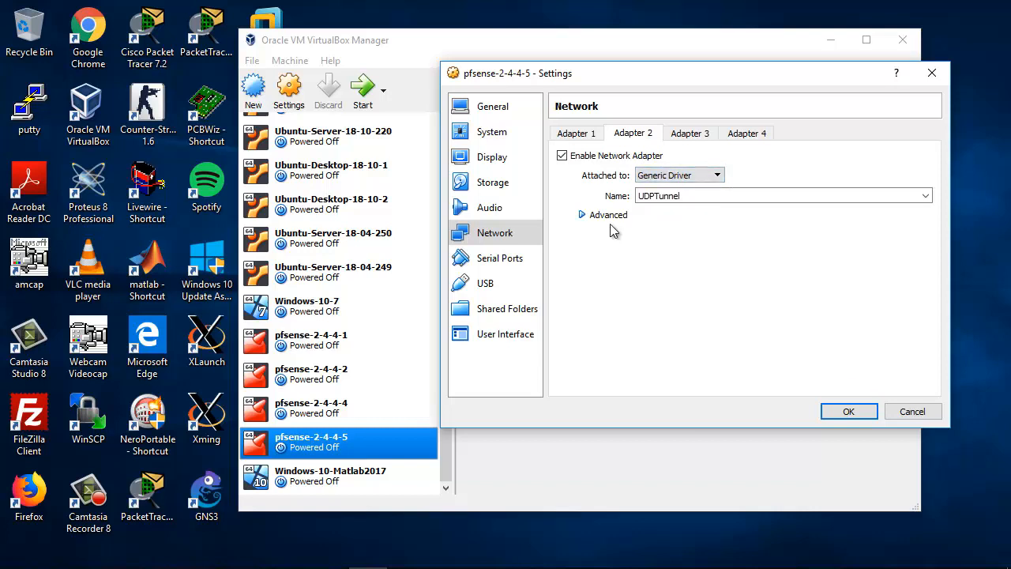
pyautogui.click(589, 219)
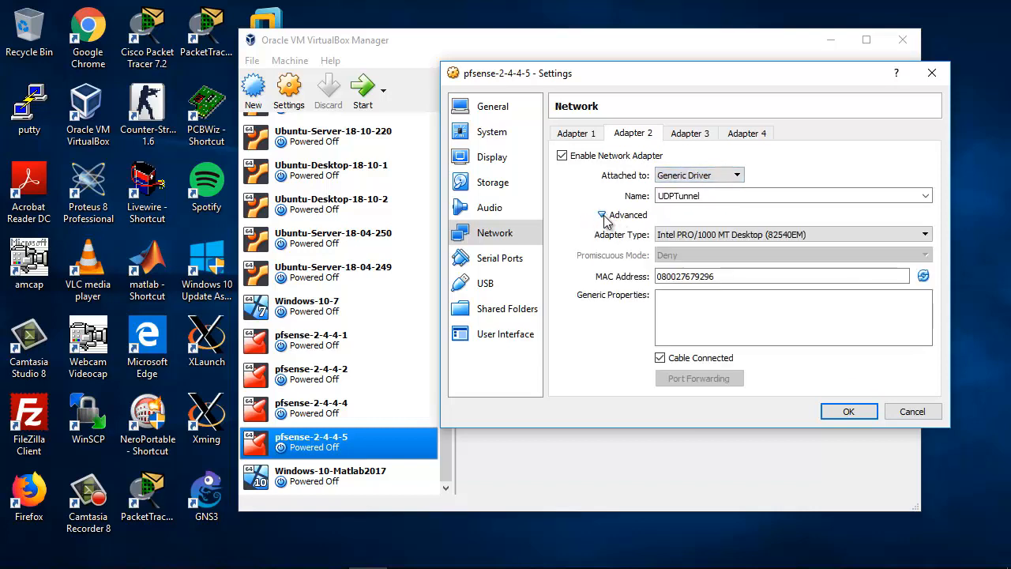
pyautogui.click(605, 218)
pyautogui.click(598, 220)
pyautogui.click(600, 218)
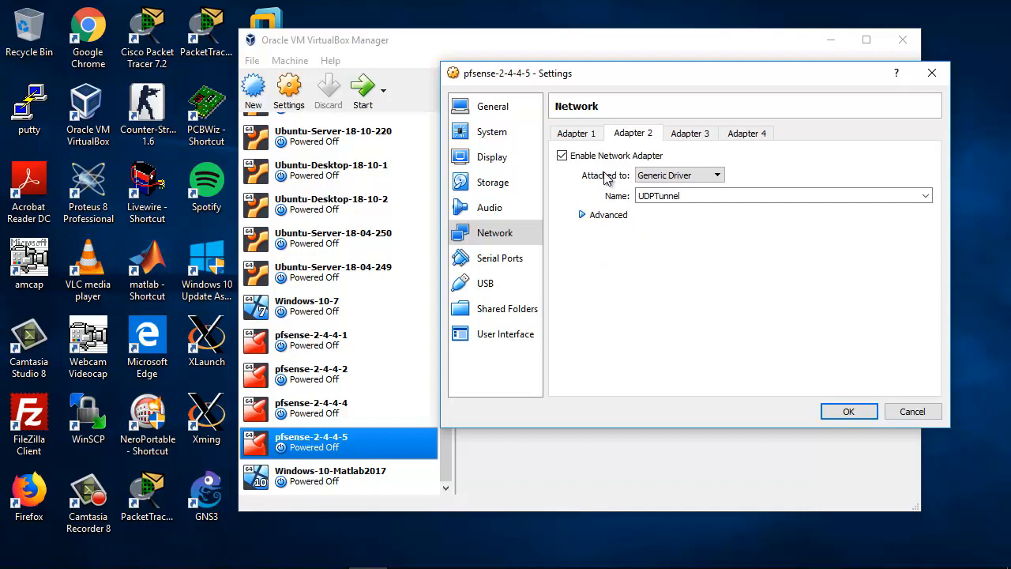
pyautogui.click(848, 412)
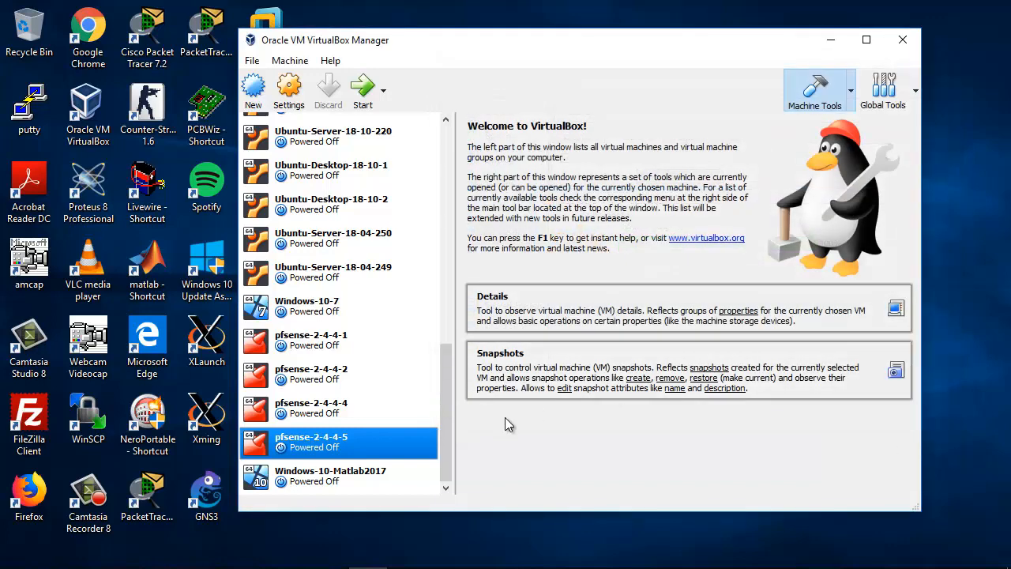
# Step: Close the VirtualBox Manager and return to the desktop
pyautogui.click(345, 410)
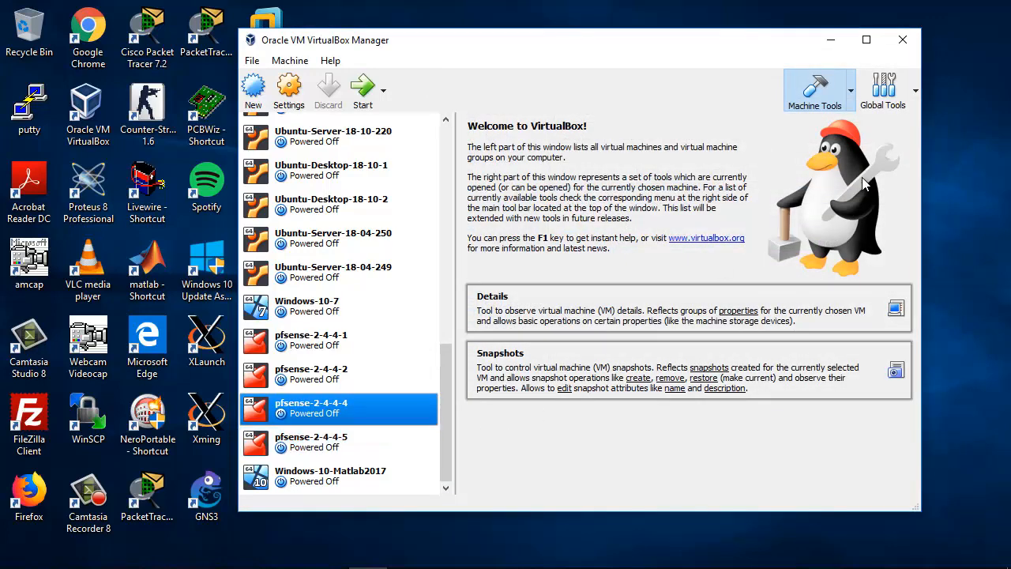
pyautogui.click(903, 40)
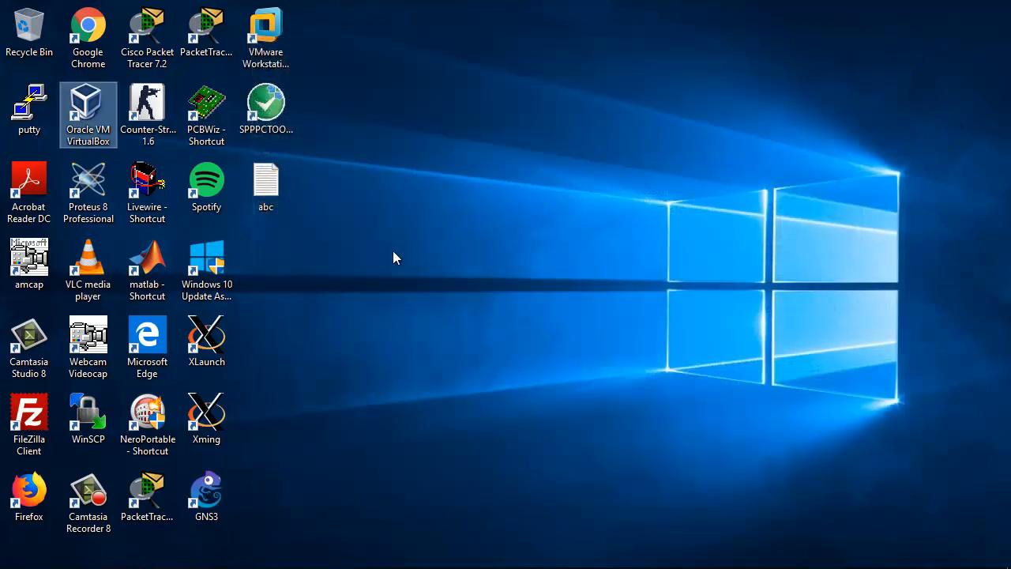
pyautogui.click(393, 252)
# Step: Launch GNS3, cancelling its Setup Wizard, and minimize the VMware Workstation window running the GNS3 VM
pyautogui.doubleClick(209, 496)
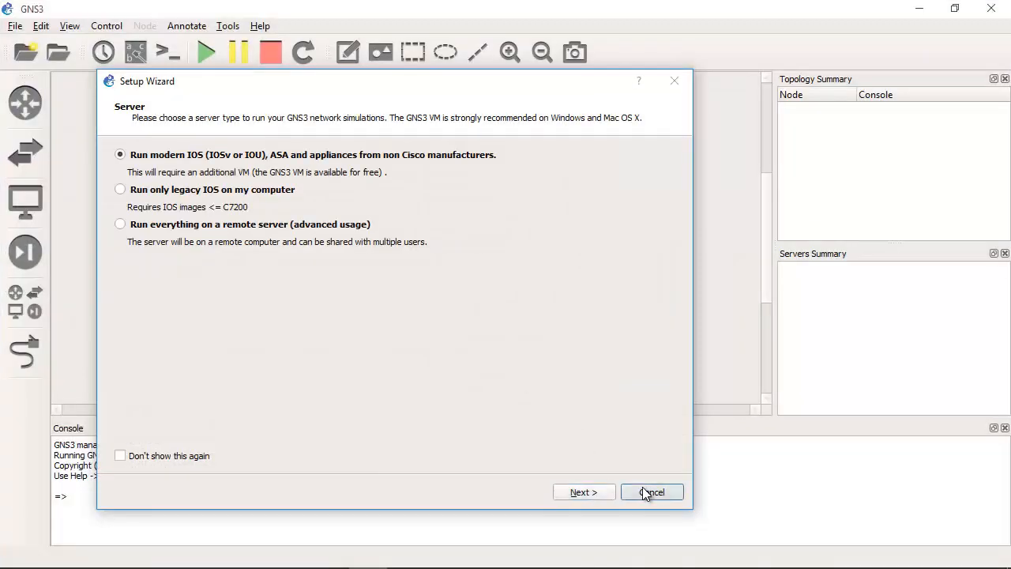
pyautogui.click(644, 488)
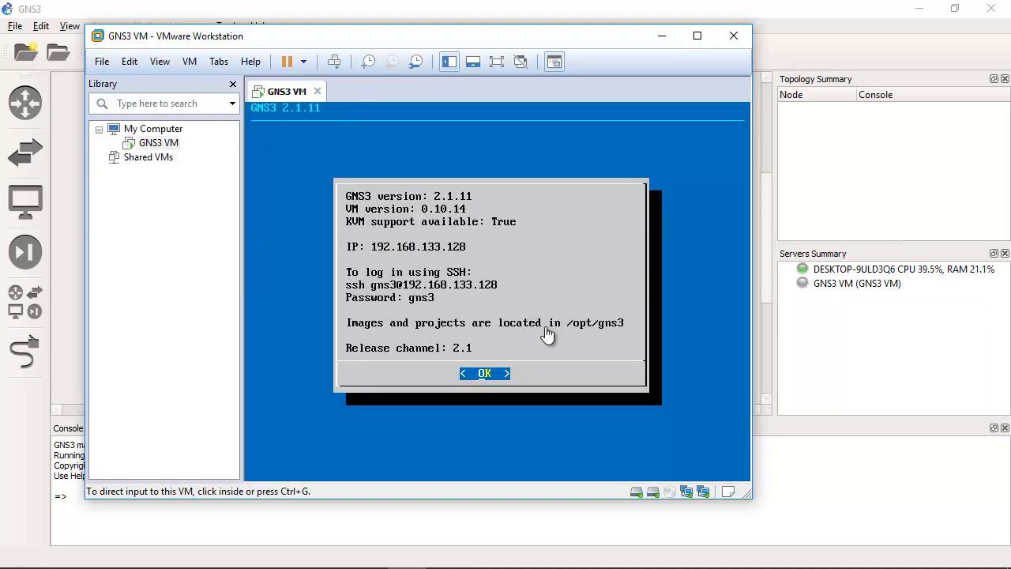
pyautogui.click(662, 35)
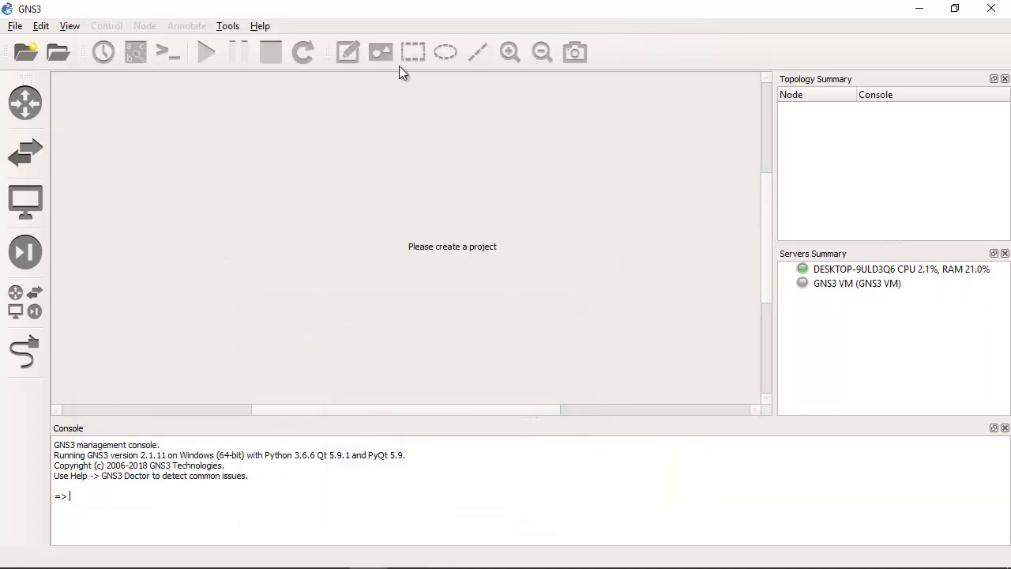
# Step: Create a new blank project named ipsec-tunnel in the default projects location
pyautogui.click(14, 26)
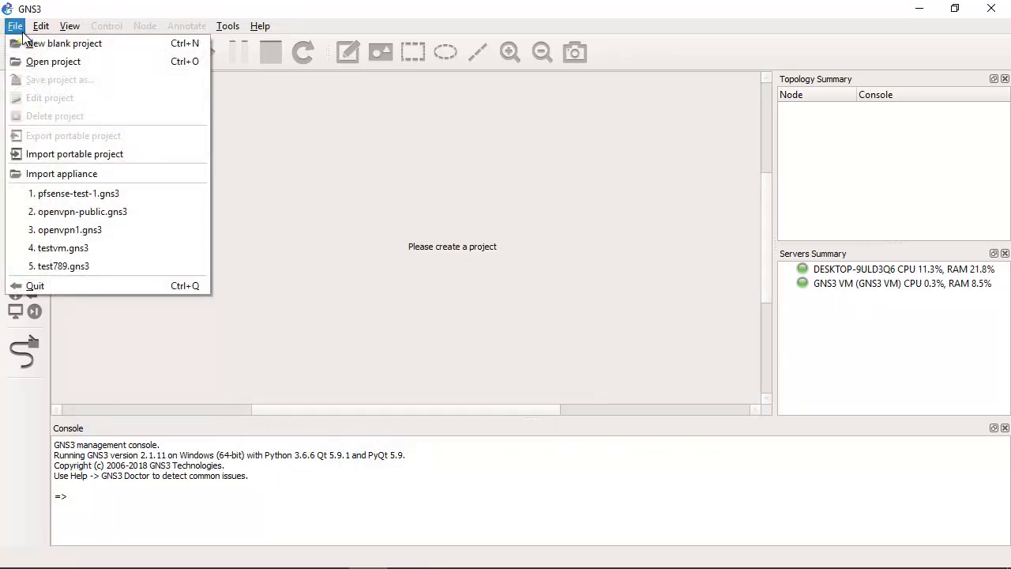
pyautogui.click(42, 41)
pyautogui.doubleClick(450, 246)
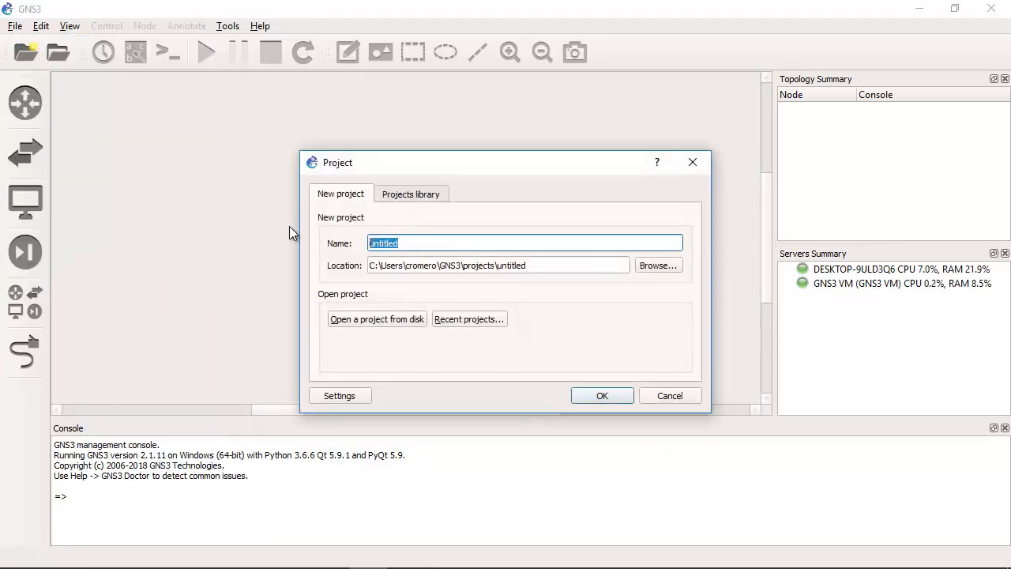
pyautogui.write('ipsec')
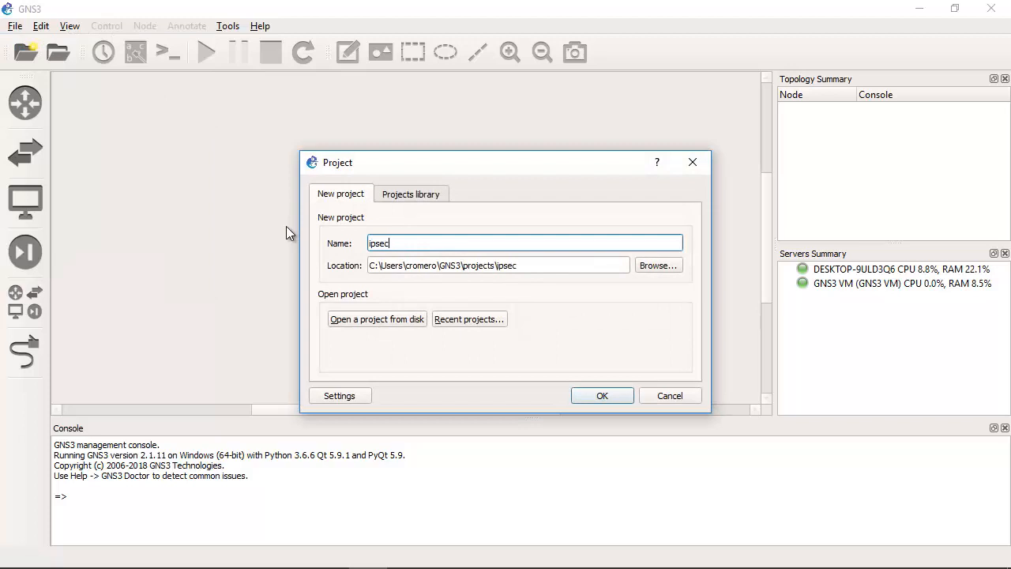
pyautogui.write('-tunnel')
pyautogui.click(612, 399)
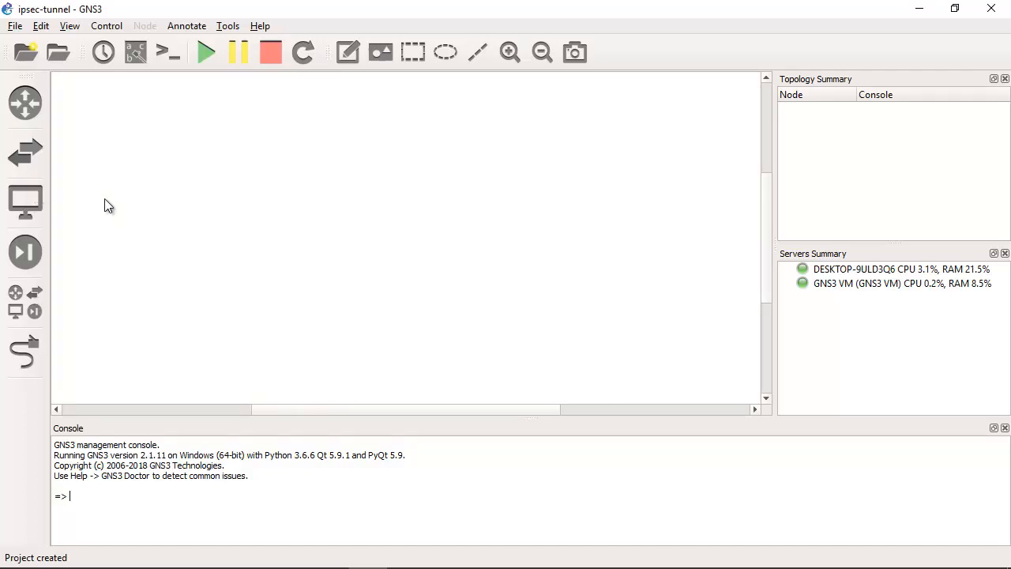
# Step: Browse the end device templates to locate the VirtualBox templates pfsense-2-4-4-4 and pfsense-2-4-4-5
pyautogui.click(34, 205)
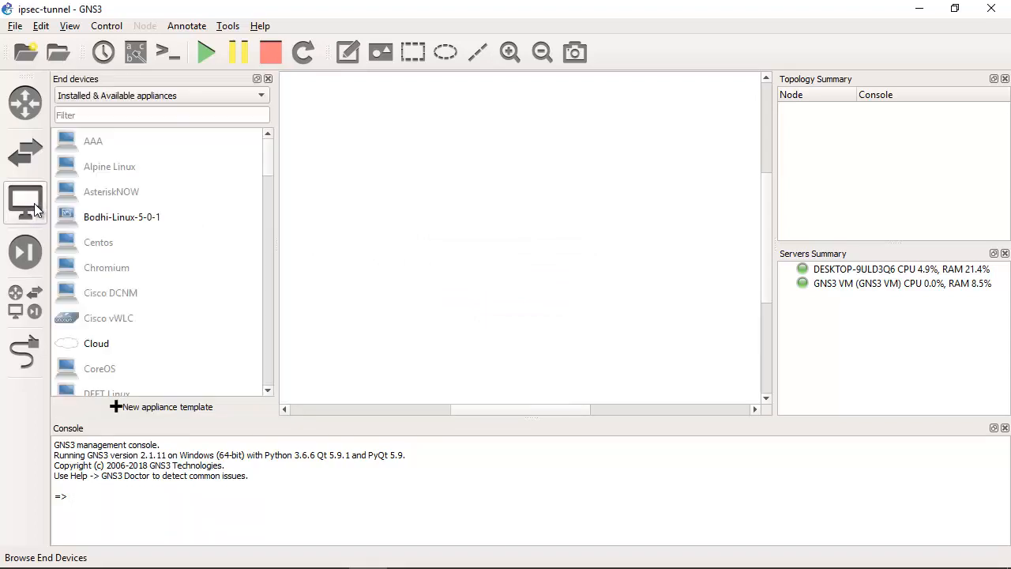
pyautogui.moveTo(264, 151); pyautogui.dragTo(266, 289)
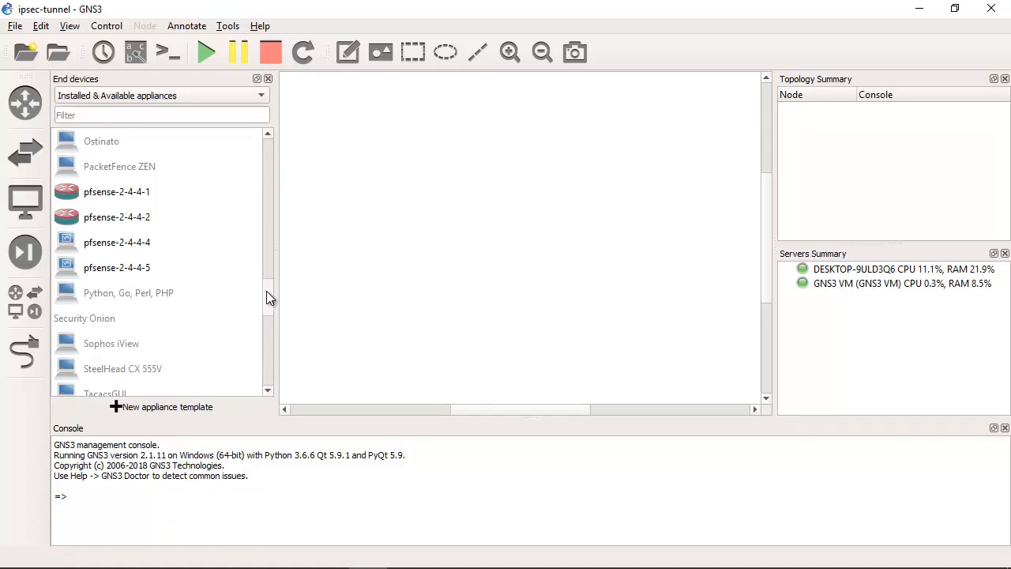
pyautogui.scroll(1, 152, 287)
pyautogui.click(142, 278)
pyautogui.click(144, 293)
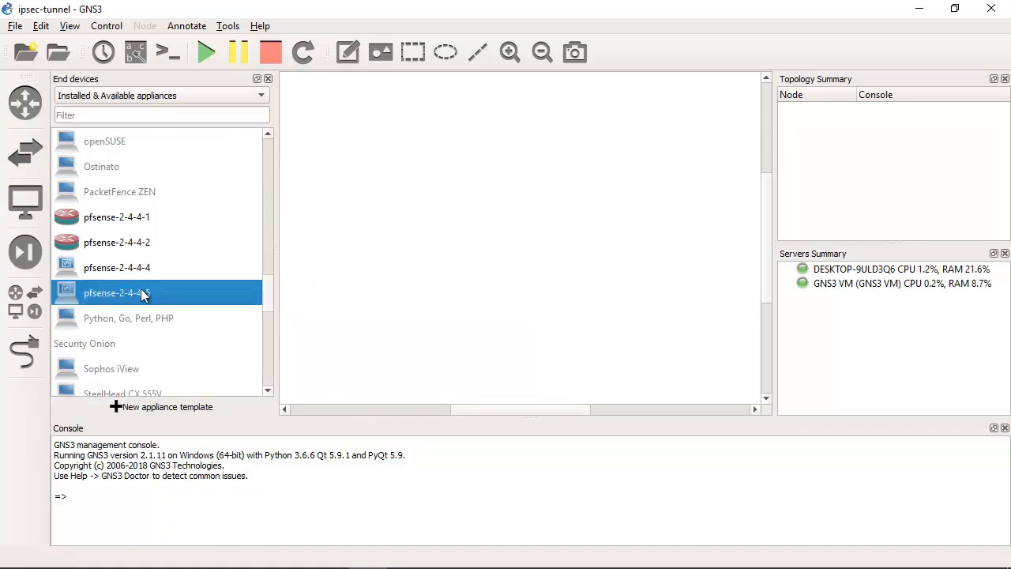
pyautogui.click(129, 273)
pyautogui.click(132, 293)
pyautogui.click(134, 275)
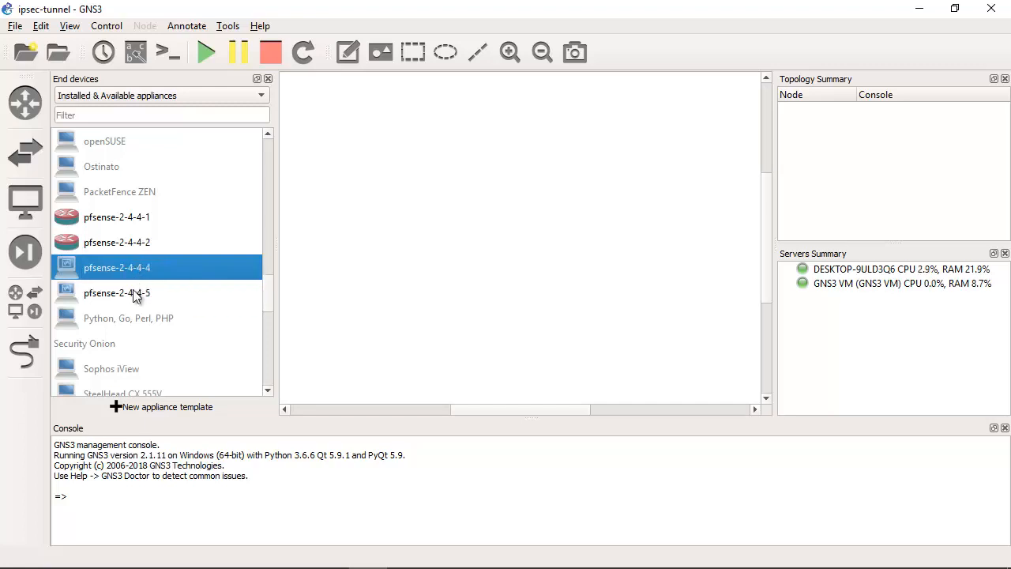
pyautogui.click(135, 293)
pyautogui.click(134, 275)
pyautogui.click(140, 292)
pyautogui.click(138, 275)
pyautogui.click(138, 299)
# Step: Configure the pfsense-2-4-4-4 template to use the router_firewall symbol from the symbols library
pyautogui.click(88, 272)
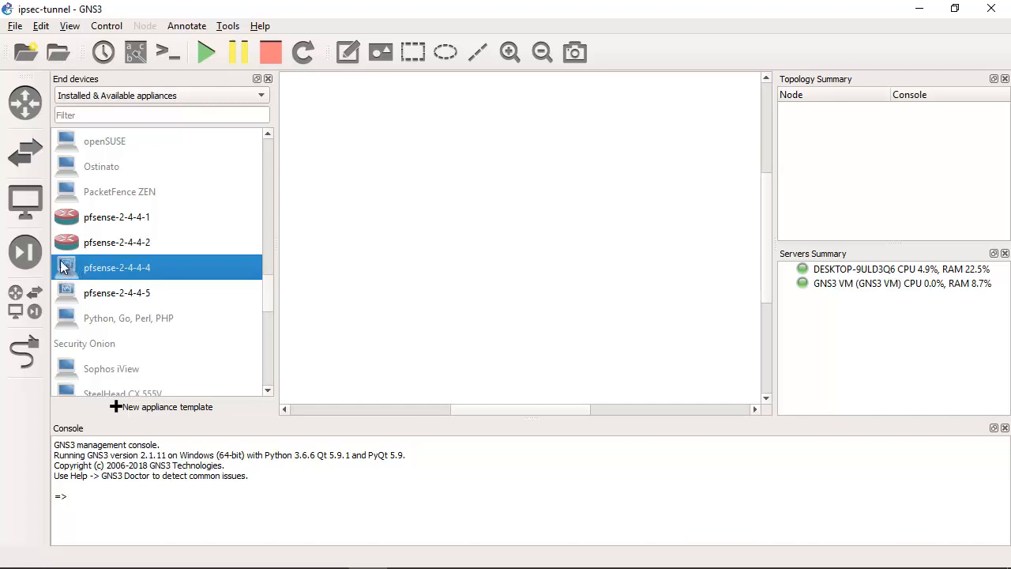
pyautogui.rightClick(96, 267)
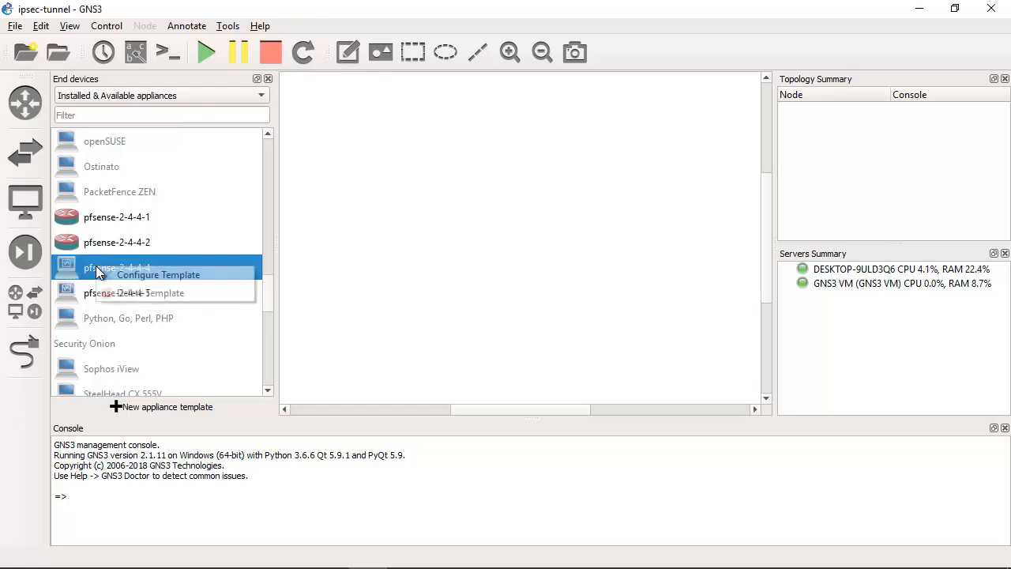
pyautogui.click(150, 275)
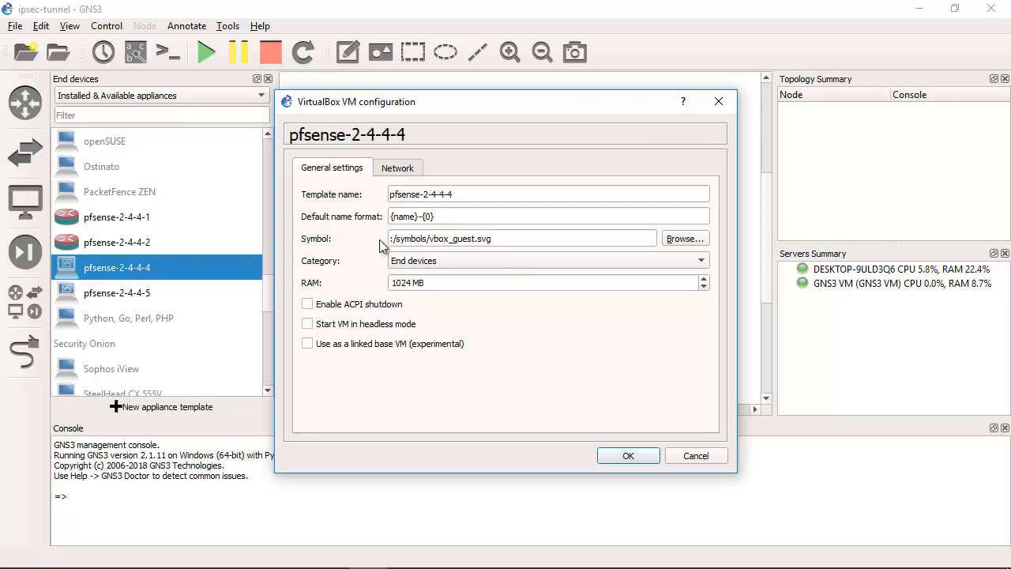
pyautogui.click(678, 239)
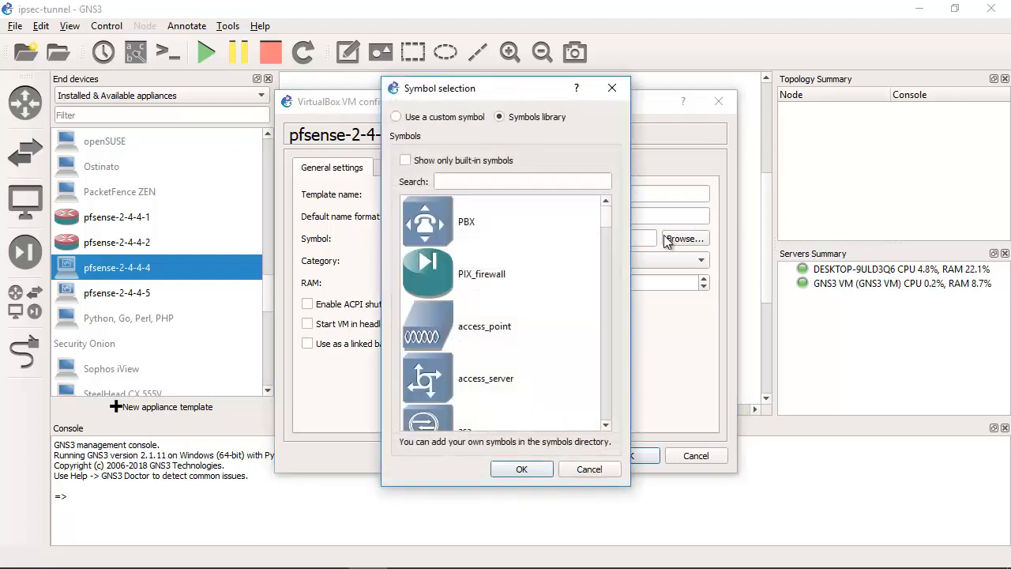
pyautogui.moveTo(601, 219); pyautogui.dragTo(605, 359)
pyautogui.click(467, 373)
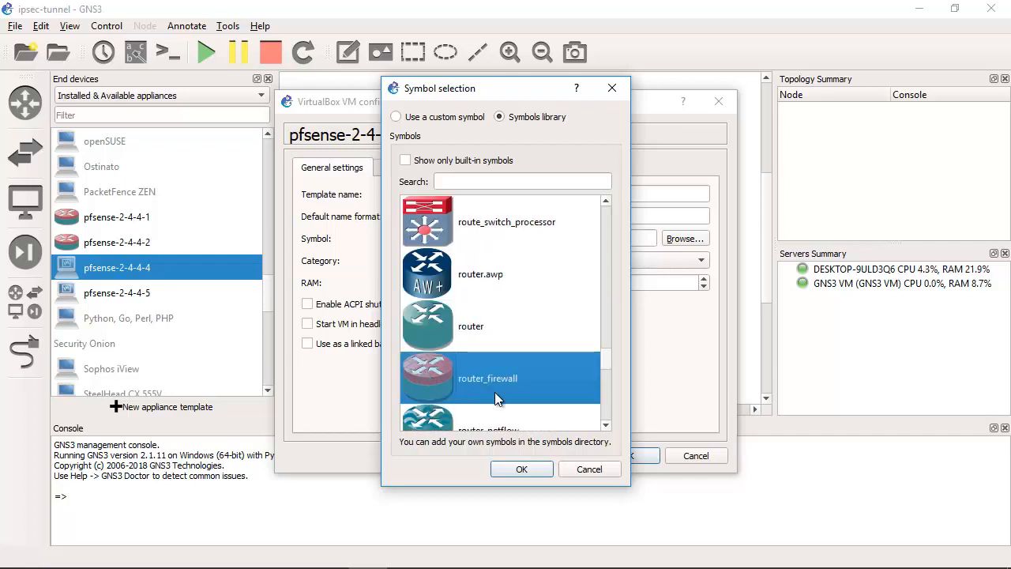
pyautogui.click(526, 473)
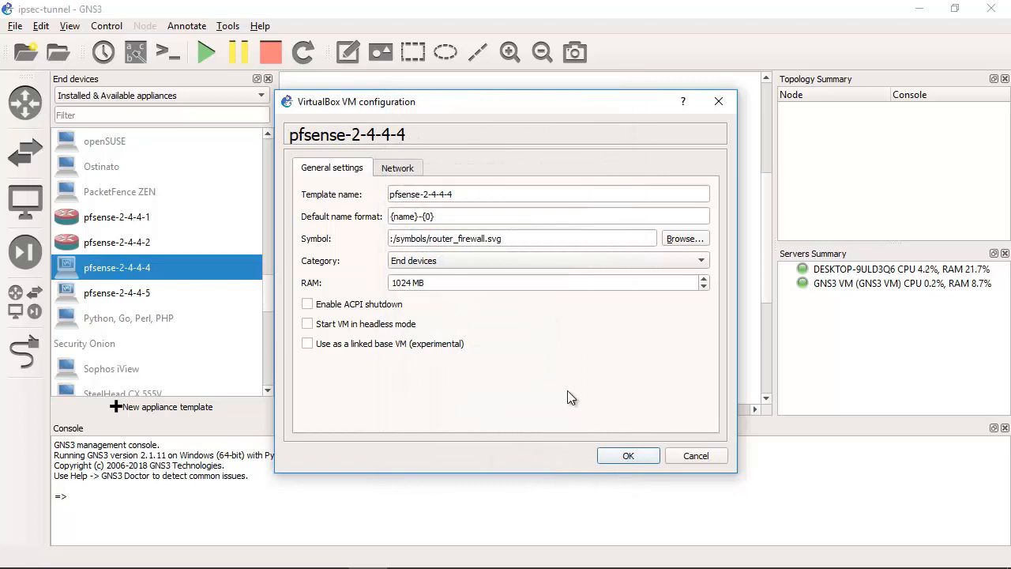
# Step: Check the network adapter settings of the pfsense-2-4-4-4 template and save its configuration
pyautogui.click(401, 174)
pyautogui.moveTo(386, 196); pyautogui.dragTo(360, 200)
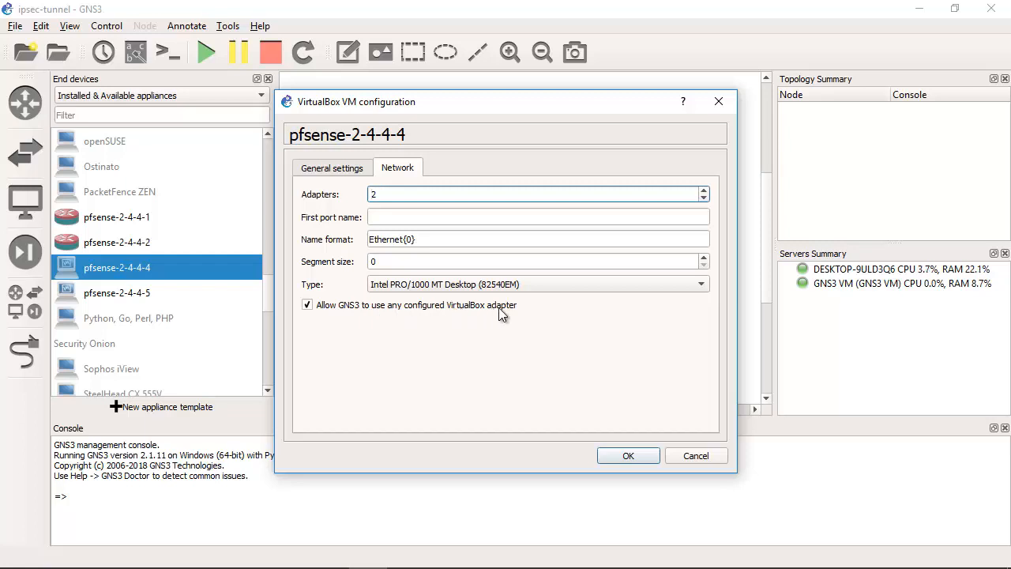
pyautogui.click(368, 173)
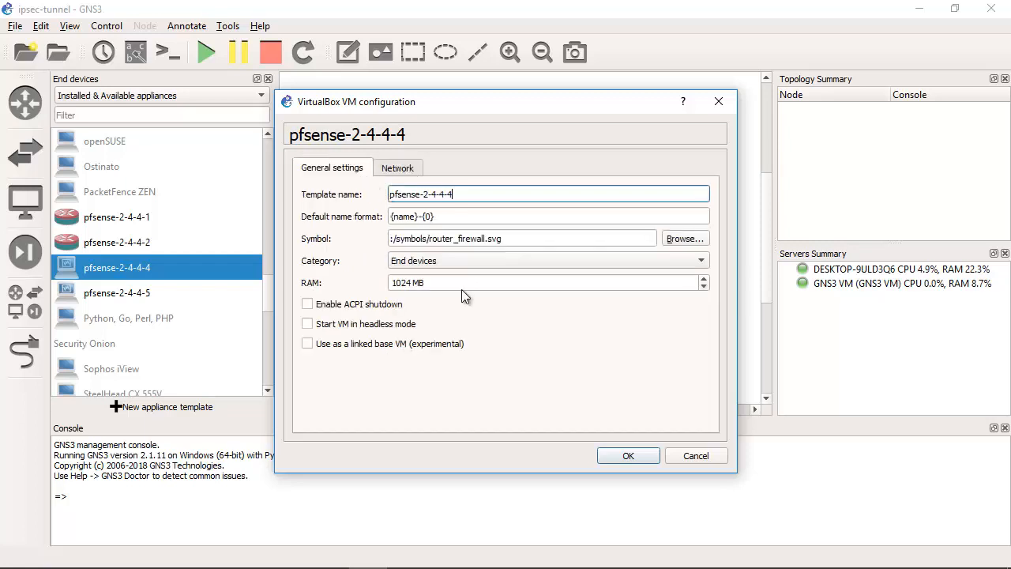
pyautogui.click(626, 457)
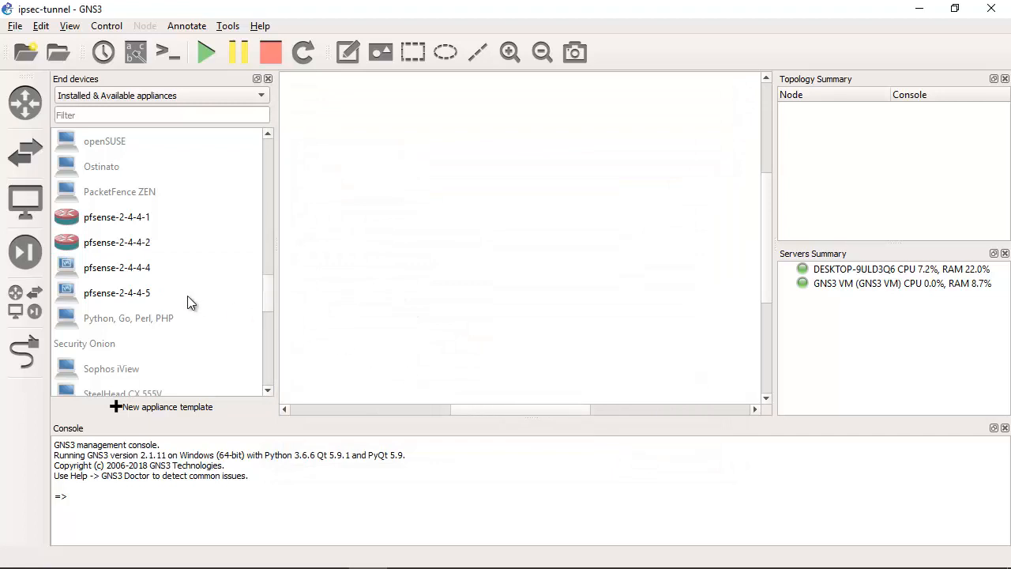
# Step: Configure the pfsense-2-4-4-5 template to use the router_firewall symbol from the symbols library
pyautogui.click(106, 298)
pyautogui.rightClick(115, 296)
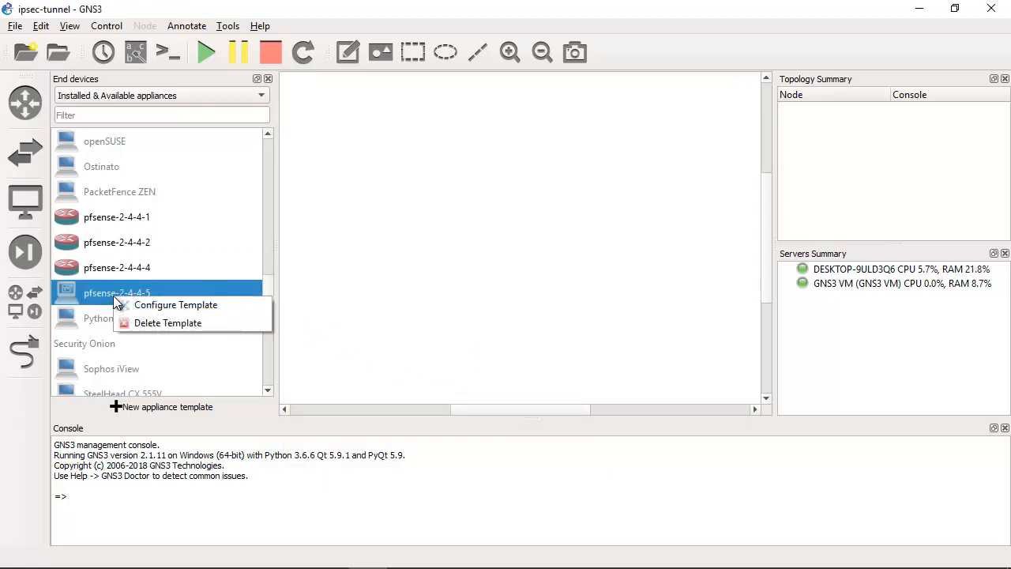
pyautogui.click(177, 306)
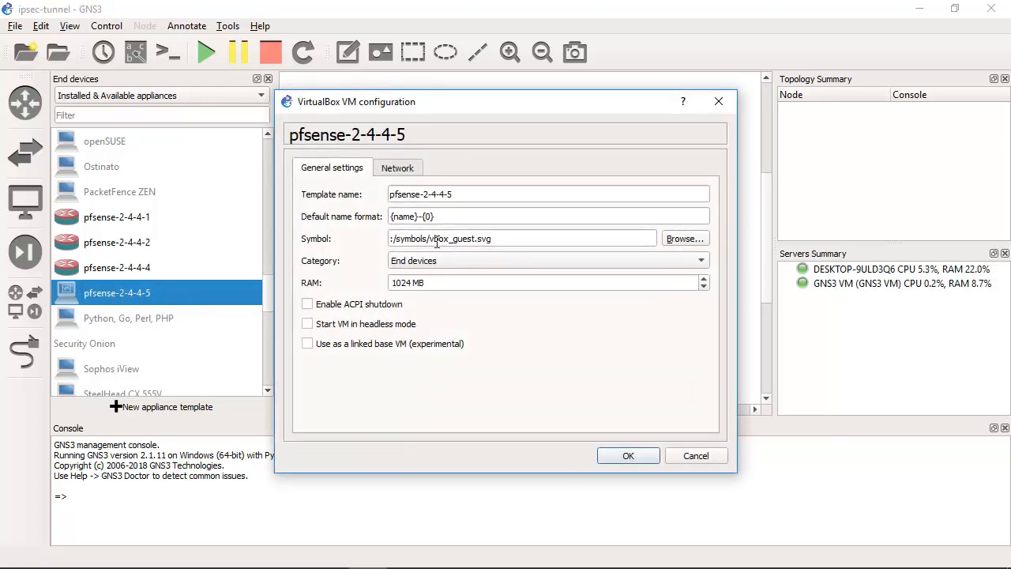
pyautogui.click(681, 238)
pyautogui.moveTo(610, 247); pyautogui.dragTo(604, 365)
pyautogui.click(508, 333)
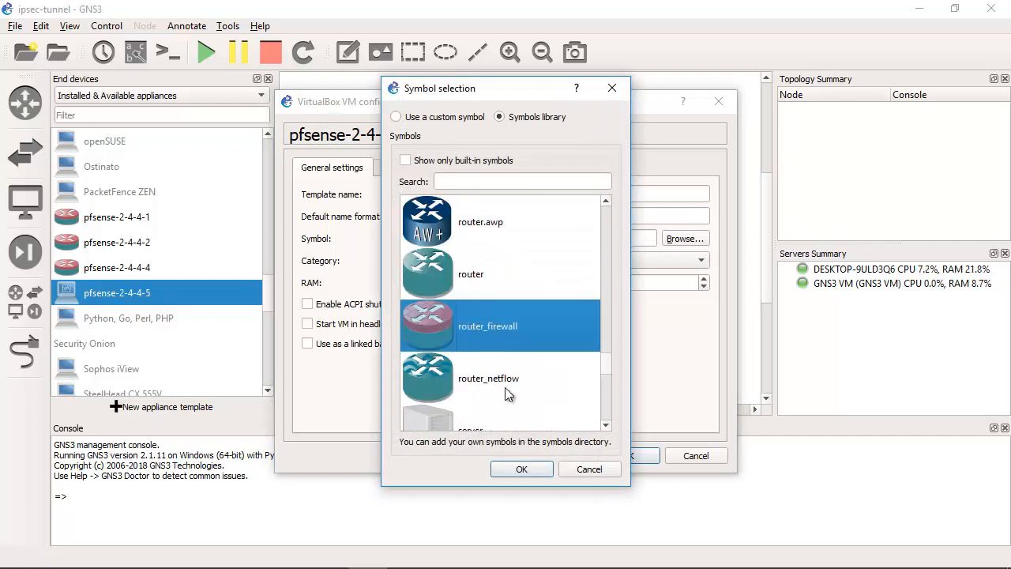
pyautogui.click(521, 469)
# Step: Check the network adapter settings of the pfsense-2-4-4-5 template and save its configuration
pyautogui.click(403, 168)
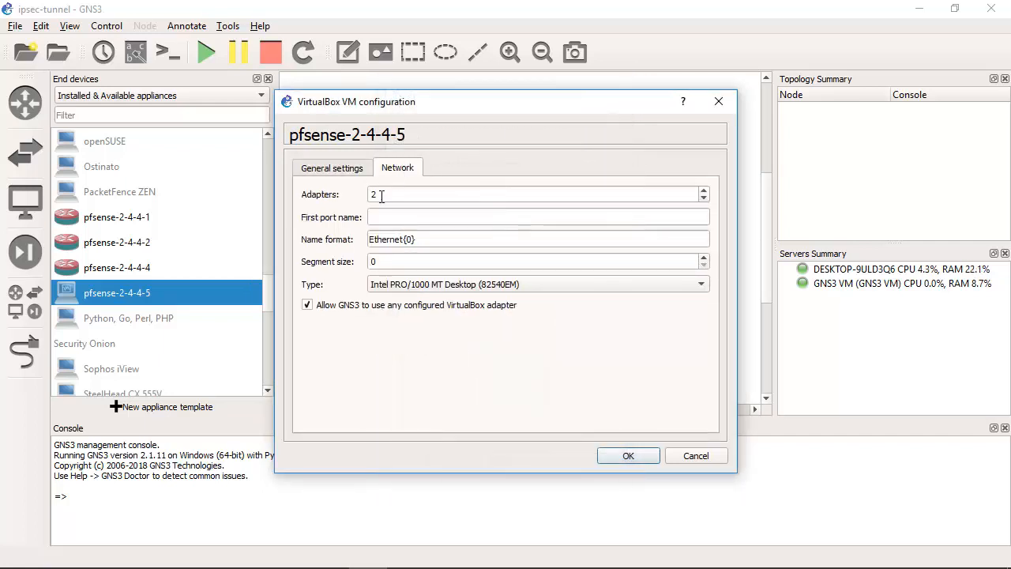
pyautogui.click(382, 197)
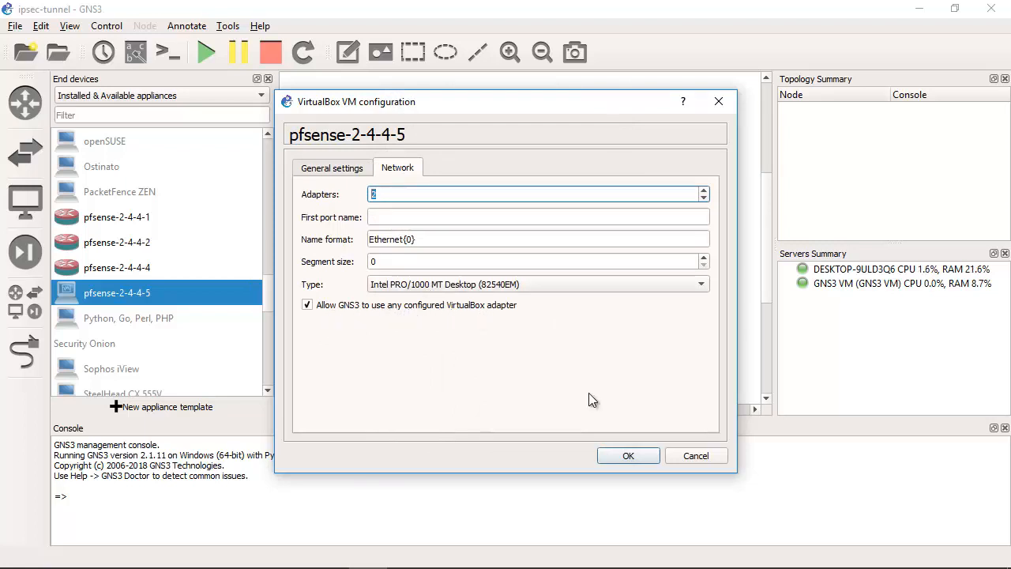
pyautogui.click(624, 456)
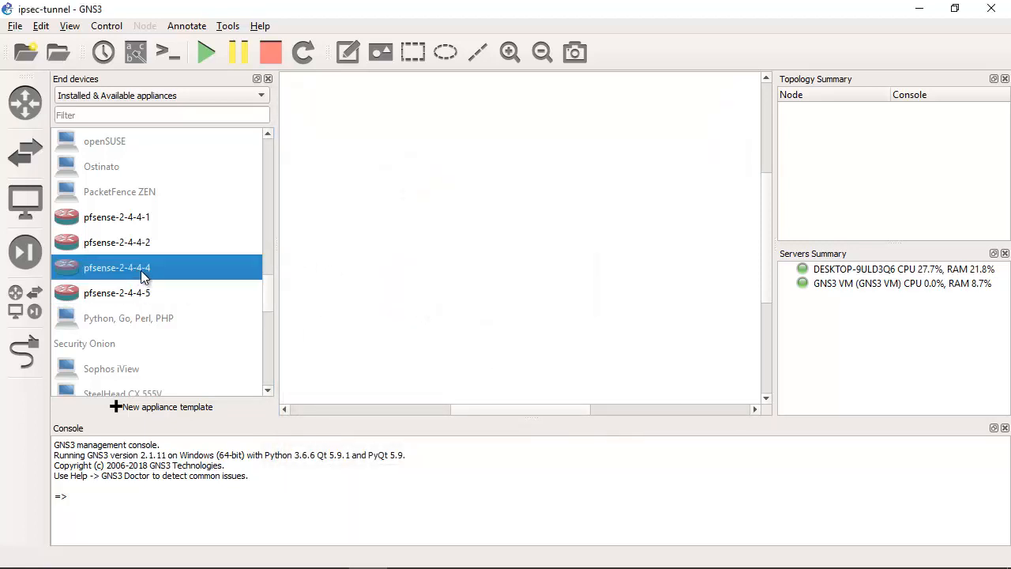
# Step: Place one pfsense-2-4-4-4 node and one pfsense-2-4-4-5 node side by side in the workspace and narrow the device list
pyautogui.moveTo(100, 273); pyautogui.dragTo(400, 260)
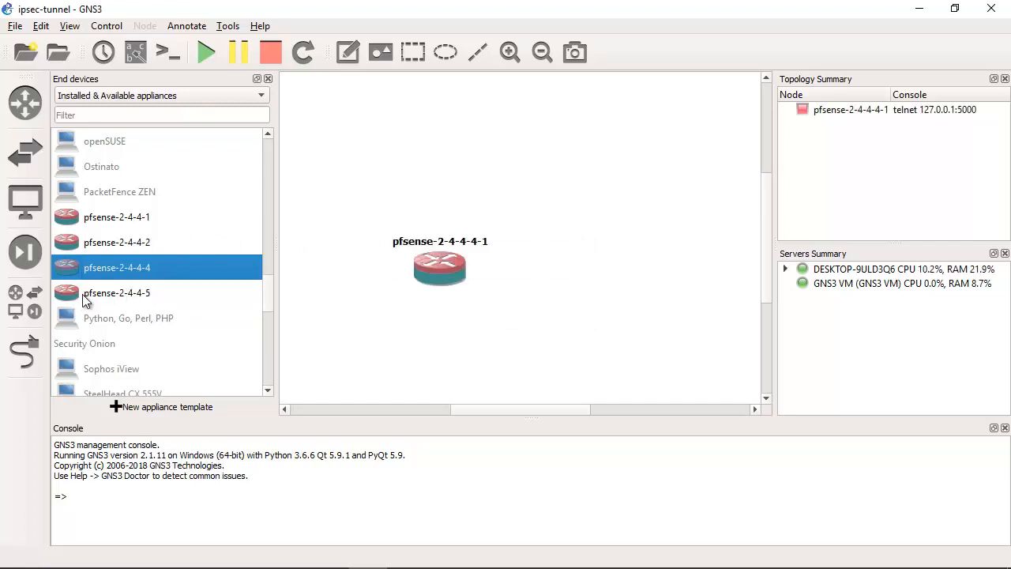
pyautogui.moveTo(111, 301); pyautogui.dragTo(656, 277)
pyautogui.moveTo(776, 199)
pyautogui.mouseDown()
pyautogui.moveTo(820, 199)
pyautogui.moveTo(770, 212)
pyautogui.mouseUp()
pyautogui.moveTo(275, 234); pyautogui.dragTo(189, 244)
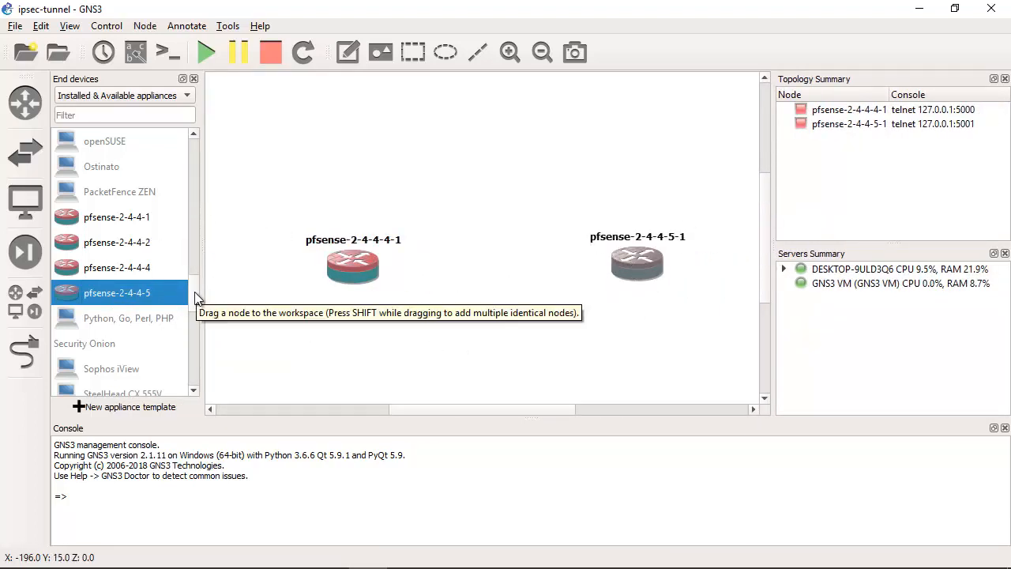
pyautogui.click(468, 147)
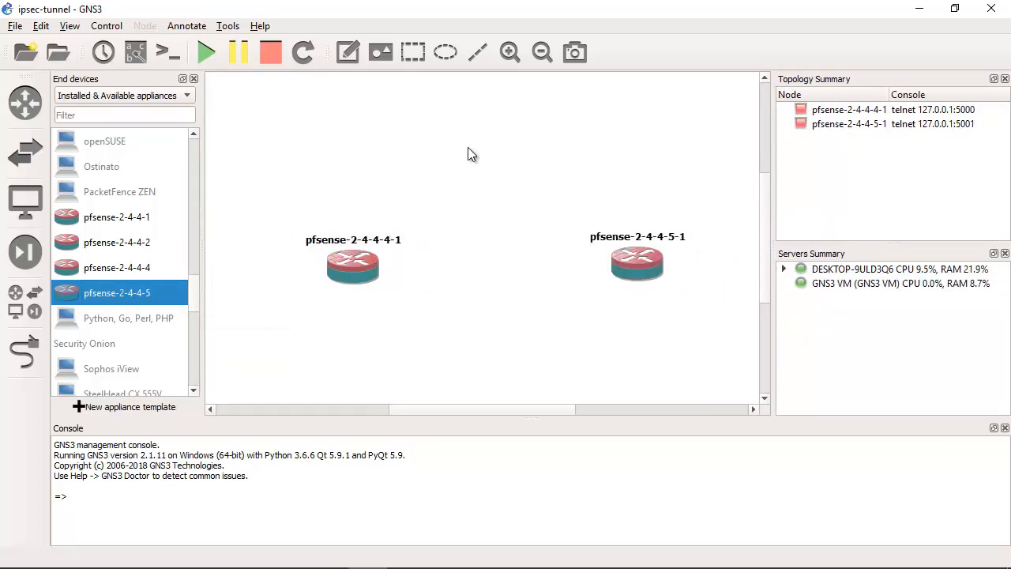
# Step: Add a c7200-15-0 router to the workspace, above and between the two pfSense nodes
pyautogui.click(24, 101)
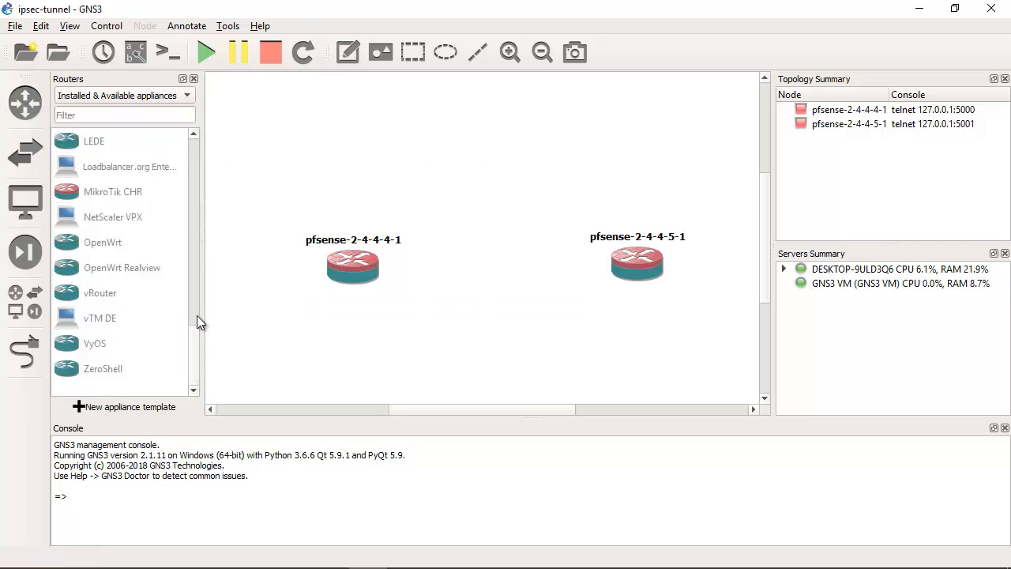
pyautogui.moveTo(197, 316); pyautogui.dragTo(190, 154)
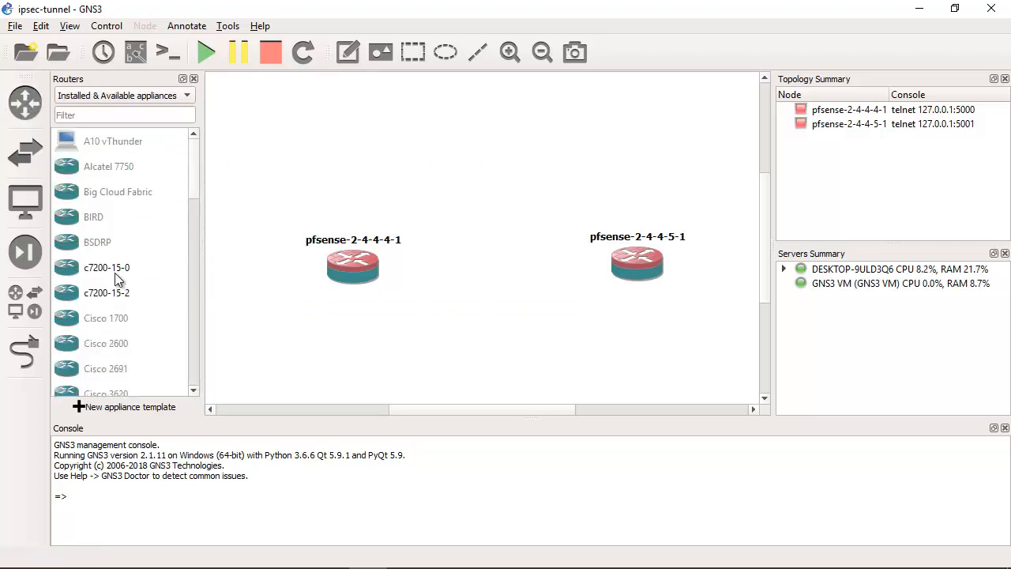
pyautogui.click(94, 271)
pyautogui.moveTo(98, 273); pyautogui.dragTo(506, 162)
# Step: Change the hostname of router R1 to Internet
pyautogui.rightClick(506, 129)
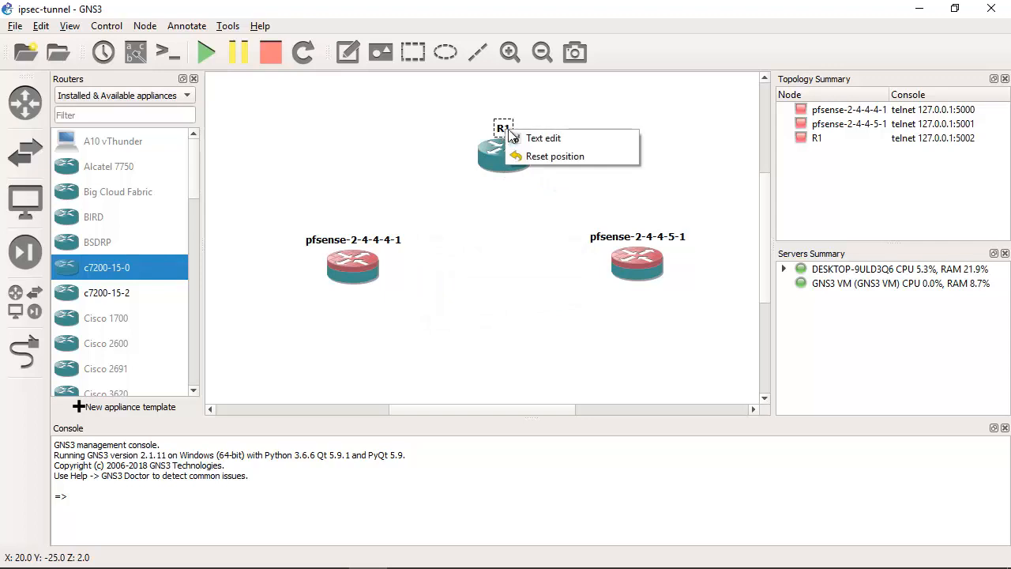
pyautogui.click(502, 154)
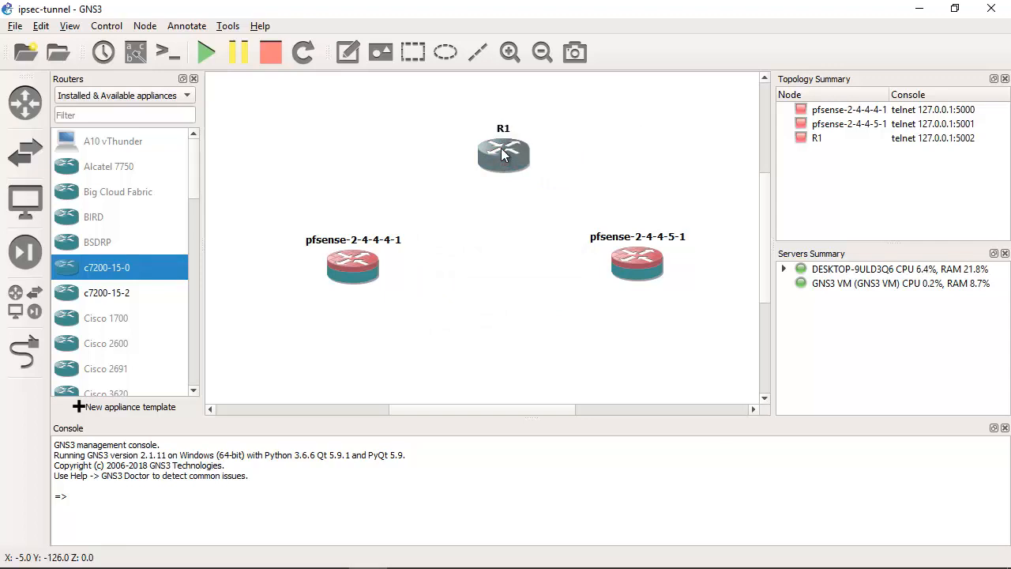
pyautogui.rightClick(503, 156)
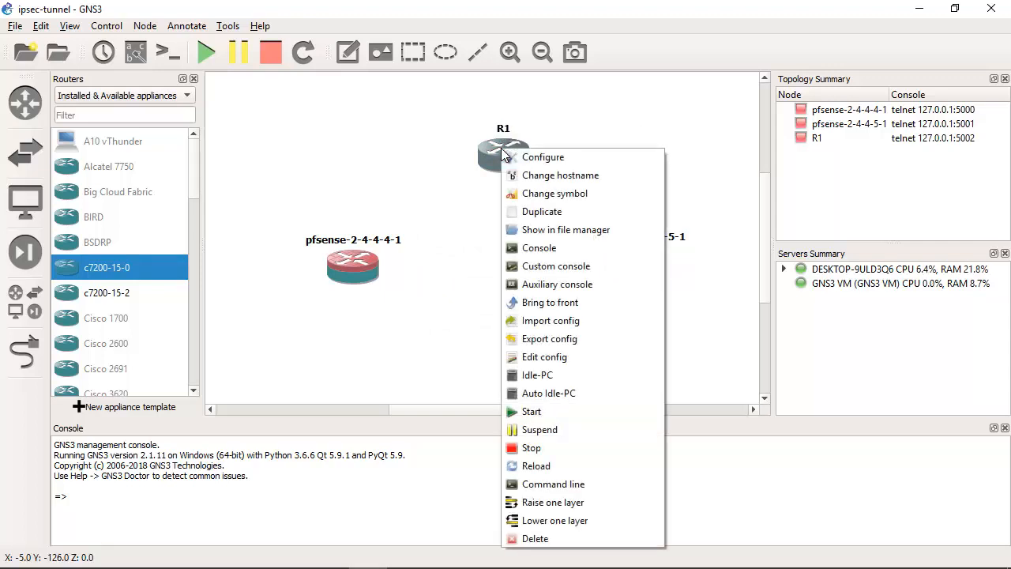
pyautogui.click(553, 162)
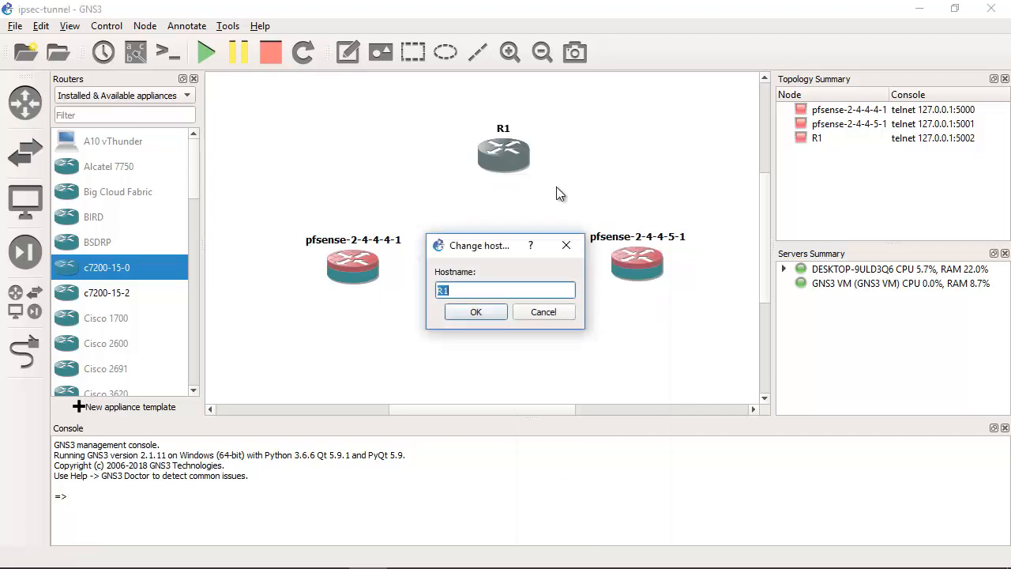
pyautogui.write('Internet')
pyautogui.click(476, 312)
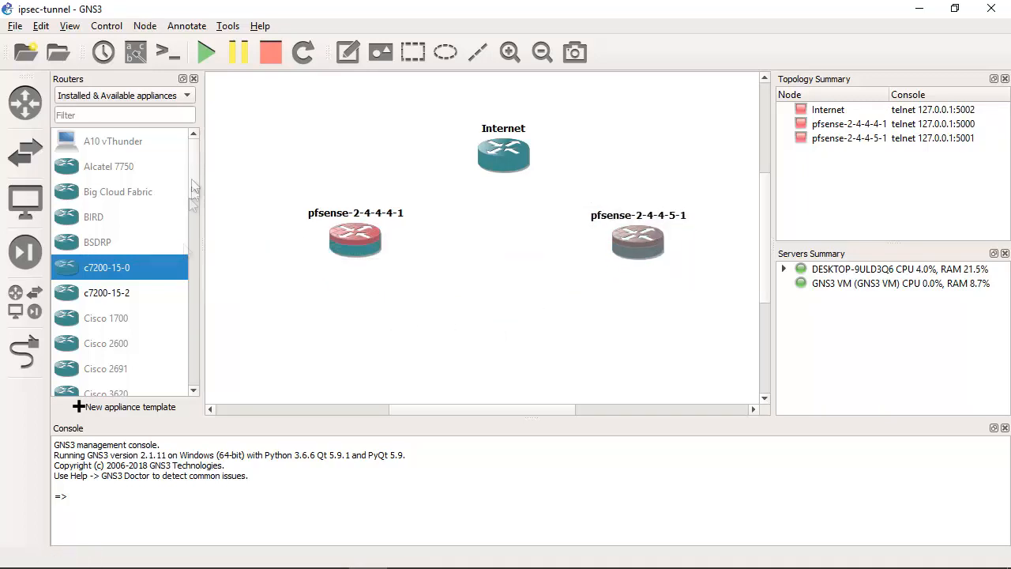
# Step: Place a Windows-10-3 end device below pfsense-2-4-4-4-1 and a Windows-10-4 end device below pfsense-2-4-4-5-1
pyautogui.moveTo(192, 170); pyautogui.dragTo(195, 145)
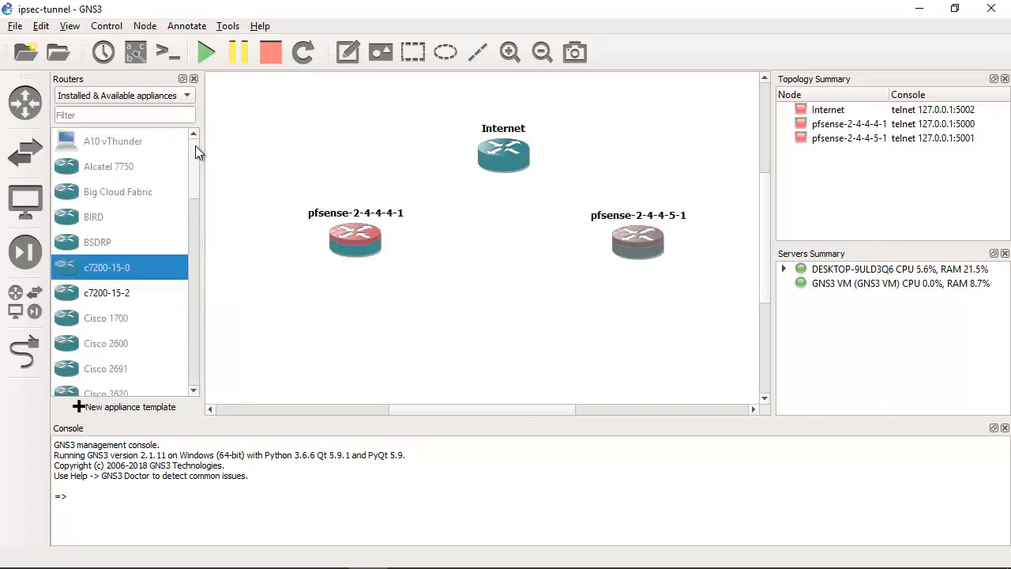
pyautogui.click(25, 203)
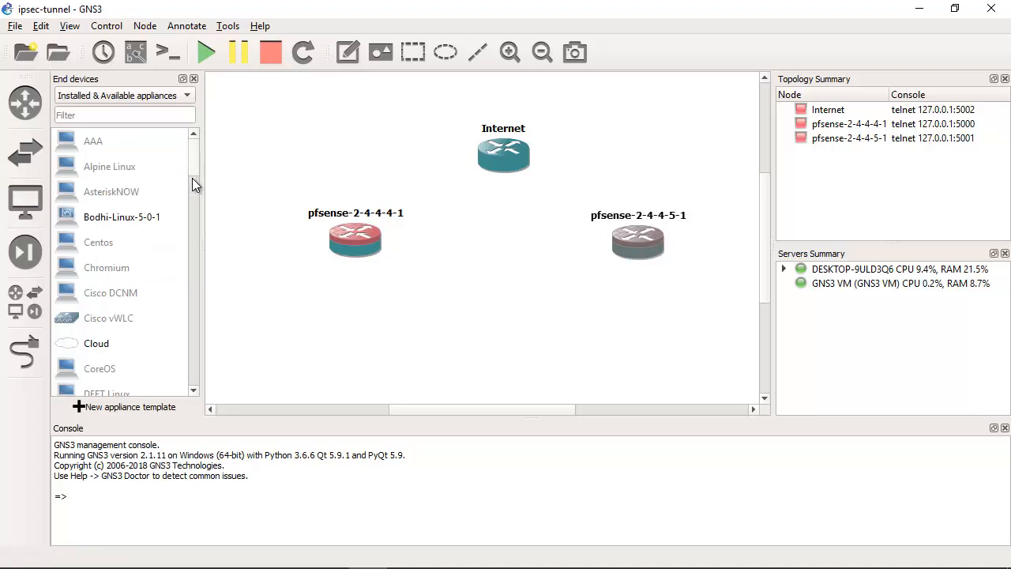
pyautogui.moveTo(192, 178); pyautogui.dragTo(195, 357)
pyautogui.click(135, 269)
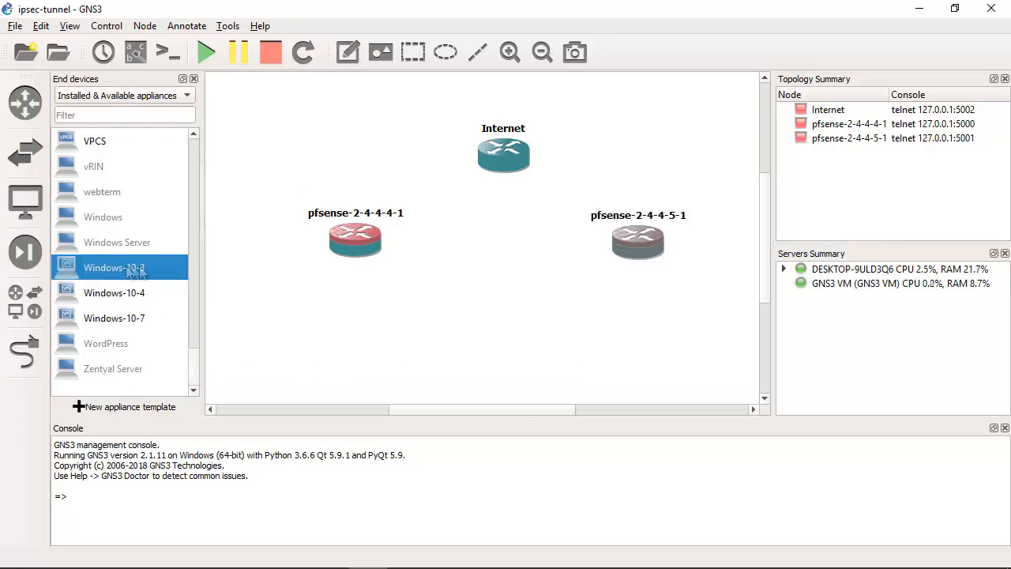
pyautogui.moveTo(134, 269); pyautogui.dragTo(361, 319)
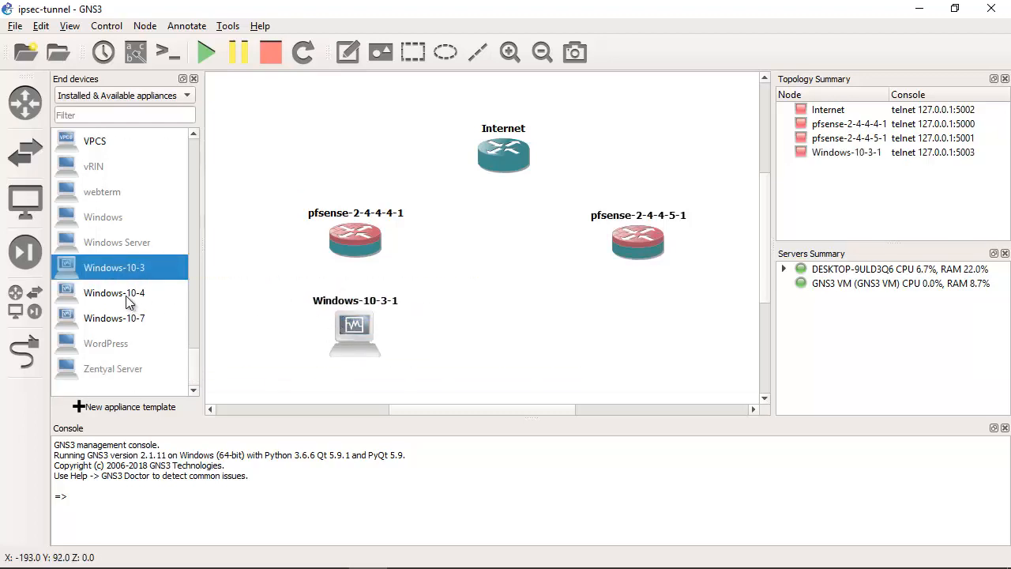
pyautogui.moveTo(129, 303); pyautogui.dragTo(633, 320)
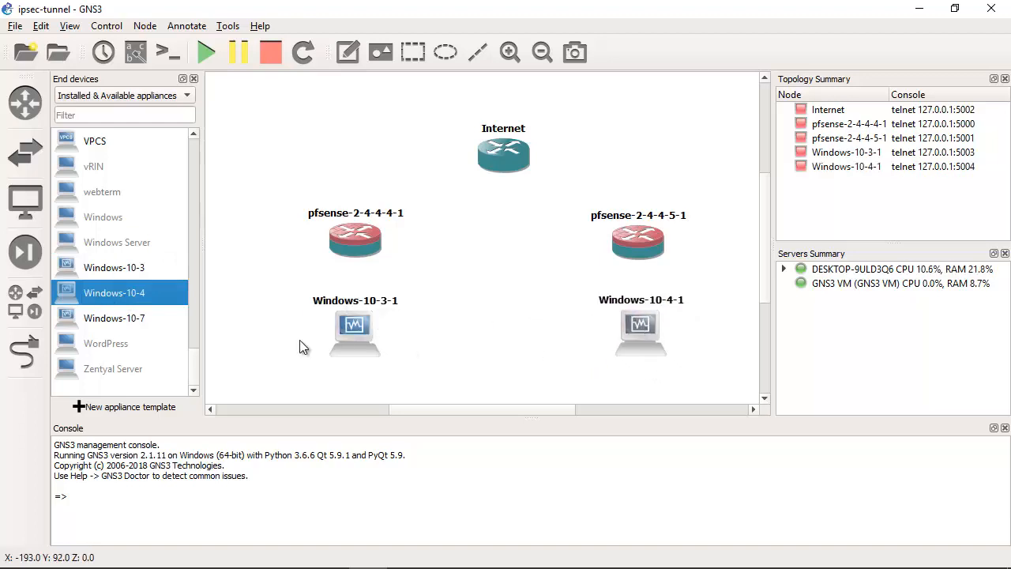
pyautogui.moveTo(357, 338); pyautogui.dragTo(350, 337)
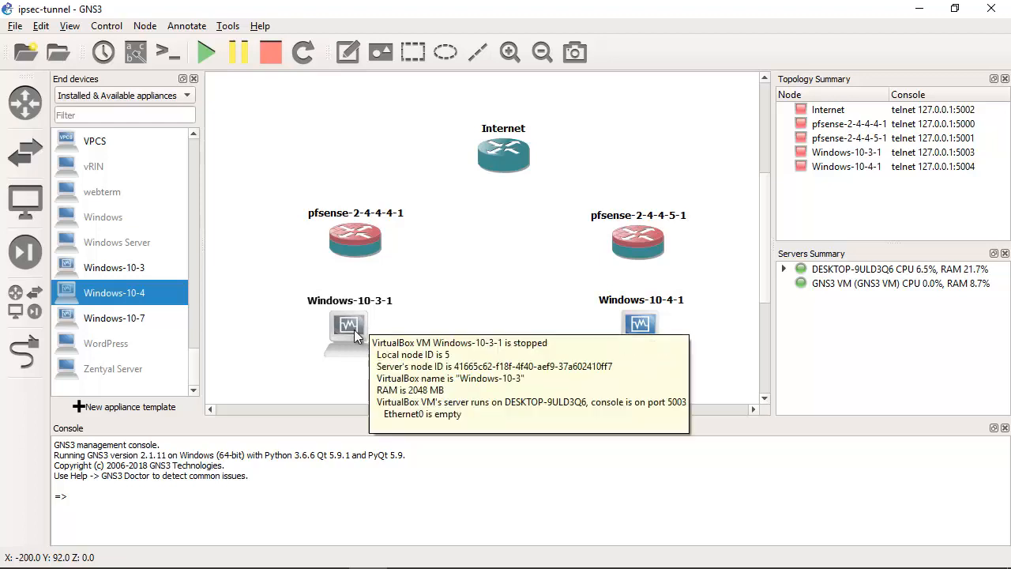
pyautogui.click(480, 281)
pyautogui.moveTo(708, 286); pyautogui.dragTo(247, 379)
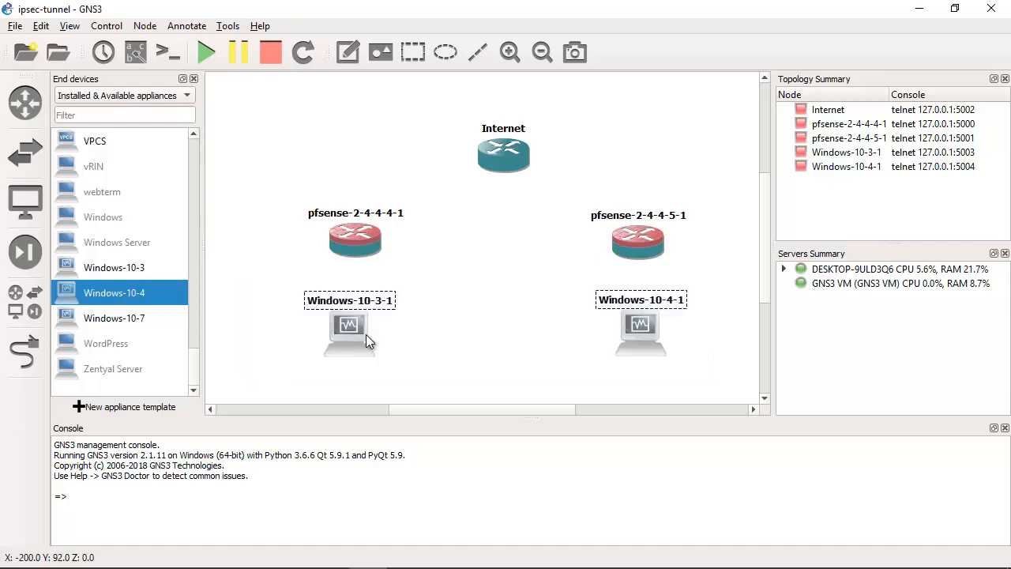
pyautogui.moveTo(690, 282); pyautogui.dragTo(210, 377)
pyautogui.click(709, 285)
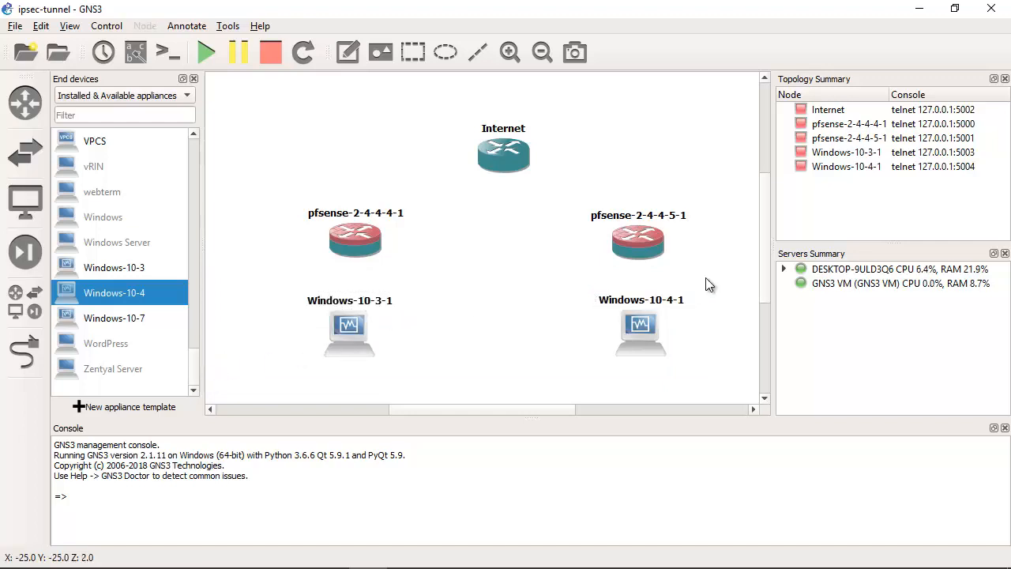
# Step: Switch to Oracle VM VirtualBox Manager and ignore the inaccessible disk image warning
pyautogui.click(919, 8)
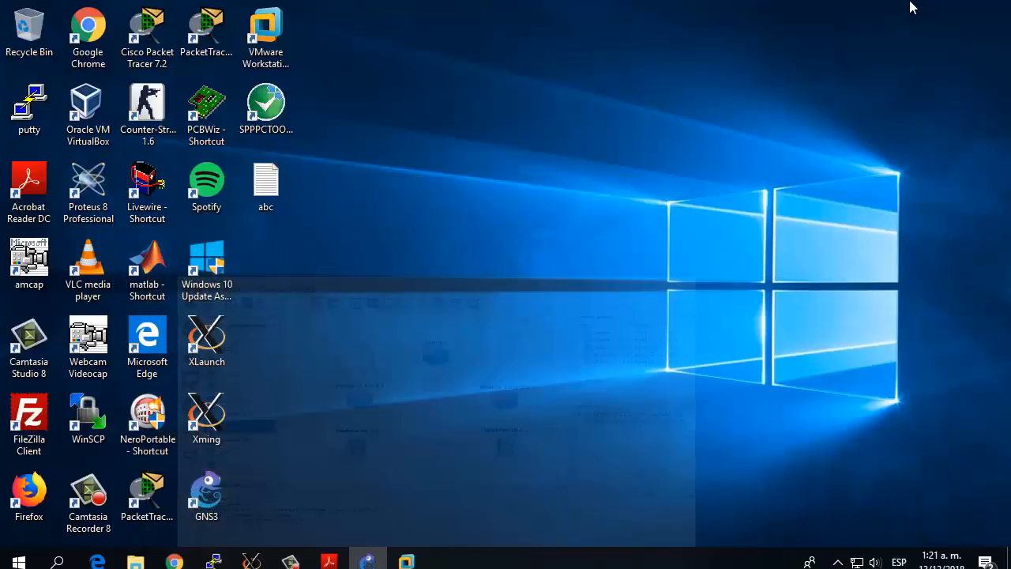
pyautogui.doubleClick(100, 127)
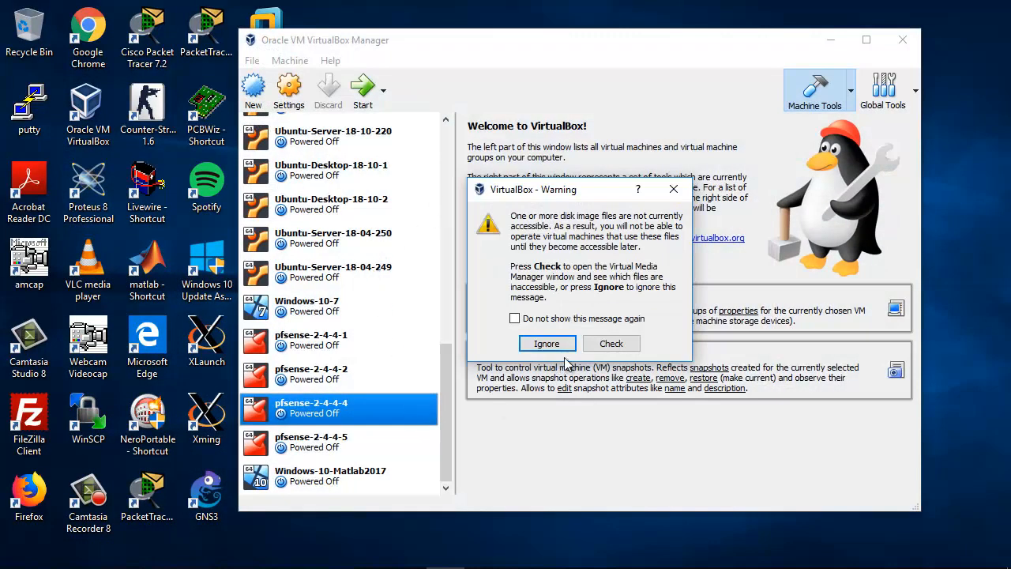
pyautogui.click(546, 343)
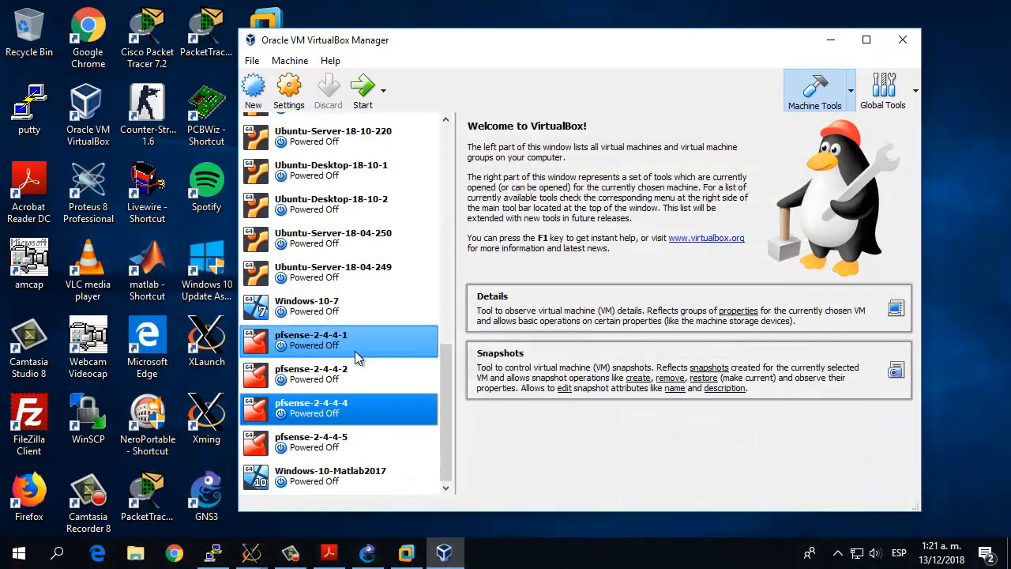
# Step: Set the processor count of the Windows-10-3 virtual machine to 2 in its system settings
pyautogui.moveTo(446, 391); pyautogui.dragTo(459, 183)
pyautogui.click(324, 332)
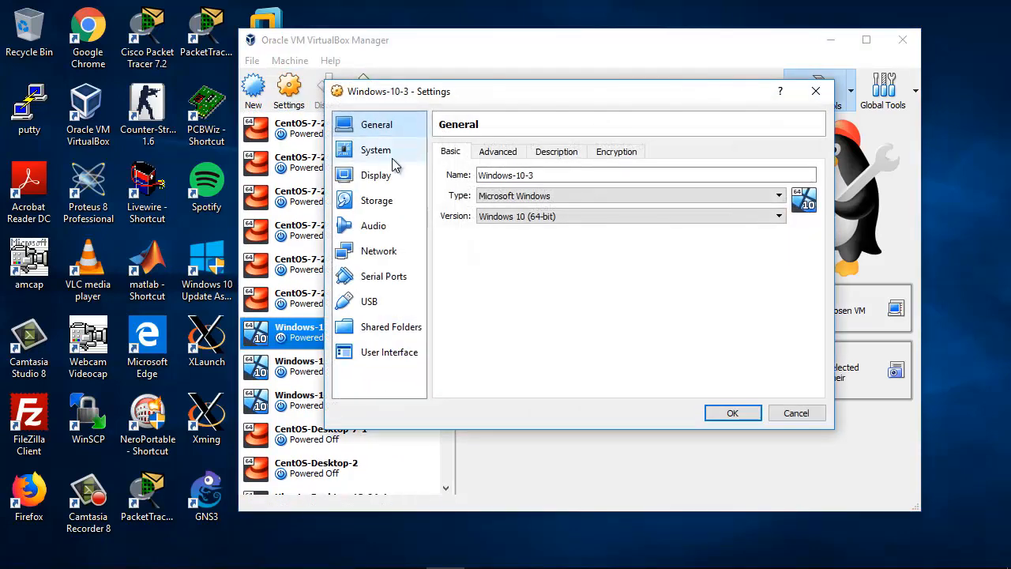
pyautogui.click(389, 151)
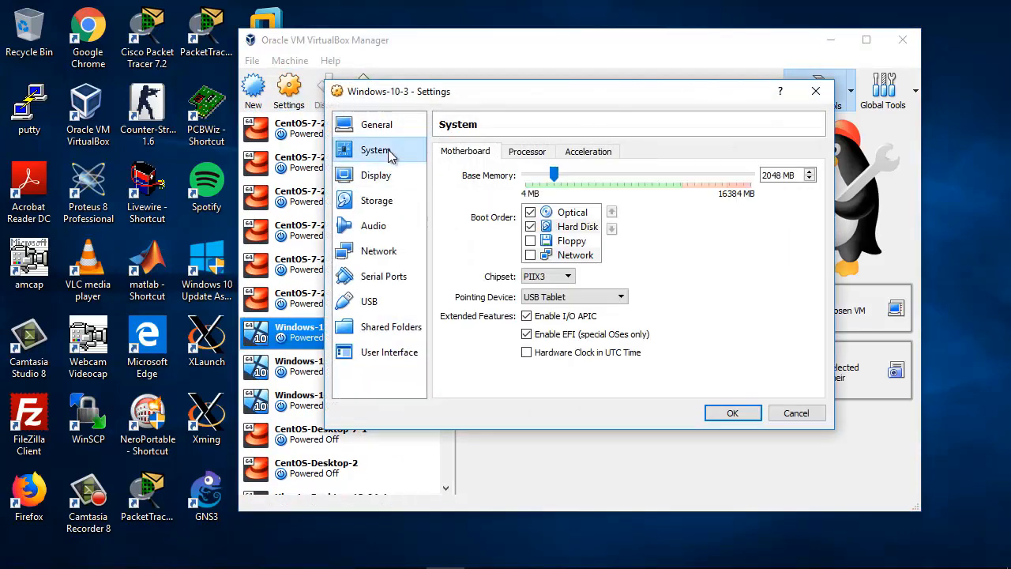
pyautogui.click(514, 154)
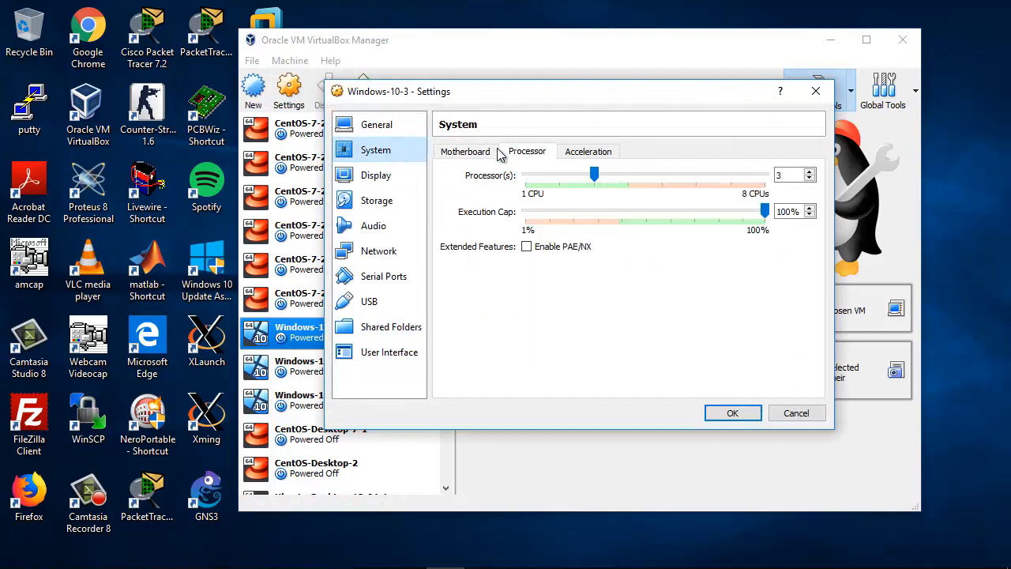
pyautogui.click(810, 179)
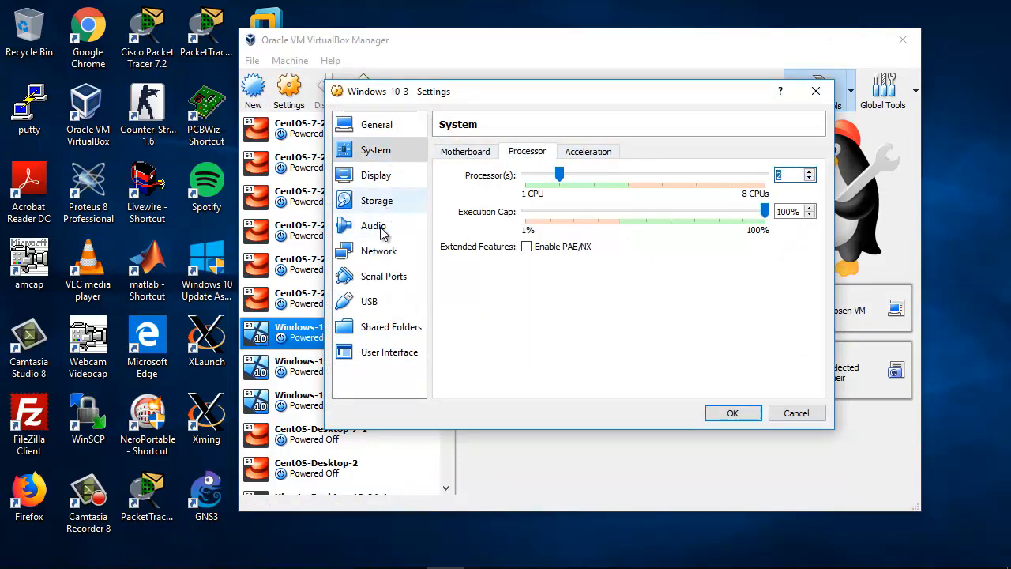
# Step: Attach network Adapter 1 of Windows-10-3 to Generic Driver, check its advanced properties and Adapter 2, and save the settings
pyautogui.click(378, 251)
pyautogui.click(563, 193)
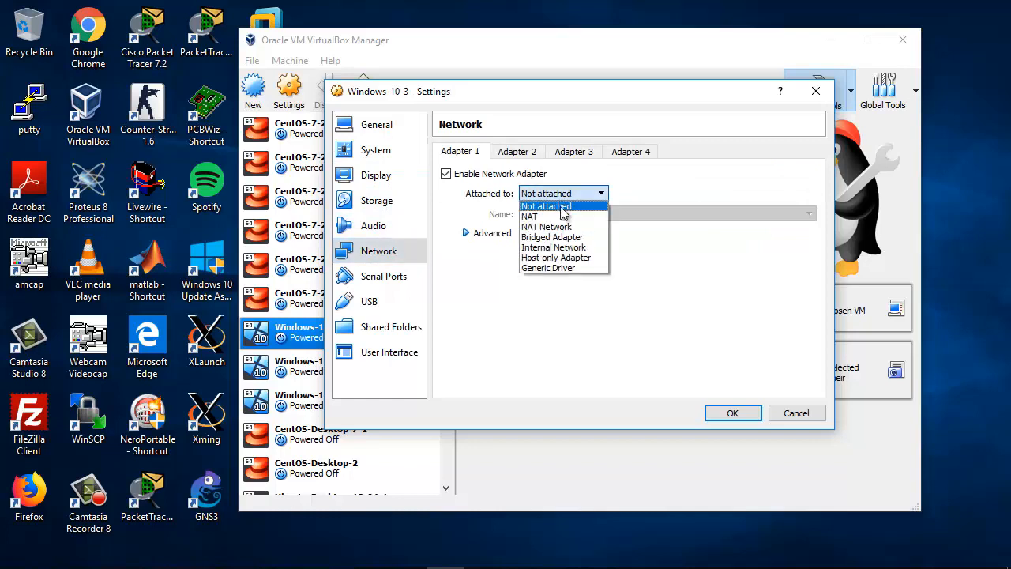
pyautogui.click(555, 269)
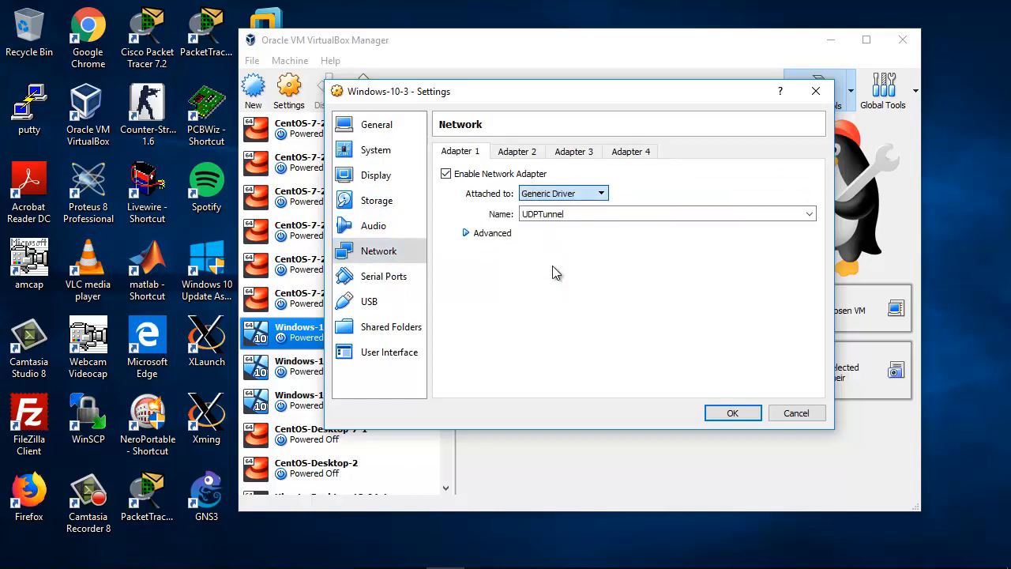
pyautogui.click(467, 233)
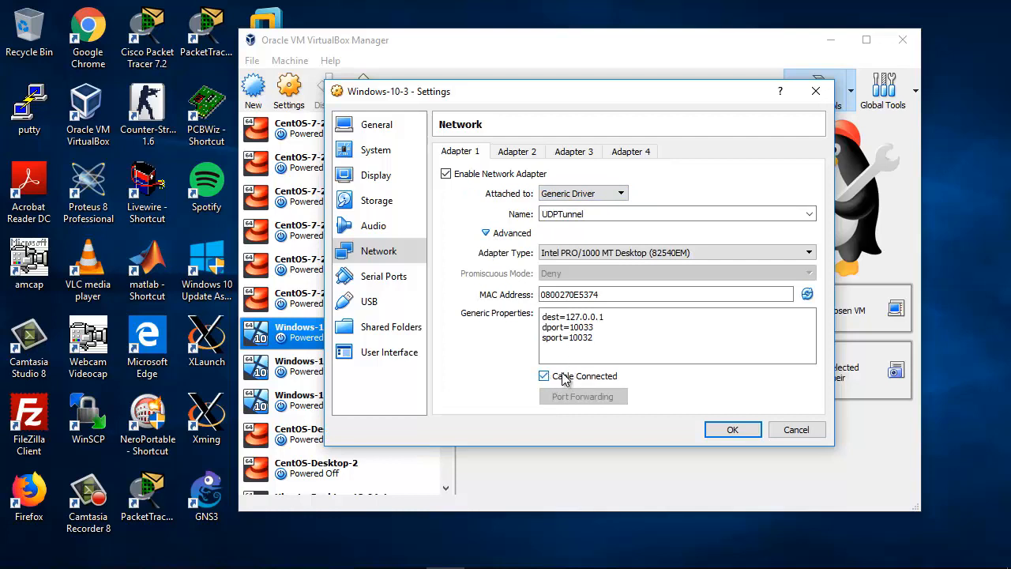
pyautogui.click(485, 233)
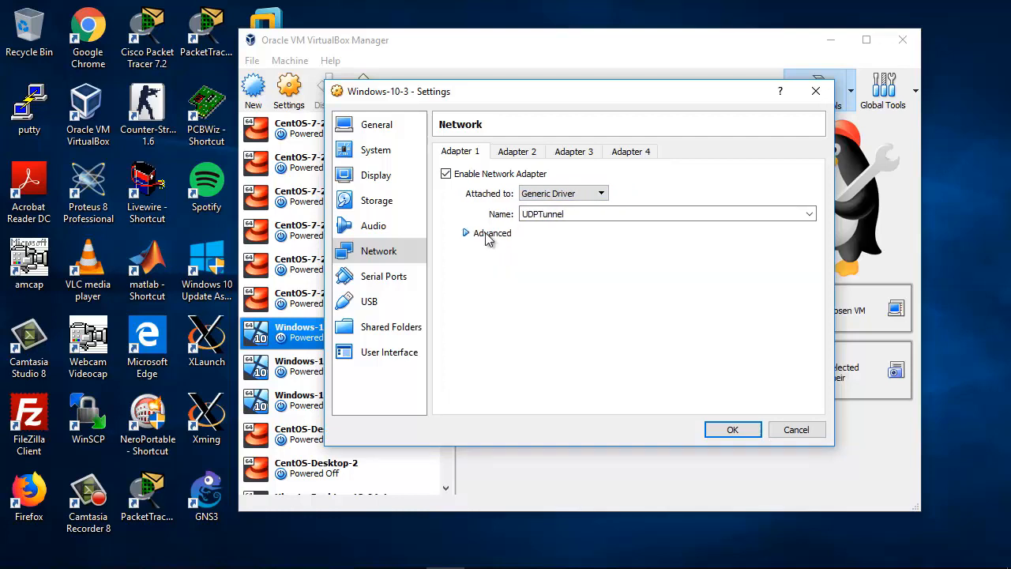
pyautogui.click(517, 151)
pyautogui.click(470, 152)
pyautogui.click(732, 430)
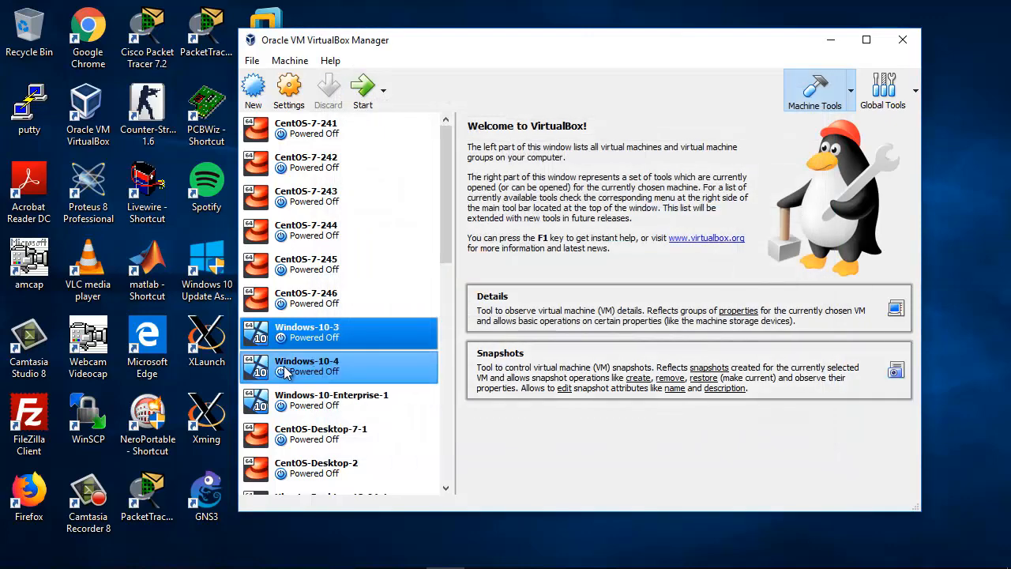
# Step: Set the processor count of the Windows-10-4 virtual machine to 2 in its system settings
pyautogui.click(368, 372)
pyautogui.click(294, 91)
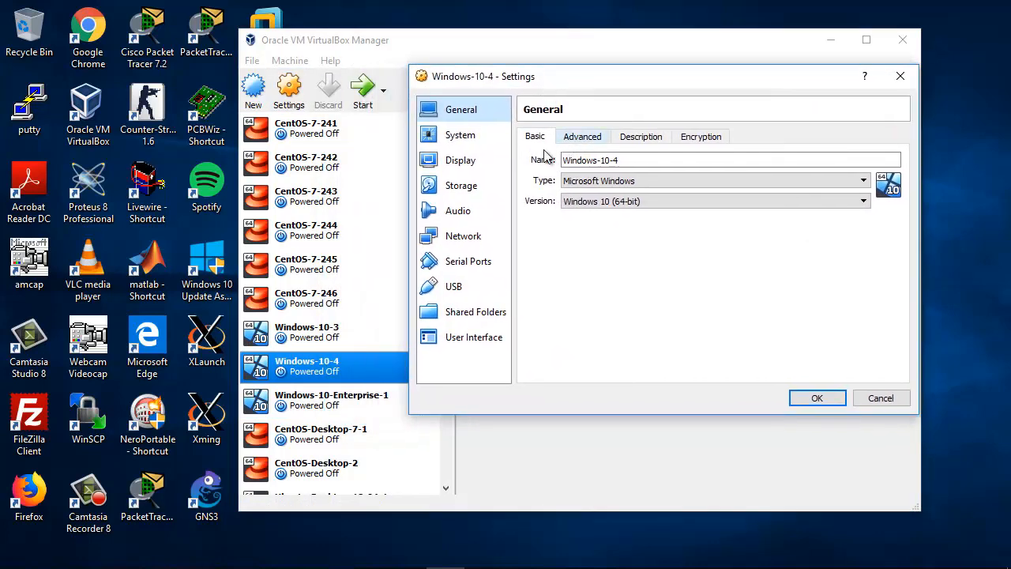
pyautogui.click(461, 135)
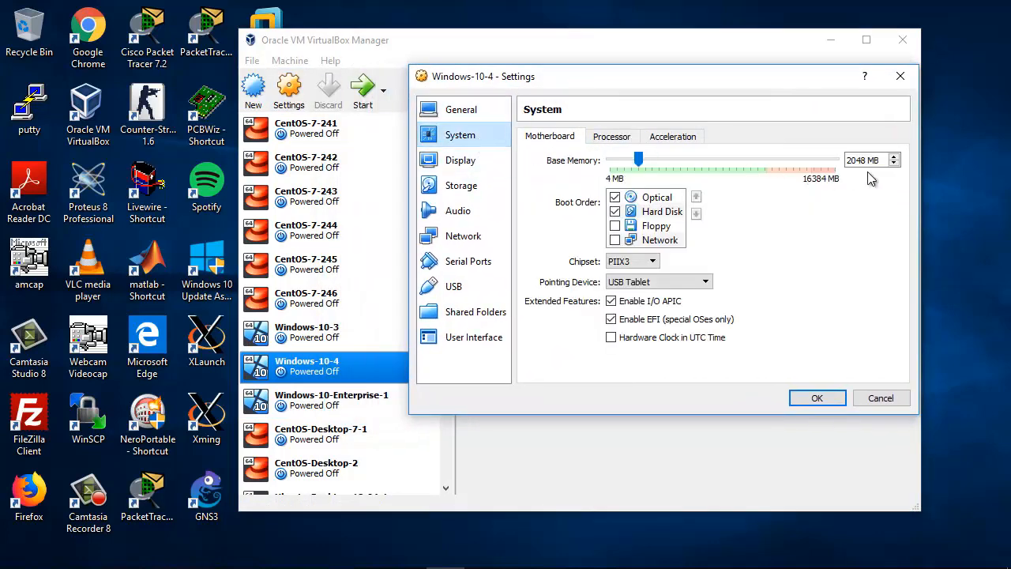
pyautogui.click(613, 137)
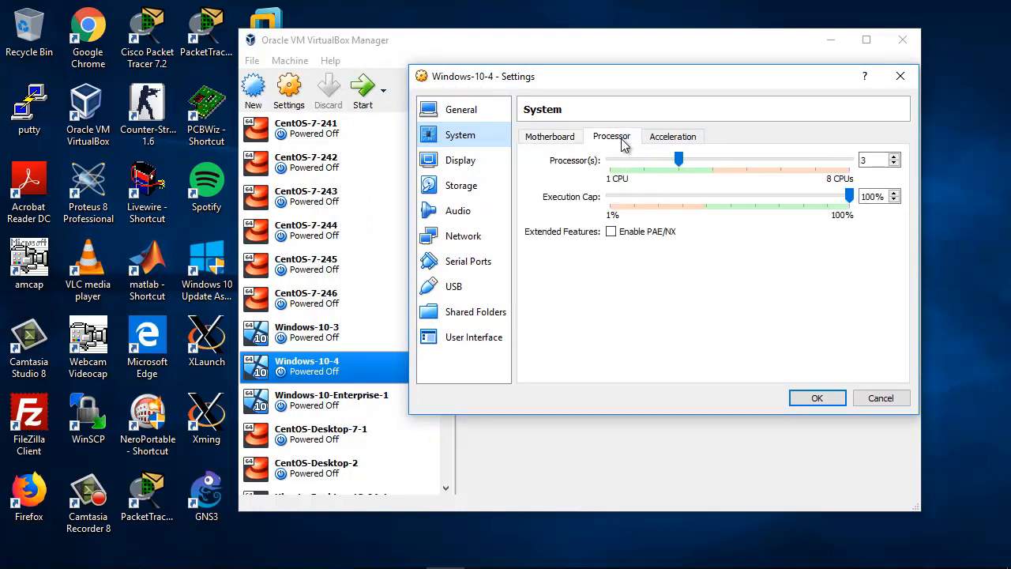
pyautogui.click(894, 164)
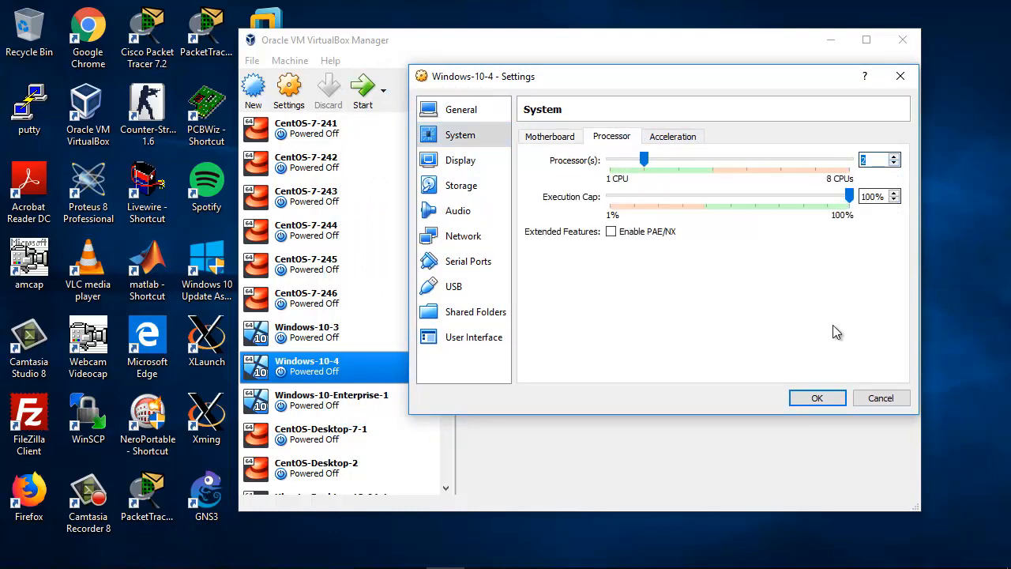
# Step: Attach network Adapter 1 of Windows-10-4 to Generic Driver, check its advanced properties and Adapter 2, and save the settings
pyautogui.click(468, 236)
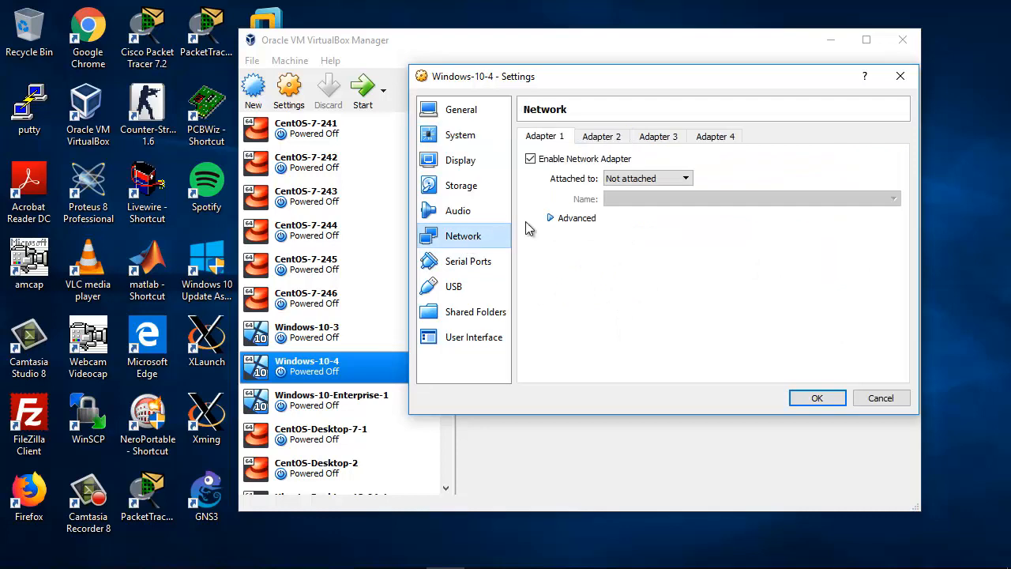
pyautogui.click(650, 180)
pyautogui.click(650, 253)
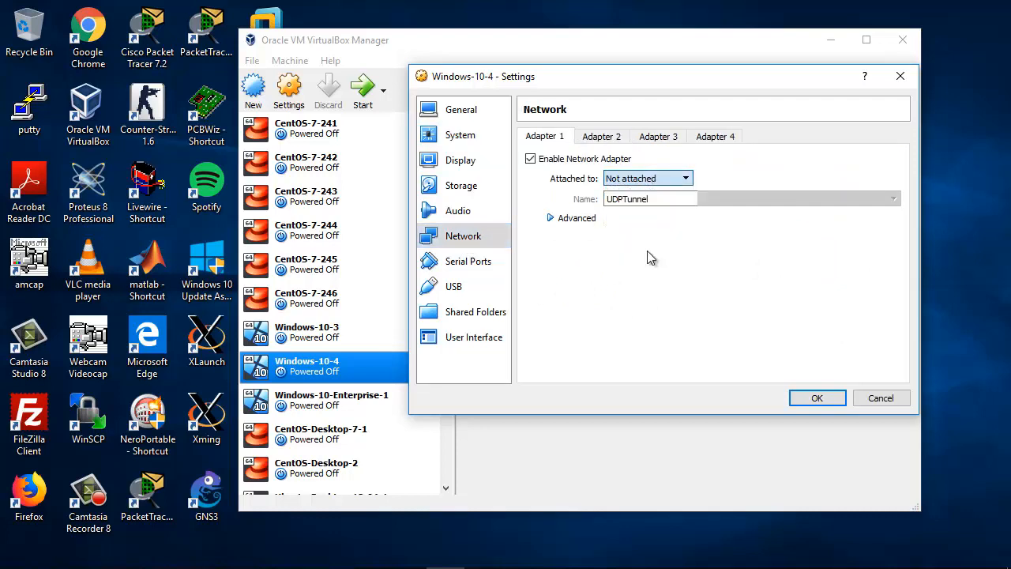
pyautogui.click(550, 219)
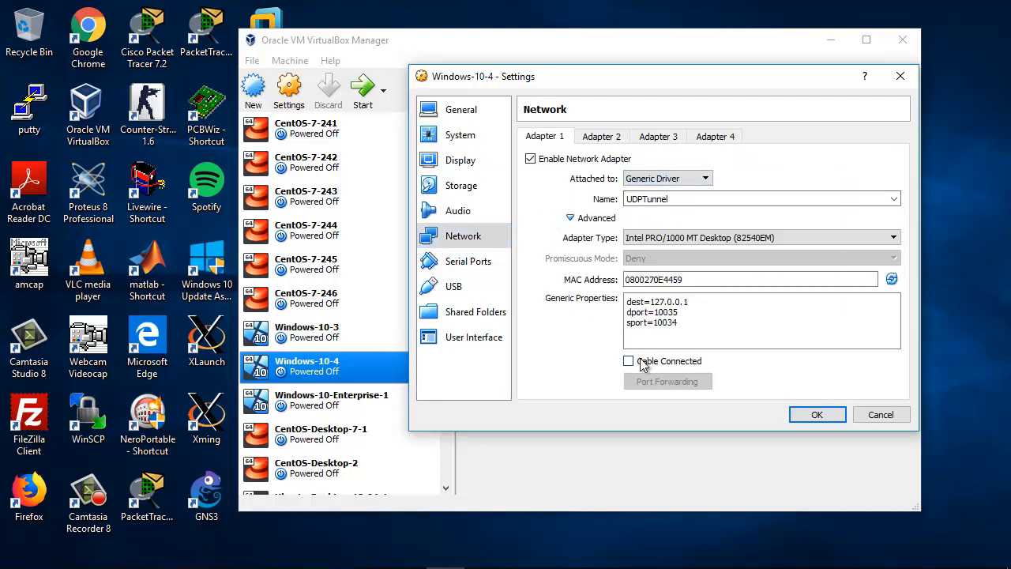
pyautogui.click(572, 219)
pyautogui.click(602, 138)
pyautogui.click(559, 139)
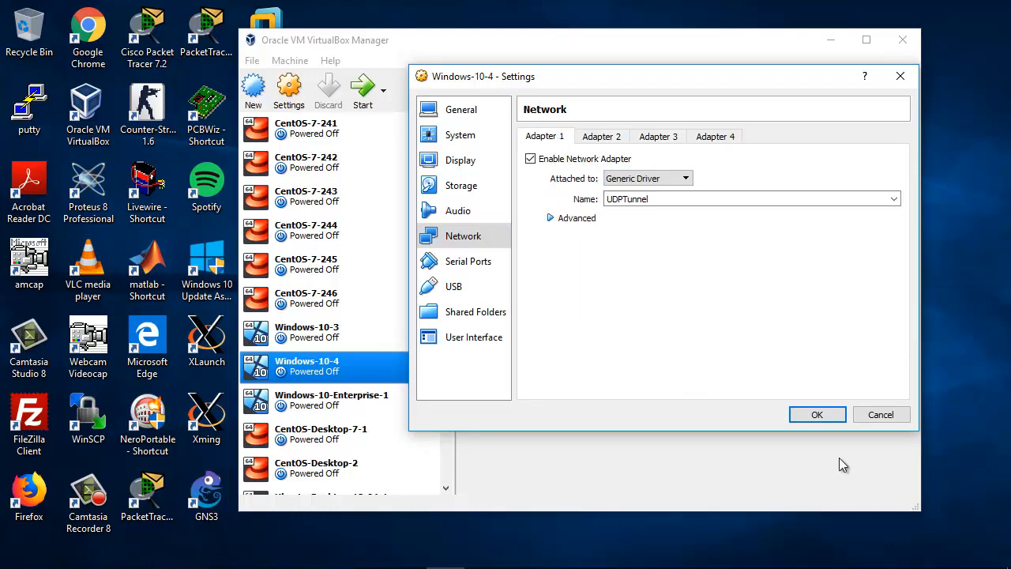
pyautogui.click(814, 415)
# Step: Recheck the system settings of the Windows-10-3 virtual machine and close them without changes
pyautogui.click(320, 338)
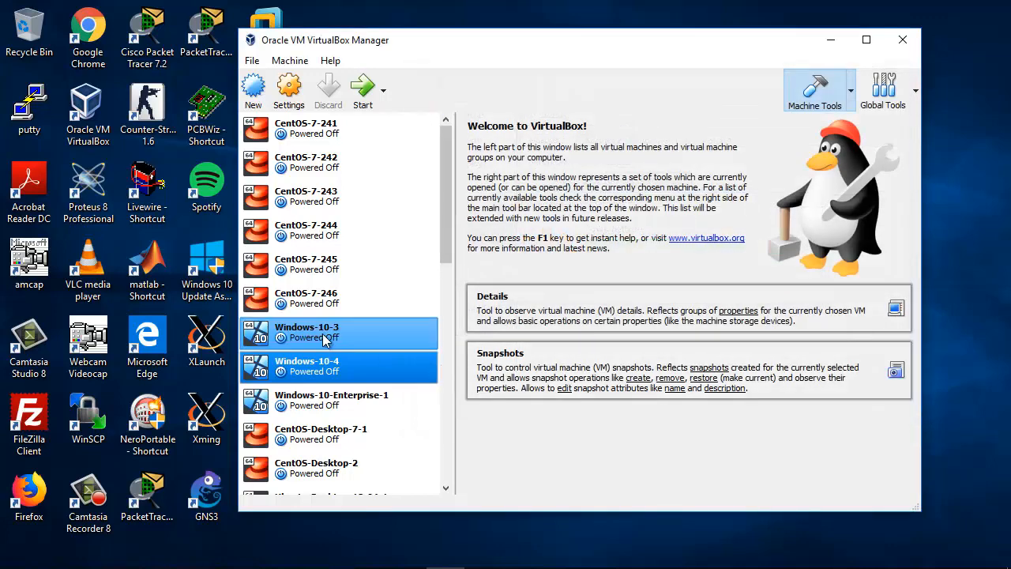
pyautogui.click(307, 96)
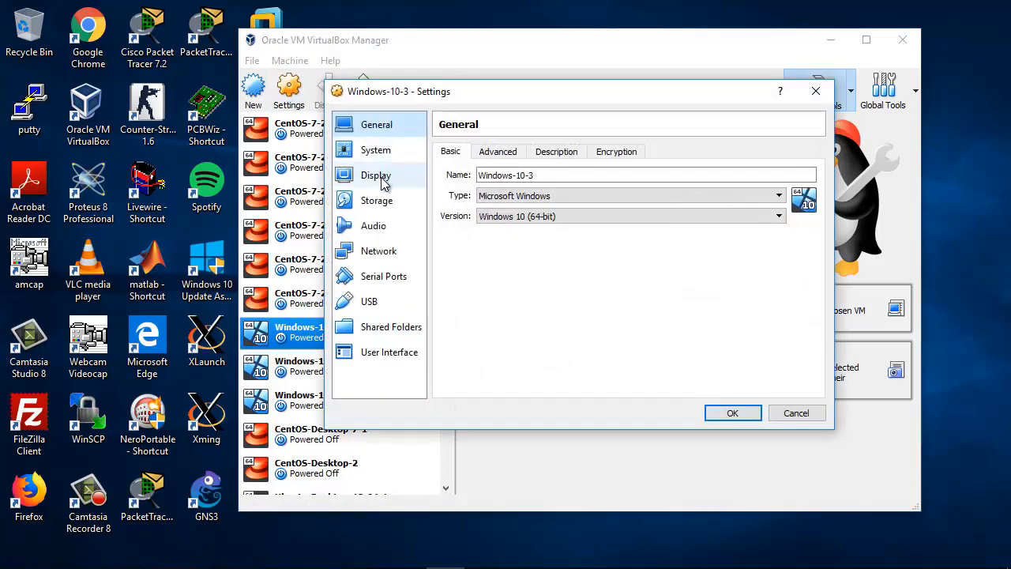
pyautogui.click(384, 149)
pyautogui.click(816, 91)
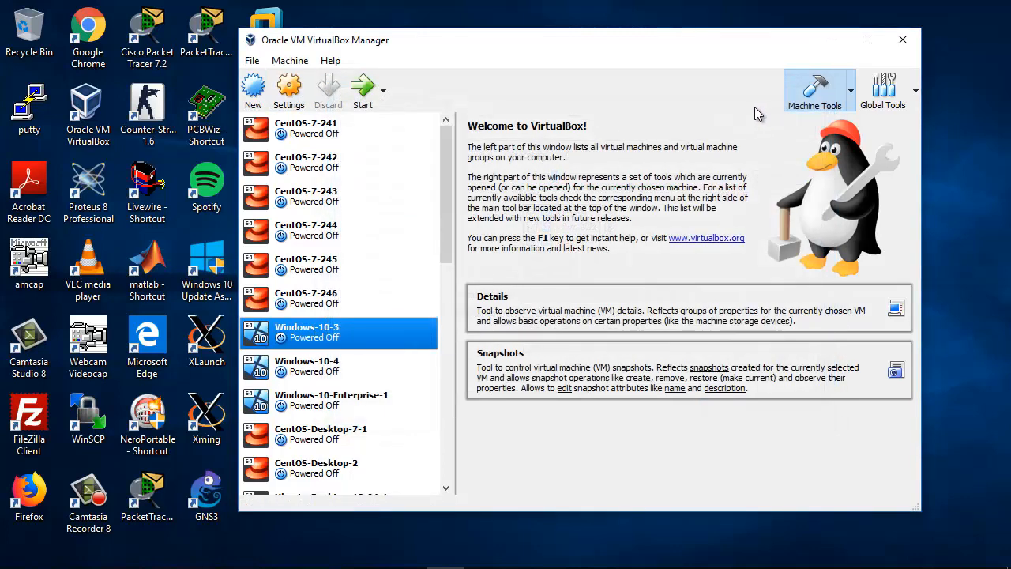
# Step: Close VirtualBox Manager, switch to GNS3, and link GigabitEthernet0/0 of the Internet router to Ethernet0 of pfsense-2-4-4-4-1
pyautogui.click(902, 40)
pyautogui.click(367, 557)
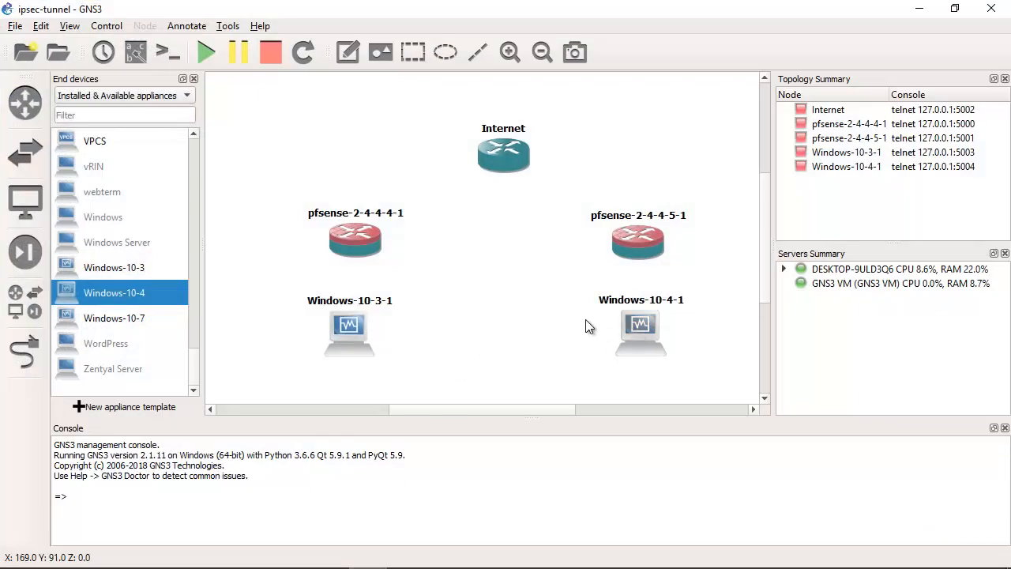
pyautogui.click(34, 357)
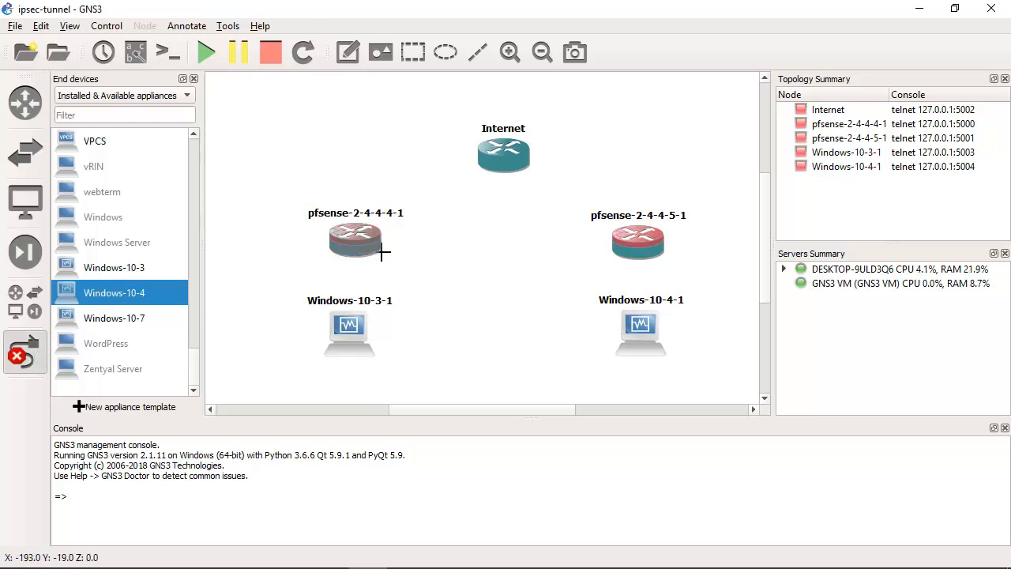
pyautogui.click(491, 157)
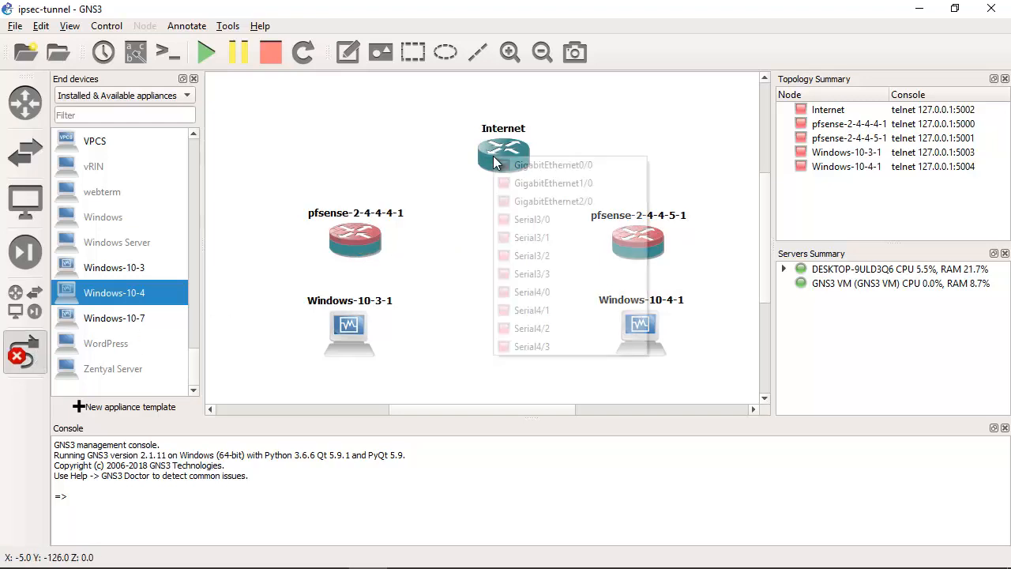
pyautogui.click(549, 167)
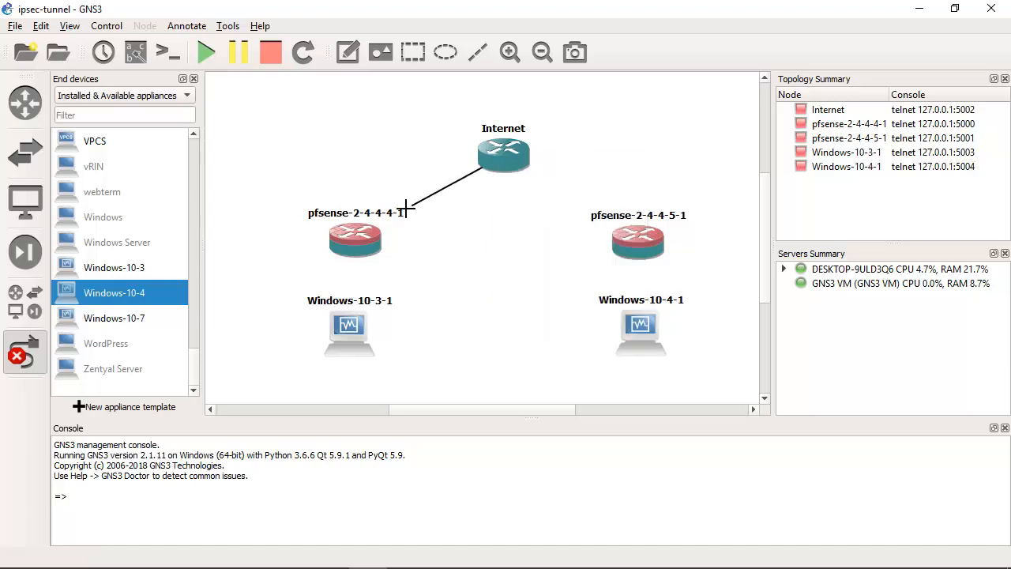
pyautogui.click(369, 233)
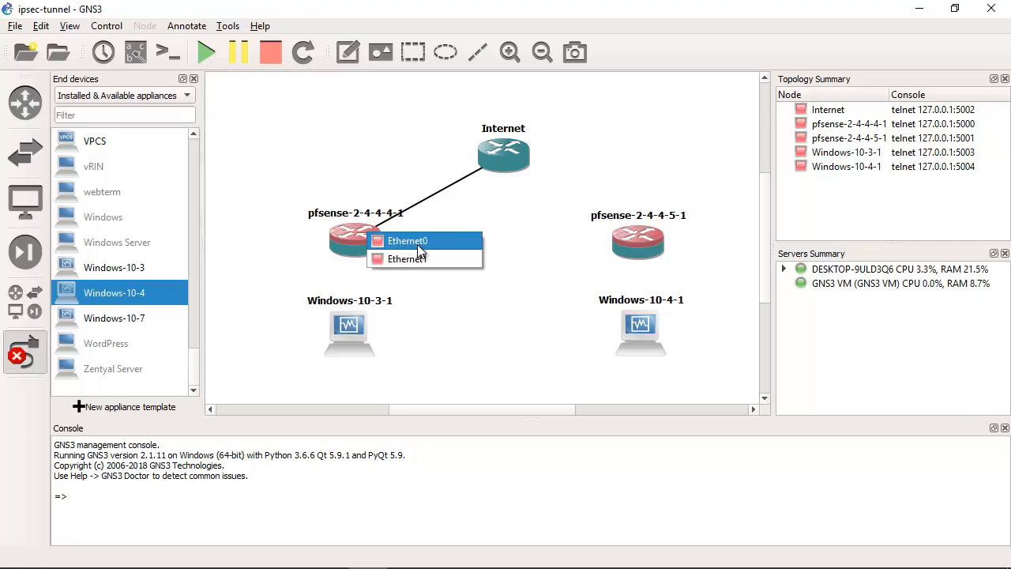
pyautogui.click(409, 242)
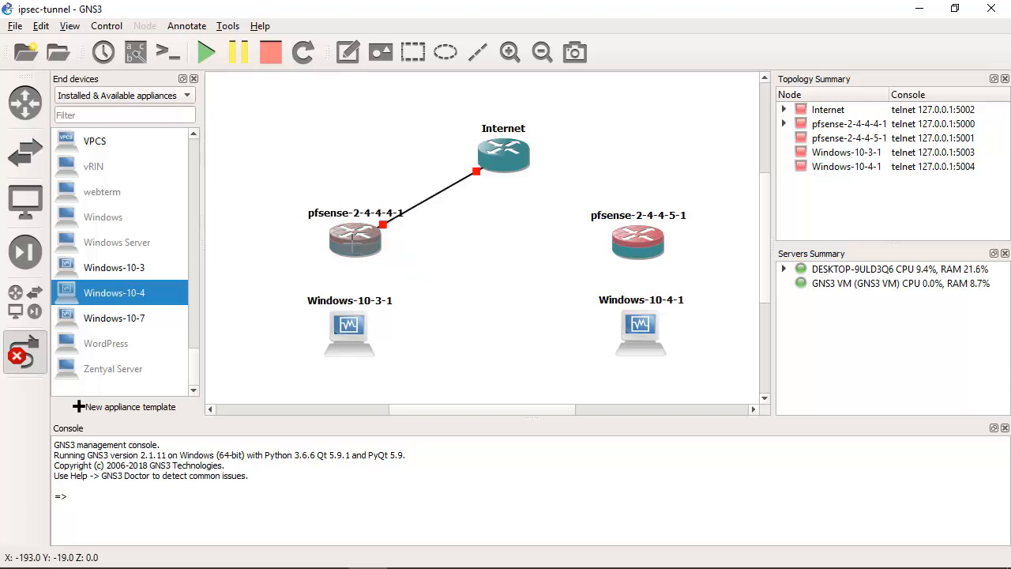
# Step: Link Ethernet1 of pfsense-2-4-4-4-1 to Ethernet0 of Windows-10-3-1
pyautogui.click(359, 238)
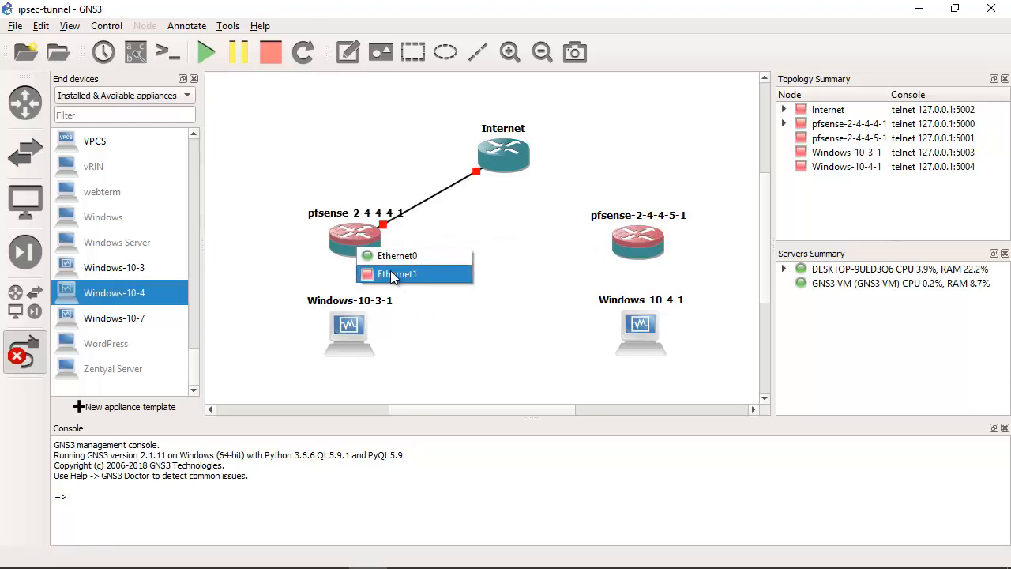
pyautogui.click(389, 273)
pyautogui.click(354, 329)
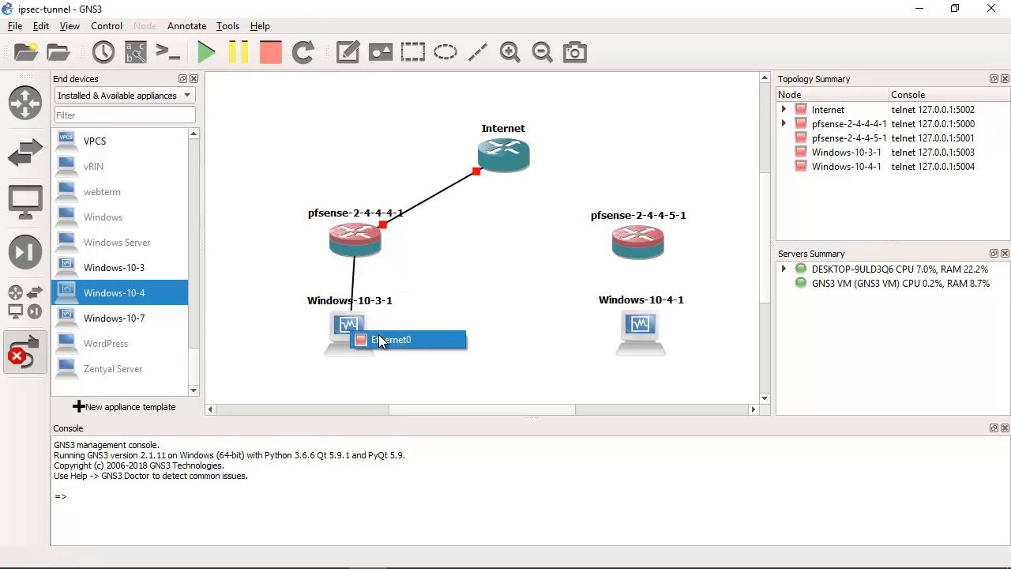
pyautogui.click(381, 340)
# Step: Link GigabitEthernet1/0 of the Internet router to Ethernet0 of pfsense-2-4-4-5-1
pyautogui.click(521, 158)
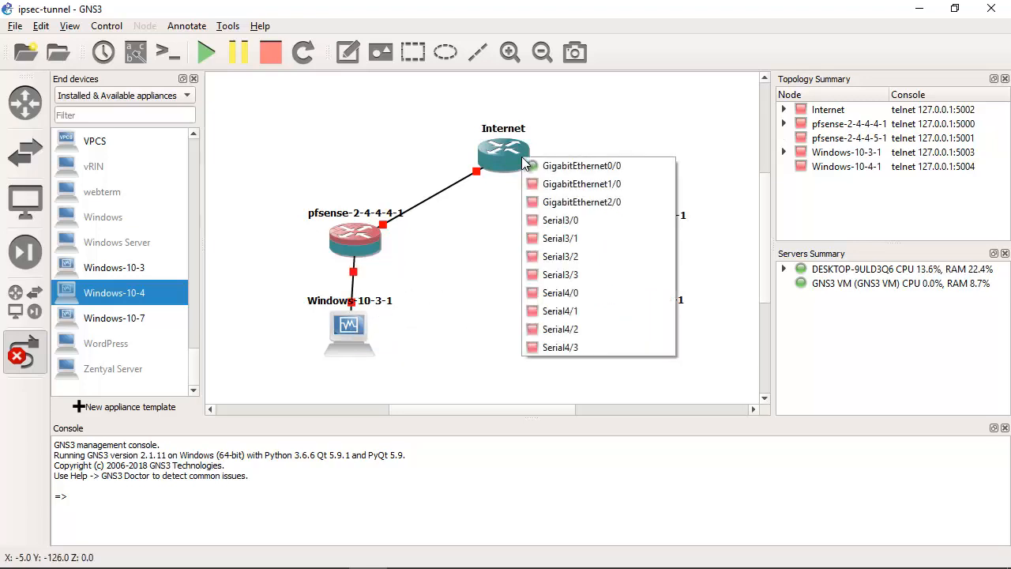
pyautogui.click(585, 185)
pyautogui.click(642, 239)
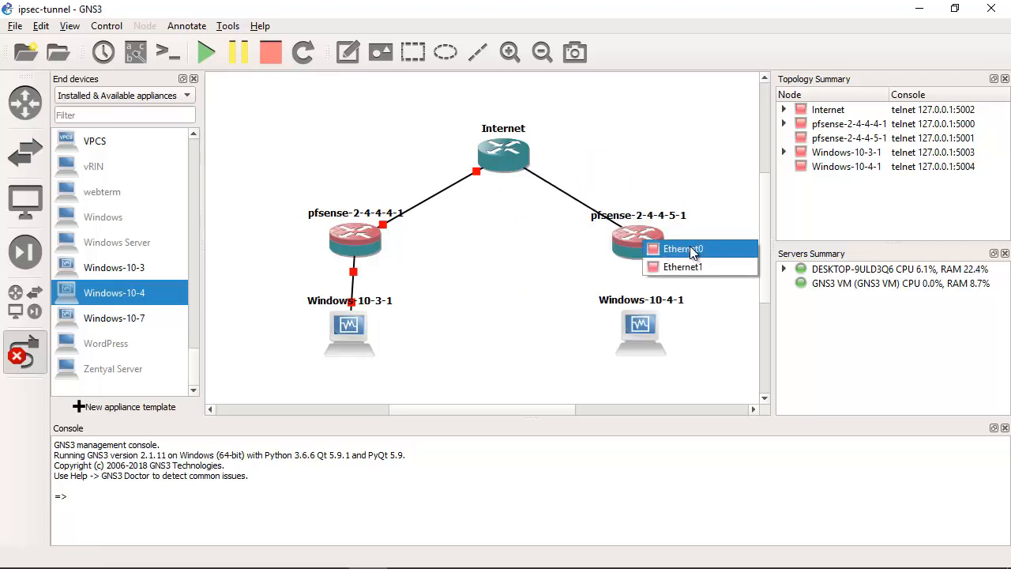
pyautogui.click(685, 248)
# Step: Link Ethernet1 of pfsense-2-4-4-5-1 to Ethernet0 of Windows-10-4-1, and move both Windows nodes slightly lower
pyautogui.click(652, 249)
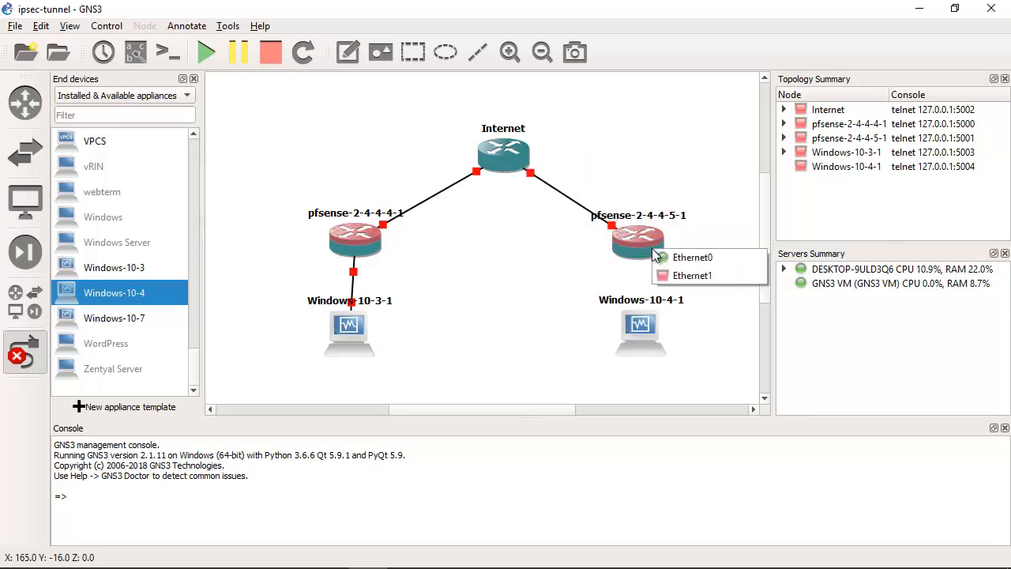
pyautogui.click(680, 273)
pyautogui.click(640, 332)
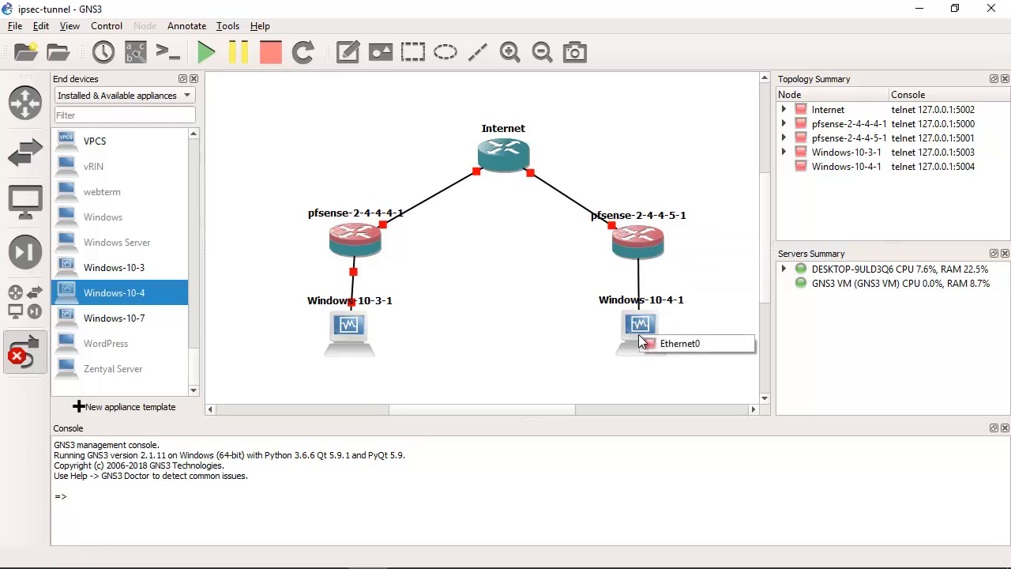
pyautogui.click(650, 342)
pyautogui.click(24, 353)
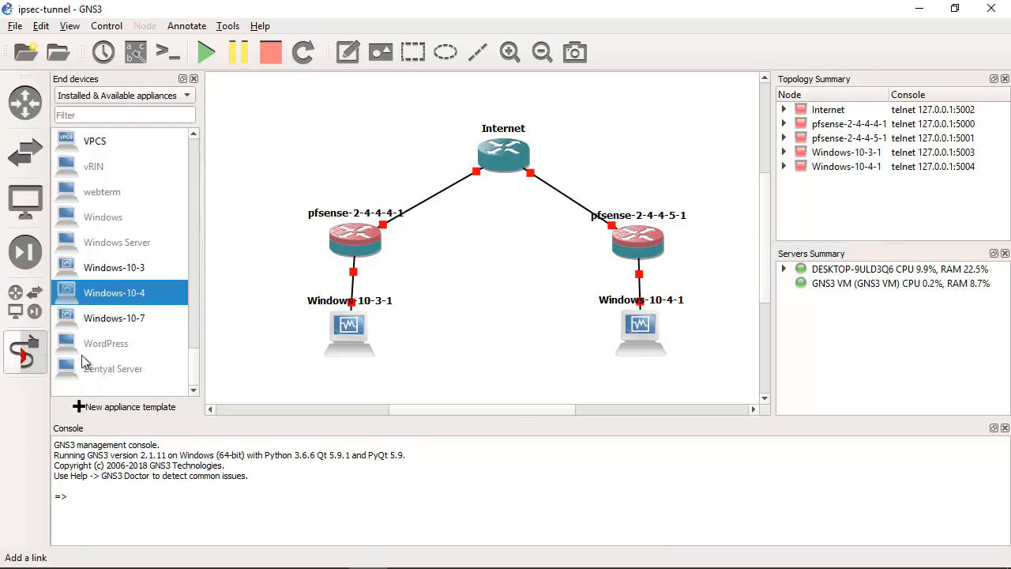
pyautogui.moveTo(350, 335); pyautogui.dragTo(354, 353)
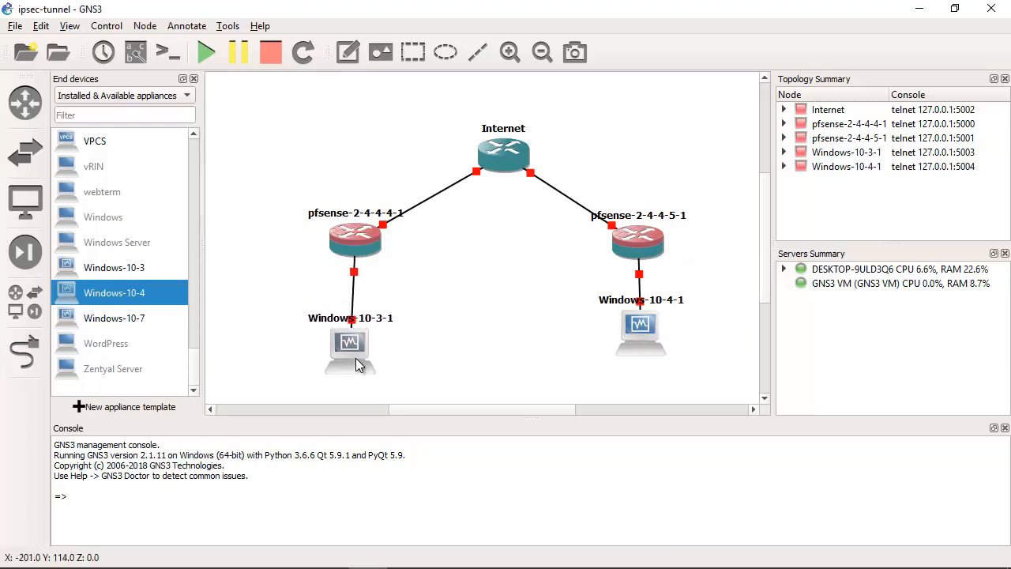
pyautogui.moveTo(641, 345); pyautogui.dragTo(638, 365)
# Step: Annotate the link between Internet and pfsense-2-4-4-4-1 with notes 209.165.200.224/30, .225 beside the router and .226 beside the firewall
pyautogui.click(348, 53)
pyautogui.click(319, 157)
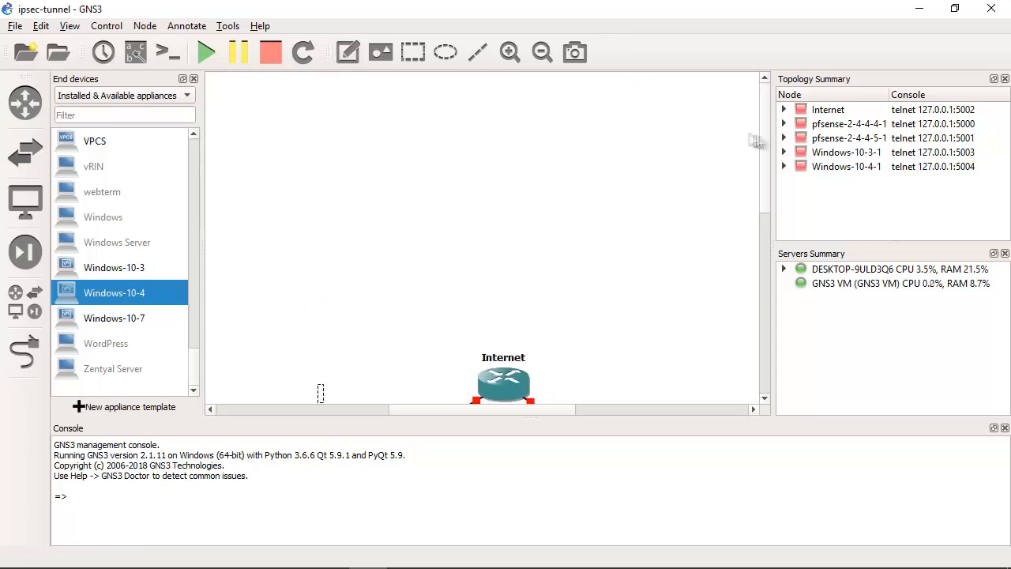
pyautogui.moveTo(764, 137); pyautogui.dragTo(767, 239)
pyautogui.write('209.165.200.224/30')
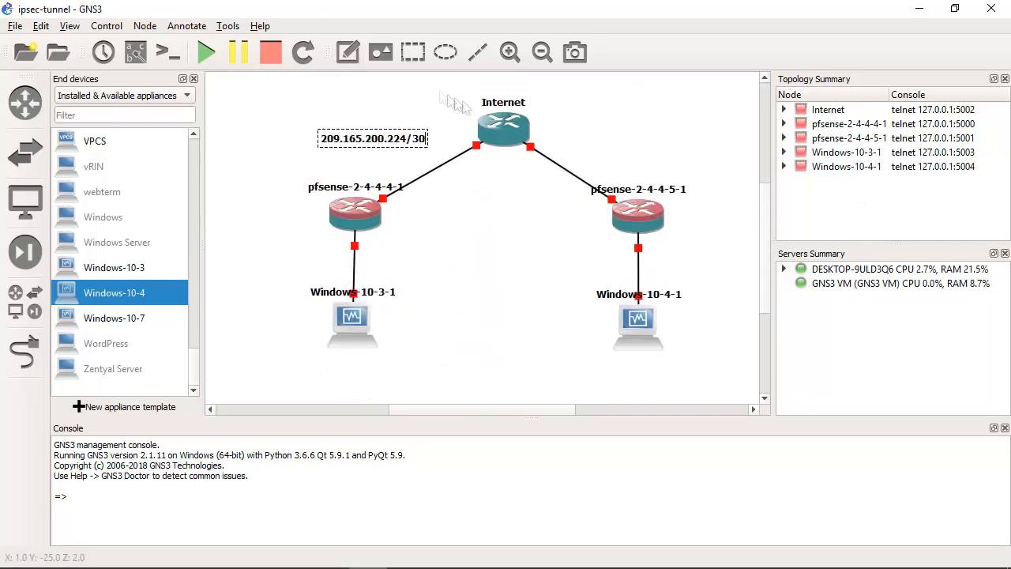
pyautogui.click(349, 53)
pyautogui.click(441, 114)
pyautogui.write('.225')
pyautogui.click(348, 53)
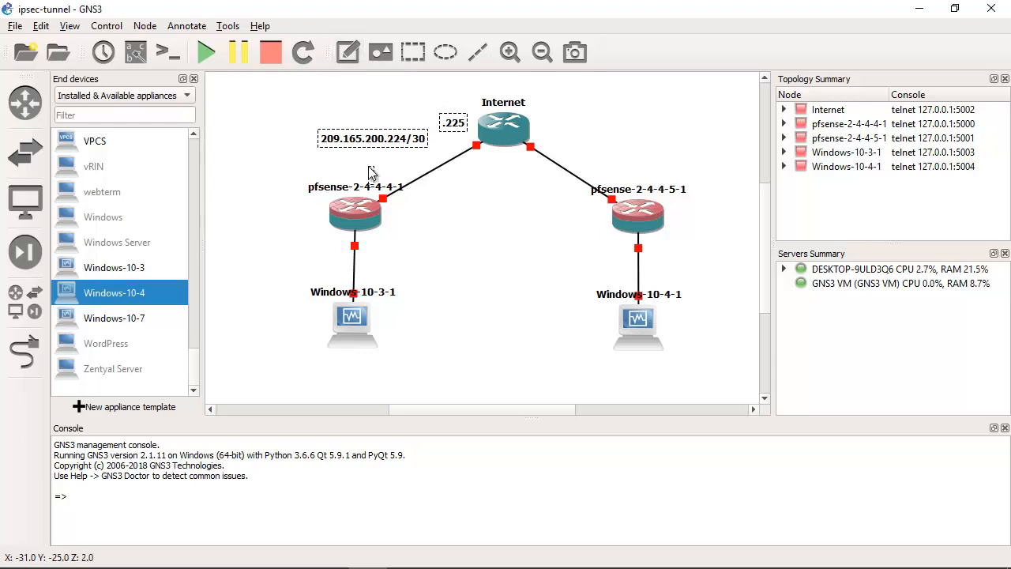
pyautogui.click(370, 170)
pyautogui.write('.226')
# Step: Annotate the link between Internet and pfsense-2-4-4-5-1 with notes 209.165.200.228/30, .229 beside the router and .230 beside the firewall
pyautogui.click(349, 53)
pyautogui.click(584, 150)
pyautogui.write('209.165.200.228/30')
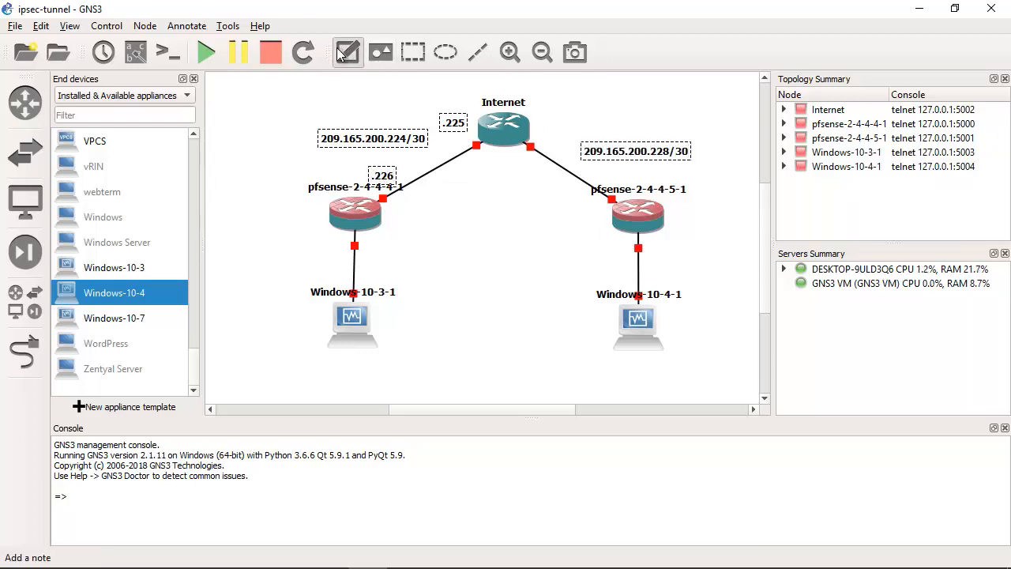
pyautogui.click(348, 53)
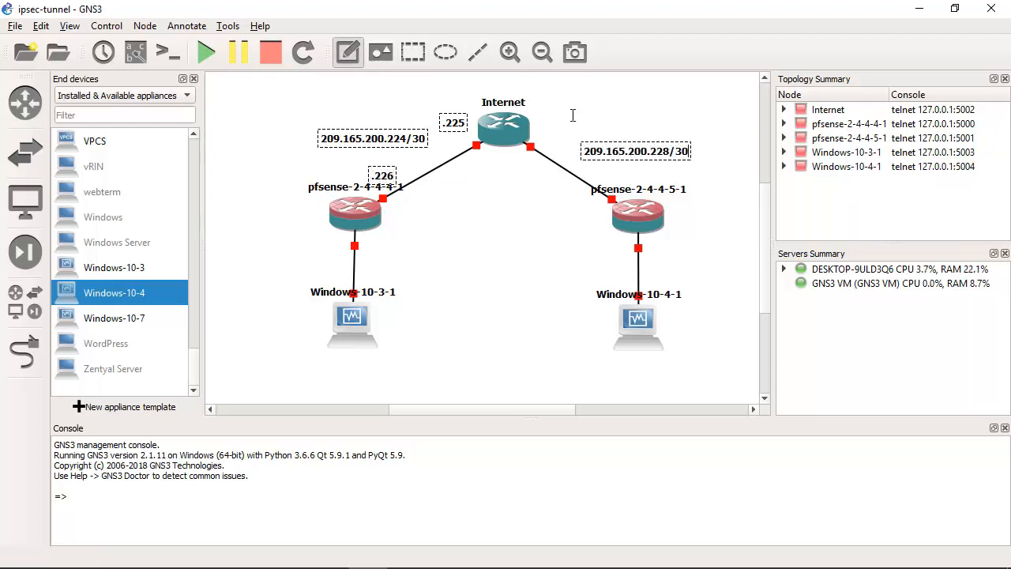
pyautogui.click(546, 120)
pyautogui.write('.')
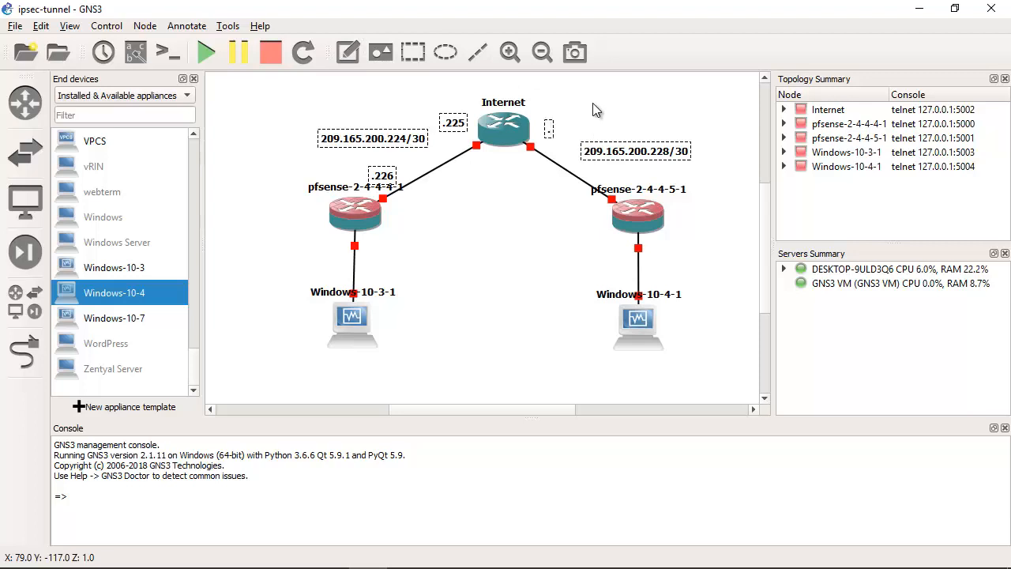
pyautogui.write('229')
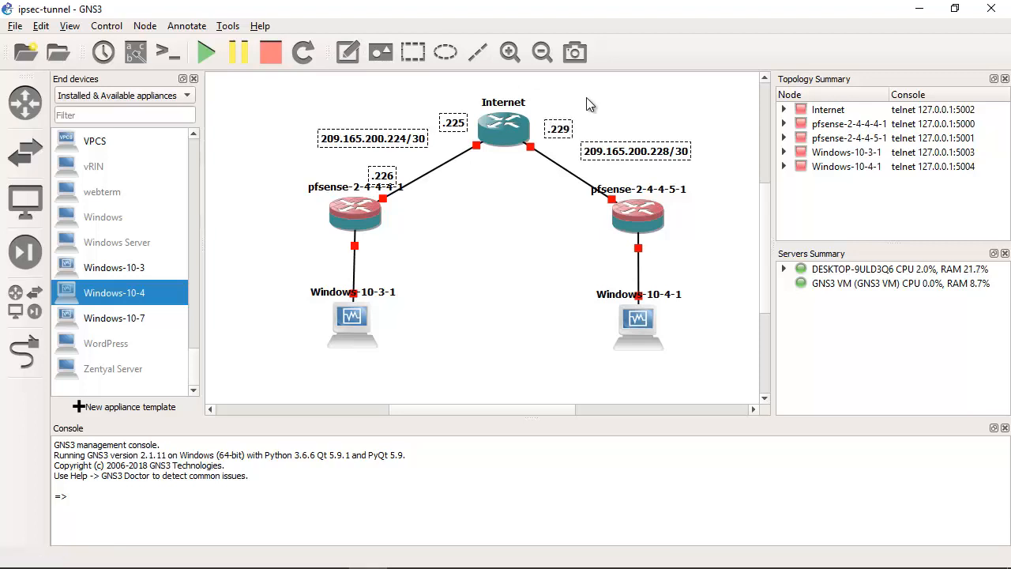
pyautogui.click(349, 53)
pyautogui.click(619, 167)
pyautogui.write('.230')
# Step: Add the notes 172.16.1.0/24 and .1 beside the link between pfsense-2-4-4-4-1 and Windows-10-3-1
pyautogui.click(349, 53)
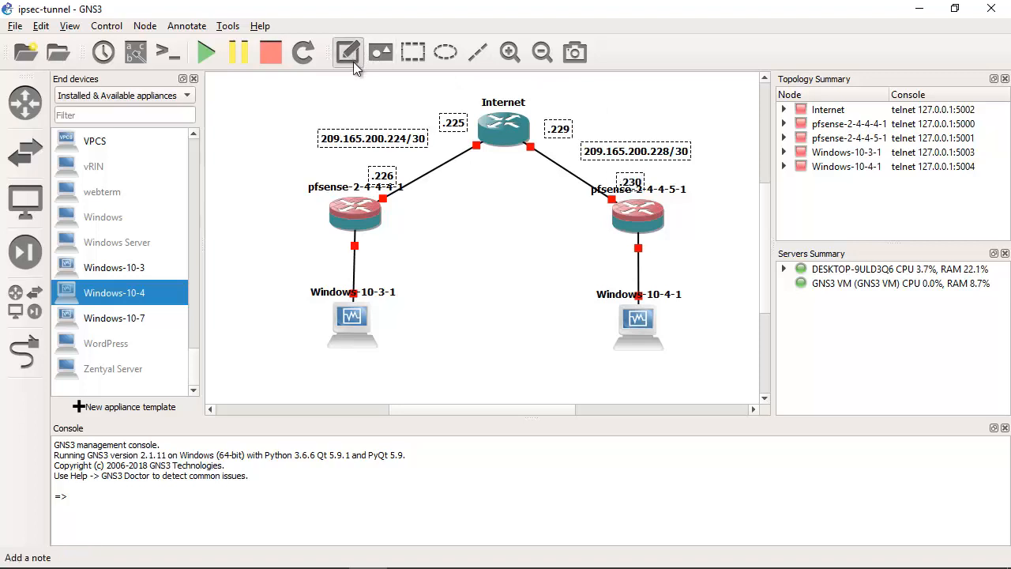
pyautogui.click(379, 266)
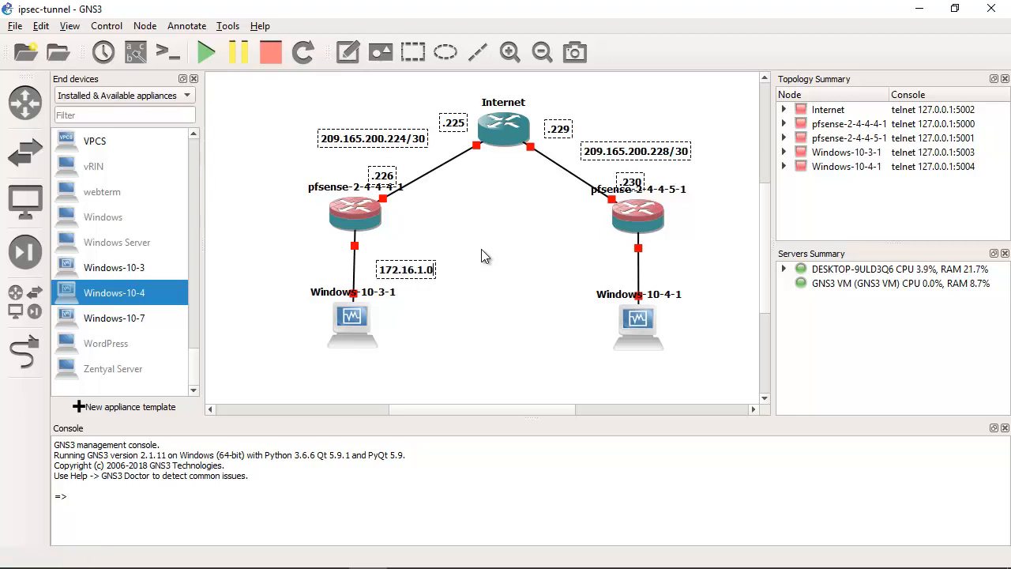
pyautogui.click(348, 51)
pyautogui.click(397, 243)
pyautogui.write('.1')
pyautogui.click(373, 91)
# Step: Add the notes 172.16.2.0/24 and .1 beside the link between pfsense-2-4-4-5-1 and Windows-10-4-1
pyautogui.click(348, 51)
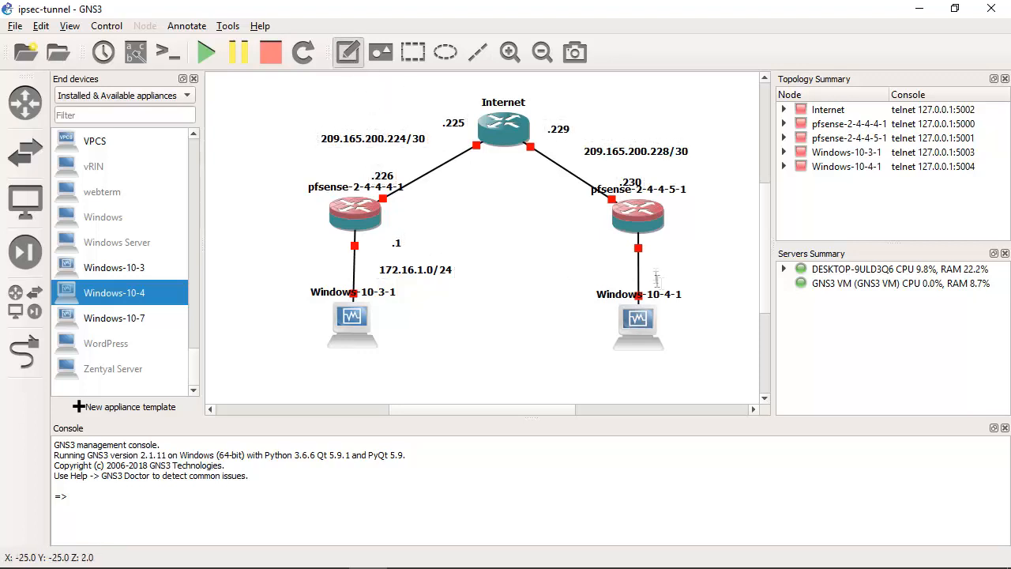
pyautogui.click(553, 269)
pyautogui.write('172.16.2.0/ 24')
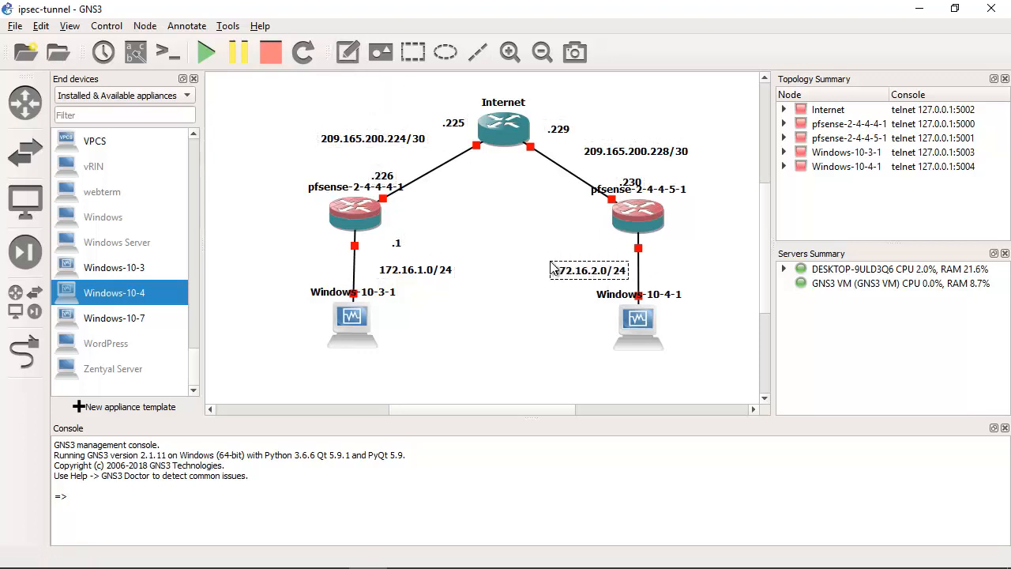
pyautogui.click(348, 51)
pyautogui.click(610, 242)
pyautogui.write('.1')
pyautogui.click(701, 111)
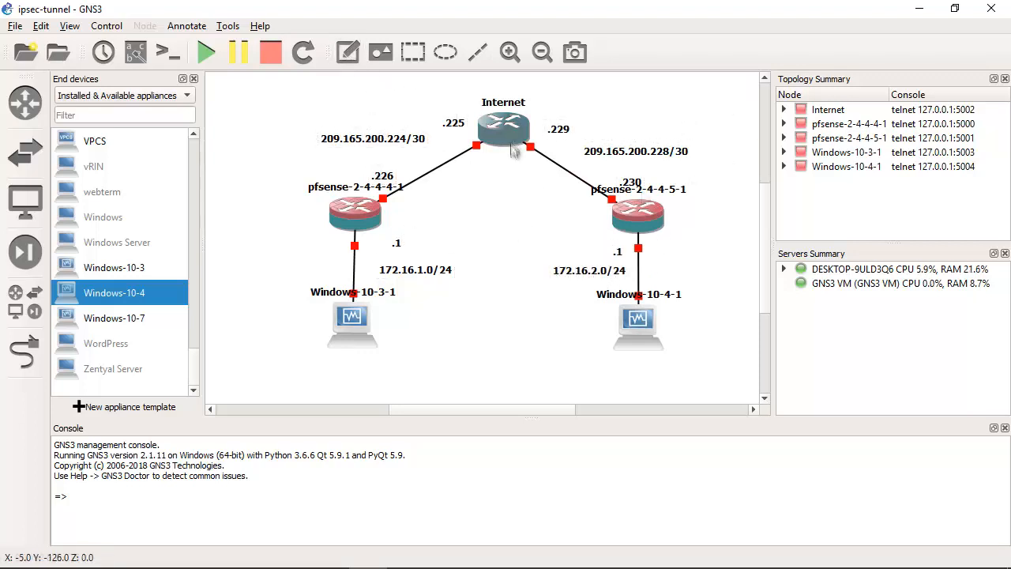
# Step: Move the Internet router slightly higher and bring the address notes of both its links closer to the lines
pyautogui.moveTo(510, 142); pyautogui.dragTo(509, 124)
pyautogui.moveTo(447, 126); pyautogui.dragTo(447, 125)
pyautogui.moveTo(560, 127); pyautogui.dragTo(553, 121)
pyautogui.moveTo(626, 149); pyautogui.dragTo(612, 175)
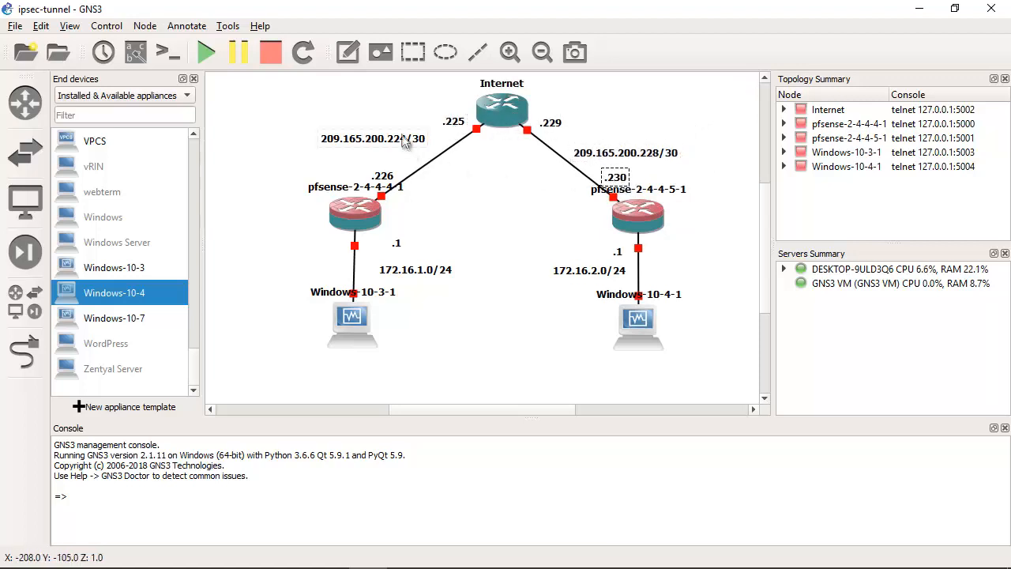
pyautogui.moveTo(403, 136); pyautogui.dragTo(411, 143)
pyautogui.moveTo(388, 182); pyautogui.dragTo(399, 182)
# Step: Move both Windows nodes slightly lower and bring the 172.16.x.0/24 and .1 notes closer to their links
pyautogui.moveTo(399, 244); pyautogui.dragTo(375, 246)
pyautogui.moveTo(417, 272); pyautogui.dragTo(404, 275)
pyautogui.moveTo(352, 328); pyautogui.dragTo(353, 340)
pyautogui.moveTo(638, 317); pyautogui.dragTo(637, 331)
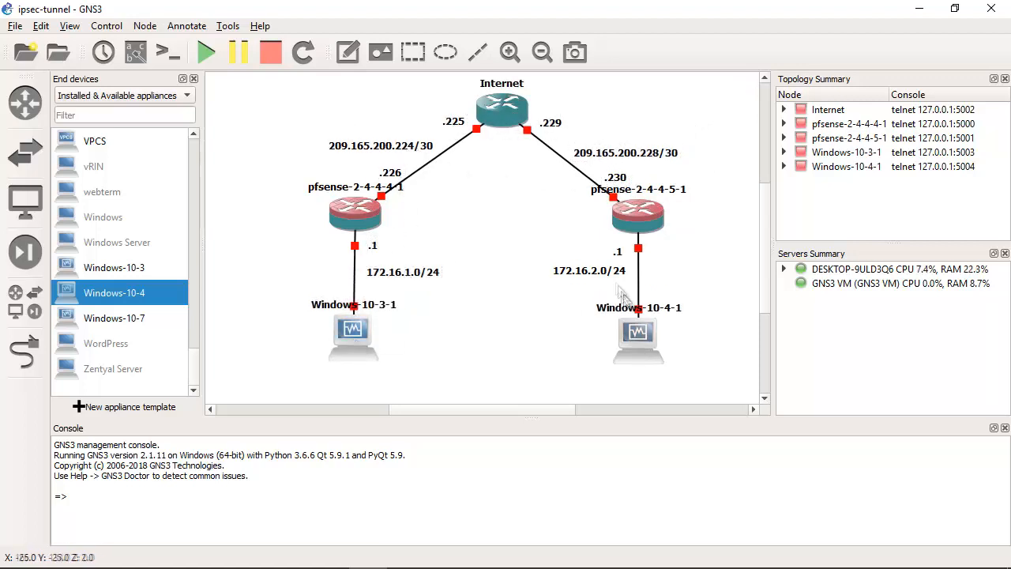
pyautogui.moveTo(619, 252); pyautogui.dragTo(623, 248)
pyautogui.moveTo(614, 272); pyautogui.dragTo(621, 282)
pyautogui.click(723, 215)
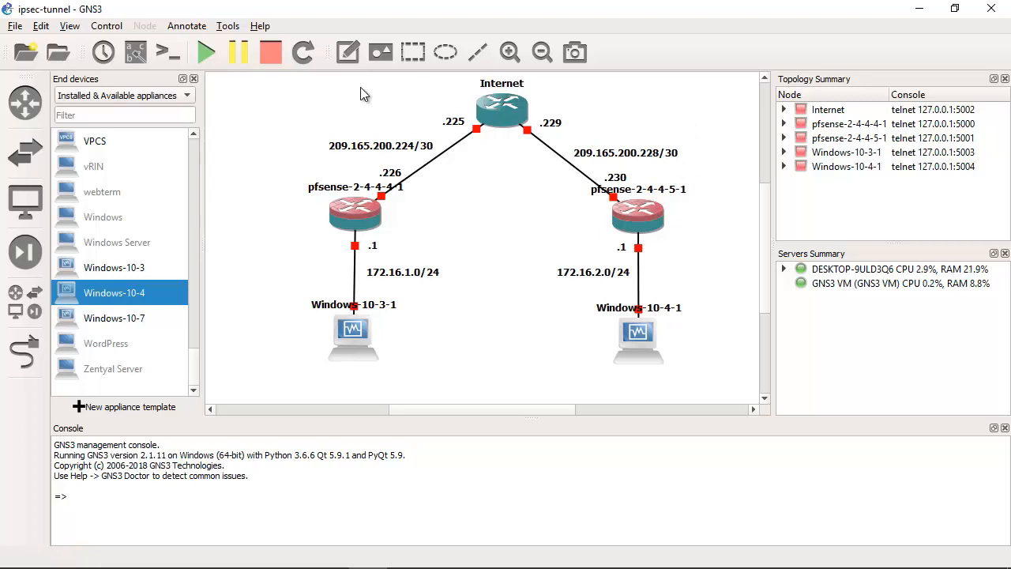
# Step: Move the name labels of both pfSense firewalls to their outer sides and shift the .226 and .230 notes outward
pyautogui.moveTo(355, 195); pyautogui.dragTo(272, 223)
pyautogui.moveTo(630, 187); pyautogui.dragTo(719, 220)
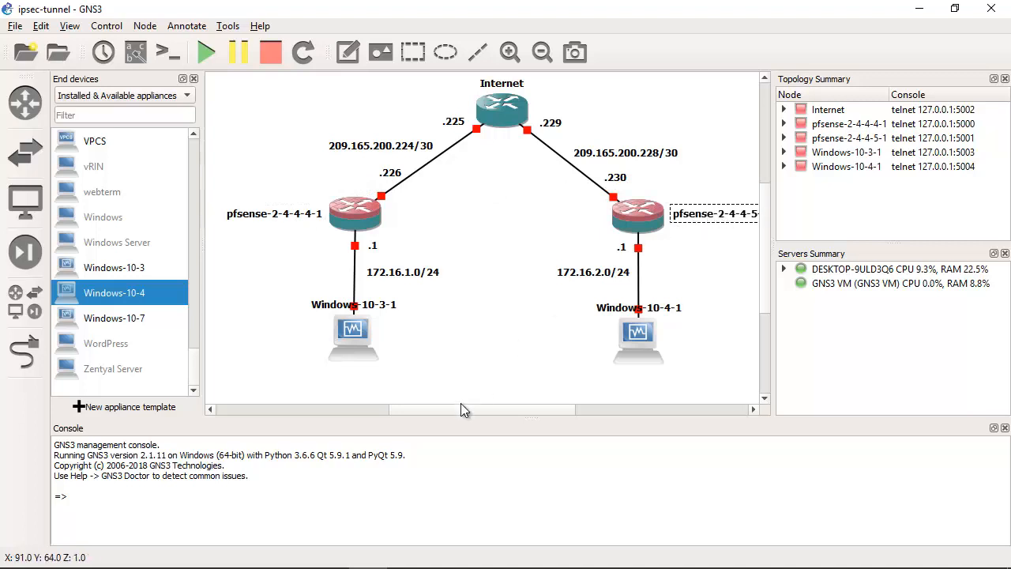
pyautogui.moveTo(461, 404); pyautogui.dragTo(471, 410)
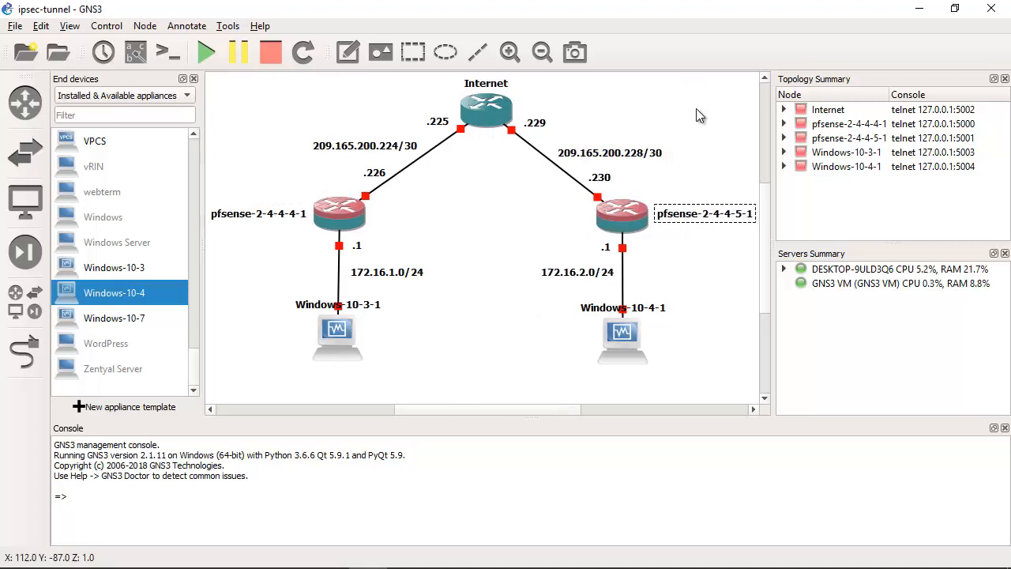
pyautogui.moveTo(380, 175); pyautogui.dragTo(359, 181)
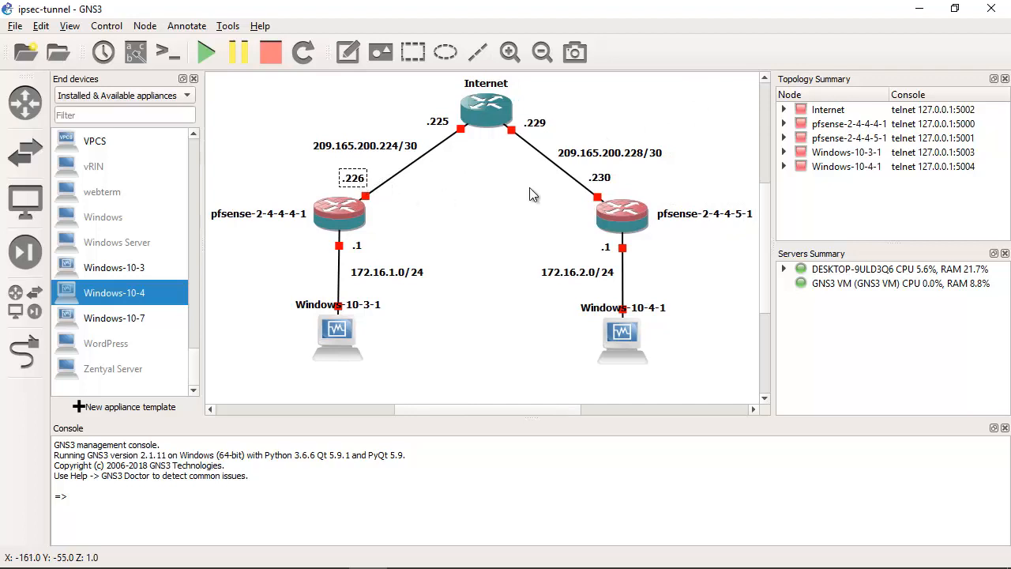
pyautogui.moveTo(604, 179); pyautogui.dragTo(618, 185)
pyautogui.click(636, 176)
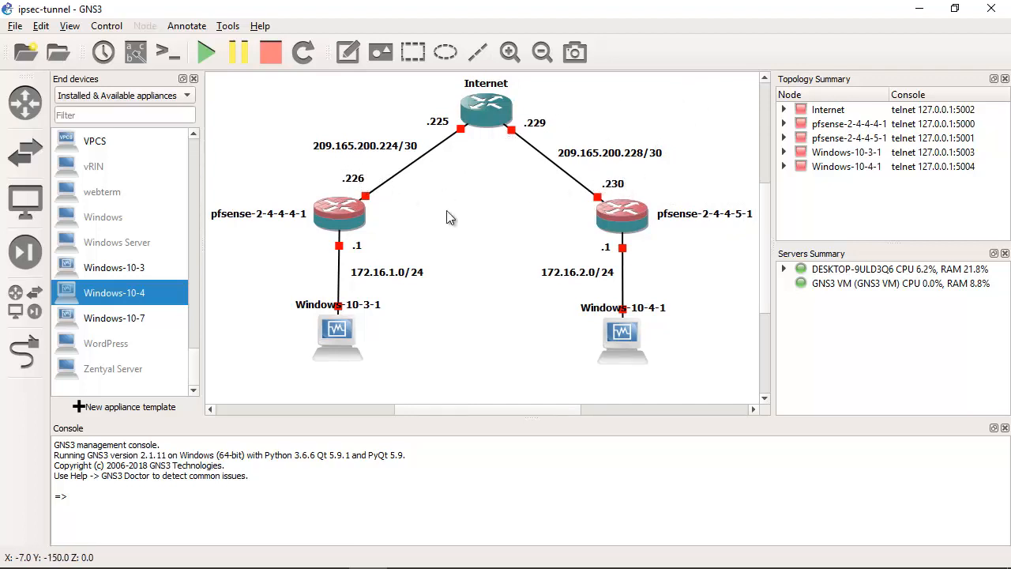
# Step: Draw a rectangle over the pfsense-2-4-4-4-1 site and extend it down past Windows-10-3-1
pyautogui.click(413, 59)
pyautogui.click(388, 226)
pyautogui.moveTo(504, 265); pyautogui.dragTo(379, 252)
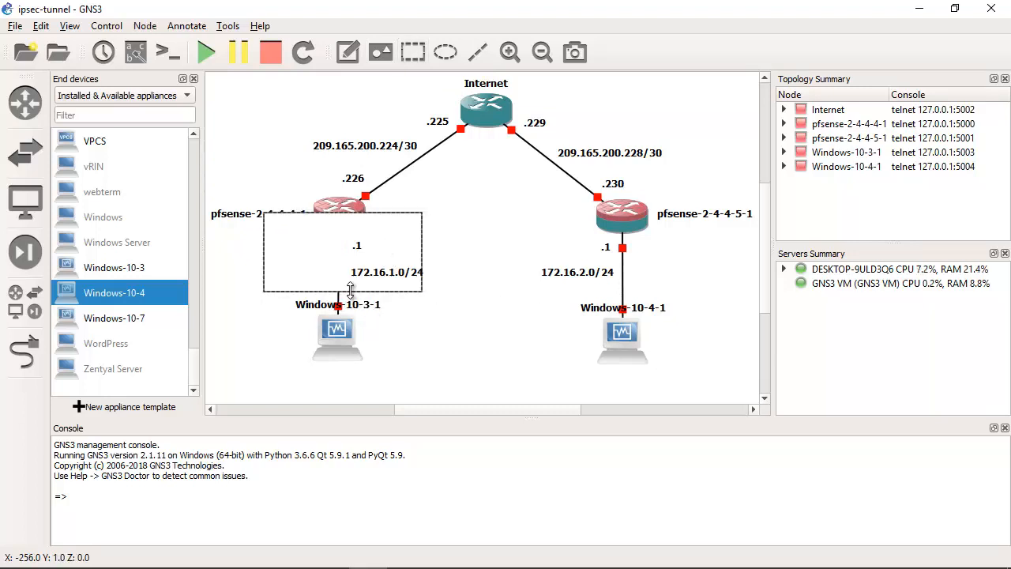
pyautogui.moveTo(352, 291); pyautogui.dragTo(338, 387)
# Step: Fill the rectangle around the pfsense-2-4-4-4-1 site with light yellow and lower it one layer behind the nodes
pyautogui.rightClick(394, 233)
pyautogui.click(422, 258)
pyautogui.click(483, 234)
pyautogui.click(474, 233)
pyautogui.press('Return')
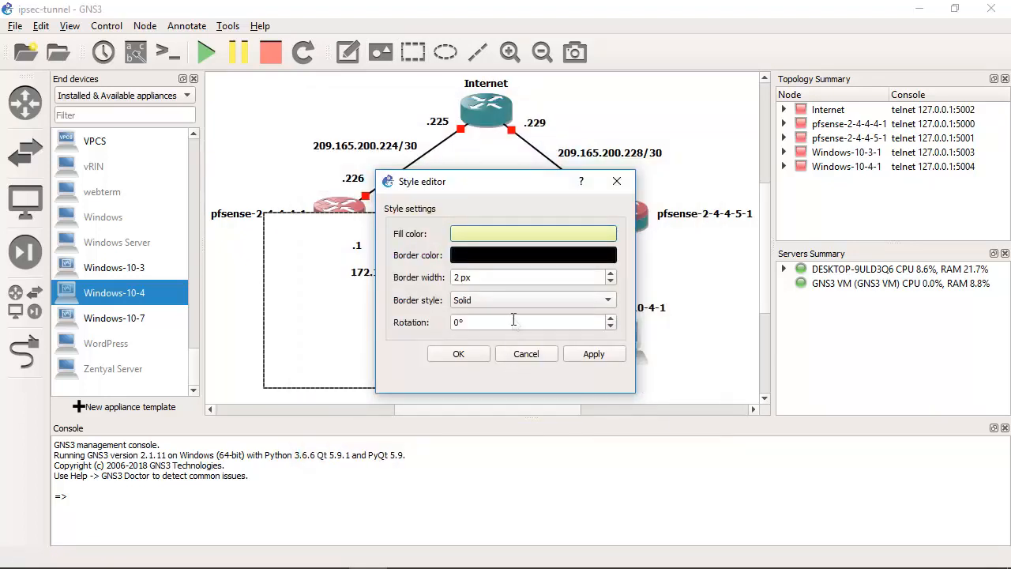
pyautogui.click(462, 353)
pyautogui.rightClick(402, 242)
pyautogui.click(439, 307)
# Step: Move the pfsense-2-4-4-4-1 name label above the yellow rectangle's edge and shift the 172.16.1.0/24 note fully inside the rectangle
pyautogui.moveTo(276, 215); pyautogui.dragTo(279, 207)
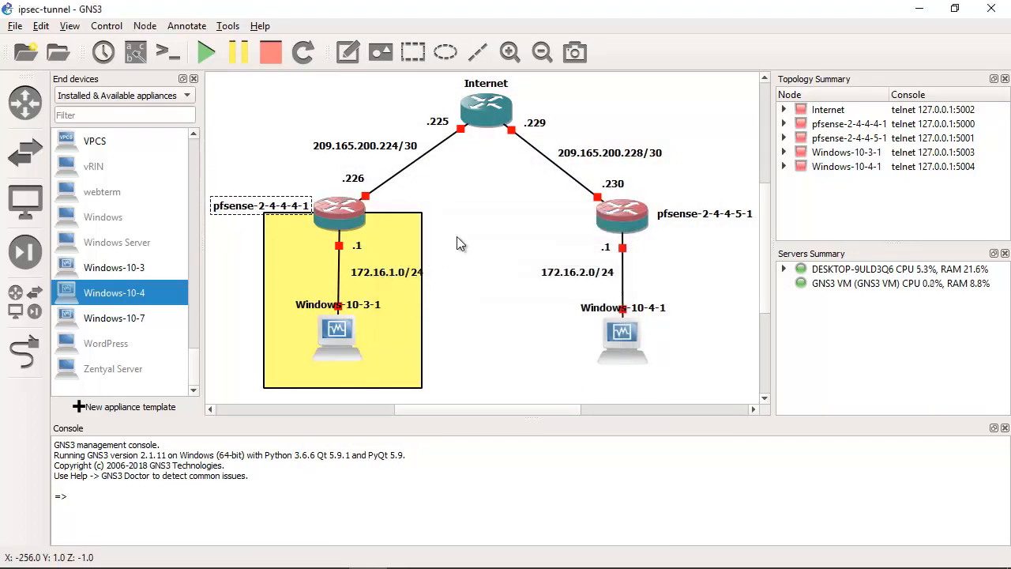
pyautogui.click(456, 237)
pyautogui.moveTo(388, 275); pyautogui.dragTo(381, 277)
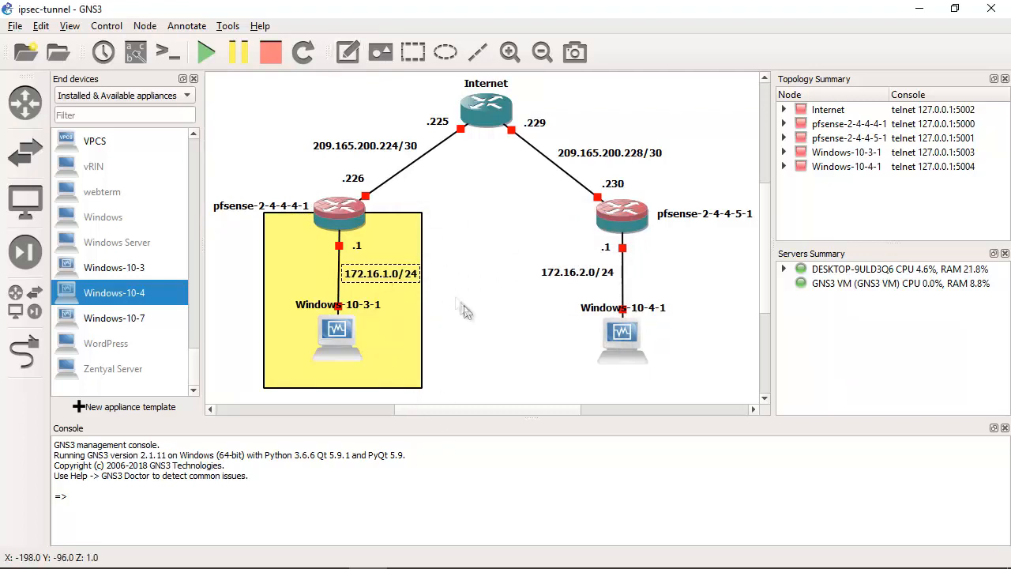
pyautogui.click(460, 245)
pyautogui.rightClick(418, 228)
pyautogui.click(467, 239)
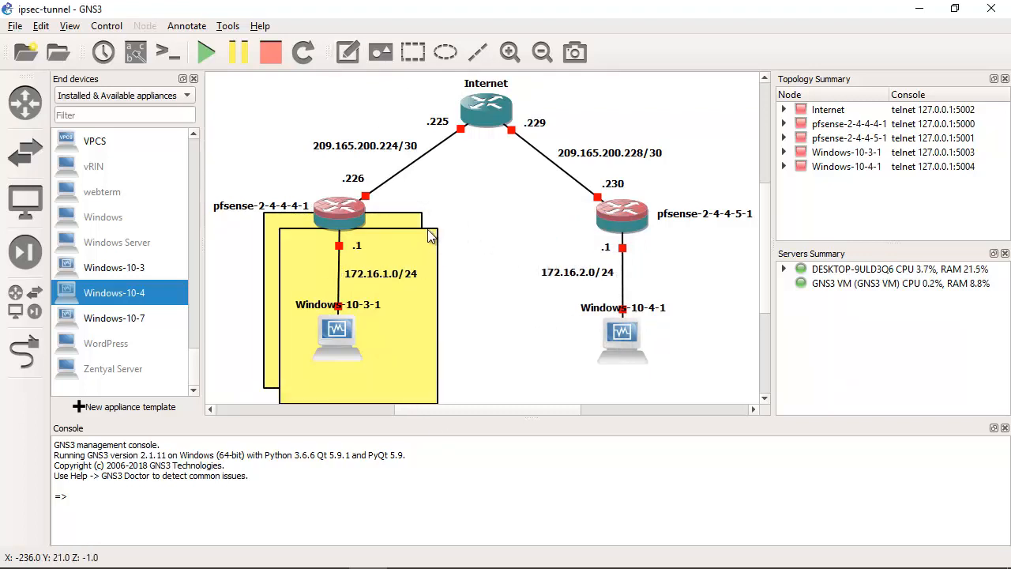
pyautogui.rightClick(435, 234)
pyautogui.click(470, 319)
pyautogui.rightClick(404, 227)
pyautogui.click(452, 201)
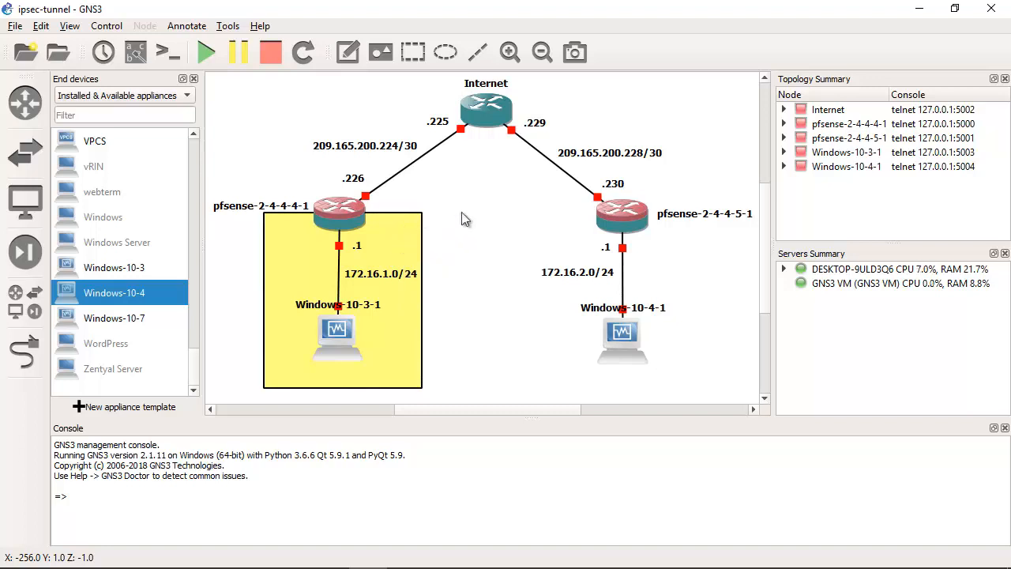
# Step: Draw a rectangle over the pfsense-2-4-4-5-1 site, extend it down past Windows-10-4-1 and raise the firewall's name label above its edge
pyautogui.click(412, 52)
pyautogui.moveTo(538, 214); pyautogui.dragTo(696, 293)
pyautogui.moveTo(717, 218); pyautogui.dragTo(714, 210)
pyautogui.moveTo(620, 294); pyautogui.dragTo(619, 385)
# Step: Fill the rectangle around the pfsense-2-4-4-5-1 site with cyan and lower it one layer behind the nodes
pyautogui.rightClick(643, 248)
pyautogui.click(673, 274)
pyautogui.click(537, 234)
pyautogui.click(455, 253)
pyautogui.click(603, 447)
pyautogui.click(459, 354)
pyautogui.rightClick(674, 279)
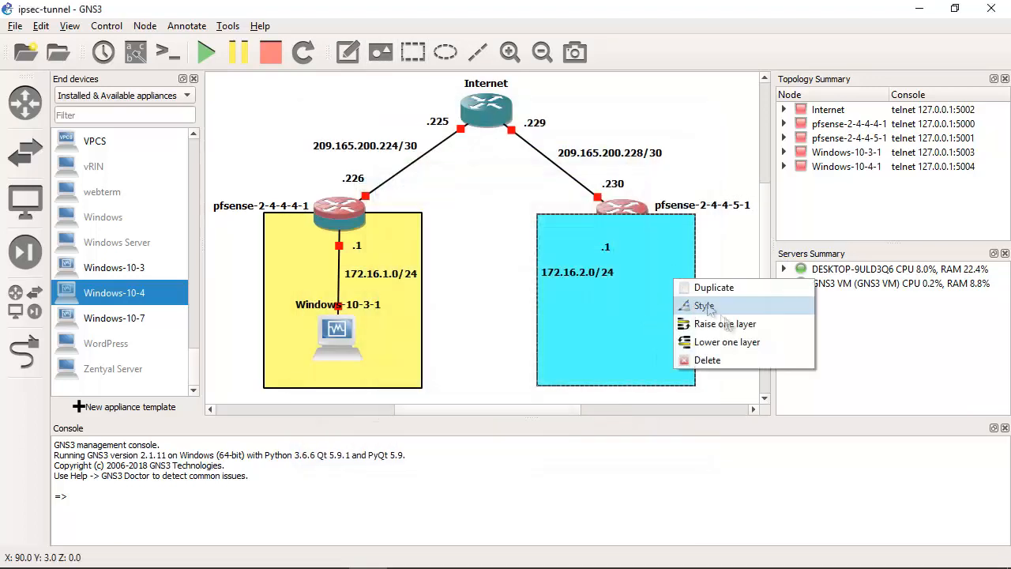
pyautogui.click(724, 341)
pyautogui.click(514, 333)
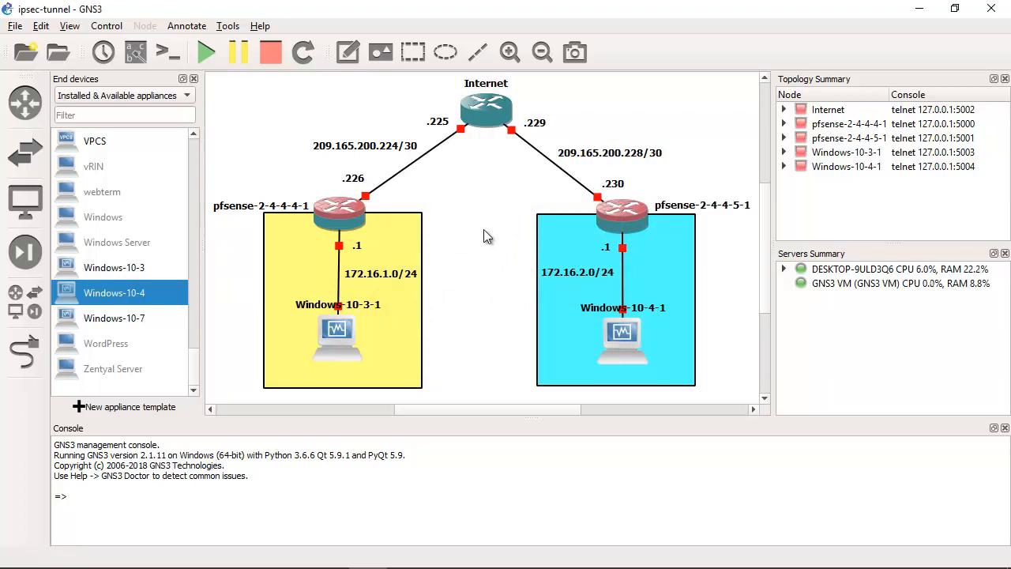
# Step: Nudge the 172.16.1.0/24 note slightly closer to its link
pyautogui.click(397, 281)
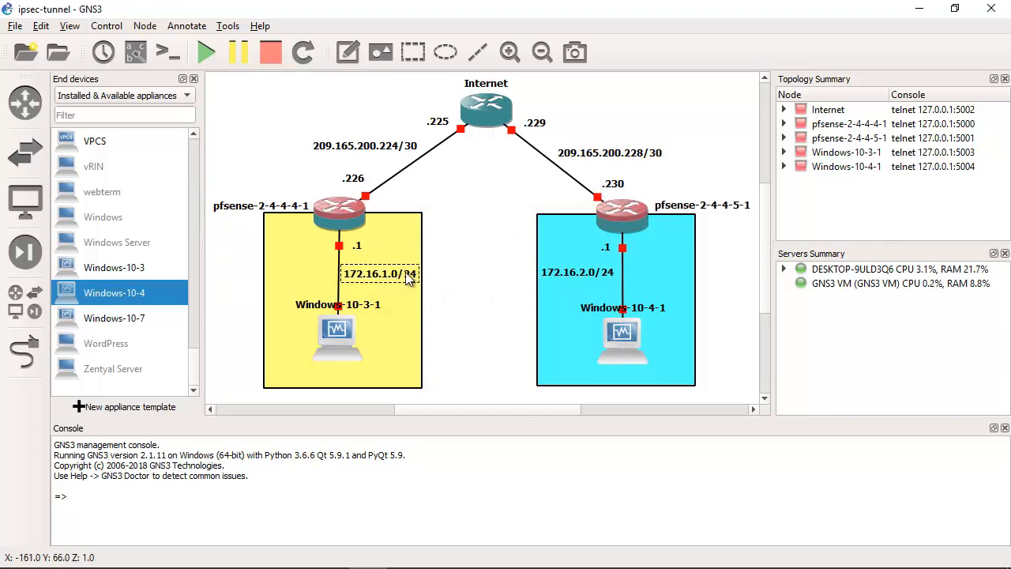
pyautogui.click(430, 255)
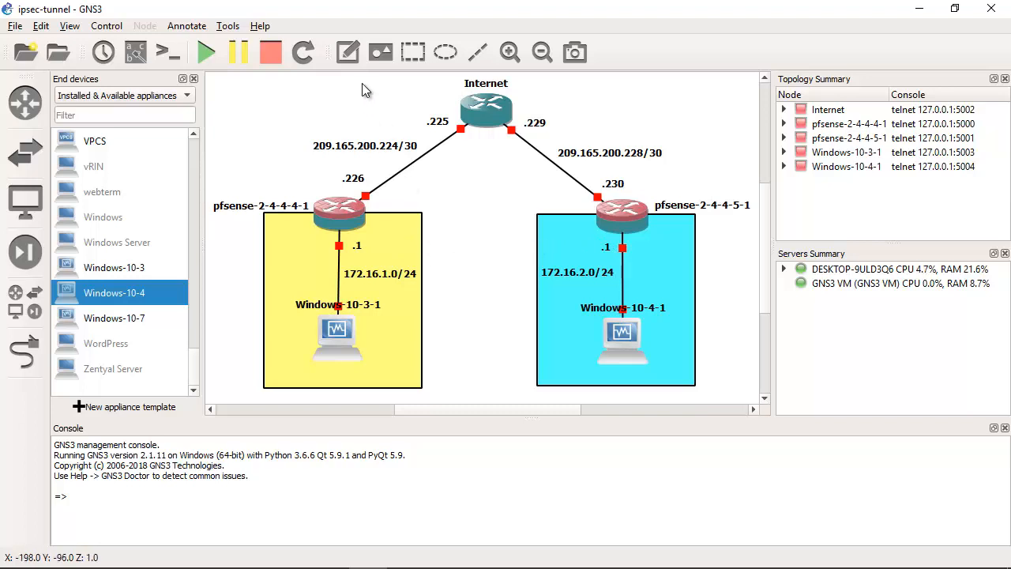
# Step: Draw a thin horizontal rectangle spanning the gap between the two pfSense firewalls
pyautogui.click(412, 58)
pyautogui.click(438, 195)
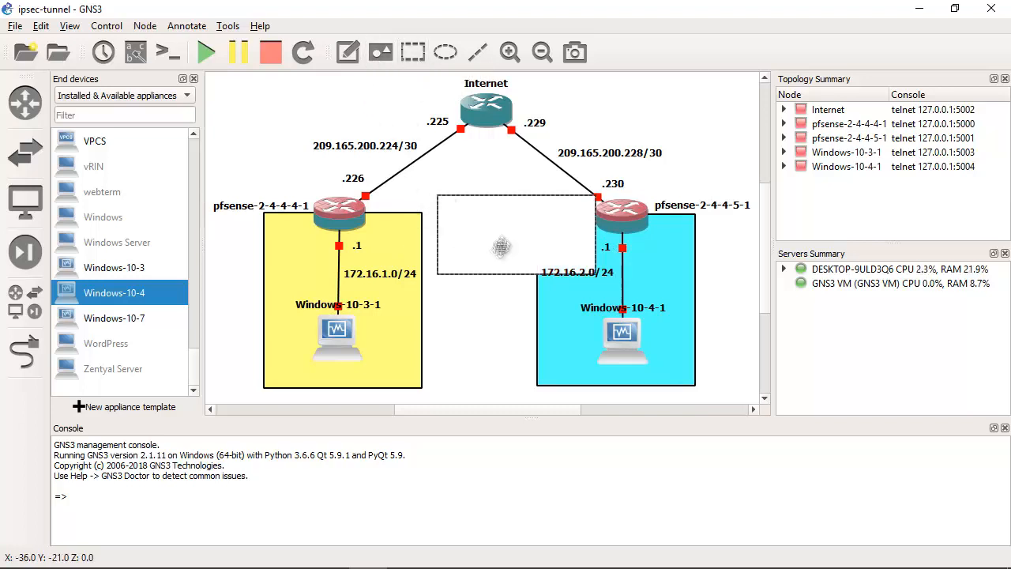
pyautogui.moveTo(500, 195); pyautogui.dragTo(427, 215)
# Step: Fill the thin rectangle between the firewalls with light orange
pyautogui.rightClick(483, 225)
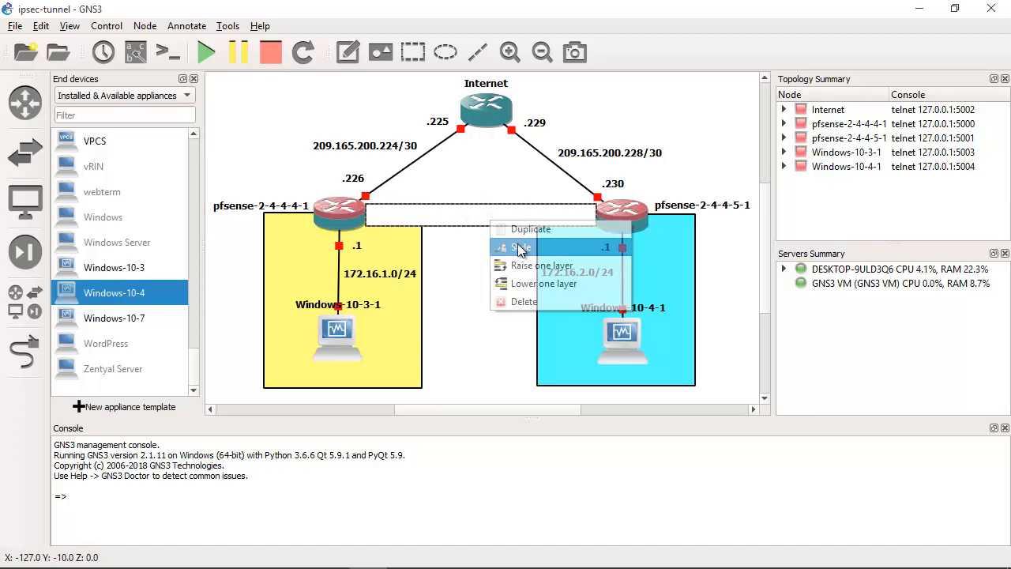
pyautogui.click(506, 244)
pyautogui.click(490, 234)
pyautogui.click(429, 231)
pyautogui.click(601, 446)
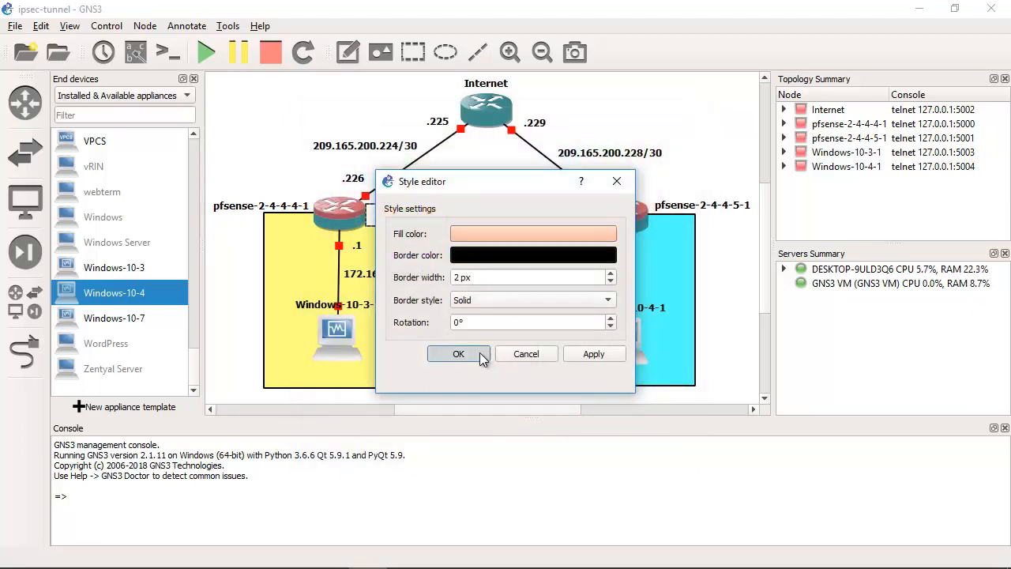
pyautogui.click(465, 354)
# Step: Add the text note "IPSec Tunnel" and center it inside the orange bar between the firewalls
pyautogui.click(347, 51)
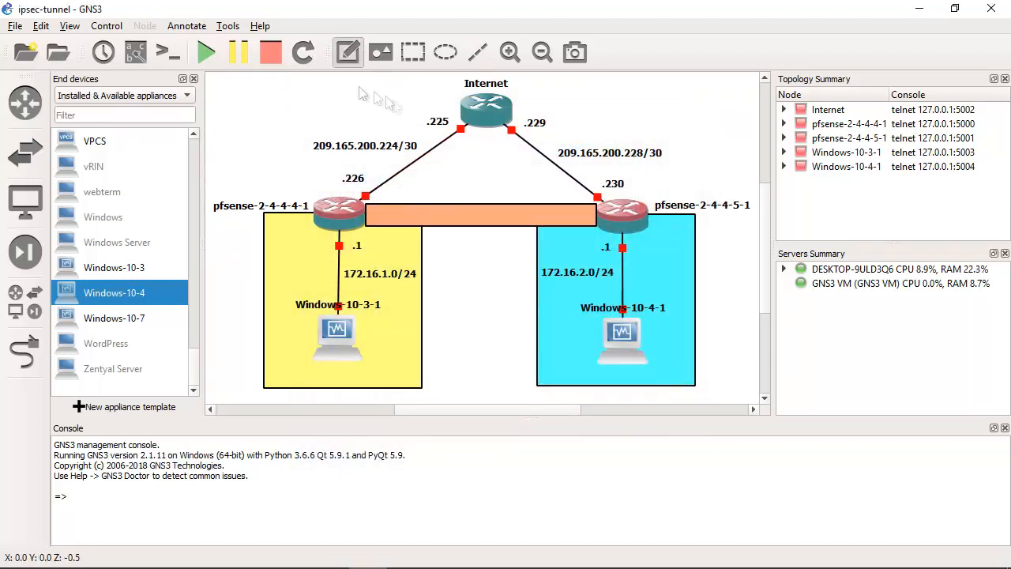
pyautogui.click(449, 222)
pyautogui.write('IPSe')
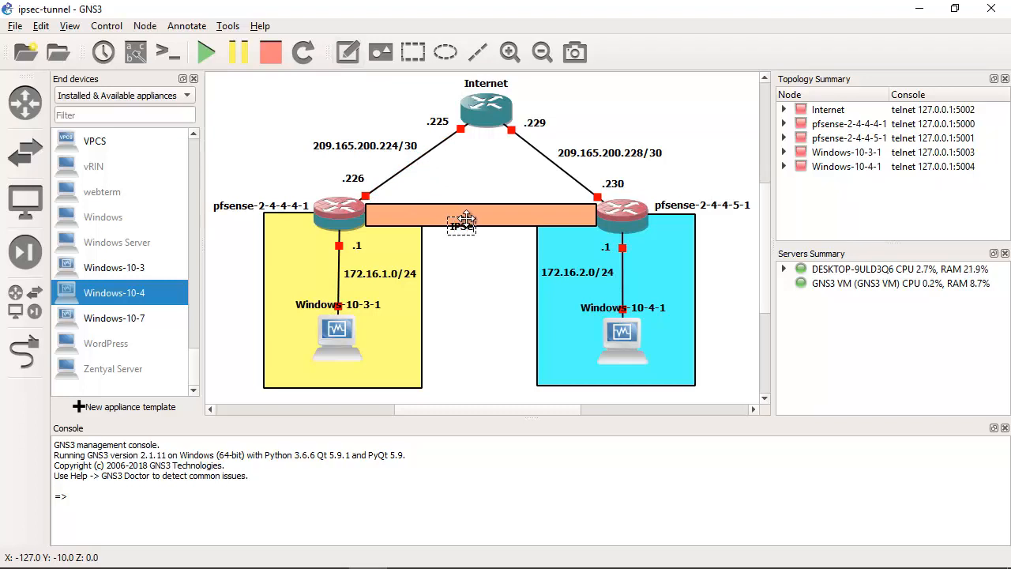
pyautogui.write('c Tunnel')
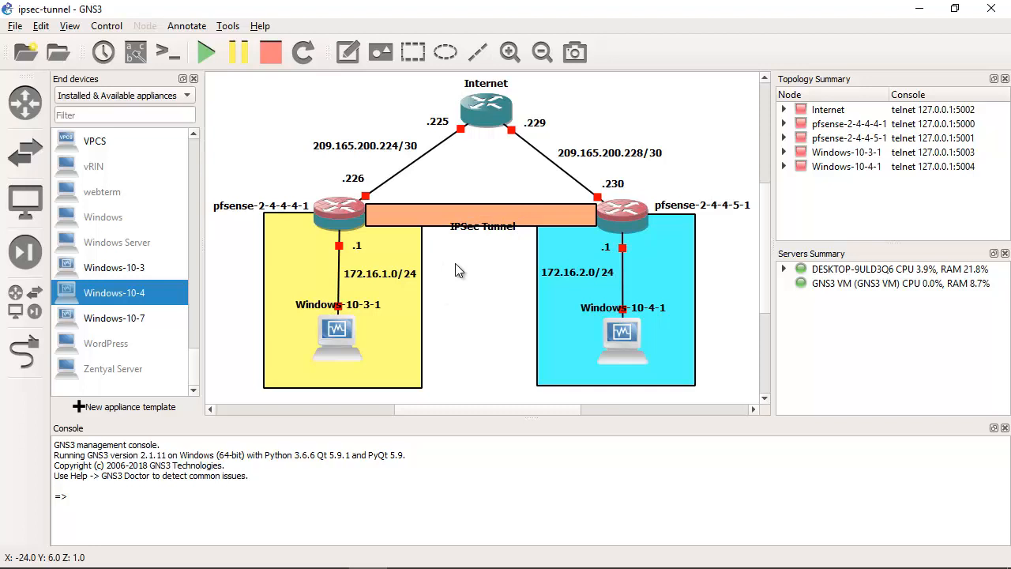
pyautogui.moveTo(471, 230); pyautogui.dragTo(472, 222)
pyautogui.click(689, 106)
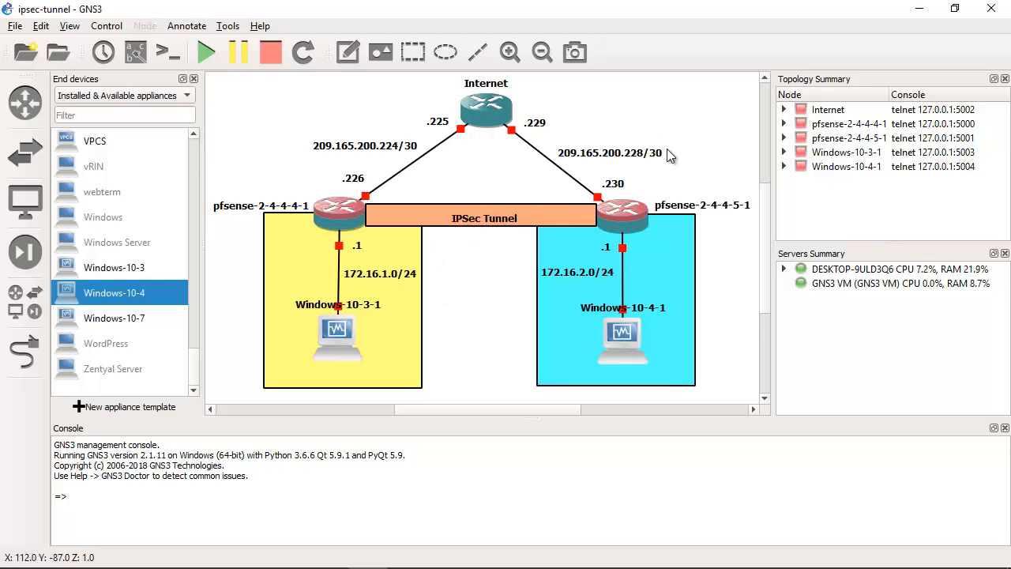
pyautogui.click(501, 225)
pyautogui.moveTo(500, 219); pyautogui.dragTo(497, 215)
pyautogui.click(687, 116)
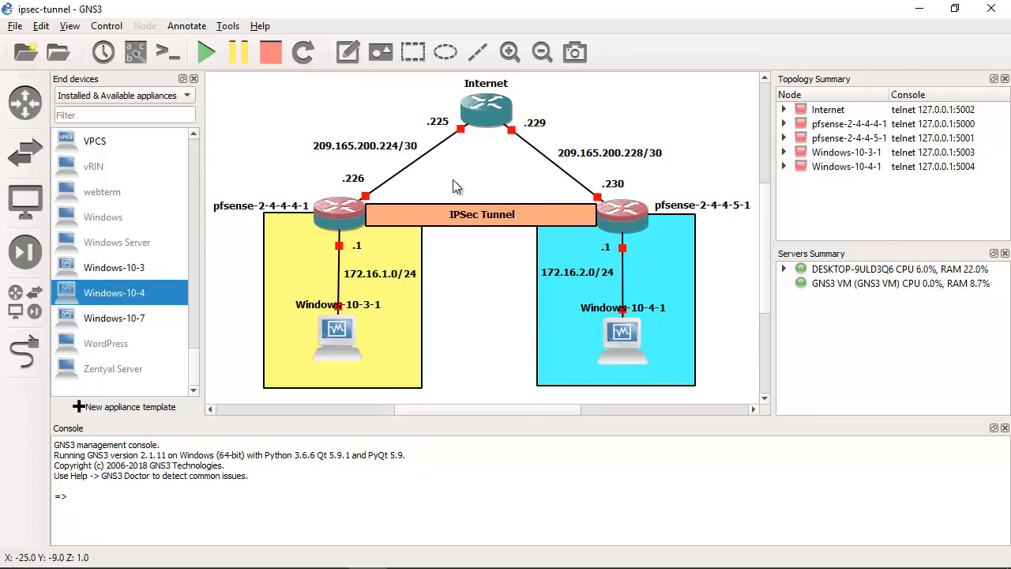
# Step: Start all nodes of the topology and dismiss the VirtualBox notices of the Windows virtual machines, minimizing the Windows-10-3 window
pyautogui.click(219, 58)
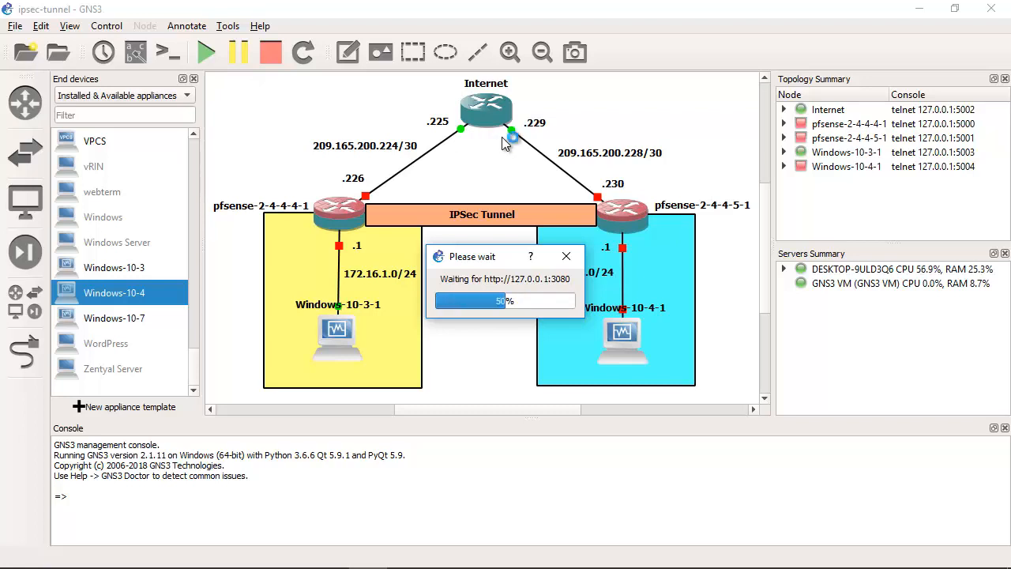
pyautogui.moveTo(443, 553)
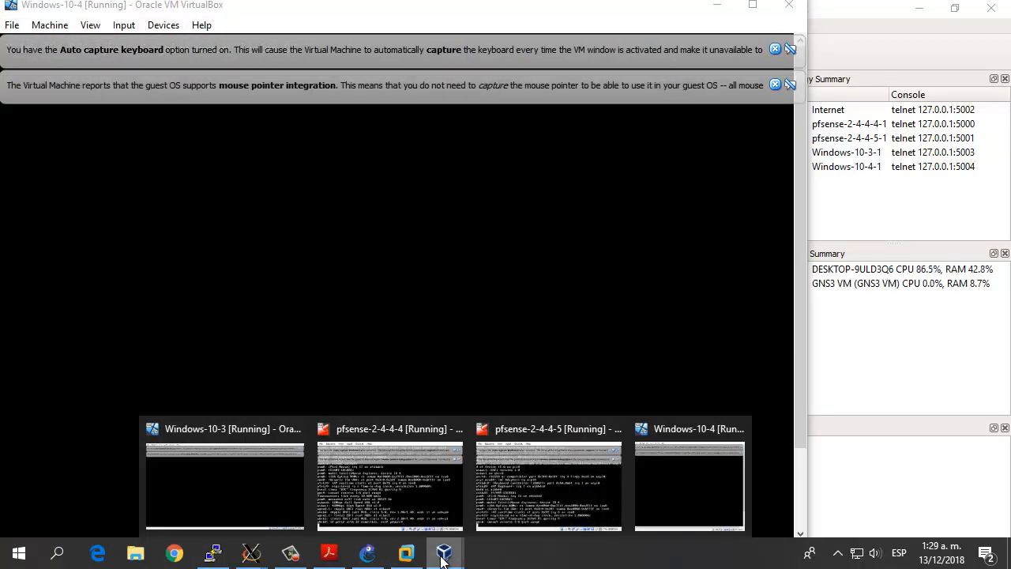
pyautogui.click(776, 50)
pyautogui.click(776, 50)
pyautogui.click(538, 490)
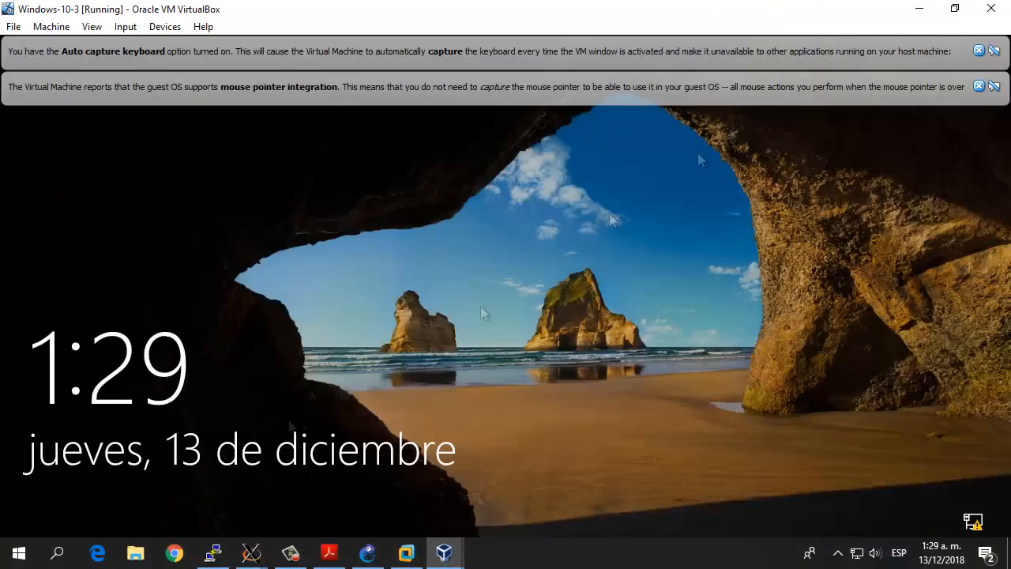
pyautogui.click(996, 49)
pyautogui.click(995, 49)
pyautogui.click(922, 11)
# Step: Dismiss the VirtualBox notices in the pfsense-2-4-4-5 and pfsense-2-4-4-4 windows, minimizing the pfsense-2-4-4-5 one
pyautogui.moveTo(444, 556)
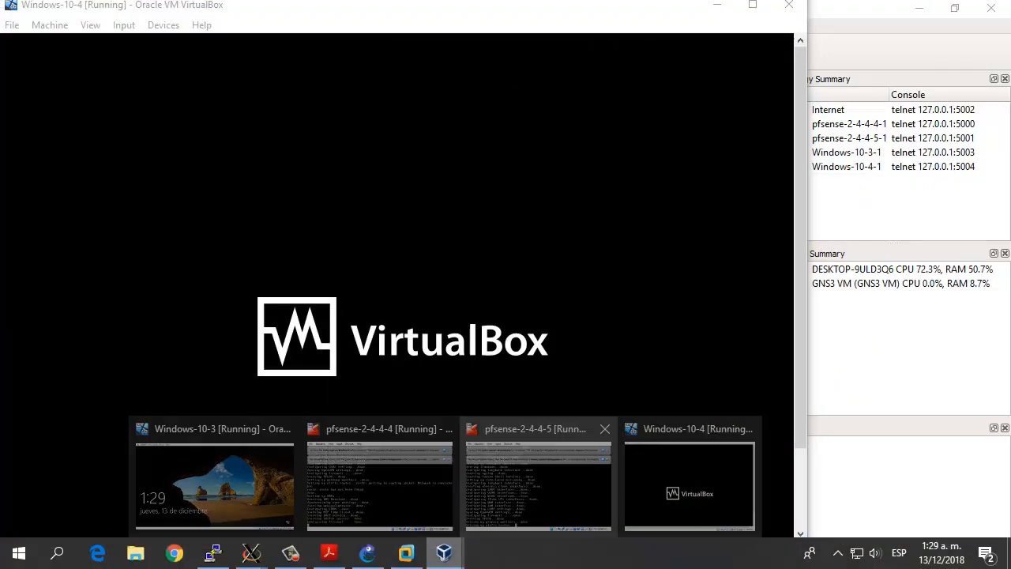
pyautogui.click(542, 483)
pyautogui.click(805, 112)
pyautogui.click(806, 112)
pyautogui.click(731, 67)
pyautogui.click(375, 484)
pyautogui.click(805, 112)
pyautogui.click(805, 112)
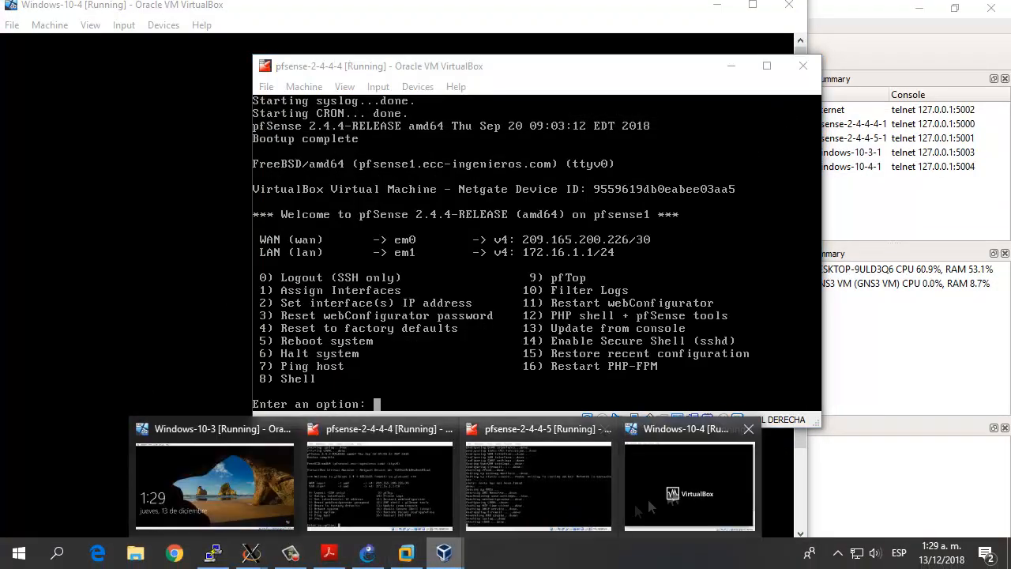
# Step: Minimize the Windows-10-4 and pfsense-2-4-4-4 virtual machine windows to return to the GNS3 topology
pyautogui.click(647, 496)
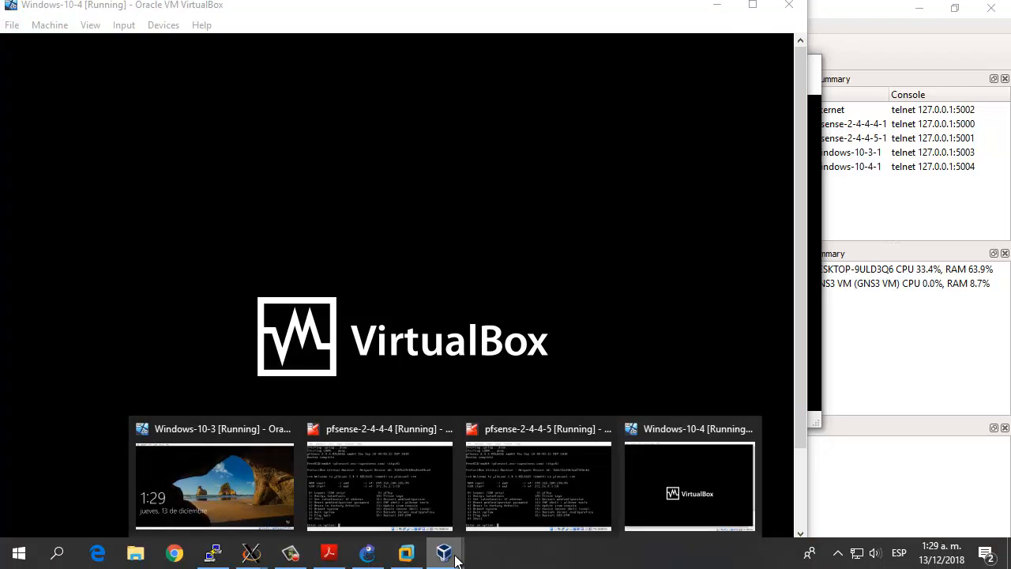
pyautogui.click(717, 4)
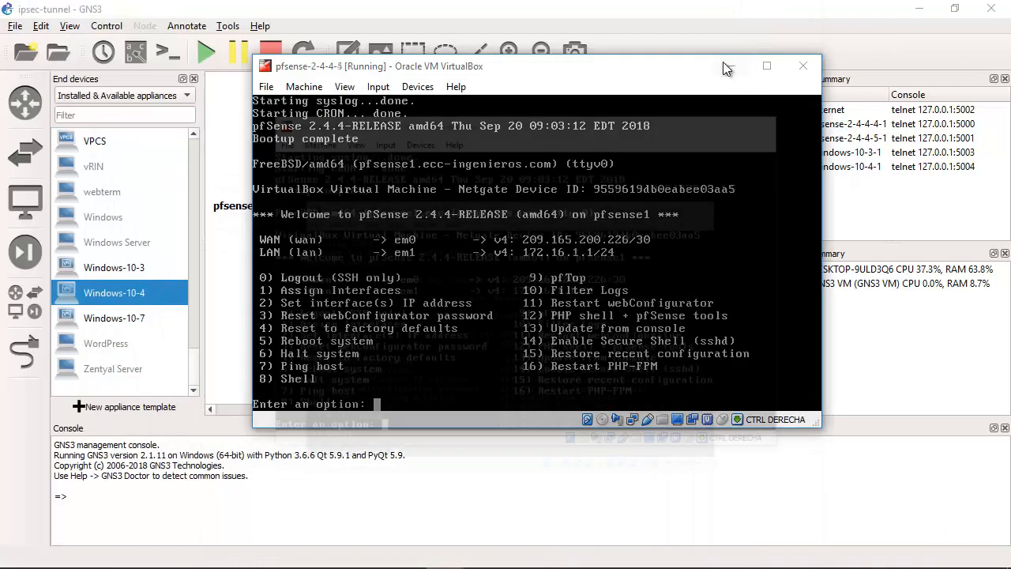
pyautogui.click(732, 63)
# Step: Check the boot progress of the Windows-10-4 virtual machine and minimize its window again
pyautogui.moveTo(455, 560)
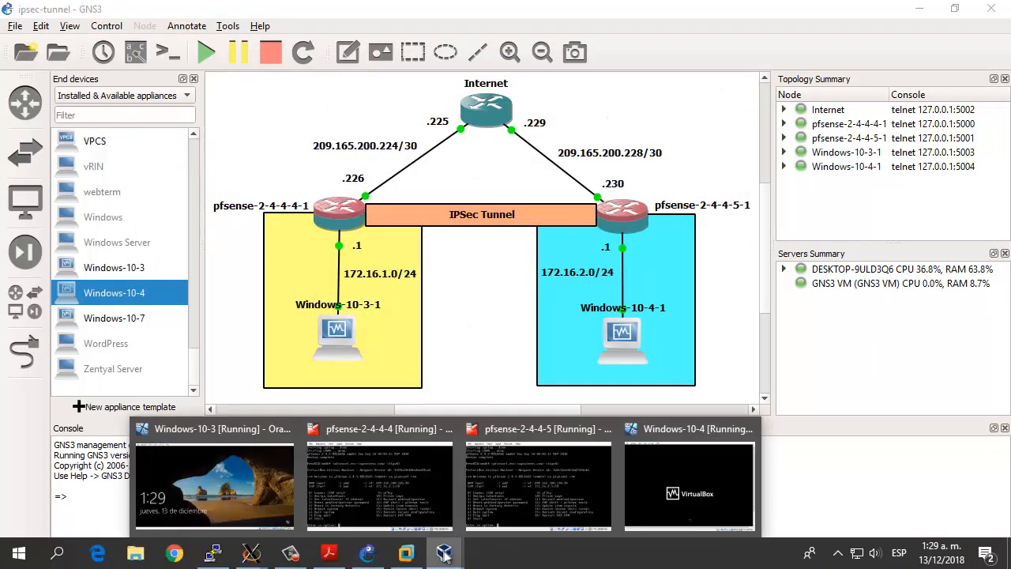
pyautogui.click(679, 490)
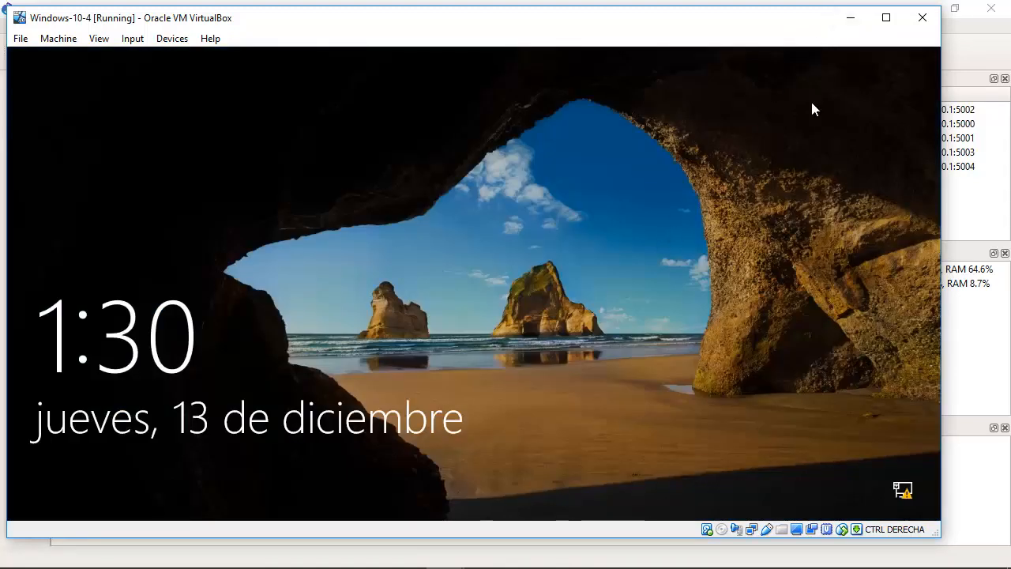
pyautogui.click(851, 18)
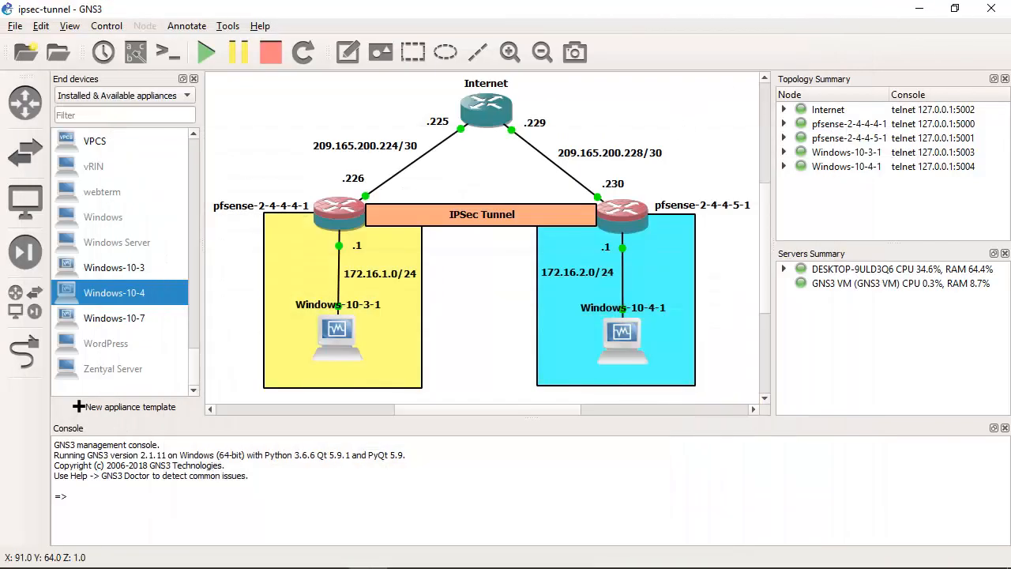
pyautogui.moveTo(444, 553)
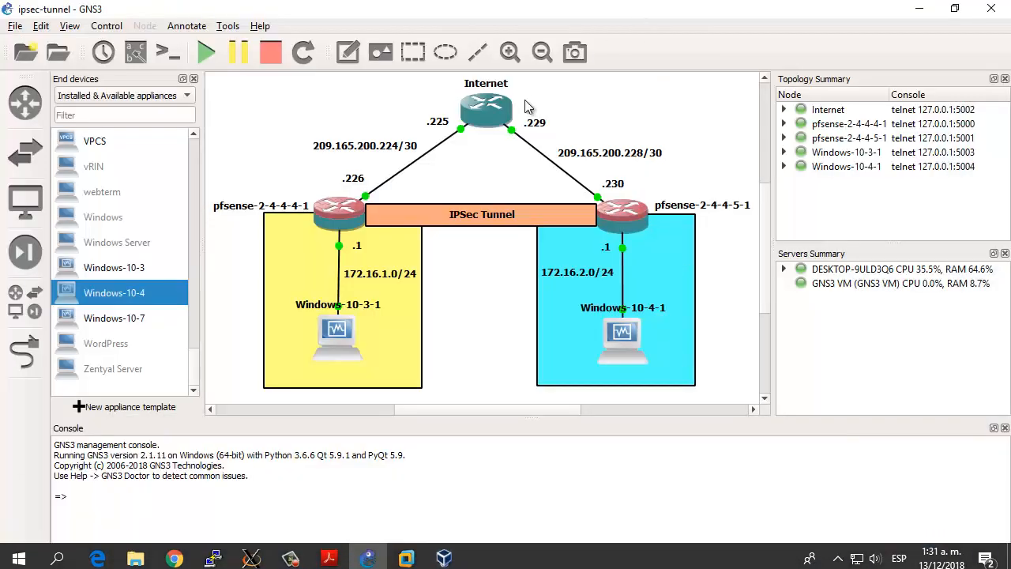
# Step: Open the Internet router's console, then check in the topology which router interface links to pfsense-2-4-4-4-1
pyautogui.doubleClick(472, 123)
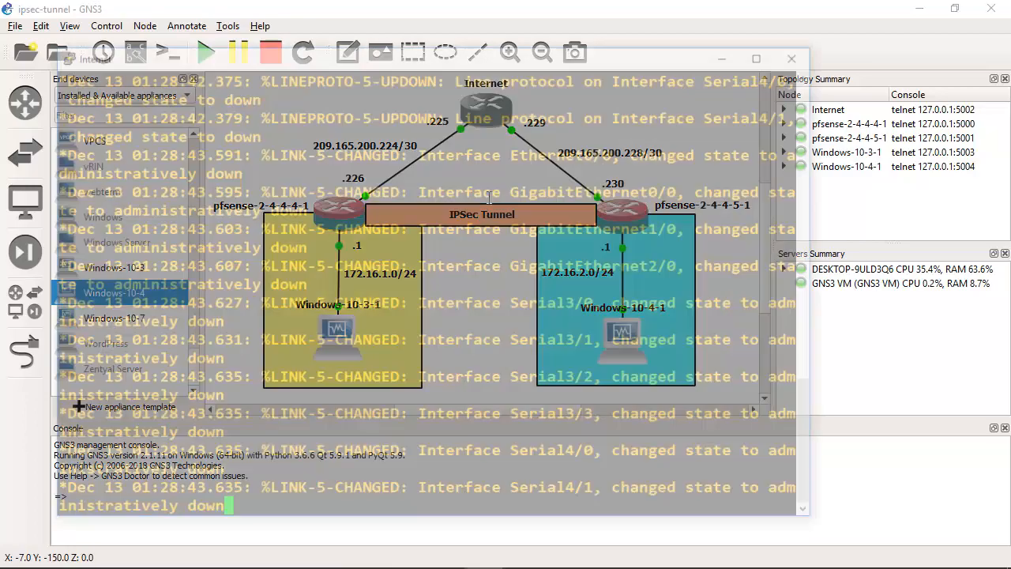
pyautogui.moveTo(506, 53); pyautogui.dragTo(637, 65)
pyautogui.click(620, 11)
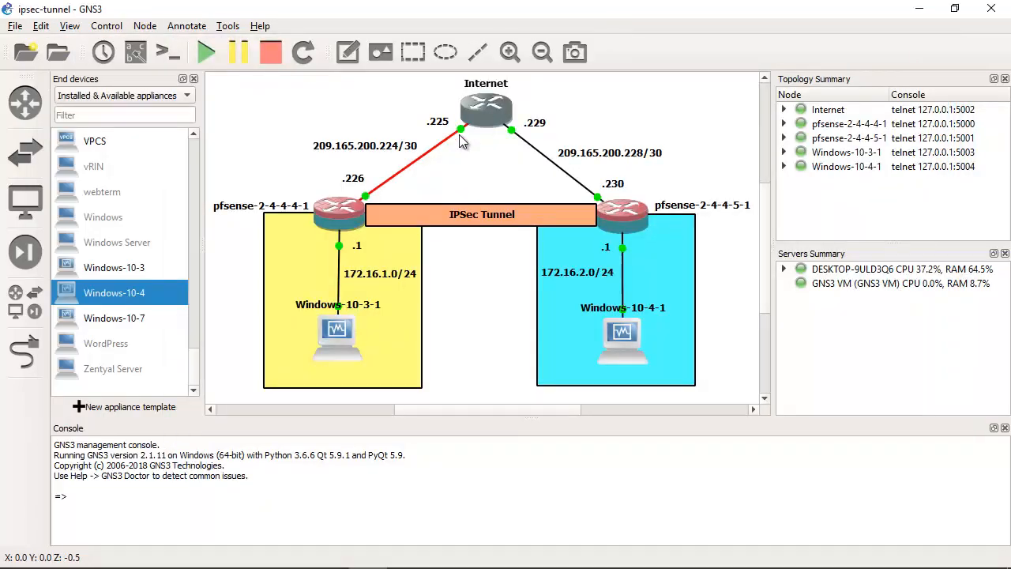
pyautogui.moveTo(463, 130)
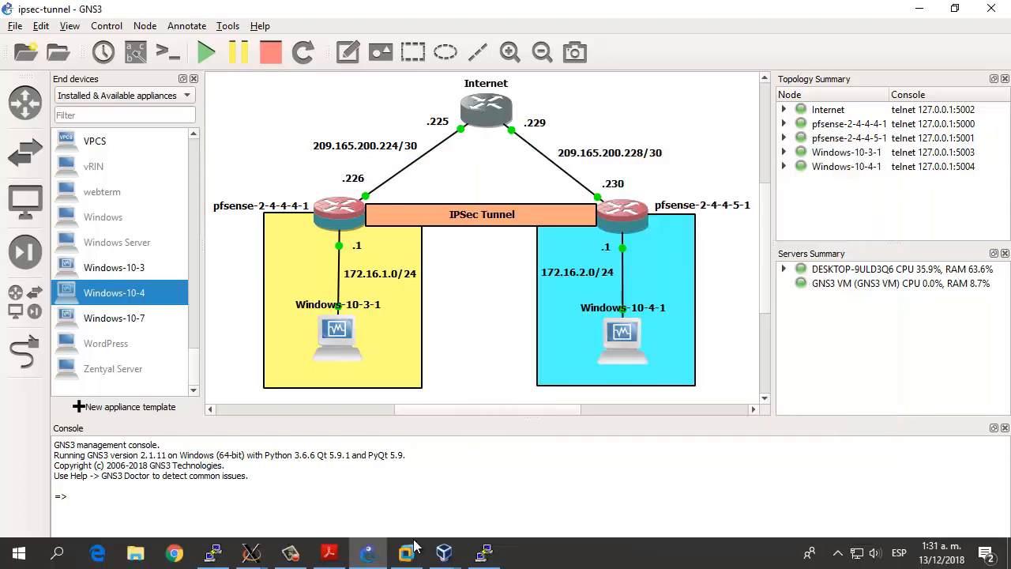
# Step: In the Internet router's console, enter global configuration mode with conf term and select interface g0/0
pyautogui.click(410, 552)
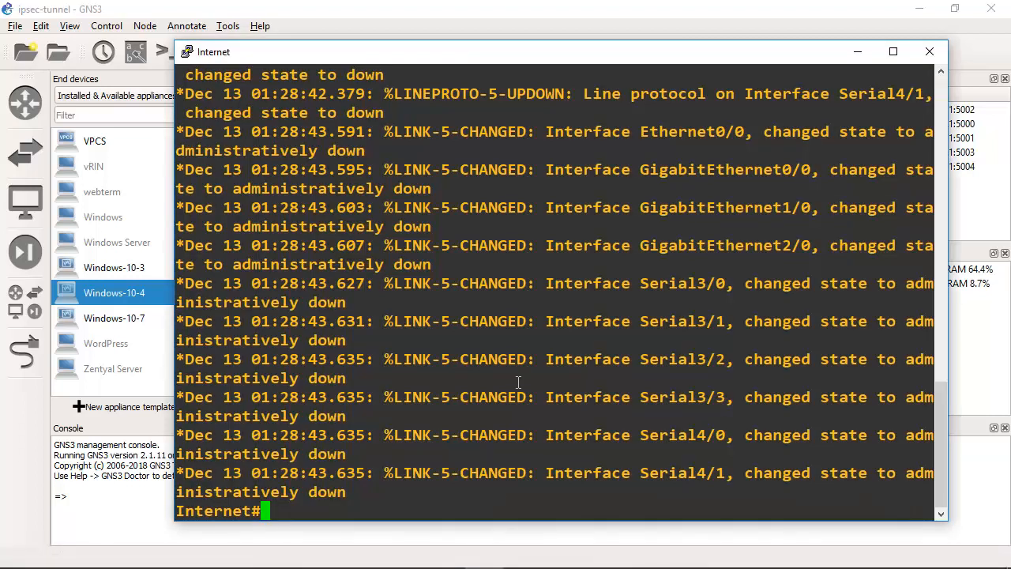
pyautogui.press('Return')
pyautogui.write('conf term')
pyautogui.press('Return')
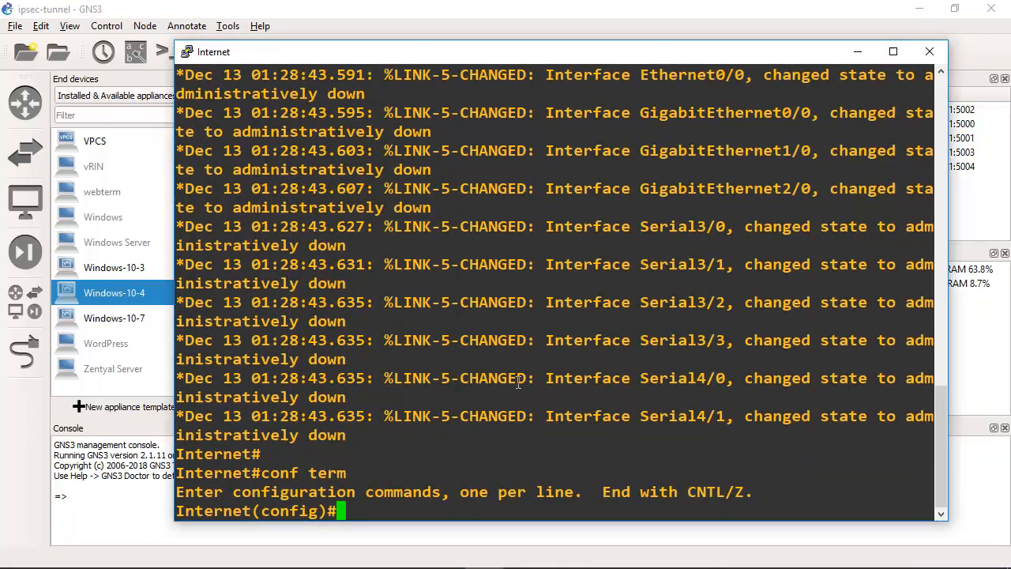
pyautogui.write('int g0/0')
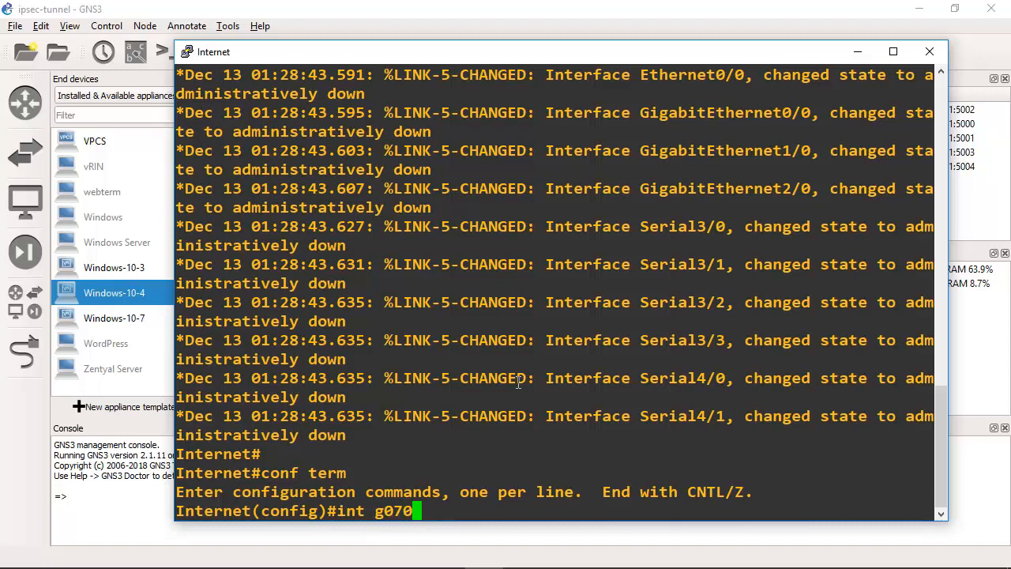
pyautogui.press('BackSpace')
pyautogui.press('BackSpace')
pyautogui.write('/0')
pyautogui.press('Return')
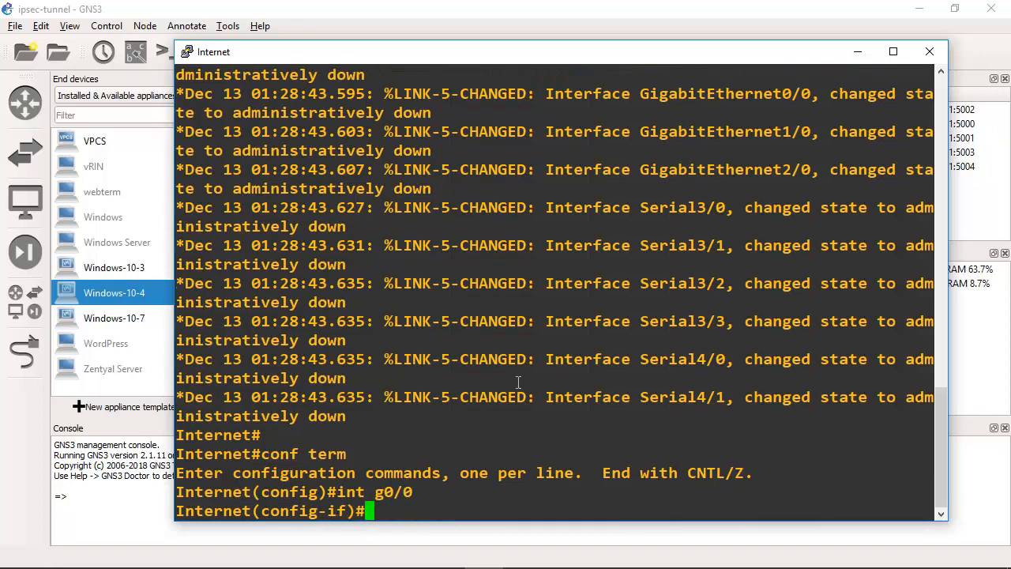
# Step: Check the router's address label in the topology, then assign 209.165.200.225 with mask 255.255.255.252 to interface g0/0 in the Internet router's console
pyautogui.click(389, 7)
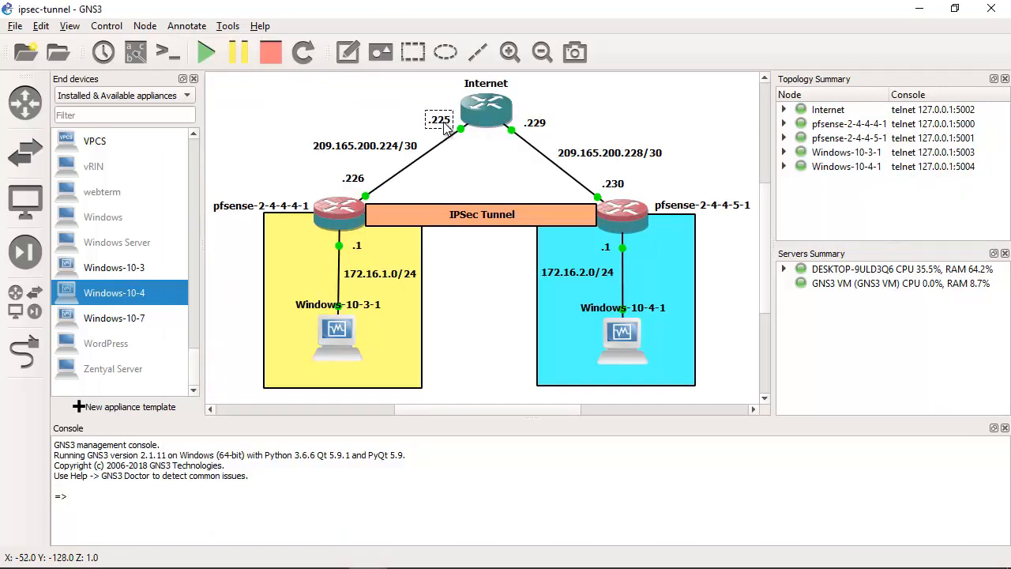
pyautogui.click(486, 561)
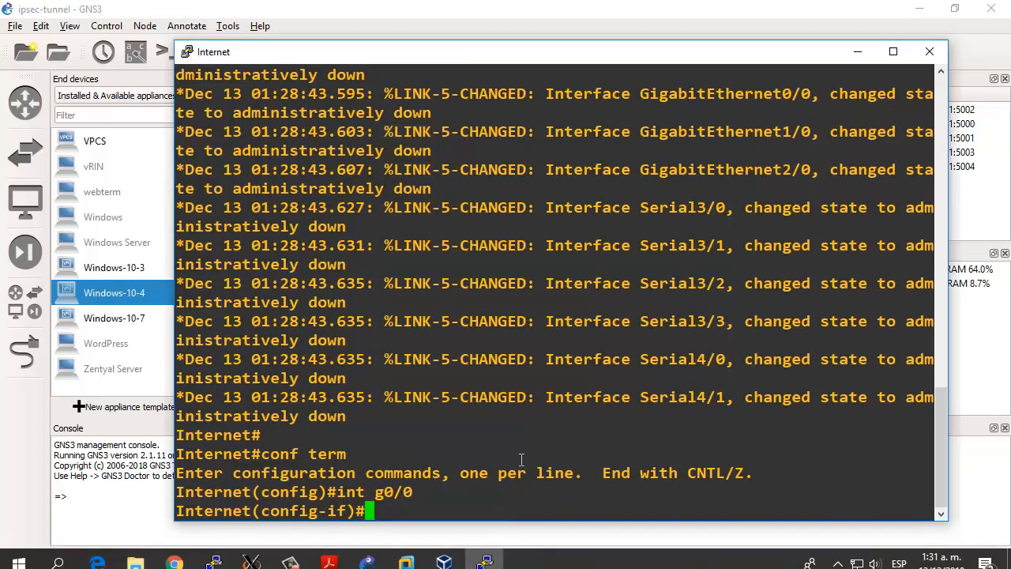
pyautogui.write('ip address ')
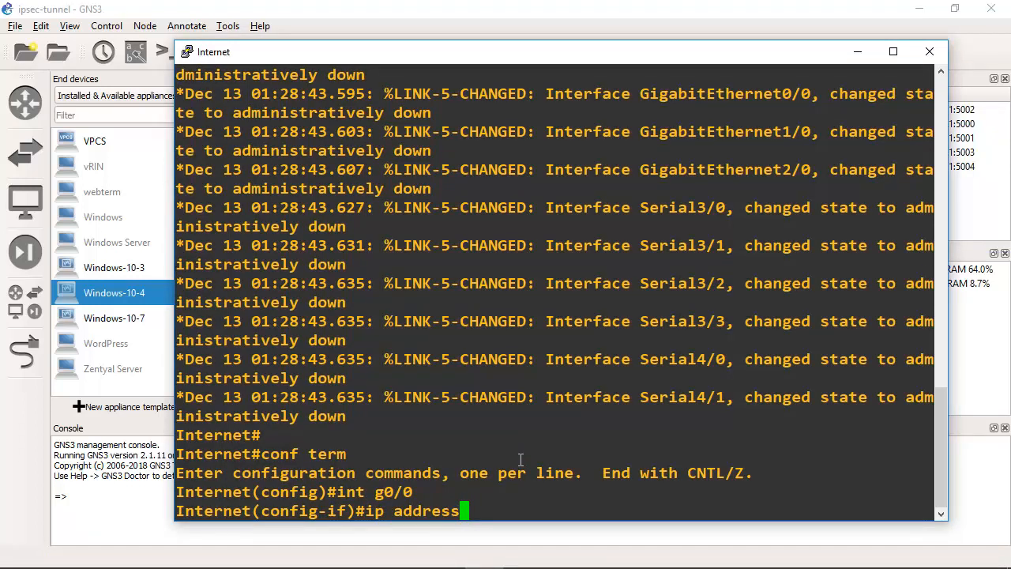
pyautogui.write('209')
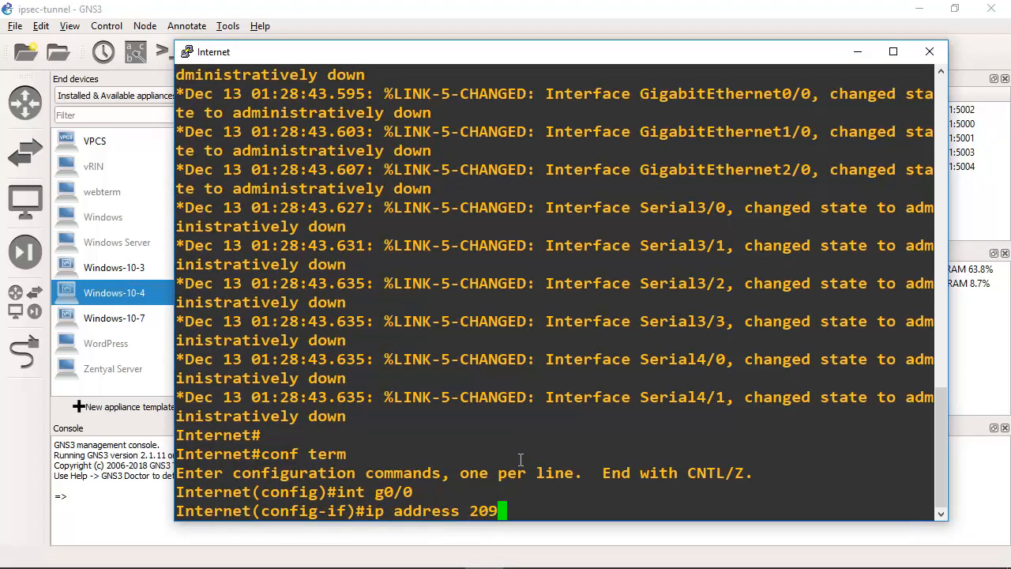
pyautogui.write('.165.200.225 255.255.255.252')
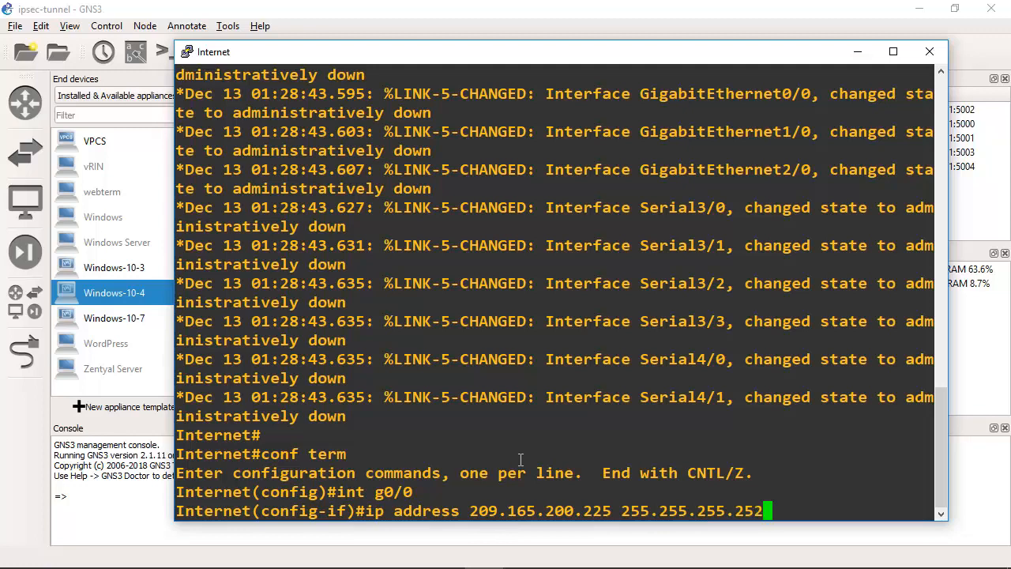
pyautogui.press('Return')
# Step: Enable interface g0/0 on the Internet router with no shutdown
pyautogui.write('no')
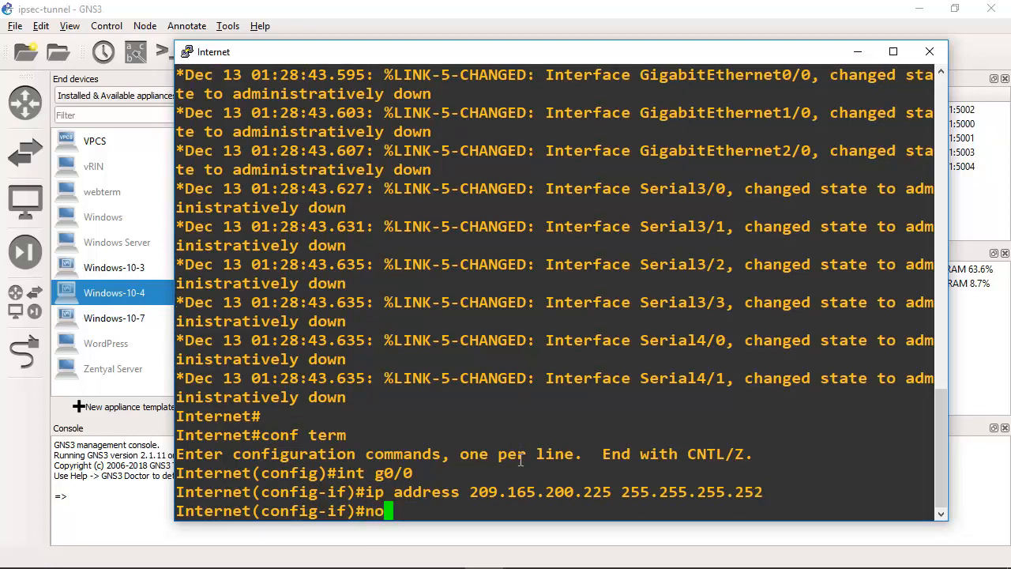
pyautogui.write(' shutdown')
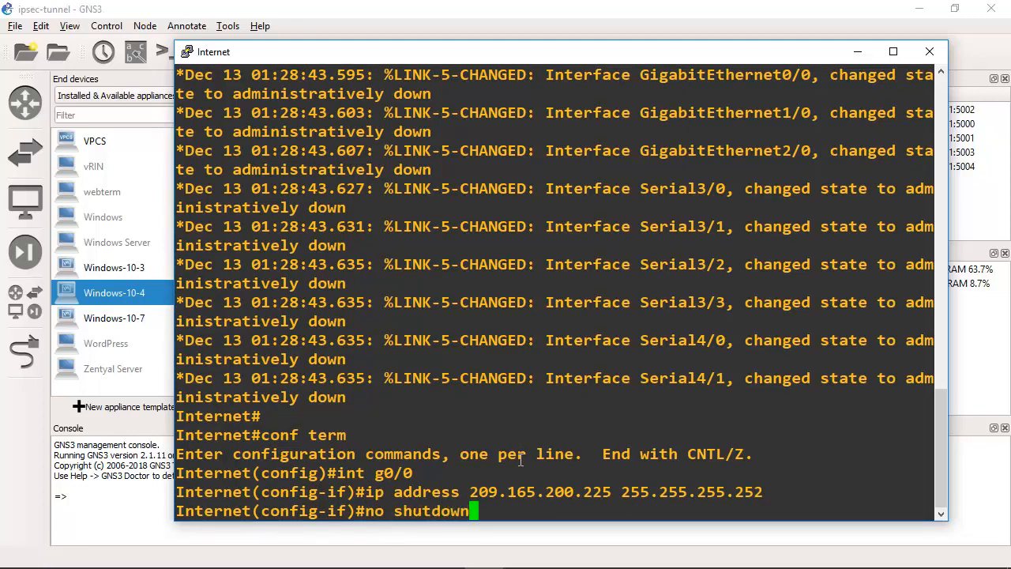
pyautogui.press('Return')
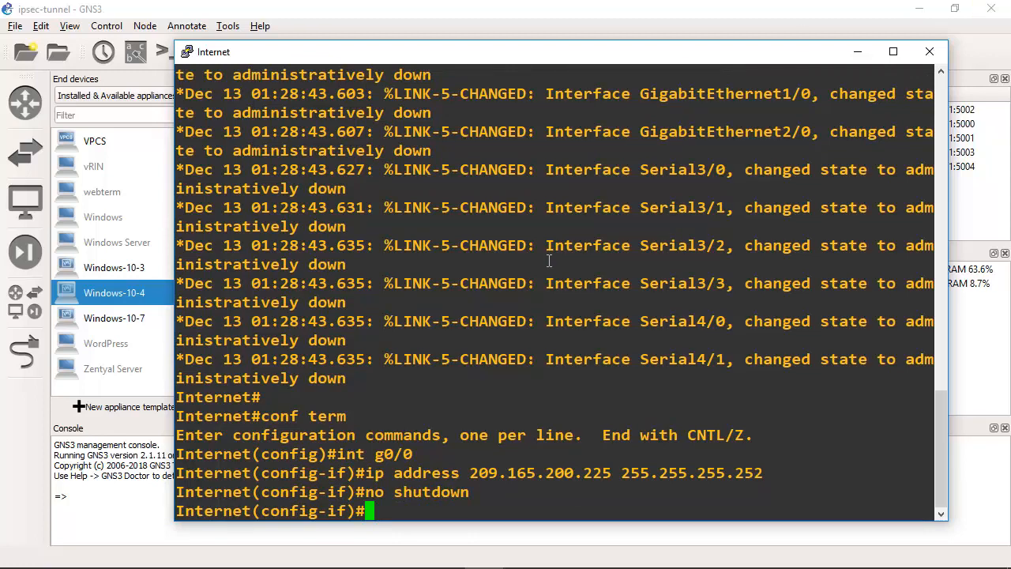
# Step: Check the router's link to pfsense-2-4-4-5-1 in the topology, then select interface g1/0 in the Internet router's console
pyautogui.click(533, 26)
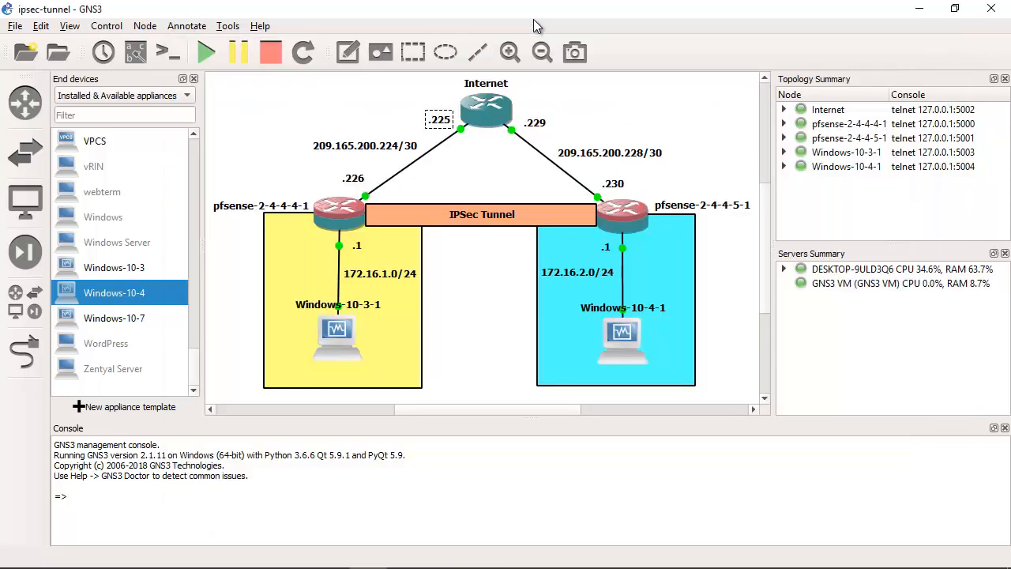
pyautogui.click(569, 104)
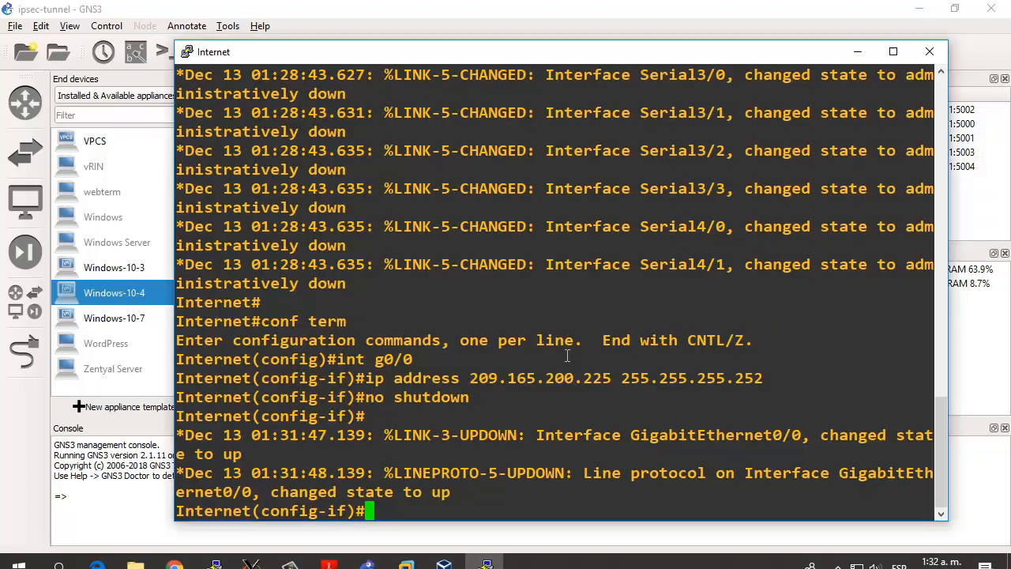
pyautogui.press('Up')
pyautogui.press('Up')
pyautogui.press('Up')
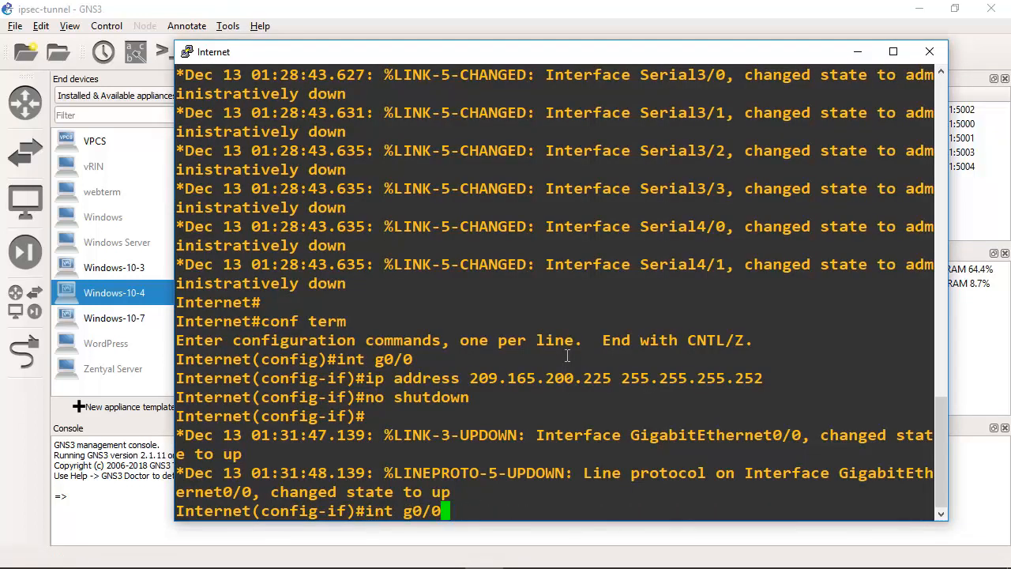
pyautogui.press('Left')
pyautogui.press('Left')
pyautogui.press('BackSpace')
pyautogui.write('1')
pyautogui.press('Return')
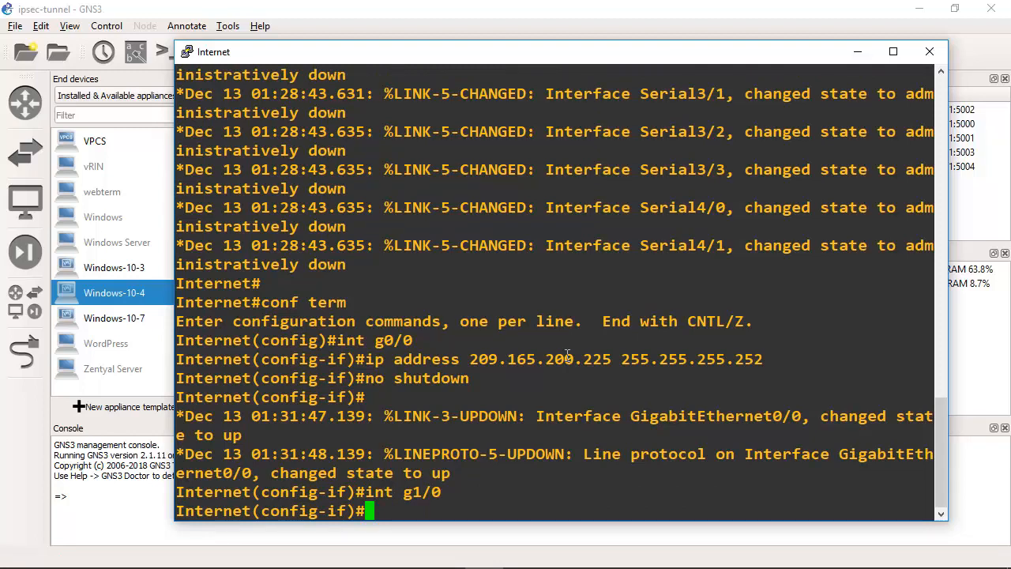
# Step: Reuse the earlier ip address command to assign 209.165.200.229 with mask 255.255.255.252 to g1/0, checking the address against the topology label before submitting
pyautogui.press('Up')
pyautogui.press('Up')
pyautogui.press('Left')
pyautogui.press('Left')
pyautogui.press('Left')
pyautogui.press('Left')
pyautogui.press('Left')
pyautogui.press('Left')
pyautogui.press('Left')
pyautogui.press('Left')
pyautogui.press('Left')
pyautogui.press('Left')
pyautogui.press('Left')
pyautogui.press('Left')
pyautogui.press('Left')
pyautogui.press('Left')
pyautogui.press('Left')
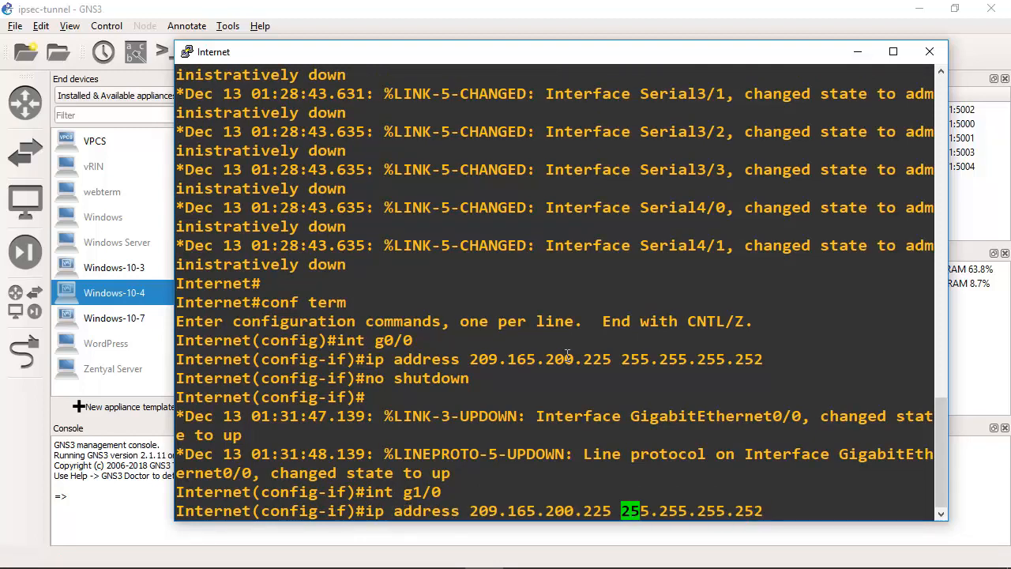
pyautogui.press('Left')
pyautogui.press('BackSpace')
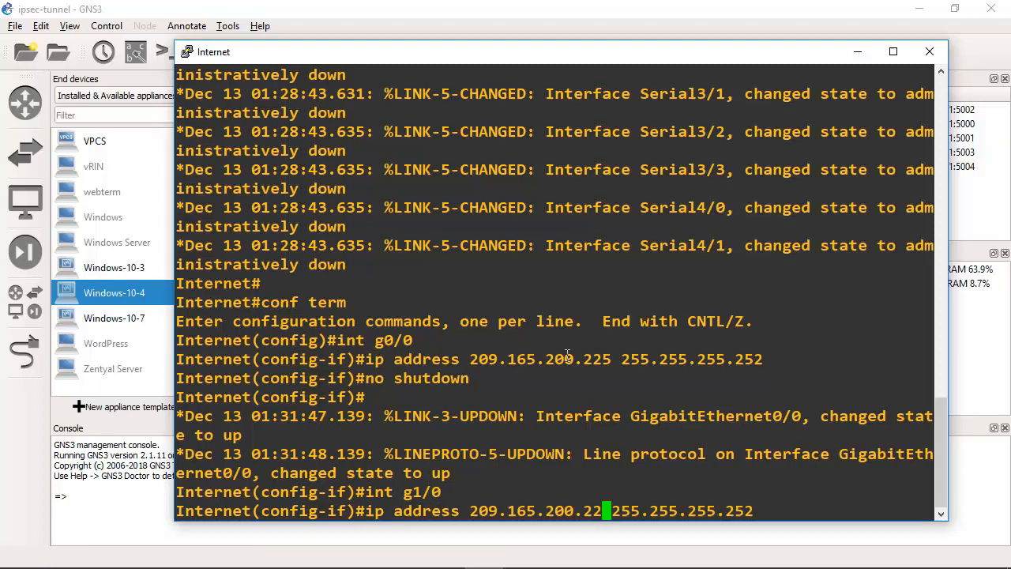
pyautogui.write('9')
pyautogui.press('Right')
pyautogui.press('Right')
pyautogui.press('Right')
pyautogui.press('Right')
pyautogui.press('Right')
pyautogui.press('Right')
pyautogui.press('Right')
pyautogui.press('Right')
pyautogui.press('Right')
pyautogui.press('Right')
pyautogui.press('Right')
pyautogui.press('Right')
pyautogui.press('Right')
pyautogui.press('Right')
pyautogui.press('Right')
pyautogui.press('Right')
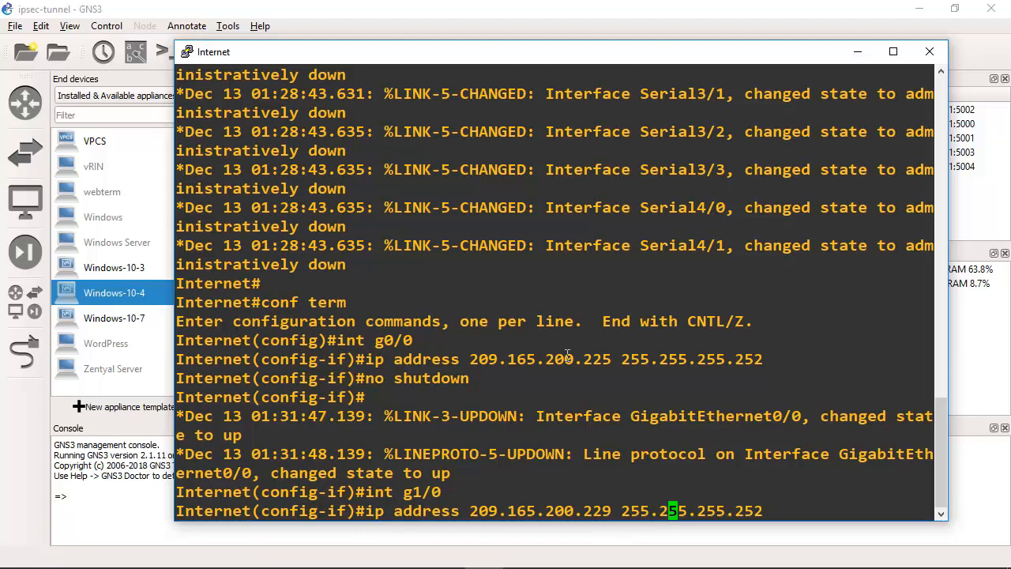
pyautogui.click(519, 8)
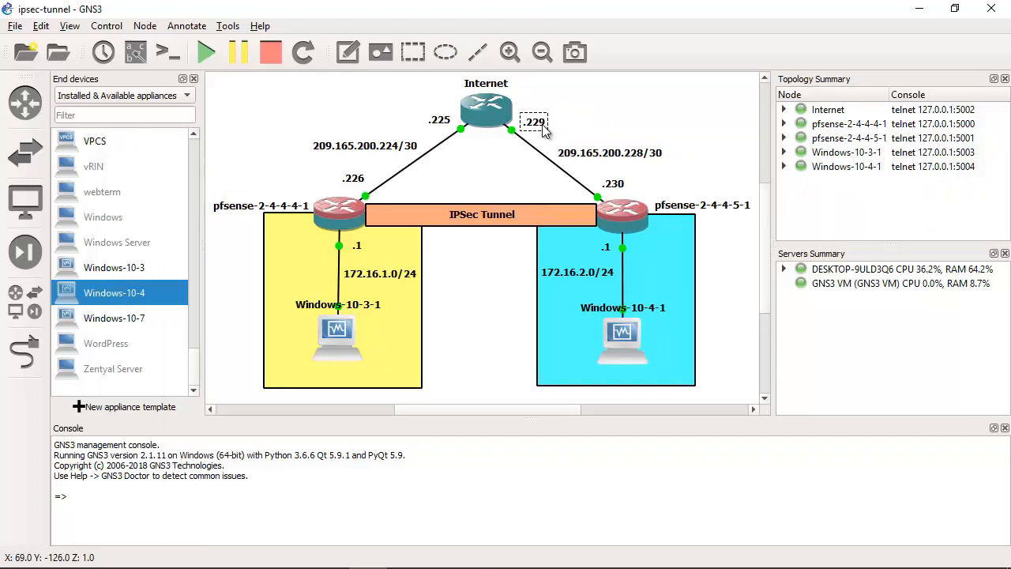
pyautogui.moveTo(540, 558)
pyautogui.click(484, 553)
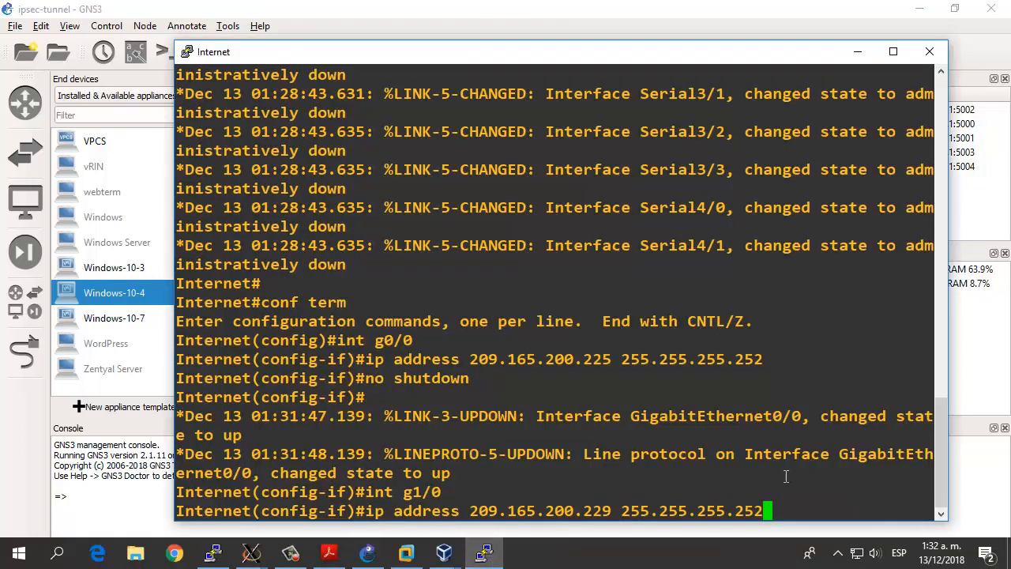
pyautogui.press('Return')
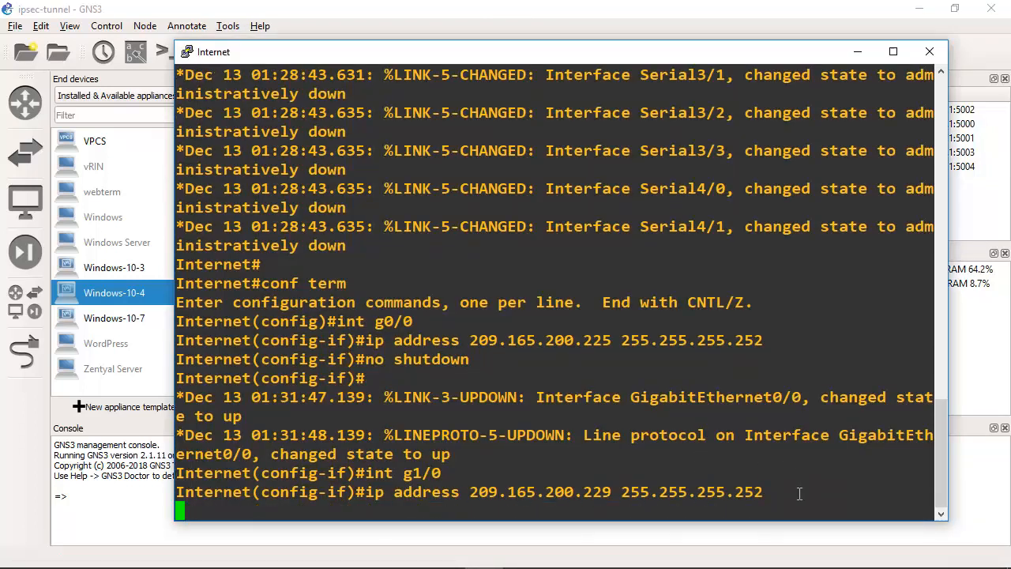
# Step: Enable interface g1/0 on the Internet router with no shutdown
pyautogui.press('Up')
pyautogui.press('Up')
pyautogui.press('Up')
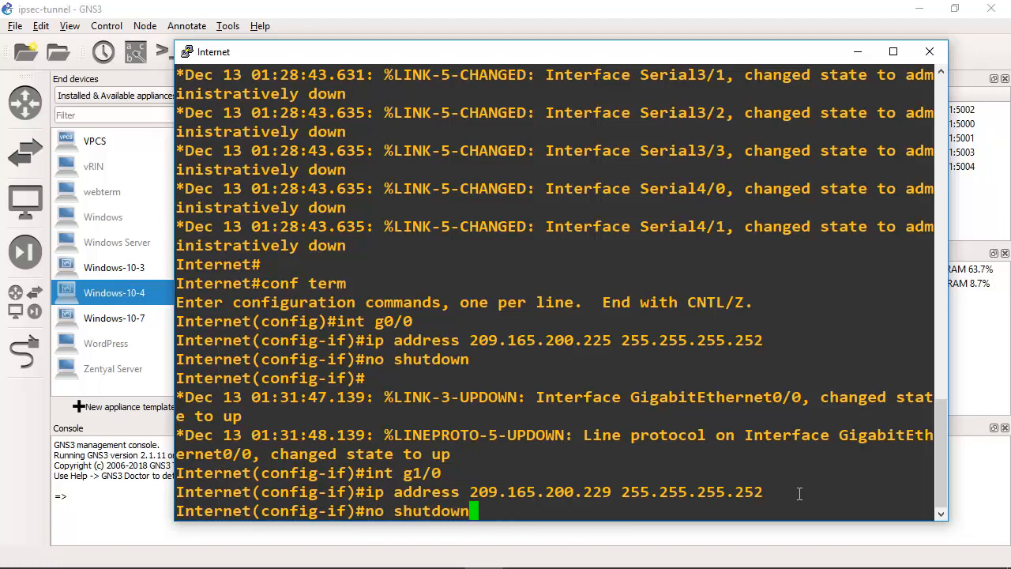
pyautogui.press('Return')
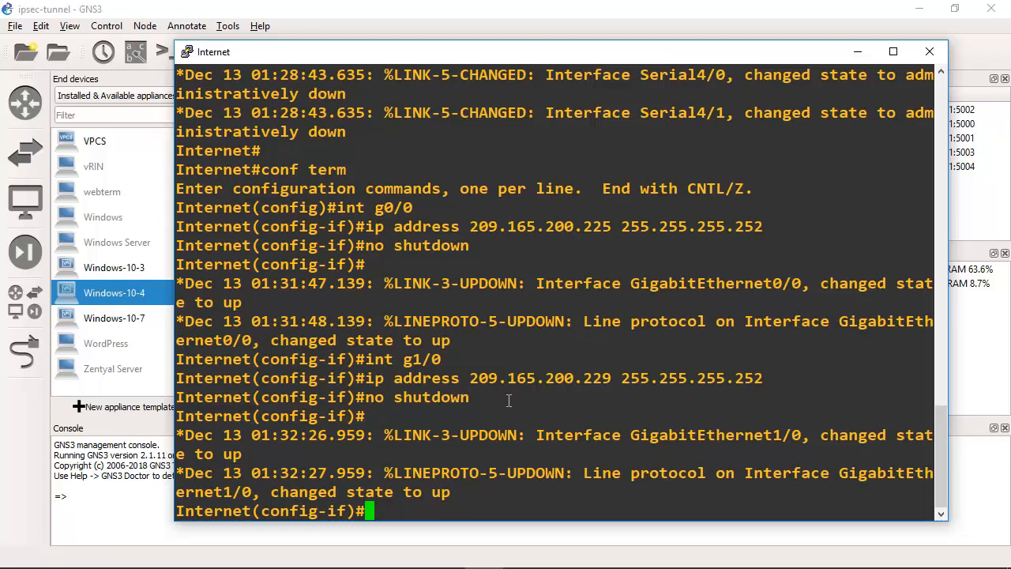
# Step: Review the entered g0/0 and g1/0 configuration commands in the Internet router's console, then minimize the console window
pyautogui.moveTo(509, 400); pyautogui.dragTo(185, 209)
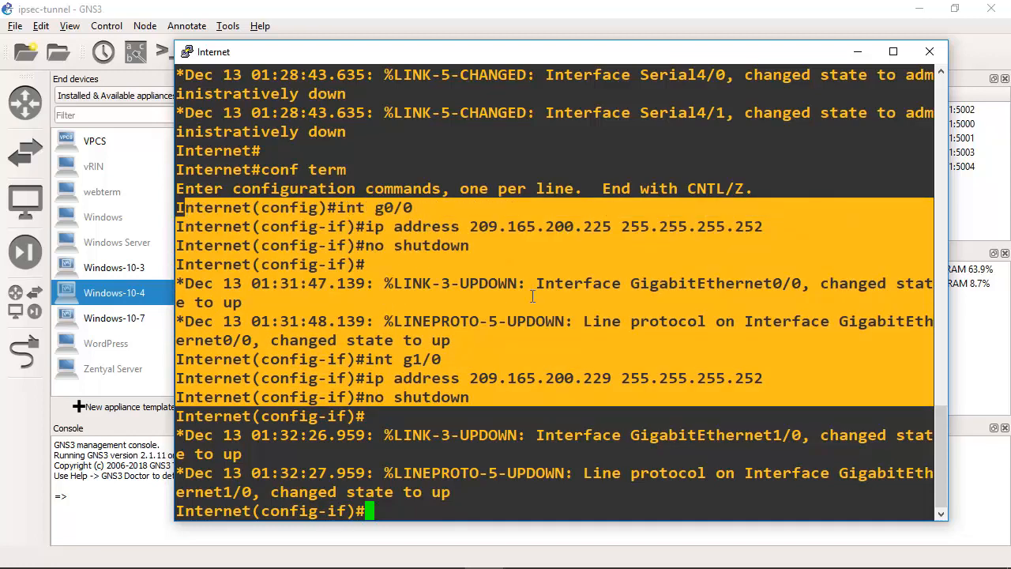
pyautogui.click(487, 402)
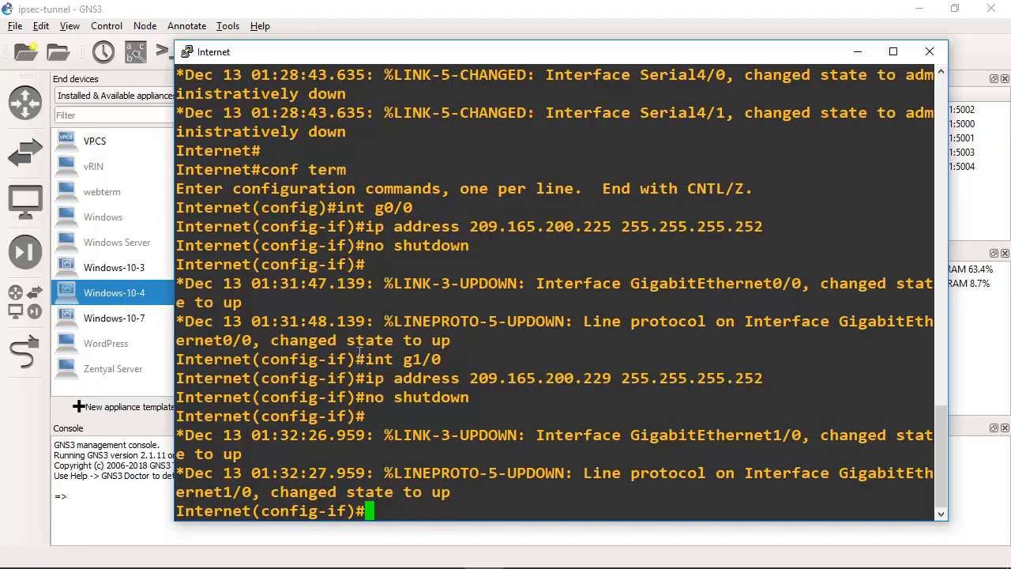
pyautogui.moveTo(442, 419); pyautogui.dragTo(177, 209)
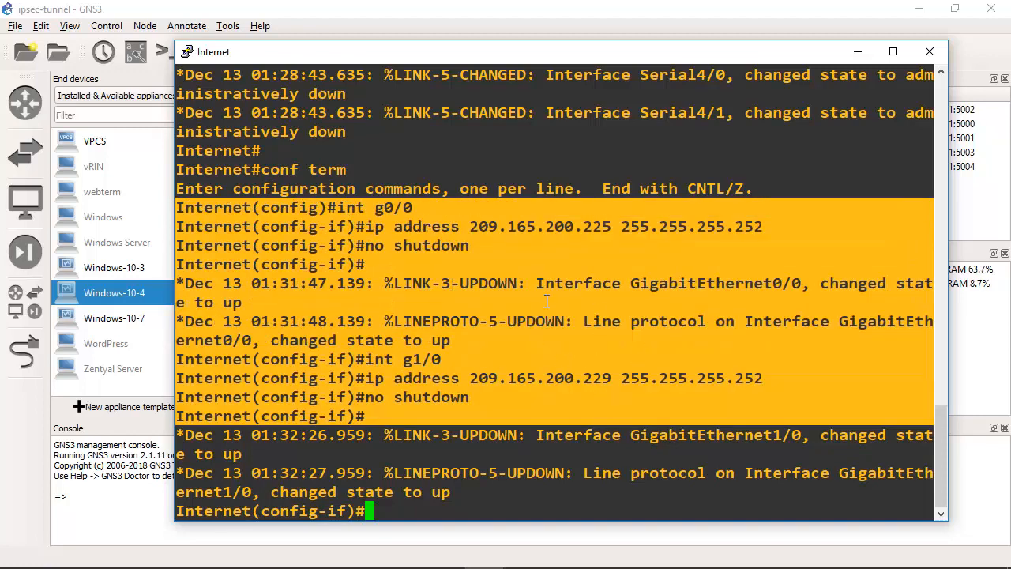
pyautogui.click(860, 52)
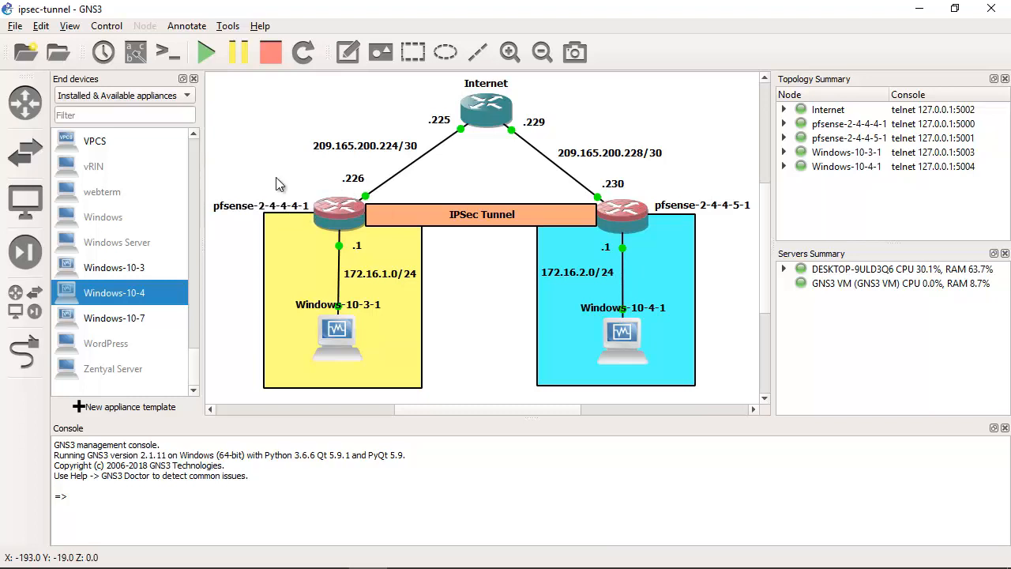
# Step: Bring up the pfsense-2-4-4-4 virtual machine, move its window clear of the topology, and compare its WAN address with the .226 and .225 labels
pyautogui.moveTo(281, 171)
pyautogui.mouseDown()
pyautogui.moveTo(359, 238)
pyautogui.moveTo(293, 176)
pyautogui.mouseUp()
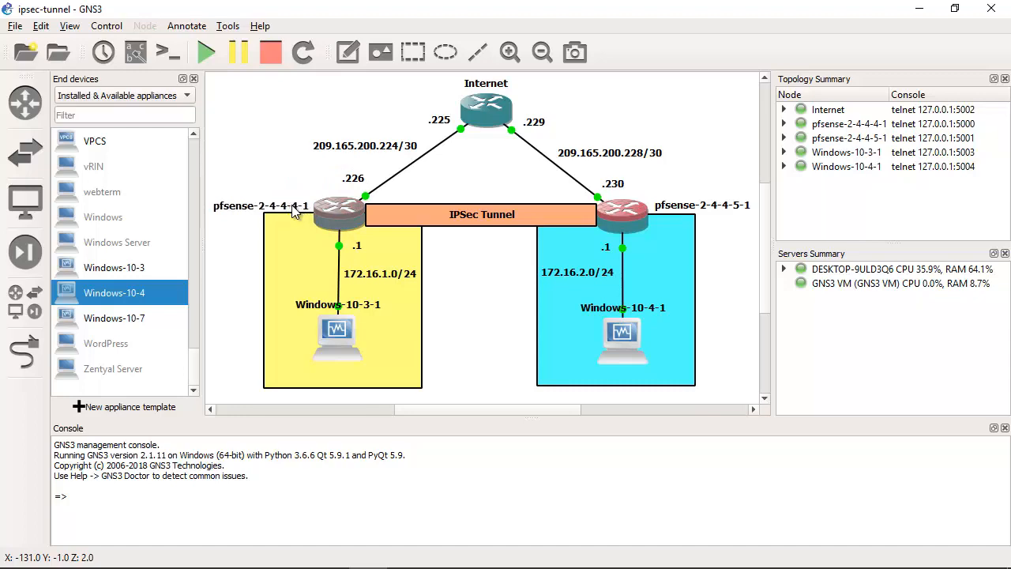
pyautogui.moveTo(443, 554)
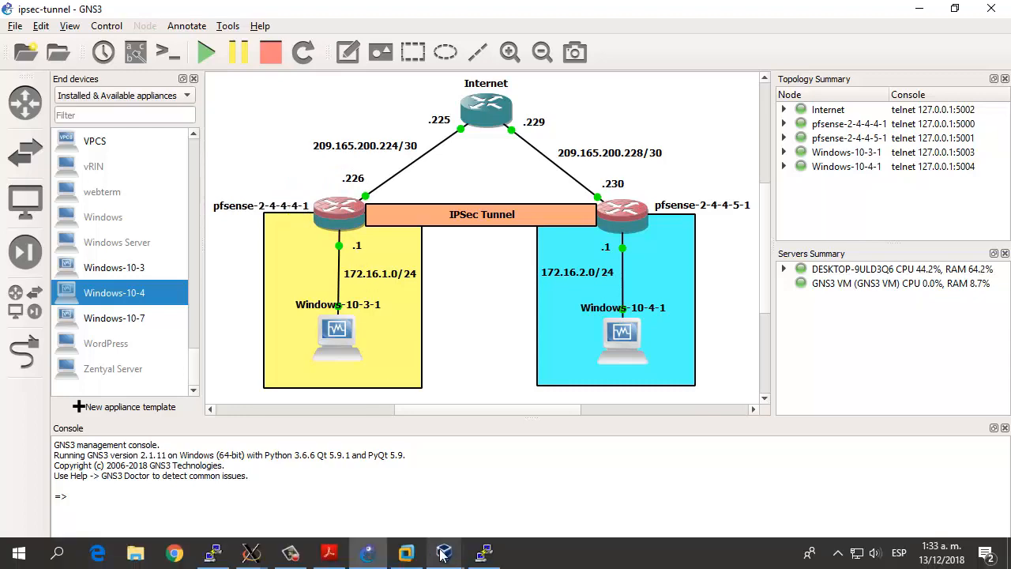
pyautogui.click(408, 497)
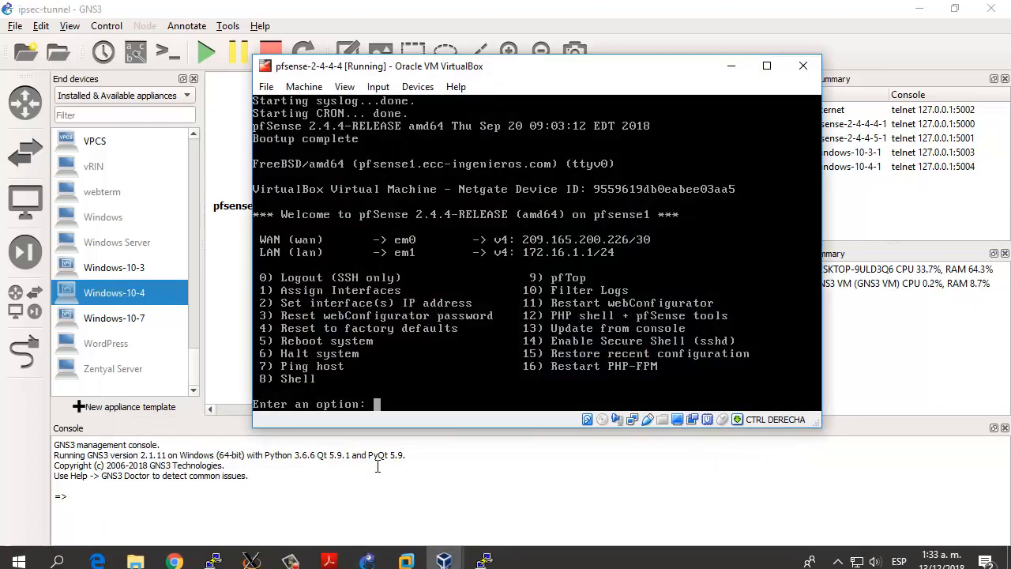
pyautogui.moveTo(599, 67); pyautogui.dragTo(765, 176)
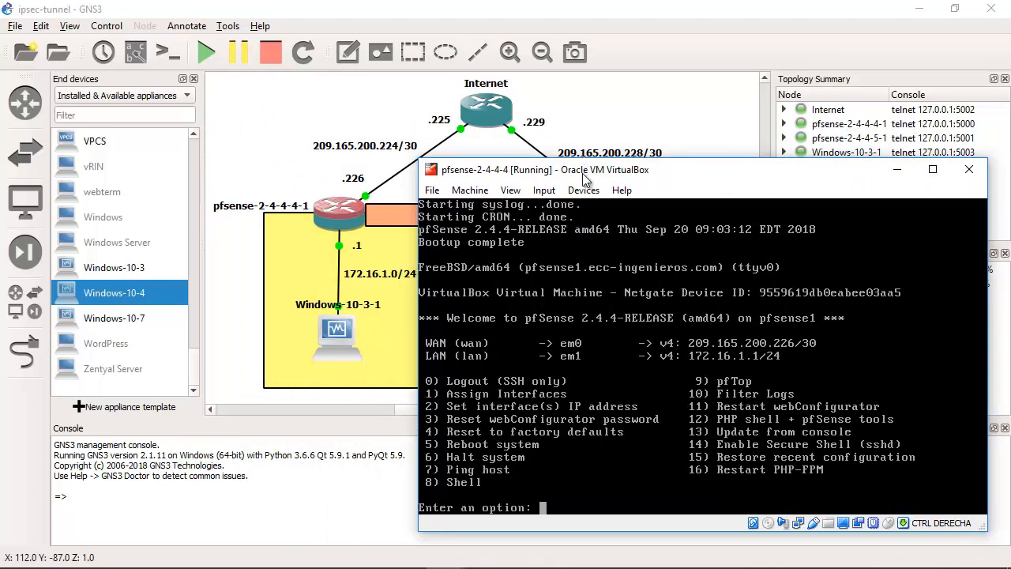
pyautogui.moveTo(589, 169); pyautogui.dragTo(593, 178)
pyautogui.click(382, 196)
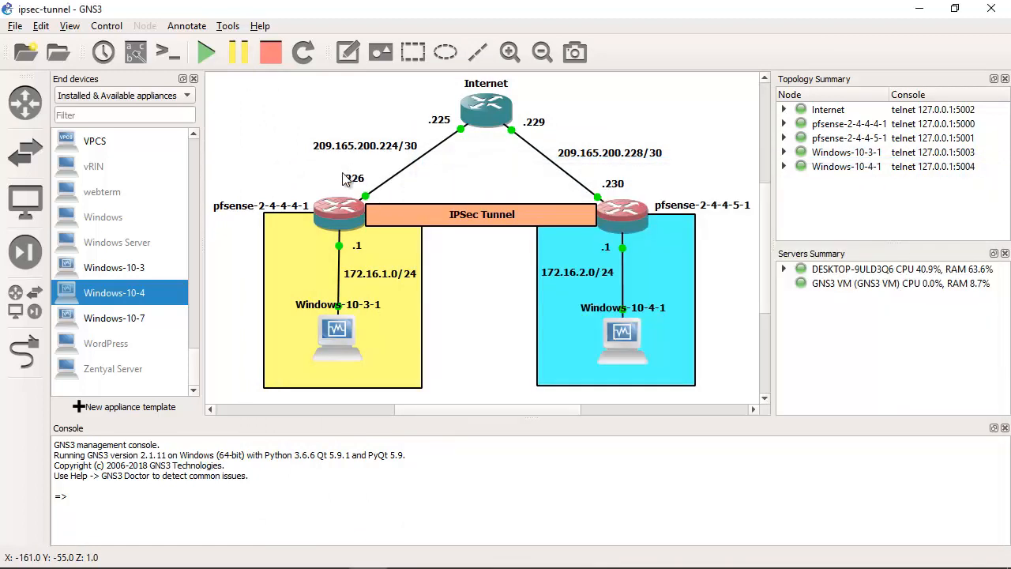
pyautogui.click(355, 181)
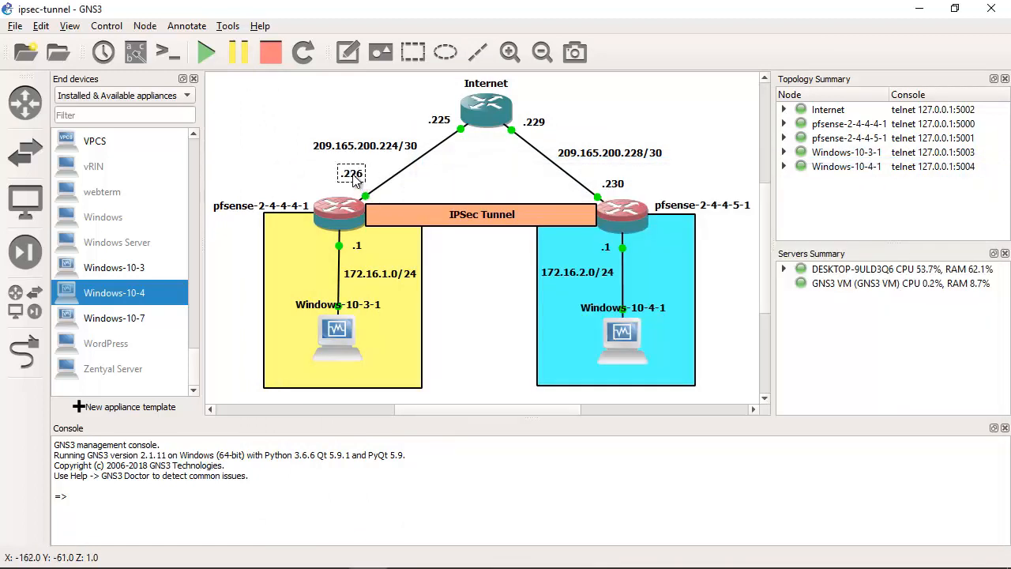
pyautogui.click(441, 125)
pyautogui.moveTo(443, 126); pyautogui.dragTo(439, 125)
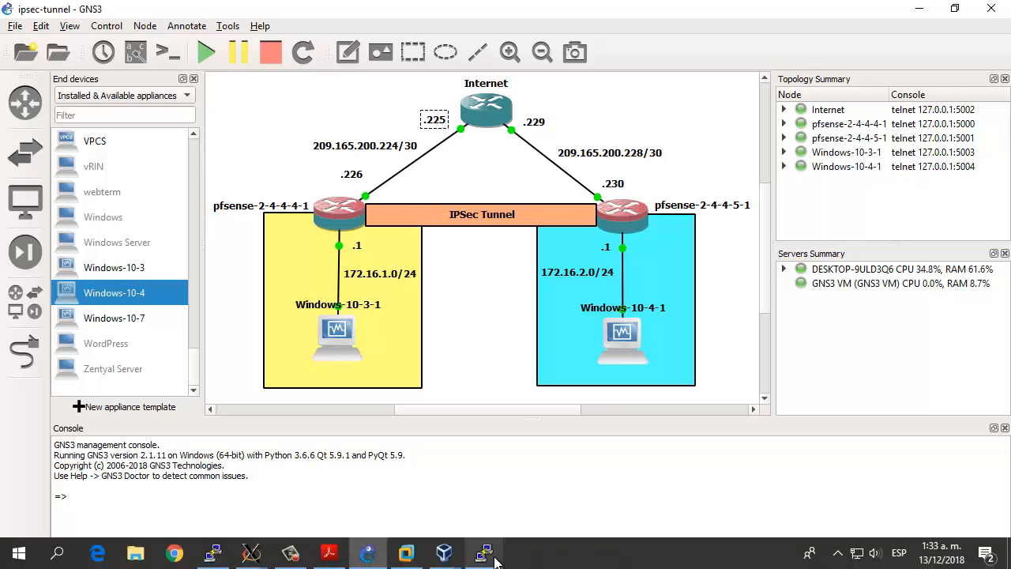
# Step: Reopen the pfsense-2-4-4-4 virtual machine's console and use option 7, Ping host, to ping the Internet router at 209.165.200.225
pyautogui.moveTo(447, 559)
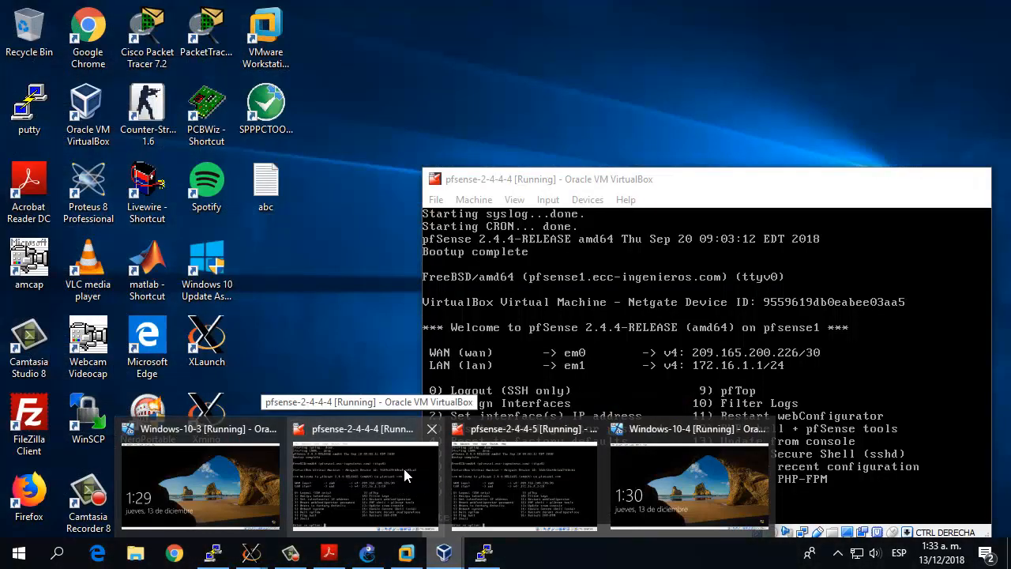
pyautogui.click(404, 468)
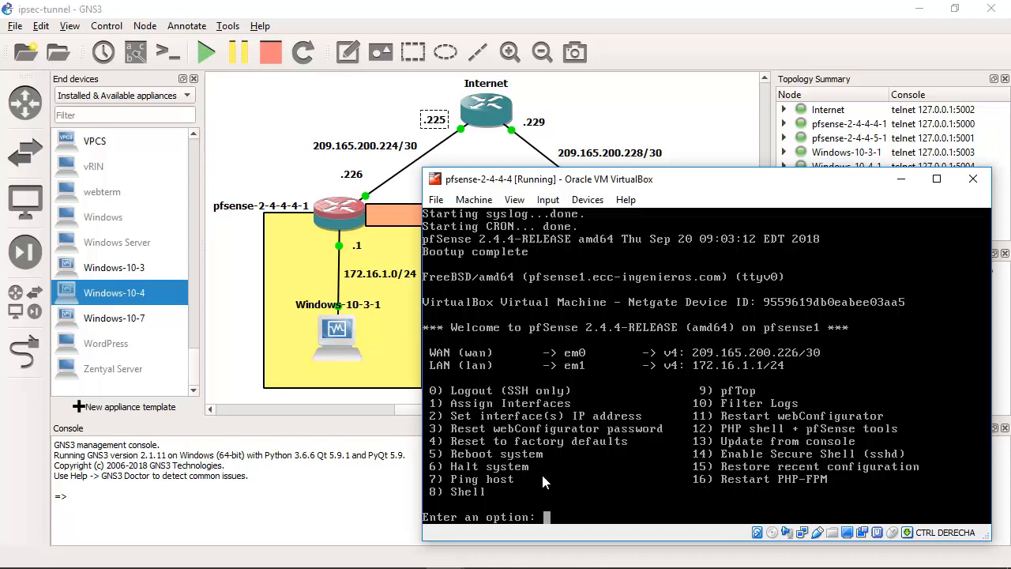
pyautogui.write('7')
pyautogui.press('Return')
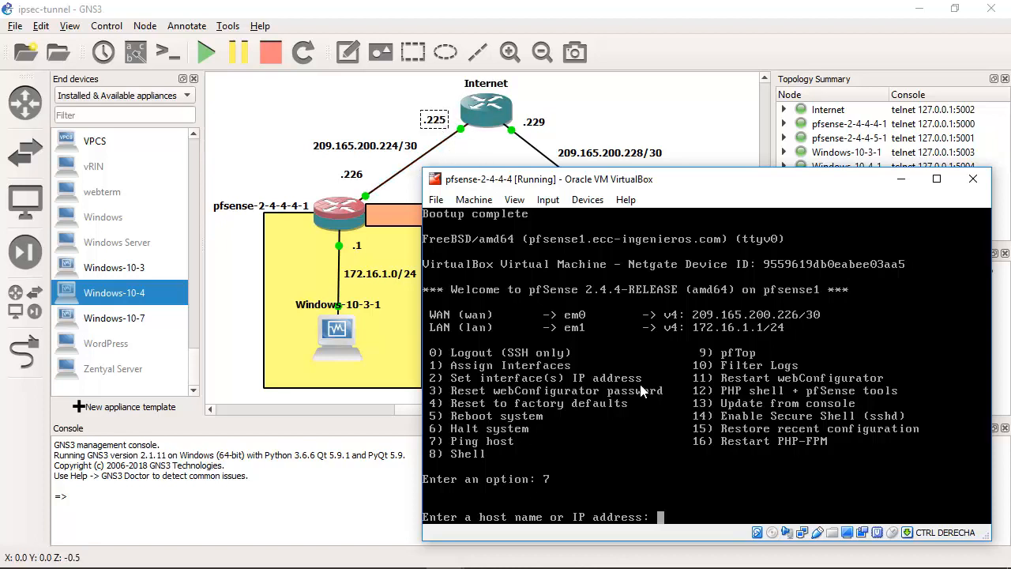
pyautogui.write('209.165.')
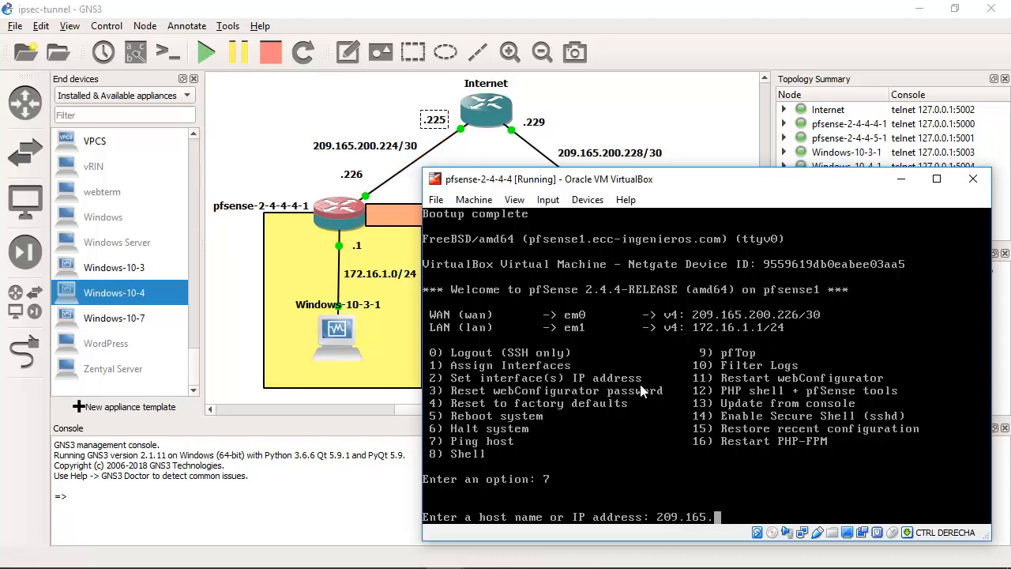
pyautogui.write('200.225')
pyautogui.press('Return')
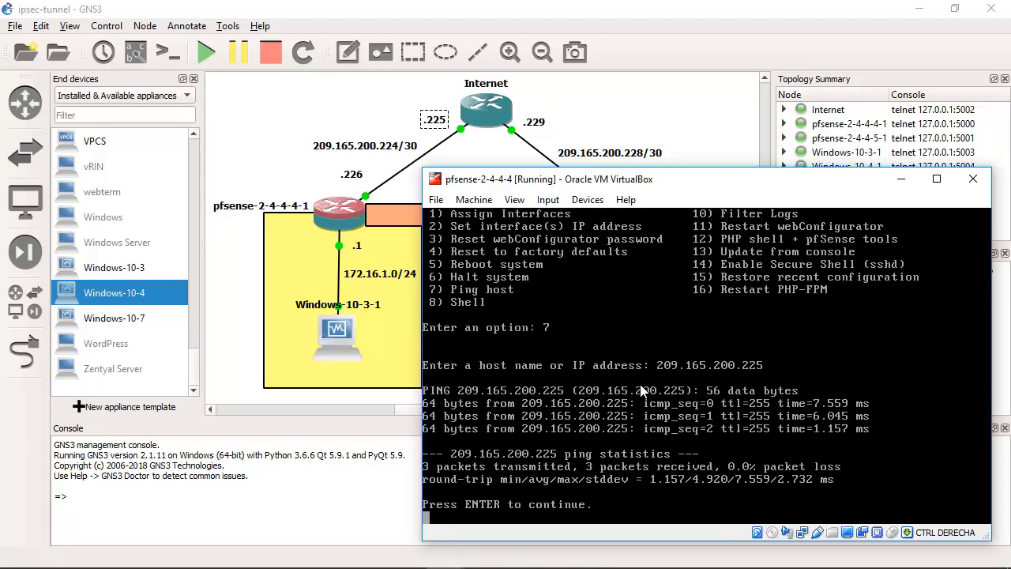
# Step: Return to the pfsense-2-4-4-4 console menu and compare its LAN address with the 172.16.1.0/24 label in the topology
pyautogui.press('Return')
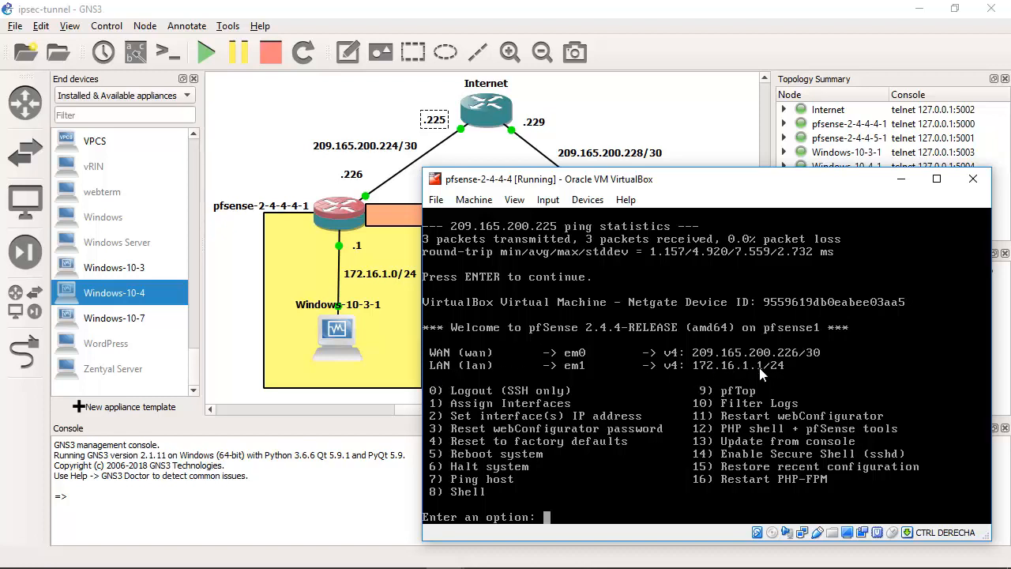
pyautogui.click(267, 318)
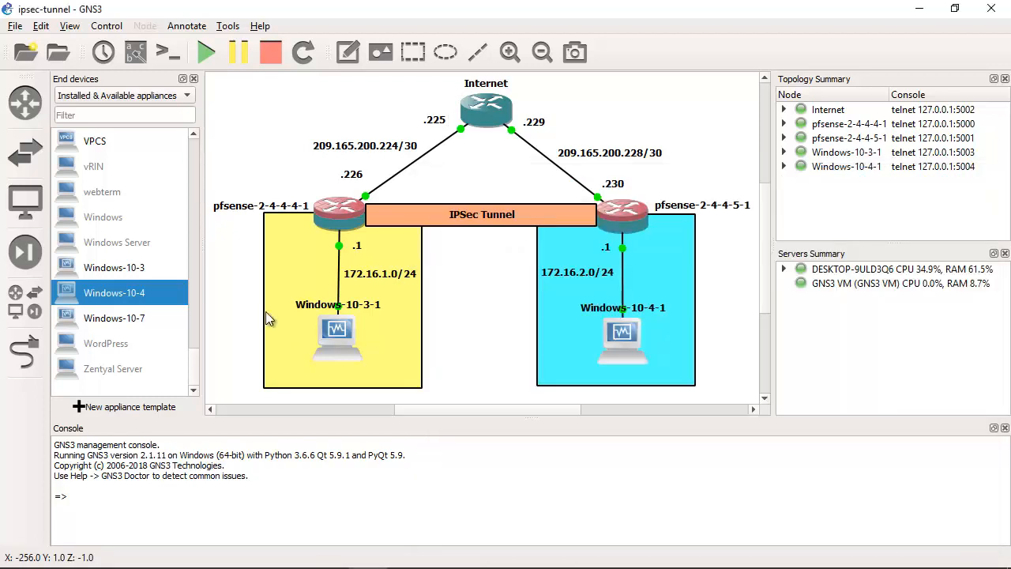
pyautogui.click(379, 283)
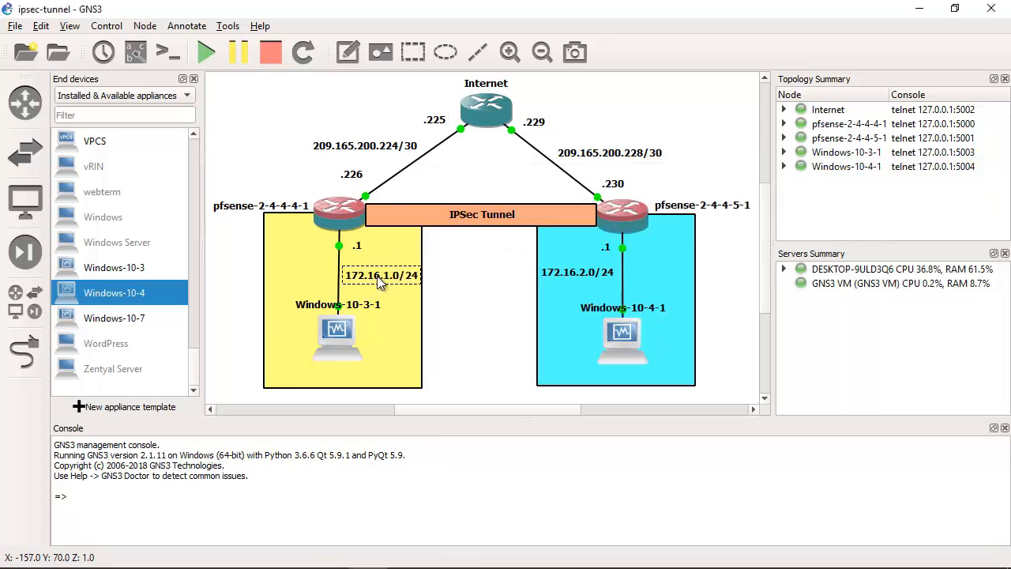
pyautogui.moveTo(377, 276); pyautogui.dragTo(376, 279)
# Step: Select the pfsense-2-4-4-4-1 node with its address labels, recheck the interface addresses in its virtual machine console, and minimize that console
pyautogui.moveTo(232, 177); pyautogui.dragTo(428, 235)
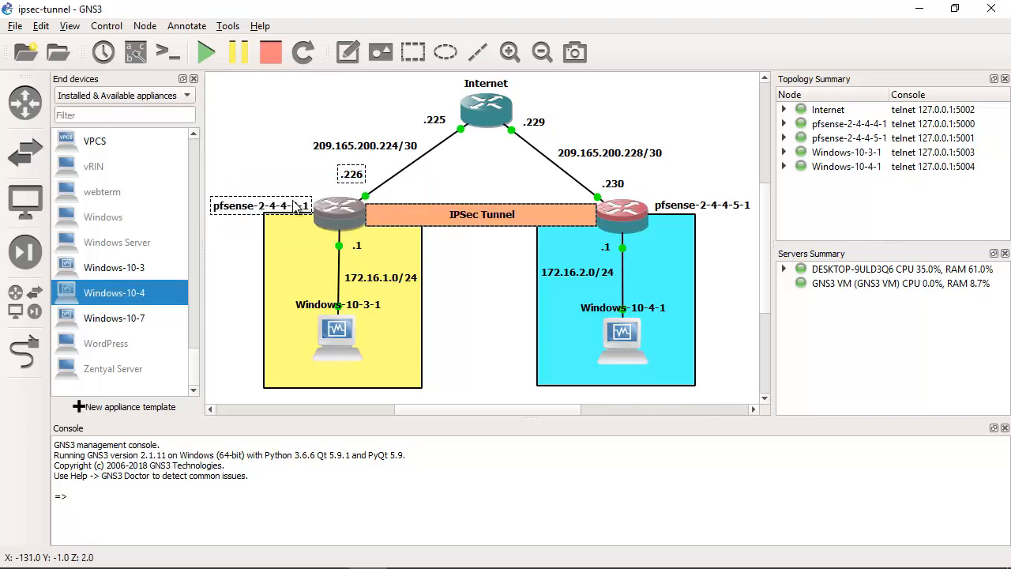
pyautogui.click(261, 170)
pyautogui.moveTo(268, 173); pyautogui.dragTo(431, 237)
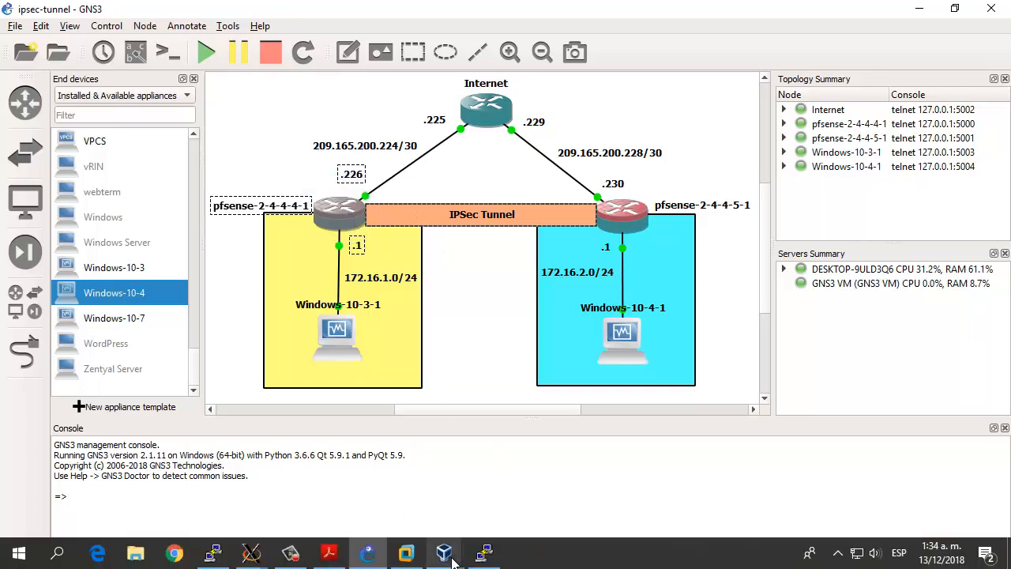
pyautogui.click(450, 557)
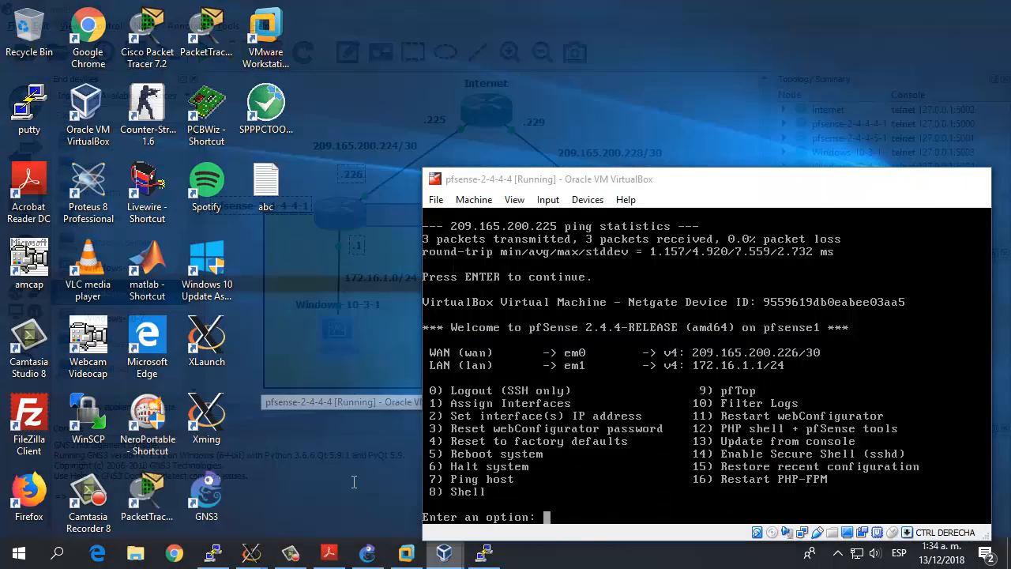
pyautogui.click(352, 482)
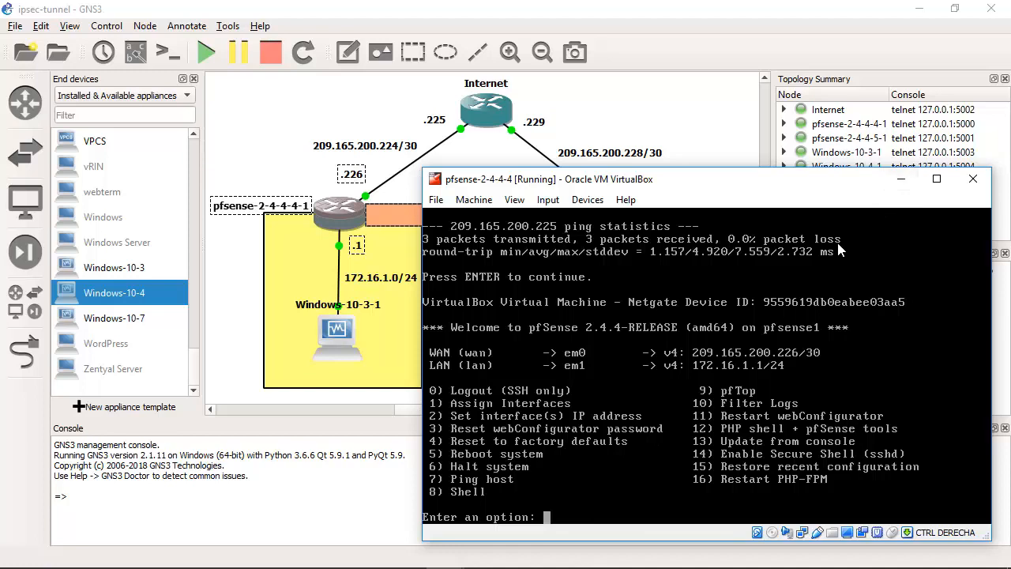
pyautogui.click(899, 182)
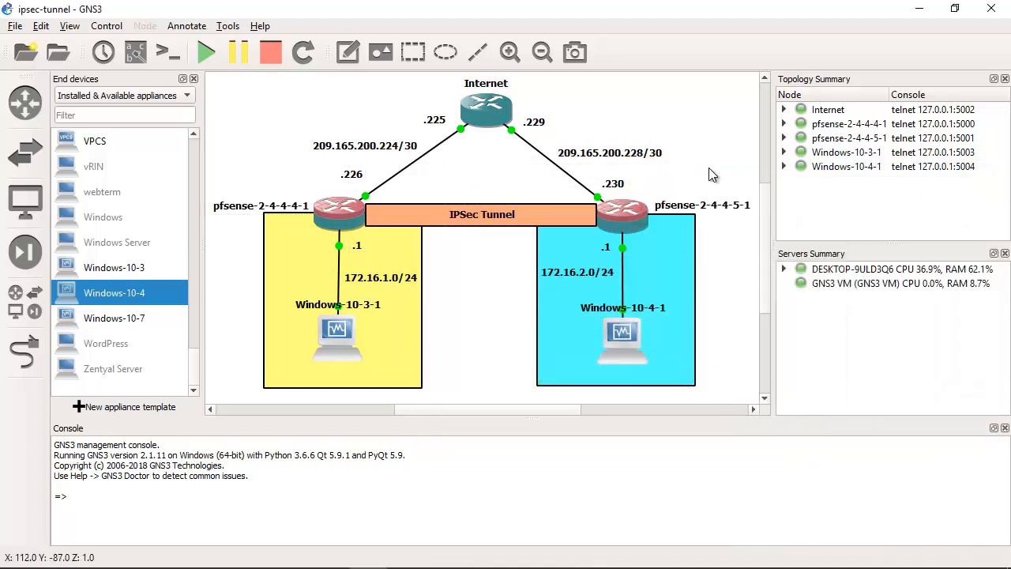
# Step: Select the pfsense-2-4-4-5-1 node, bring up the pfsense-2-4-4-5 virtual machine, and move its window clear of the Internet router
pyautogui.moveTo(747, 162); pyautogui.dragTo(597, 233)
pyautogui.moveTo(450, 563)
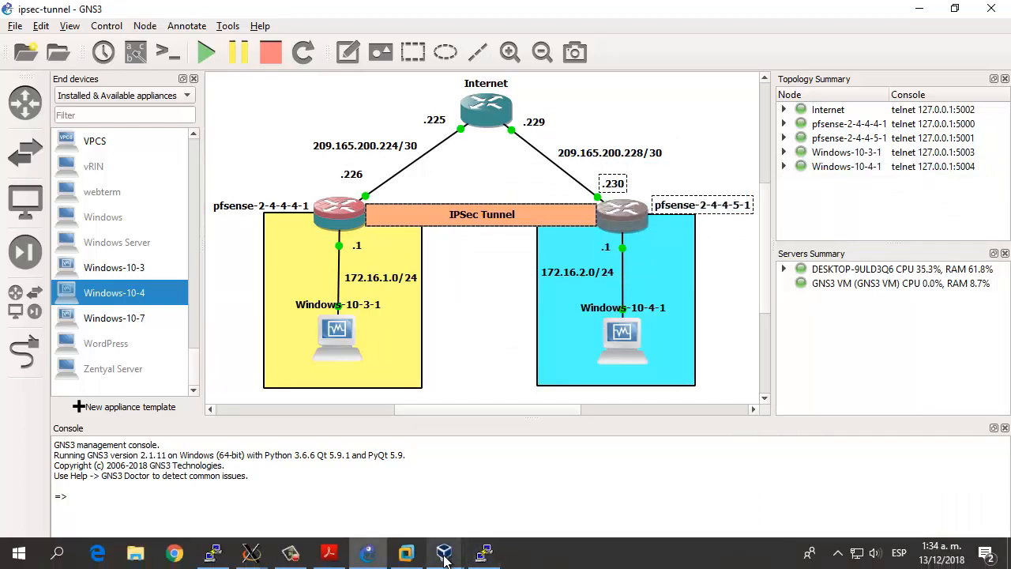
pyautogui.moveTo(483, 555)
pyautogui.click(678, 482)
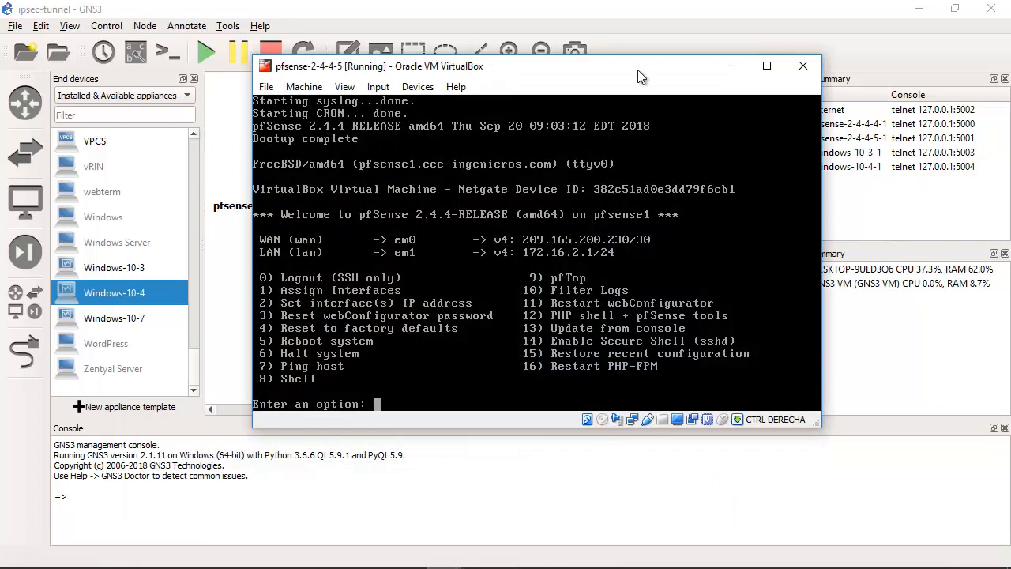
pyautogui.moveTo(638, 69); pyautogui.dragTo(804, 188)
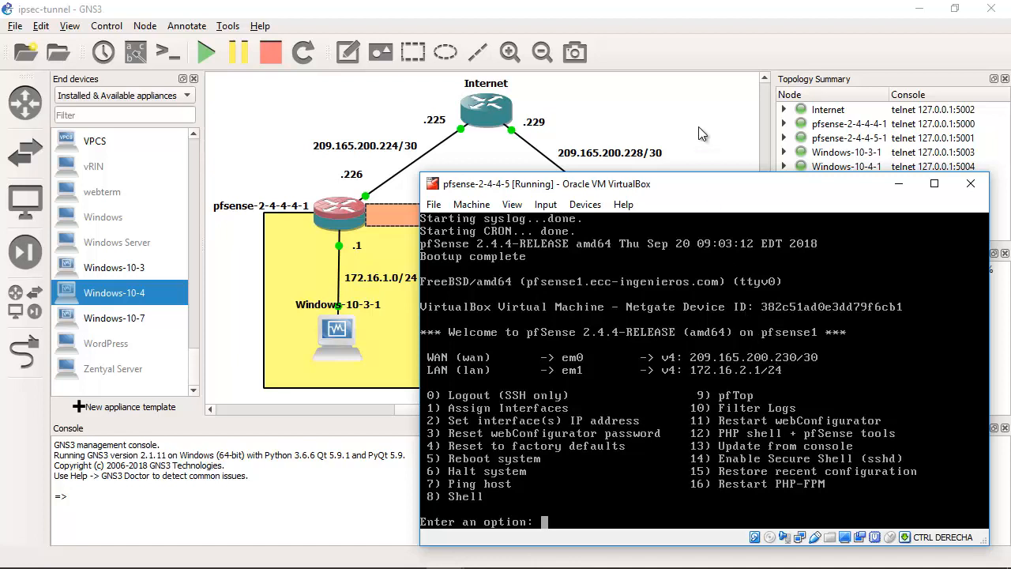
# Step: Compare the WAN address of pfsense-2-4-4-5 with the .230 and 209.165.200.228/30 labels in the topology
pyautogui.click(697, 155)
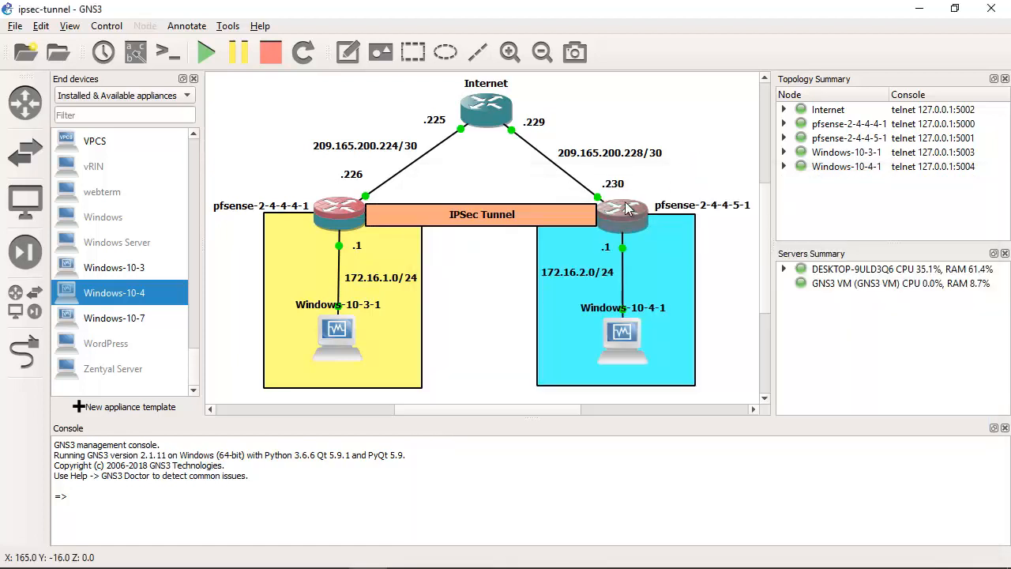
pyautogui.click(621, 185)
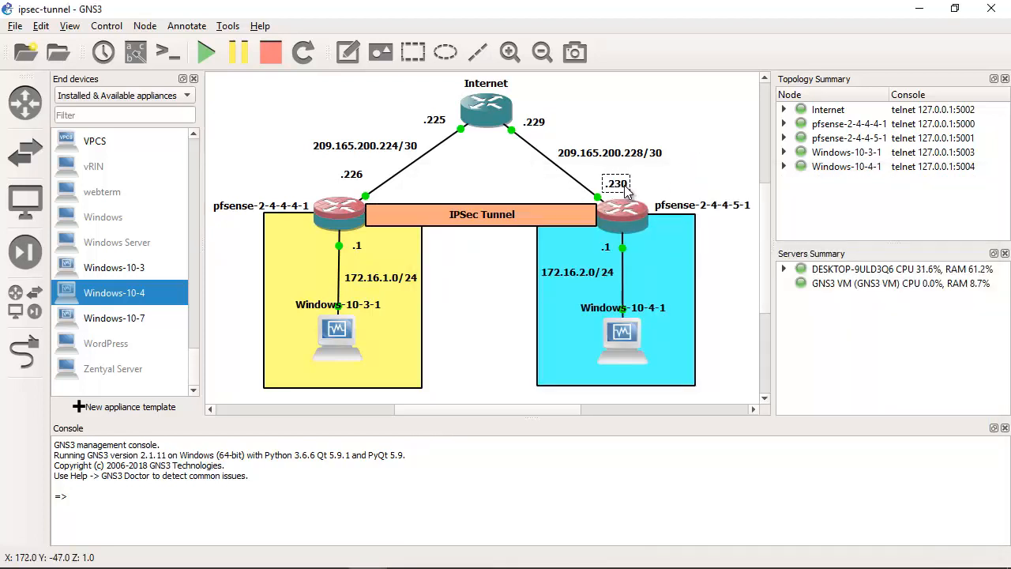
pyautogui.moveTo(657, 158); pyautogui.dragTo(662, 157)
pyautogui.click(663, 114)
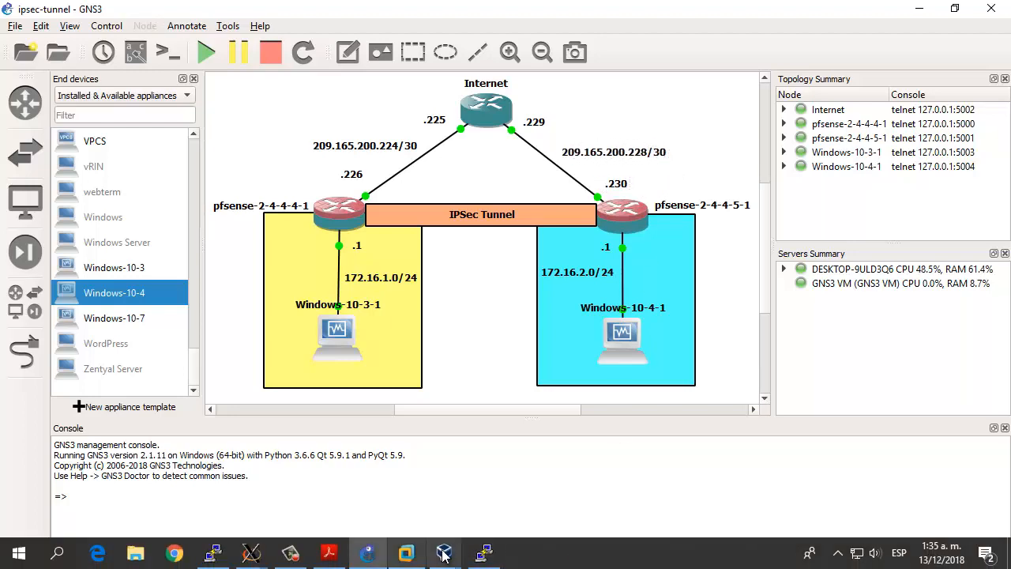
# Step: Reopen the pfsense-2-4-4-5 console and compare its LAN address with the 172.16.2.0/24 label in the topology
pyautogui.moveTo(444, 553)
pyautogui.click(524, 494)
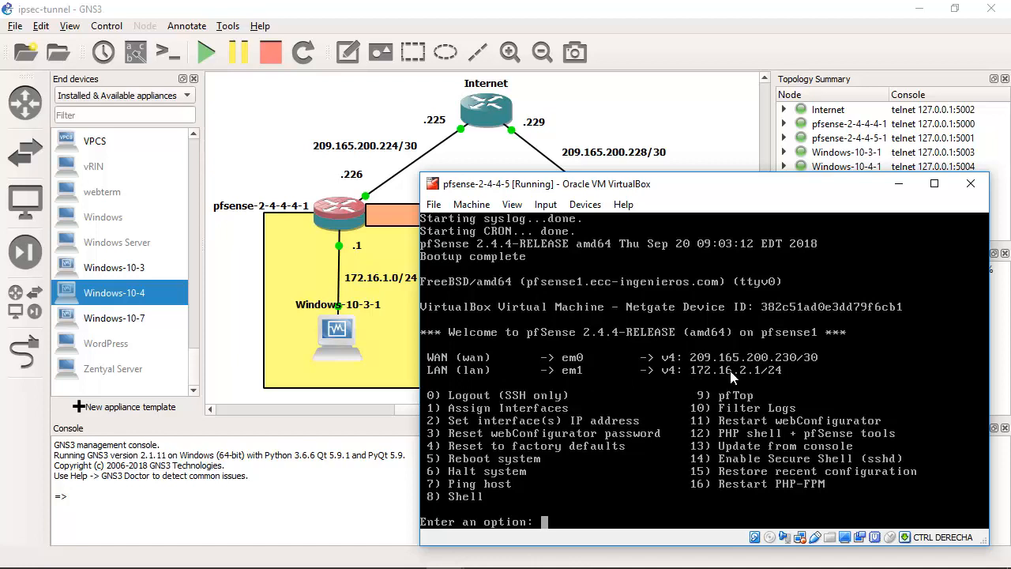
pyautogui.click(704, 120)
pyautogui.click(593, 281)
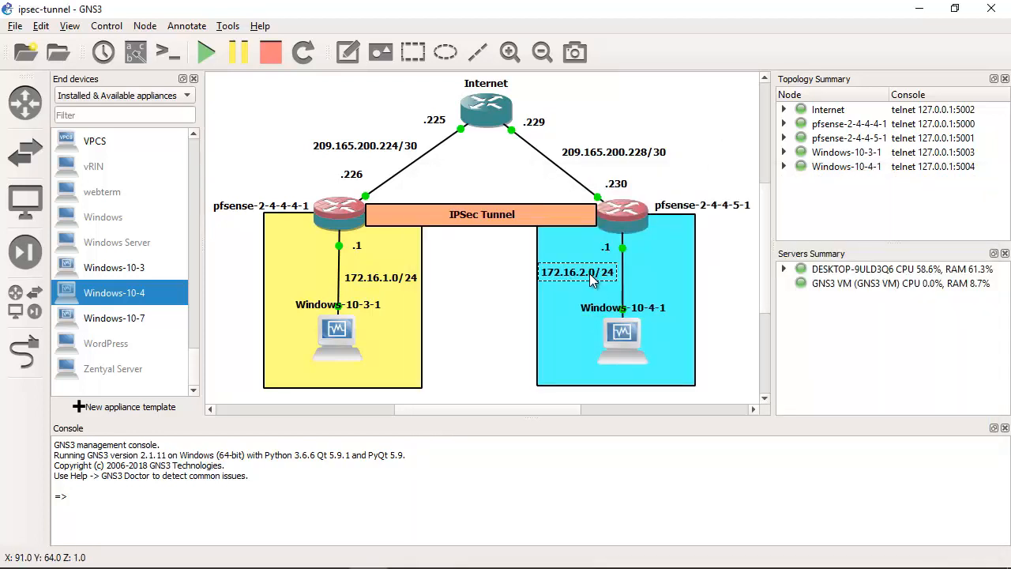
pyautogui.moveTo(592, 280); pyautogui.dragTo(589, 280)
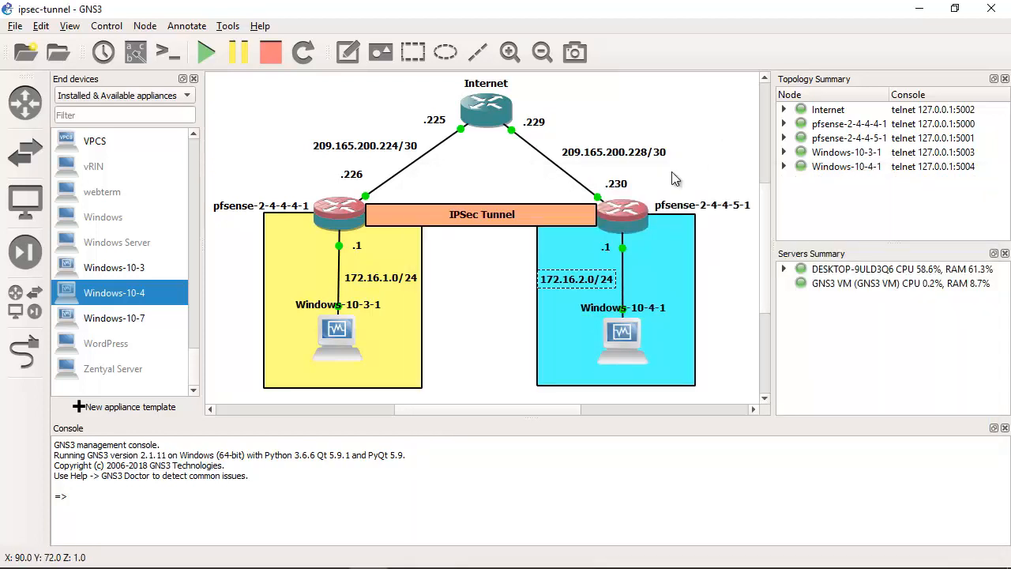
pyautogui.click(703, 117)
# Step: In the pfsense-2-4-4-5 console, use option 7, Ping host, to ping the Internet router at 209.165.200.229, then minimize the virtual machine
pyautogui.moveTo(503, 552)
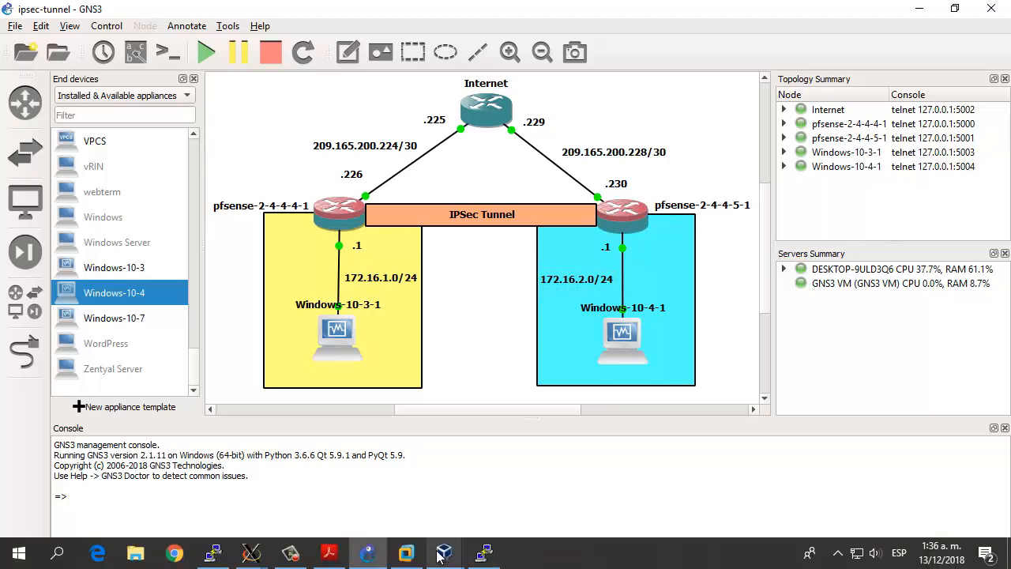
pyautogui.moveTo(444, 553)
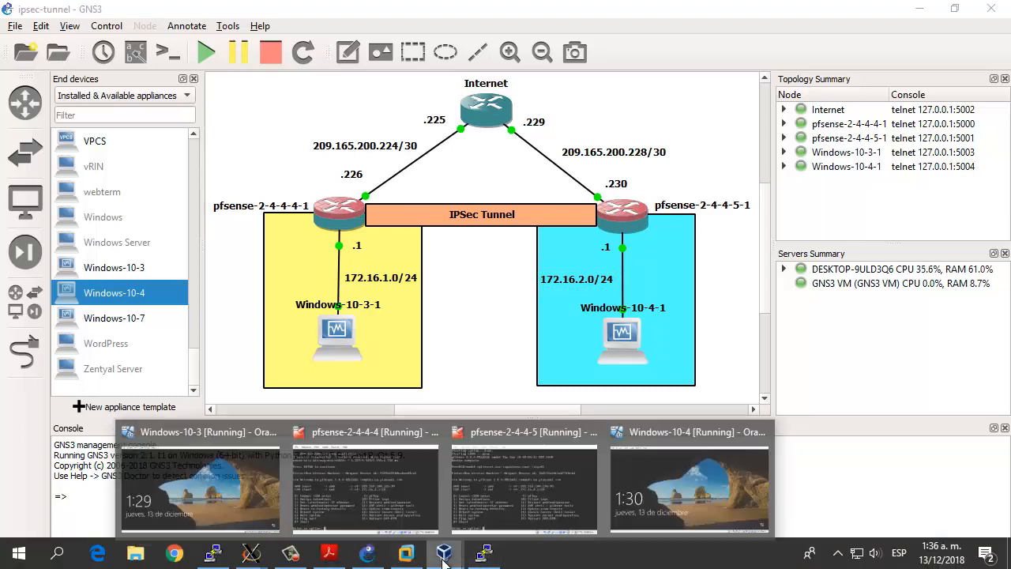
pyautogui.click(541, 518)
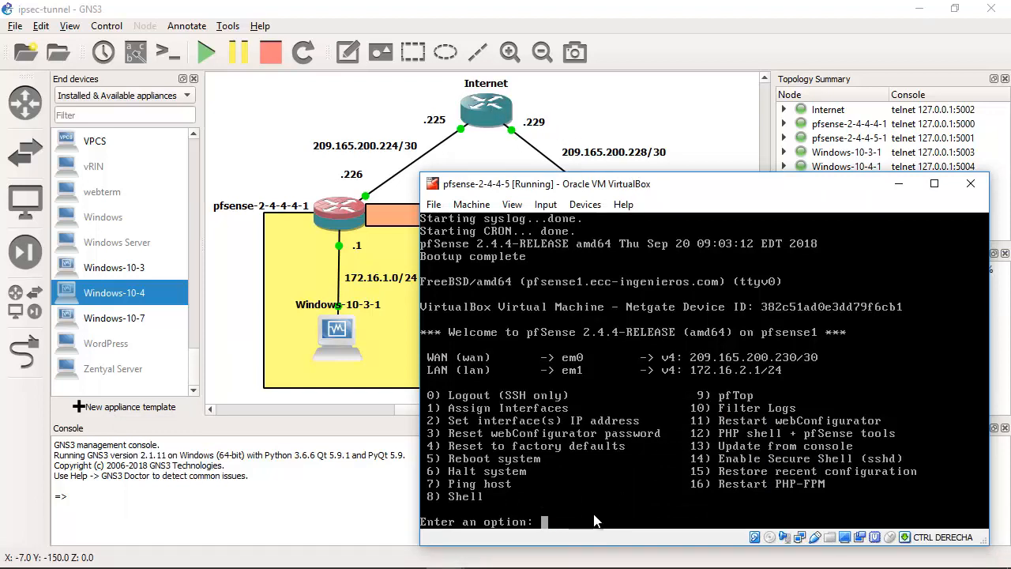
pyautogui.write('7')
pyautogui.press('Return')
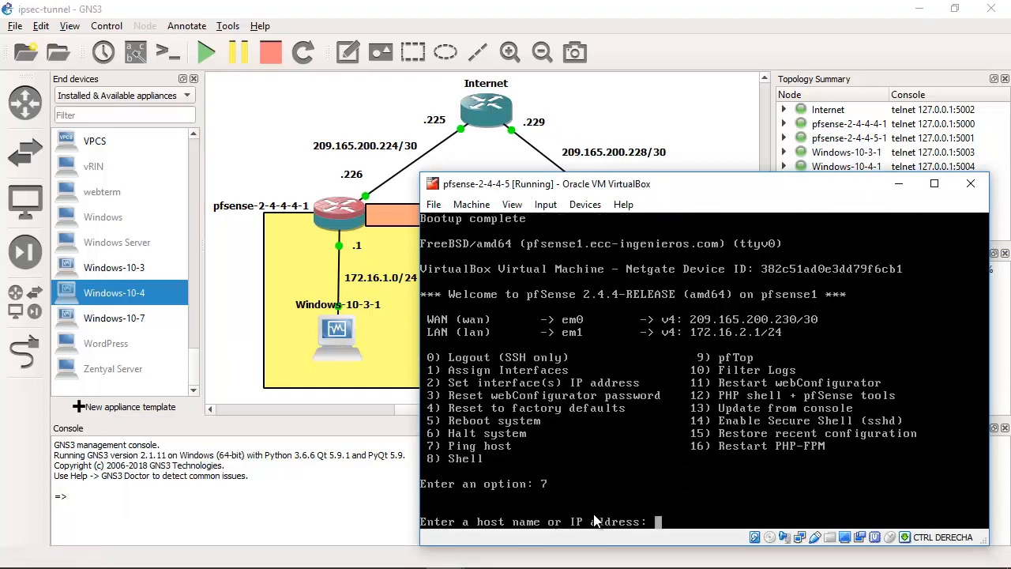
pyautogui.write('209.165.200.22')
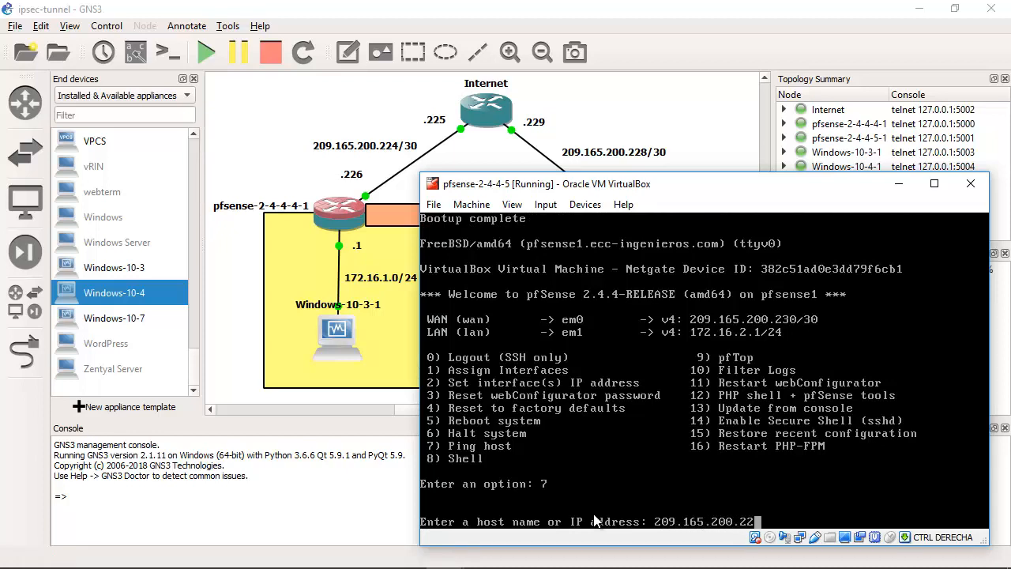
pyautogui.write('9')
pyautogui.press('Return')
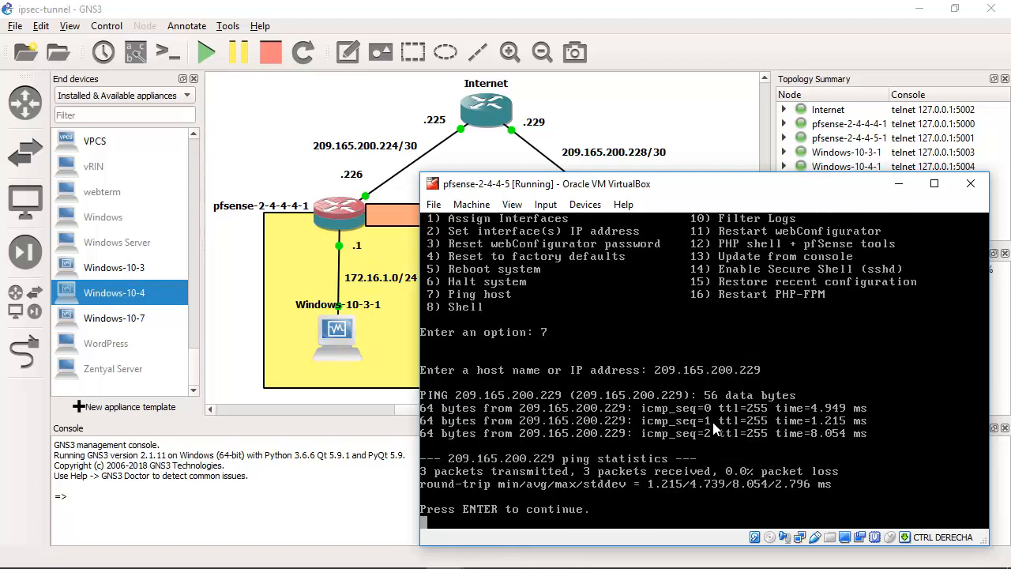
pyautogui.press('Return')
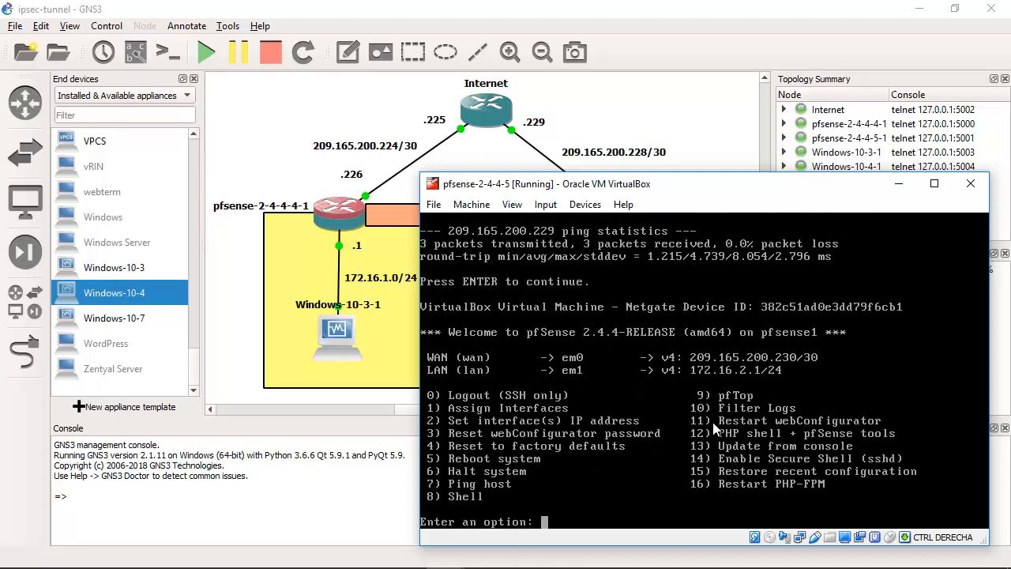
pyautogui.click(899, 184)
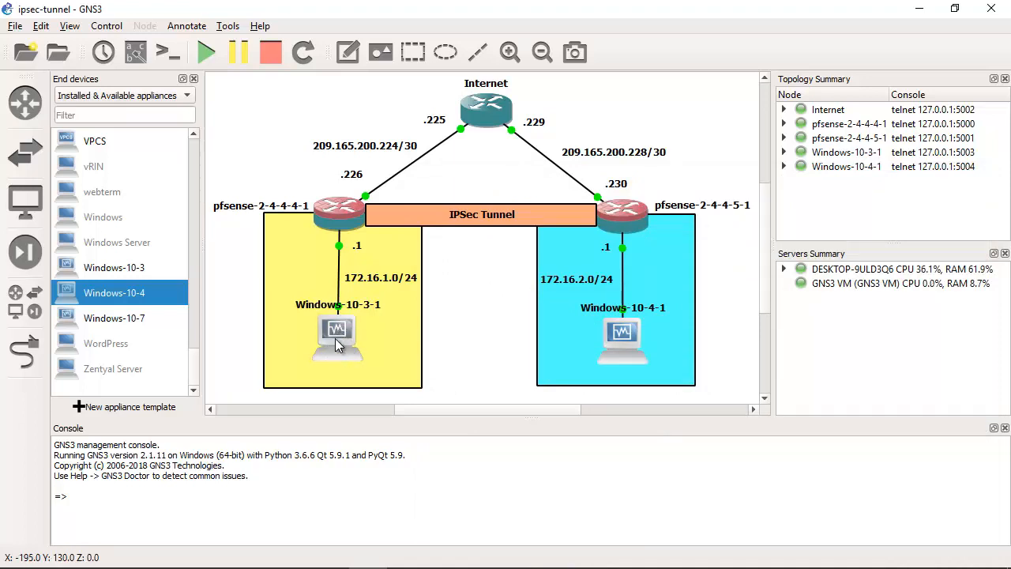
# Step: Open the Windows-10-3 virtual machine, sign in to the local user account with its password, and minimize the window
pyautogui.moveTo(449, 305); pyautogui.dragTo(248, 385)
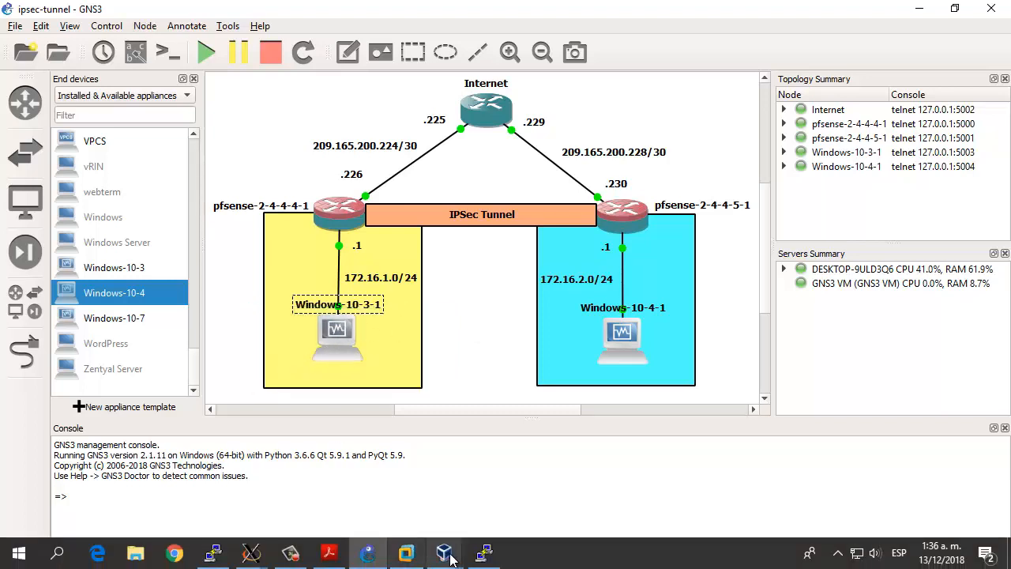
pyautogui.moveTo(447, 554)
pyautogui.click(202, 475)
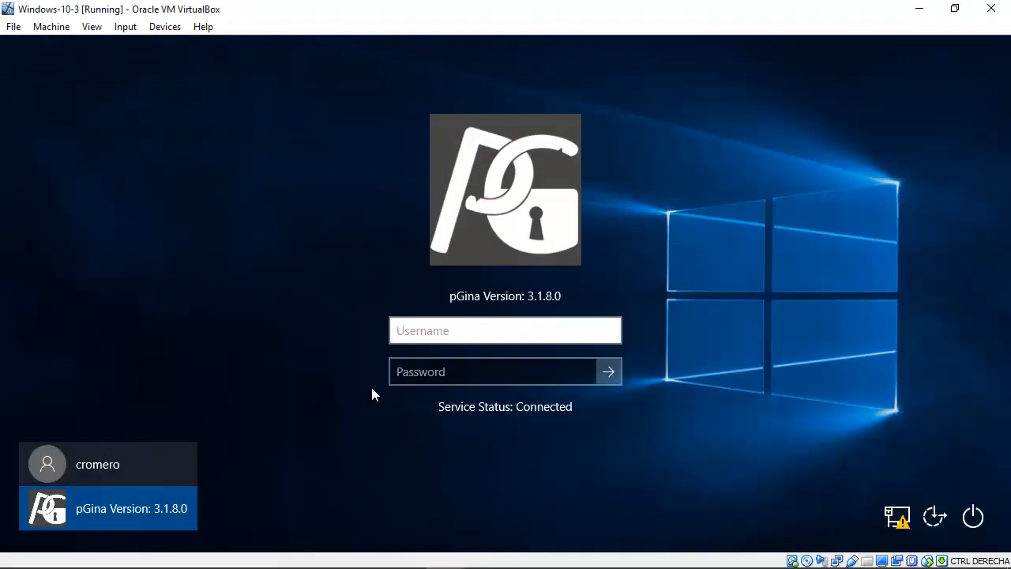
pyautogui.click(117, 468)
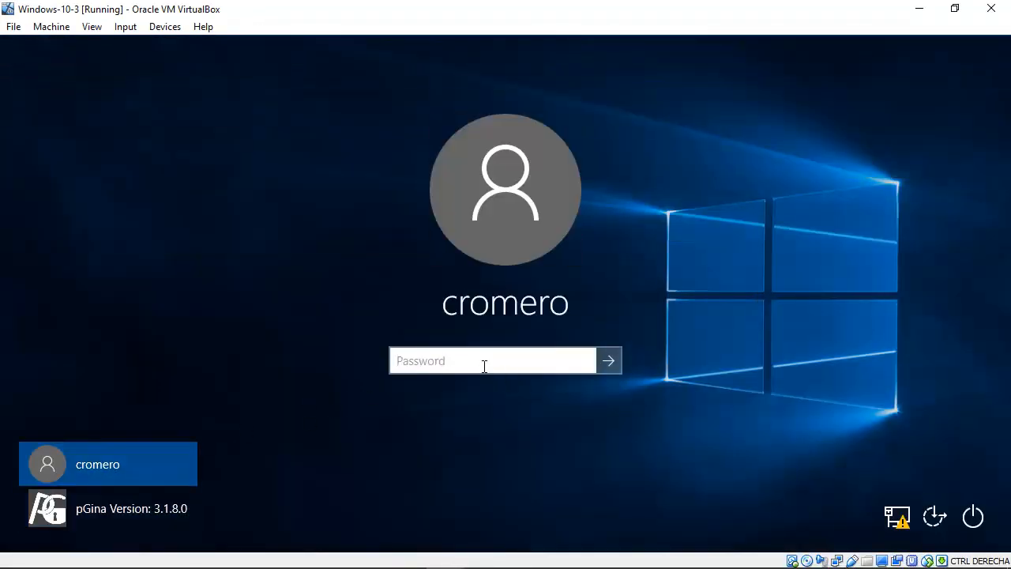
pyautogui.write('•••••••••')
pyautogui.press('Return')
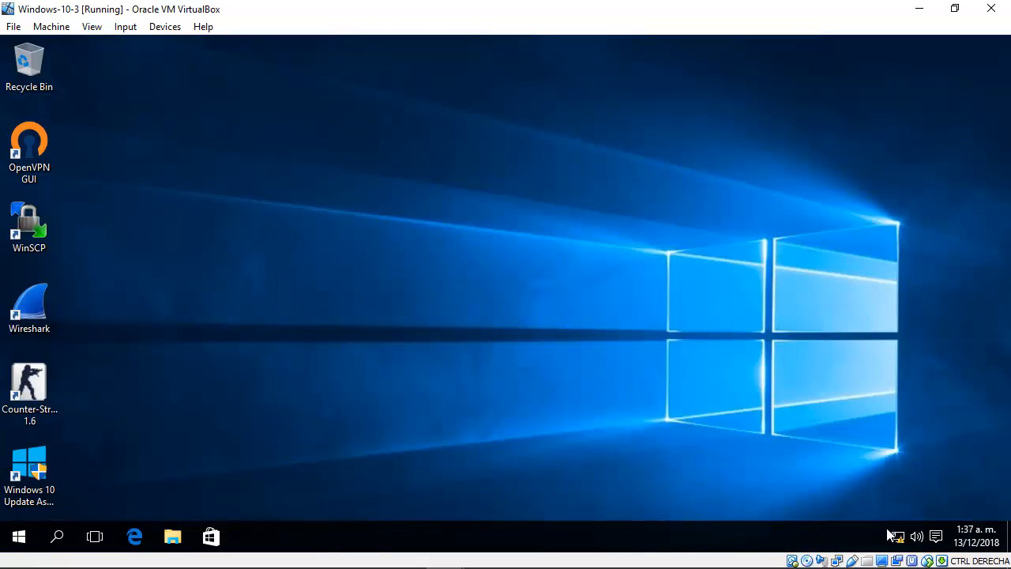
pyautogui.click(919, 8)
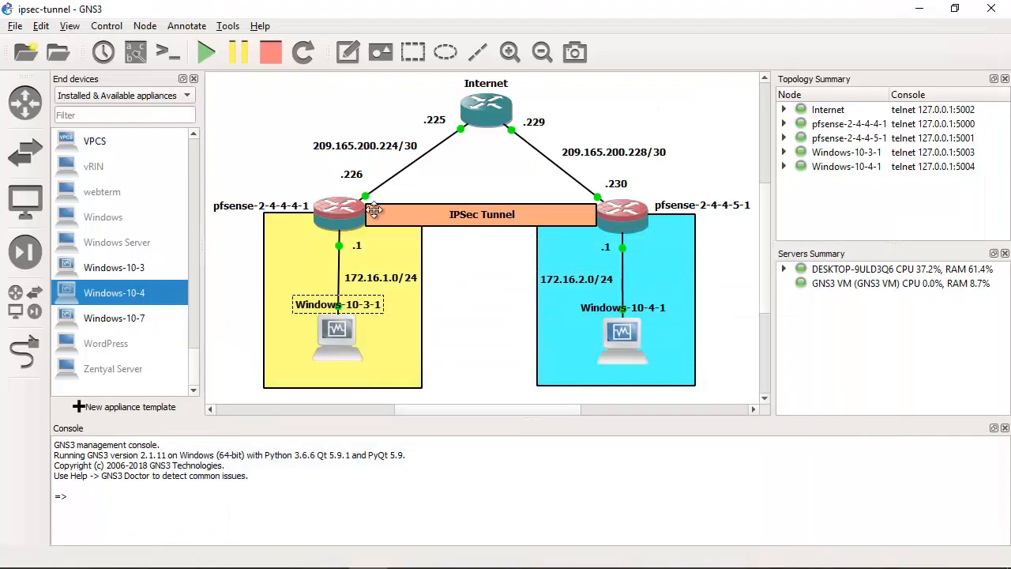
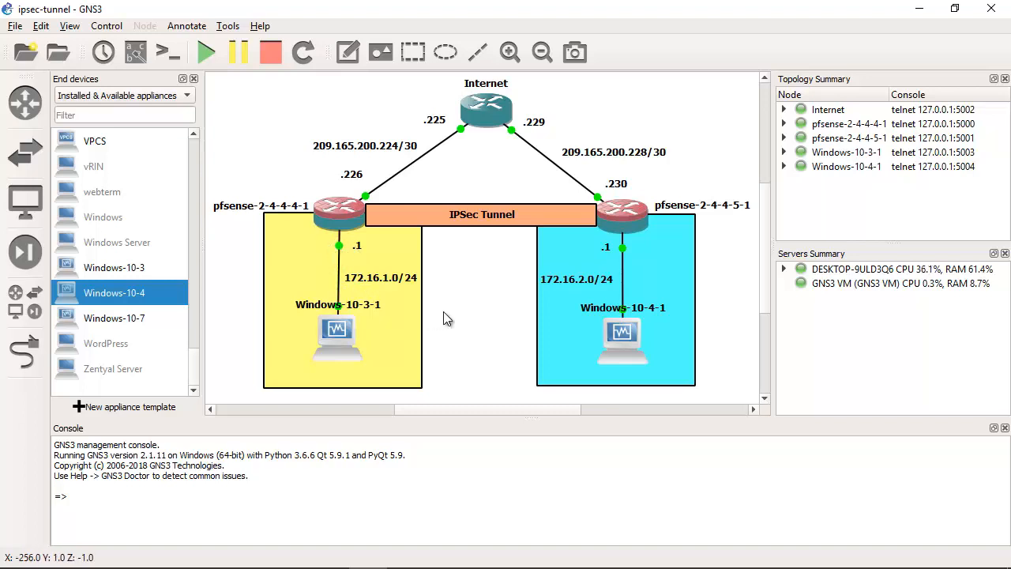
# Step: Switch to the Windows-10-3 virtual machine and open the Internet Protocol Version 4 properties of its Ethernet adapter
pyautogui.moveTo(446, 312); pyautogui.dragTo(293, 363)
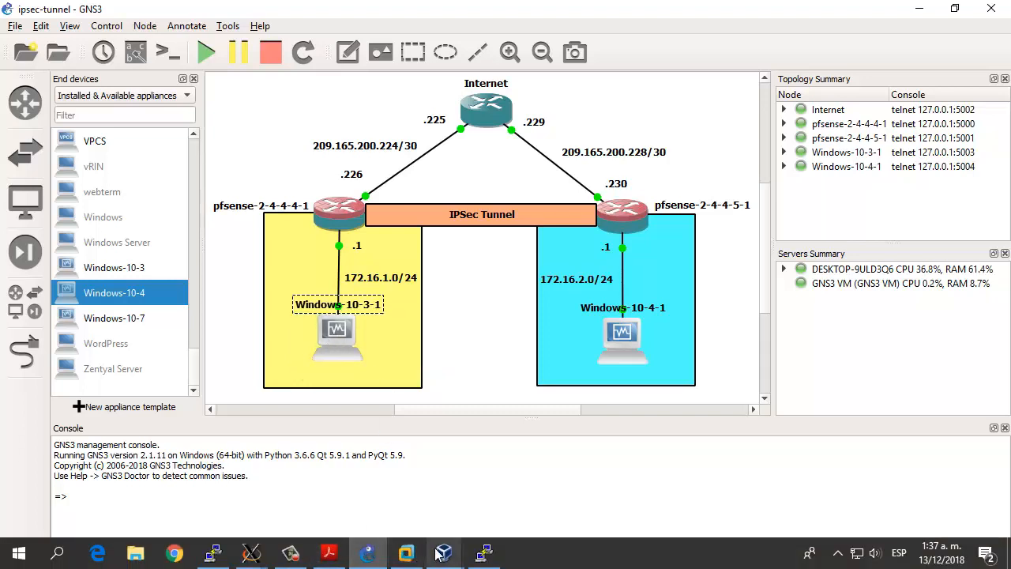
pyautogui.moveTo(443, 554)
pyautogui.click(200, 486)
pyautogui.click(889, 521)
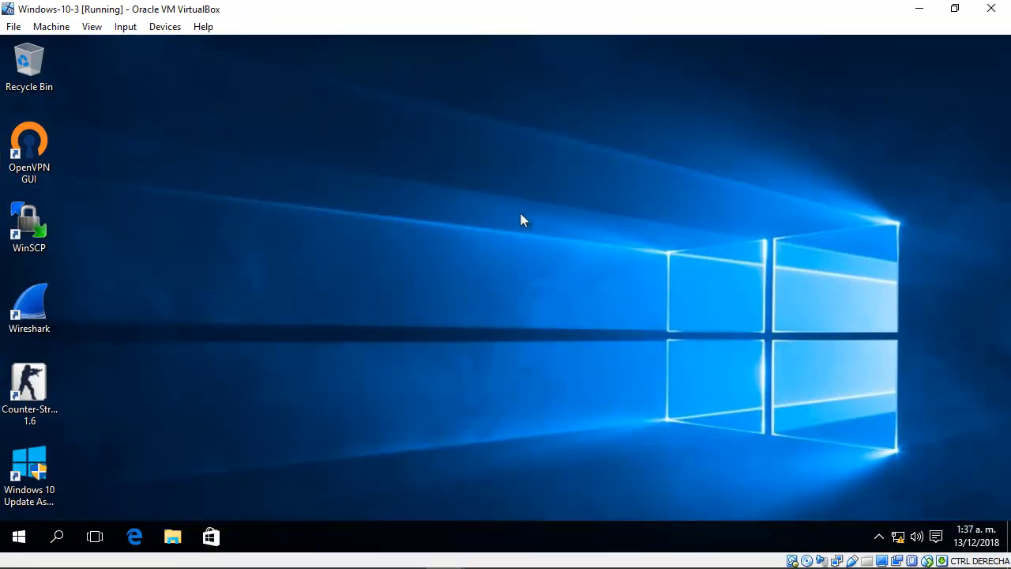
pyautogui.click(184, 140)
pyautogui.rightClick(239, 144)
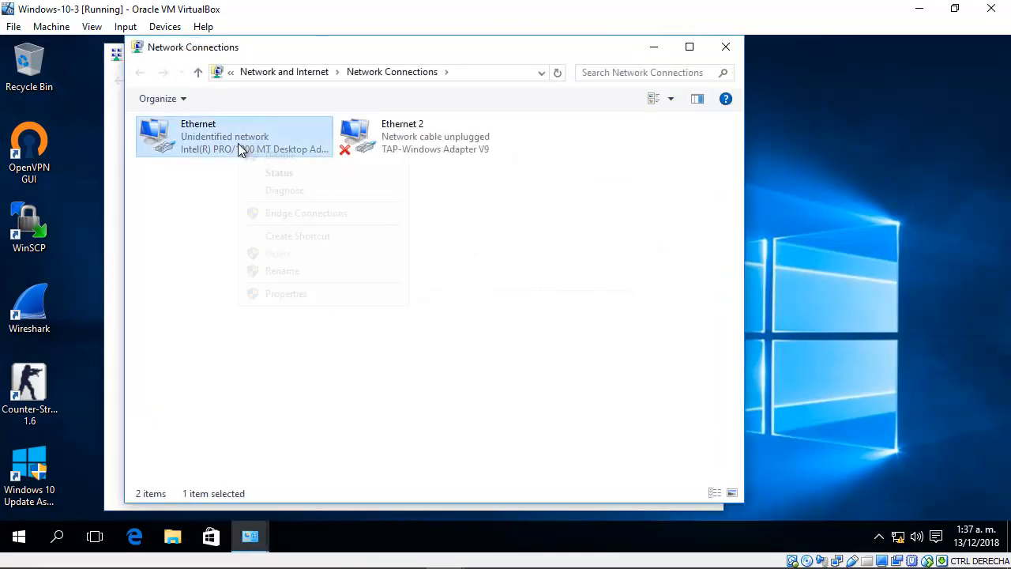
pyautogui.click(300, 294)
pyautogui.doubleClick(318, 280)
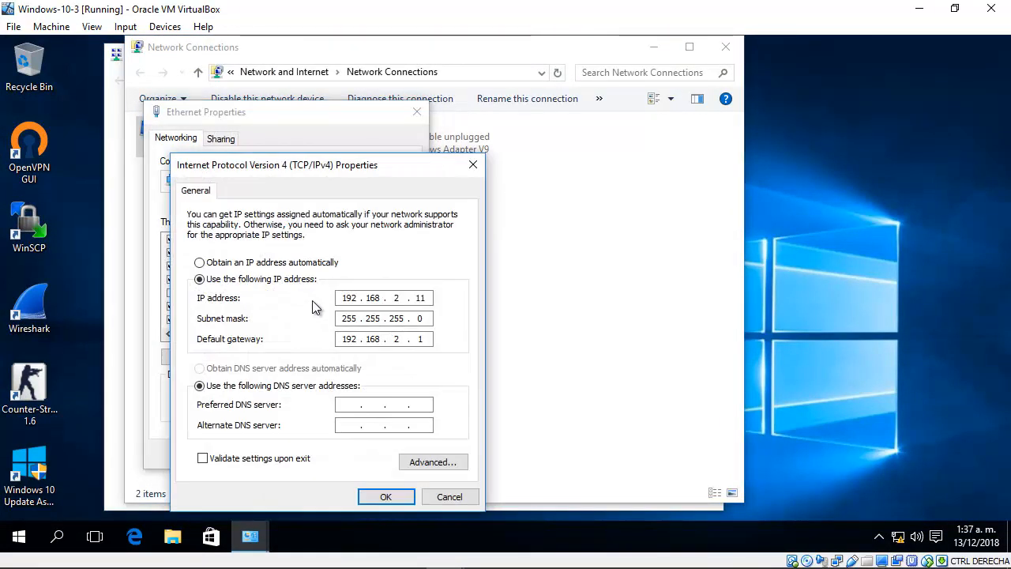
# Step: Set the Ethernet adapter to obtain its IP and DNS server addresses automatically, and allow the PC to be discoverable on the network
pyautogui.click(282, 264)
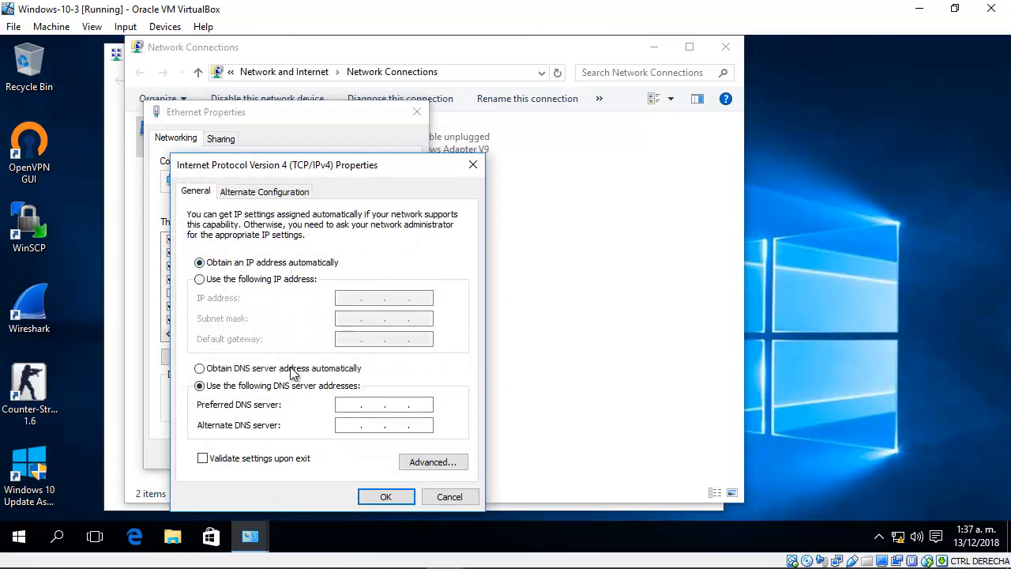
pyautogui.click(292, 370)
pyautogui.click(386, 496)
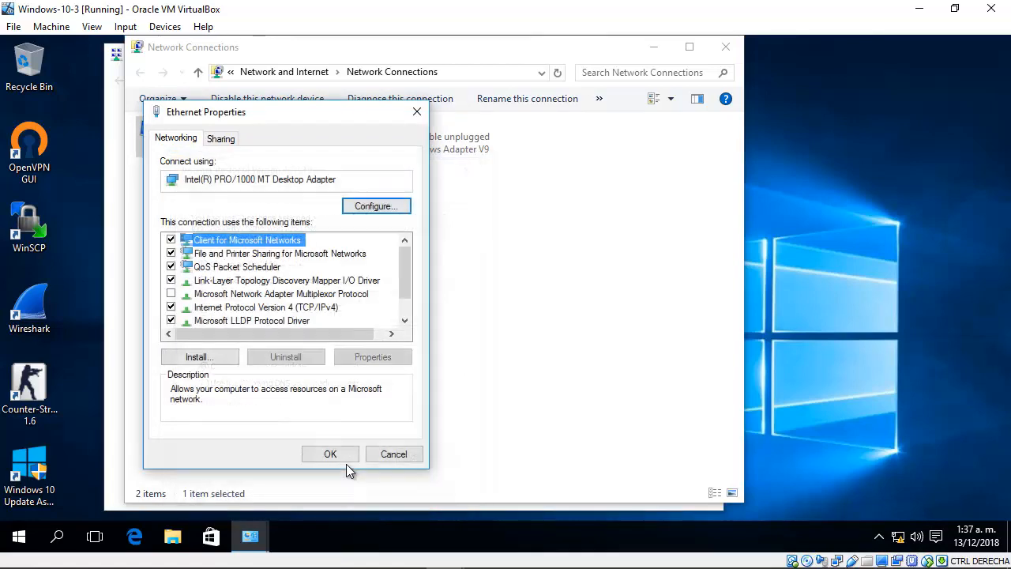
pyautogui.click(333, 455)
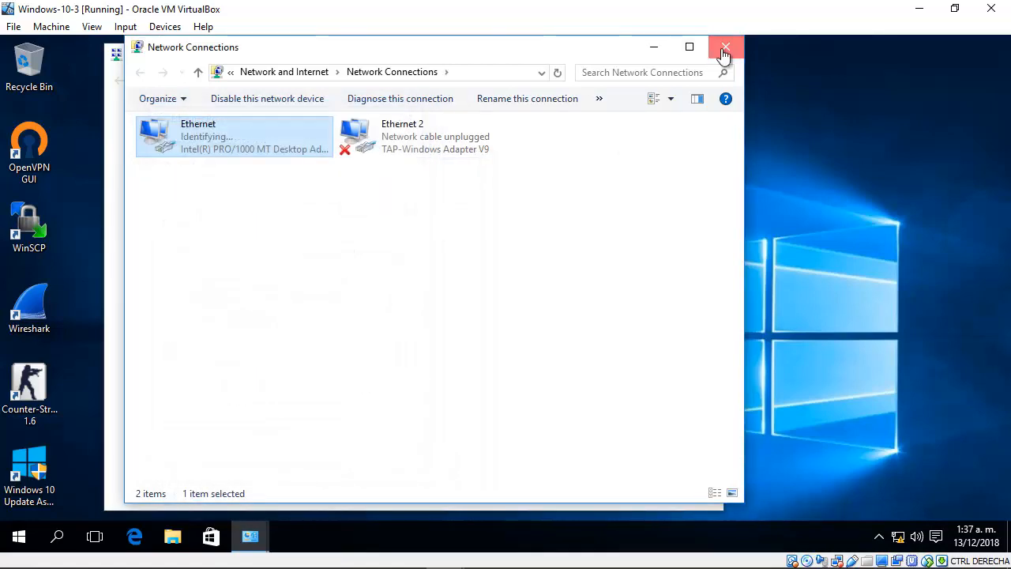
pyautogui.click(726, 47)
pyautogui.click(693, 61)
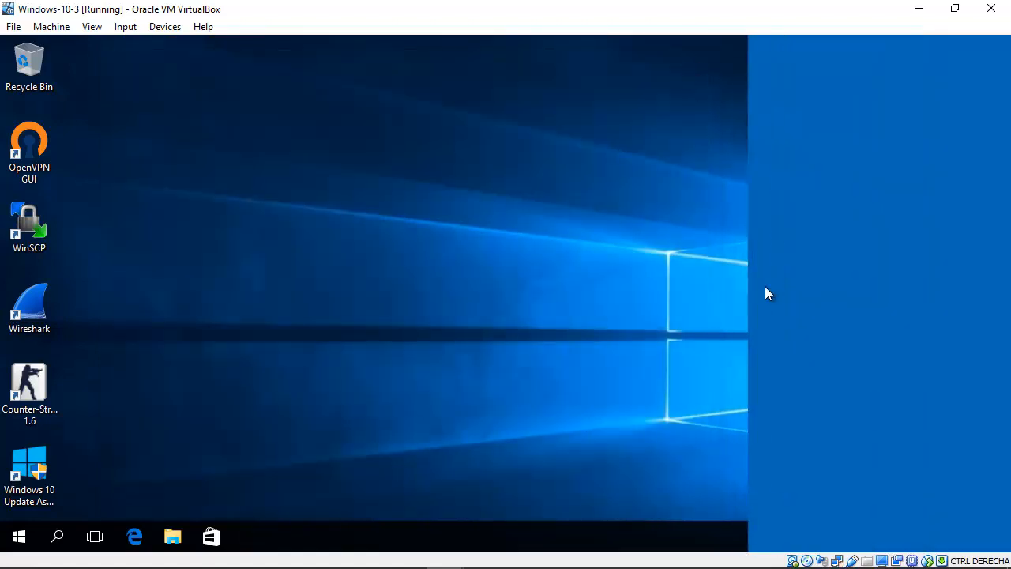
pyautogui.click(859, 331)
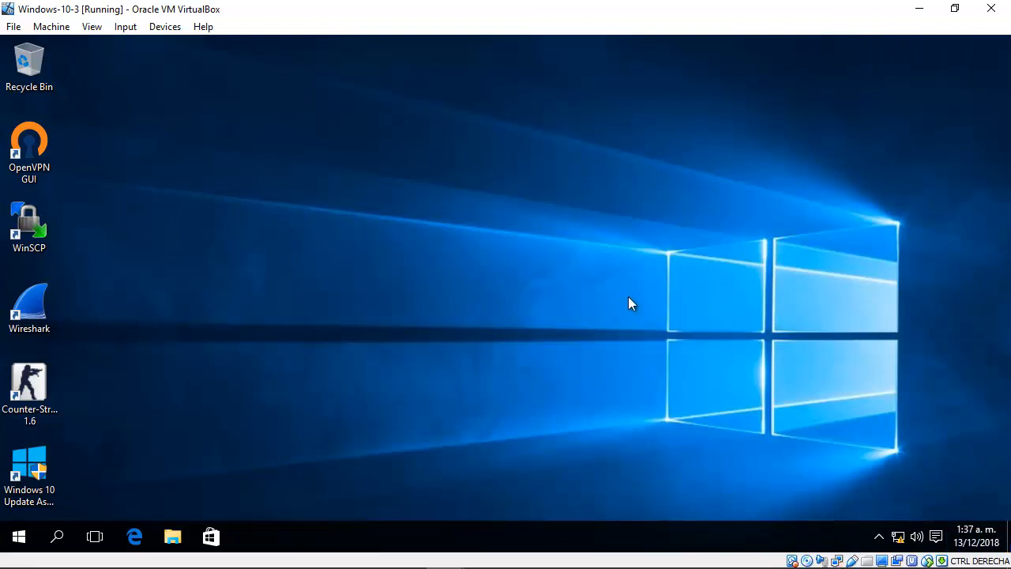
# Step: Run ipconfig in a command prompt on Windows-10-3, highlight the Ethernet adapter's IPv4 address, and minimize the virtual machine
pyautogui.press('super+r')
pyautogui.press('Return')
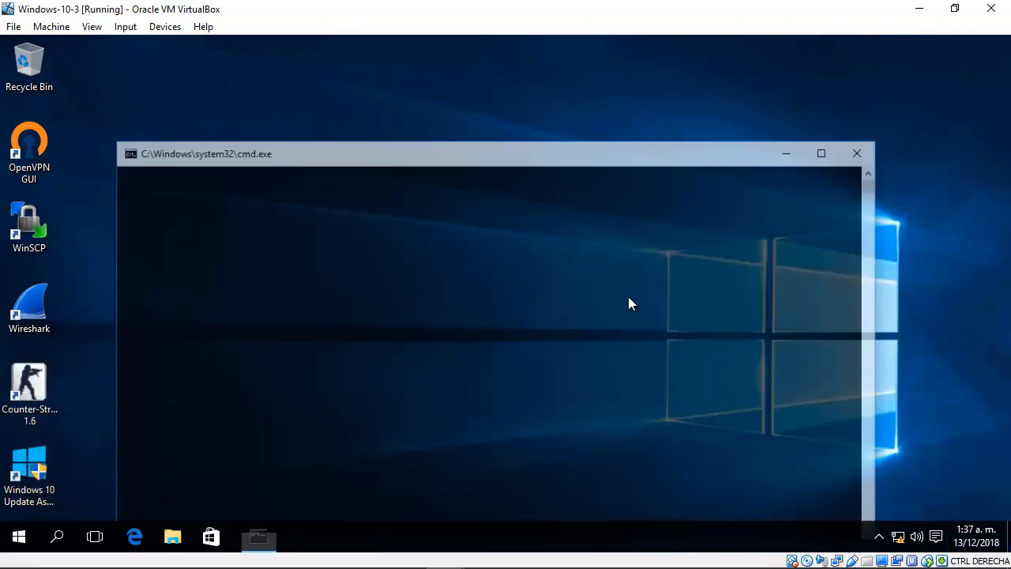
pyautogui.moveTo(508, 158); pyautogui.dragTo(488, 87)
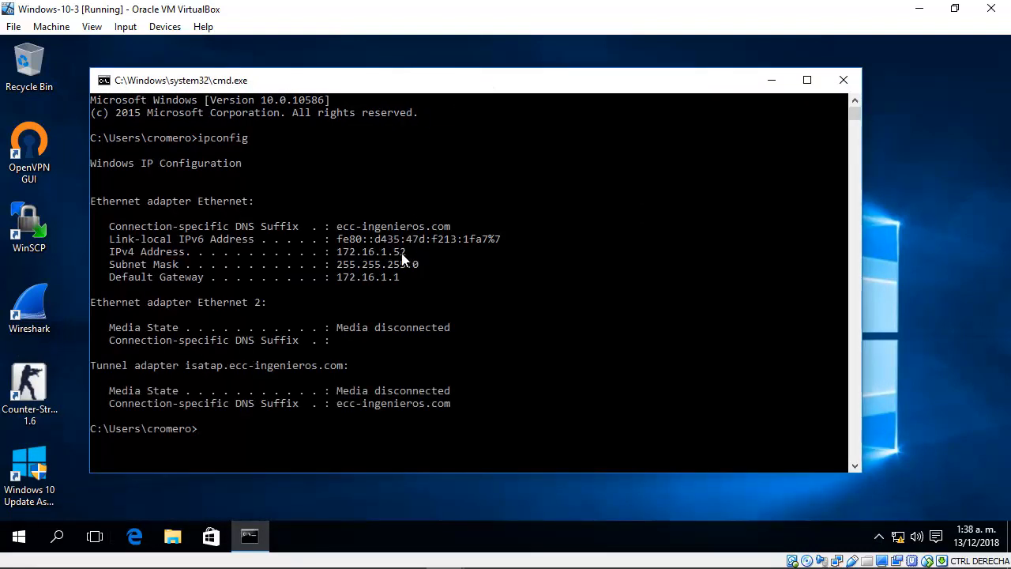
pyautogui.moveTo(403, 254); pyautogui.dragTo(345, 260)
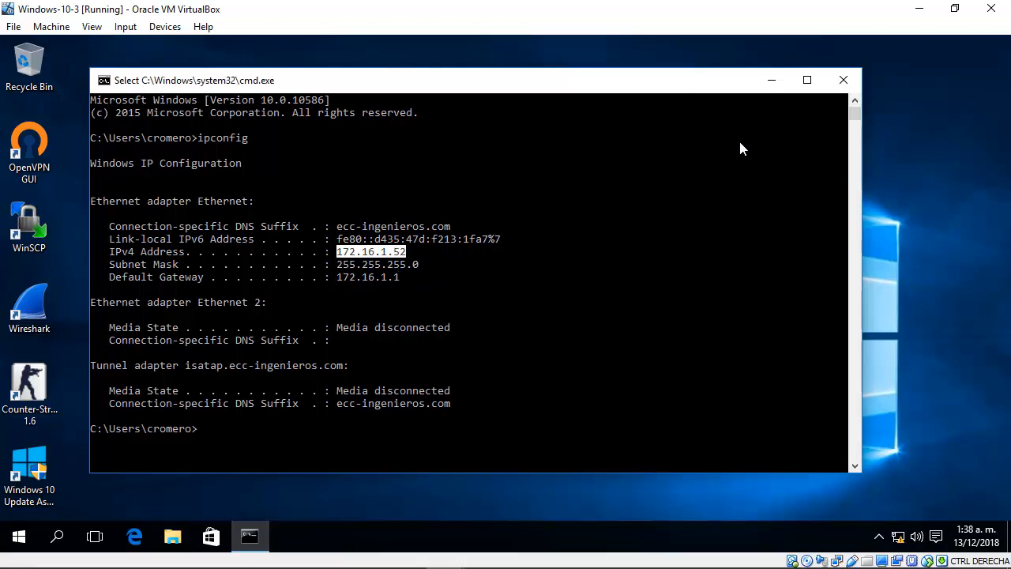
pyautogui.click(919, 8)
# Step: Open the Windows-10-4 virtual machine, sign in to the local account with its password, and allow the PC to be discoverable
pyautogui.moveTo(742, 298); pyautogui.dragTo(559, 378)
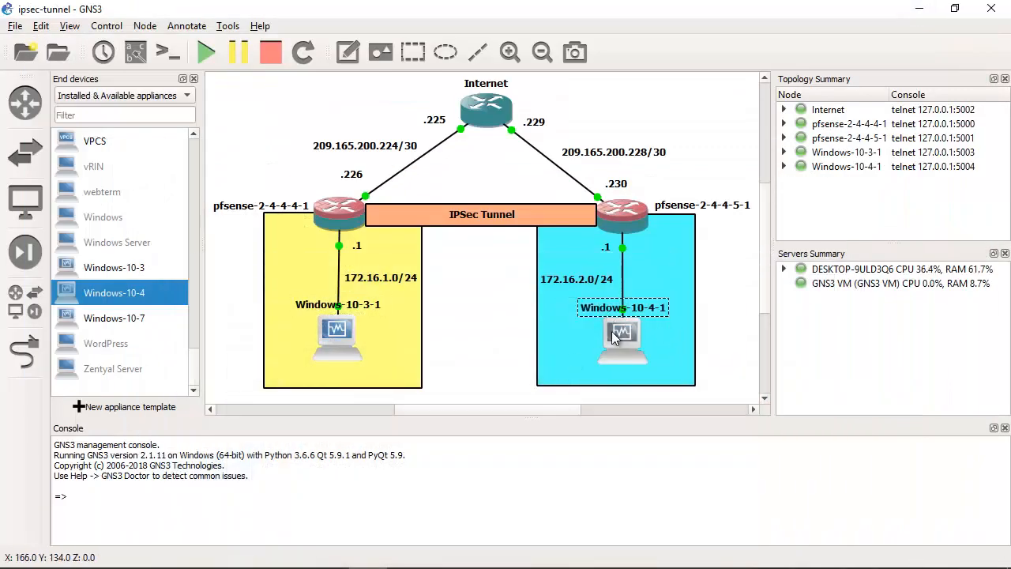
pyautogui.moveTo(455, 565)
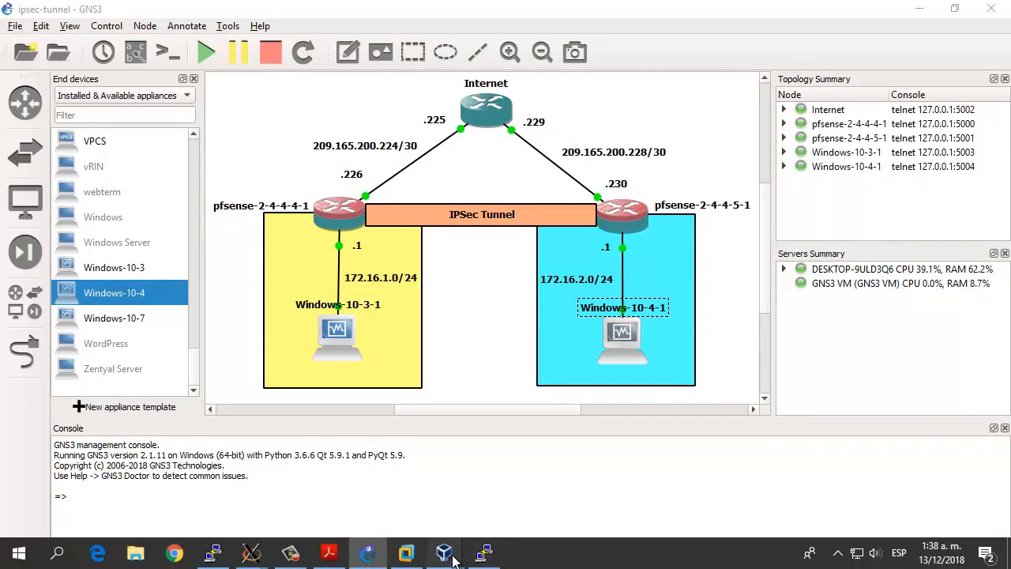
pyautogui.click(672, 498)
pyautogui.moveTo(587, 379); pyautogui.dragTo(468, 50)
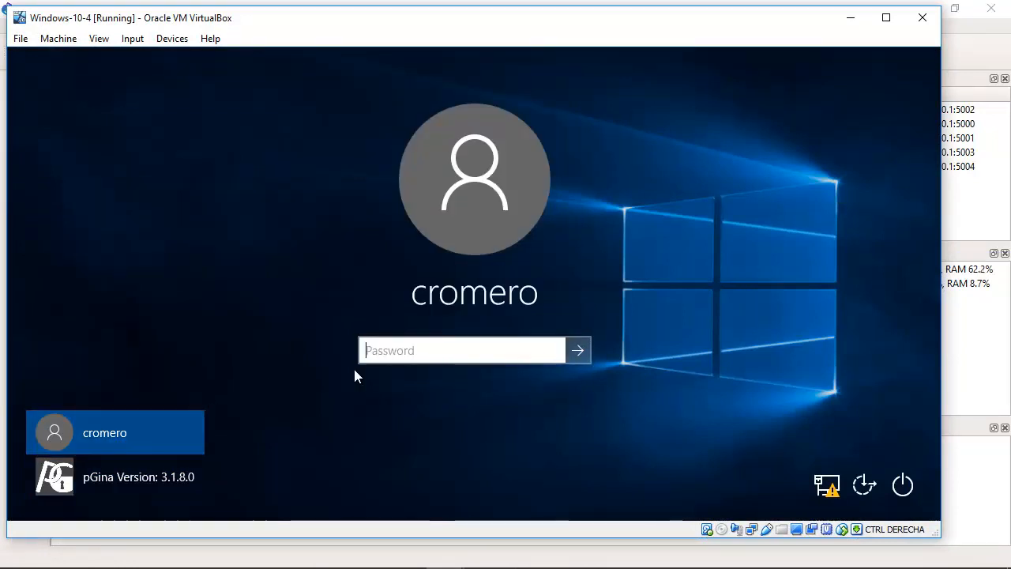
pyautogui.write('•••••••')
pyautogui.press('Return')
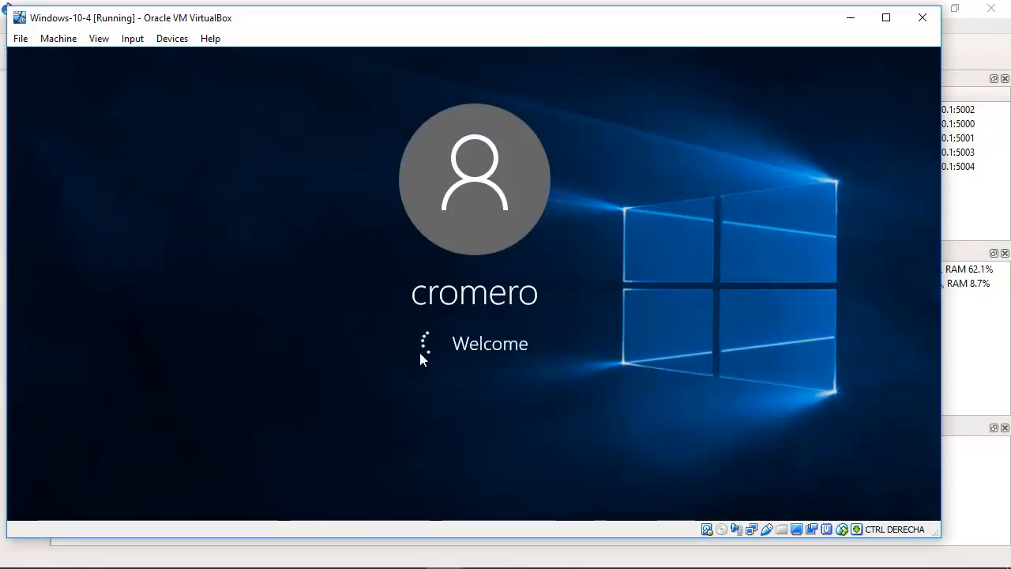
pyautogui.click(886, 18)
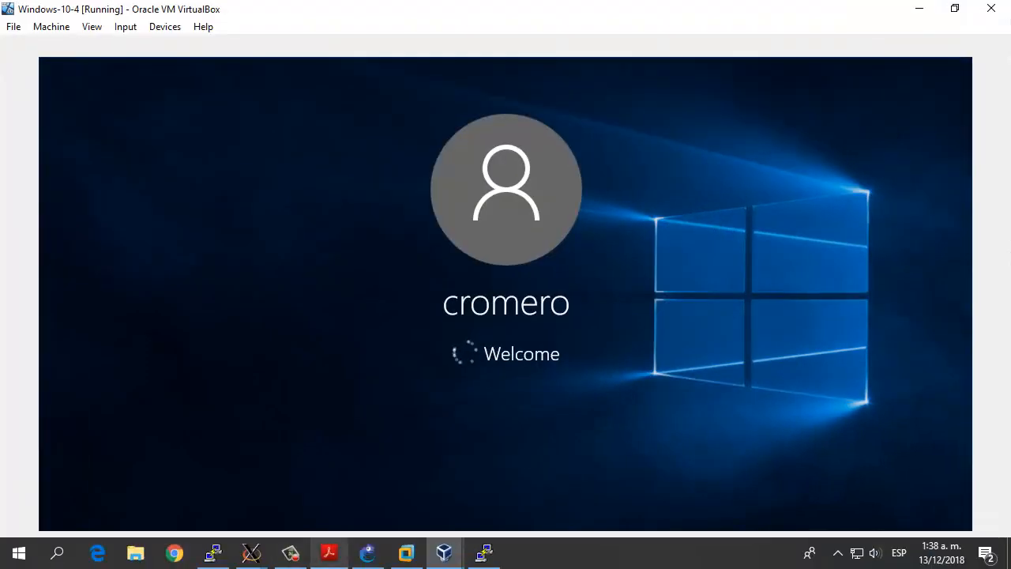
pyautogui.moveTo(444, 553)
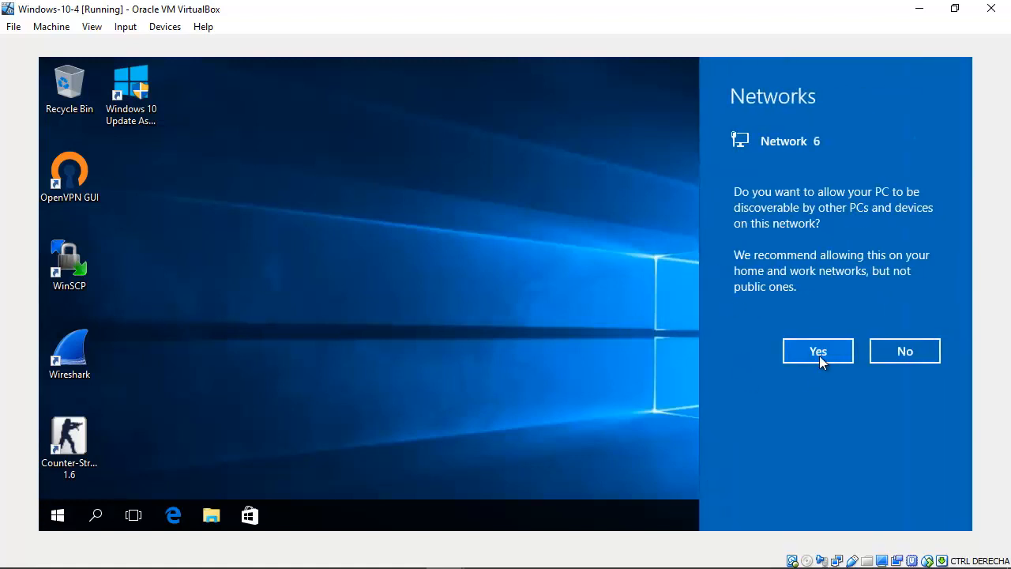
pyautogui.click(821, 356)
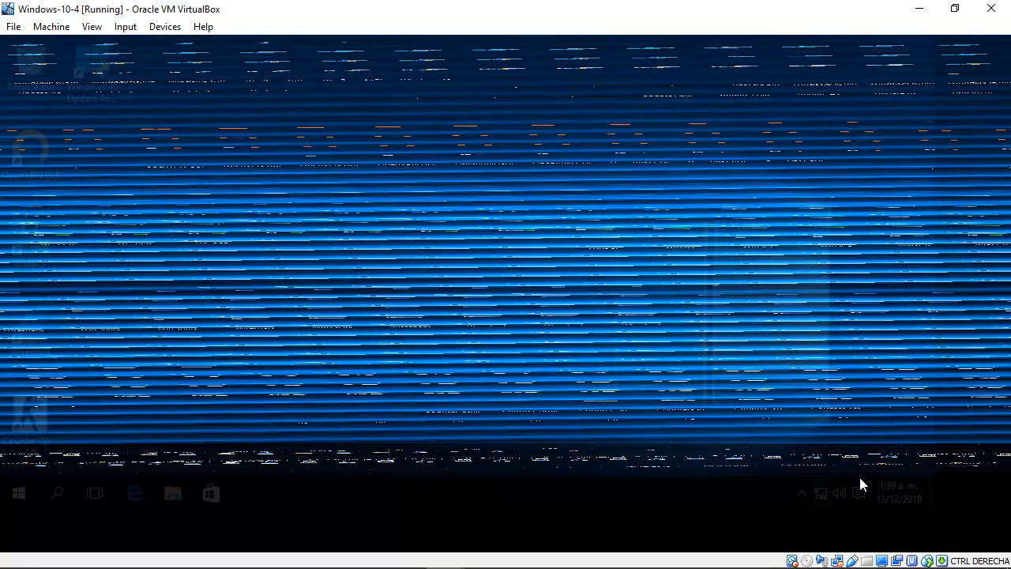
# Step: Check the IP and DNS assignment in the IPv4 properties of Windows-10-4's Ethernet adapter, and close the network windows
pyautogui.rightClick(898, 536)
pyautogui.click(896, 521)
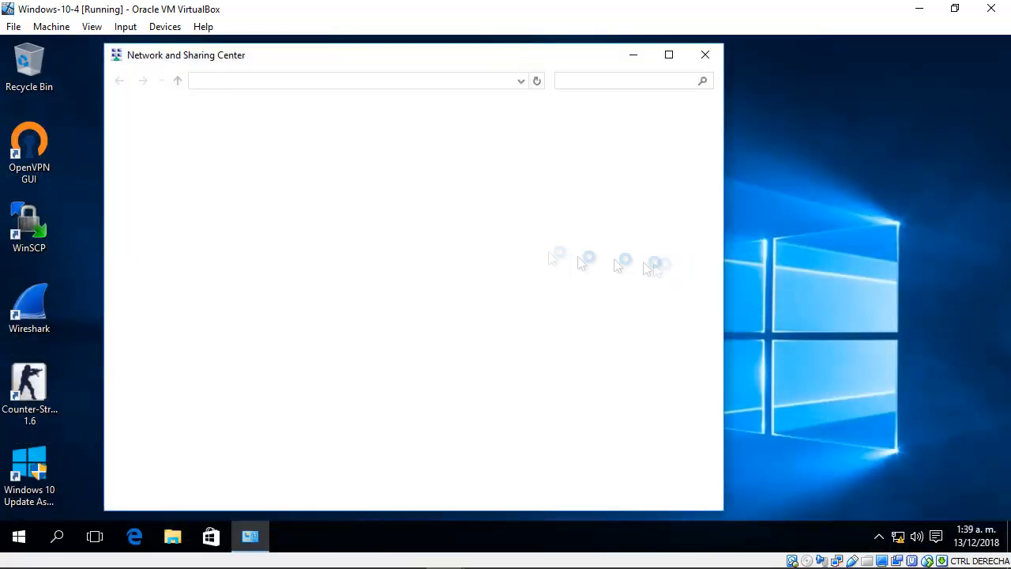
pyautogui.click(204, 139)
pyautogui.rightClick(184, 136)
pyautogui.click(260, 285)
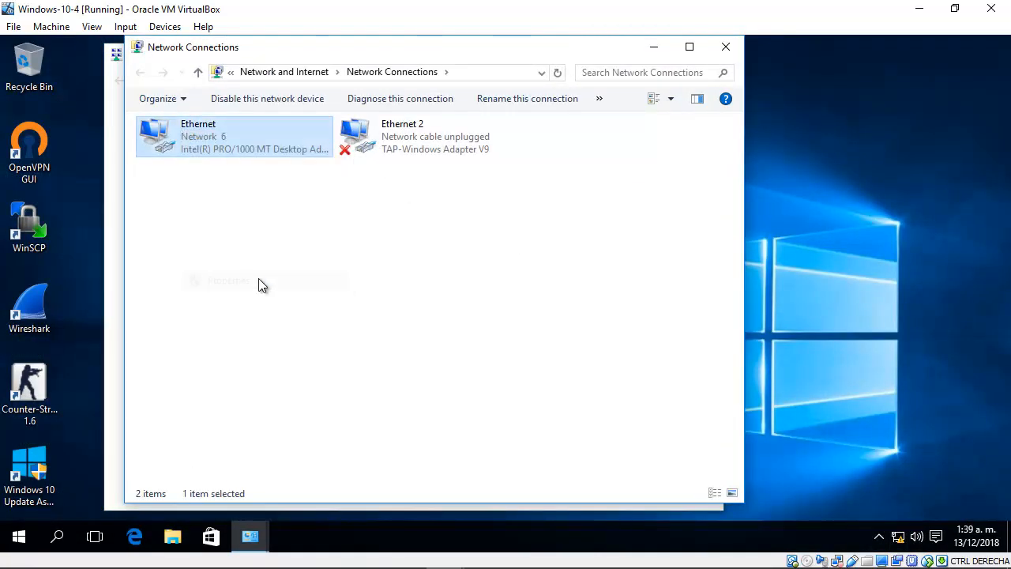
pyautogui.click(322, 308)
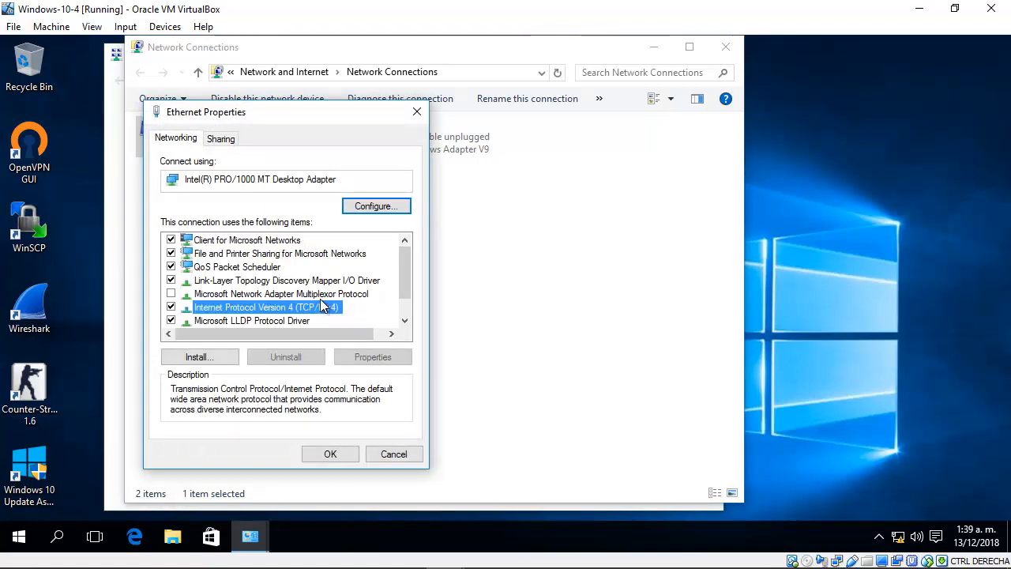
pyautogui.doubleClick(324, 308)
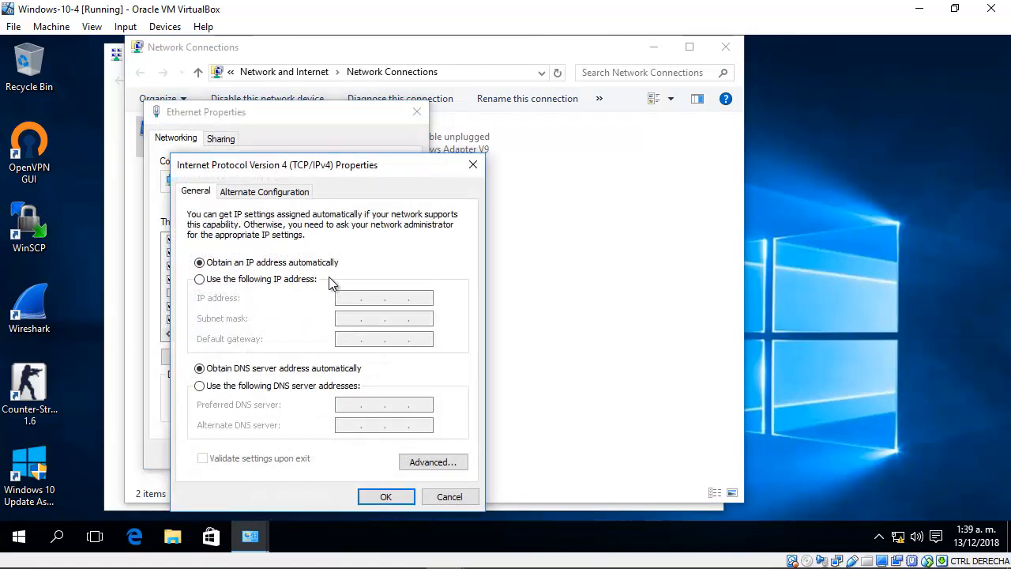
pyautogui.click(385, 496)
pyautogui.press('Return')
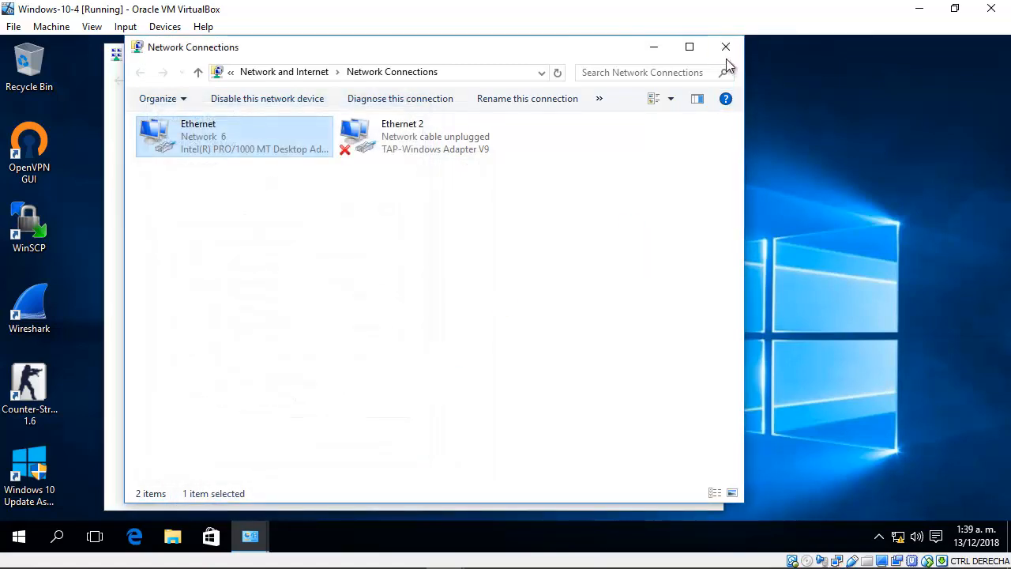
pyautogui.click(726, 47)
pyautogui.click(704, 52)
# Step: Run ipconfig in a Command Prompt on Windows-10-4 and highlight the Ethernet adapter's IPv4 address
pyautogui.click(19, 537)
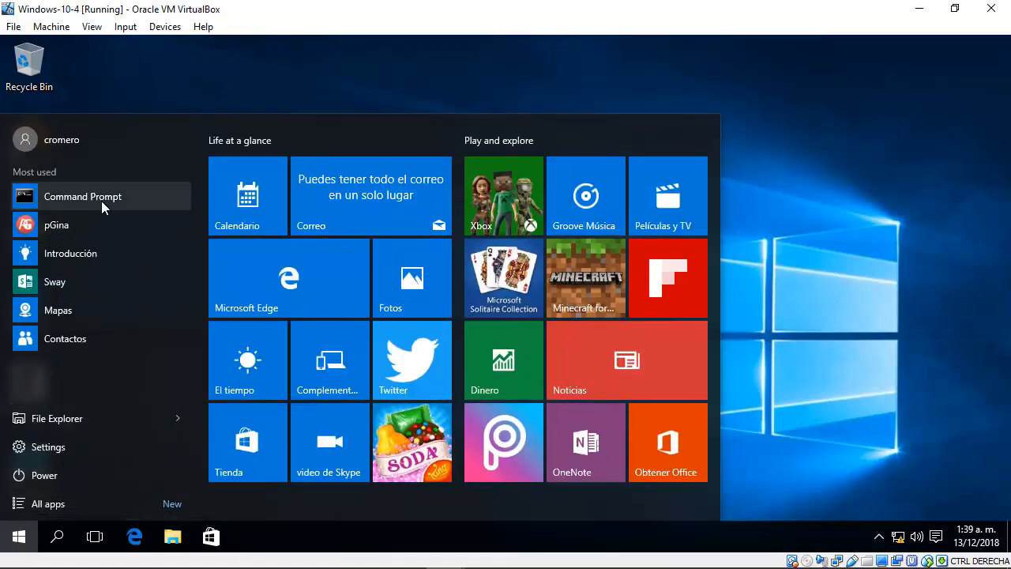
pyautogui.click(101, 200)
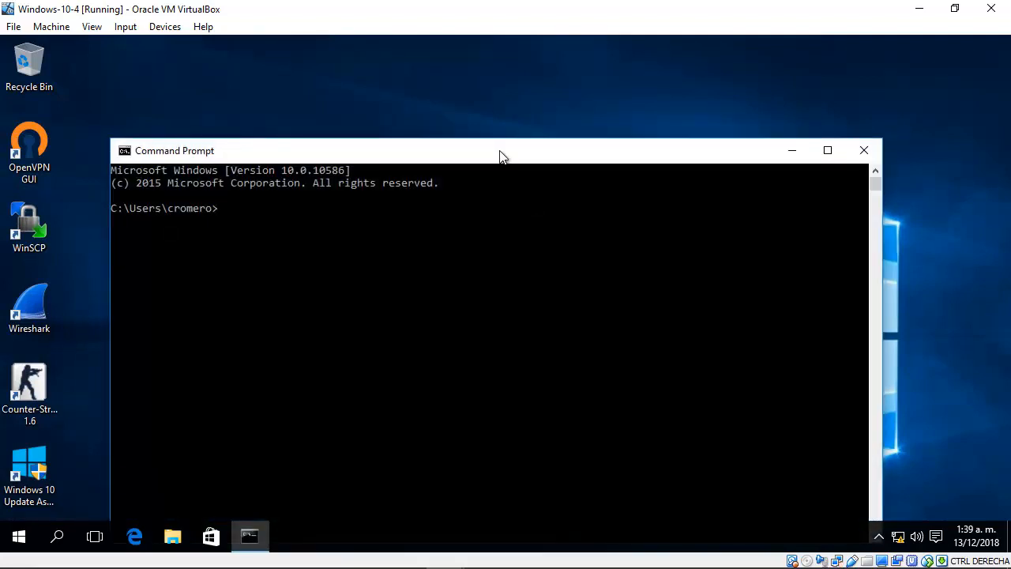
pyautogui.moveTo(501, 156); pyautogui.dragTo(500, 85)
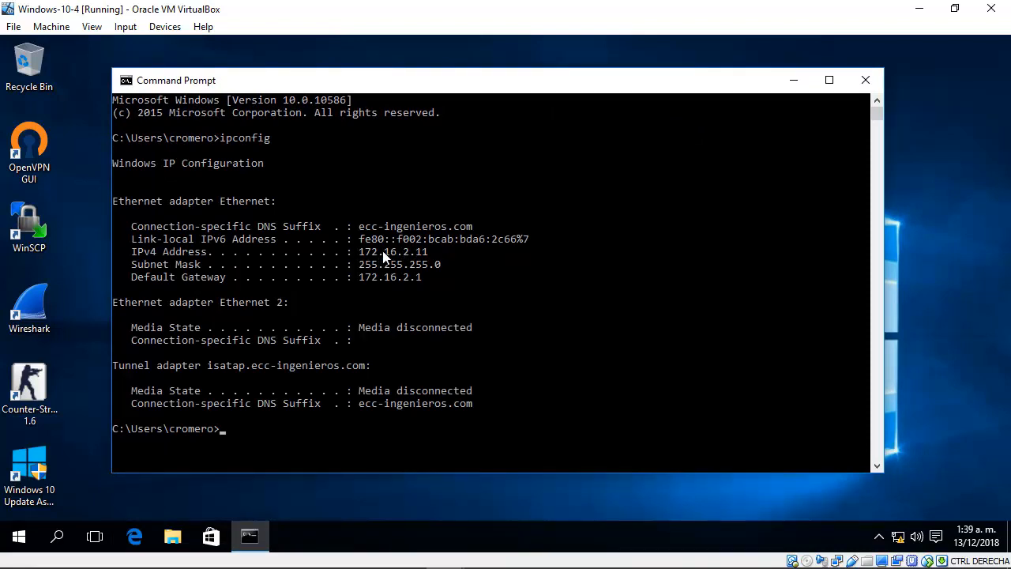
pyautogui.moveTo(360, 253); pyautogui.dragTo(428, 262)
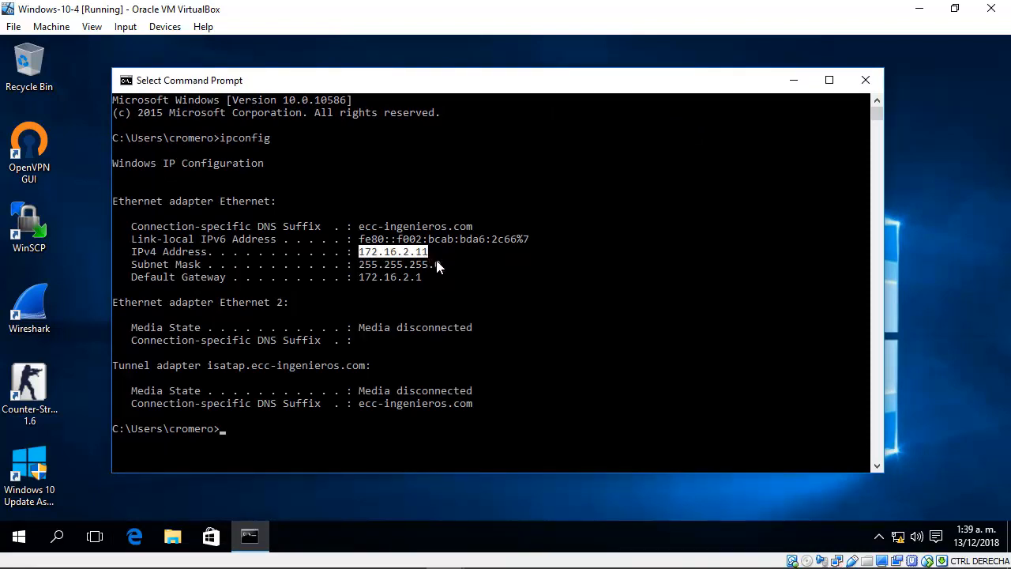
# Step: Minimize the command prompts and both Windows virtual machines to return to the ipsec-tunnel topology in GNS3
pyautogui.click(795, 80)
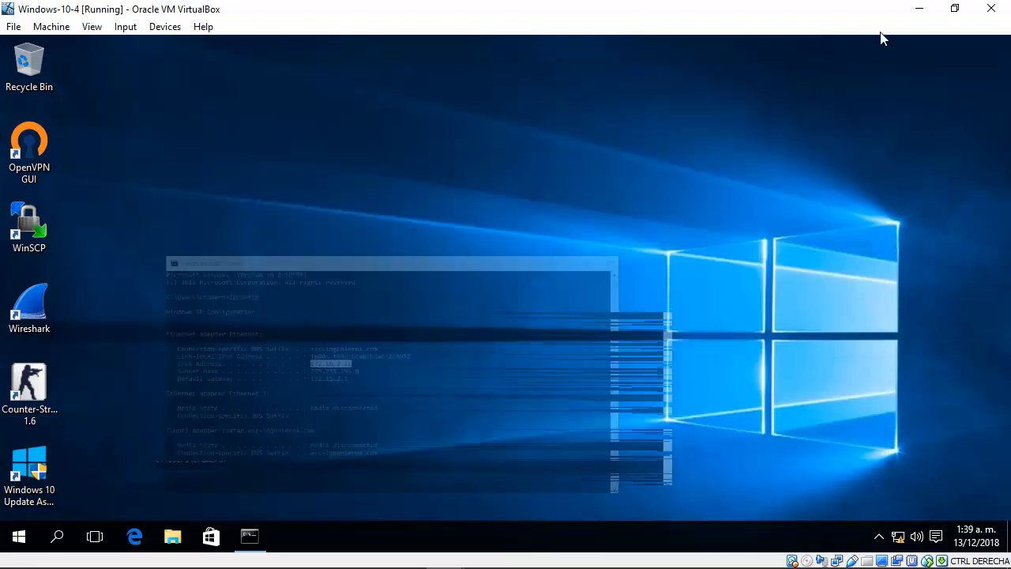
pyautogui.click(919, 8)
pyautogui.click(772, 80)
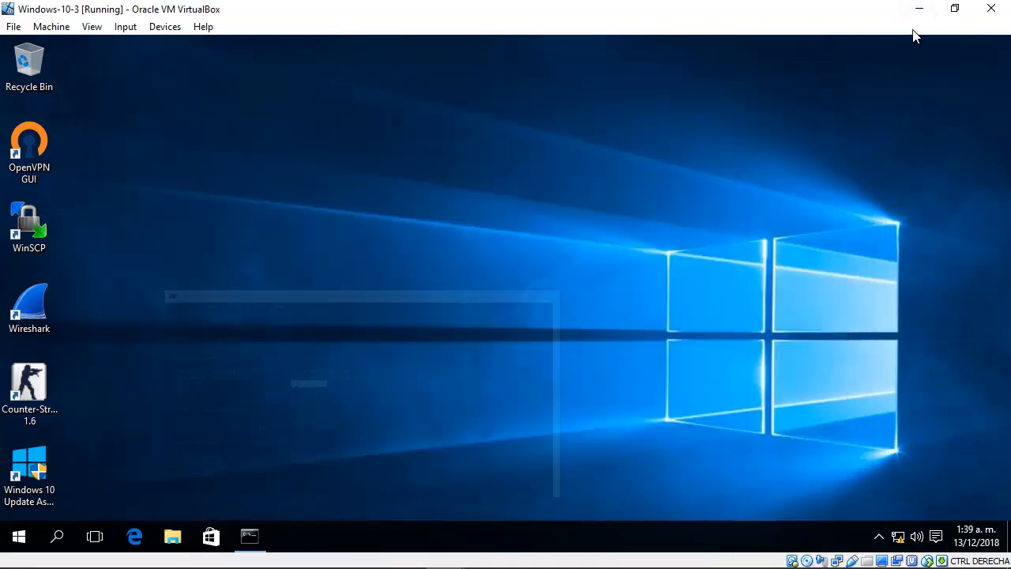
pyautogui.click(919, 9)
pyautogui.click(735, 136)
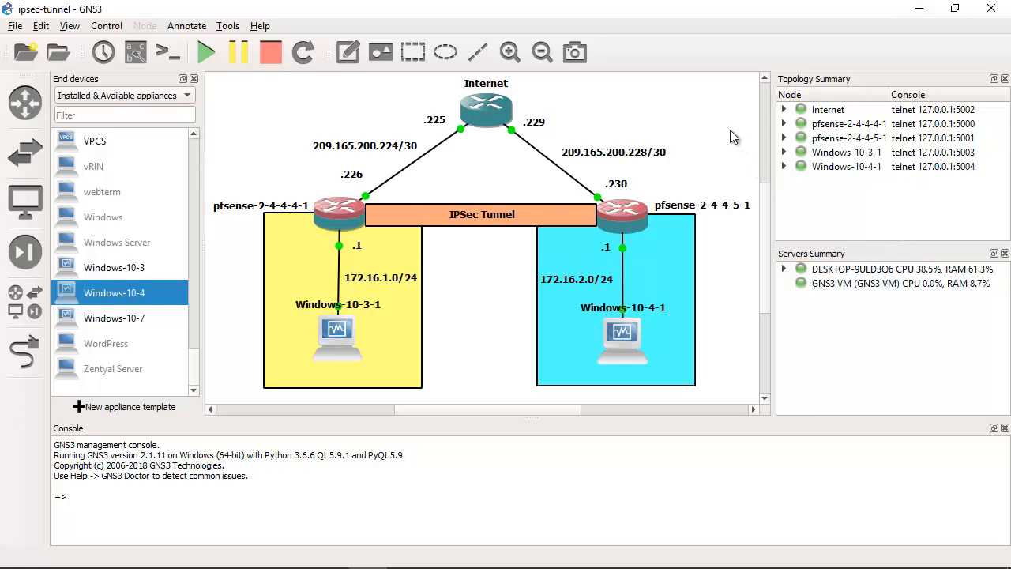
# Step: Add the note ".11" to the topology beside Windows-10-4-1, just outside the blue rectangle
pyautogui.click(350, 56)
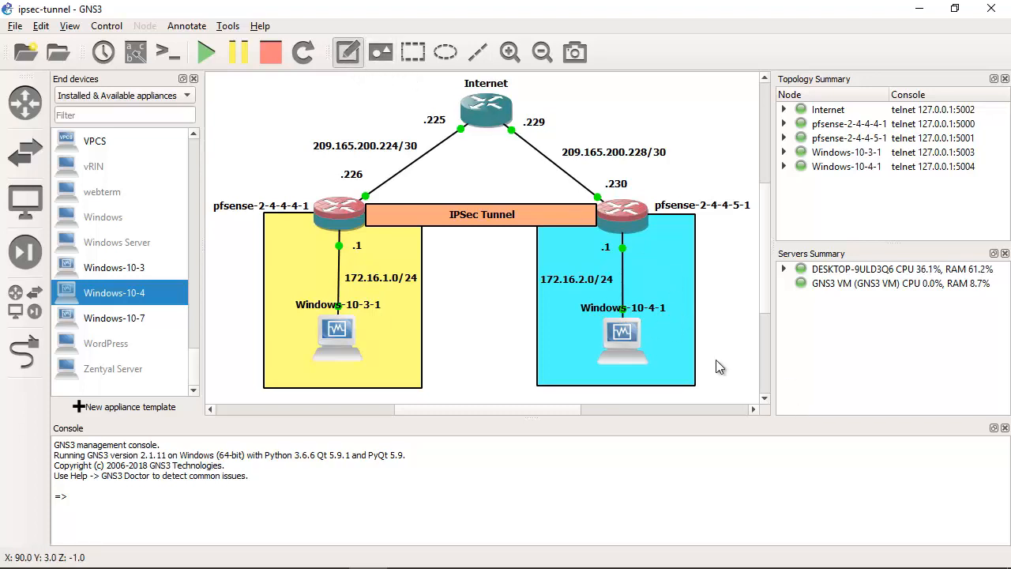
pyautogui.click(718, 331)
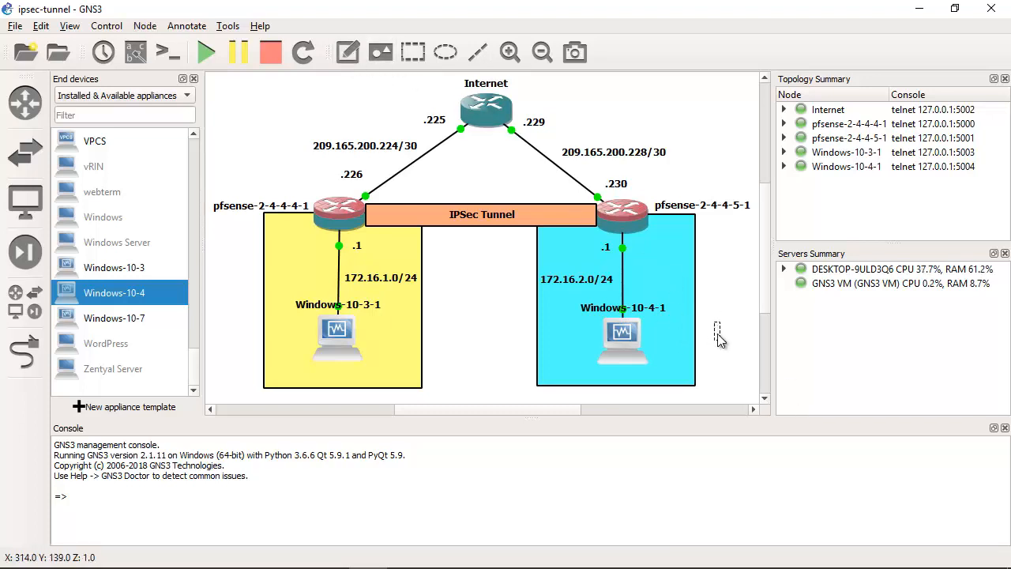
pyautogui.write('.11')
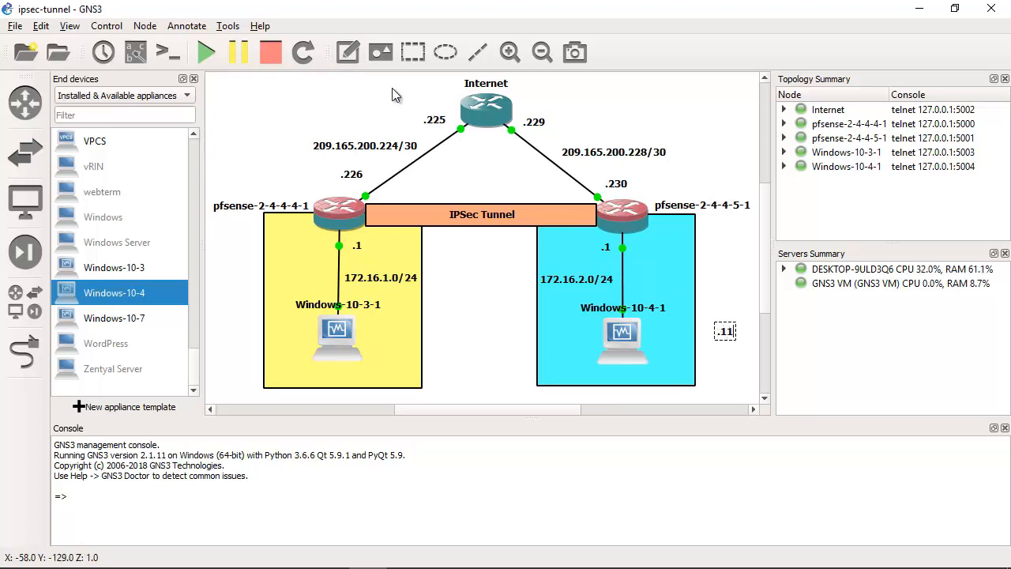
# Step: Add the note ".52" beside Windows-10-3-1 and move the ".11" note inside the blue rectangle, next to Windows-10-4-1
pyautogui.click(348, 52)
pyautogui.click(375, 340)
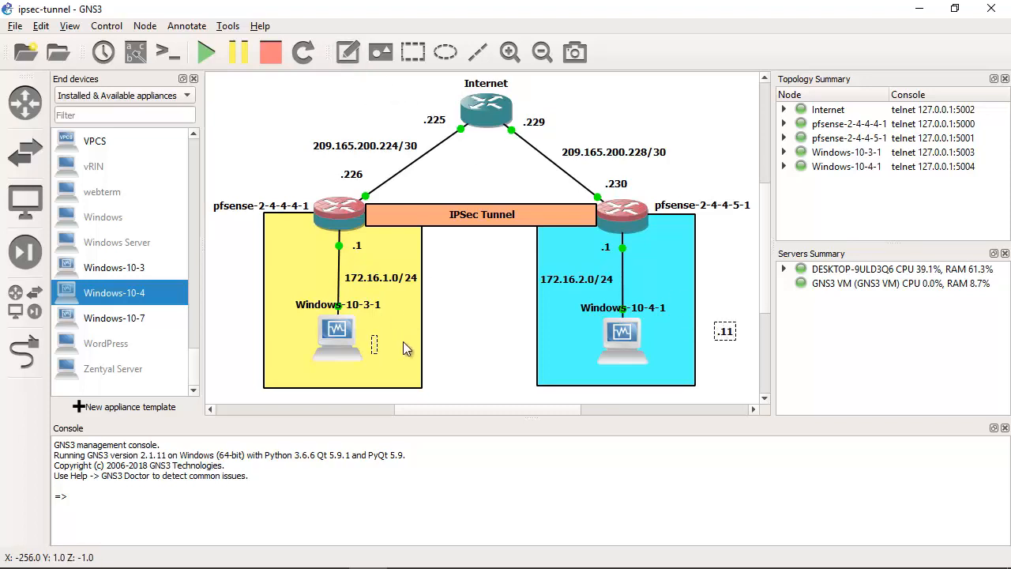
pyautogui.click(486, 308)
pyautogui.moveTo(385, 346); pyautogui.dragTo(375, 333)
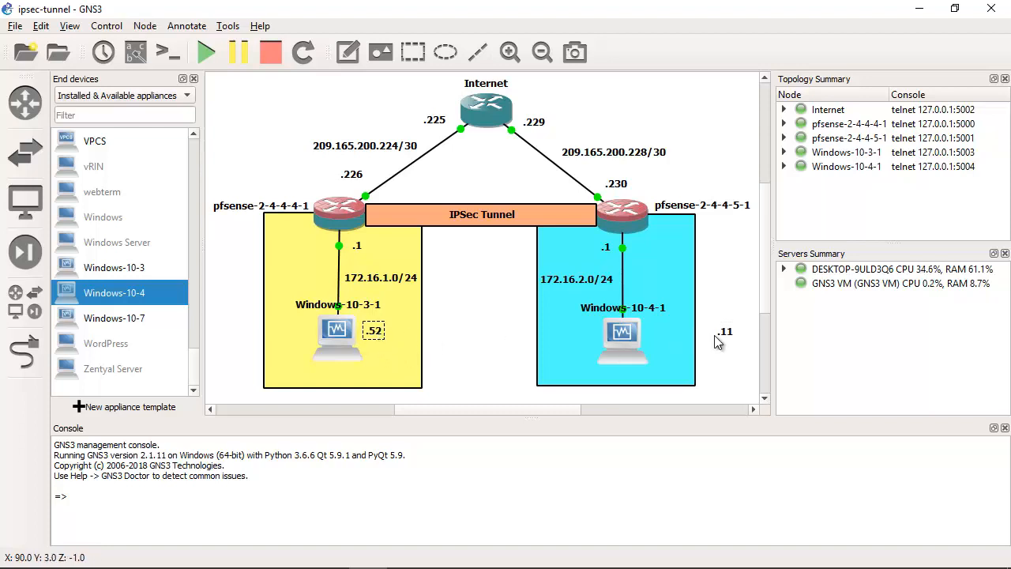
pyautogui.moveTo(721, 337); pyautogui.dragTo(589, 341)
pyautogui.click(720, 286)
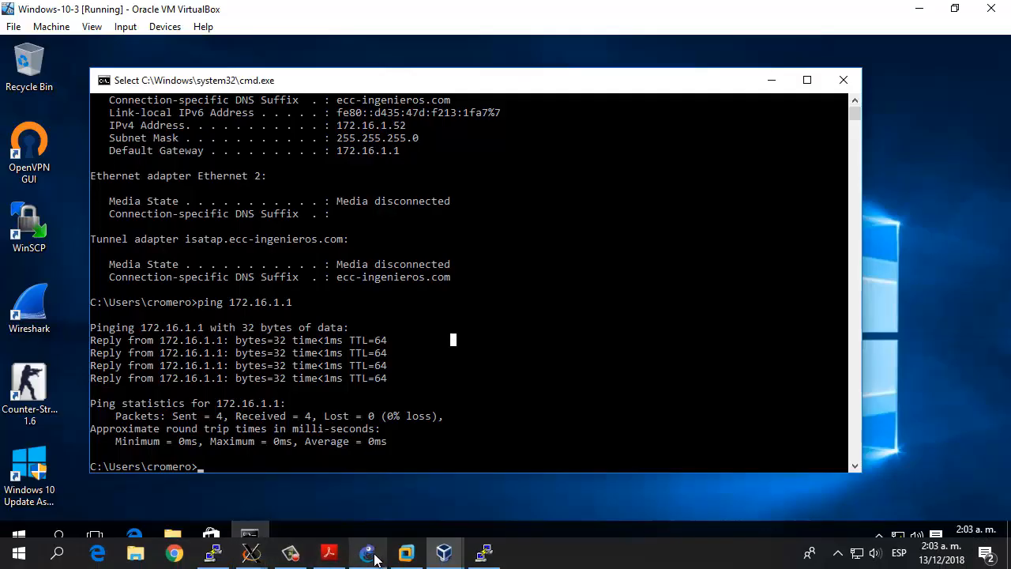
# Step: Switch back to GNS3 and nudge the ".52" and ".11" notes closer to their Windows clients
pyautogui.click(372, 554)
pyautogui.moveTo(377, 333); pyautogui.dragTo(372, 341)
pyautogui.click(591, 342)
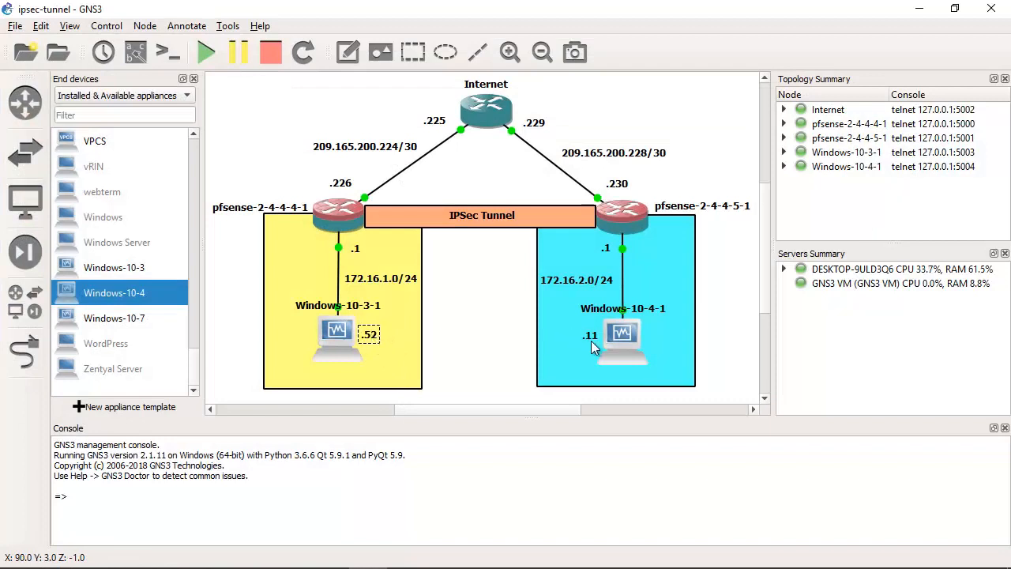
pyautogui.moveTo(589, 334); pyautogui.dragTo(592, 336)
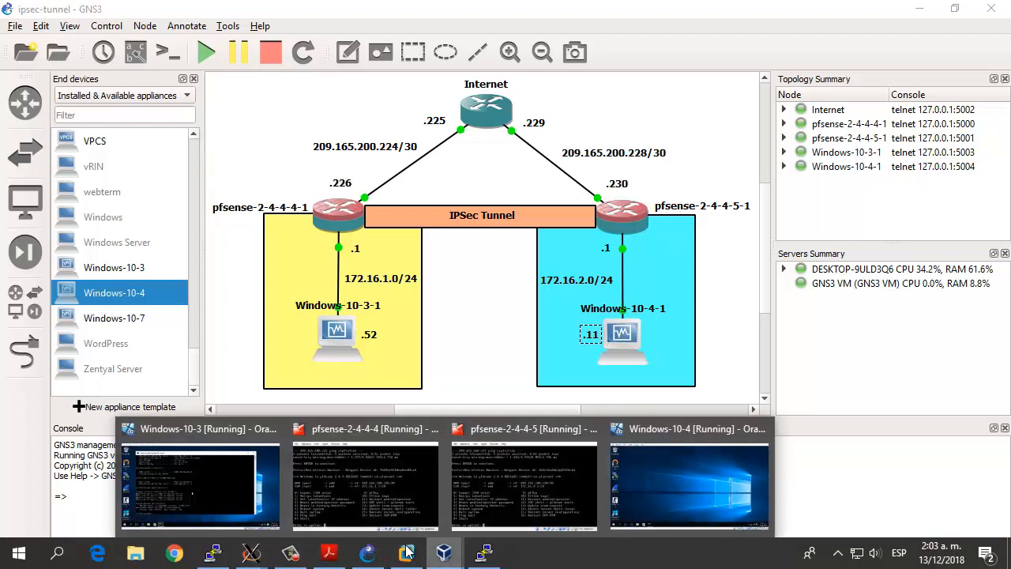
# Step: Ping 172.16.2.11 from the Command Prompt on Windows-10-3 and highlight the ping replies
pyautogui.moveTo(444, 551)
pyautogui.click(220, 496)
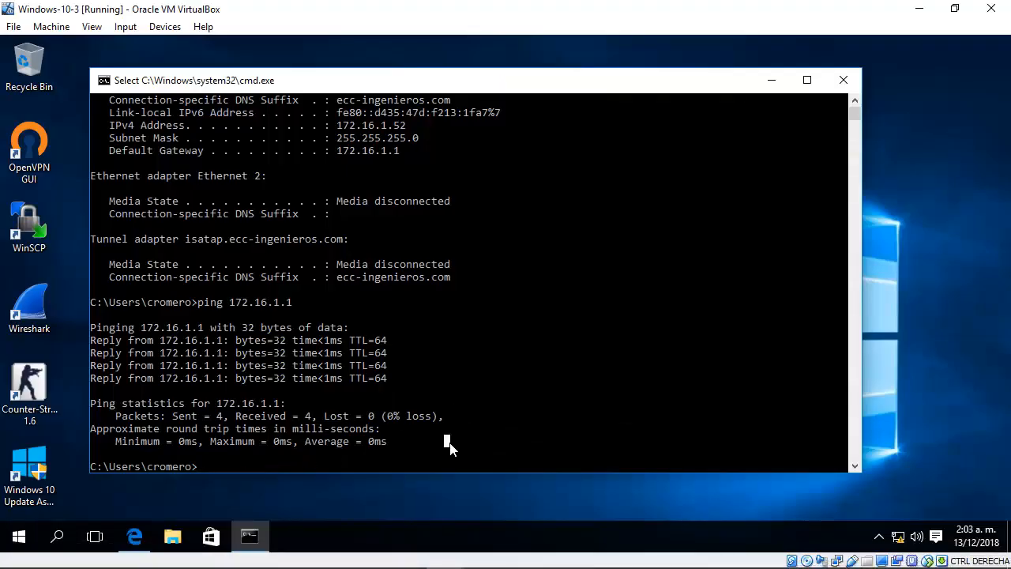
pyautogui.write('ping 1')
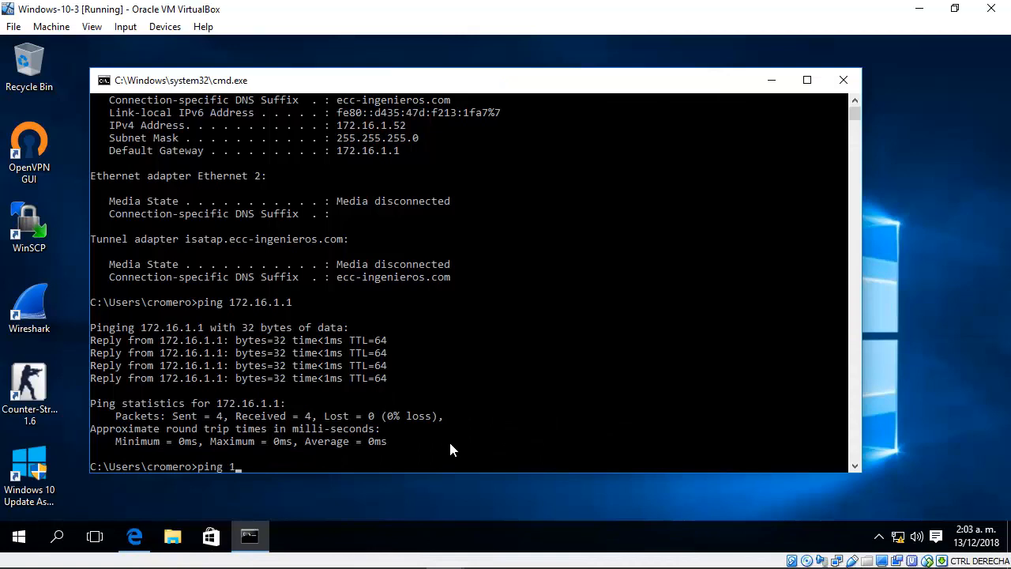
pyautogui.write('2.11')
pyautogui.press('Return')
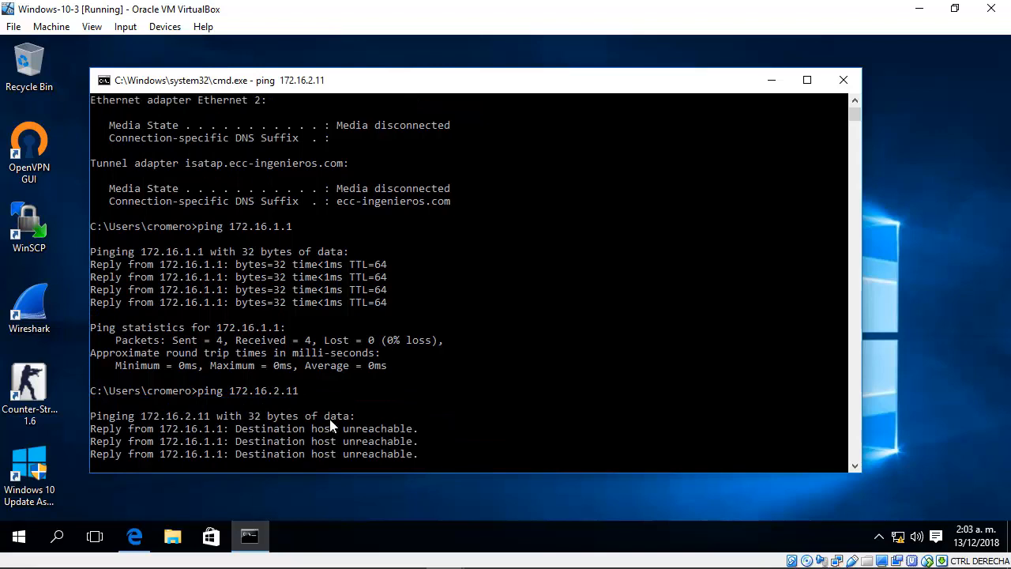
pyautogui.moveTo(408, 410); pyautogui.dragTo(186, 341)
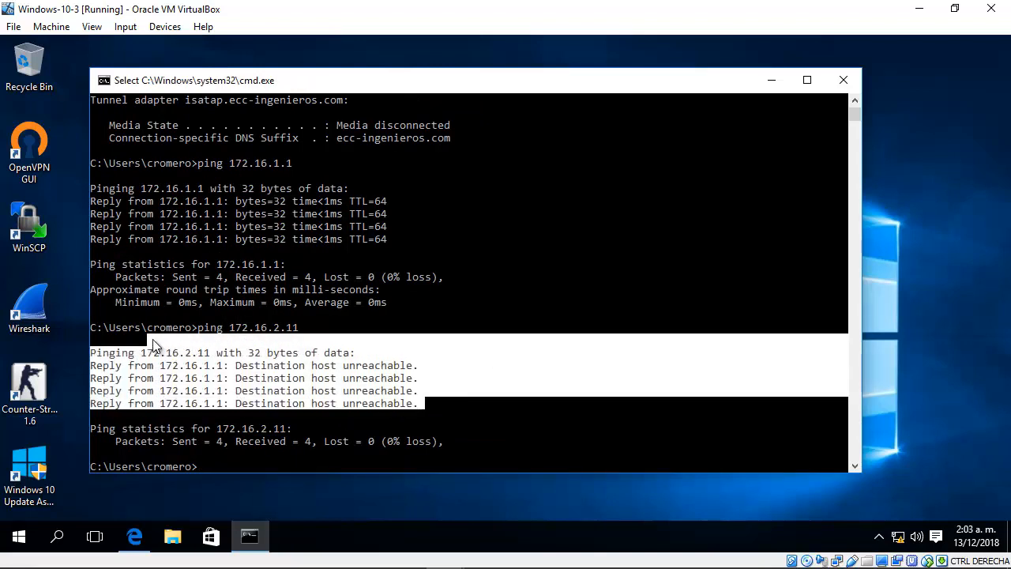
pyautogui.click(232, 341)
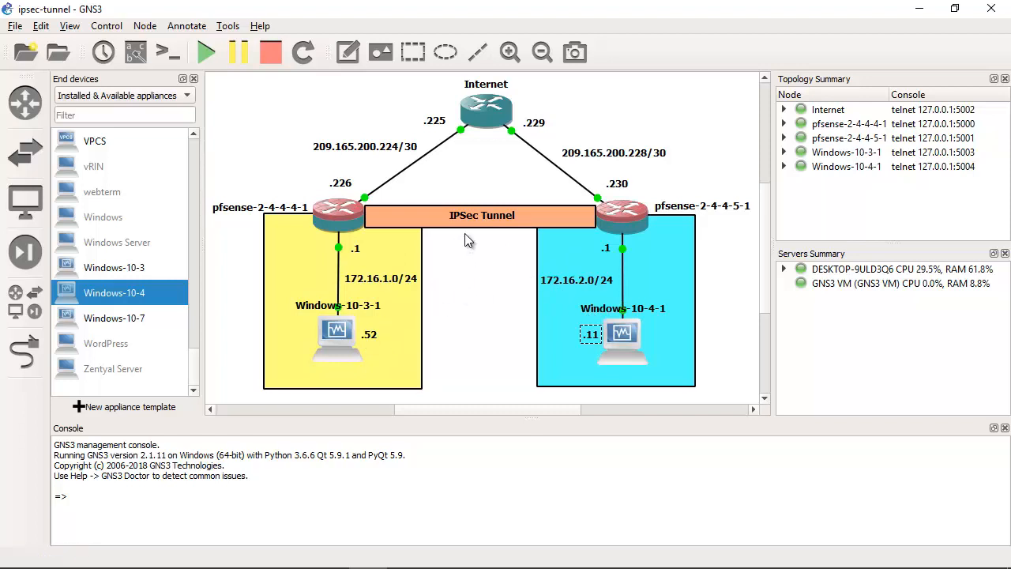
# Step: In the GNS3 topology, select Windows-10-3-1 with its ".52" note, and then pfsense-2-4-4-4-1, to trace the client's gateway
pyautogui.moveTo(444, 554)
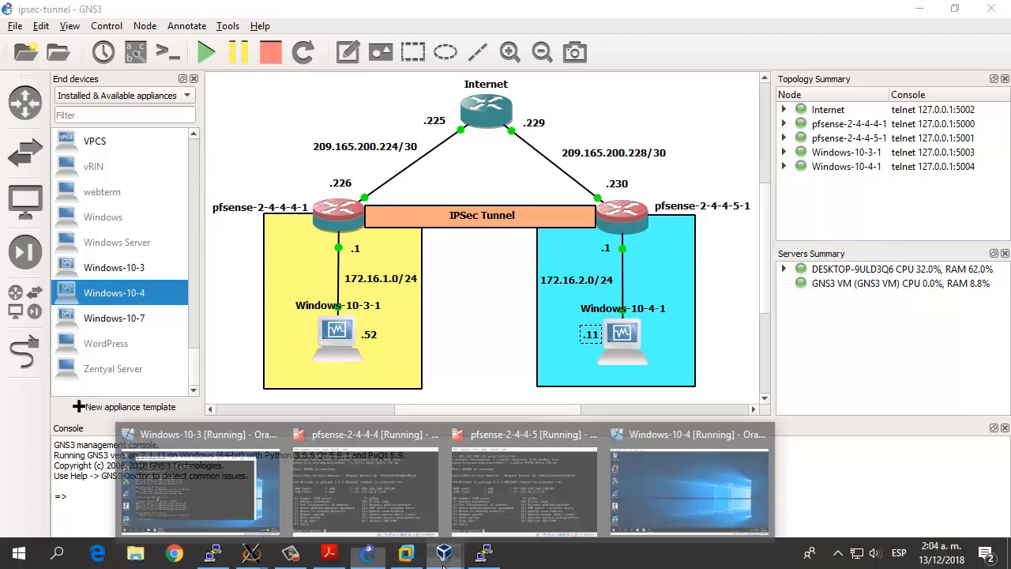
pyautogui.click(260, 517)
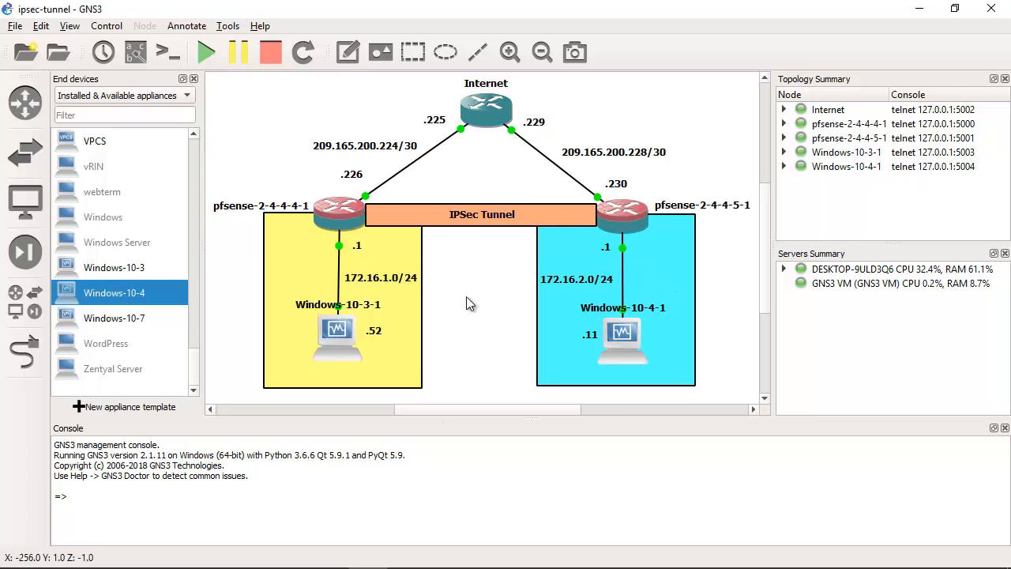
pyautogui.moveTo(471, 296); pyautogui.dragTo(247, 381)
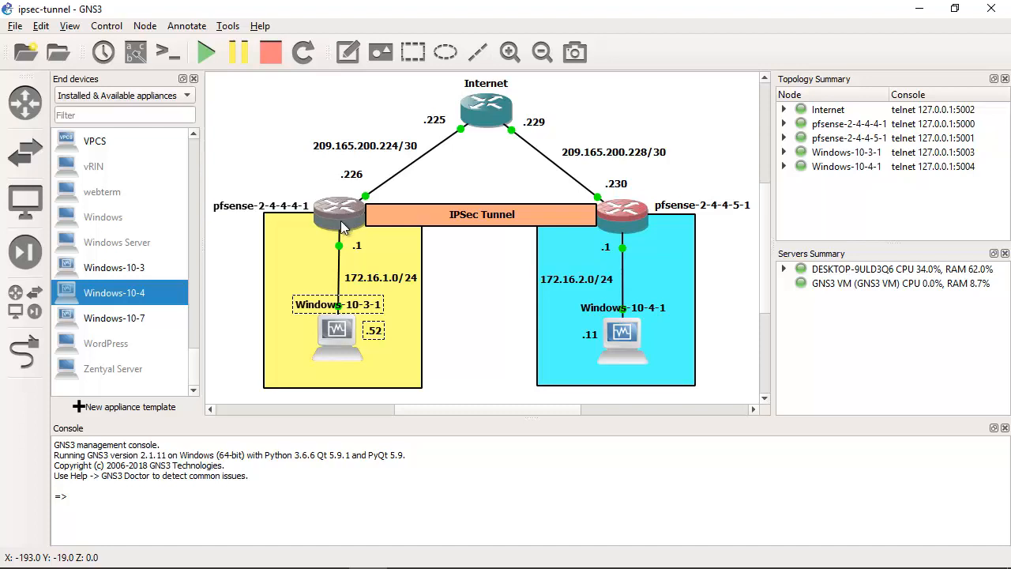
pyautogui.moveTo(312, 168); pyautogui.dragTo(372, 256)
# Step: Switch to the Windows-10-3 virtual machine, open Microsoft Edge and maximize its window
pyautogui.click(444, 553)
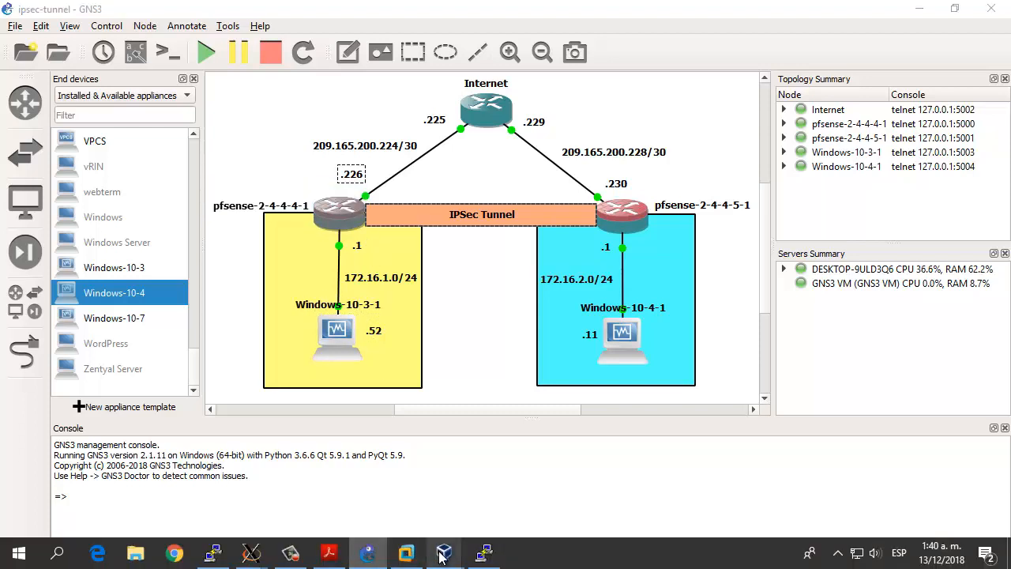
pyautogui.click(243, 496)
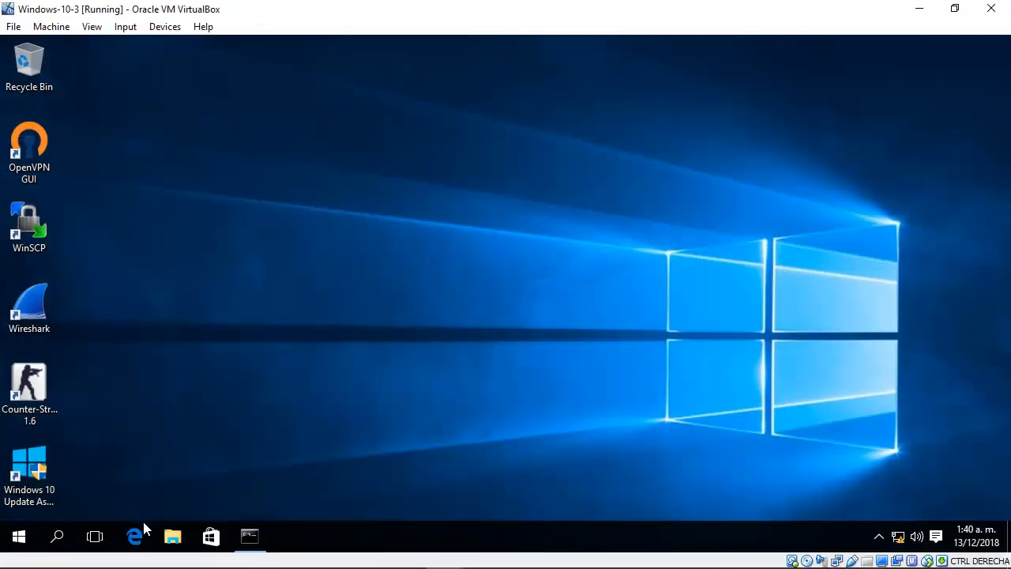
pyautogui.click(136, 537)
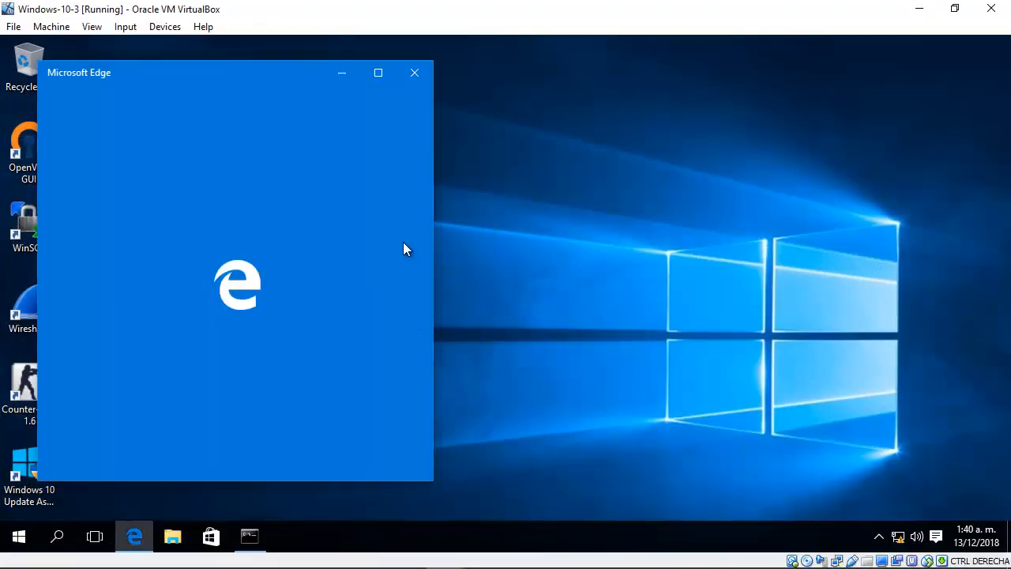
pyautogui.click(377, 73)
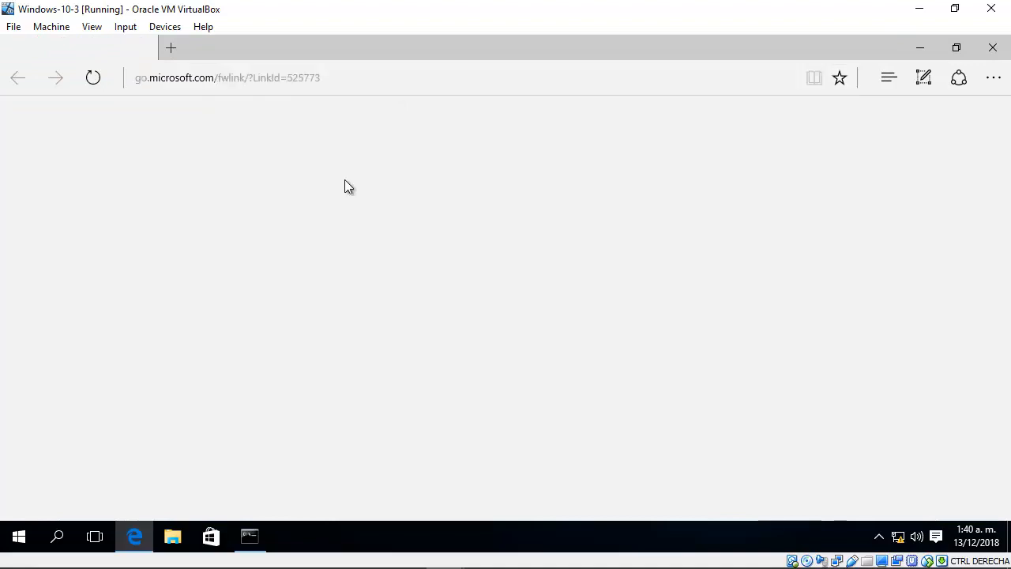
# Step: Ping the gateway 172.16.1.1 from the Command Prompt on Windows-10-3 and minimize the prompt
pyautogui.click(251, 531)
pyautogui.click(409, 381)
pyautogui.write('p')
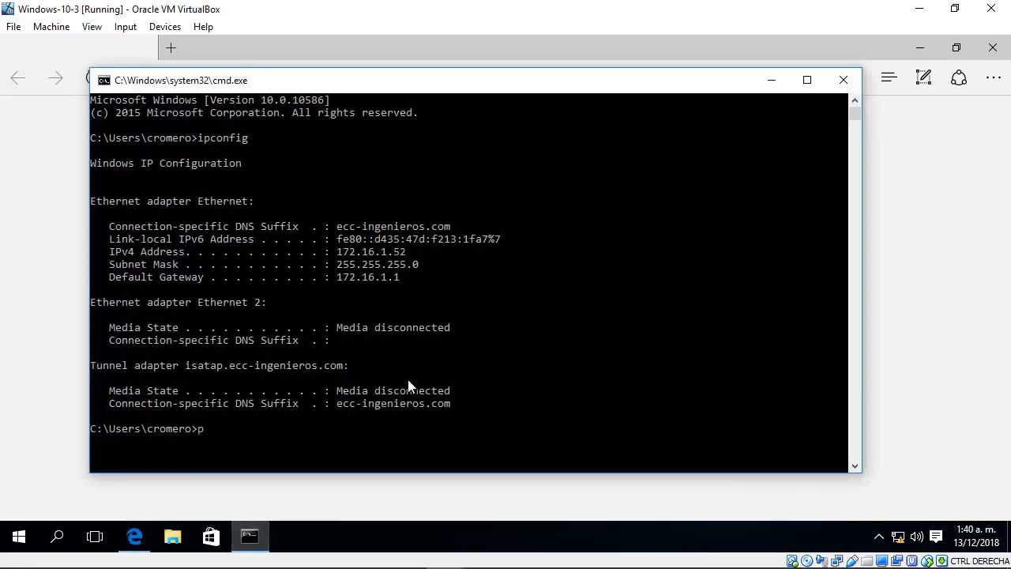
pyautogui.write('ing 172.16.1.1')
pyautogui.press('Return')
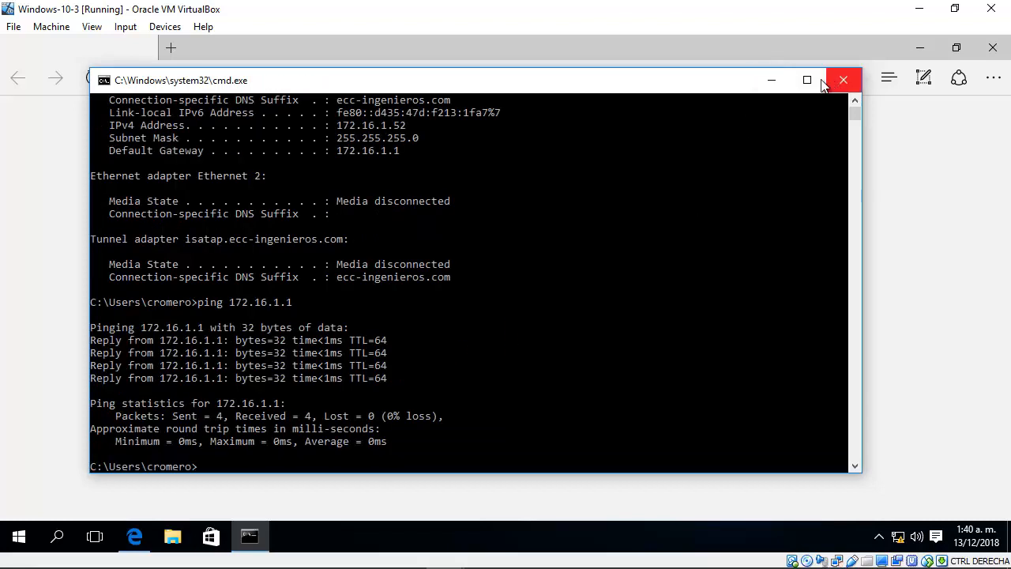
pyautogui.click(772, 81)
# Step: Try to load the pfSense web interface at 172.16.1.1 in the current Edge tab
pyautogui.click(368, 75)
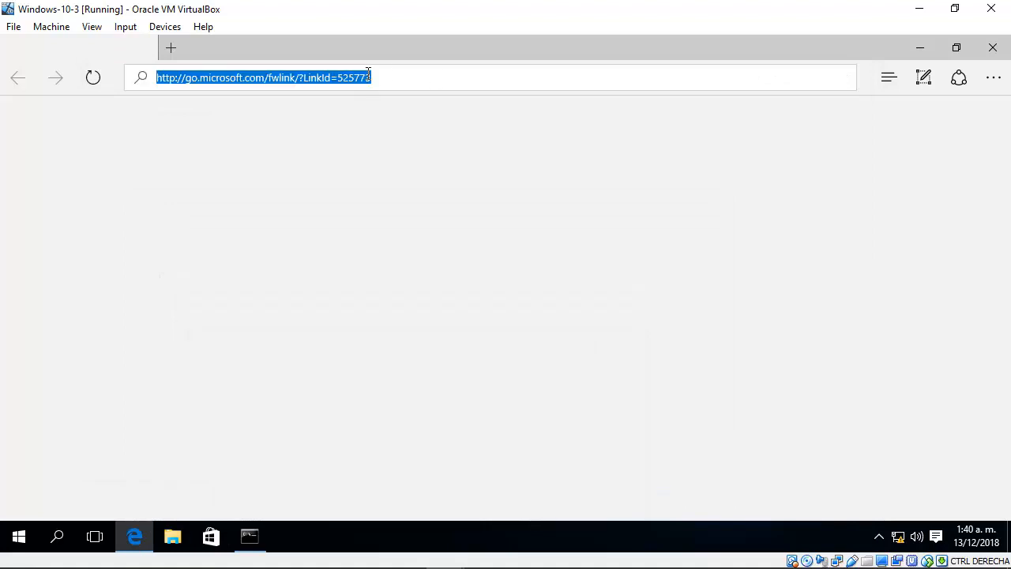
pyautogui.write('172.16.1.')
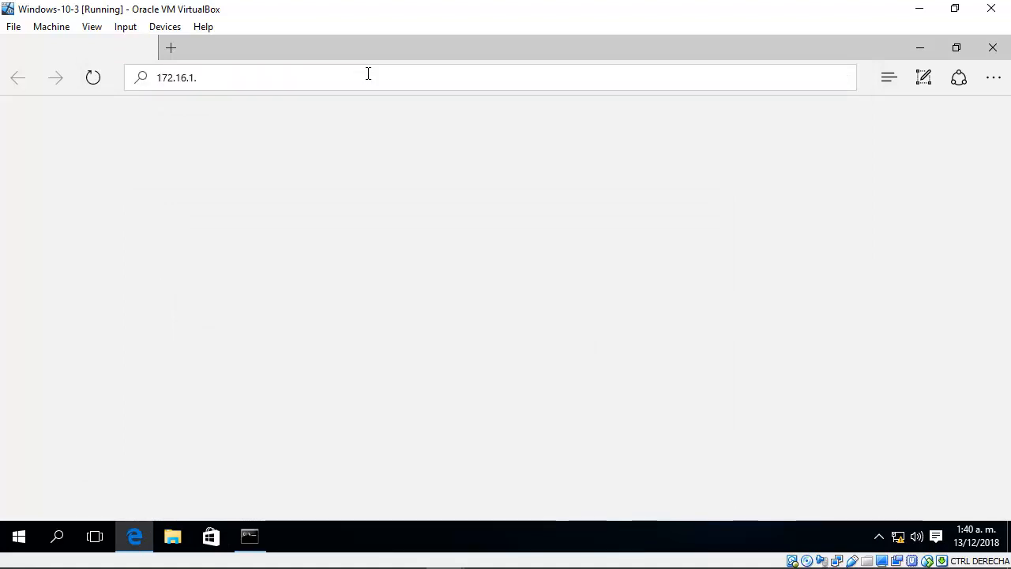
pyautogui.write('1')
pyautogui.press('Return')
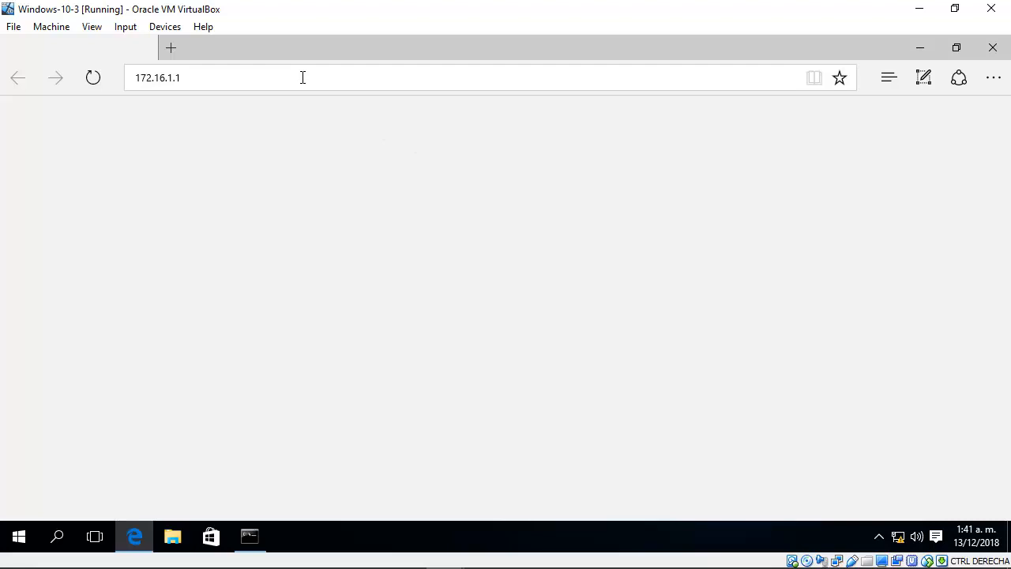
pyautogui.click(302, 77)
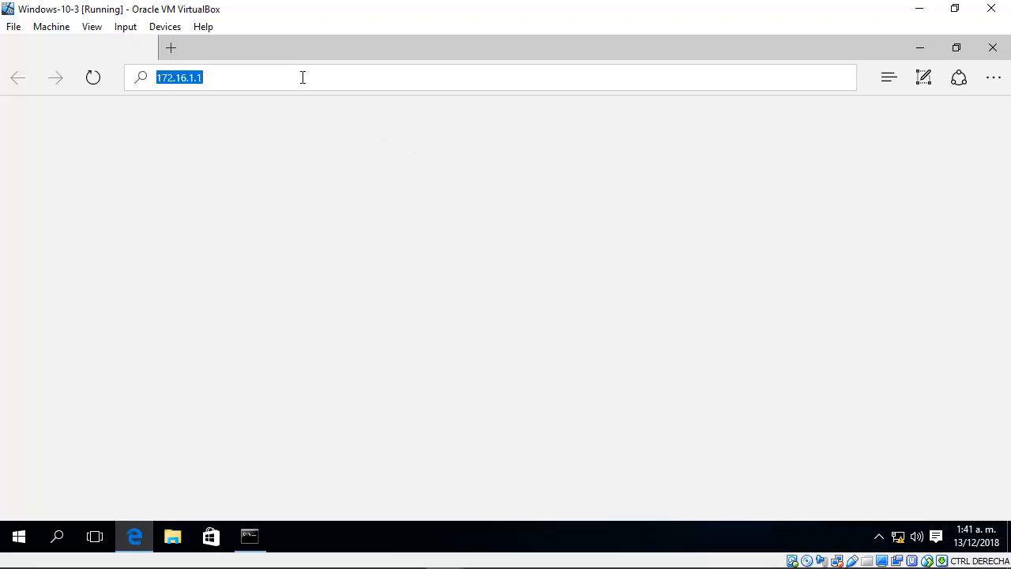
pyautogui.click(254, 77)
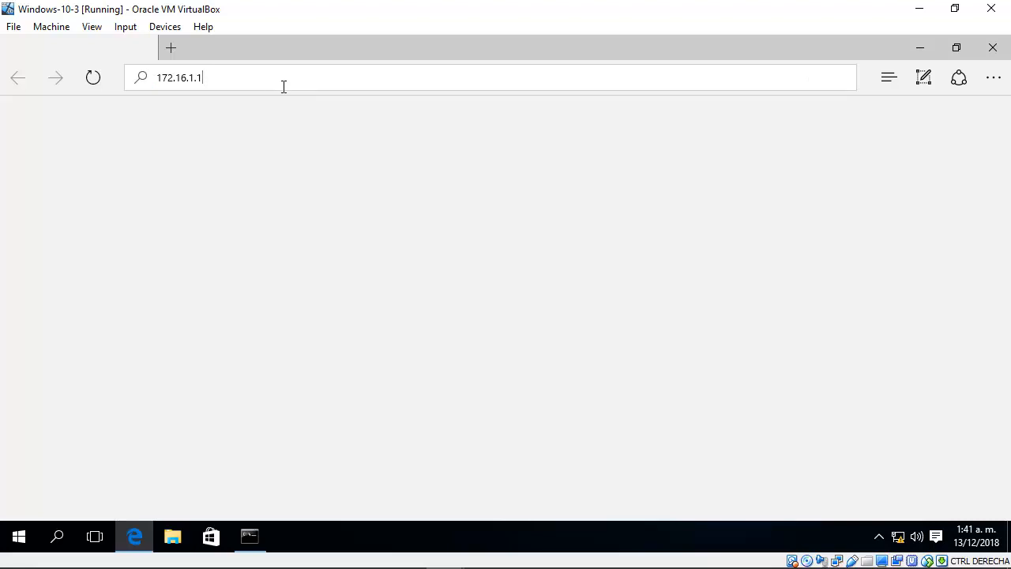
# Step: Open 172.16.1.1 in a new Edge tab and continue past the security certificate warning to the pfSense login page
pyautogui.click(171, 48)
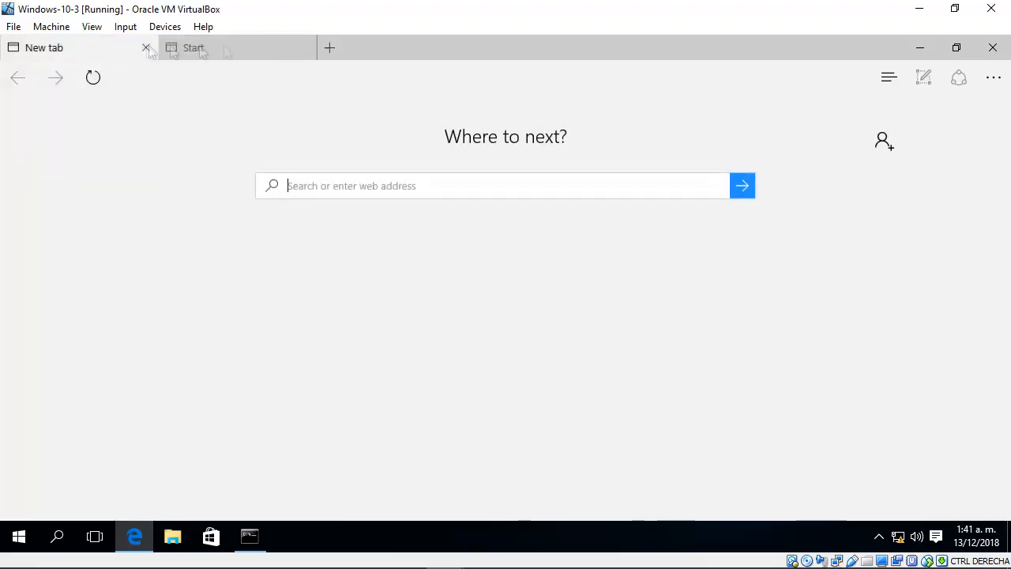
pyautogui.click(266, 76)
pyautogui.write('172.16')
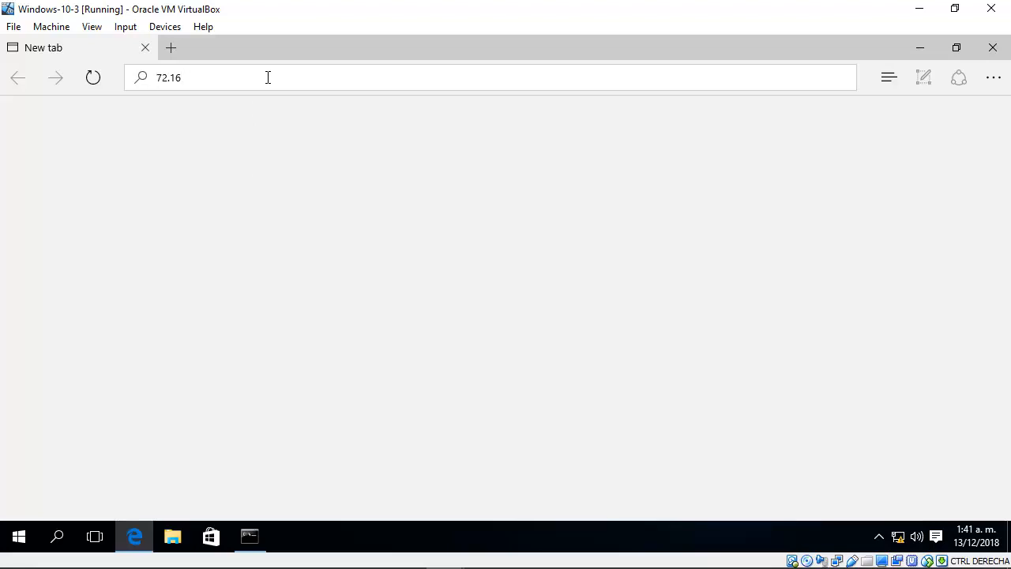
pyautogui.write('1')
pyautogui.press('Right')
pyautogui.press('Right')
pyautogui.press('Right')
pyautogui.write('.1.1')
pyautogui.press('Return')
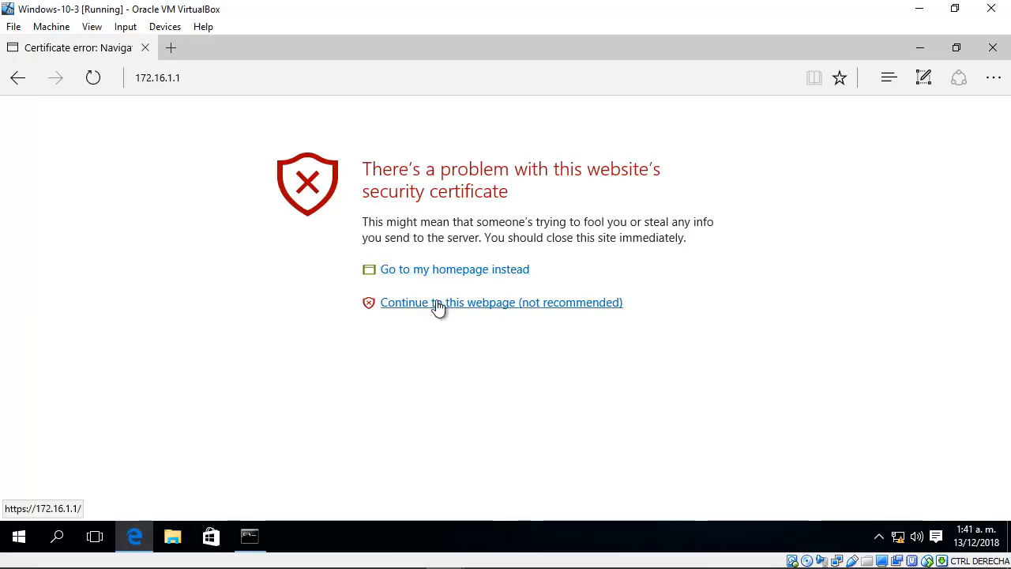
pyautogui.click(441, 303)
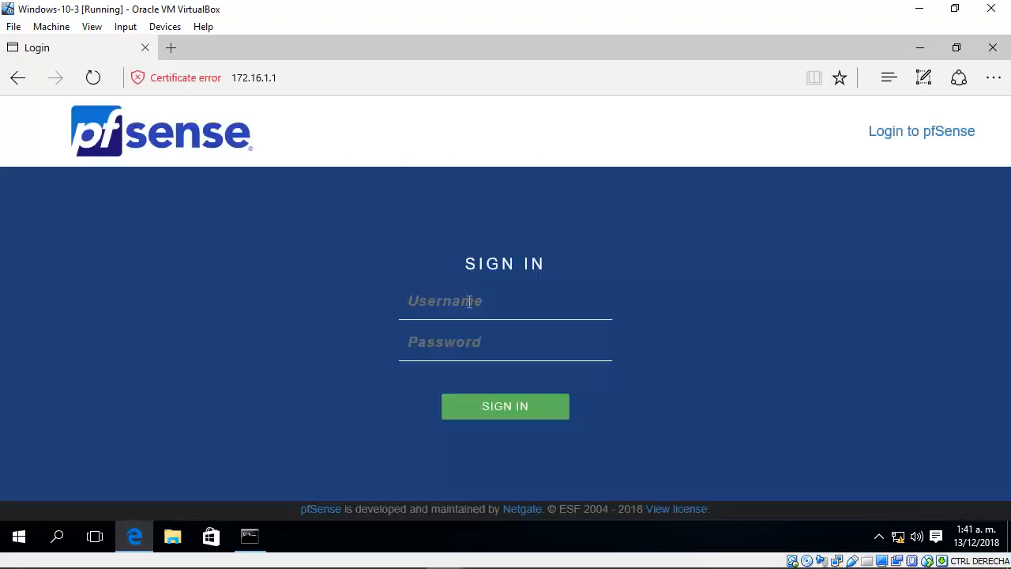
# Step: Sign in to pfSense as admin with the account password and decline saving the password in the browser
pyautogui.write('admin')
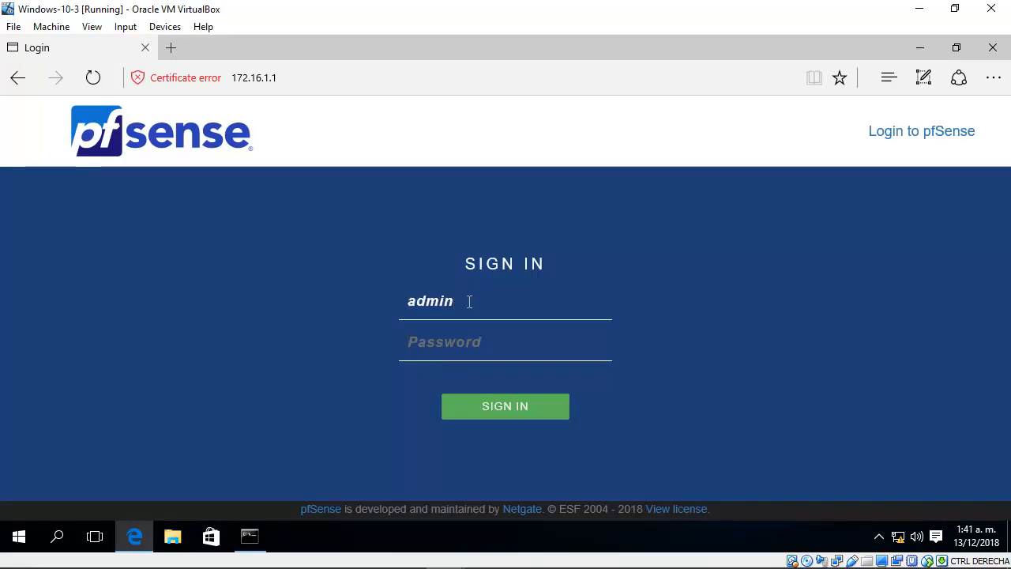
pyautogui.write('pfsense')
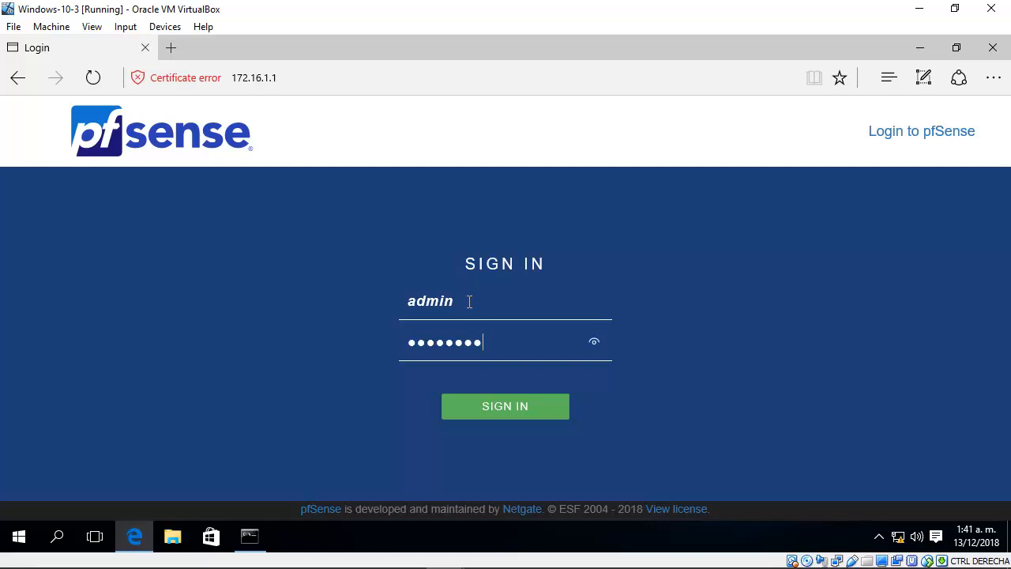
pyautogui.press('Return')
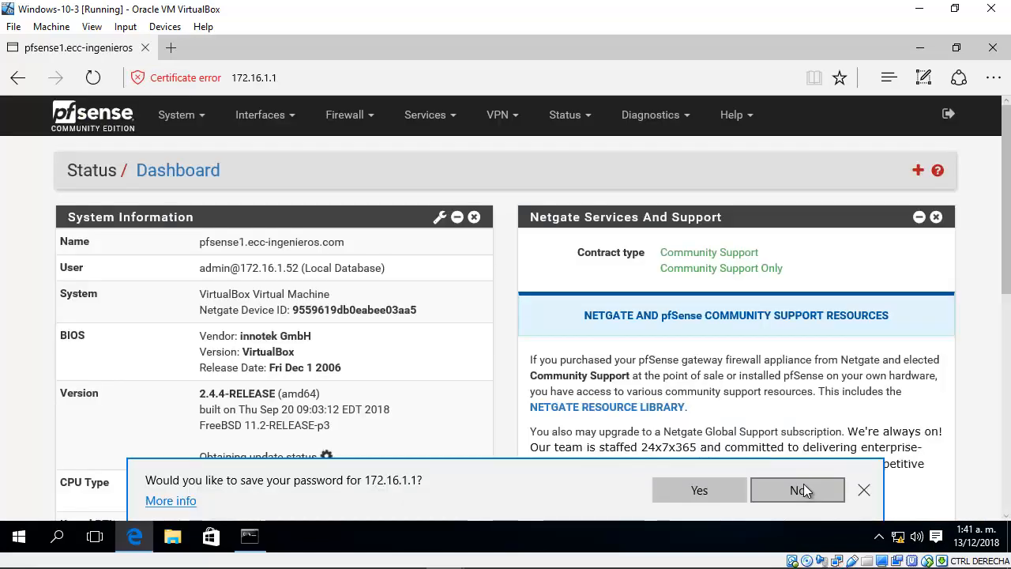
pyautogui.click(799, 490)
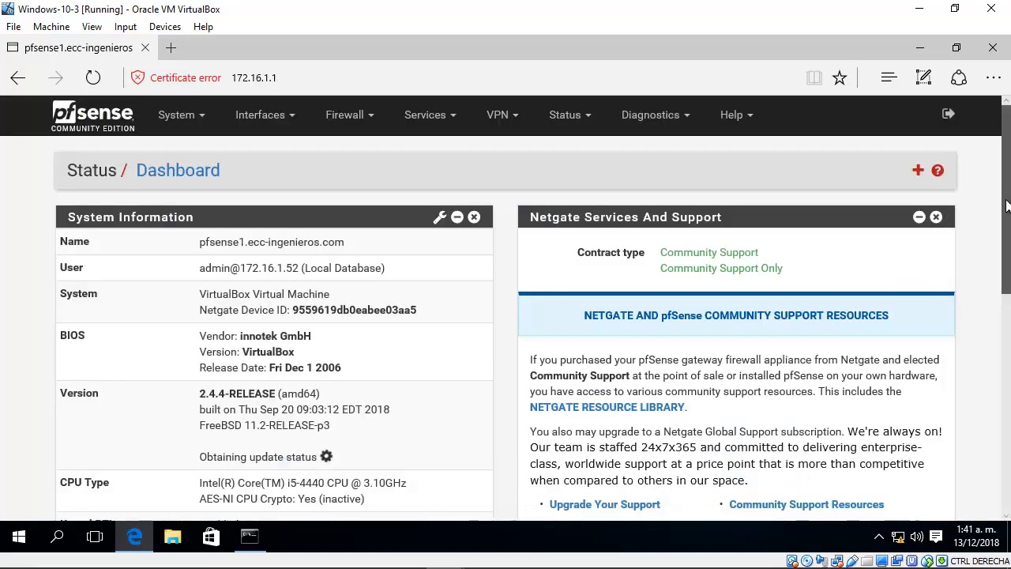
# Step: Examine the WAN and LAN addresses in the dashboard's Interfaces section and compare them with the GNS3 topology
pyautogui.moveTo(1007, 205); pyautogui.dragTo(1005, 334)
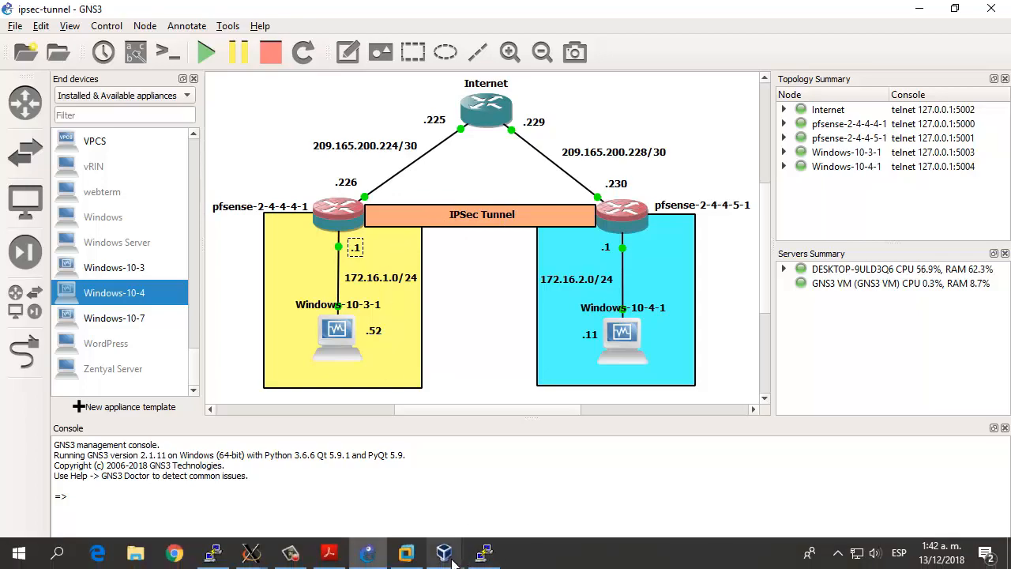
pyautogui.moveTo(452, 560)
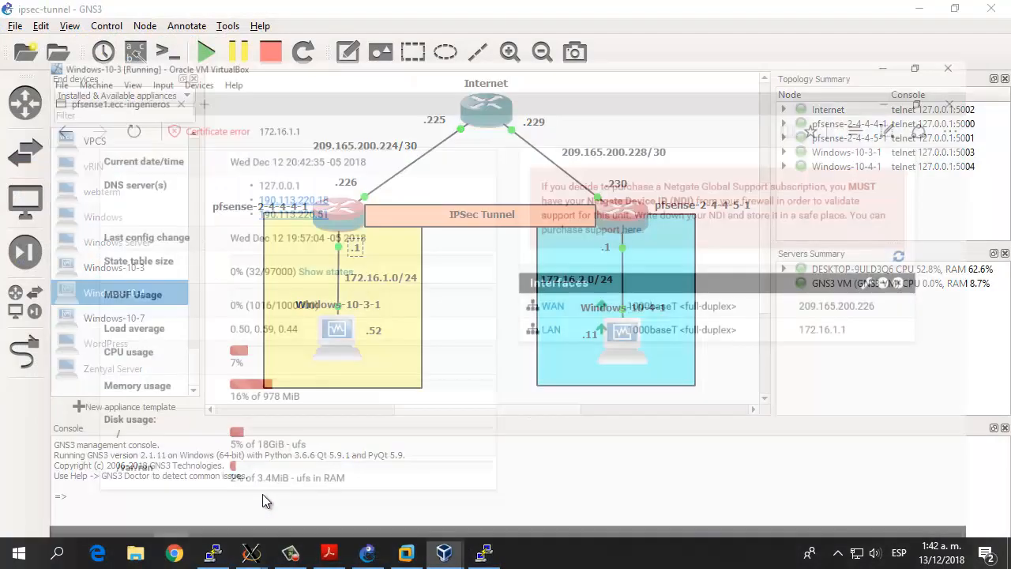
pyautogui.click(263, 494)
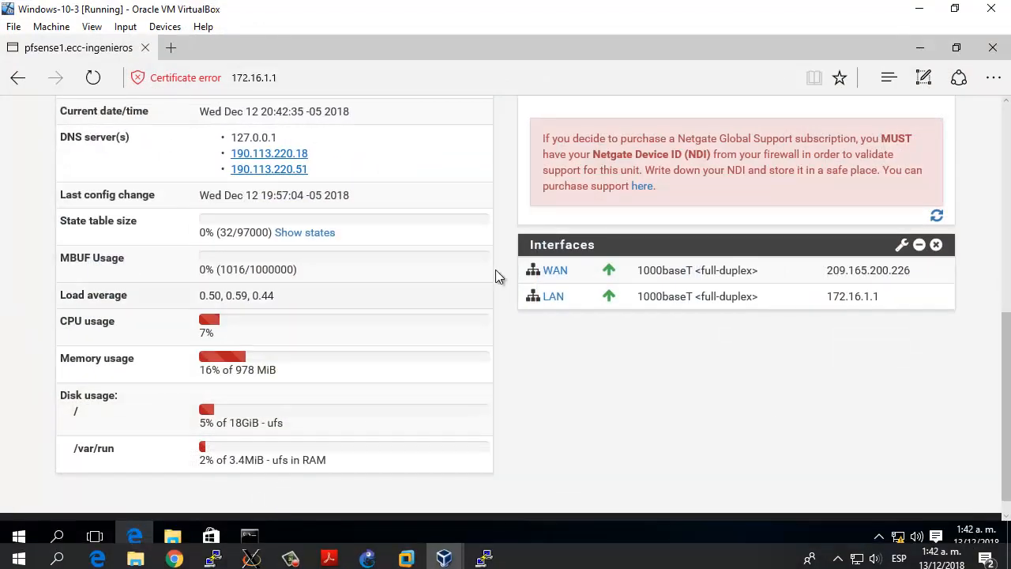
# Step: Open the advanced settings of pfSense's IPsec VPN configuration
pyautogui.scroll(6, 557, 260)
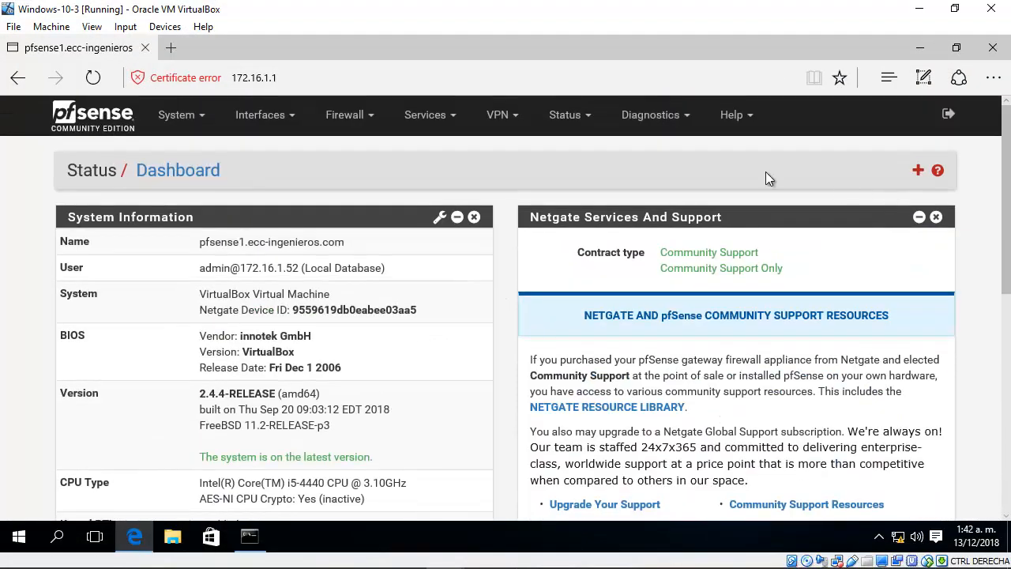
pyautogui.click(502, 126)
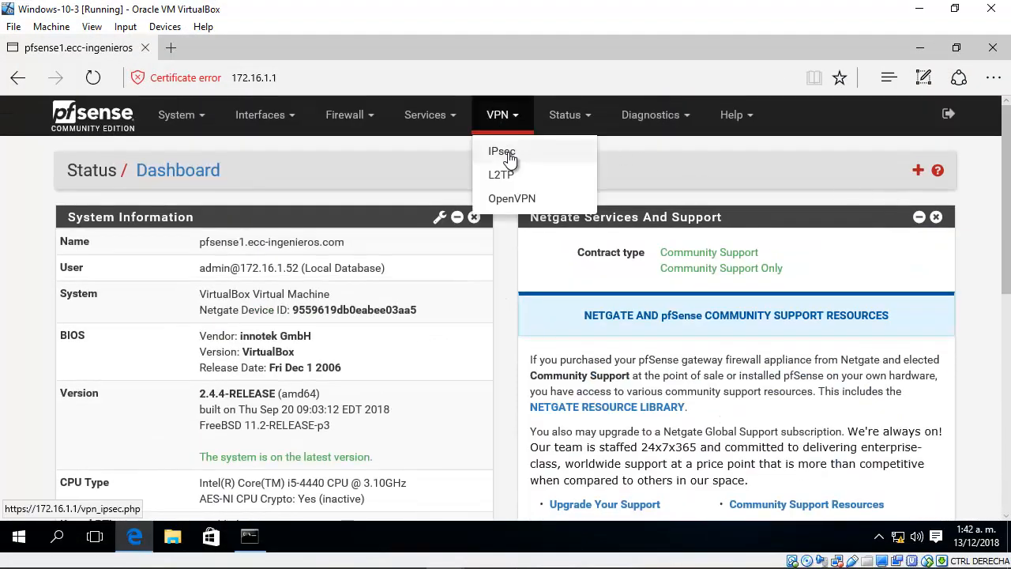
pyautogui.click(508, 152)
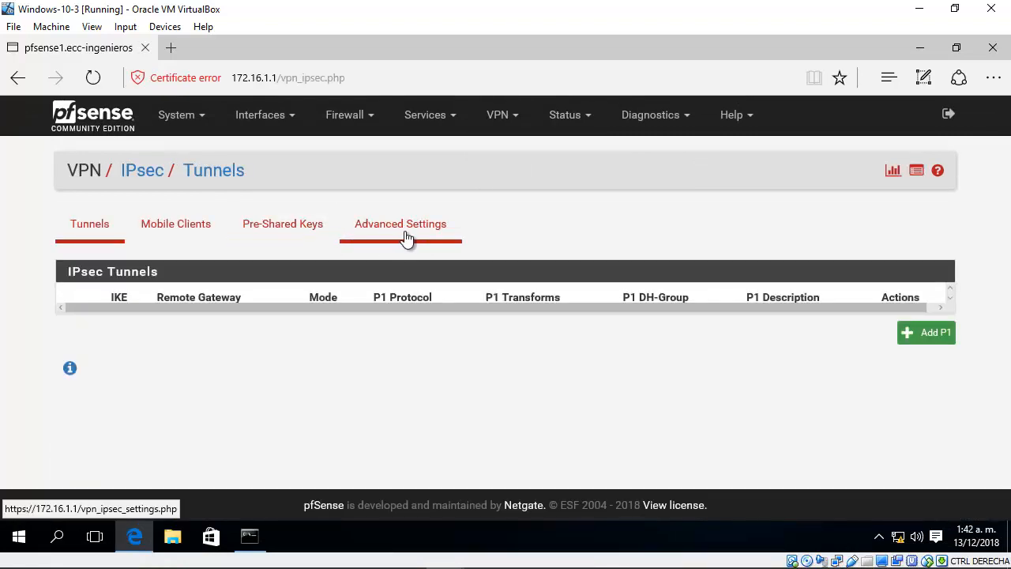
pyautogui.click(405, 237)
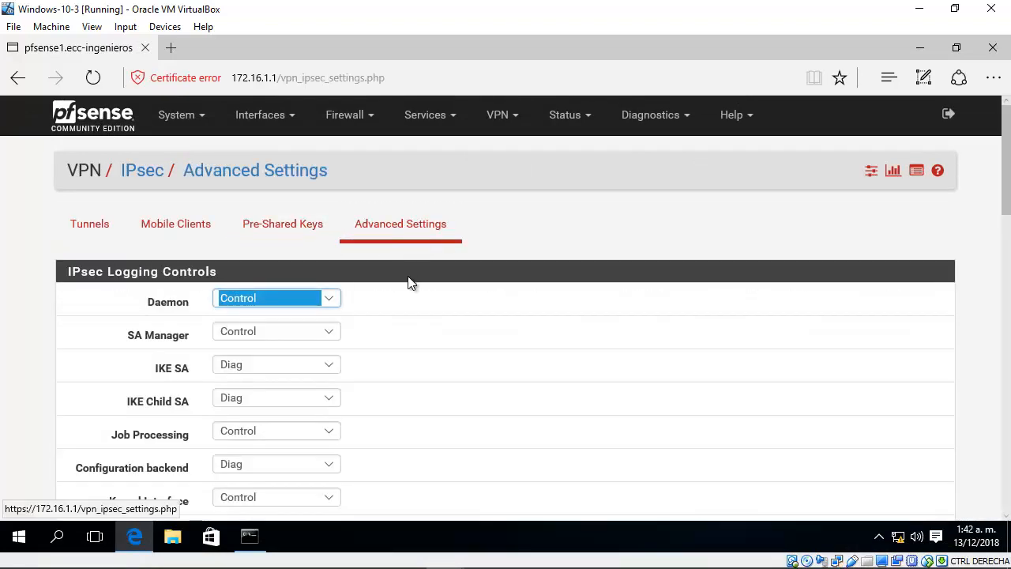
# Step: Enable MSS clamping on VPN traffic in the IPsec advanced settings and save the change
pyautogui.scroll(-3, 433, 320)
pyautogui.scroll(-7, 433, 319)
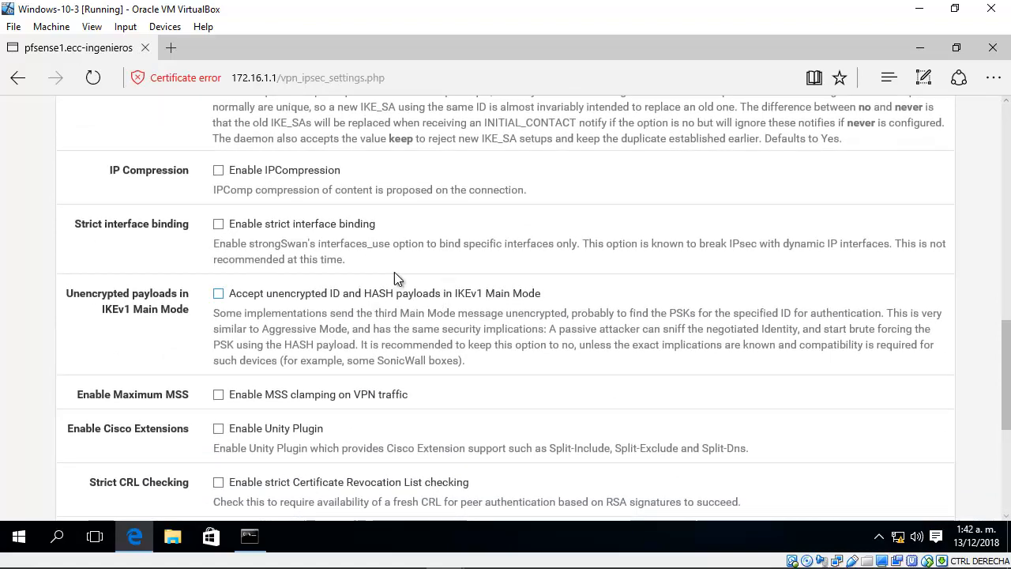
pyautogui.scroll(-1, 284, 265)
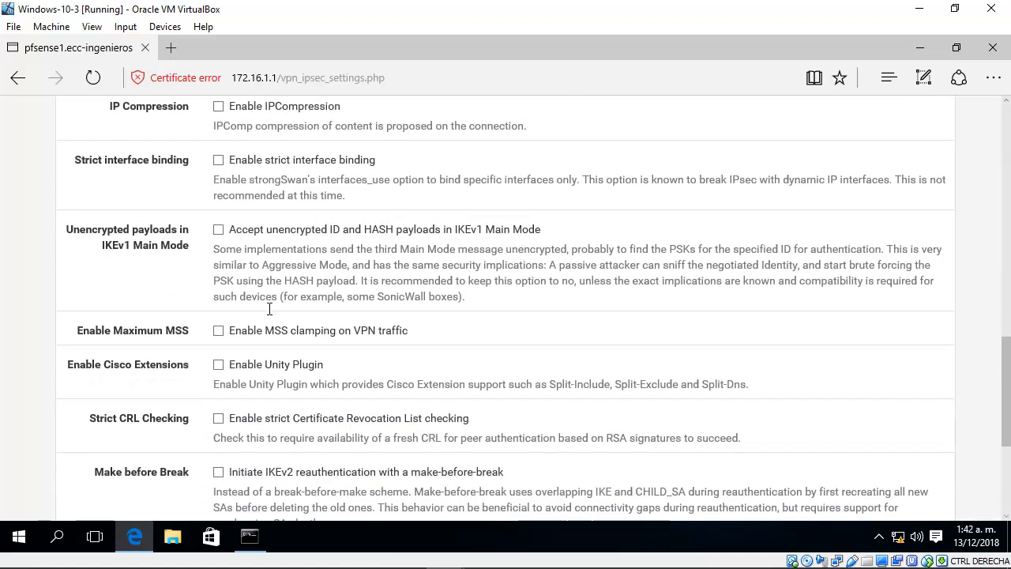
pyautogui.scroll(-1, 247, 328)
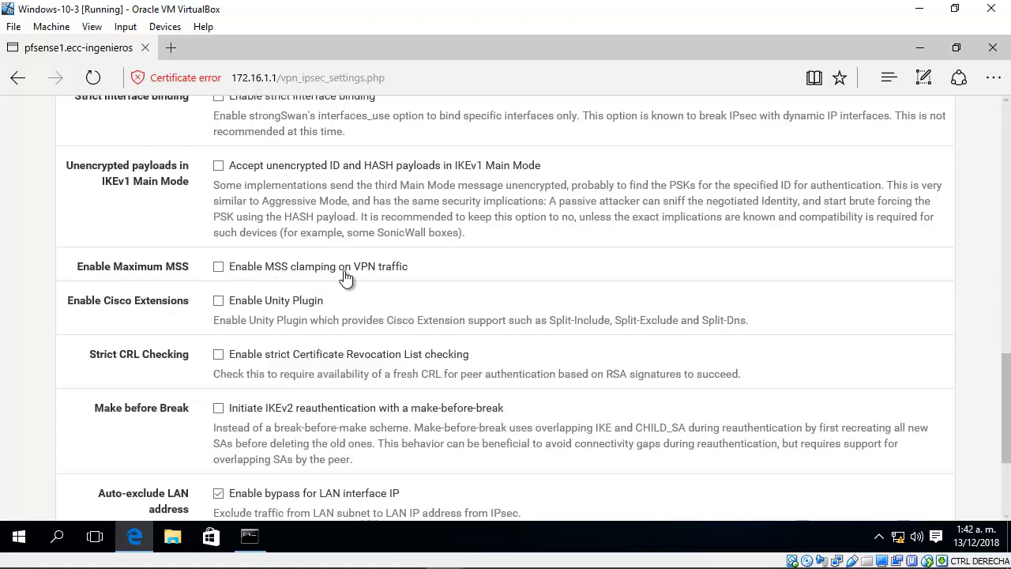
pyautogui.click(218, 268)
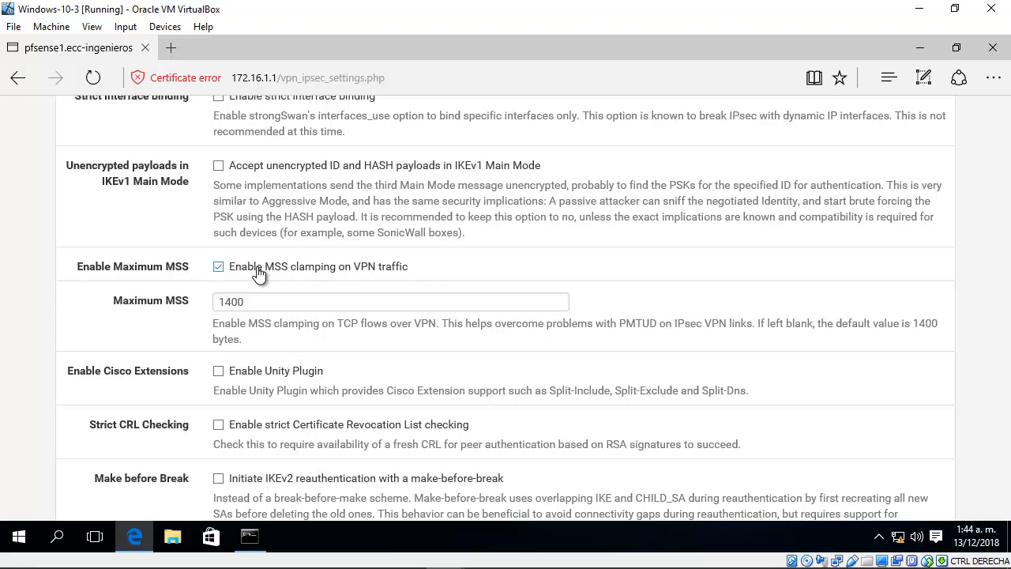
pyautogui.scroll(-5, 276, 283)
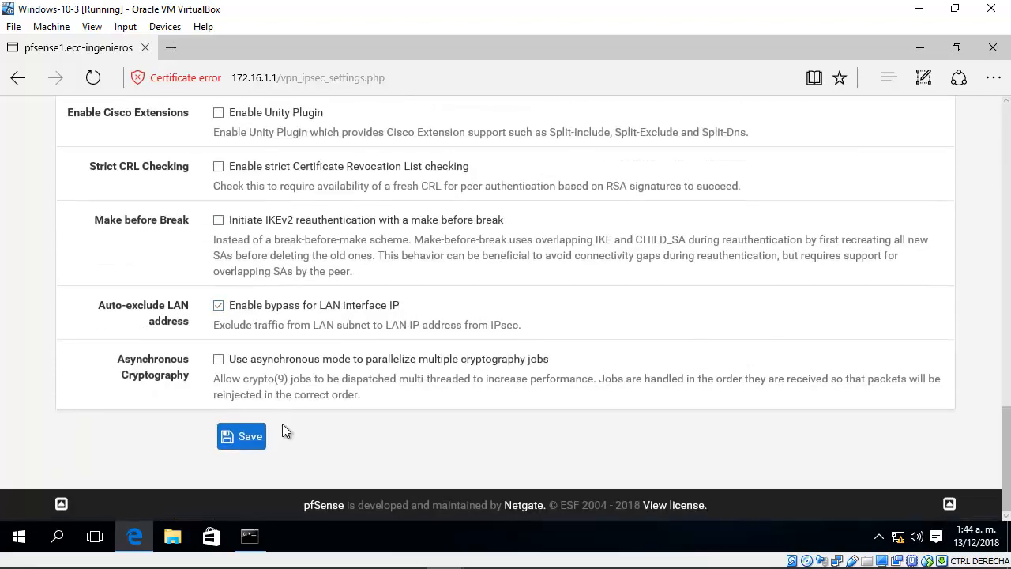
pyautogui.click(243, 436)
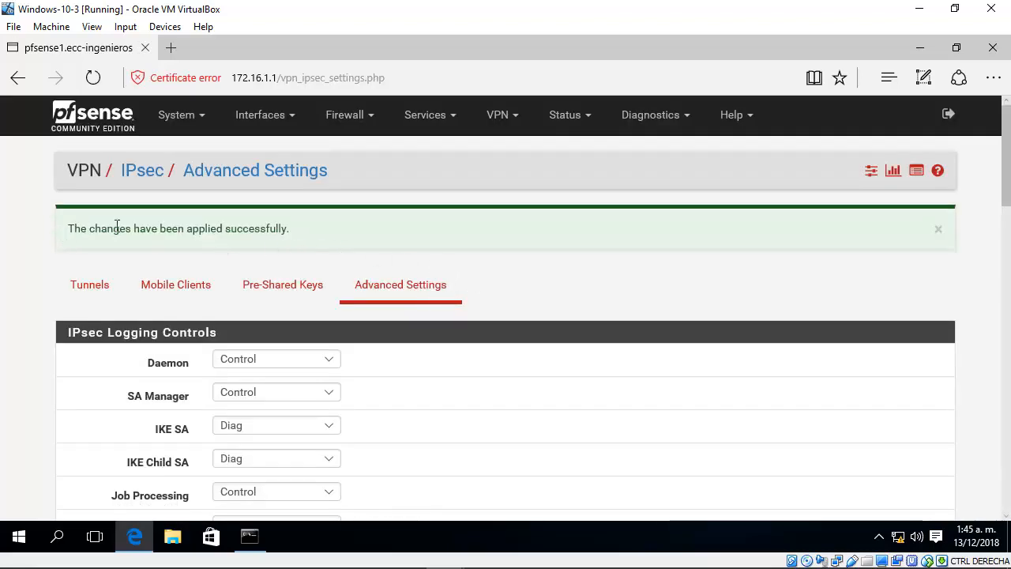
pyautogui.moveTo(66, 228); pyautogui.dragTo(318, 227)
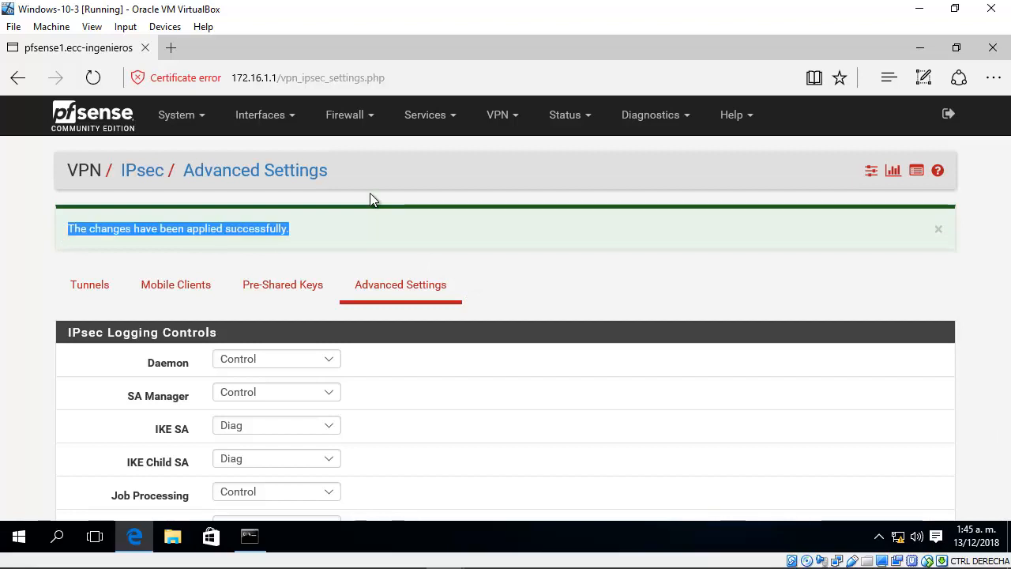
# Step: Open pfSense's firewall rules for the WAN interface
pyautogui.click(351, 127)
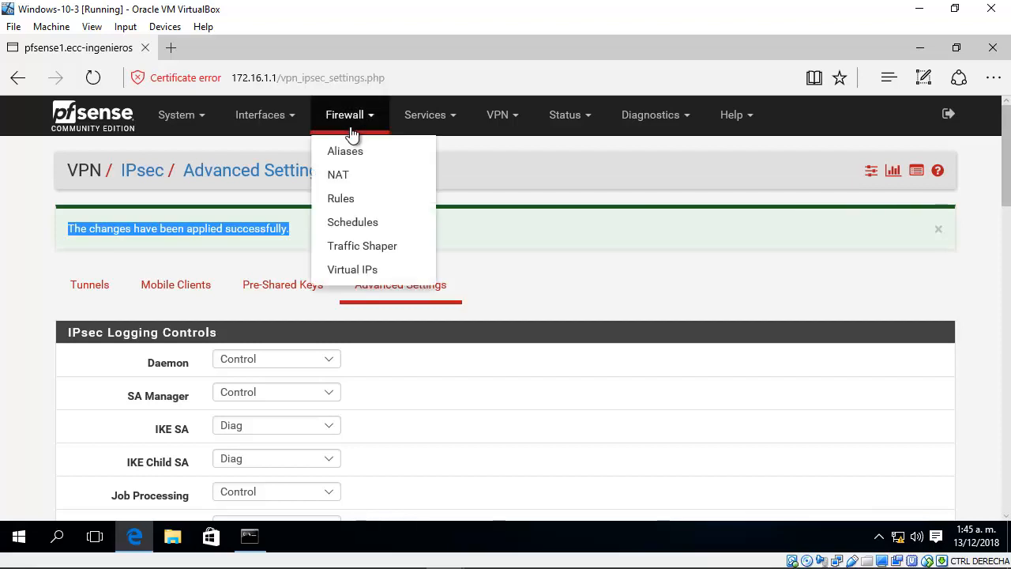
pyautogui.click(352, 202)
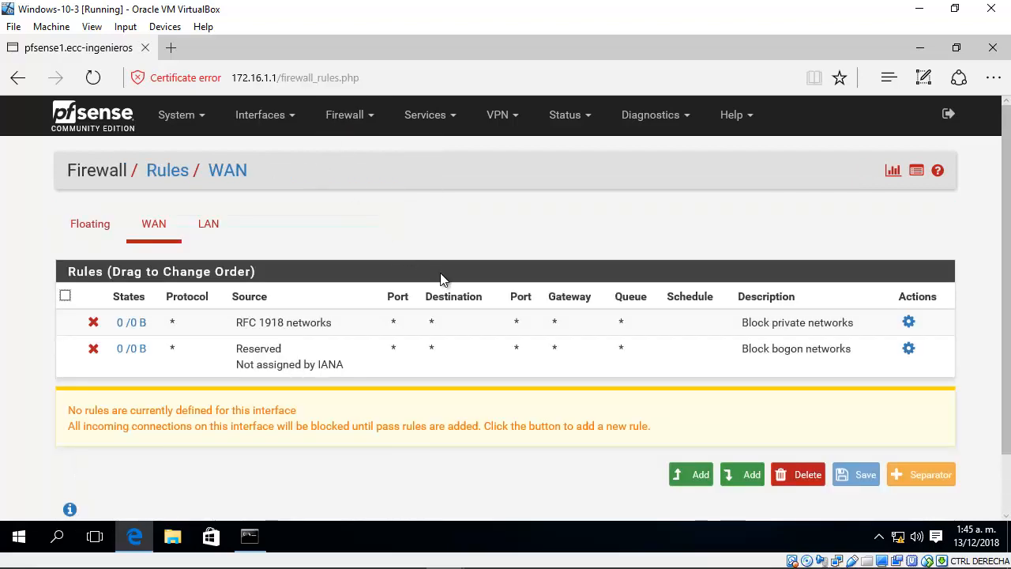
pyautogui.scroll(-1, 431, 224)
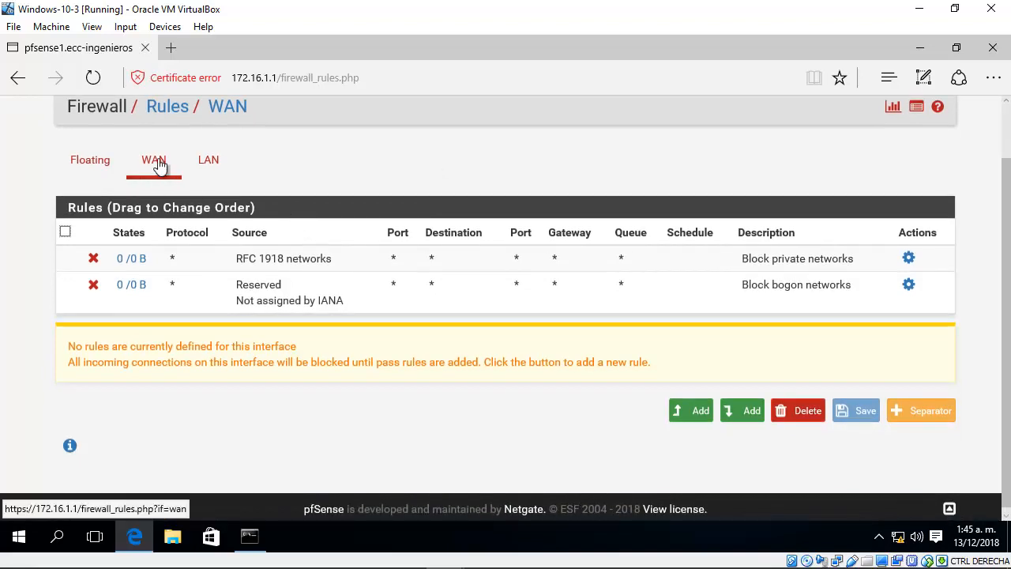
# Step: Switch to GNS3 to locate the WAN side of pfsense-2-4-4-4-1 in the topology, and return to the Windows-10-3 machine
pyautogui.moveTo(283, 563)
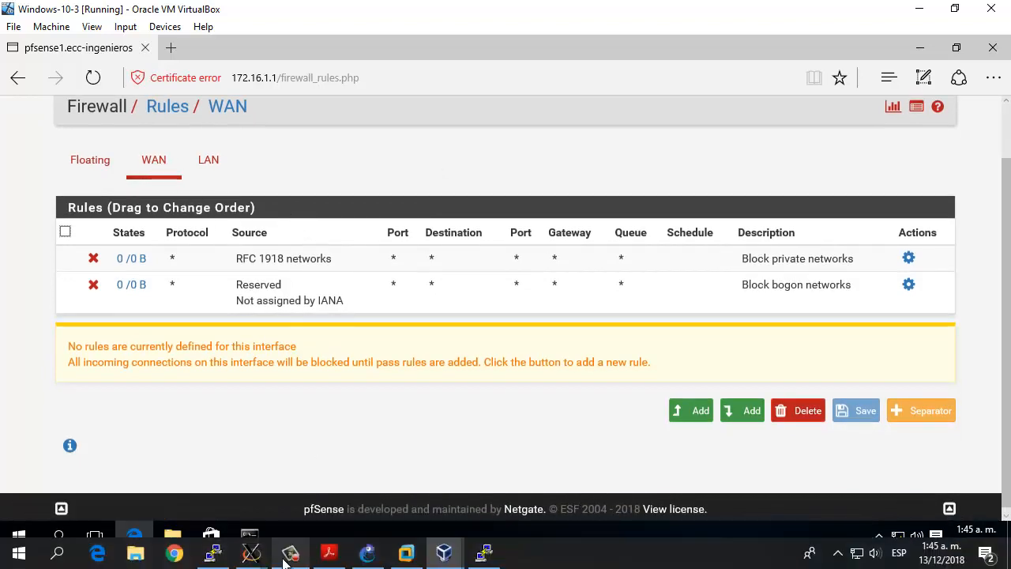
pyautogui.click(365, 553)
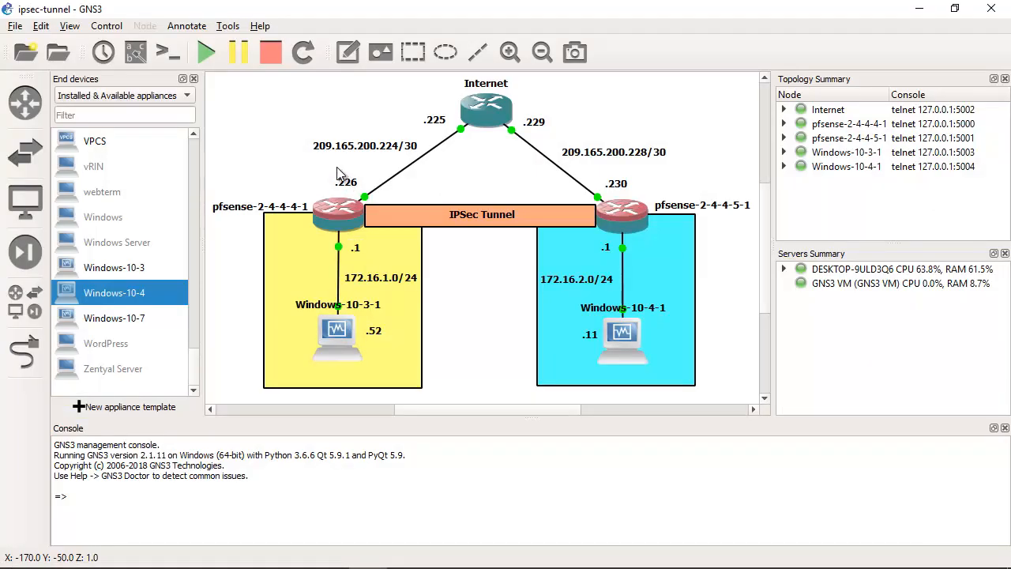
pyautogui.moveTo(319, 165); pyautogui.dragTo(388, 205)
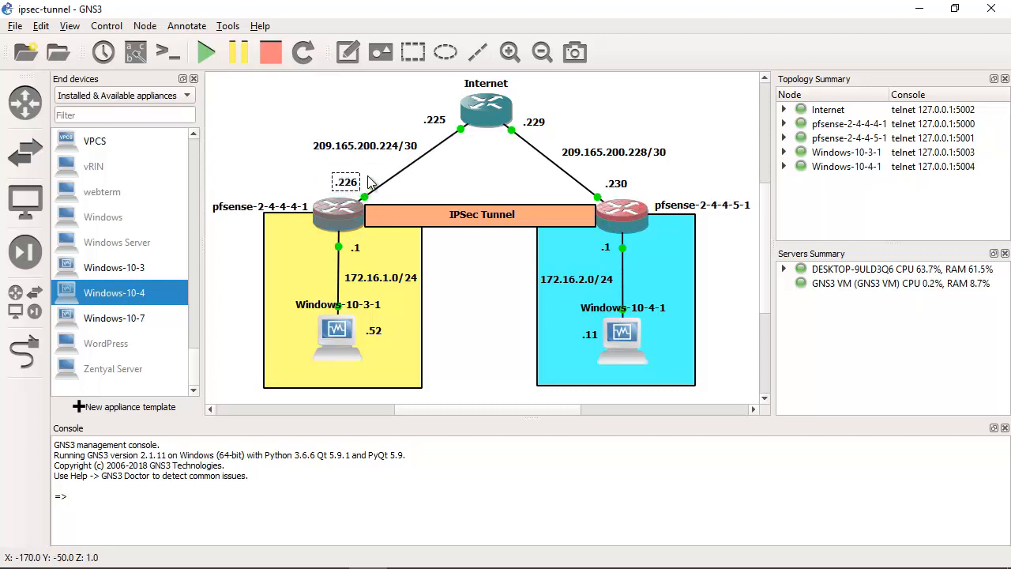
pyautogui.click(422, 181)
pyautogui.click(358, 184)
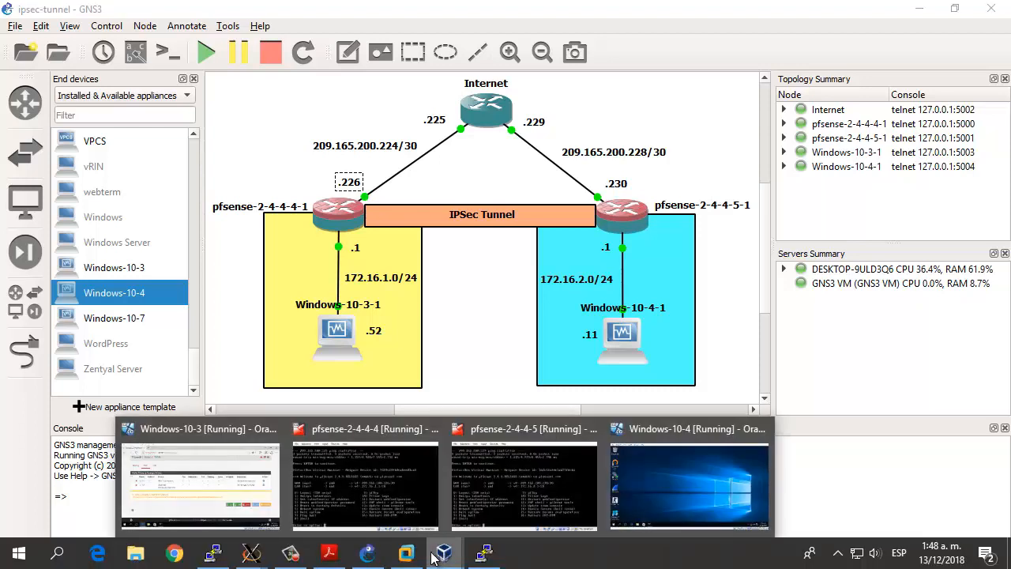
pyautogui.click(202, 482)
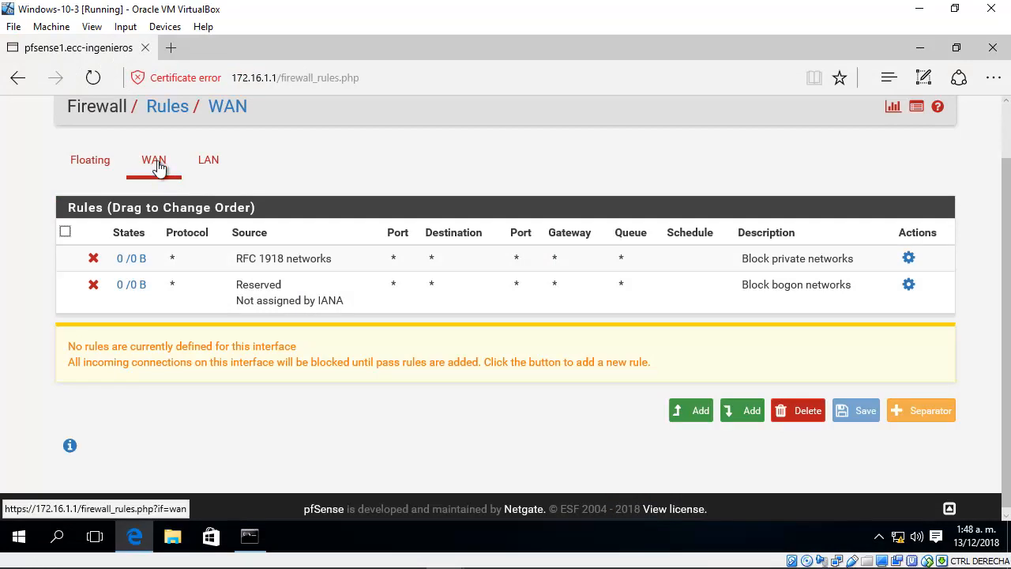
# Step: Review the WAN rules notice and add a new firewall rule at the beginning of the WAN rule list
pyautogui.scroll(2, 537, 348)
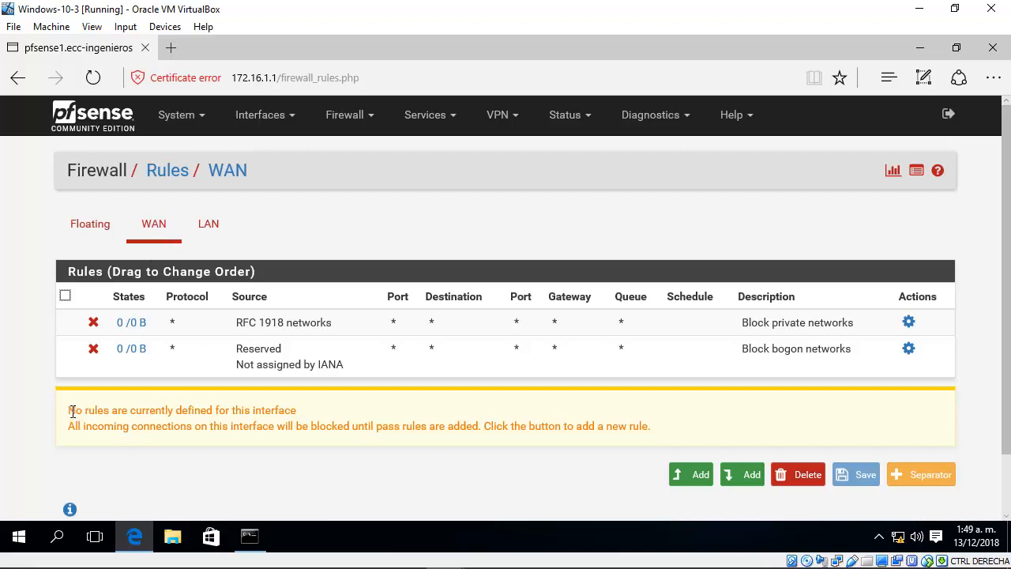
pyautogui.moveTo(72, 410); pyautogui.dragTo(139, 415)
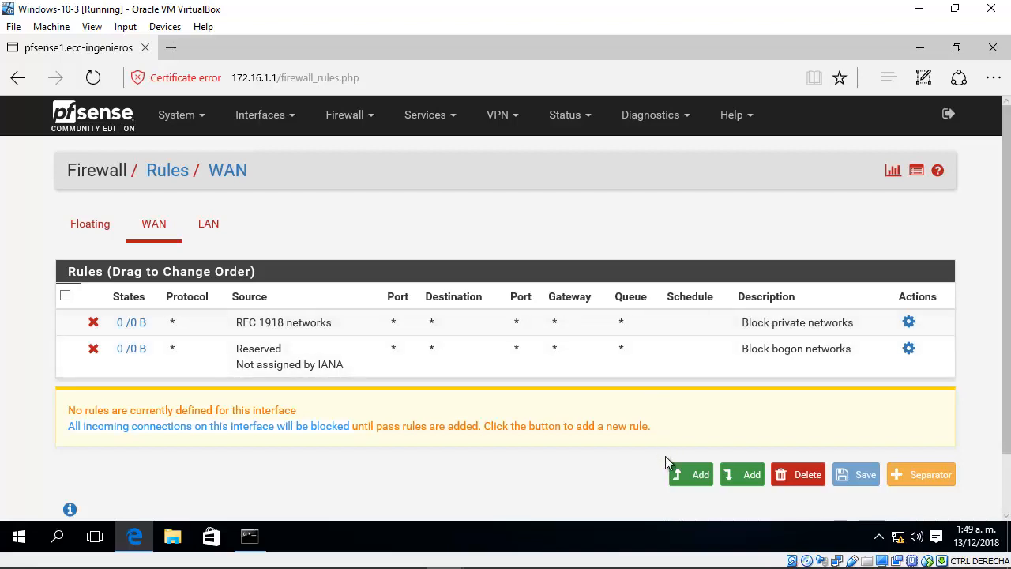
pyautogui.click(693, 477)
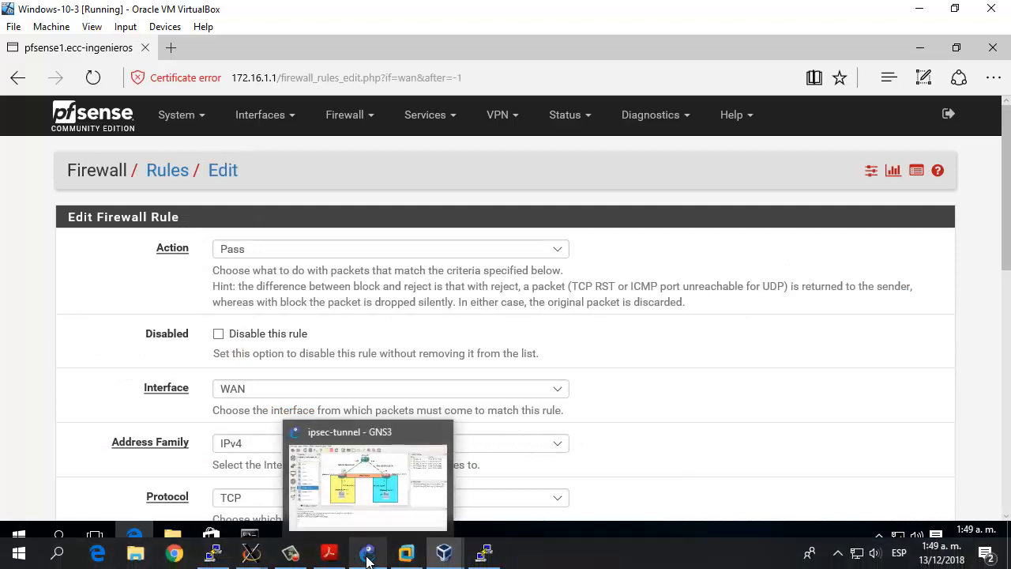
# Step: Check the WAN address label of pfsense-2-4-4-4-1 in GNS3 and return to the rule form in Windows-10-3
pyautogui.click(365, 557)
pyautogui.click(346, 188)
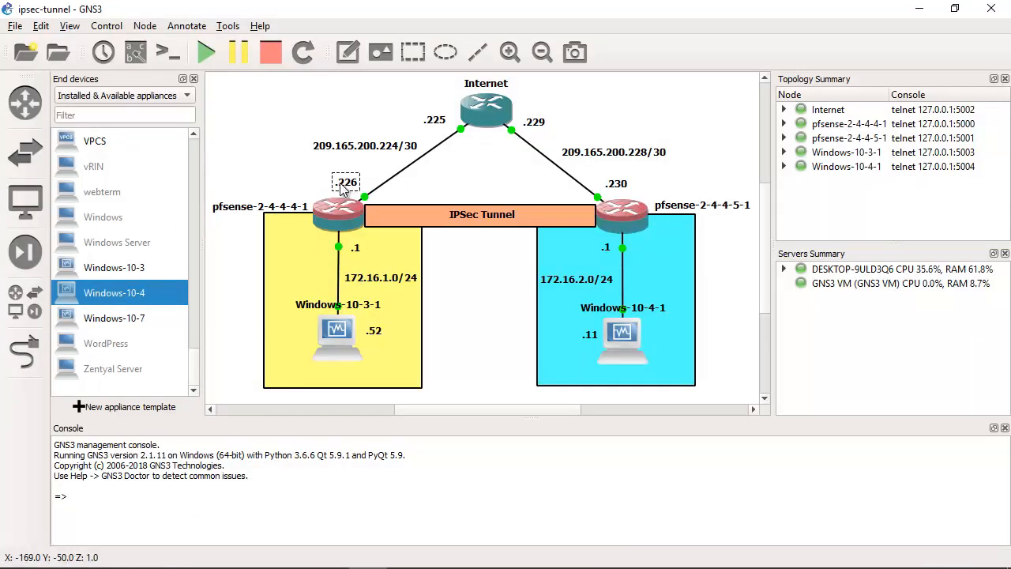
pyautogui.moveTo(435, 563)
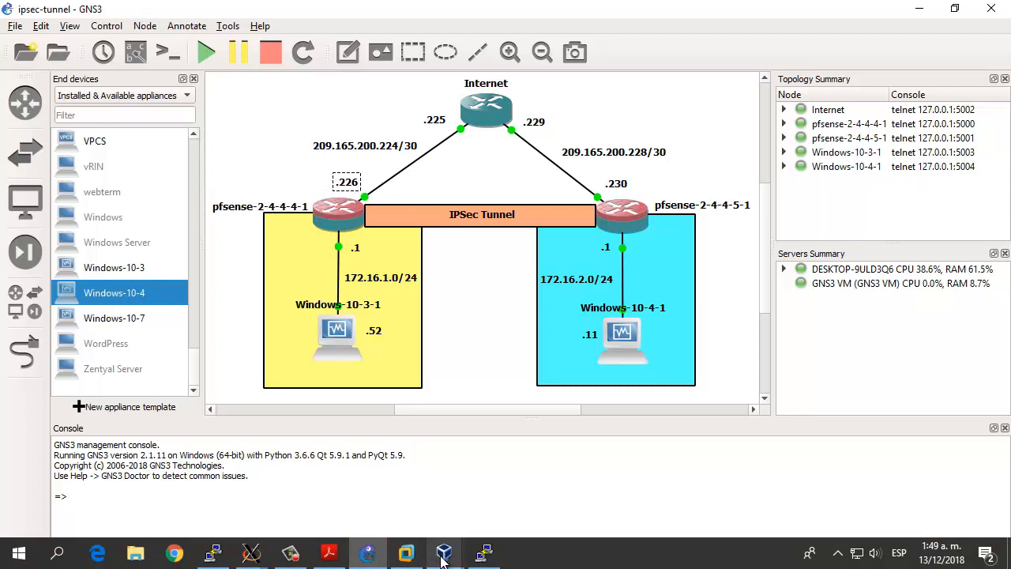
pyautogui.click(237, 494)
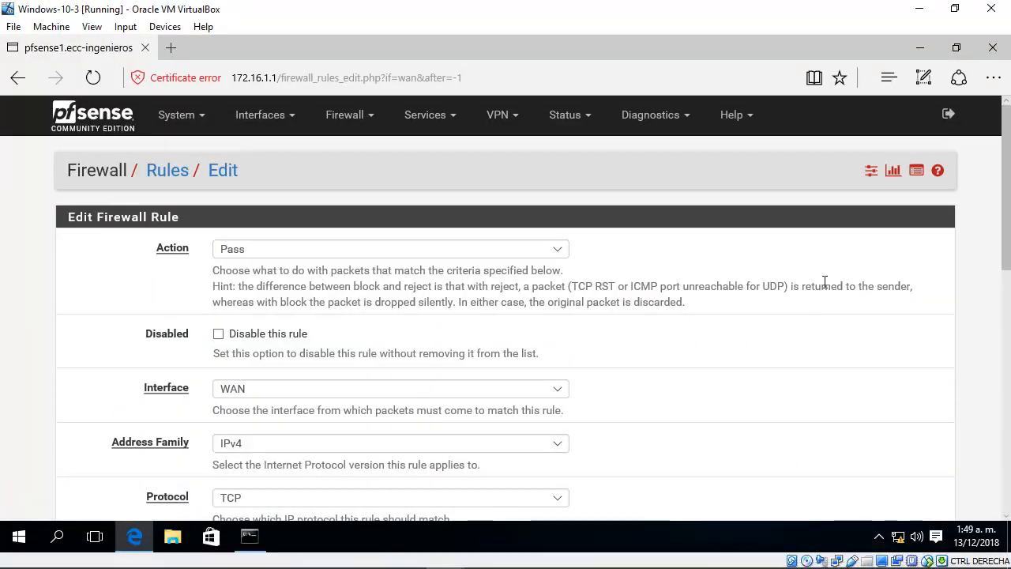
# Step: Set the new rule's action to Pass, interface to WAN, address family to IPv4 and protocol to UDP
pyautogui.click(220, 252)
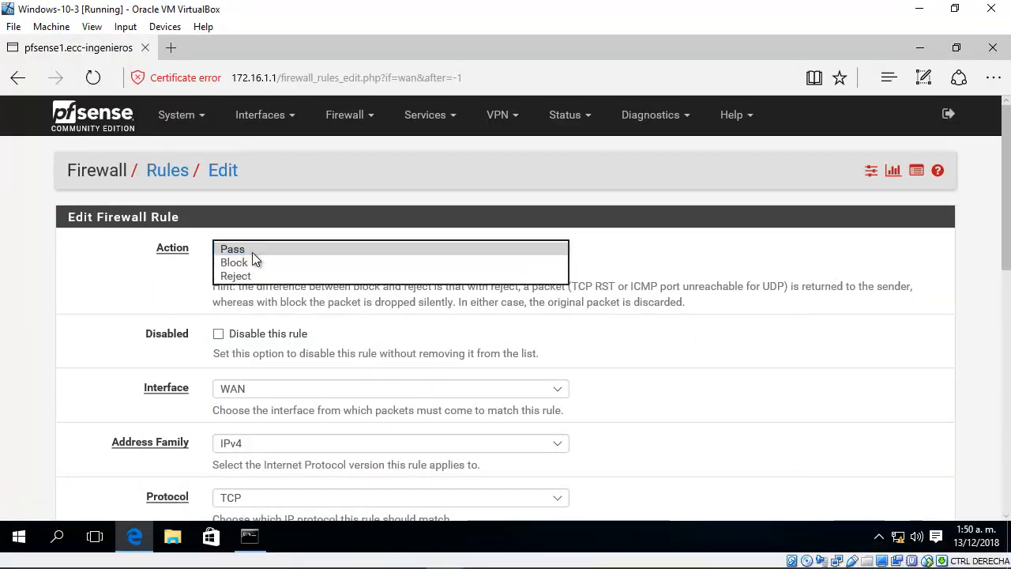
pyautogui.click(252, 252)
pyautogui.scroll(-3, 671, 214)
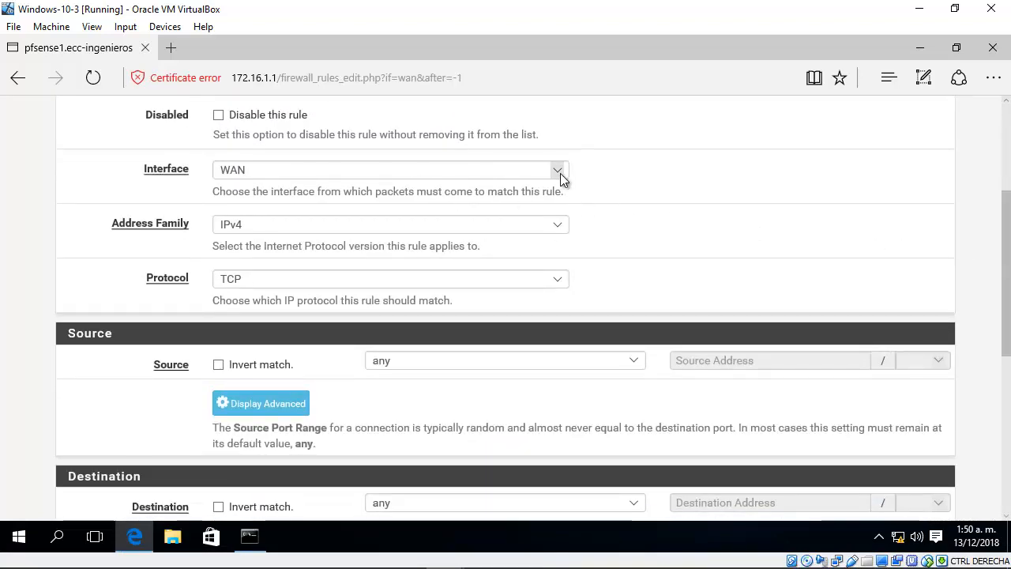
pyautogui.click(560, 173)
pyautogui.click(312, 170)
pyautogui.click(414, 228)
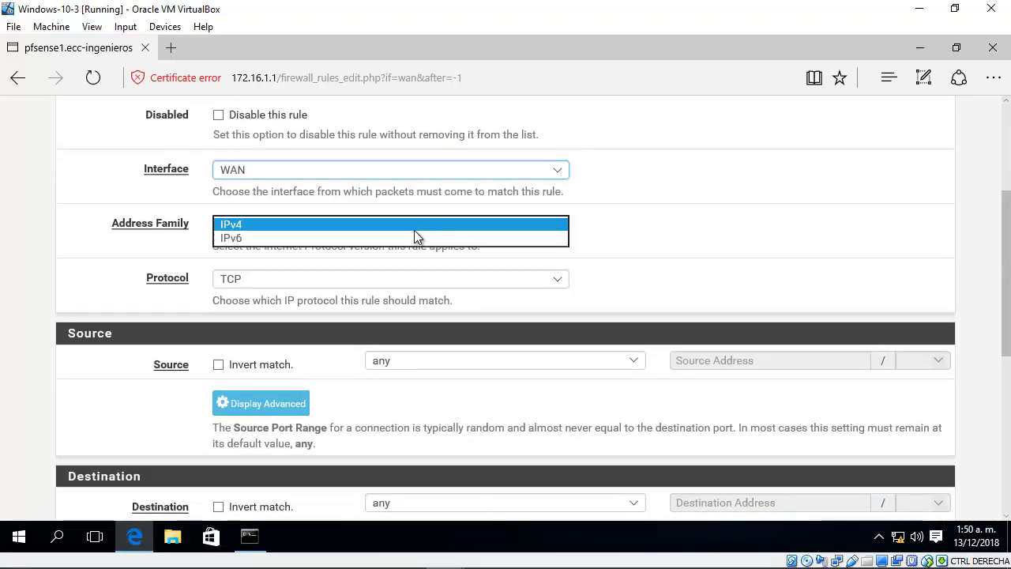
pyautogui.click(282, 224)
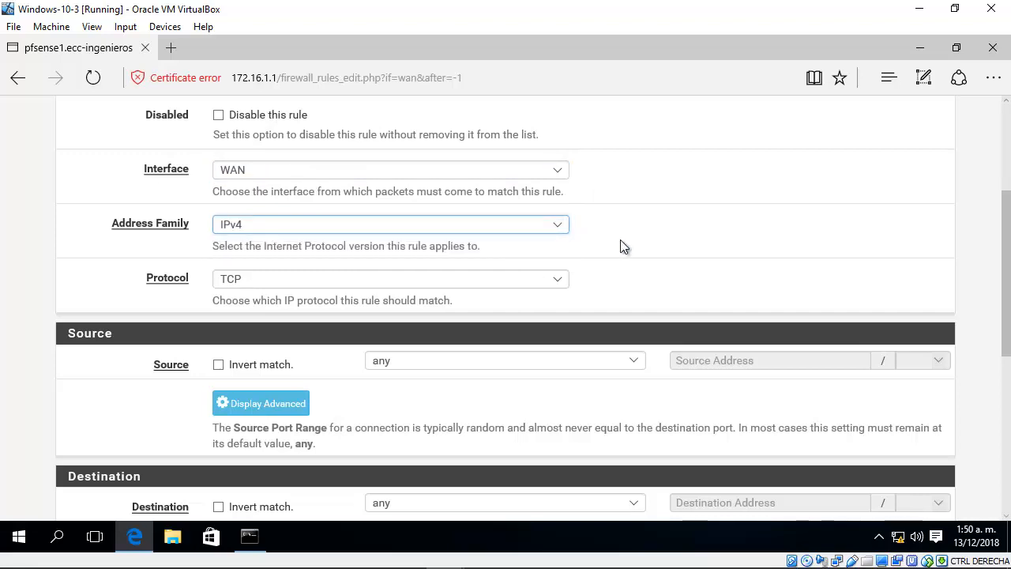
pyautogui.click(557, 279)
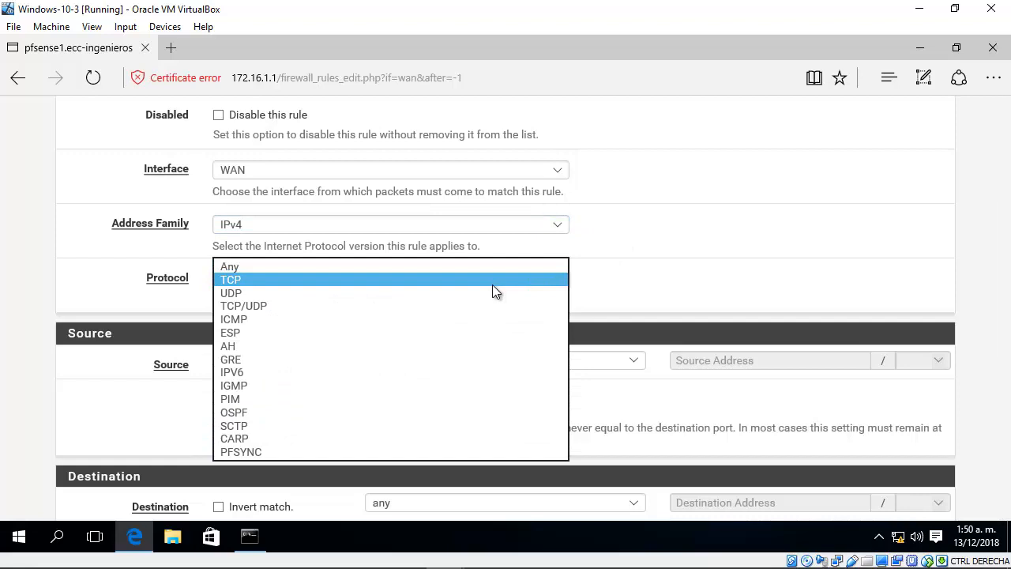
pyautogui.click(230, 294)
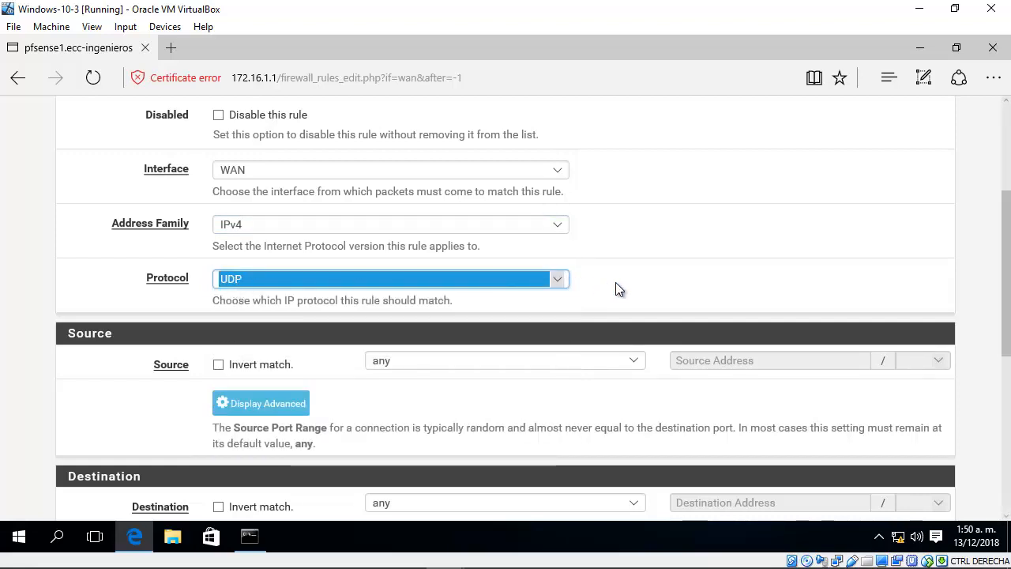
# Step: Compare the WAN address labels of pfsense-2-4-4-5-1 and pfsense-2-4-4-4-1 in GNS3, and return to the rule form in Windows-10-3
pyautogui.scroll(-3, 630, 286)
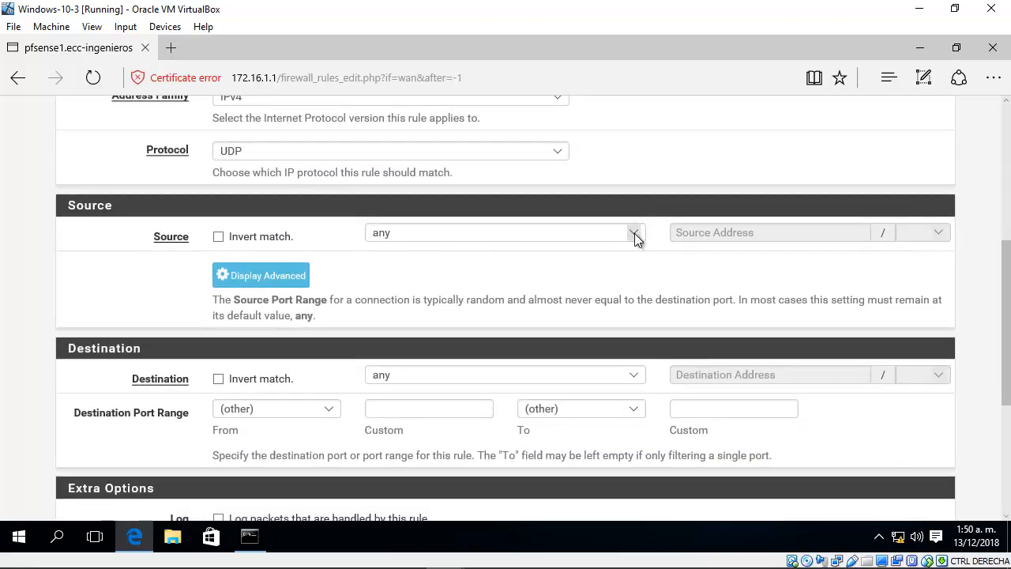
pyautogui.click(635, 234)
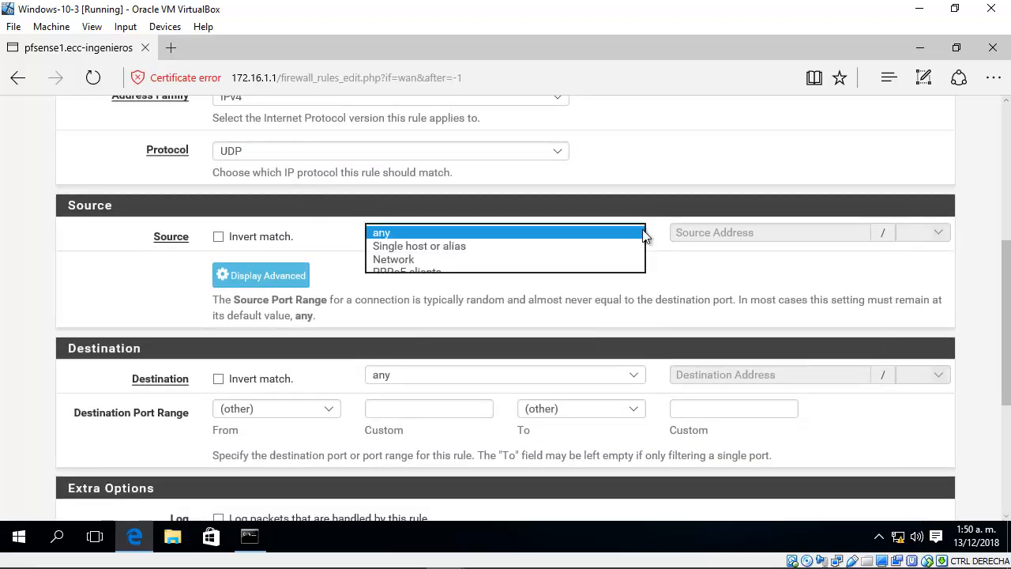
pyautogui.click(642, 233)
pyautogui.click(916, 10)
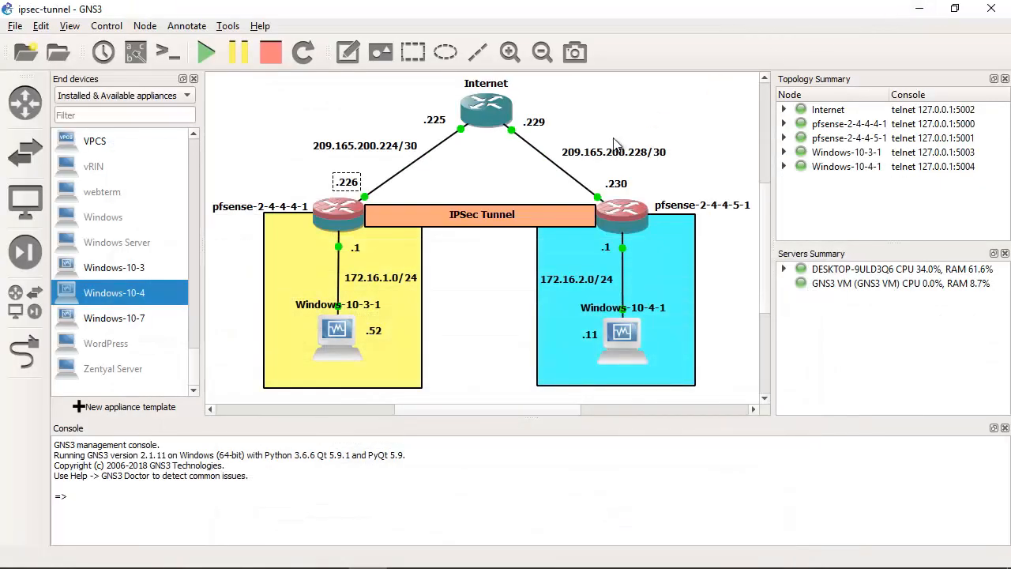
pyautogui.click(622, 188)
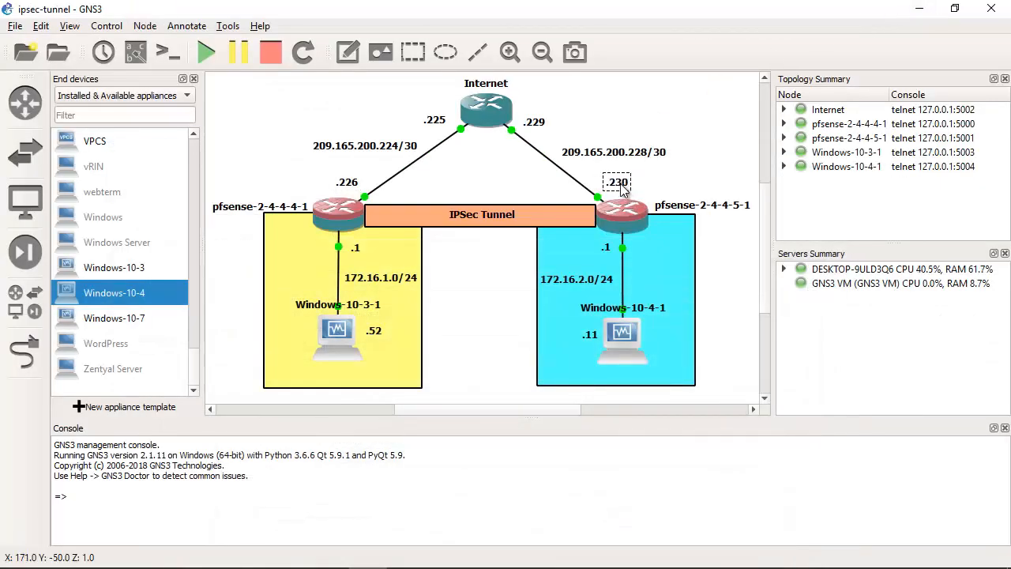
pyautogui.moveTo(622, 188); pyautogui.dragTo(618, 188)
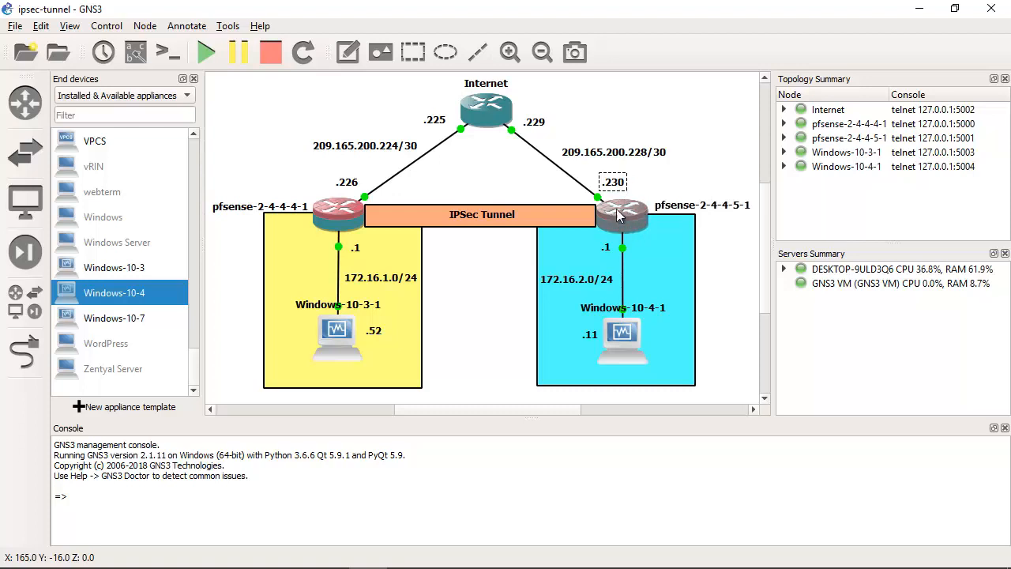
pyautogui.moveTo(617, 189); pyautogui.dragTo(614, 184)
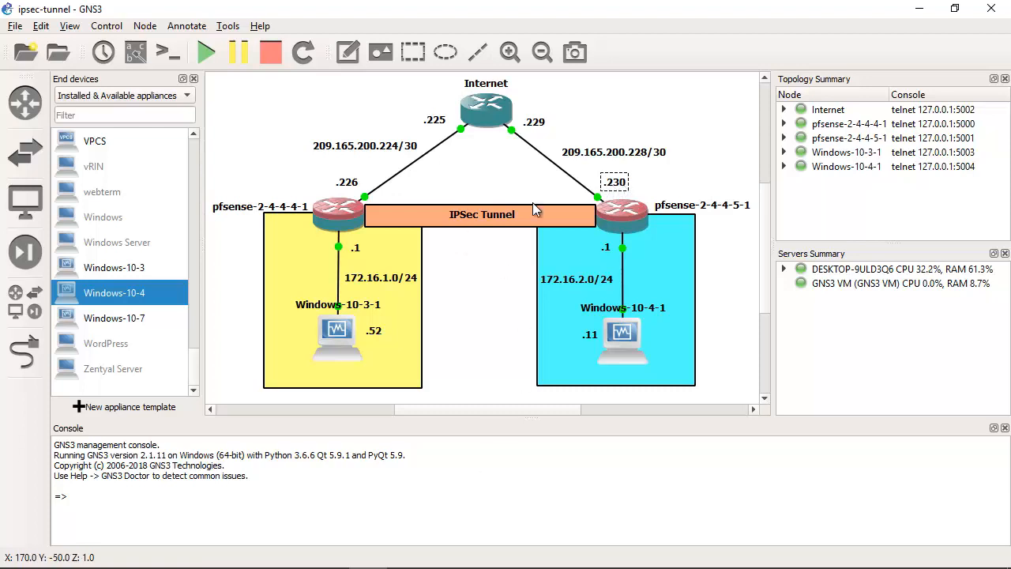
pyautogui.click(348, 185)
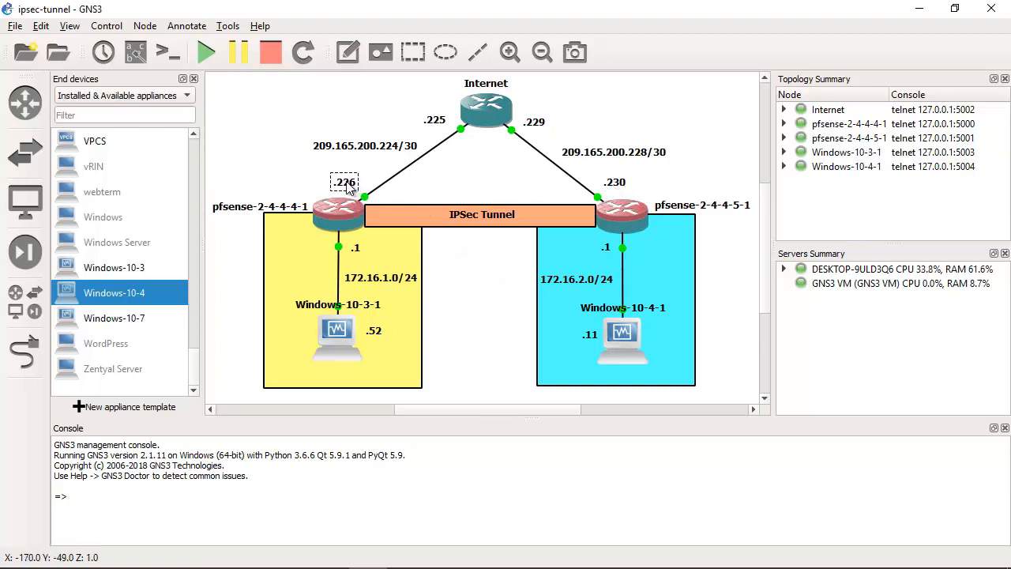
pyautogui.moveTo(348, 185); pyautogui.dragTo(350, 189)
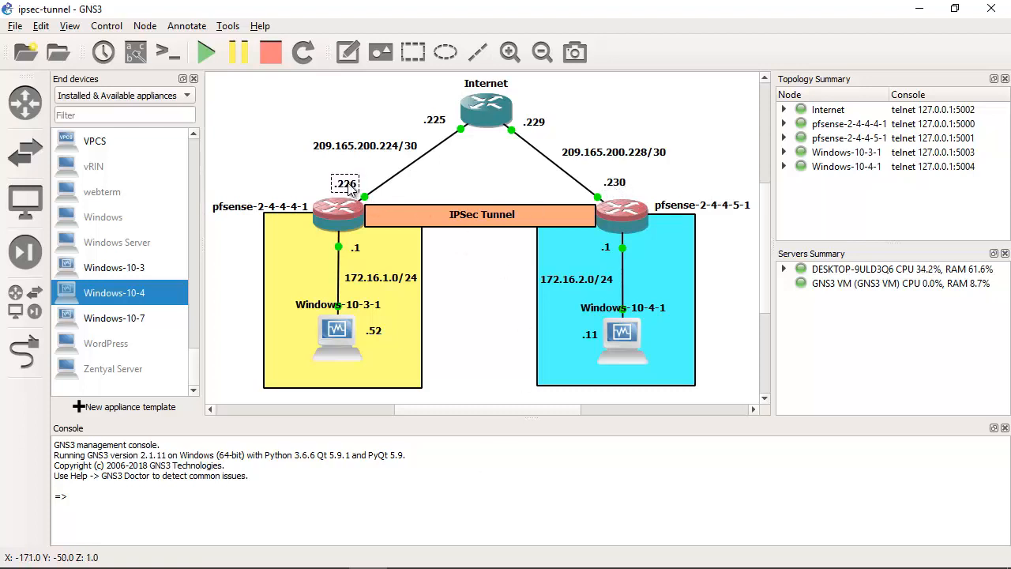
pyautogui.click(472, 184)
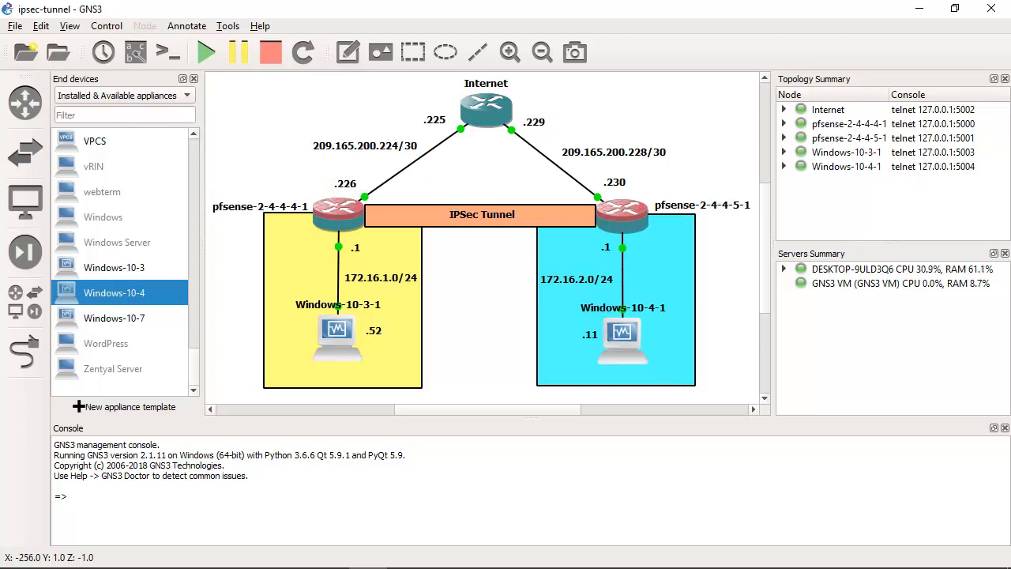
pyautogui.moveTo(379, 538)
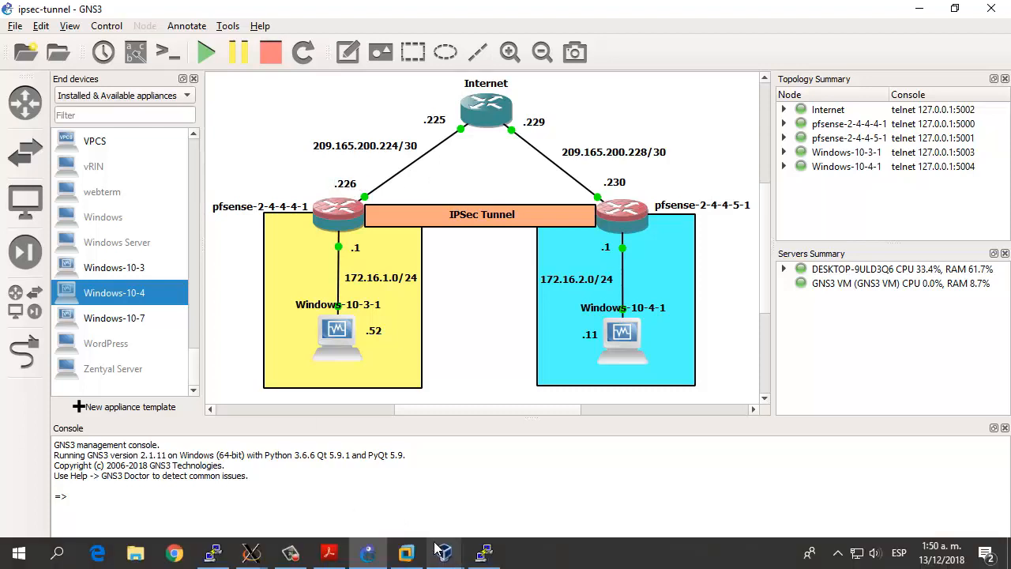
pyautogui.moveTo(444, 560)
pyautogui.click(229, 494)
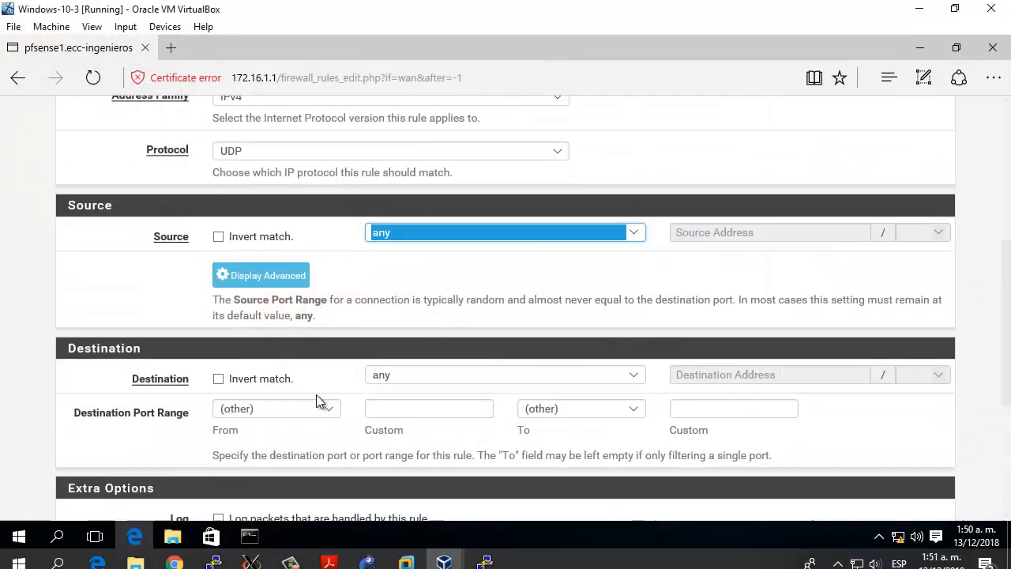
# Step: Set the WAN rule's source type to Single host or alias
pyautogui.click(629, 233)
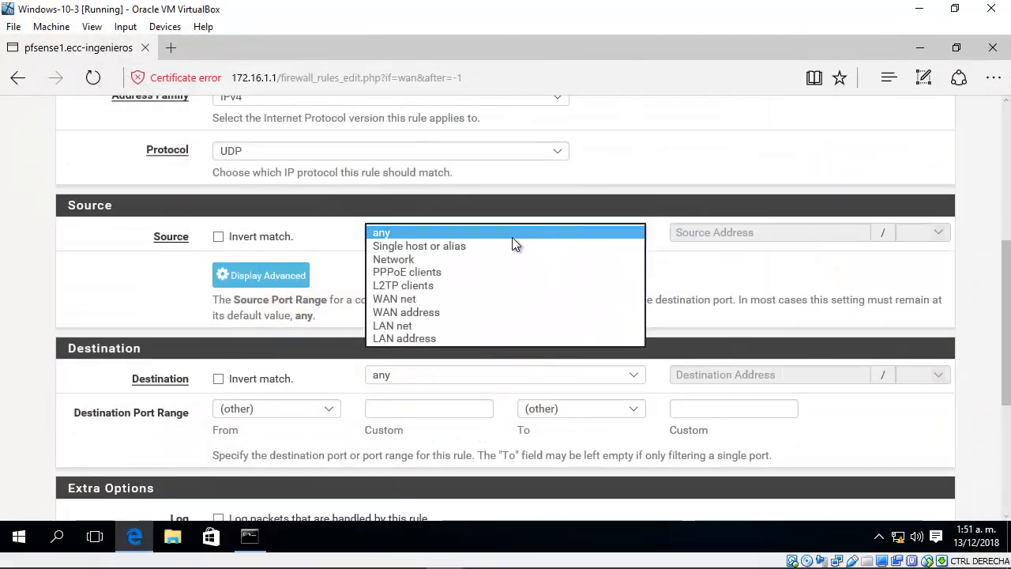
pyautogui.click(454, 247)
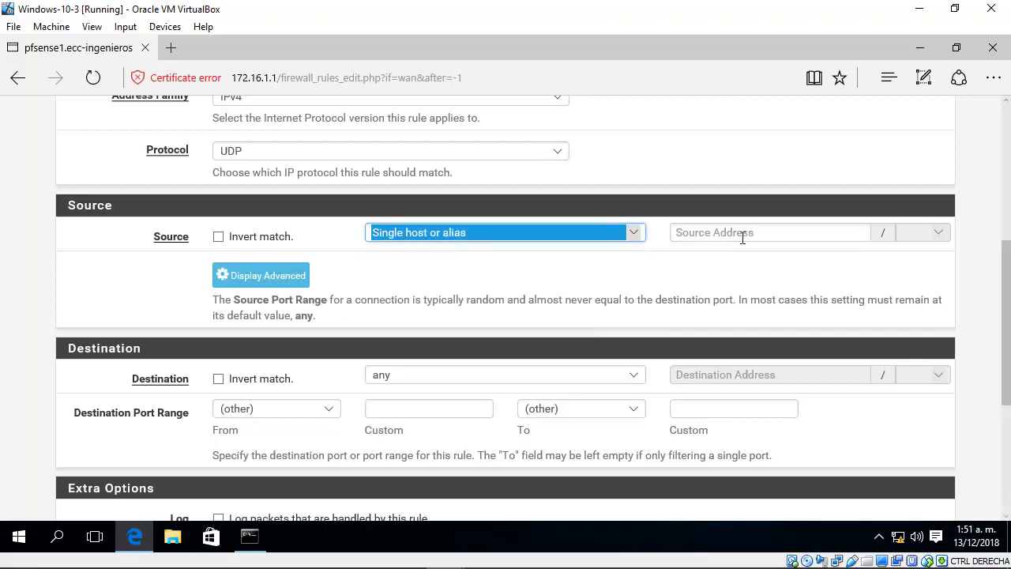
pyautogui.press('Tab')
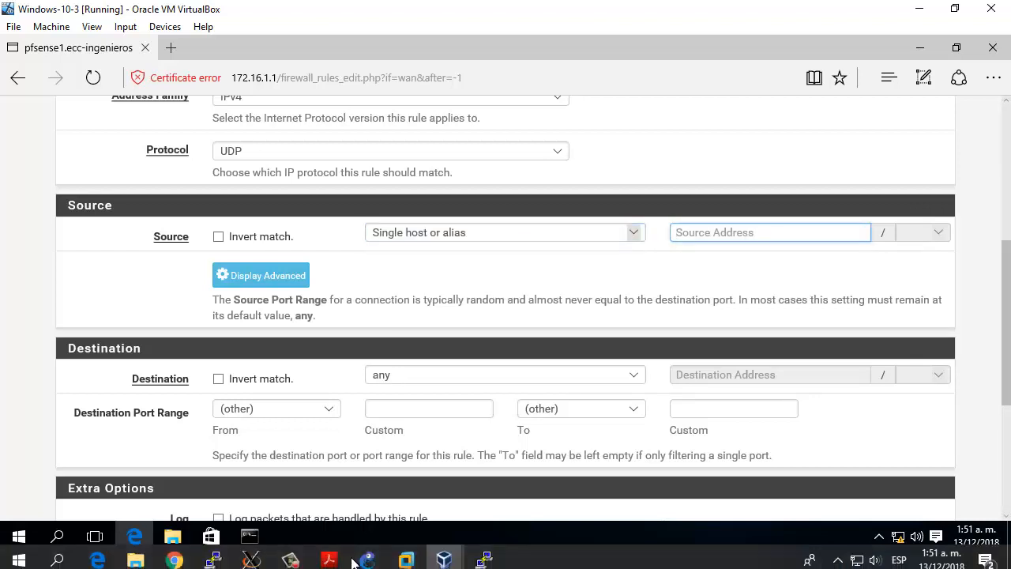
# Step: Switch to GNS3 to check the WAN address label of pfsense-2-4-4-5-1, and return to the Windows-10-3 machine
pyautogui.click(368, 553)
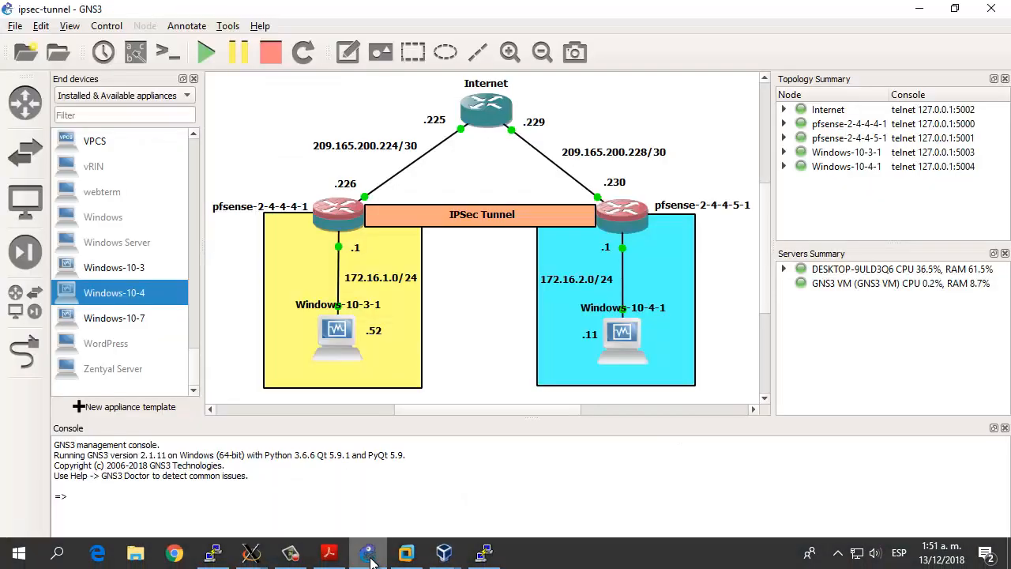
pyautogui.click(615, 183)
pyautogui.moveTo(371, 559)
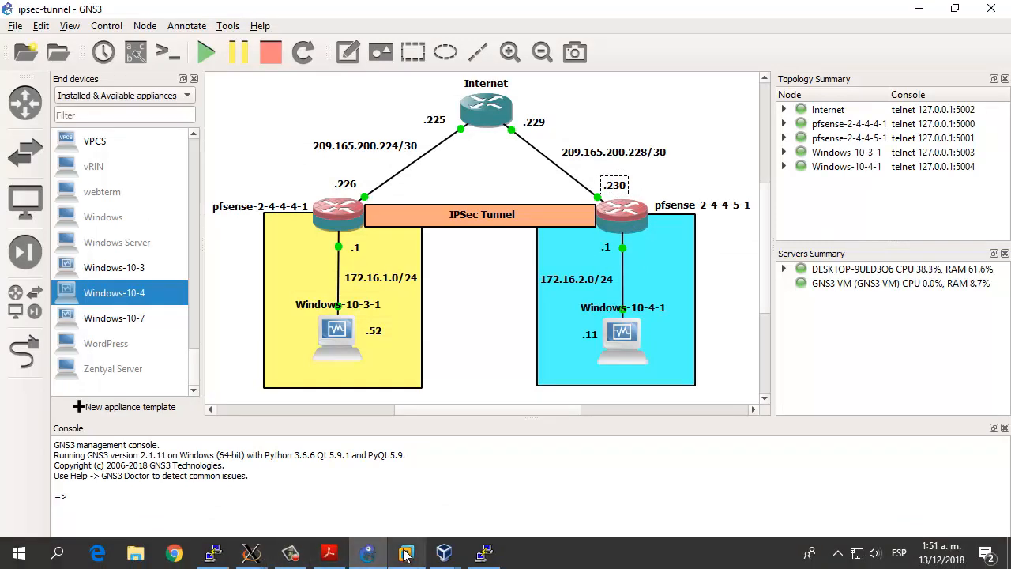
pyautogui.click(444, 562)
pyautogui.click(247, 504)
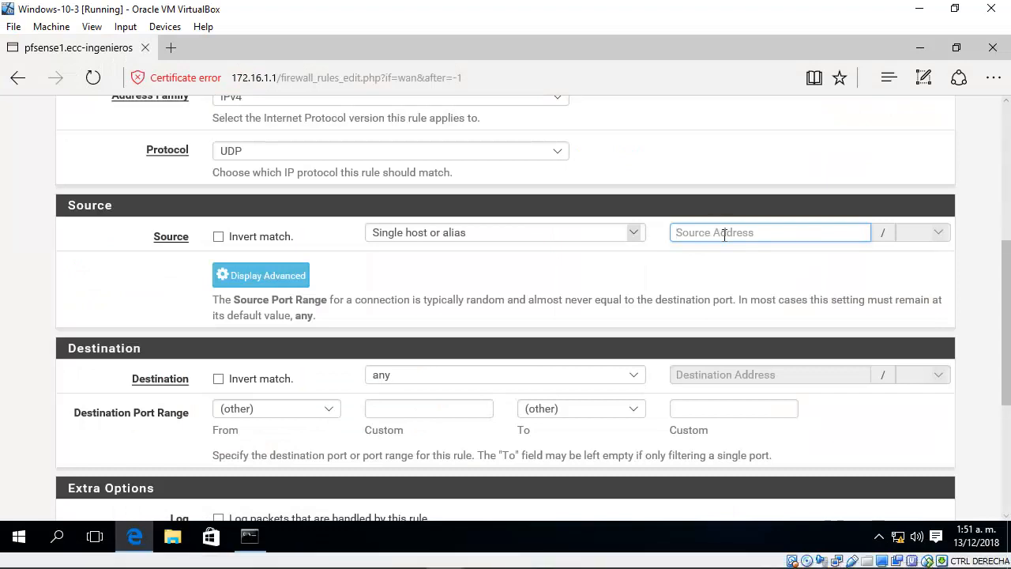
# Step: Enter 209.165.200.230 as the rule's source address
pyautogui.write('209')
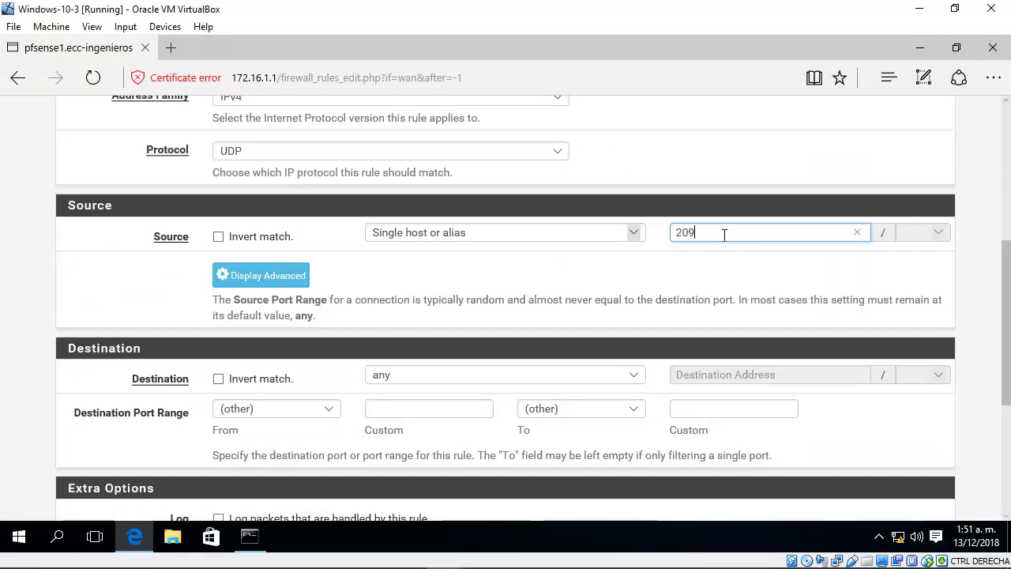
pyautogui.write('.165.200.230')
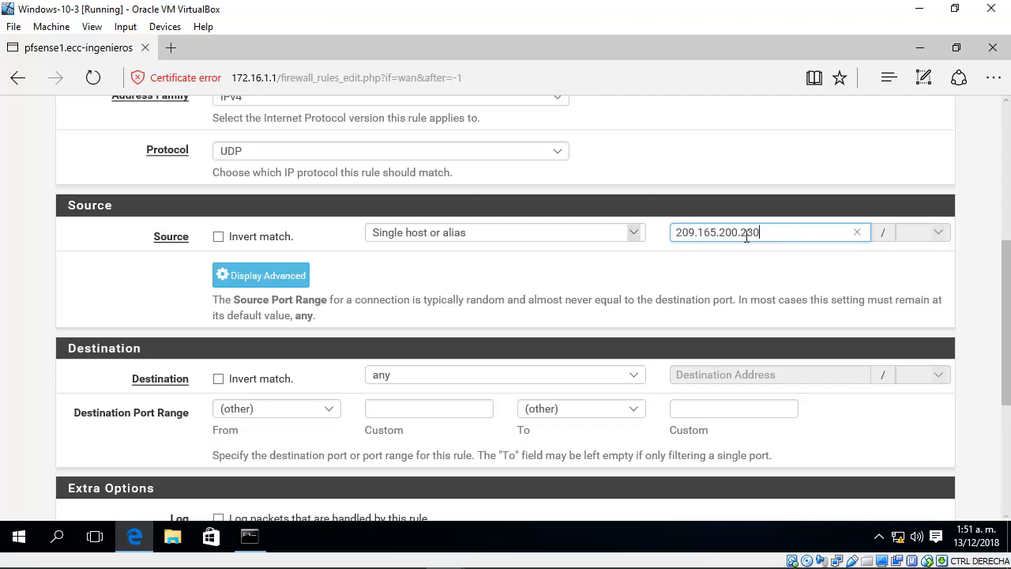
pyautogui.moveTo(781, 235); pyautogui.dragTo(669, 260)
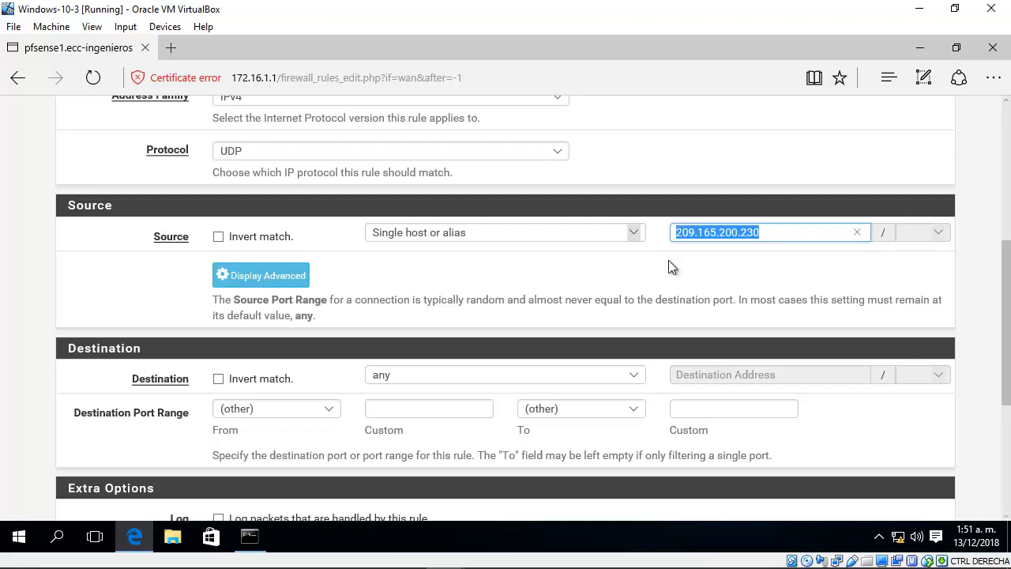
pyautogui.click(662, 280)
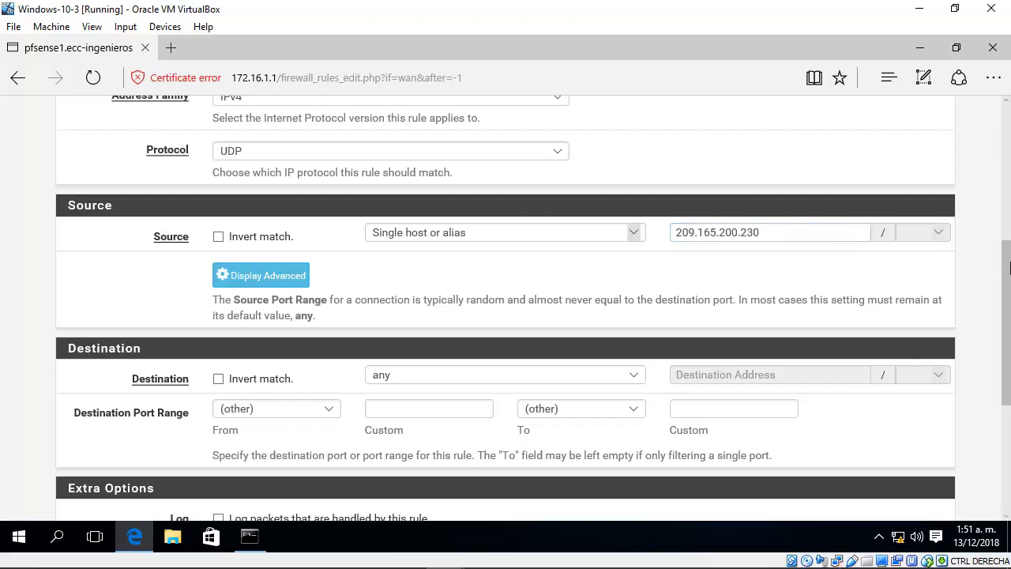
# Step: Go to the rule's destination settings, check the WAN address label of pfsense-2-4-4-4-1 in GNS3, and return to Windows-10-3
pyautogui.moveTo(1009, 269); pyautogui.dragTo(997, 309)
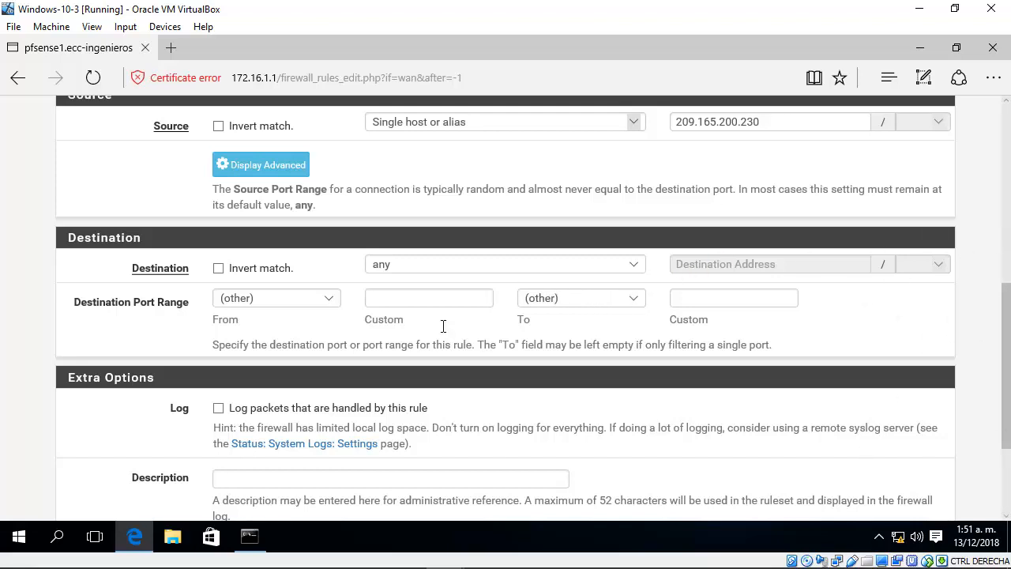
pyautogui.moveTo(291, 531)
pyautogui.moveTo(380, 561)
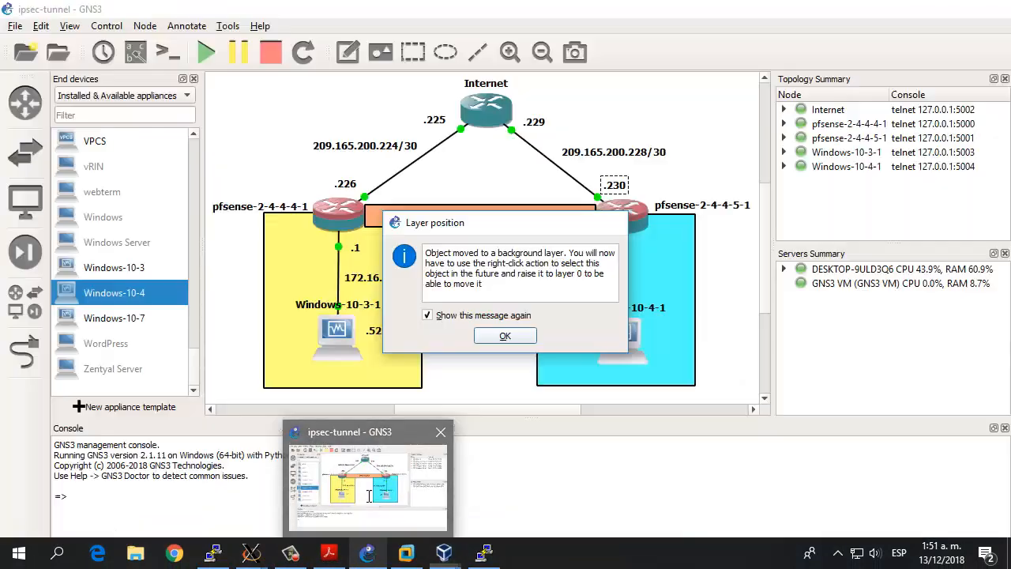
pyautogui.click(391, 468)
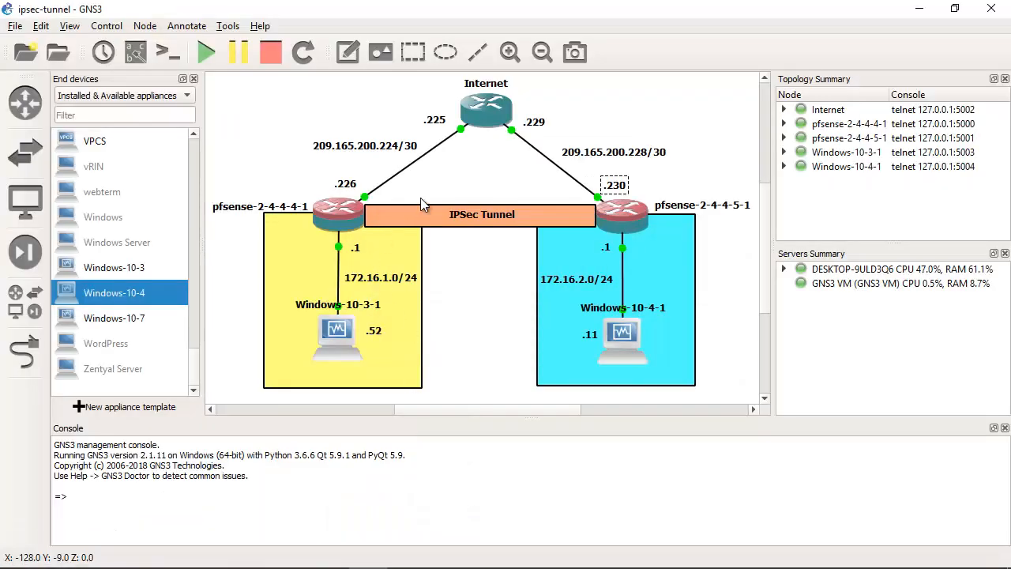
pyautogui.click(313, 168)
pyautogui.moveTo(351, 188); pyautogui.dragTo(345, 188)
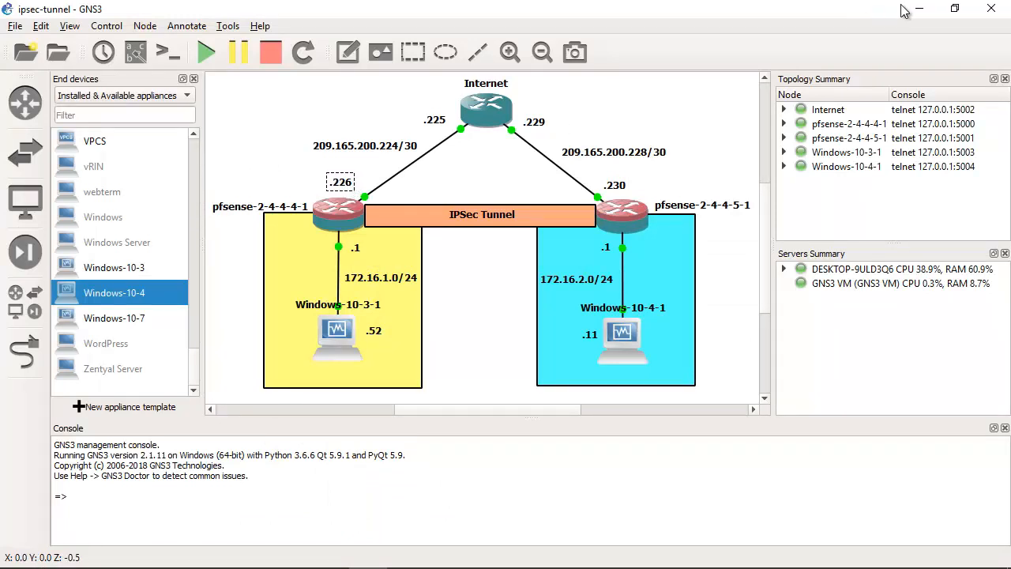
pyautogui.moveTo(444, 553)
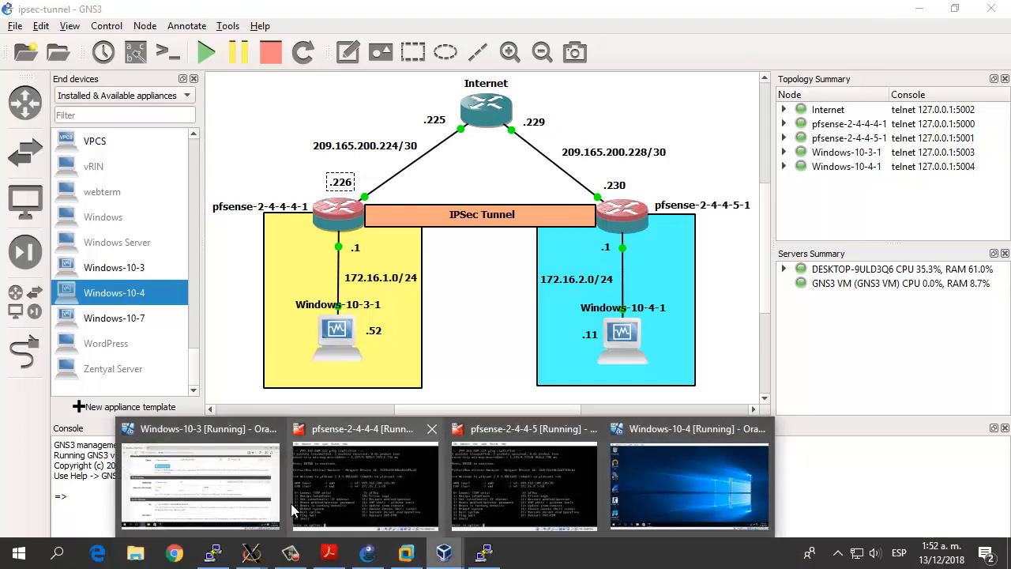
pyautogui.click(278, 506)
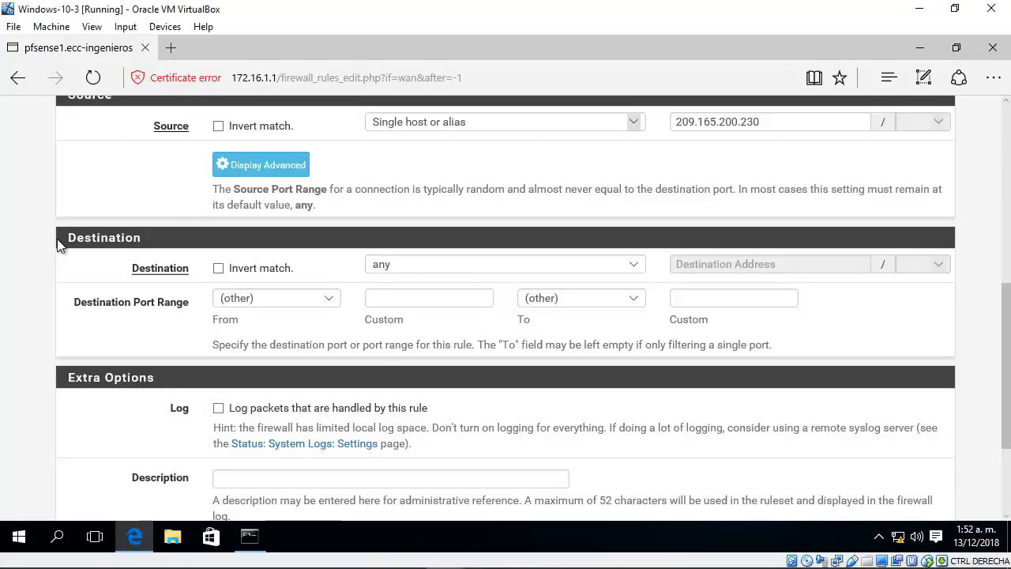
# Step: Set the rule's destination to Single host or alias with address 209.165.200.226, and verify it against the GNS3 topology
pyautogui.moveTo(59, 245); pyautogui.dragTo(147, 237)
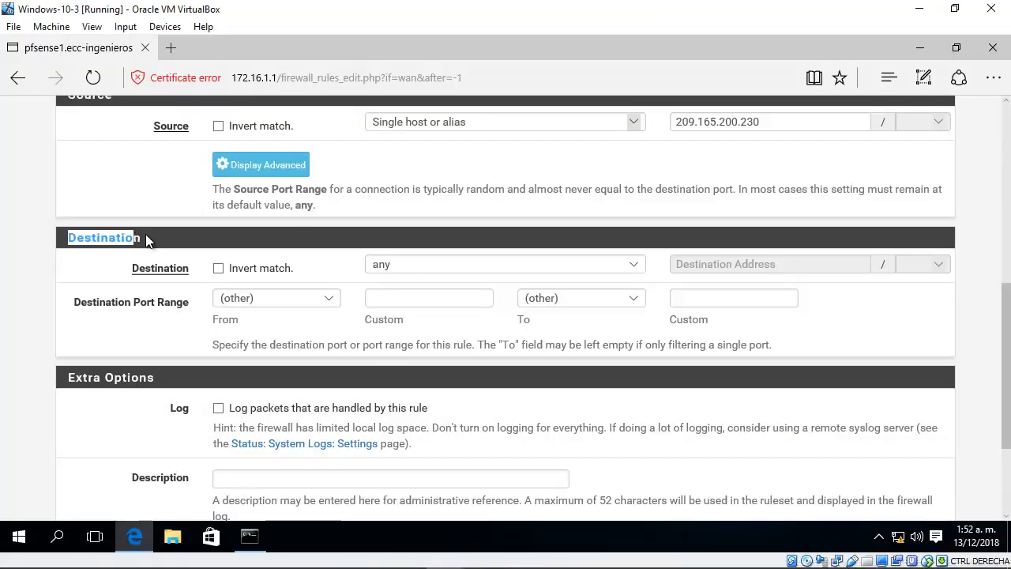
pyautogui.click(467, 267)
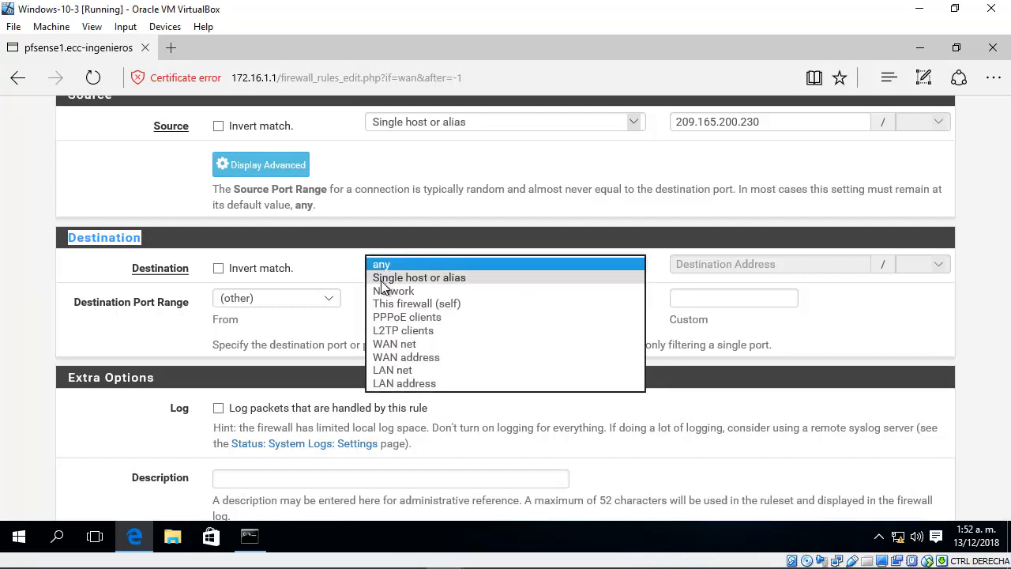
pyautogui.click(456, 278)
pyautogui.click(705, 264)
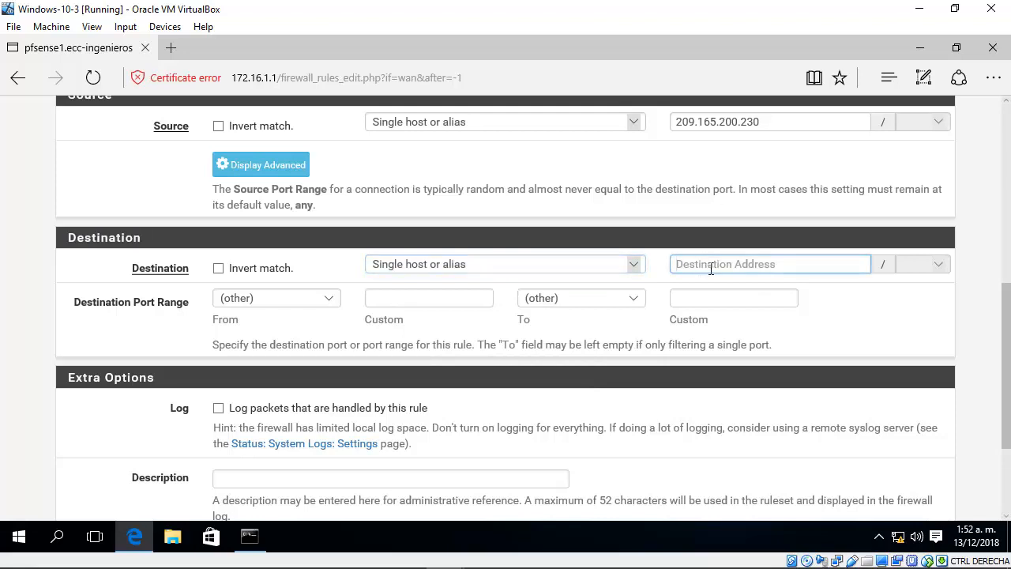
pyautogui.write('209.16')
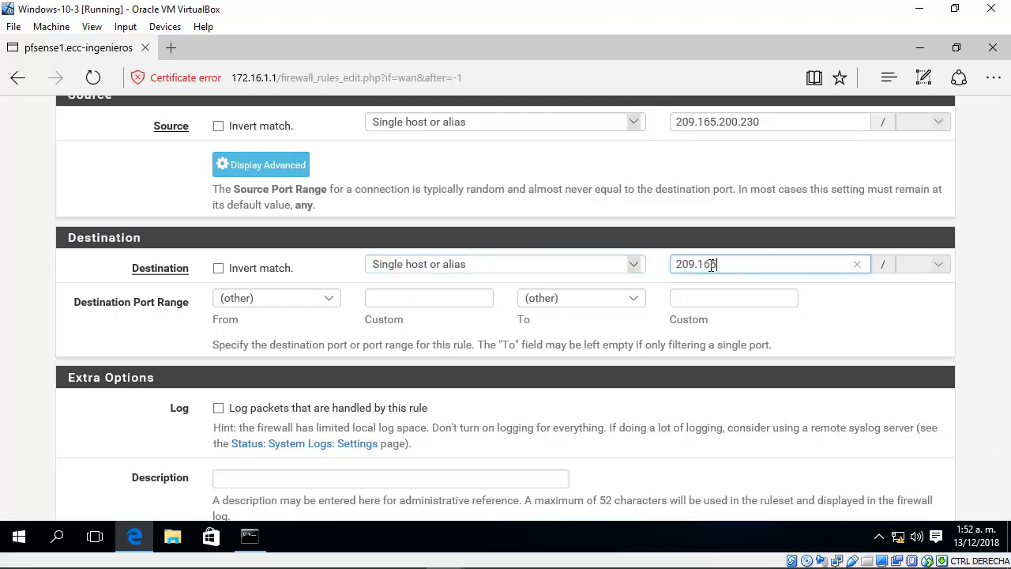
pyautogui.write('5.200')
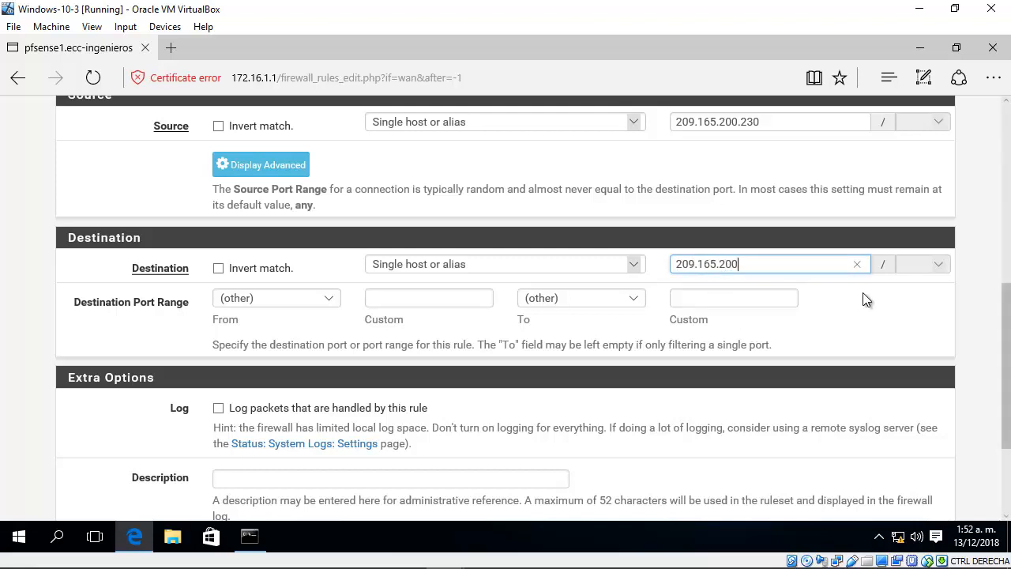
pyautogui.write('.226')
pyautogui.doubleClick(673, 263)
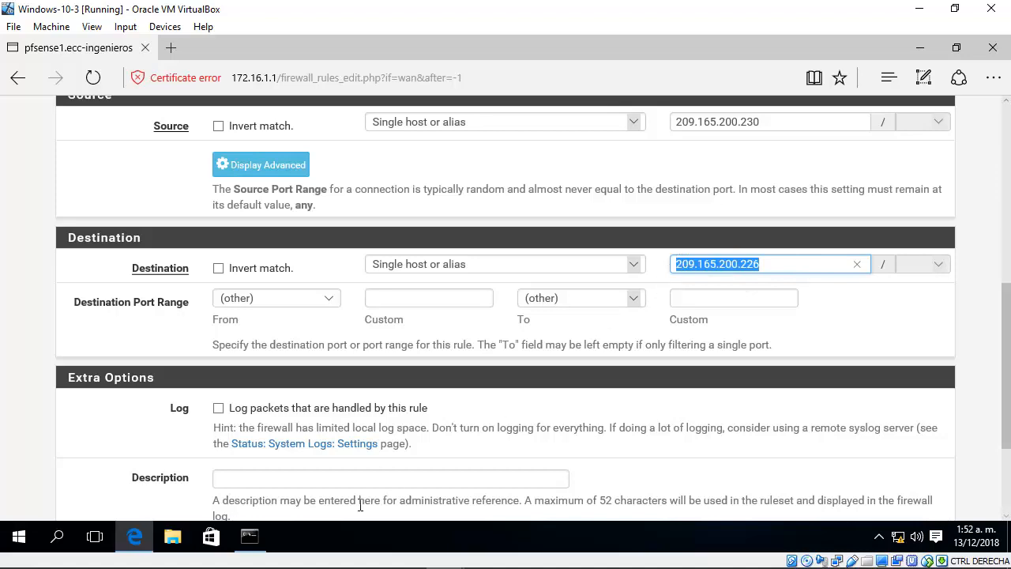
pyautogui.click(384, 558)
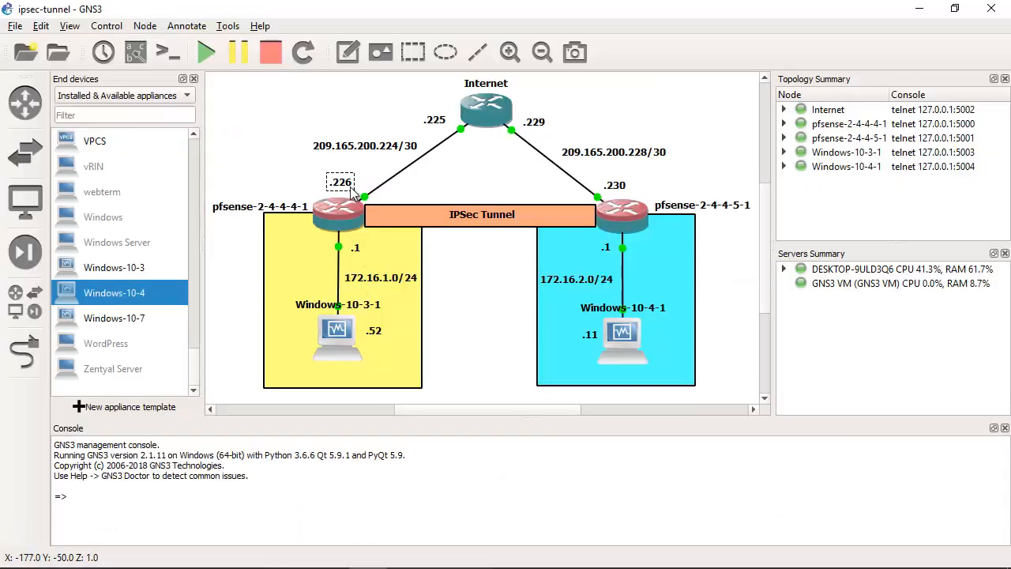
pyautogui.click(920, 9)
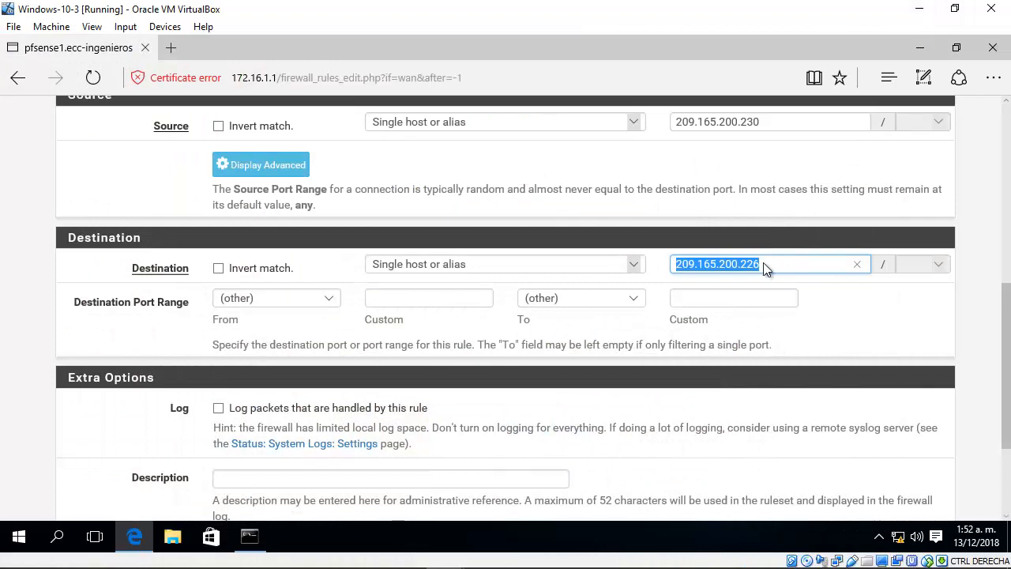
# Step: Set the rule's destination port range to ISAKMP (500)
pyautogui.click(636, 264)
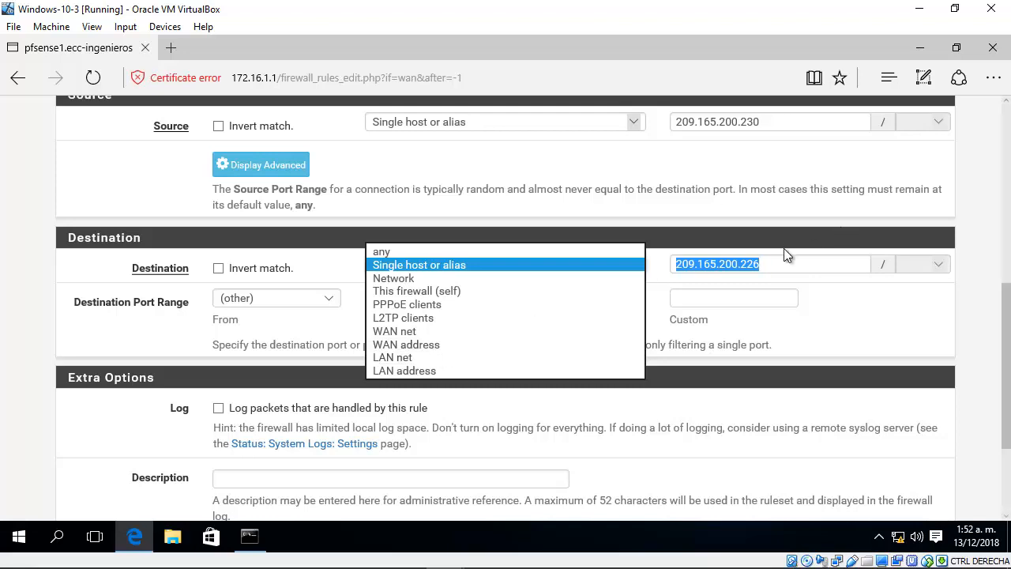
pyautogui.moveTo(777, 262); pyautogui.dragTo(672, 266)
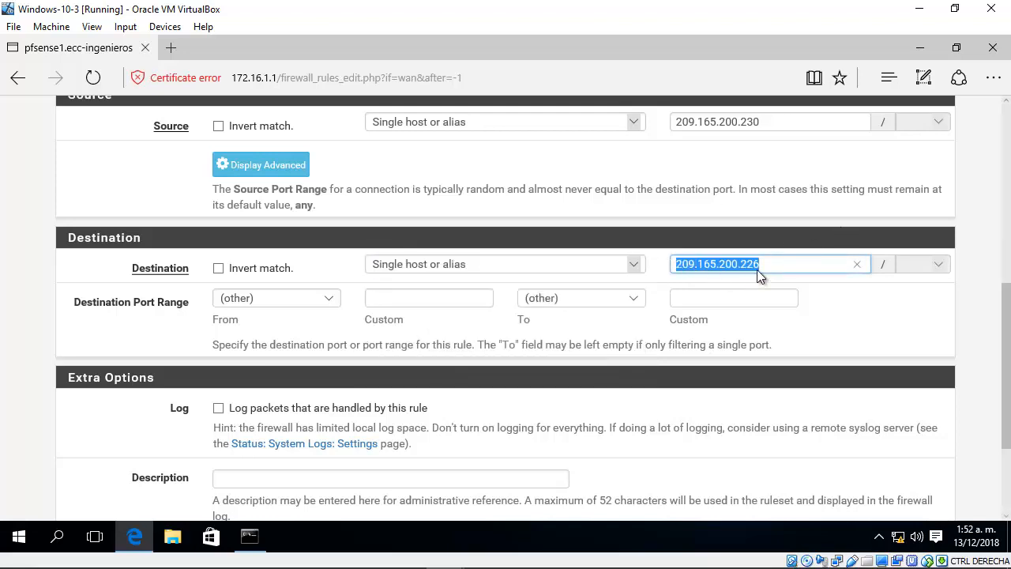
pyautogui.click(789, 261)
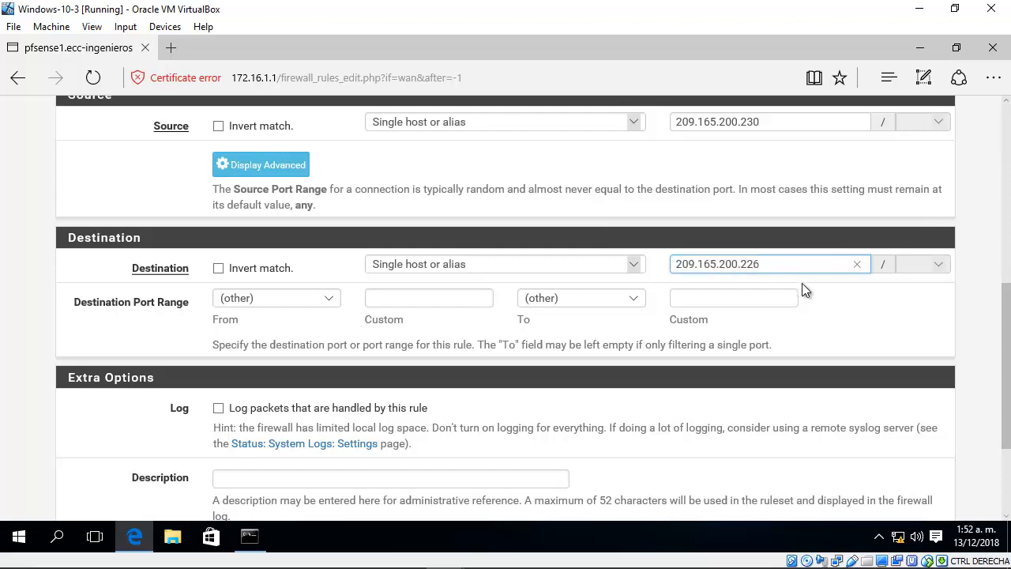
pyautogui.click(319, 299)
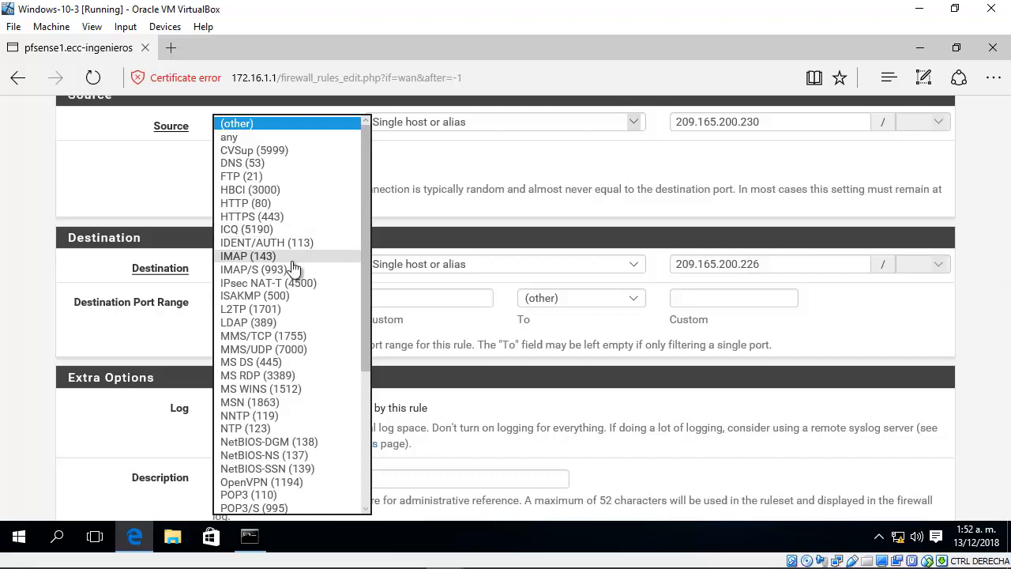
pyautogui.click(268, 297)
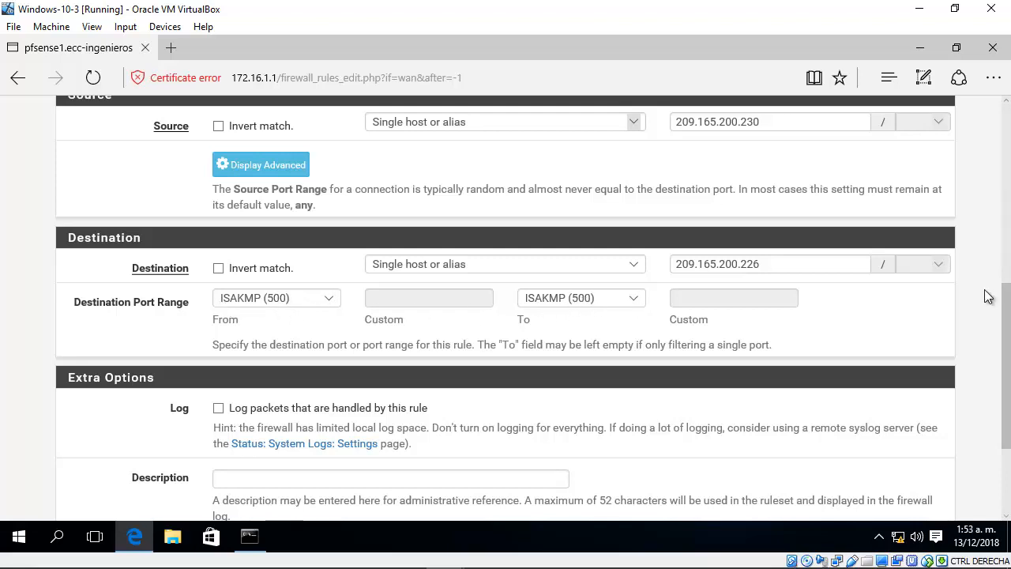
# Step: Enter "Pass IPSec from remote site" as the rule's description
pyautogui.scroll(-1, 1005, 359)
pyautogui.moveTo(1005, 360); pyautogui.dragTo(996, 390)
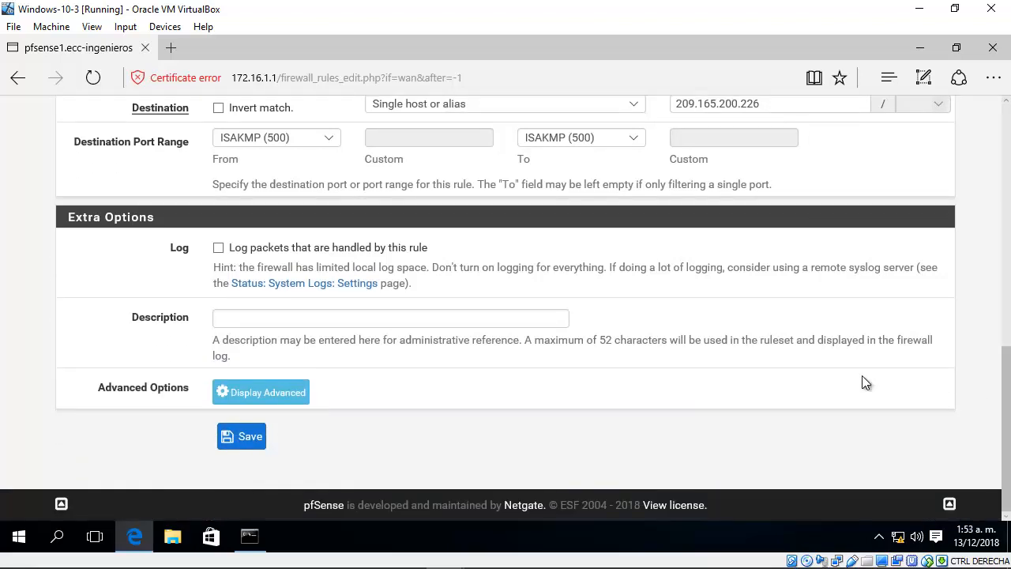
pyautogui.click(364, 317)
pyautogui.write('Pa')
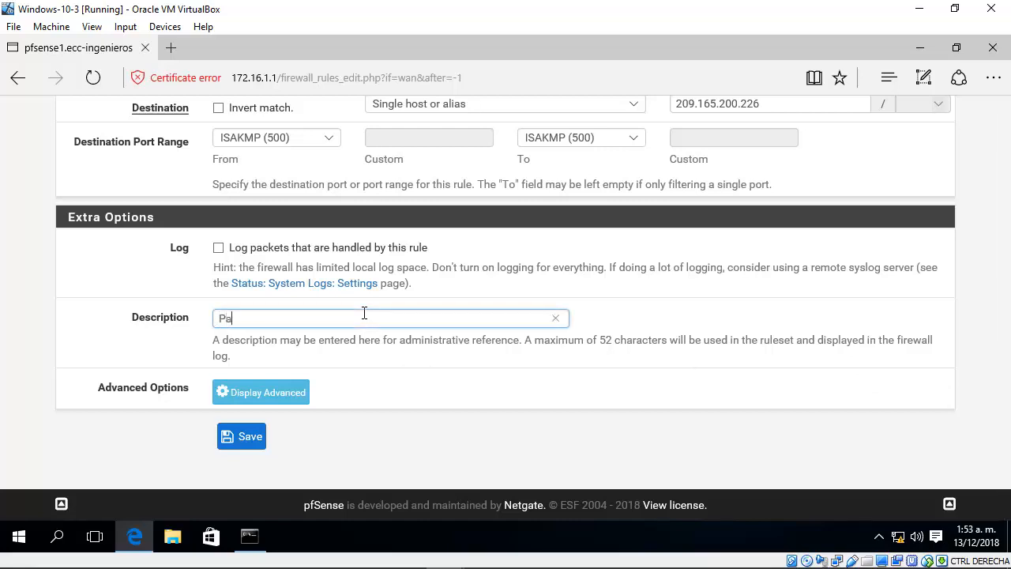
pyautogui.write('ss IPSec from remote site')
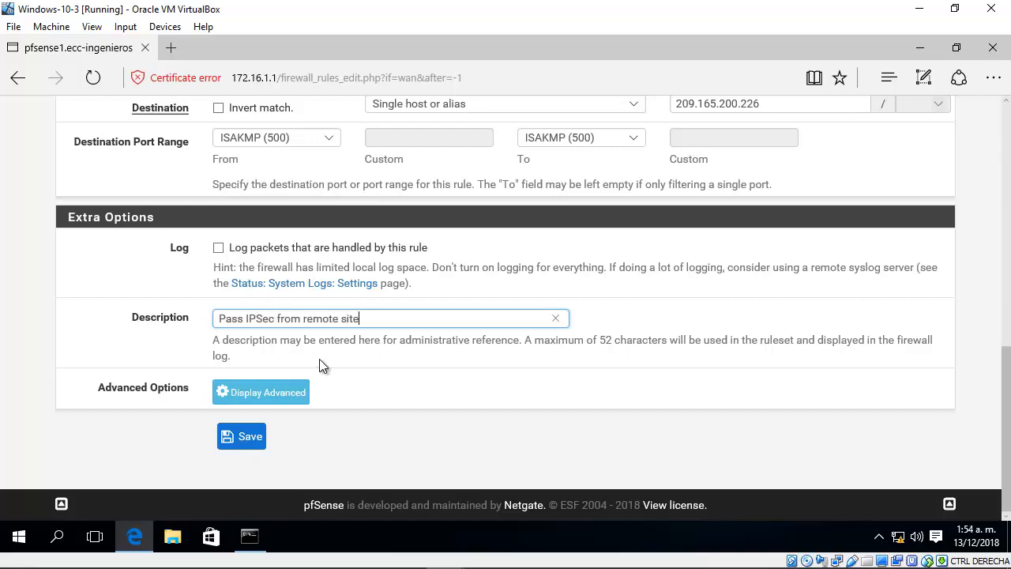
# Step: Save the new WAN rule and apply the firewall changes
pyautogui.click(243, 437)
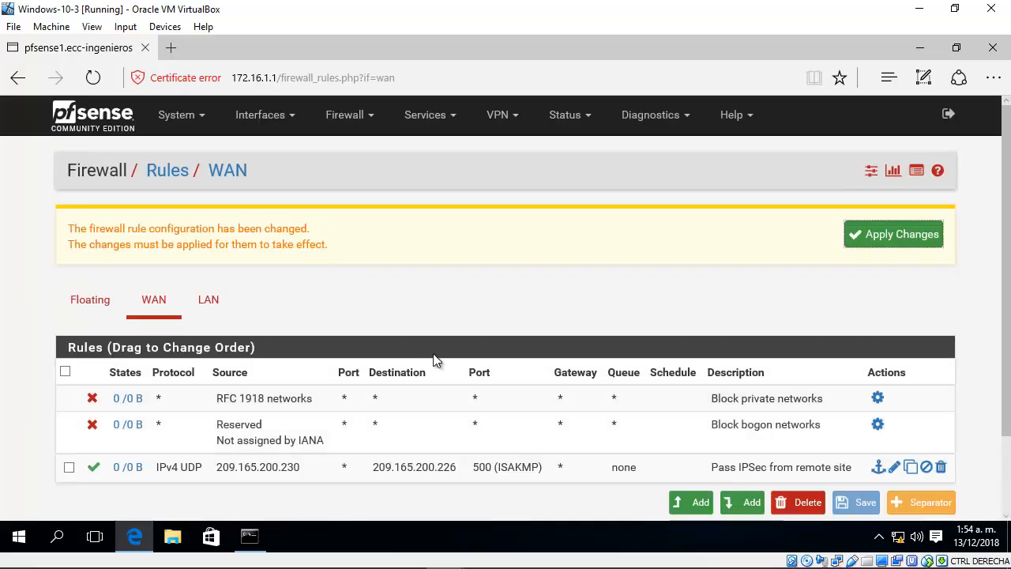
pyautogui.scroll(-2, 433, 361)
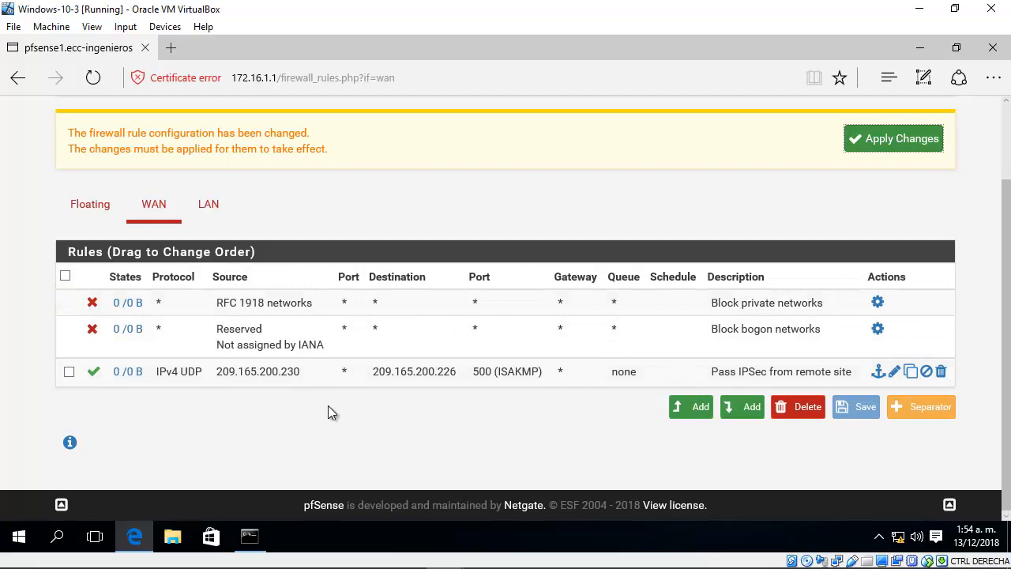
pyautogui.click(888, 150)
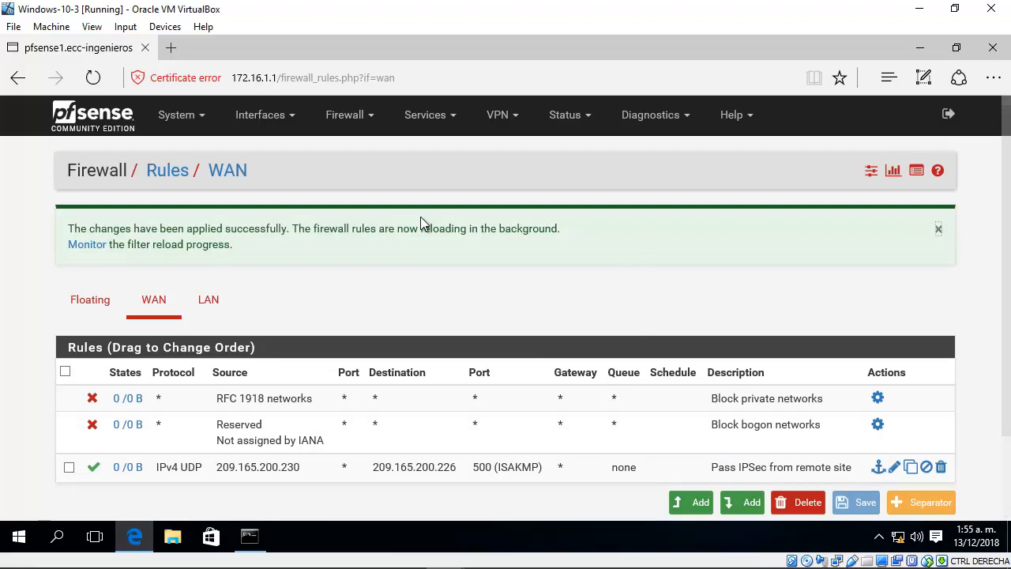
# Step: Review the firewall's WAN and LAN rule lists, and return to the WAN rules
pyautogui.scroll(-1, 371, 260)
pyautogui.click(150, 236)
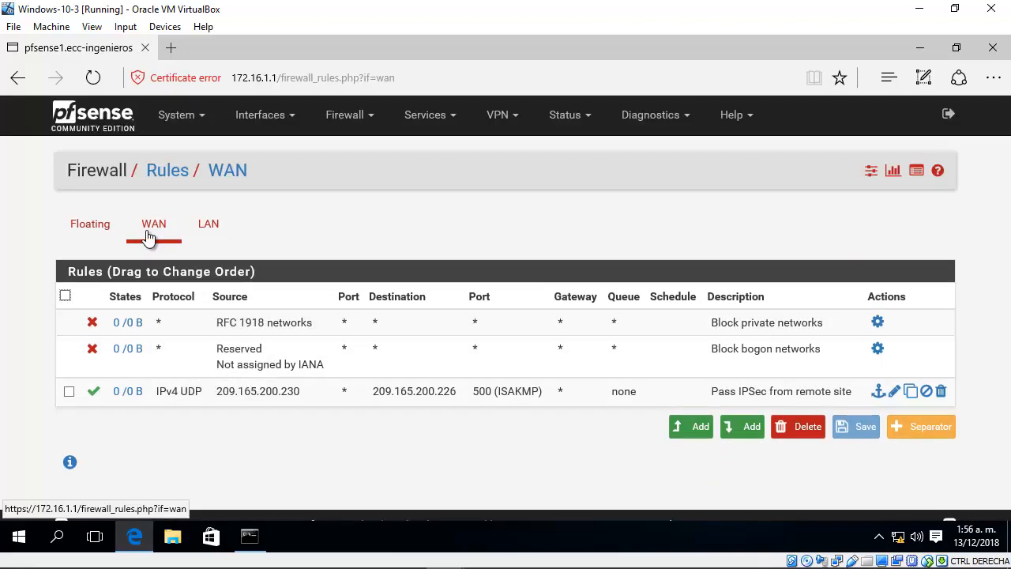
pyautogui.click(210, 230)
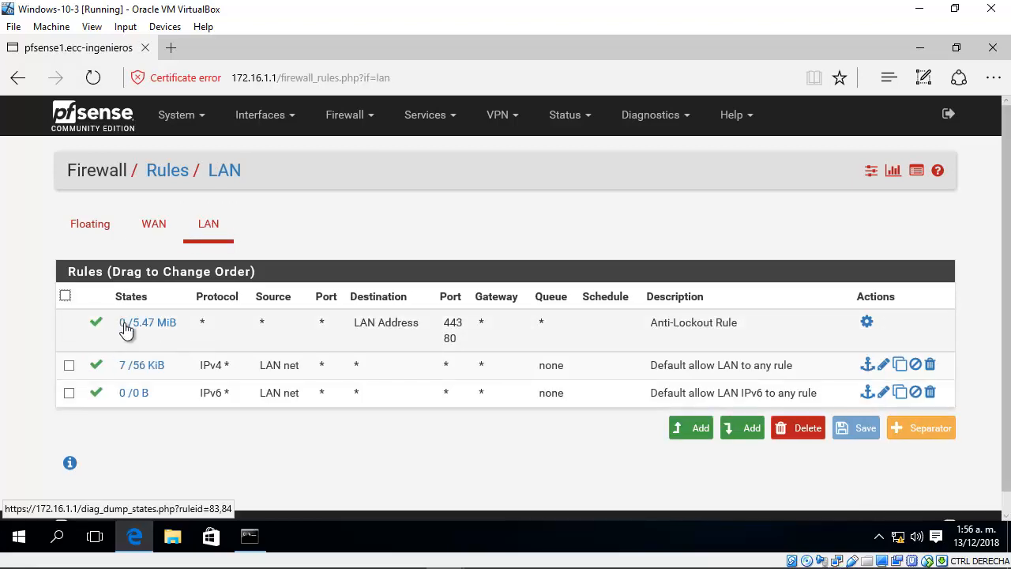
pyautogui.moveTo(130, 325)
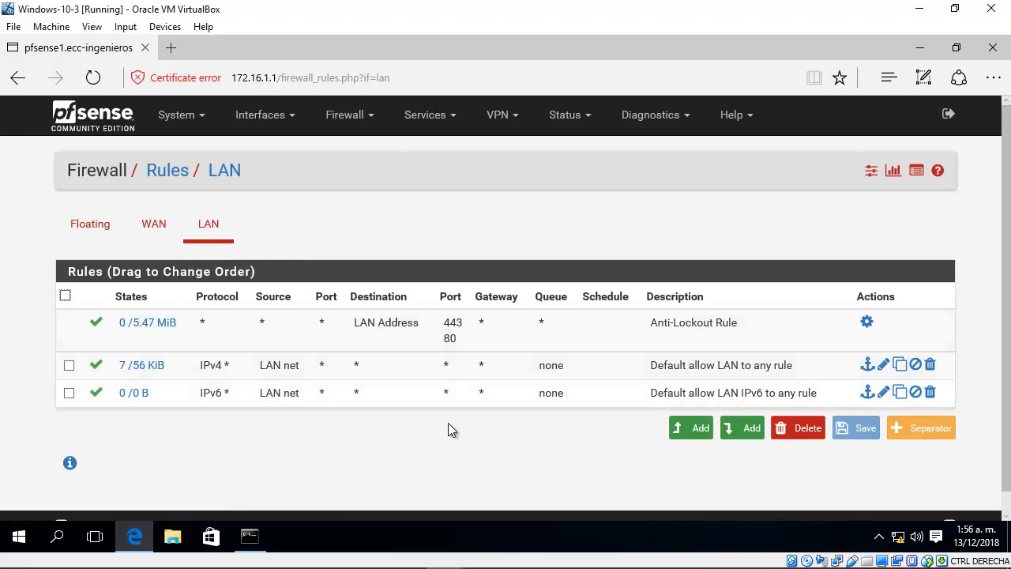
pyautogui.moveTo(450, 429); pyautogui.dragTo(48, 320)
pyautogui.click(45, 324)
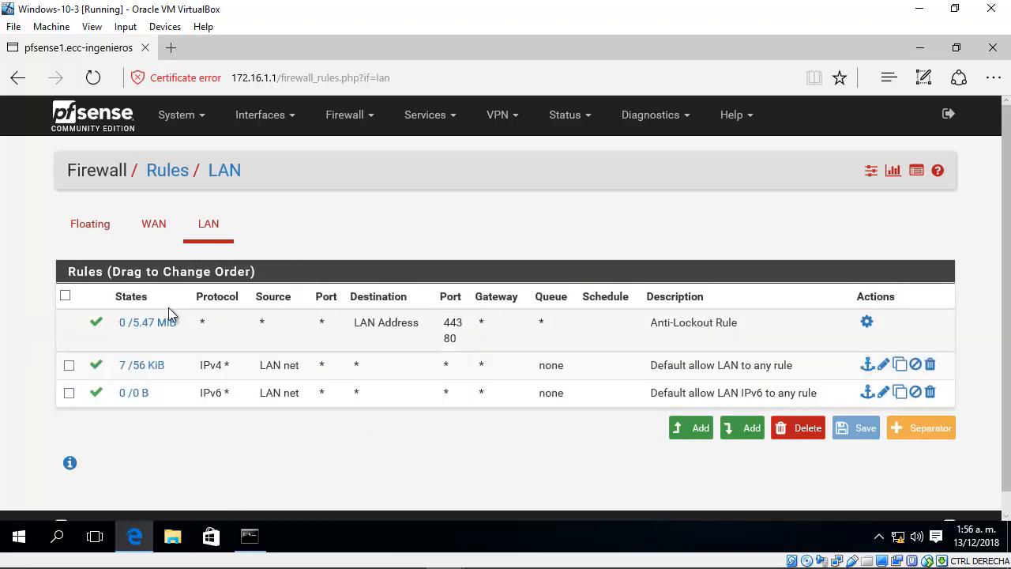
pyautogui.click(156, 228)
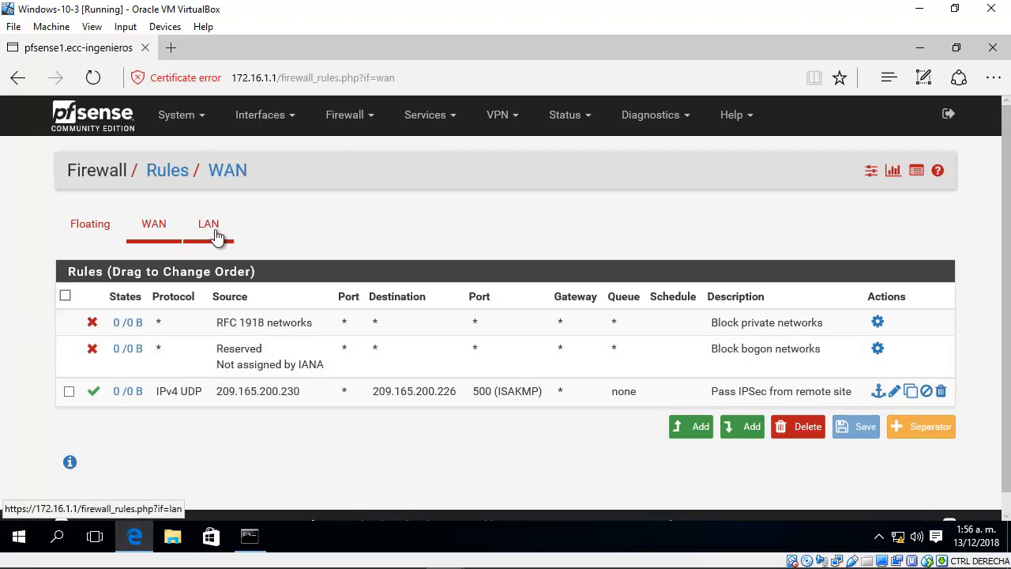
# Step: Go to the IPsec VPN tunnels and start adding a phase 1 entry
pyautogui.click(512, 125)
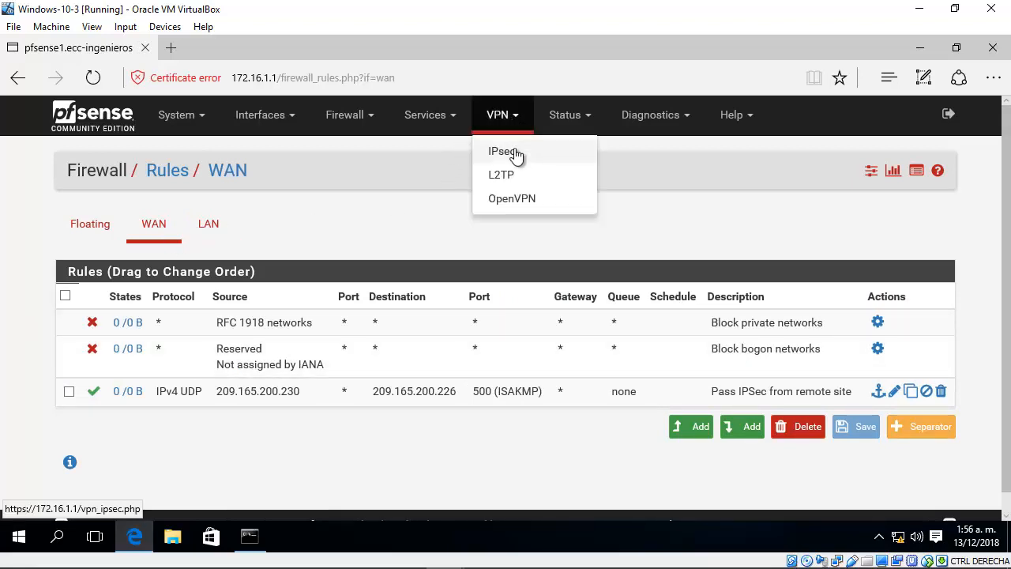
pyautogui.click(515, 152)
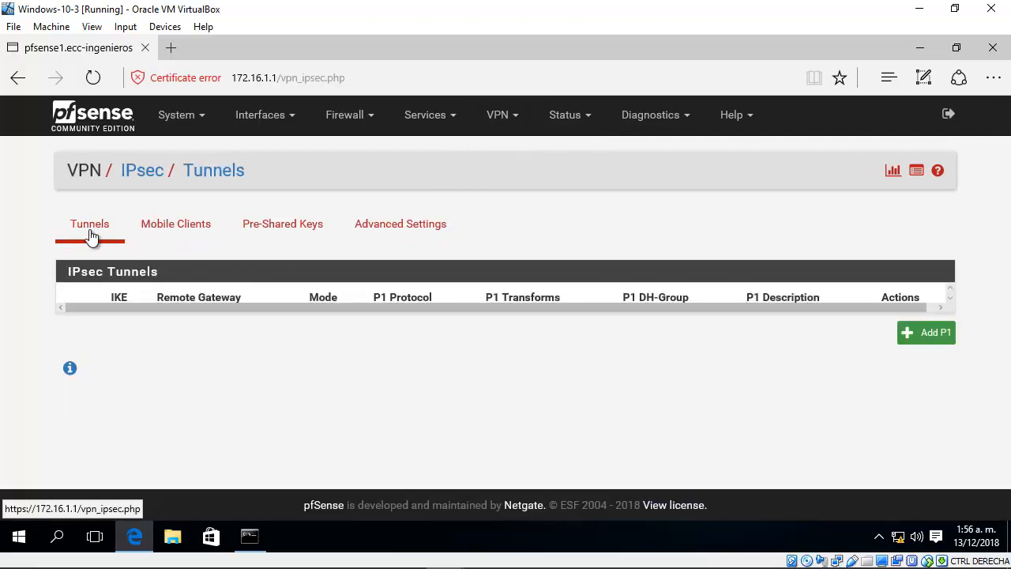
pyautogui.click(939, 338)
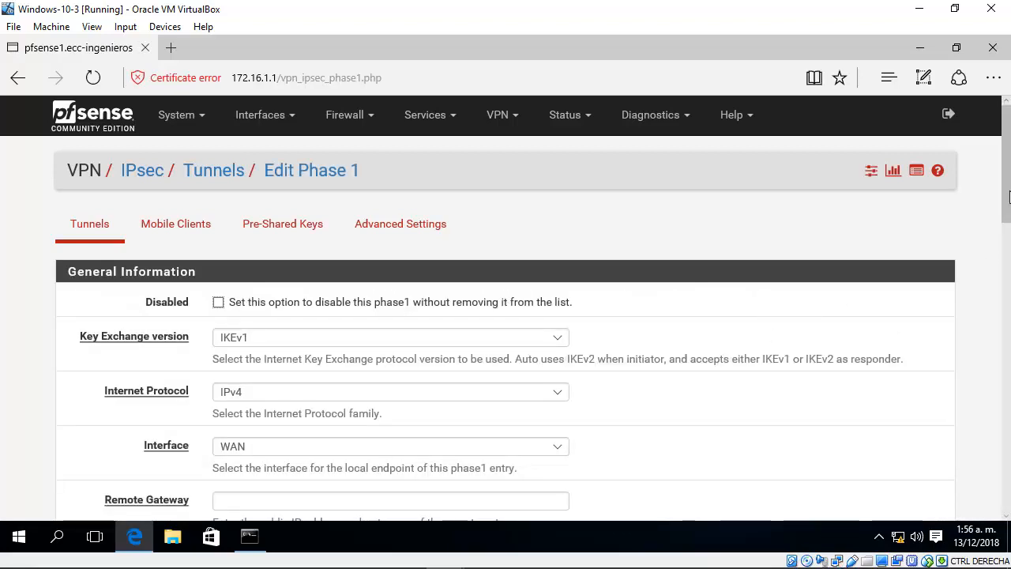
# Step: Set the phase 1 key exchange version to IKEv2
pyautogui.scroll(-2, 1005, 236)
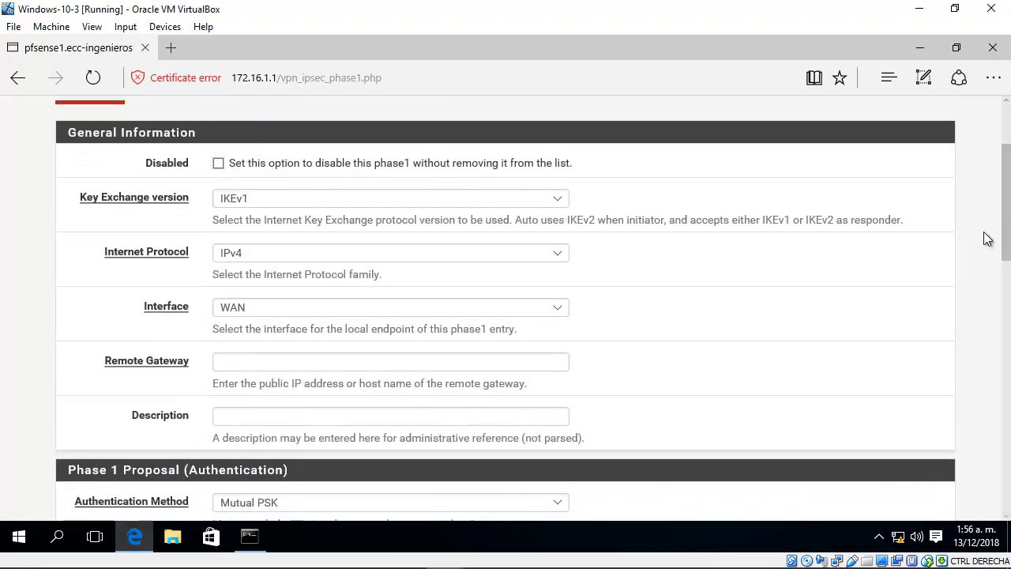
pyautogui.click(557, 204)
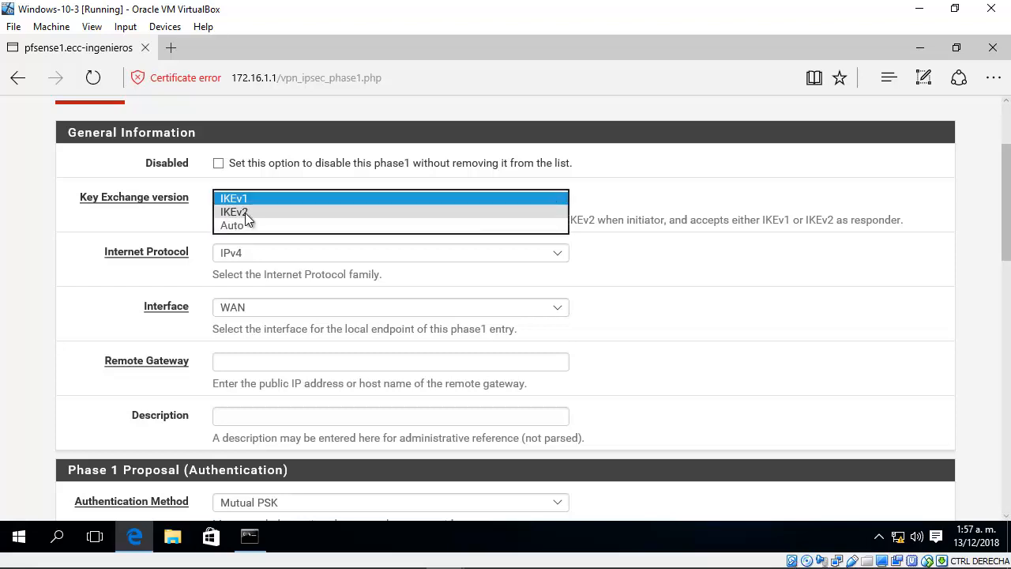
pyautogui.click(245, 213)
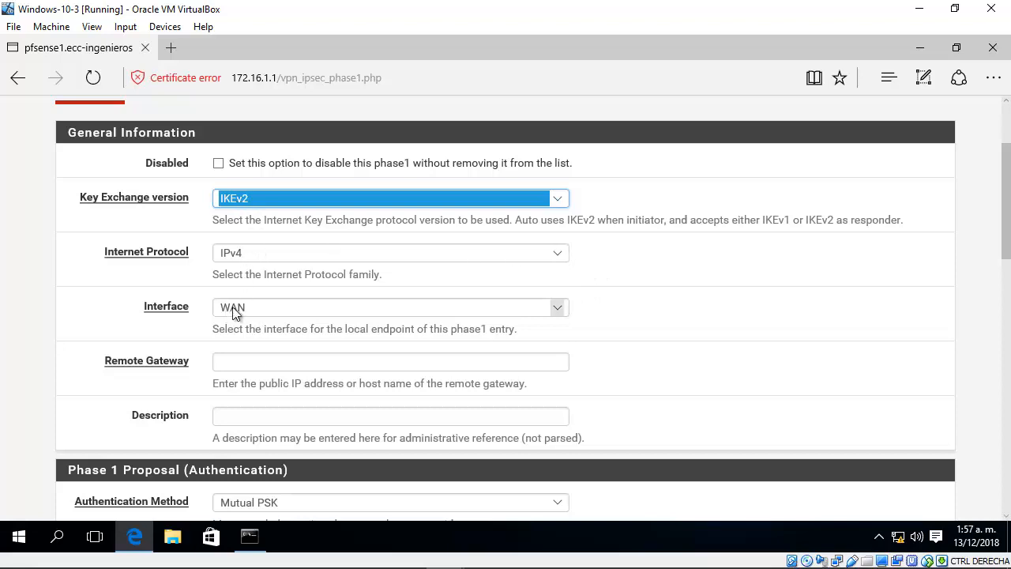
pyautogui.click(843, 293)
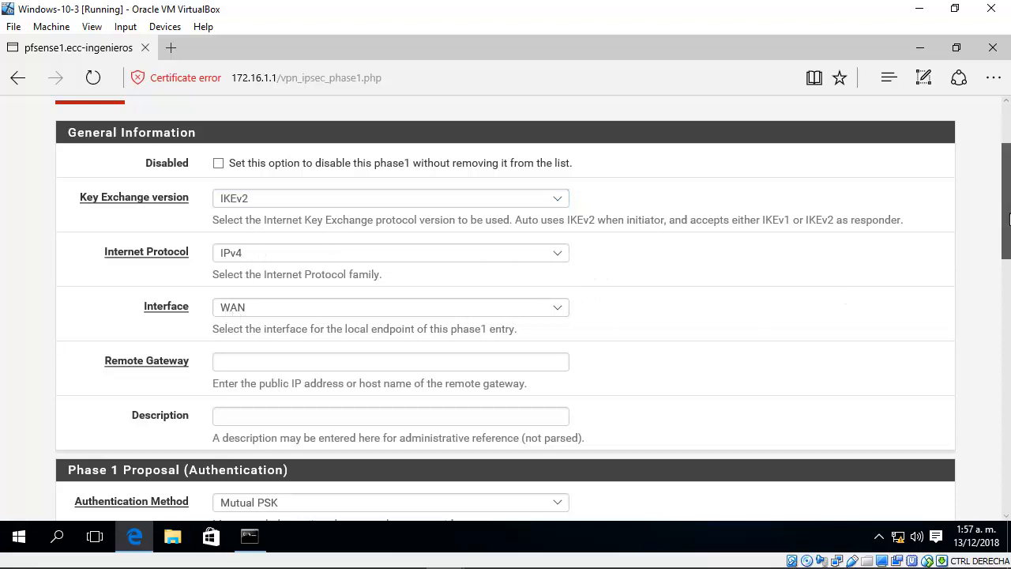
# Step: Check the WAN address label of pfsense-2-4-4-5-1 in GNS3, return to Windows-10-3, and enter 209.165.200.230 as the remote gateway
pyautogui.scroll(-3, 331, 181)
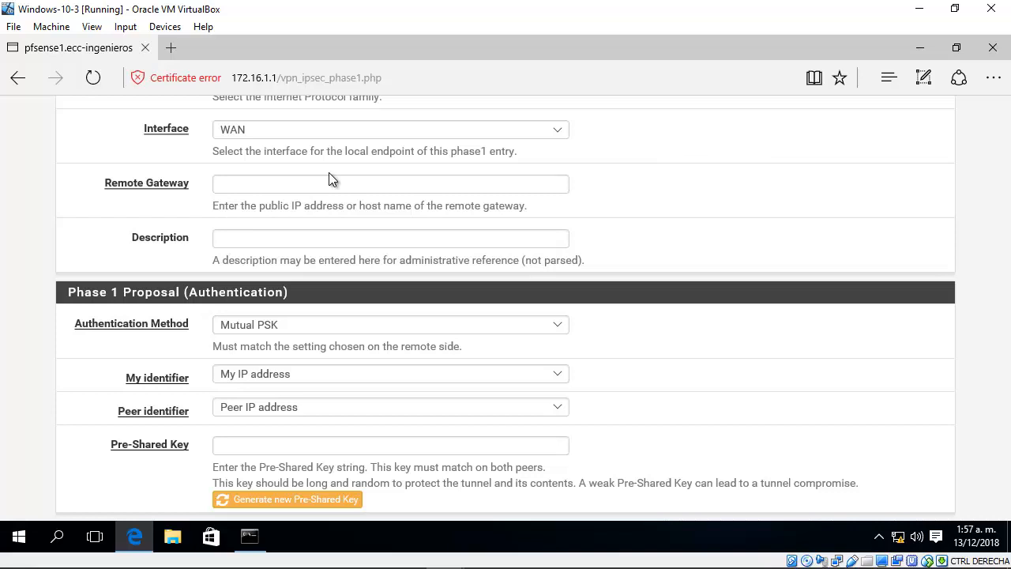
pyautogui.moveTo(203, 195); pyautogui.dragTo(109, 192)
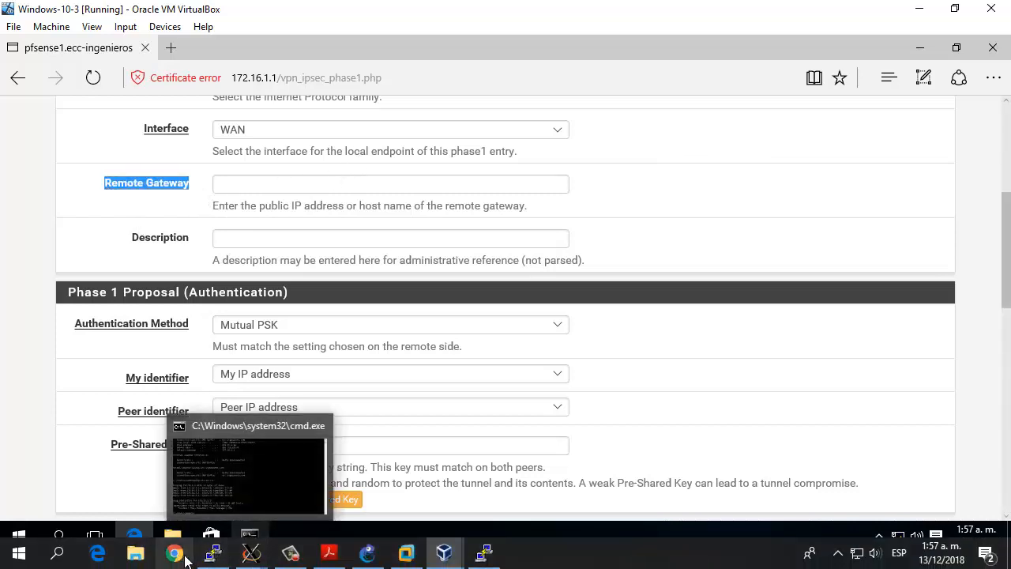
pyautogui.click(367, 553)
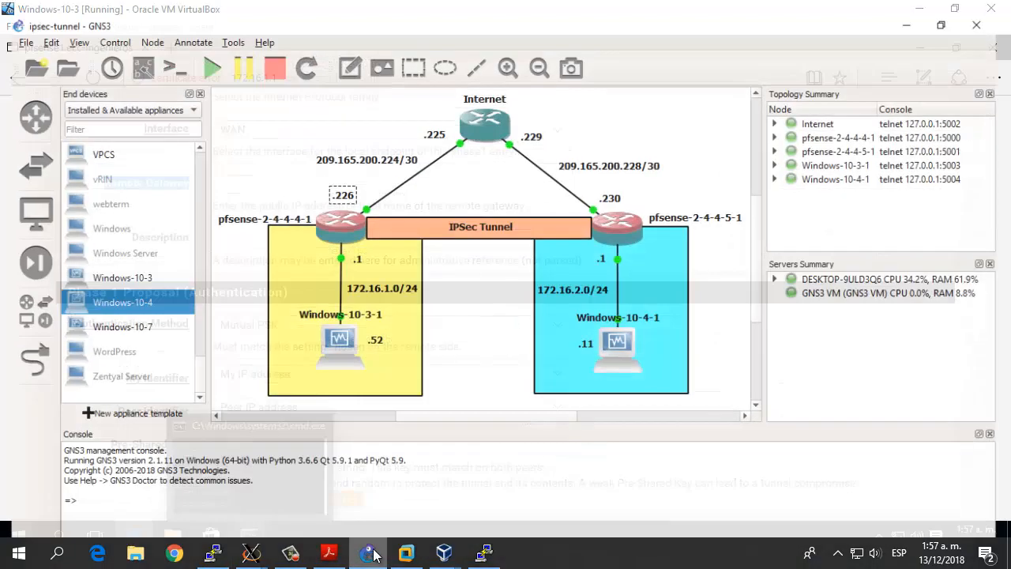
pyautogui.click(617, 185)
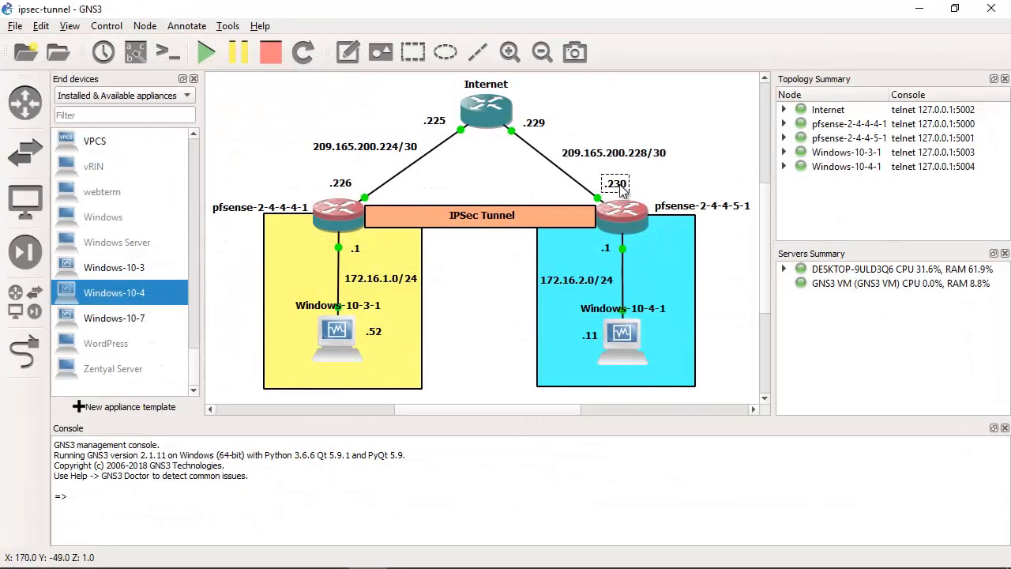
pyautogui.click(919, 8)
pyautogui.click(285, 184)
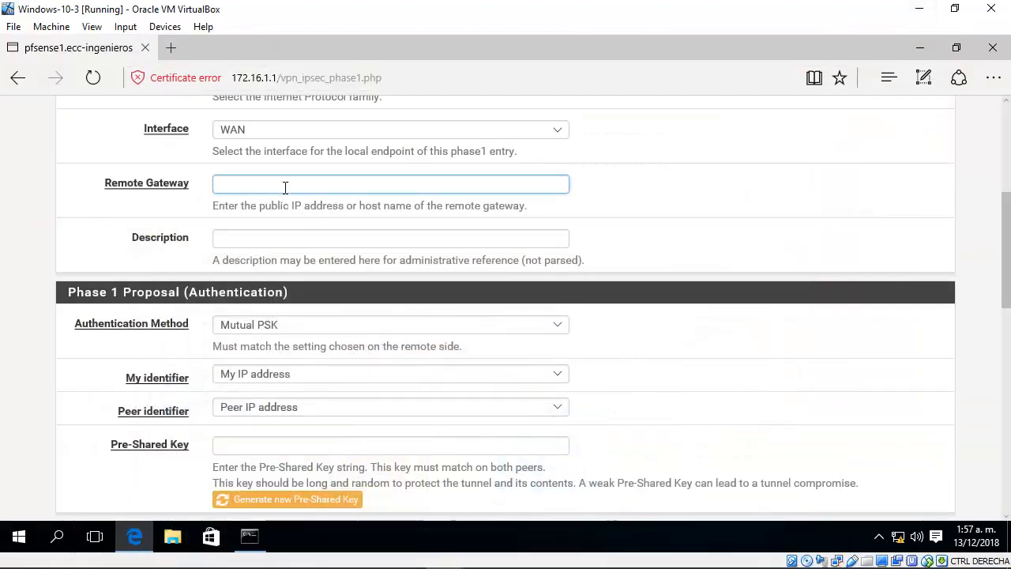
pyautogui.write('209.165.200.230')
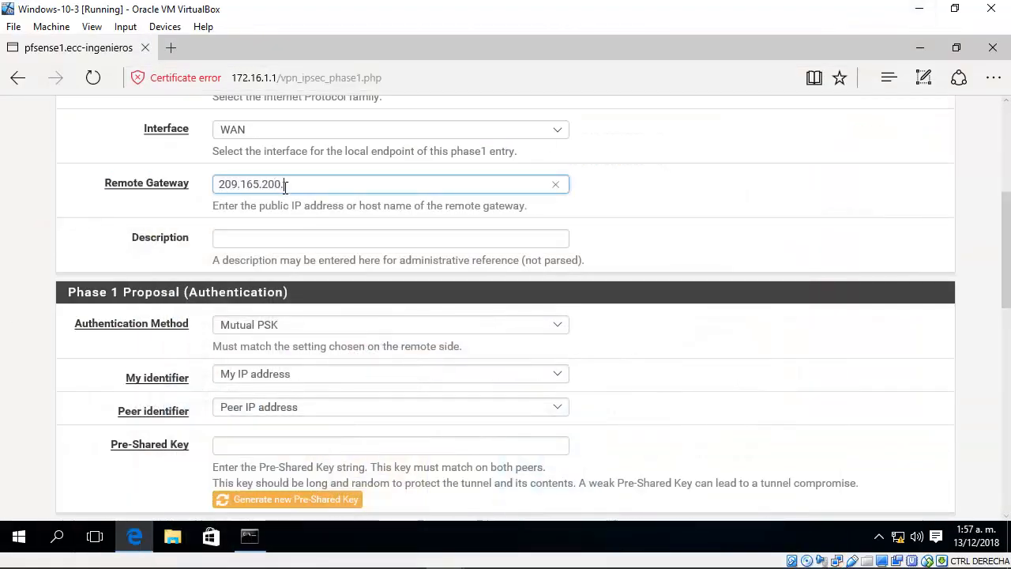
# Step: Enter "IPSec Tunnel Phase 1 to remote site" as the phase 1 description
pyautogui.click(359, 236)
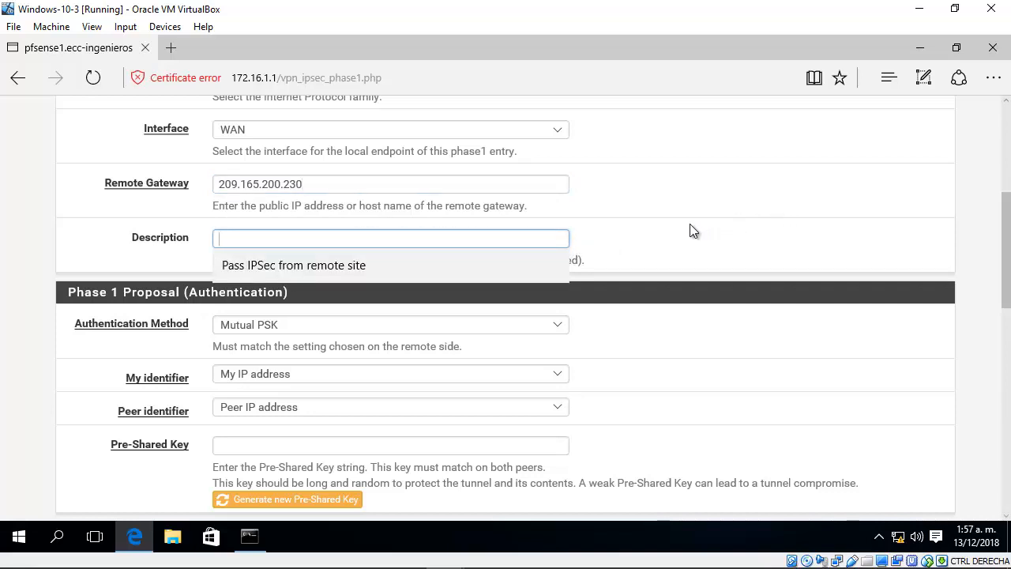
pyautogui.write('IPSec Tunnel Phase 1')
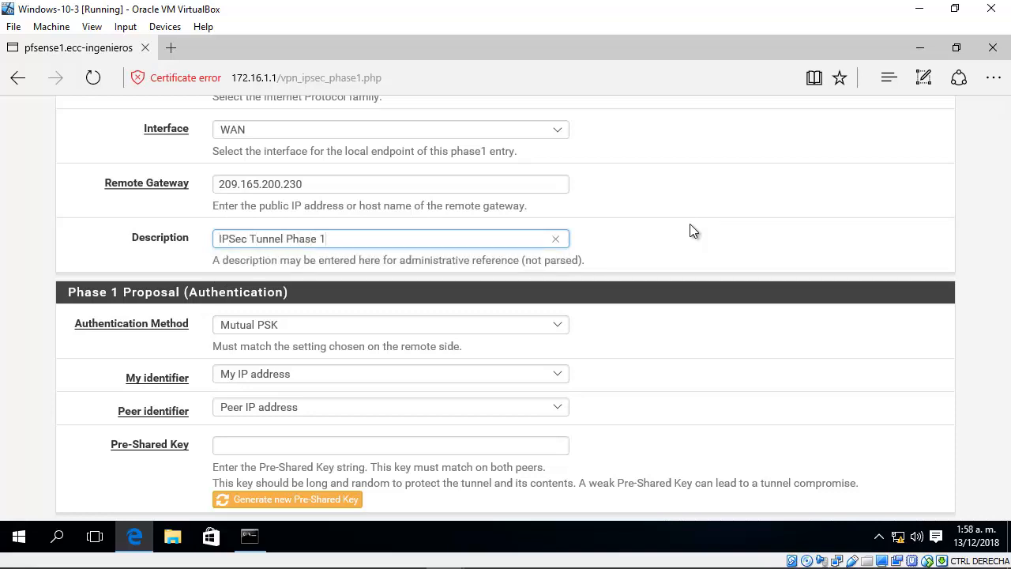
pyautogui.write(' to remote site')
pyautogui.click(966, 197)
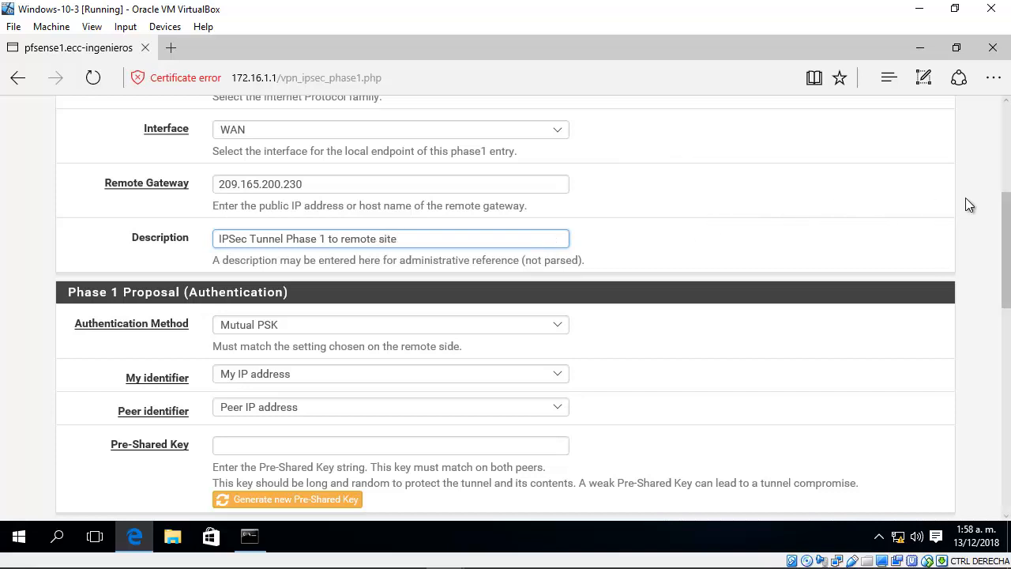
# Step: Choose Mutual PSK as the phase 1 authentication method and highlight the note about matching the remote side
pyautogui.scroll(-1, 1008, 255)
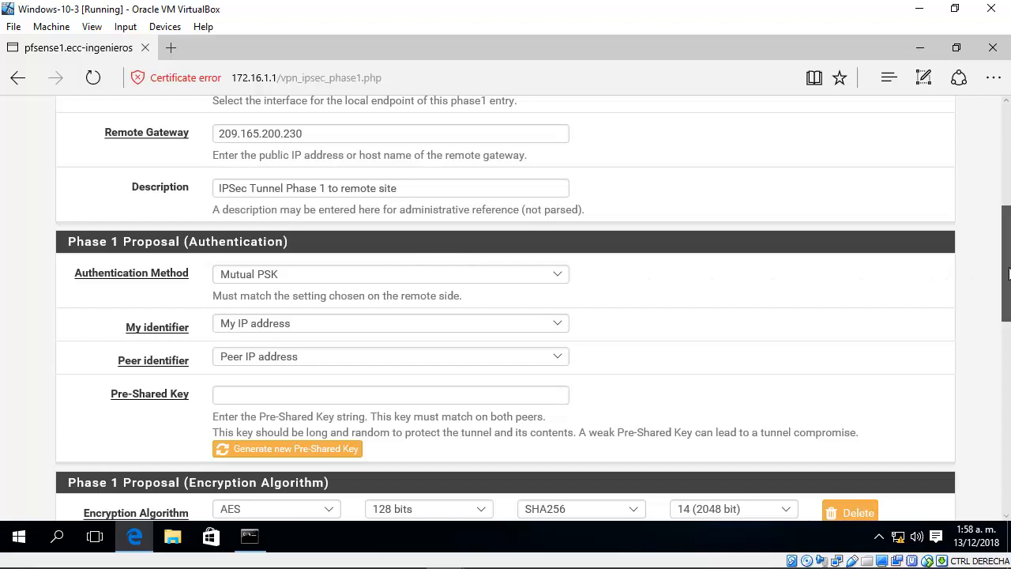
pyautogui.scroll(-1, 1006, 269)
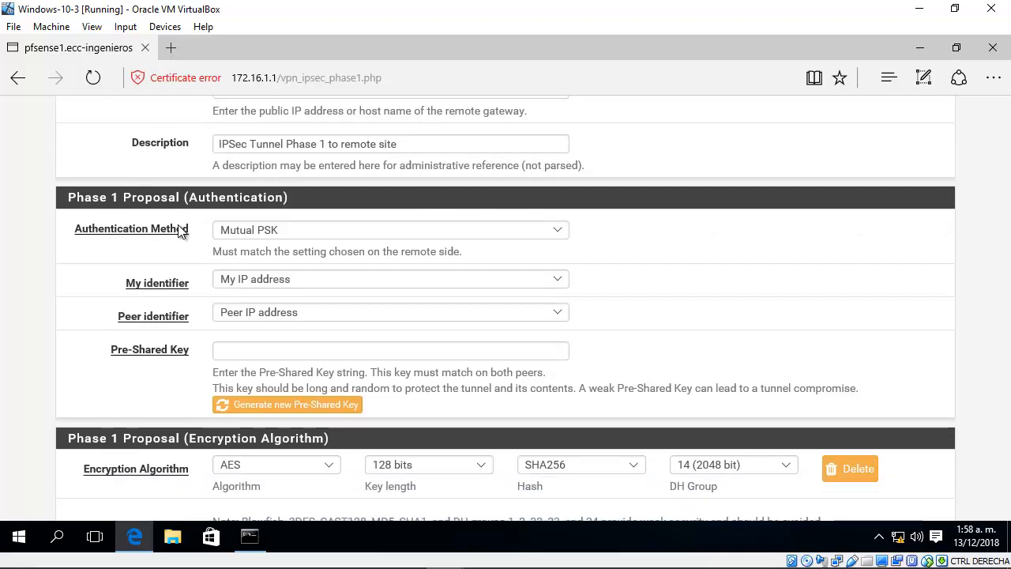
pyautogui.click(308, 234)
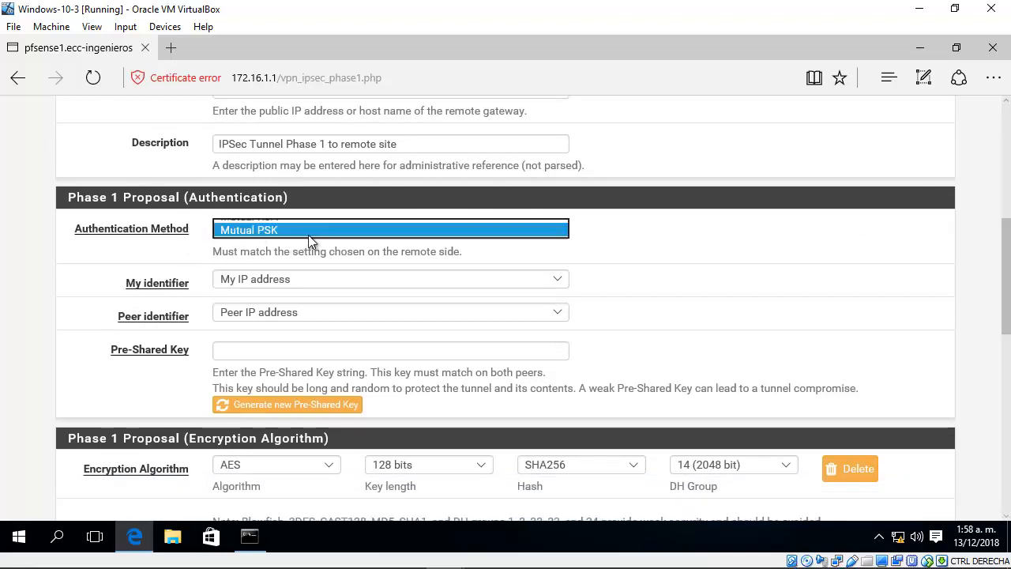
pyautogui.click(264, 232)
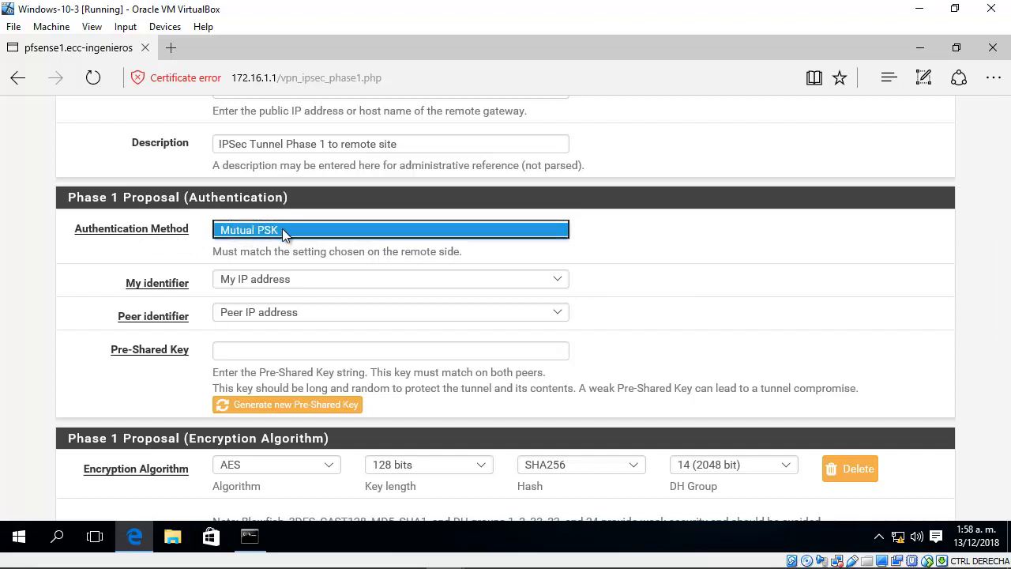
pyautogui.click(642, 253)
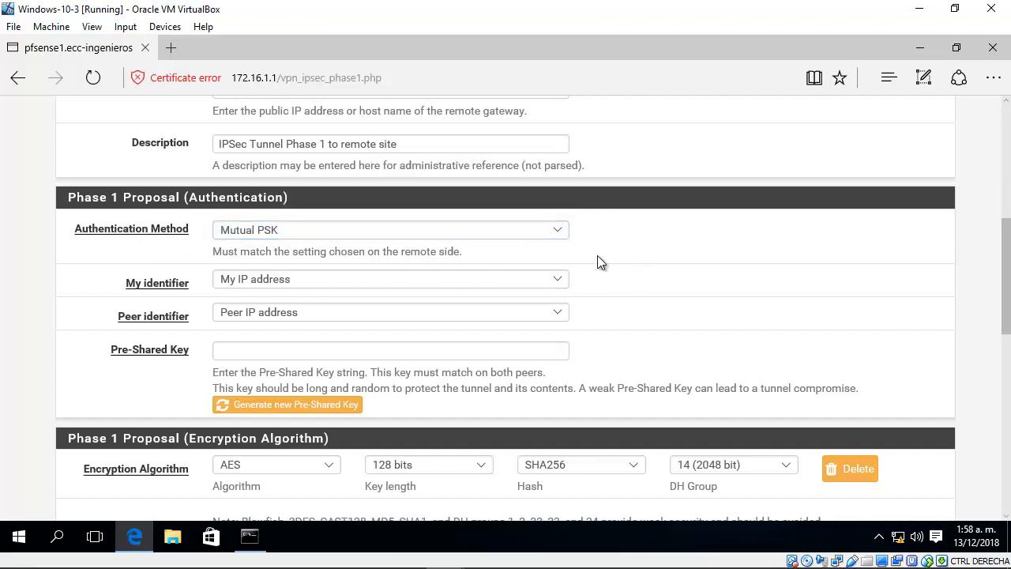
pyautogui.moveTo(213, 252); pyautogui.dragTo(470, 252)
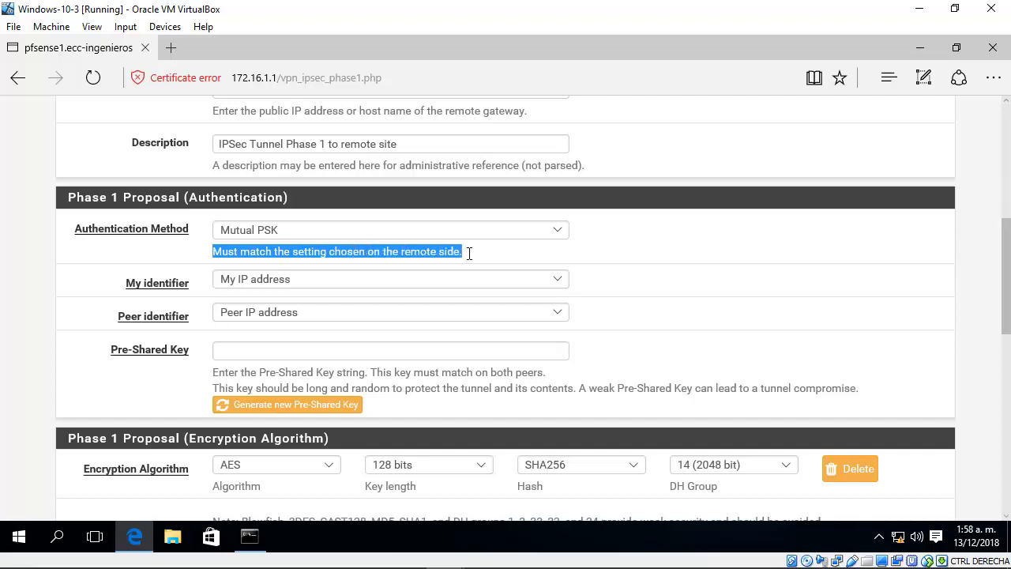
pyautogui.click(591, 253)
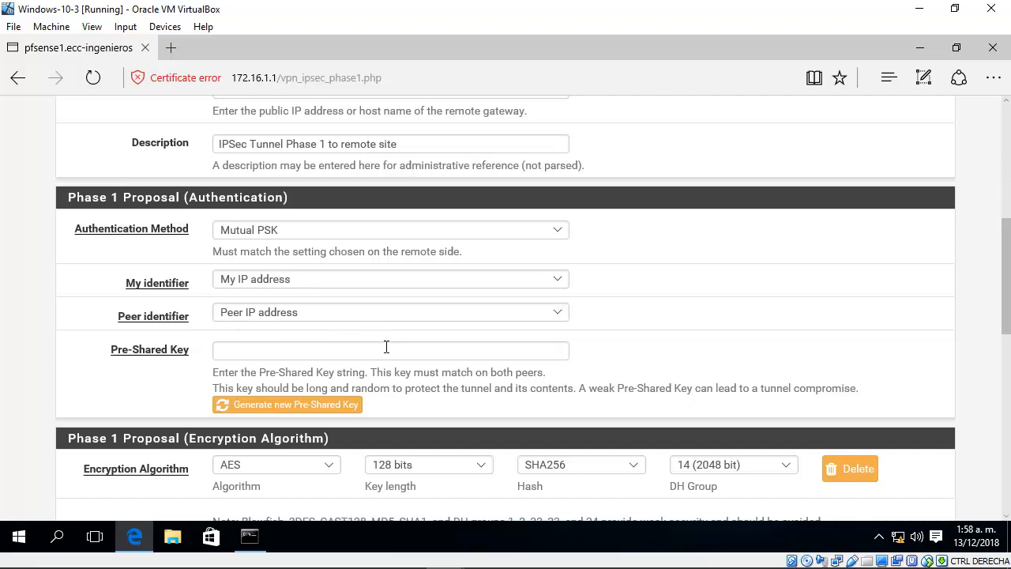
# Step: Enter the pre-shared key for the phase 1 authentication proposal
pyautogui.moveTo(1007, 255); pyautogui.dragTo(1007, 279)
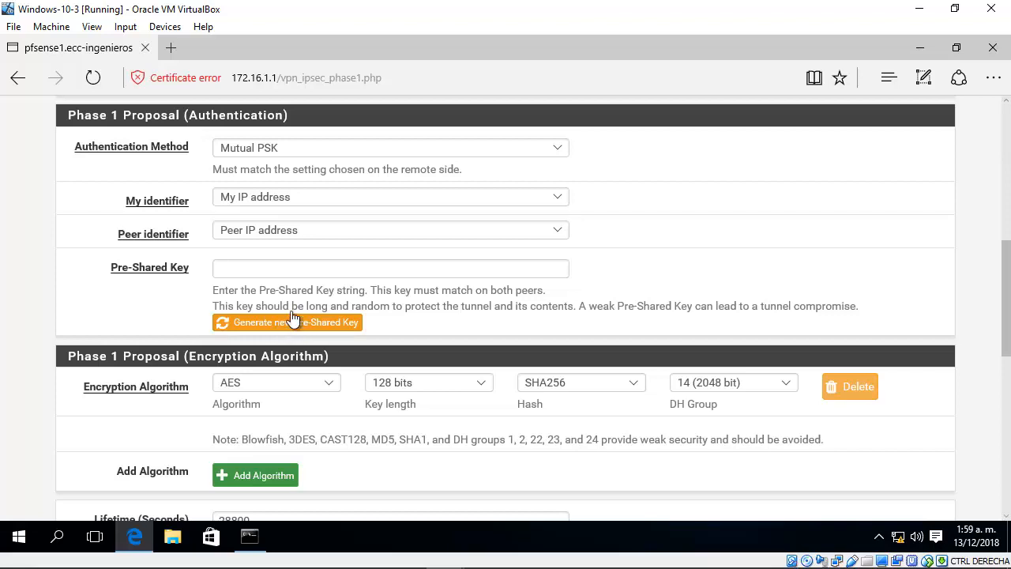
pyautogui.click(276, 267)
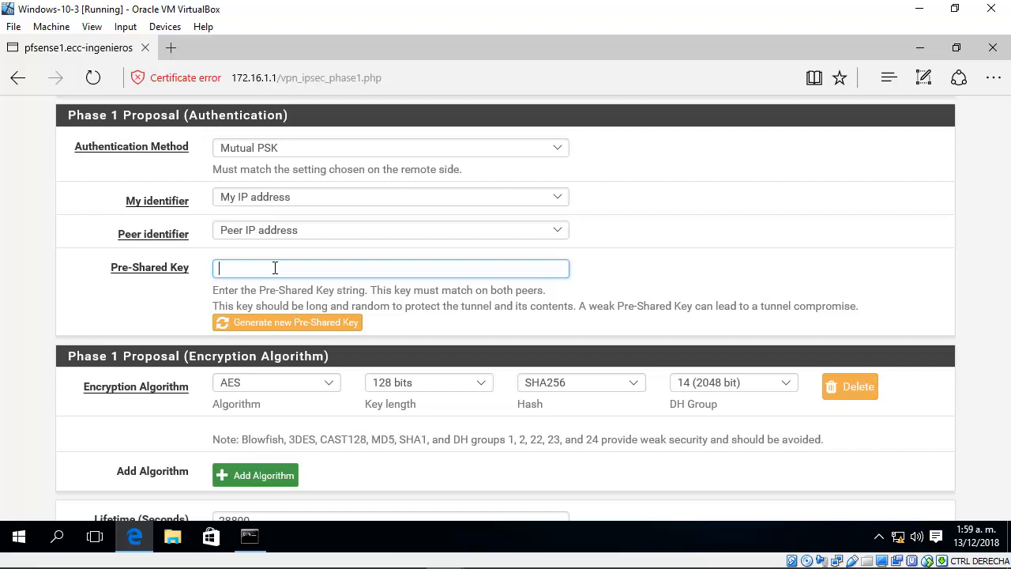
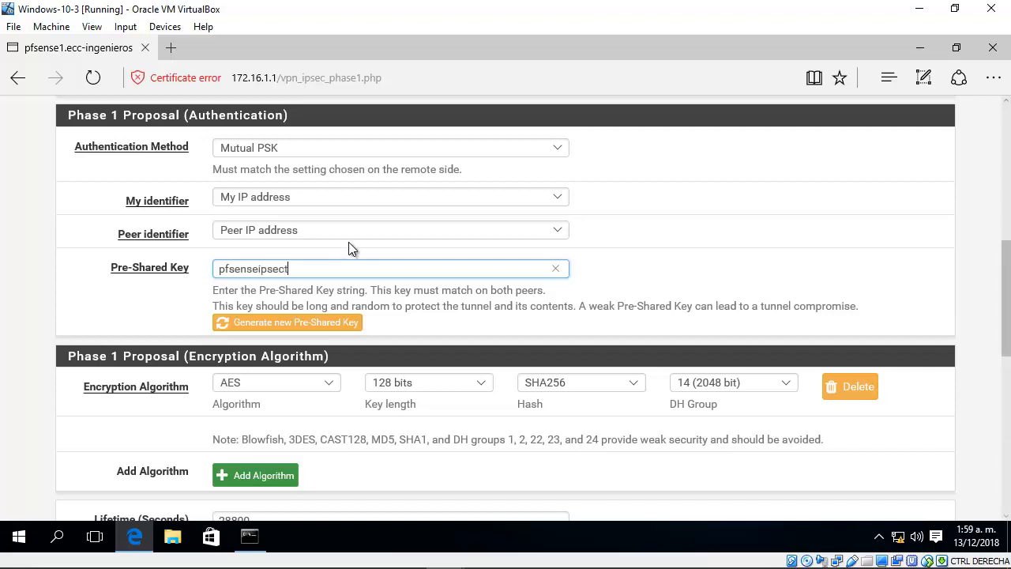
# Step: Set the phase 1 encryption algorithm to AES with a 256-bit key length
pyautogui.moveTo(1006, 271); pyautogui.dragTo(1003, 281)
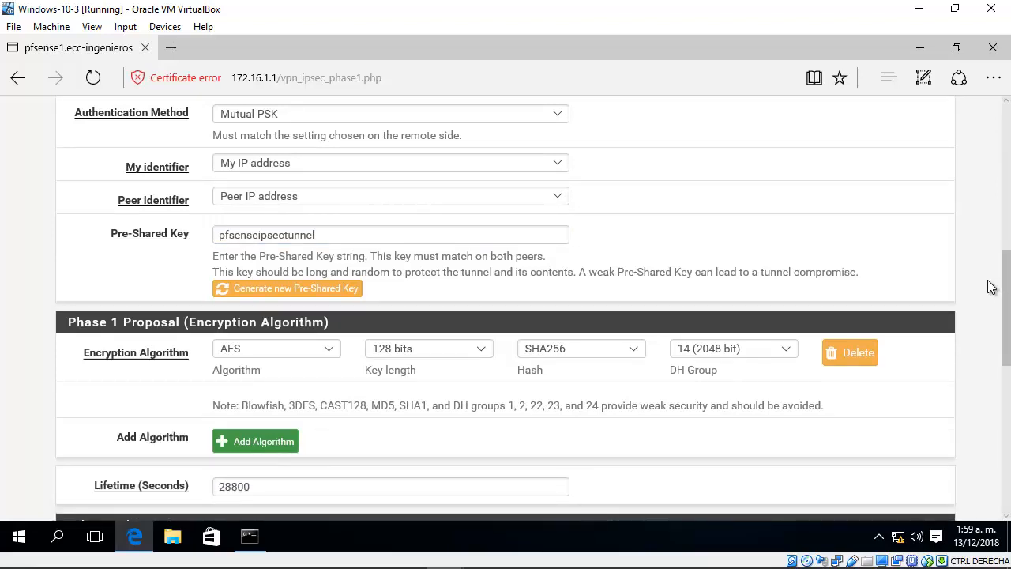
pyautogui.moveTo(1000, 286); pyautogui.dragTo(1002, 332)
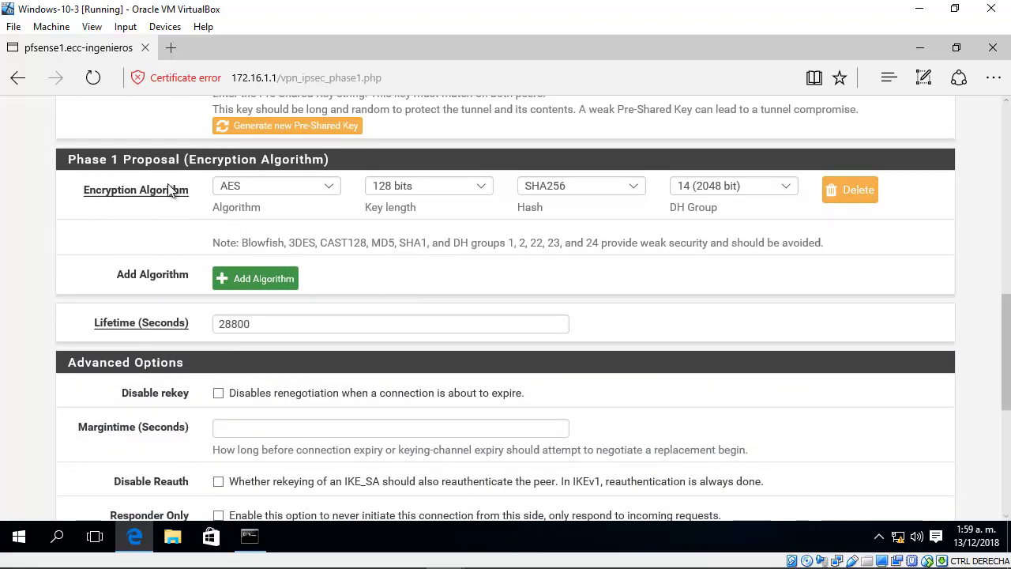
pyautogui.moveTo(68, 160); pyautogui.dragTo(338, 163)
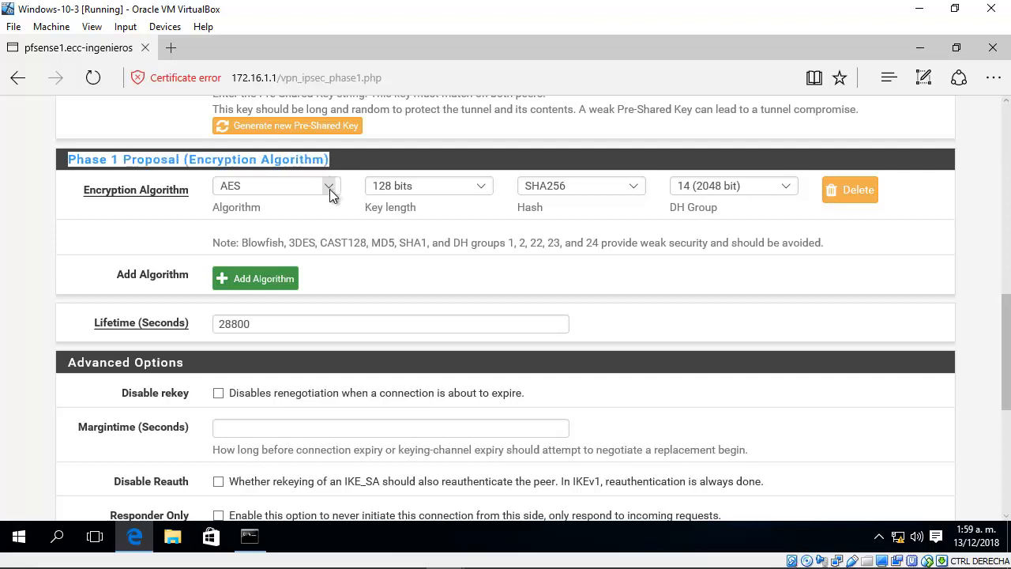
pyautogui.click(330, 189)
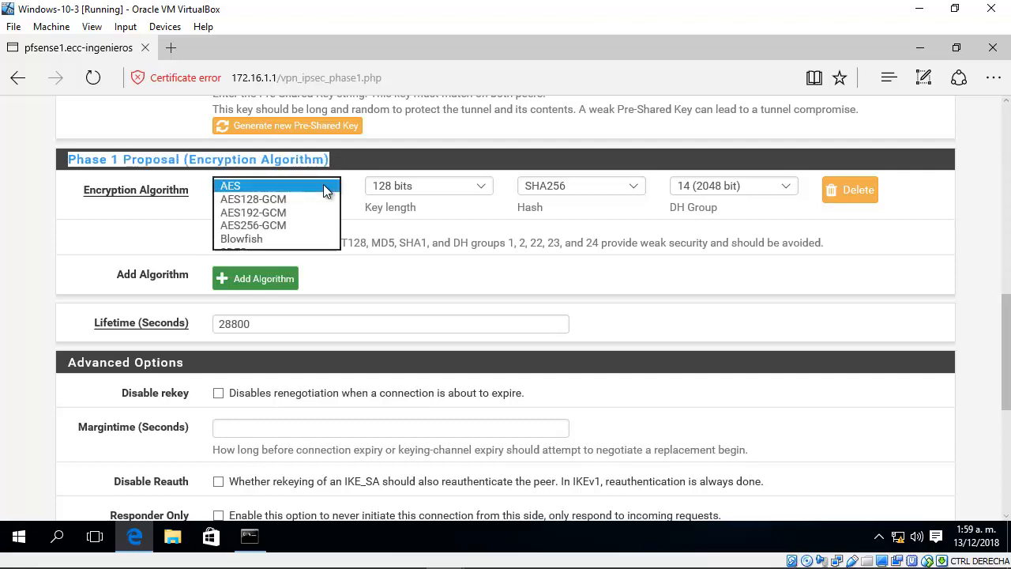
pyautogui.click(337, 186)
pyautogui.click(337, 185)
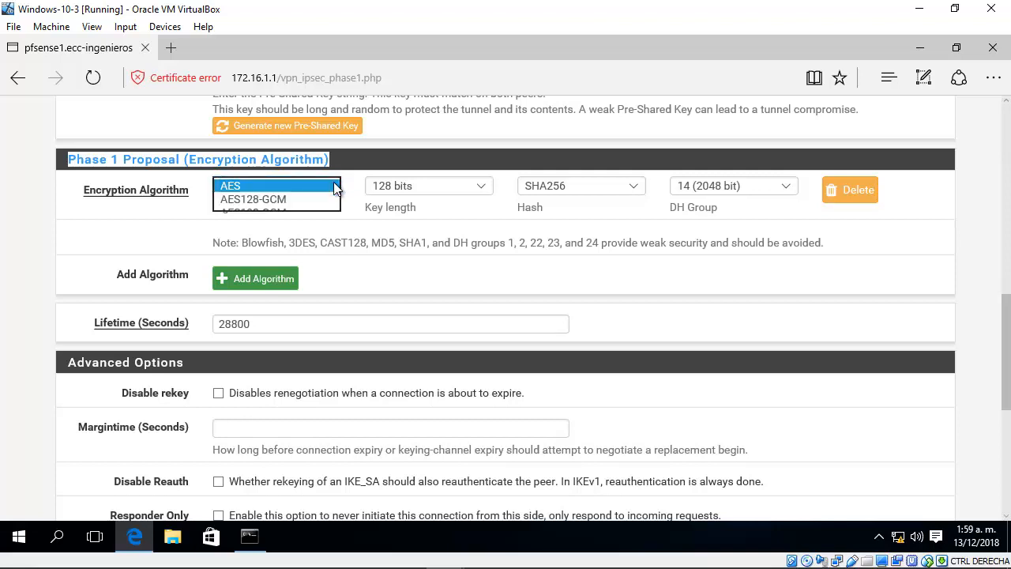
pyautogui.click(290, 185)
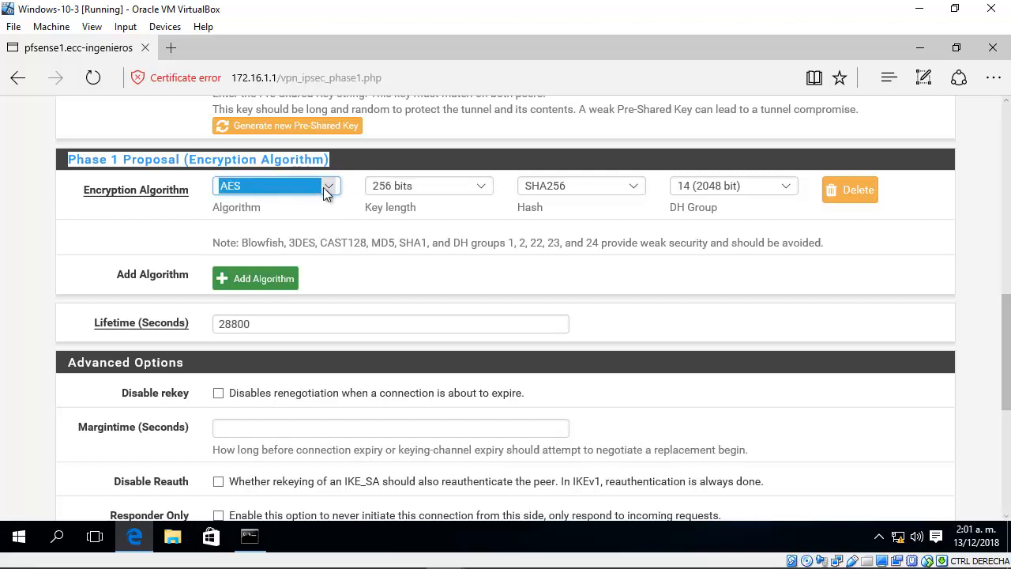
pyautogui.click(323, 190)
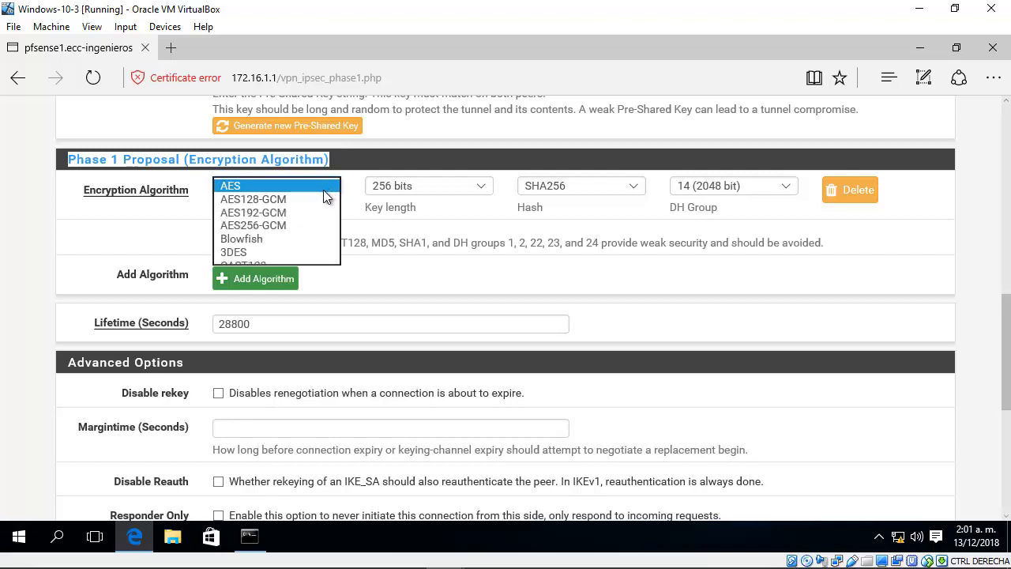
pyautogui.click(235, 188)
pyautogui.click(479, 188)
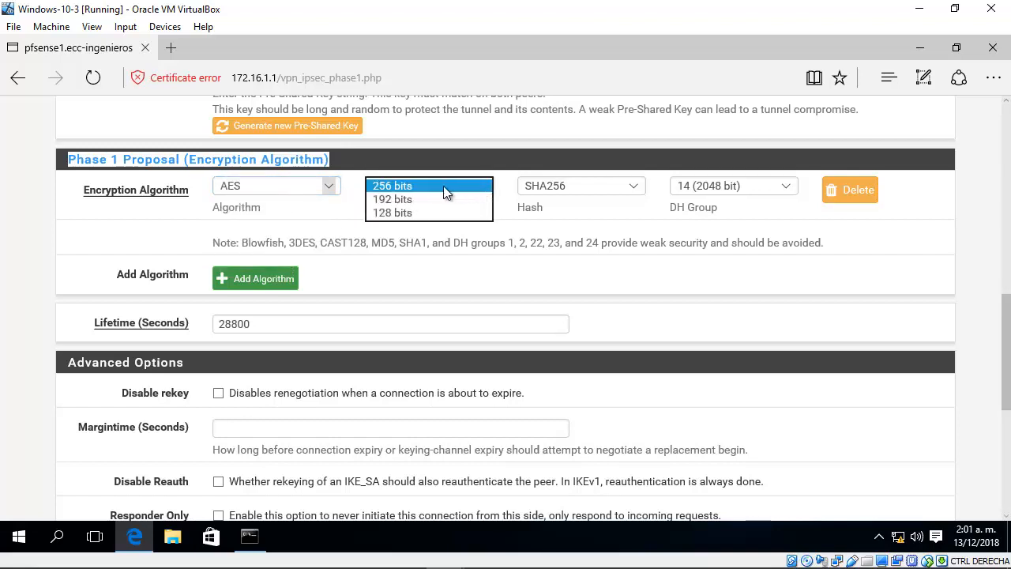
pyautogui.click(398, 188)
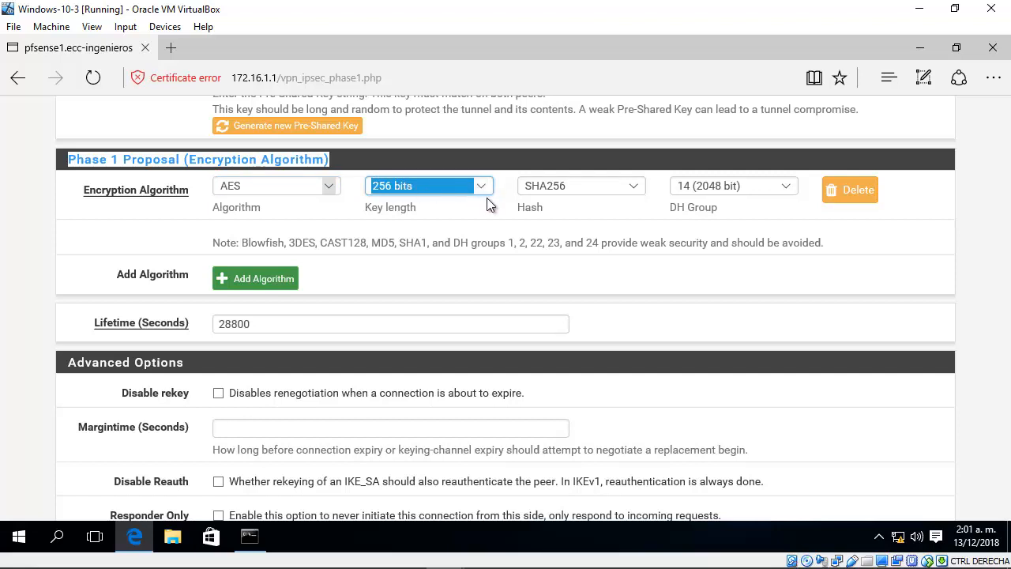
# Step: Choose SHA256 as the phase 1 hash and 14 (2048 bit) as the DH group
pyautogui.click(633, 189)
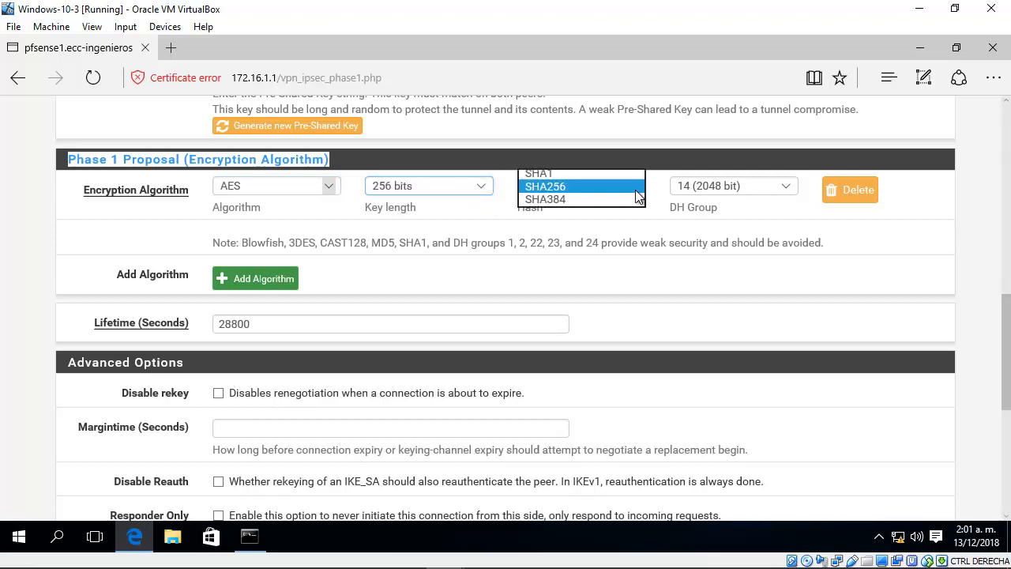
pyautogui.click(559, 182)
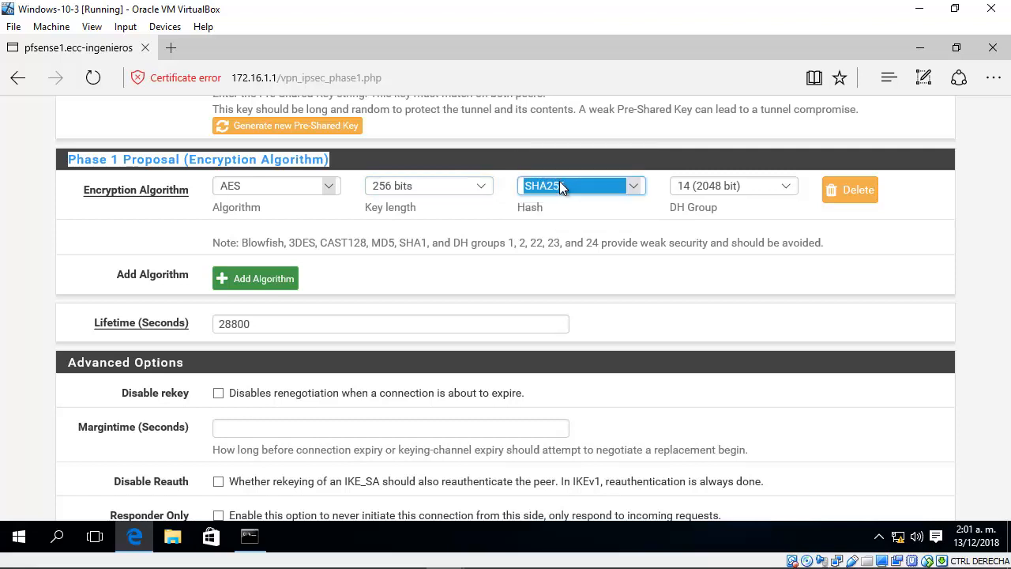
pyautogui.click(775, 188)
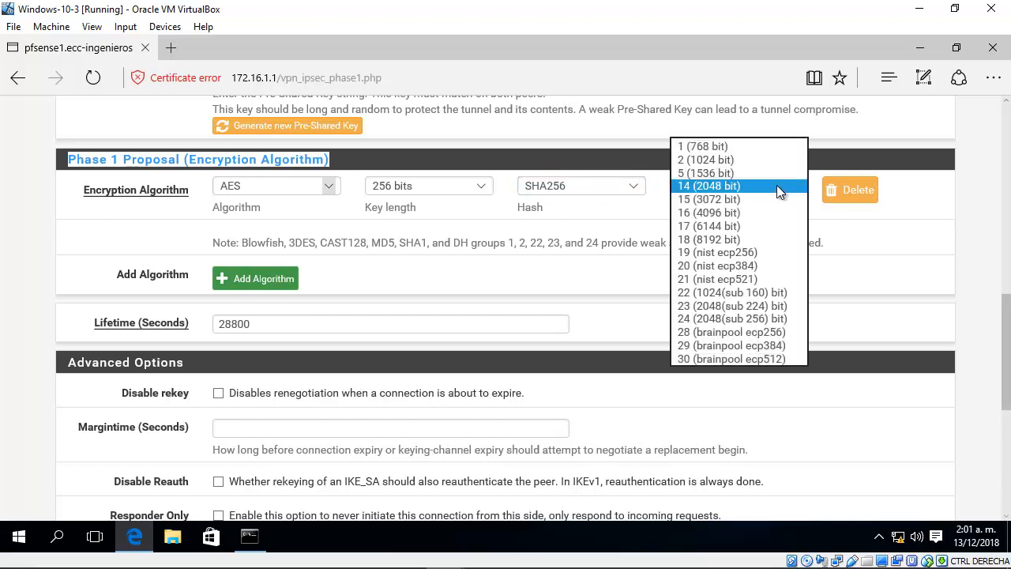
pyautogui.click(720, 187)
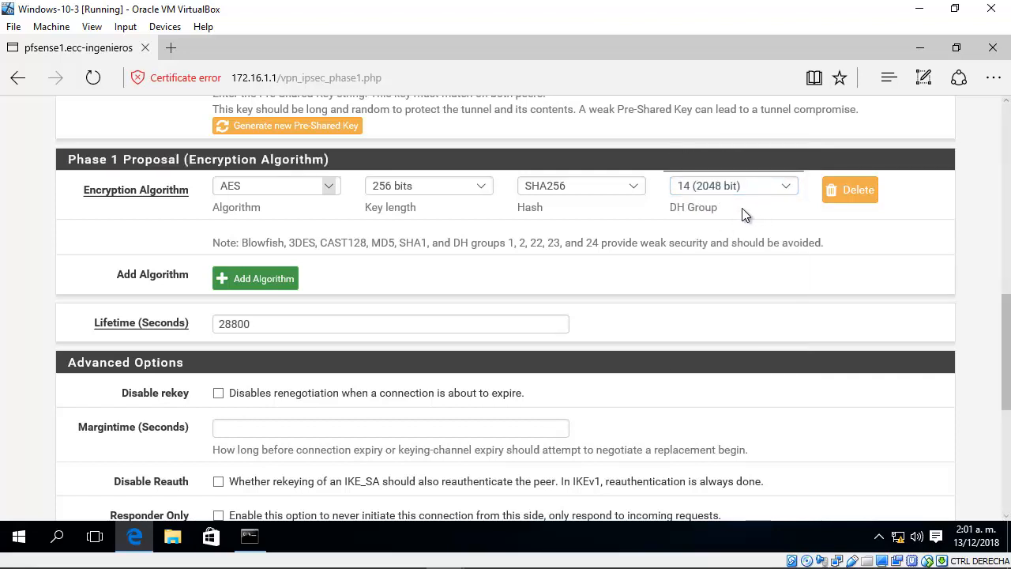
# Step: Save the phase 1 entry with a lifetime of 28800 seconds and apply the IPsec changes
pyautogui.moveTo(249, 325); pyautogui.dragTo(181, 327)
pyautogui.click(285, 329)
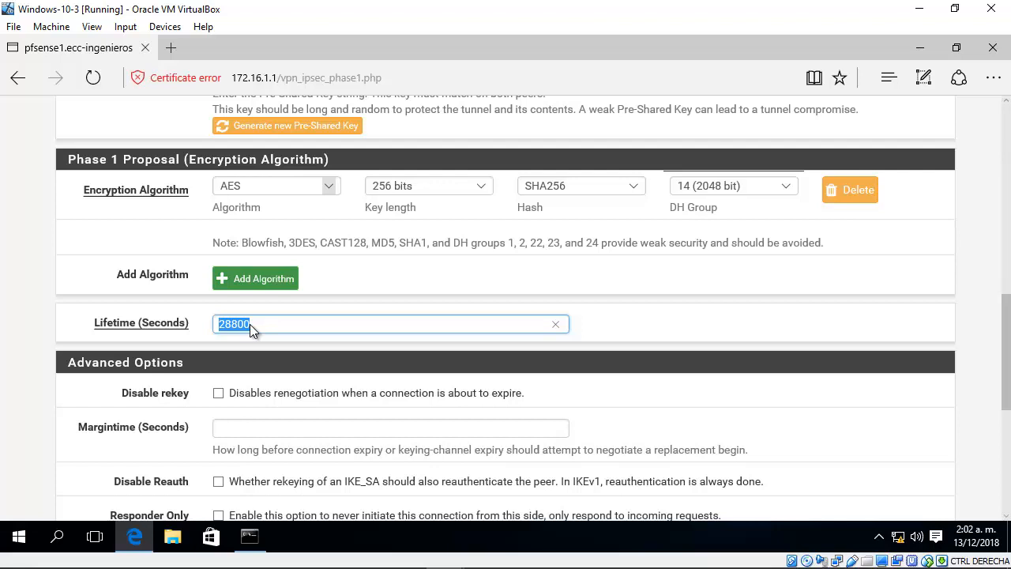
pyautogui.click(397, 327)
pyautogui.moveTo(1009, 337); pyautogui.dragTo(1003, 377)
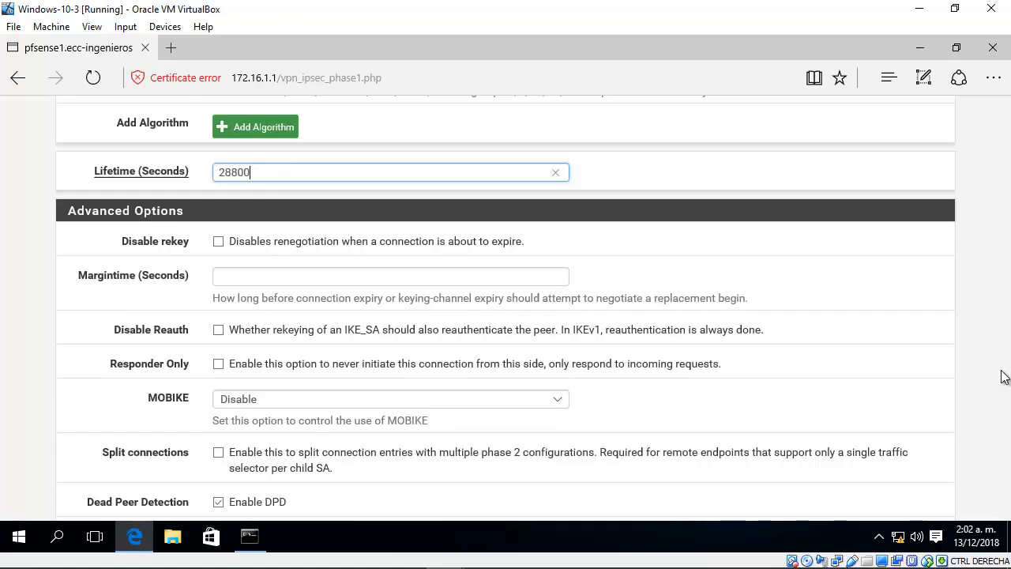
pyautogui.moveTo(1008, 375); pyautogui.dragTo(1006, 419)
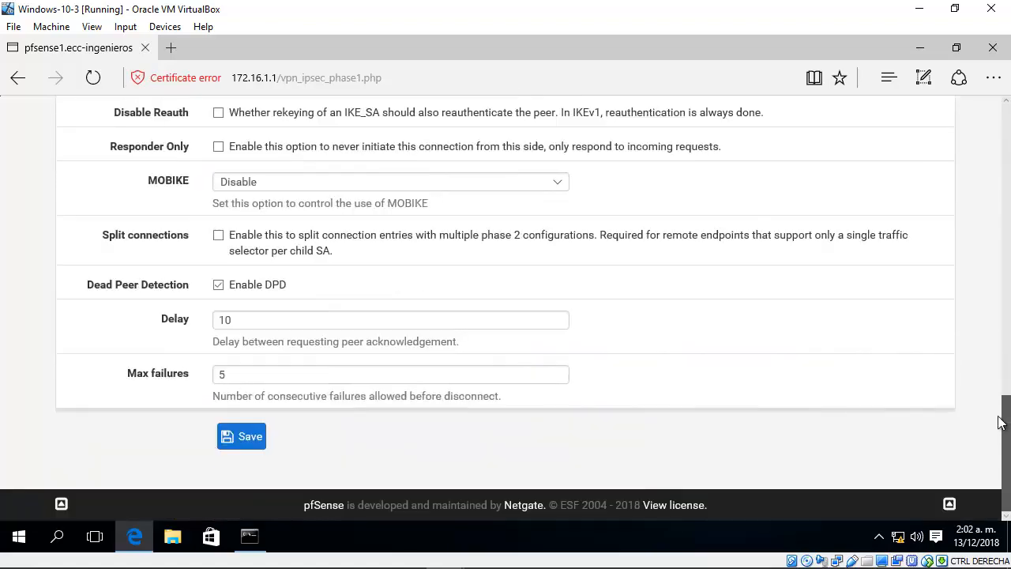
pyautogui.click(231, 444)
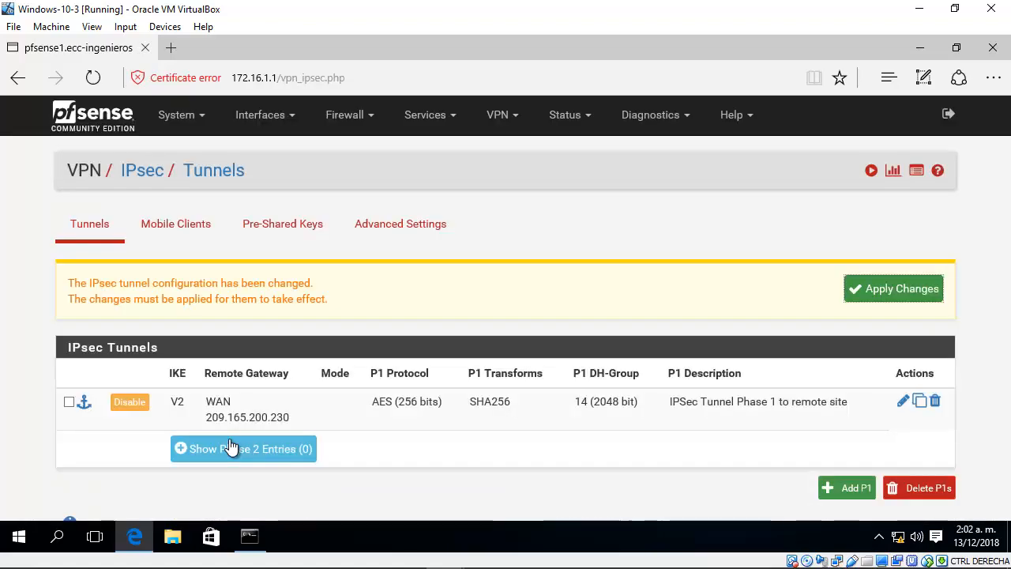
pyautogui.click(874, 286)
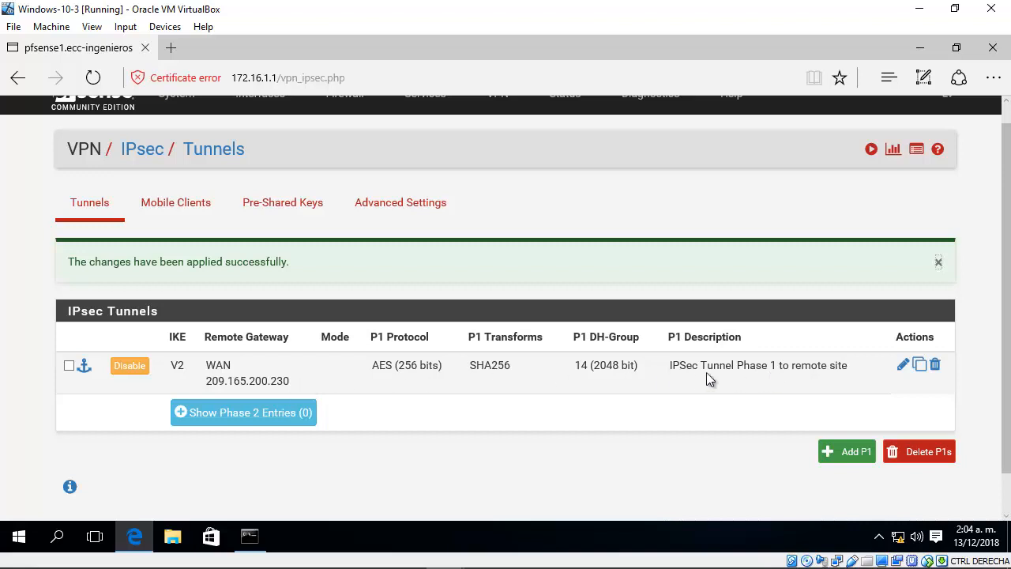
# Step: Show the phase 2 entries of the tunnel to 209.165.200.230 and start adding a phase 2 entry
pyautogui.scroll(-1, 748, 415)
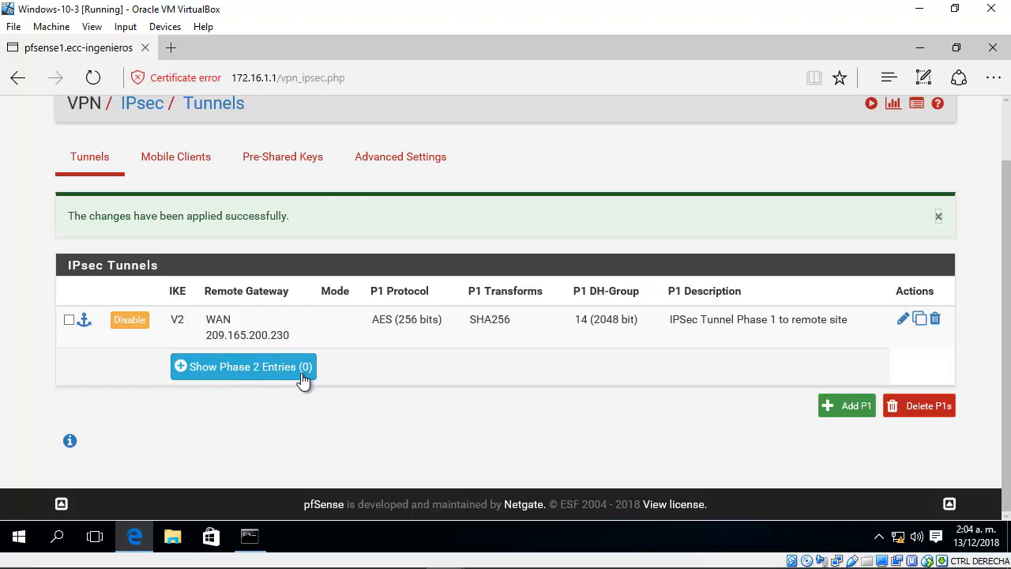
pyautogui.click(272, 377)
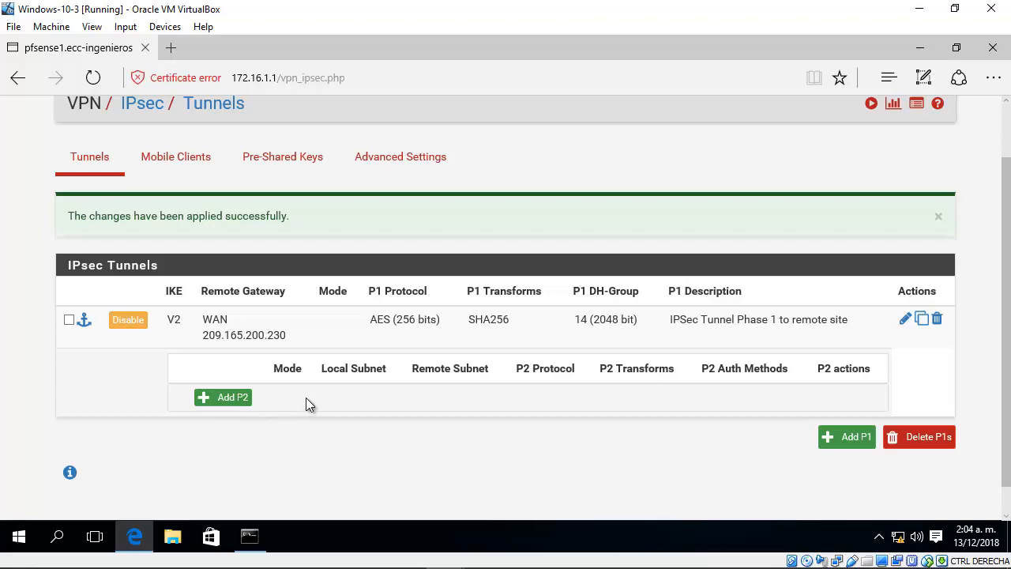
pyautogui.click(222, 401)
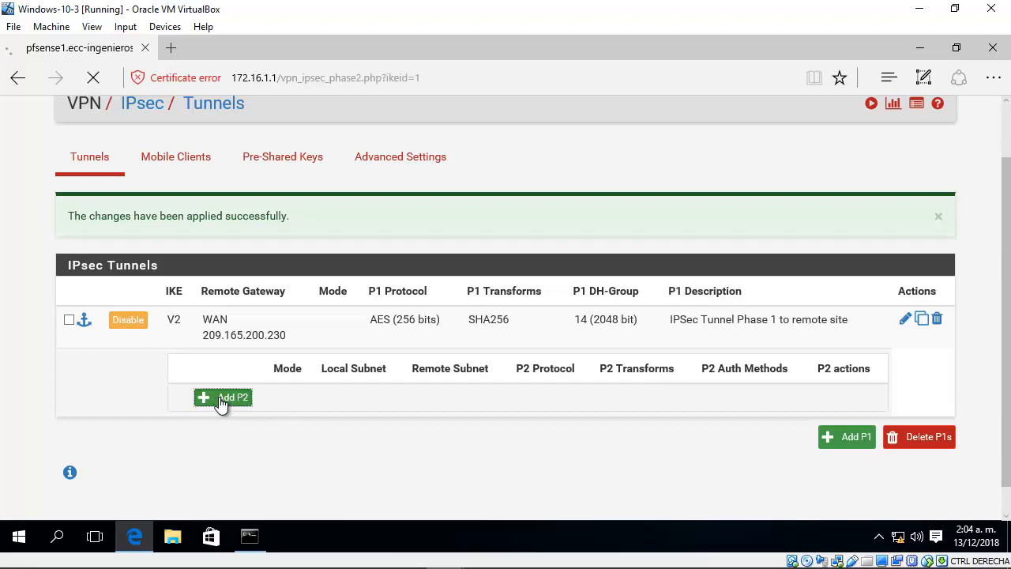
# Step: Set the phase 2 mode to Tunnel IPv4 and the local network type to LAN subnet
pyautogui.scroll(-3, 1007, 232)
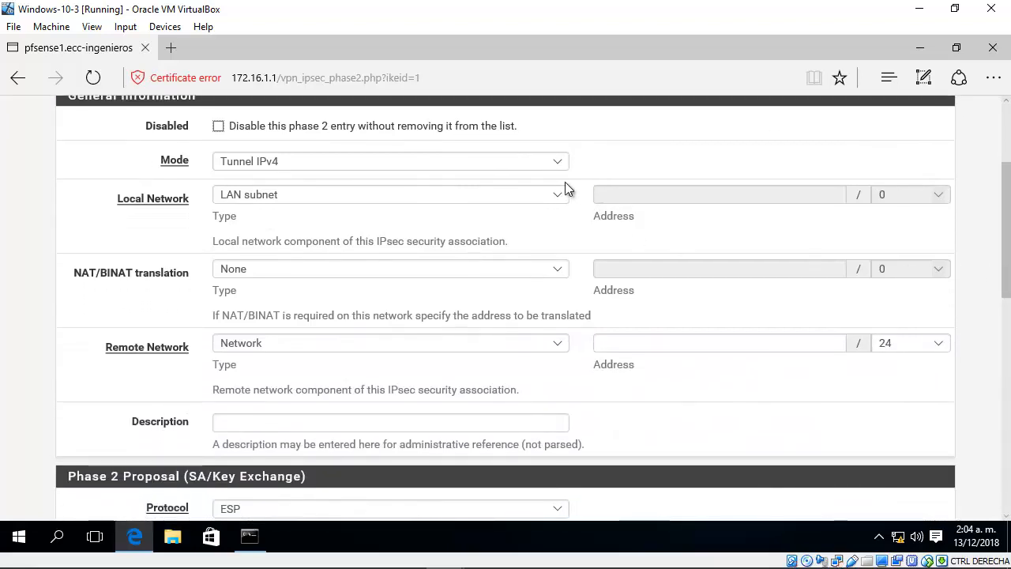
pyautogui.click(561, 164)
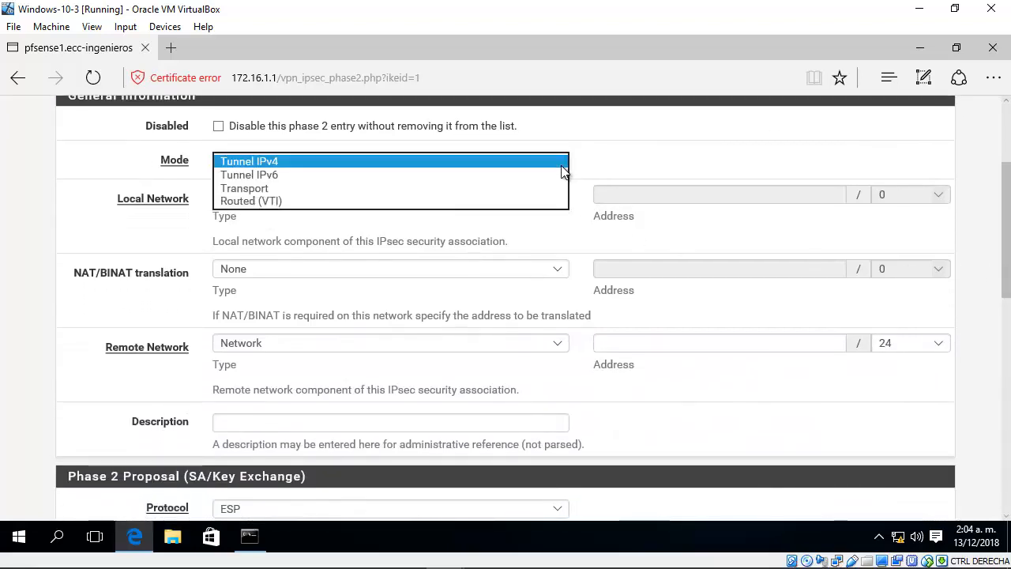
pyautogui.click(261, 162)
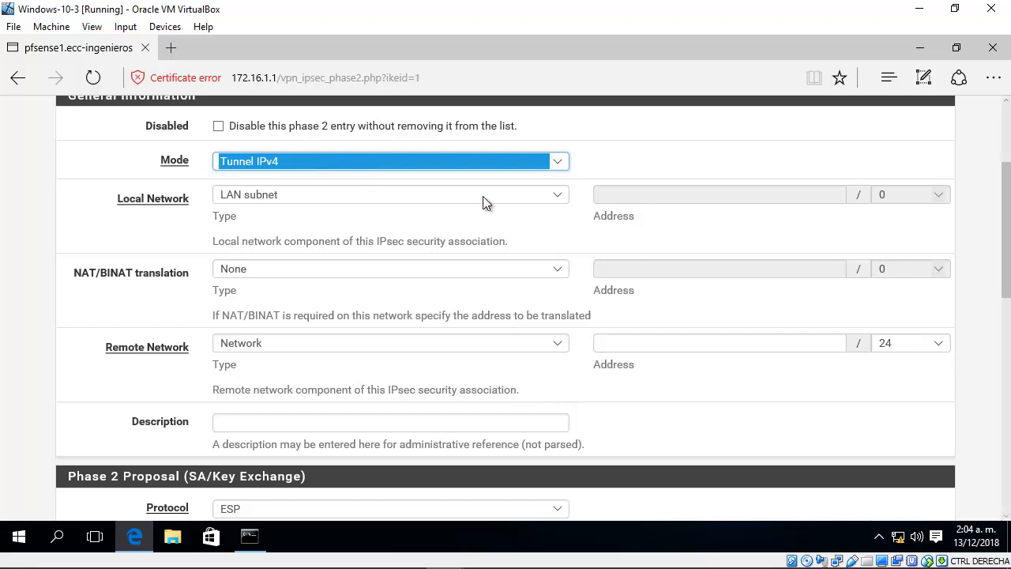
pyautogui.click(560, 197)
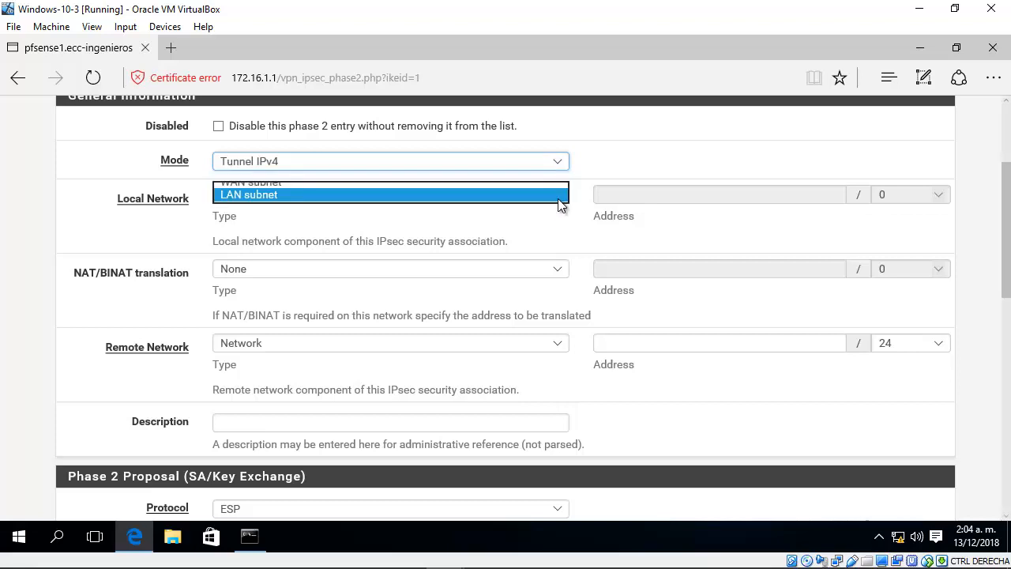
pyautogui.click(256, 195)
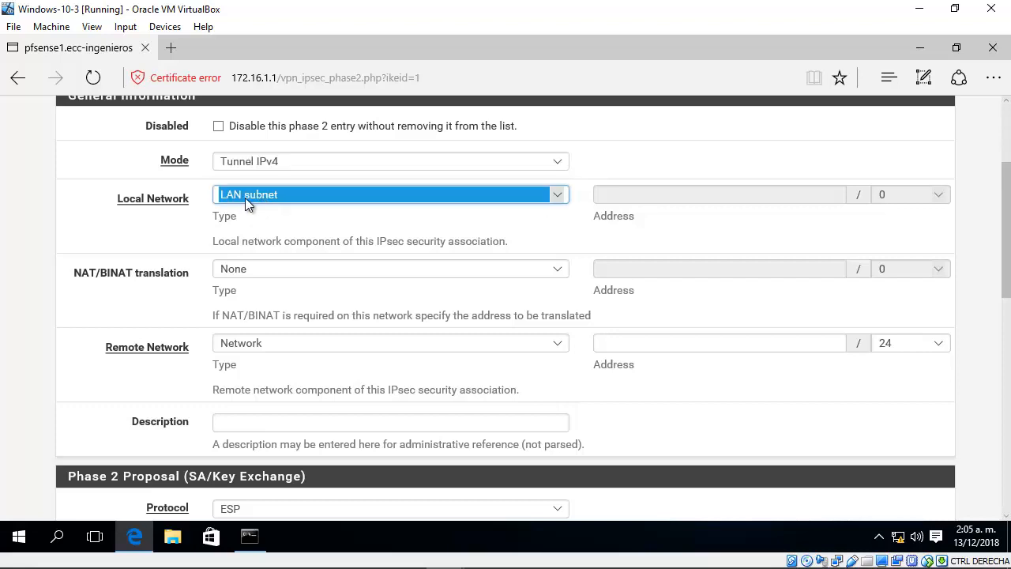
# Step: Switch to GNS3 to check the subnet label of the LAN behind pfsense-2-4-4-4-1, and return to the Windows-10-3 virtual machine
pyautogui.moveTo(328, 562)
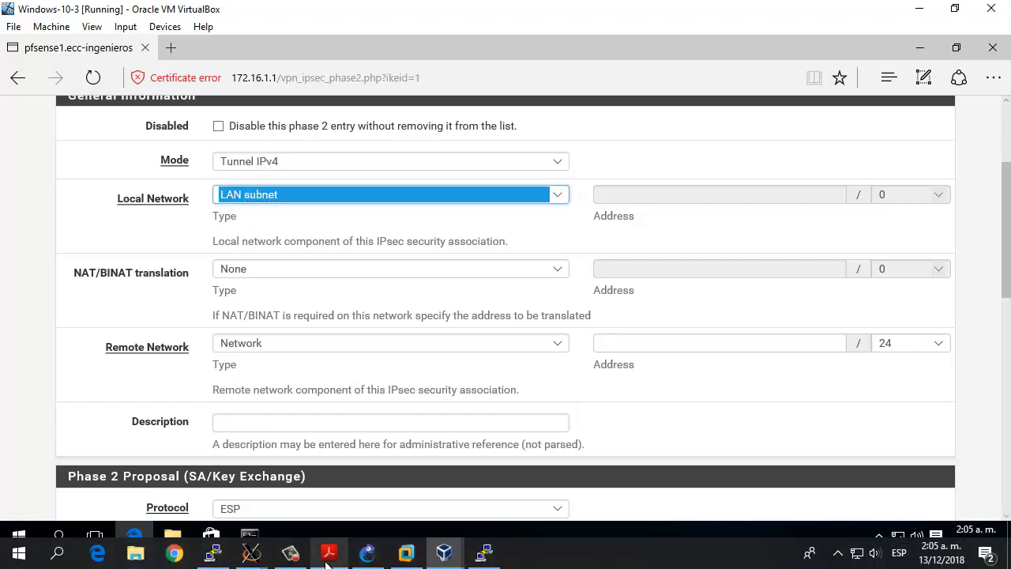
pyautogui.click(369, 555)
pyautogui.moveTo(375, 286)
pyautogui.mouseDown()
pyautogui.moveTo(358, 297)
pyautogui.moveTo(375, 298)
pyautogui.moveTo(370, 286)
pyautogui.mouseUp()
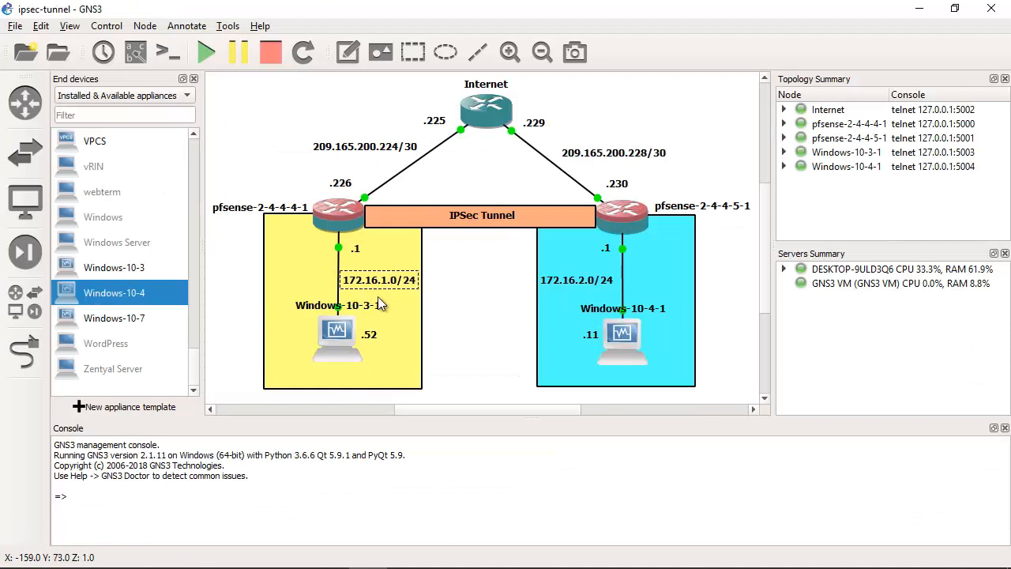
pyautogui.moveTo(392, 566)
pyautogui.moveTo(381, 280); pyautogui.dragTo(382, 280)
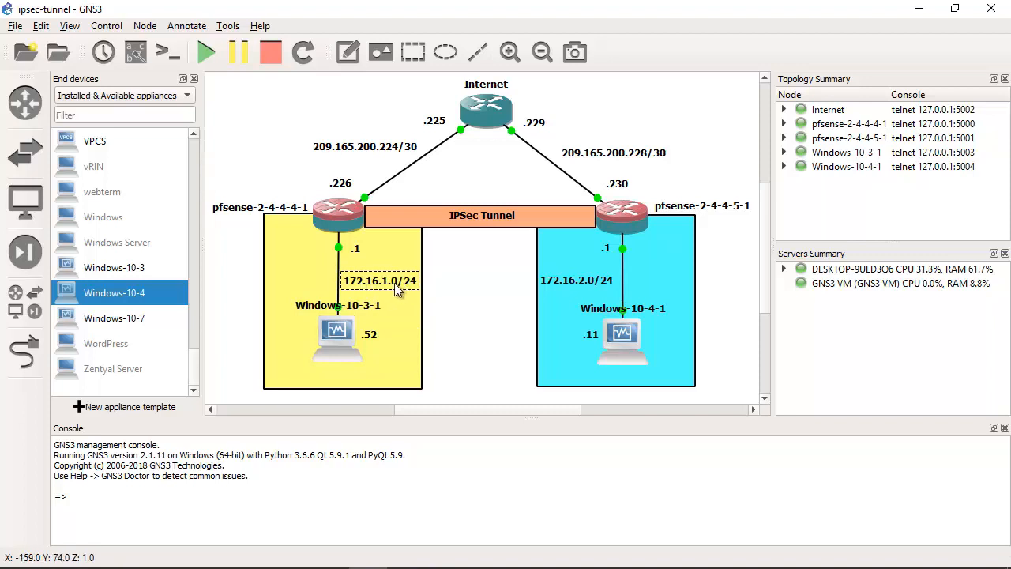
pyautogui.moveTo(466, 556)
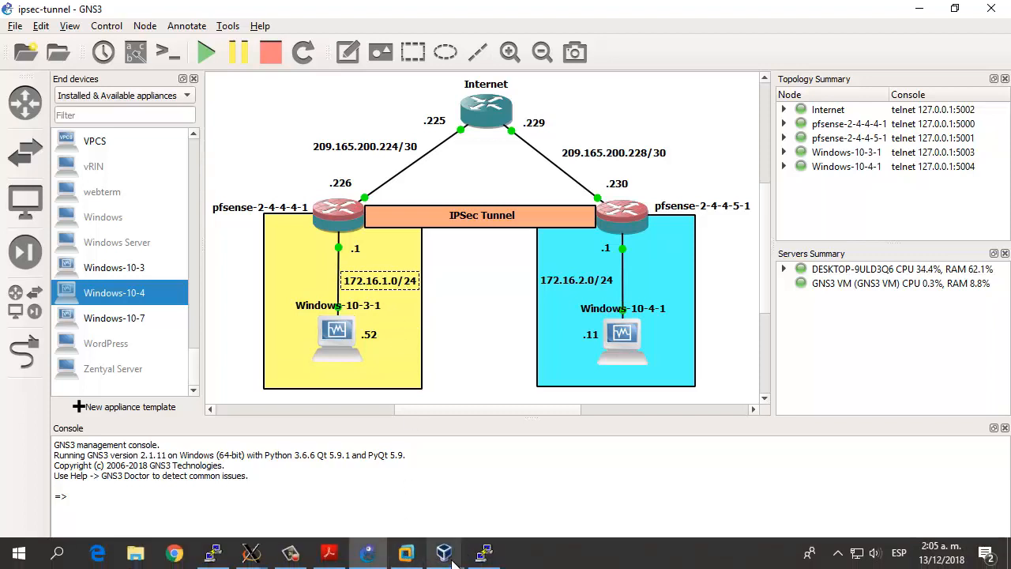
pyautogui.click(199, 484)
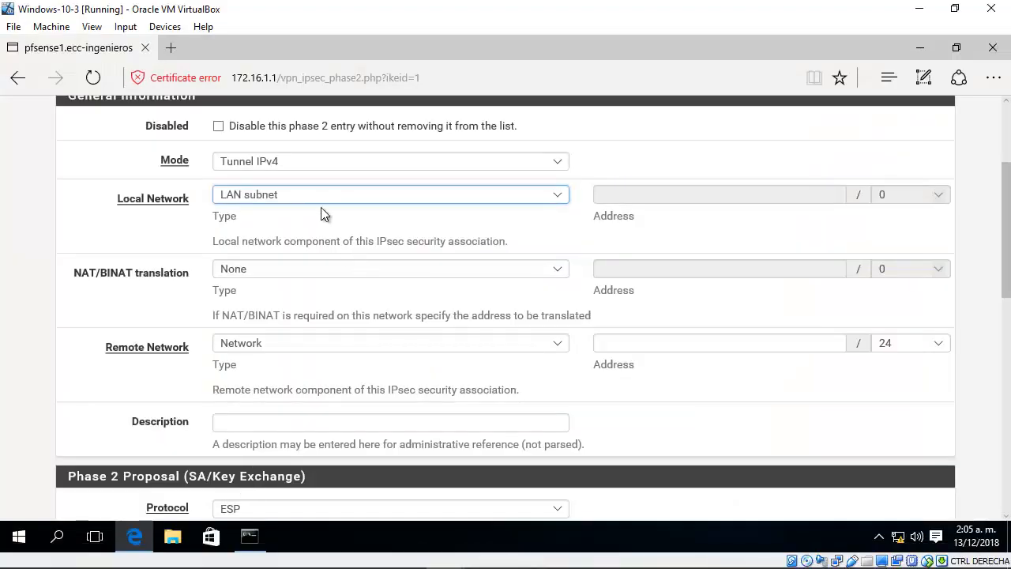
# Step: Change the phase 2 local network to type Network with address 172.16.1.0/24
pyautogui.click(554, 195)
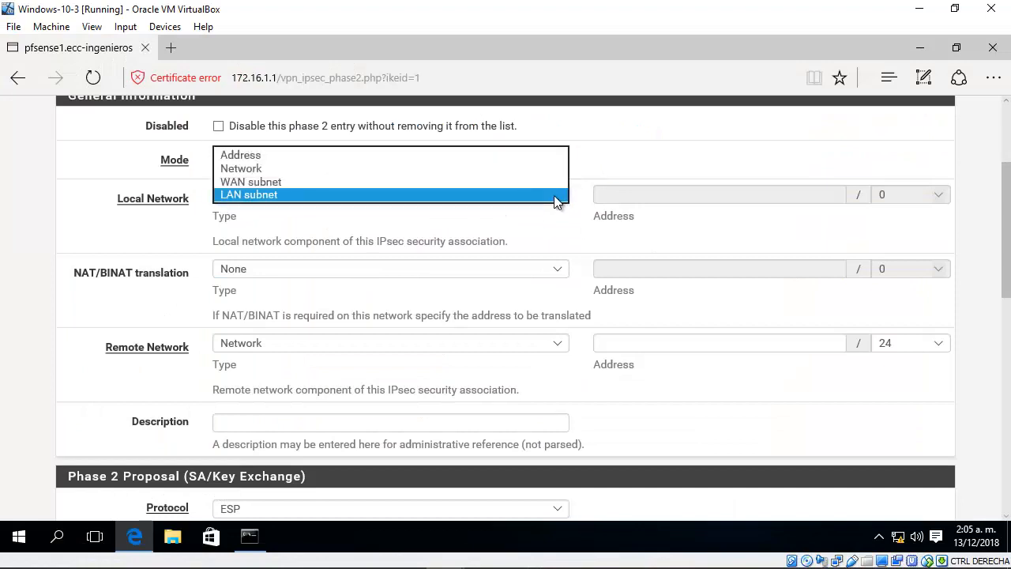
pyautogui.click(241, 169)
pyautogui.click(642, 198)
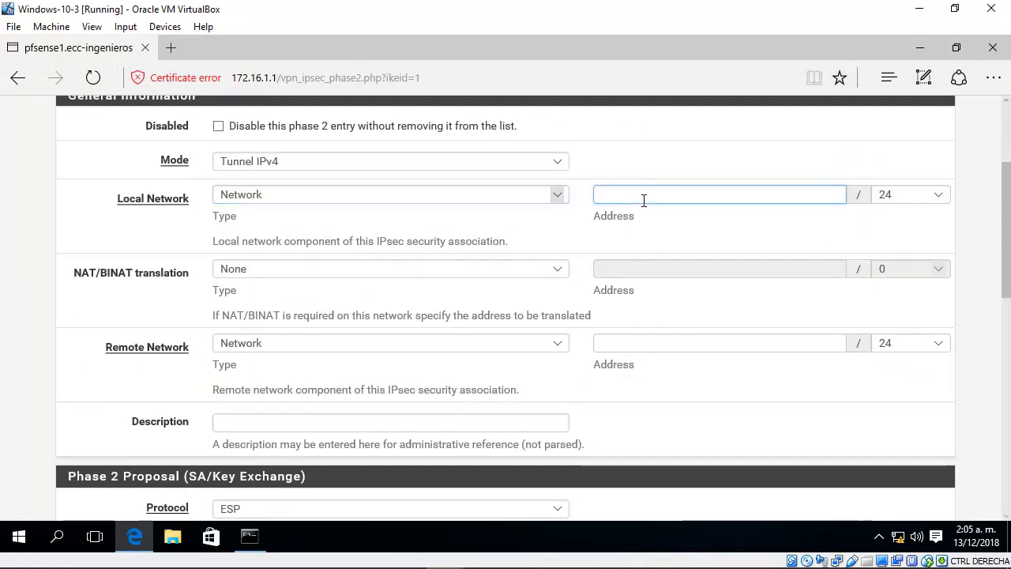
pyautogui.write('172.16.')
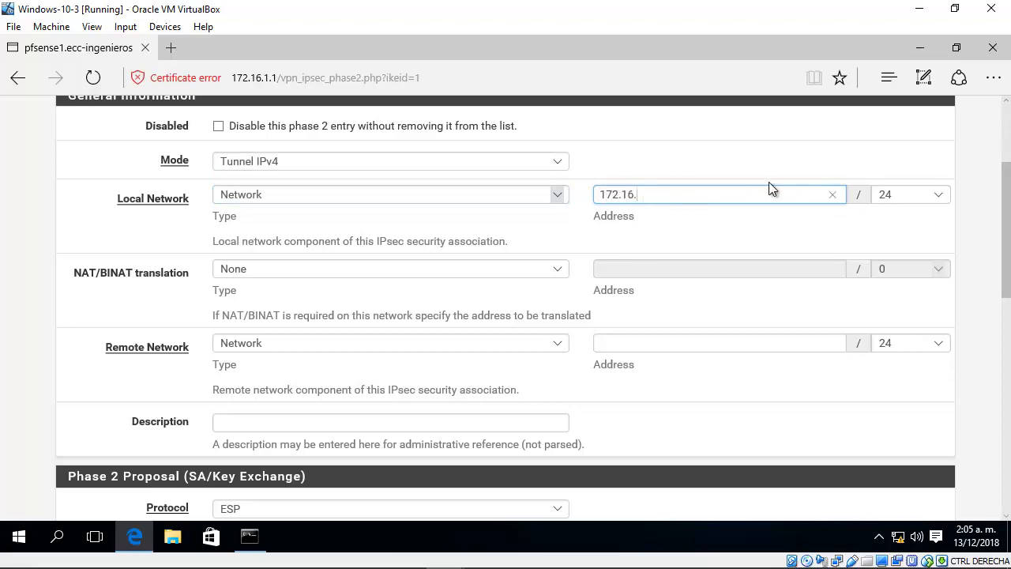
pyautogui.write('1.0')
pyautogui.click(909, 194)
pyautogui.click(922, 194)
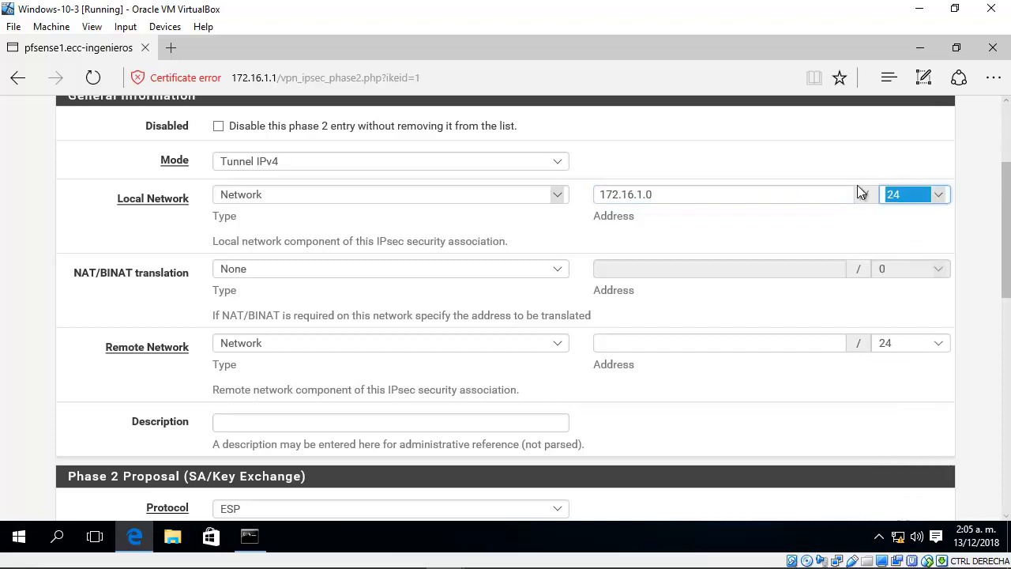
pyautogui.click(702, 217)
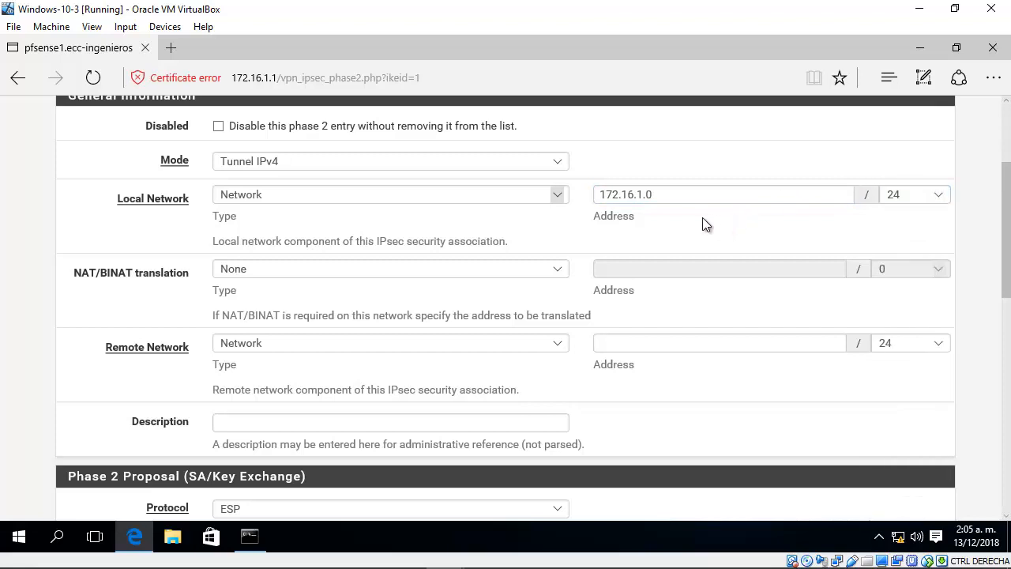
pyautogui.click(548, 193)
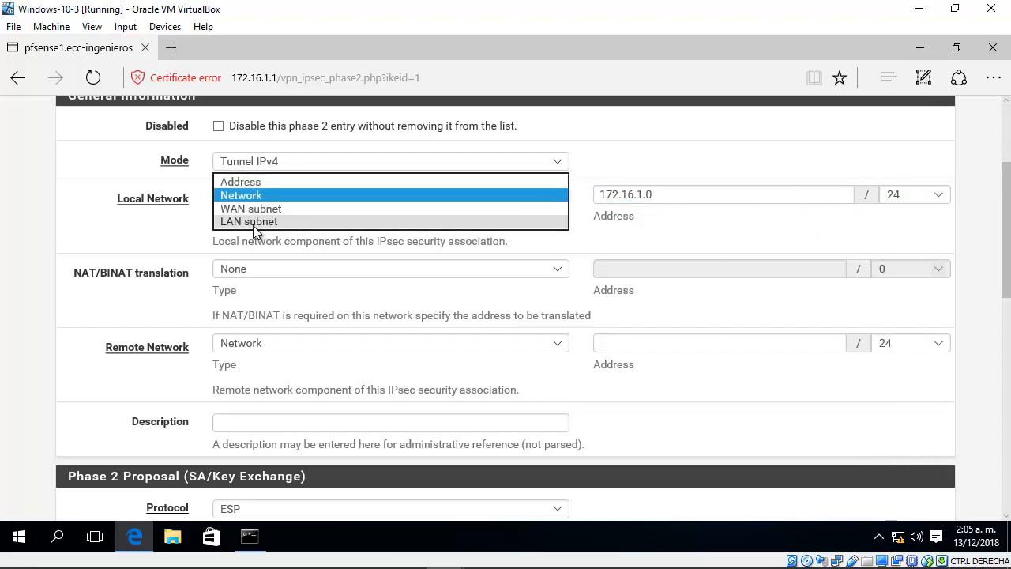
pyautogui.click(264, 197)
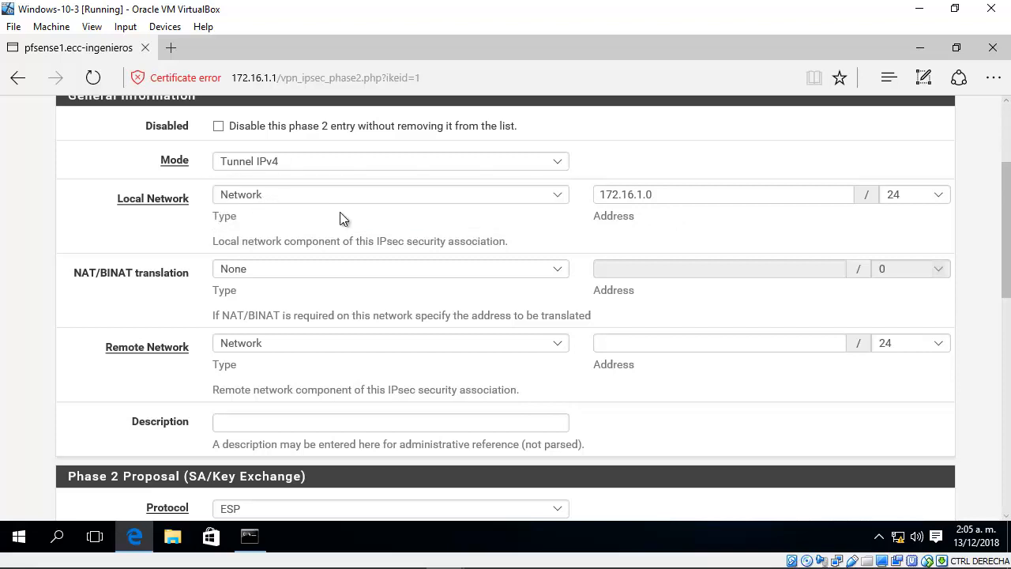
# Step: Choose Network as the phase 2 remote network type and prepare its address for entry
pyautogui.scroll(-1, 1008, 229)
pyautogui.scroll(-1, 1008, 229)
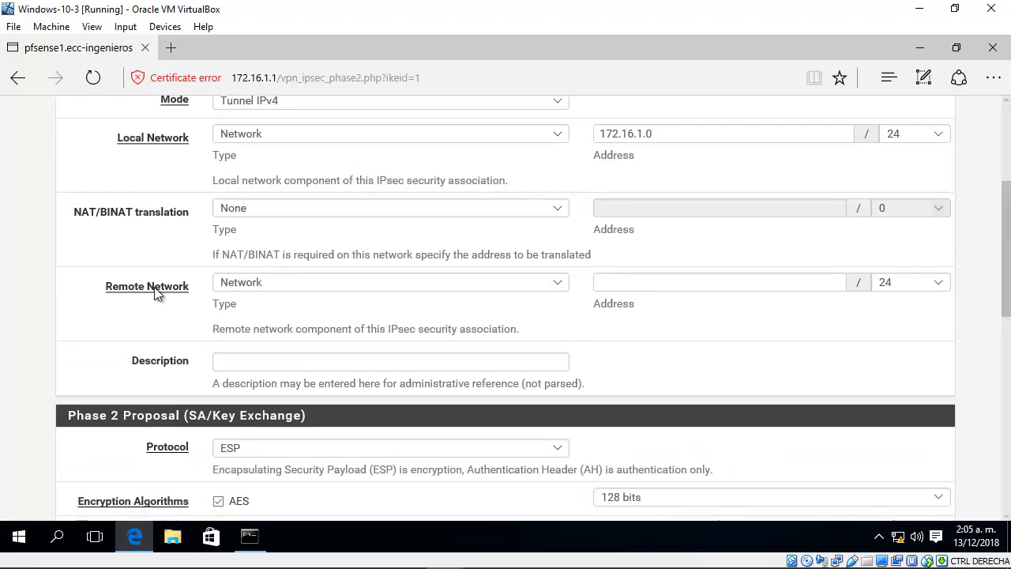
pyautogui.moveTo(102, 285); pyautogui.dragTo(206, 287)
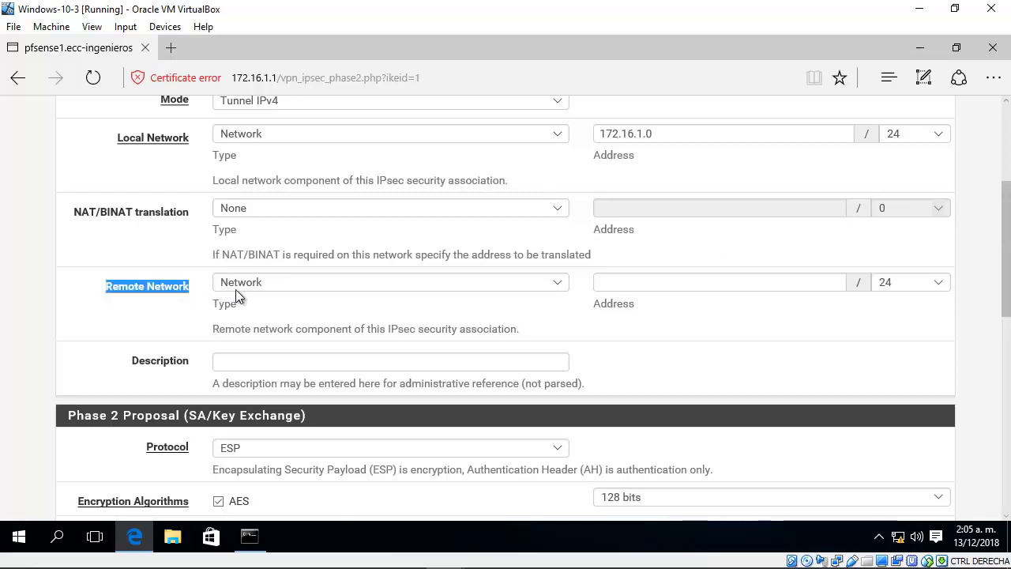
pyautogui.click(260, 285)
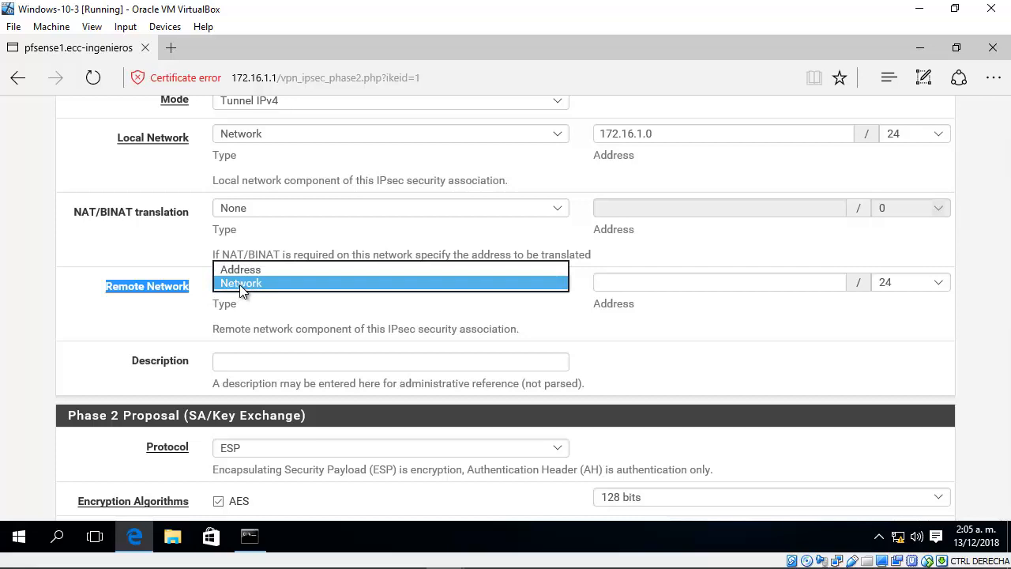
pyautogui.click(239, 285)
pyautogui.click(629, 284)
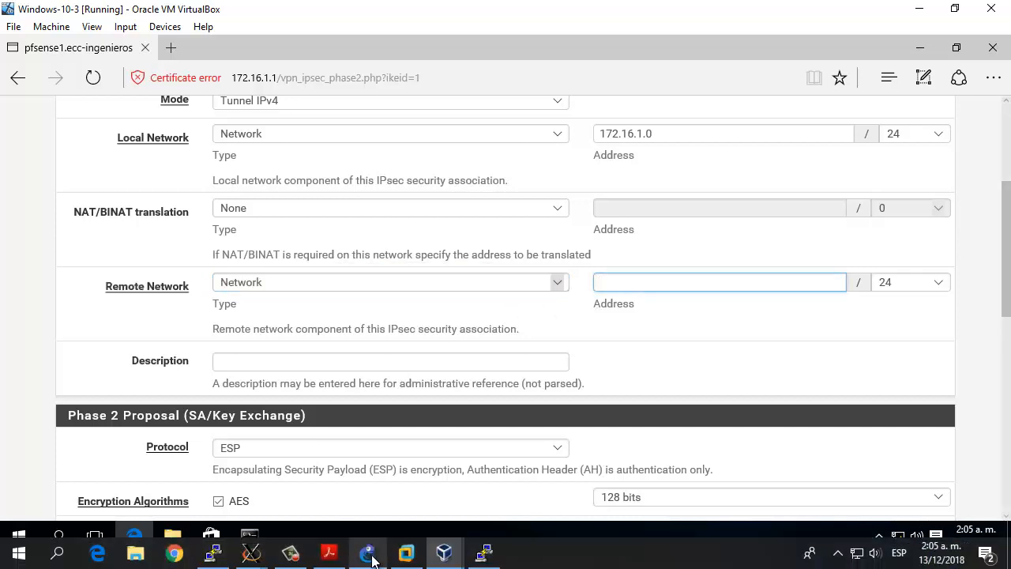
# Step: Switch to GNS3 to check the subnet label of the LAN behind pfsense-2-4-4-5-1, and return to the phase 2 form
pyautogui.click(368, 559)
pyautogui.moveTo(589, 287); pyautogui.dragTo(593, 286)
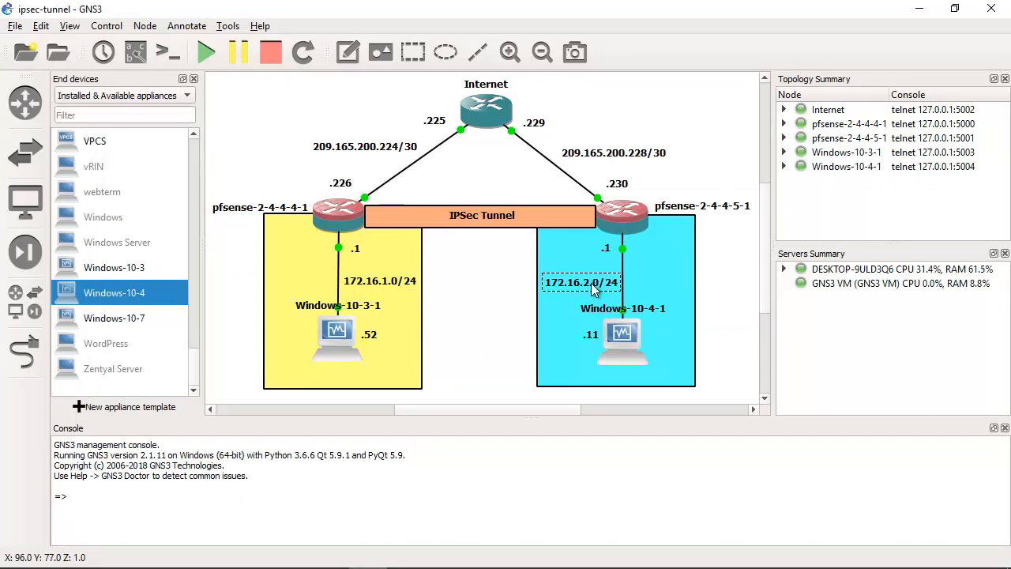
pyautogui.click(919, 8)
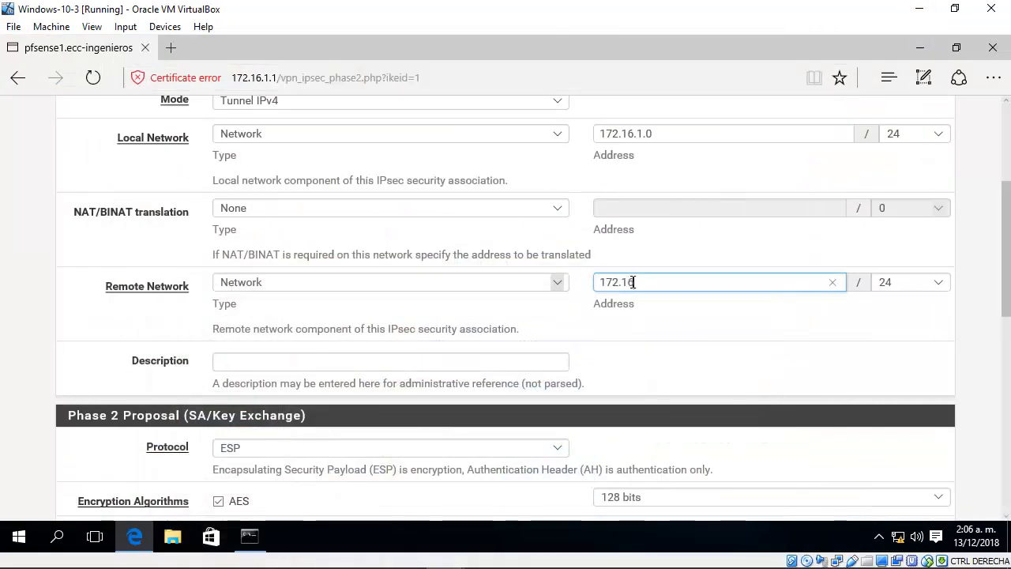
# Step: Set the remote network address to 172.16.2.0 with a 24-bit mask
pyautogui.write('.2.0')
pyautogui.click(949, 282)
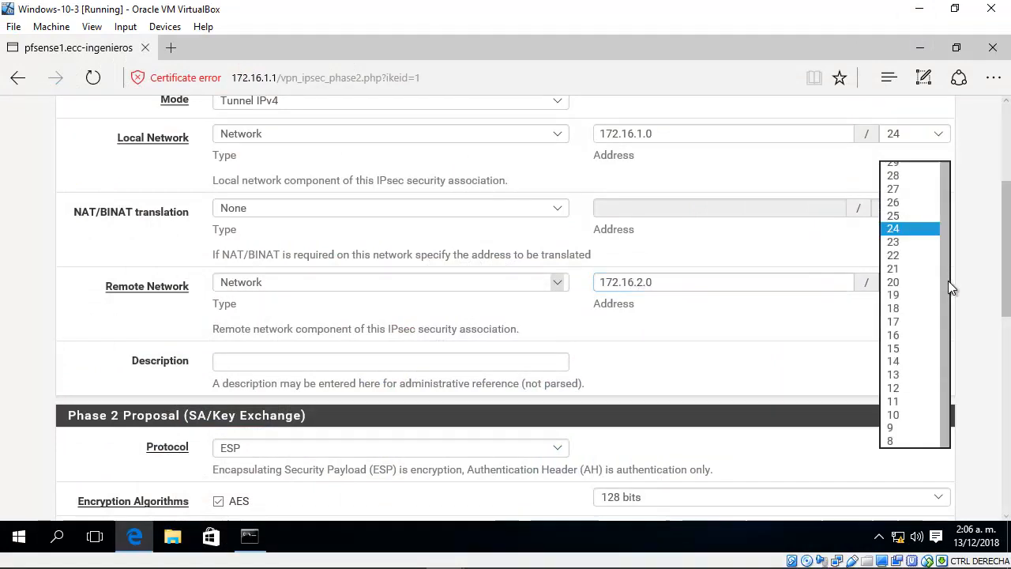
pyautogui.click(919, 228)
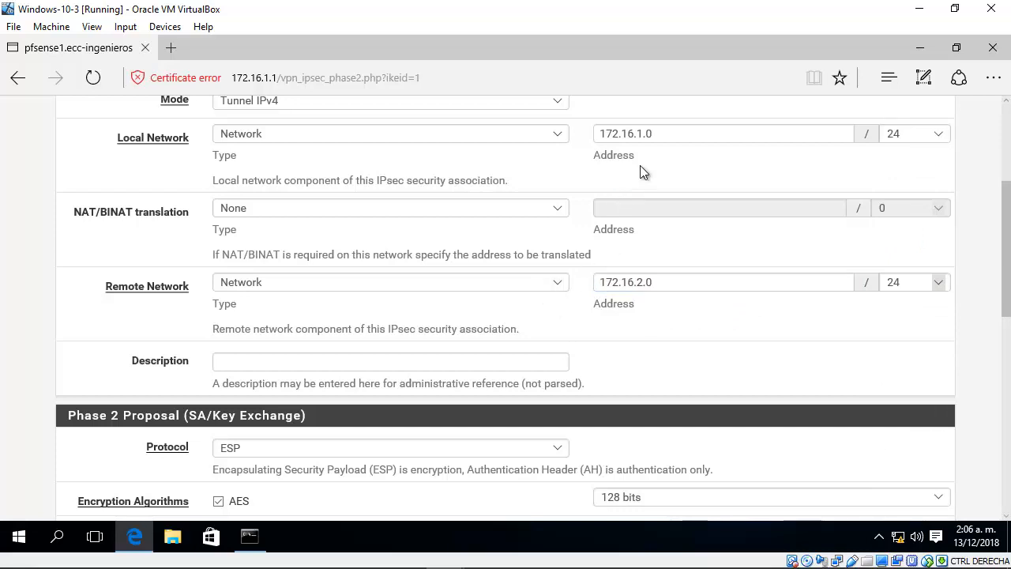
# Step: Compare the local and remote network addresses entered for the phase 2 entry
pyautogui.moveTo(655, 134); pyautogui.dragTo(598, 140)
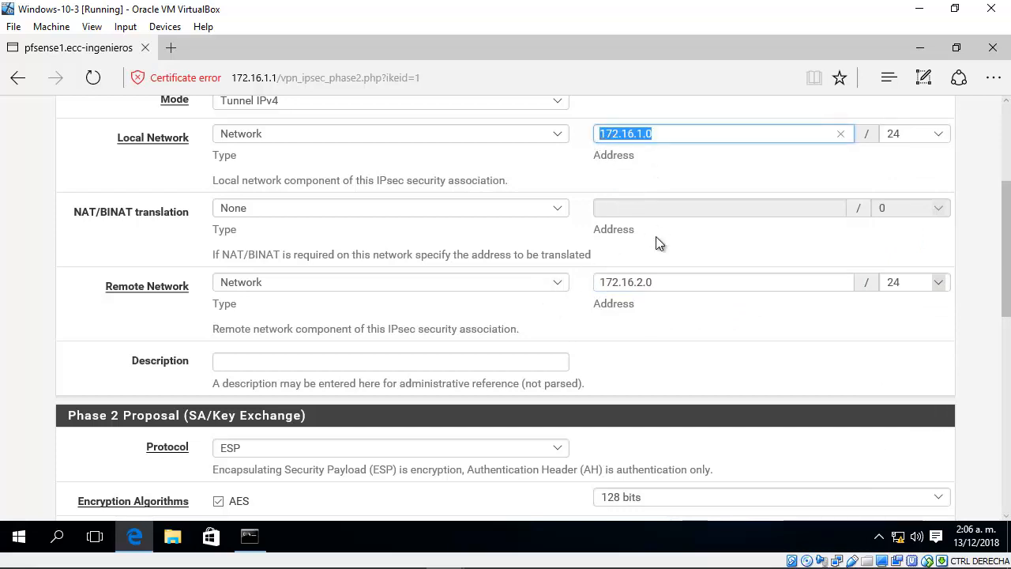
pyautogui.moveTo(658, 281); pyautogui.dragTo(602, 286)
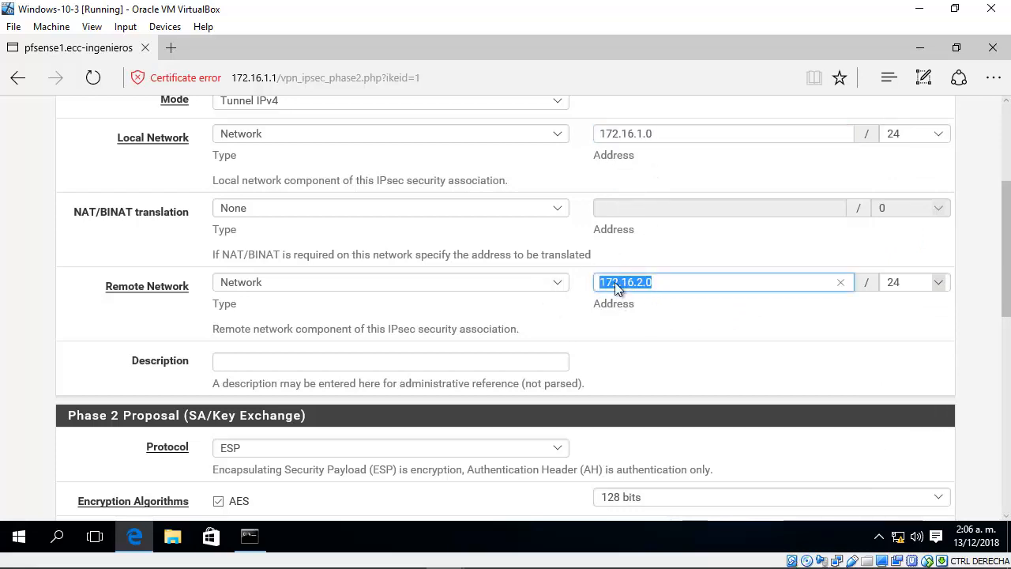
pyautogui.click(676, 284)
pyautogui.moveTo(666, 137); pyautogui.dragTo(610, 139)
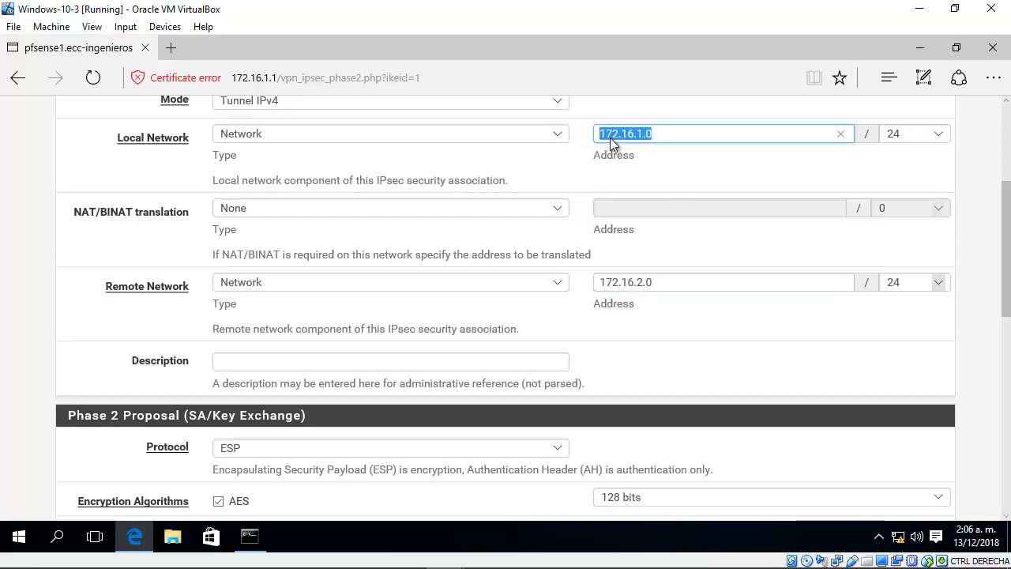
pyautogui.moveTo(659, 283); pyautogui.dragTo(598, 286)
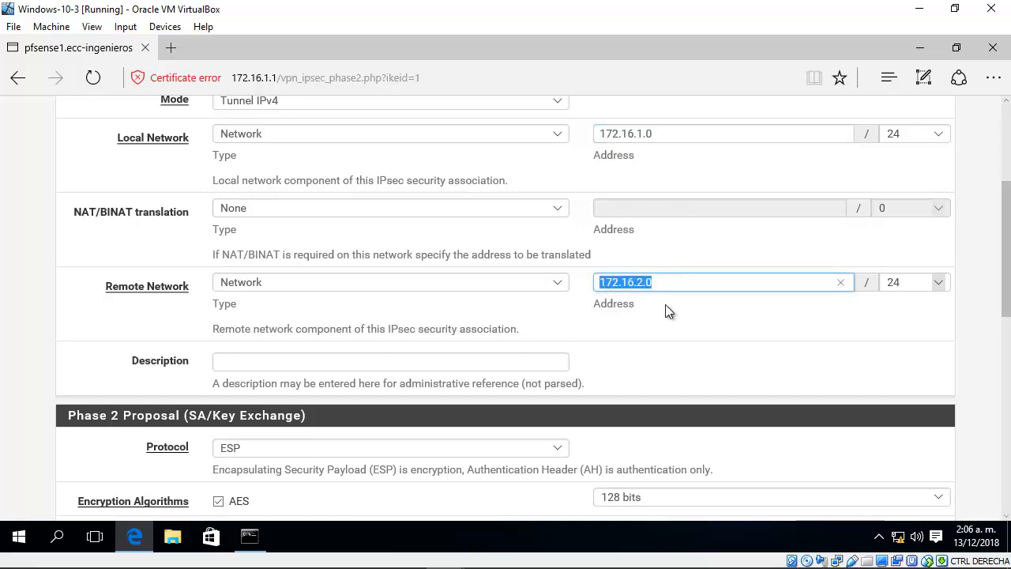
pyautogui.click(667, 310)
# Step: Enter "Phase 2 to connect Local LAN and Remote LAN" as the phase 2 description
pyautogui.scroll(-1, 666, 304)
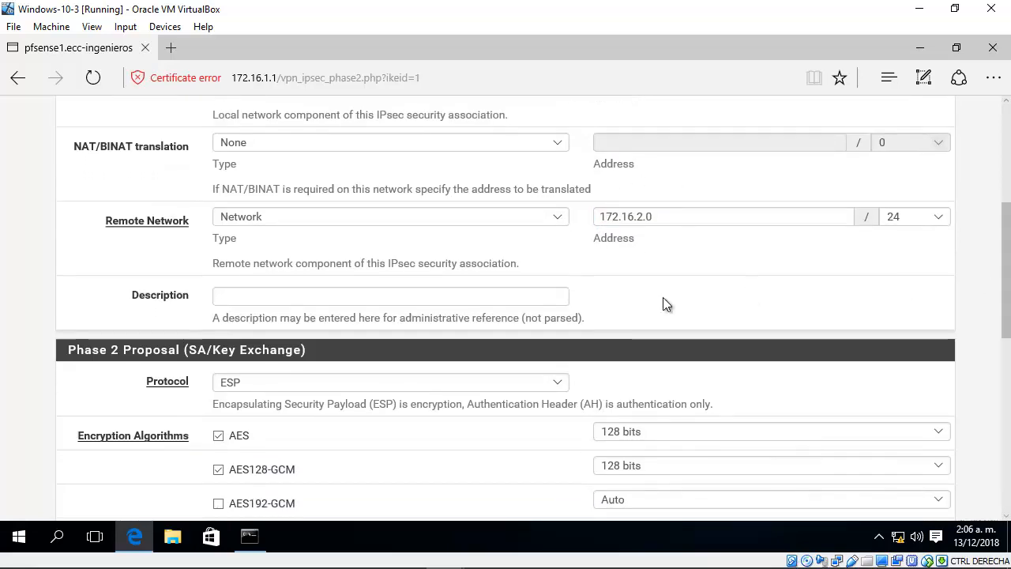
pyautogui.click(486, 295)
pyautogui.write('Connect')
pyautogui.press('BackSpace')
pyautogui.press('BackSpace')
pyautogui.press('BackSpace')
pyautogui.press('BackSpace')
pyautogui.press('BackSpace')
pyautogui.press('BackSpace')
pyautogui.press('BackSpace')
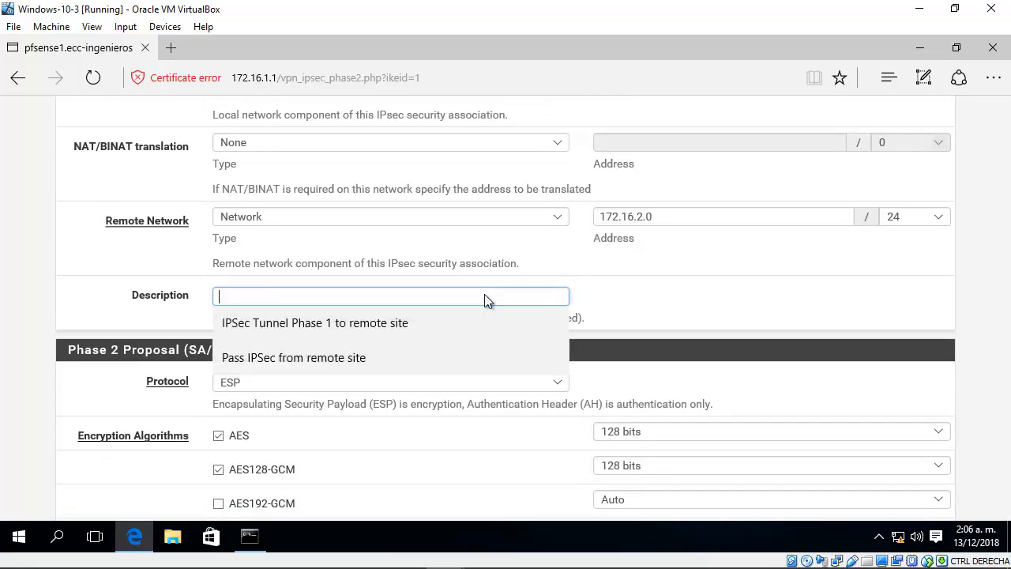
pyautogui.write('Phase 2')
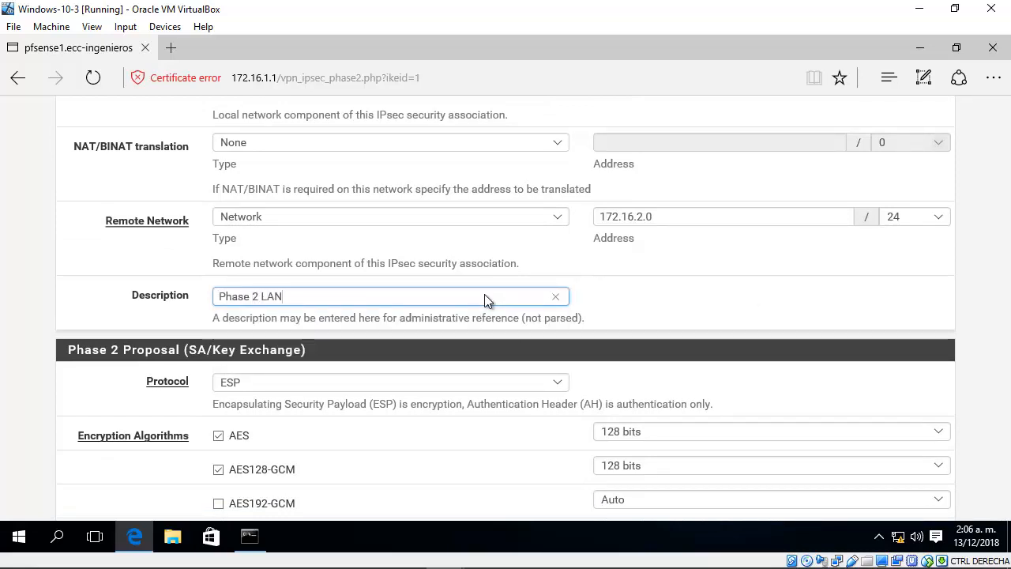
pyautogui.write(' to connect Local LAN and')
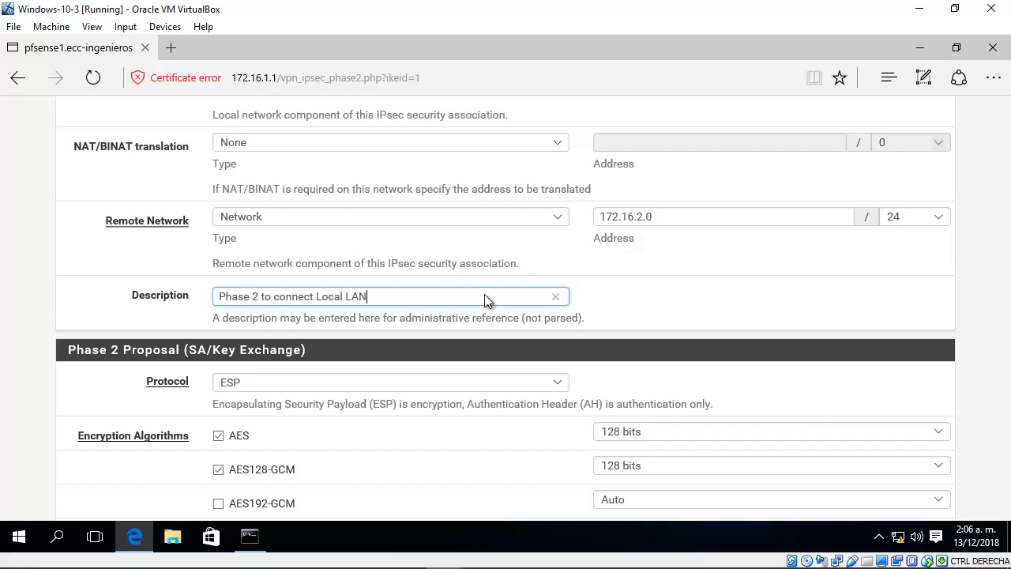
pyautogui.write(' Remote LAN')
pyautogui.click(994, 295)
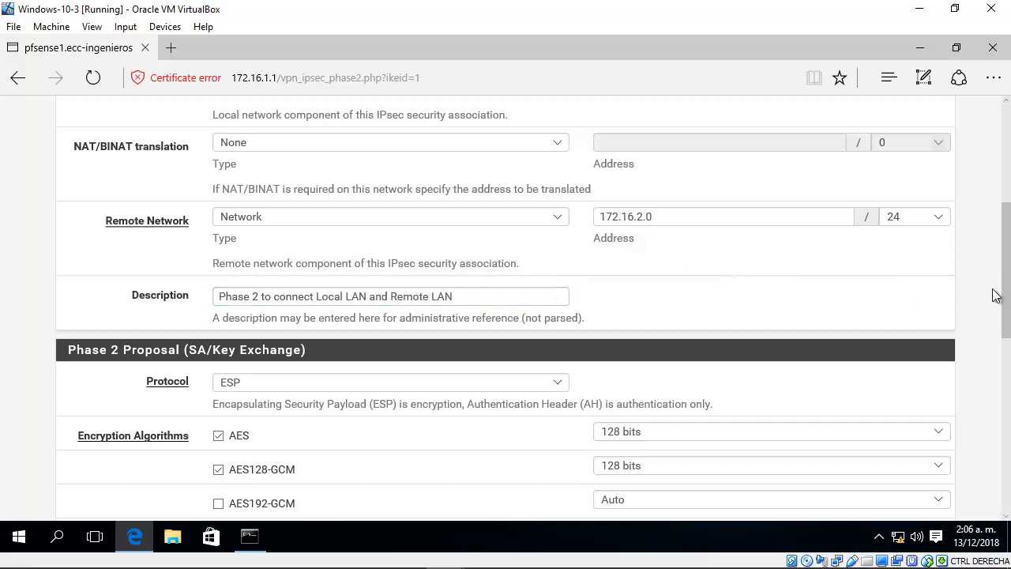
# Step: Choose ESP as the phase 2 proposal protocol
pyautogui.moveTo(1009, 306); pyautogui.dragTo(999, 369)
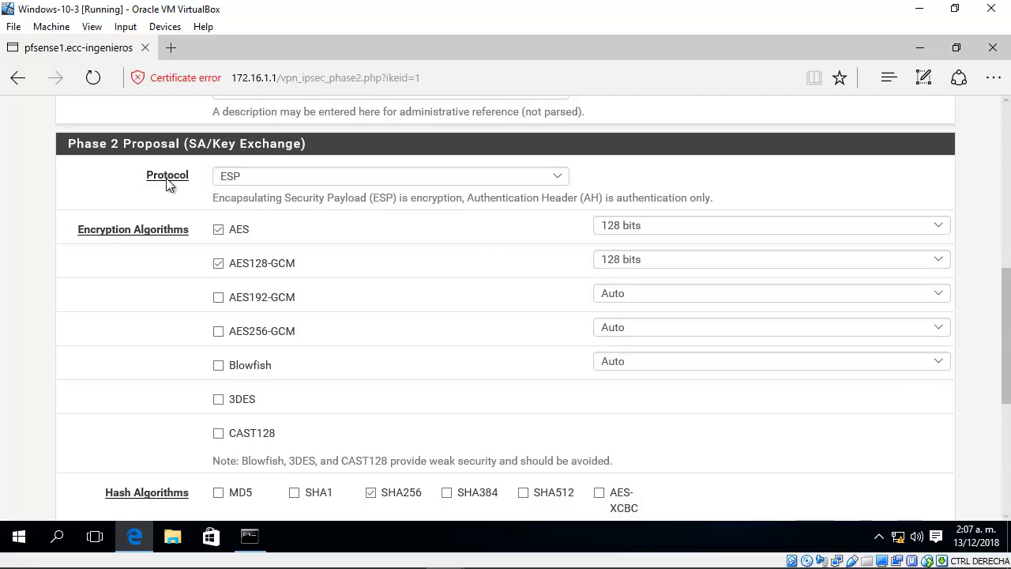
pyautogui.click(266, 175)
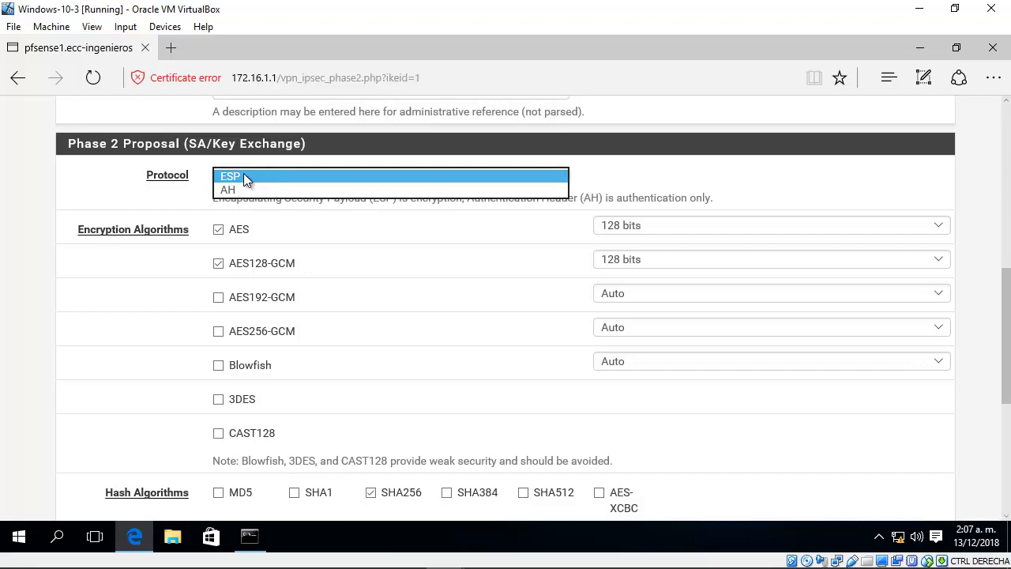
pyautogui.click(243, 173)
pyautogui.click(408, 204)
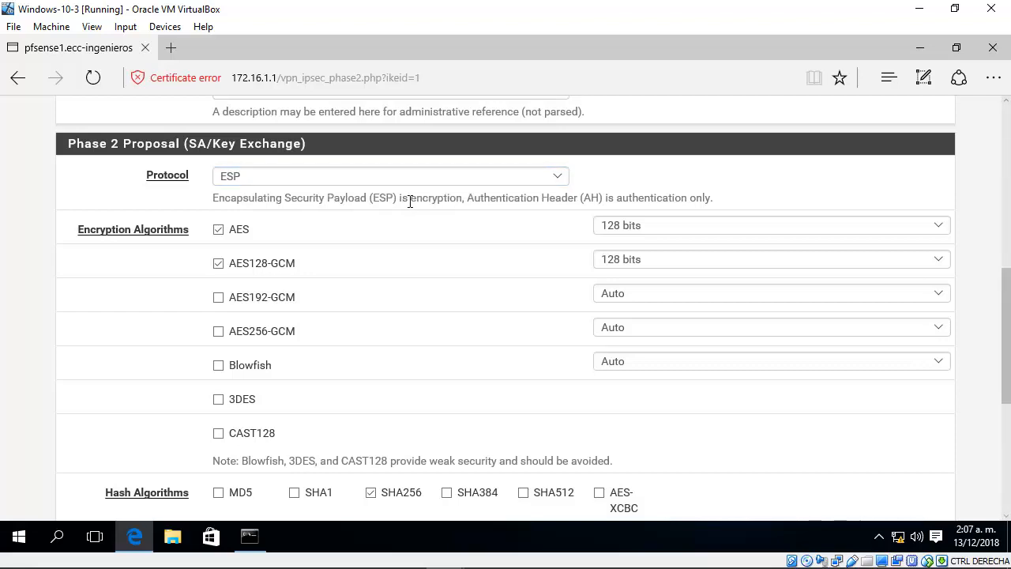
pyautogui.moveTo(401, 198); pyautogui.dragTo(440, 202)
# Step: Disable the AES and AES128-GCM encryption algorithms and enable AES256-GCM for phase 2
pyautogui.click(219, 230)
pyautogui.click(218, 263)
pyautogui.click(219, 331)
# Step: Review the phase 2 hash algorithms, PFS key group and lifetime
pyautogui.moveTo(1009, 294); pyautogui.dragTo(1009, 358)
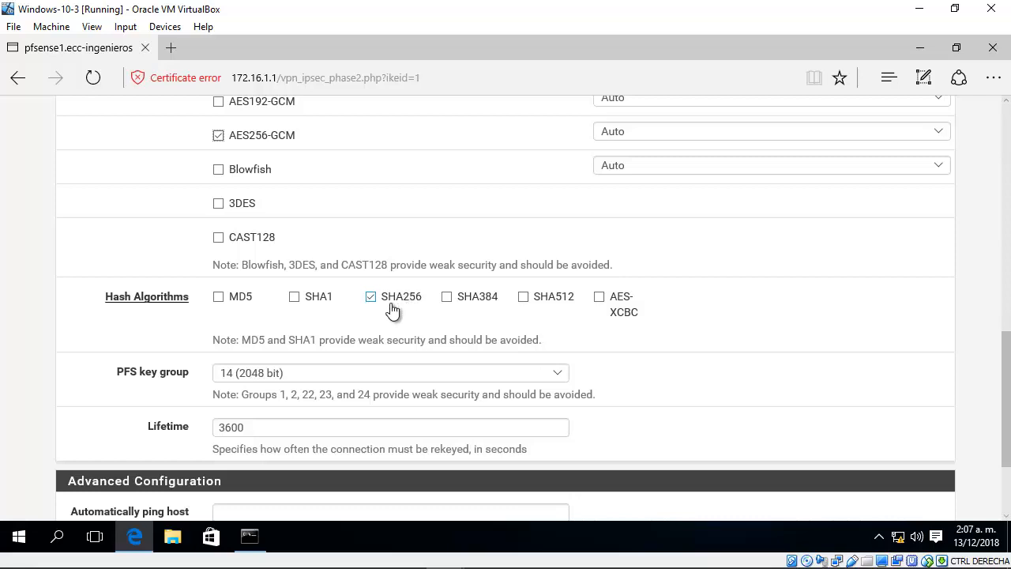
pyautogui.scroll(-2, 678, 357)
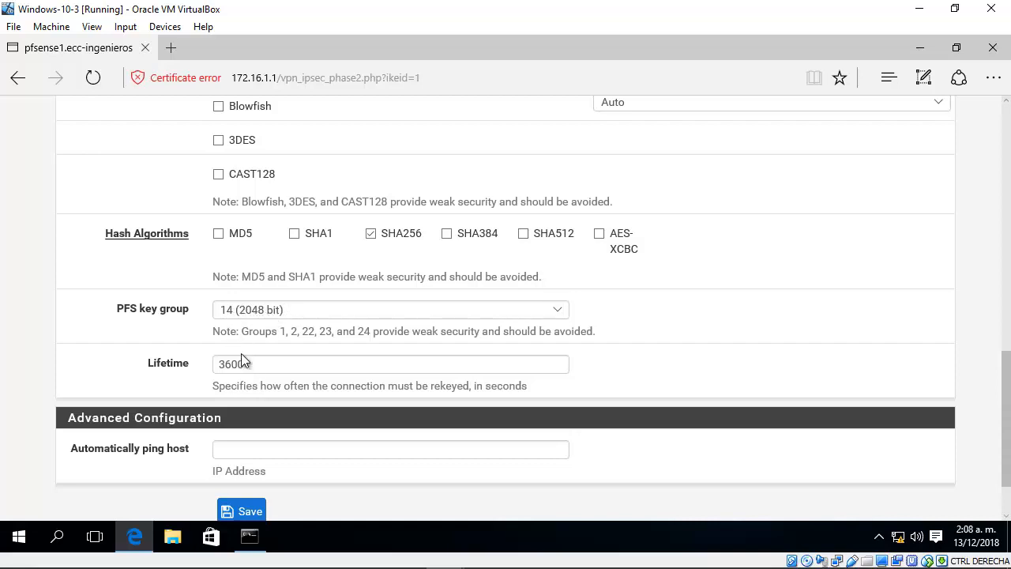
pyautogui.moveTo(253, 363); pyautogui.dragTo(220, 363)
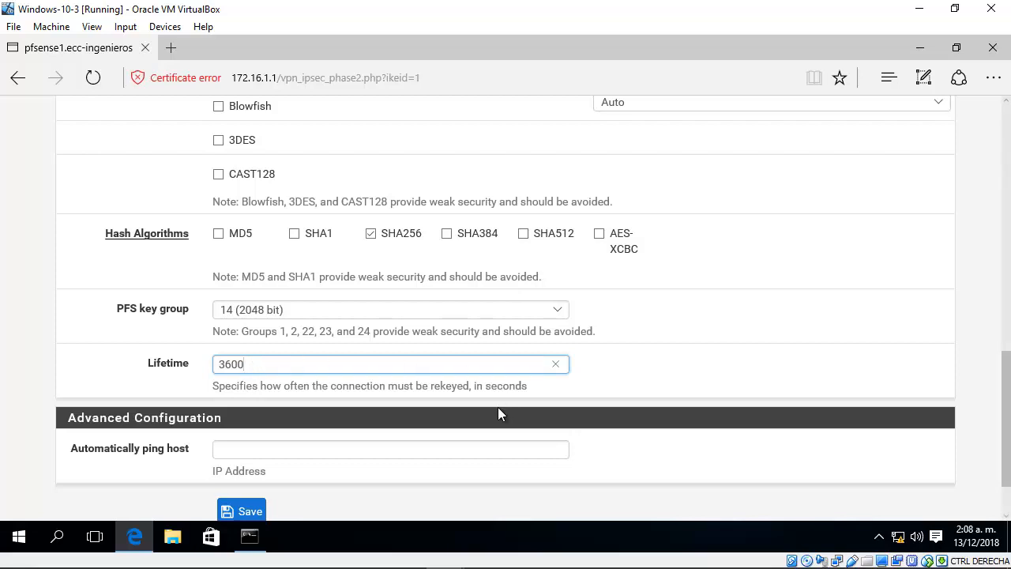
# Step: Save the phase 2 entry and apply the IPsec tunnel configuration changes
pyautogui.moveTo(1007, 391); pyautogui.dragTo(1006, 354)
pyautogui.scroll(2, 1007, 359)
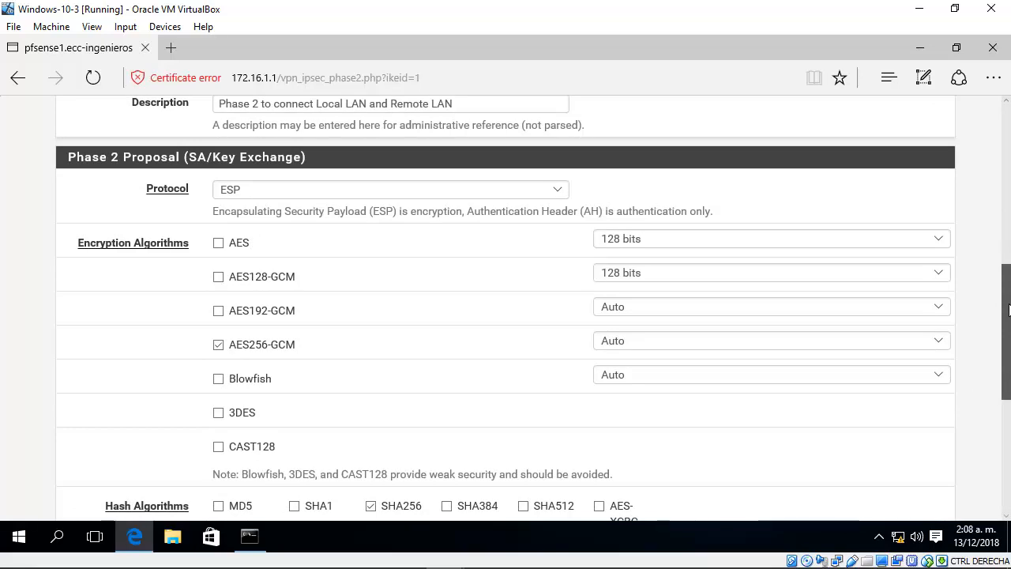
pyautogui.scroll(-5, 1000, 360)
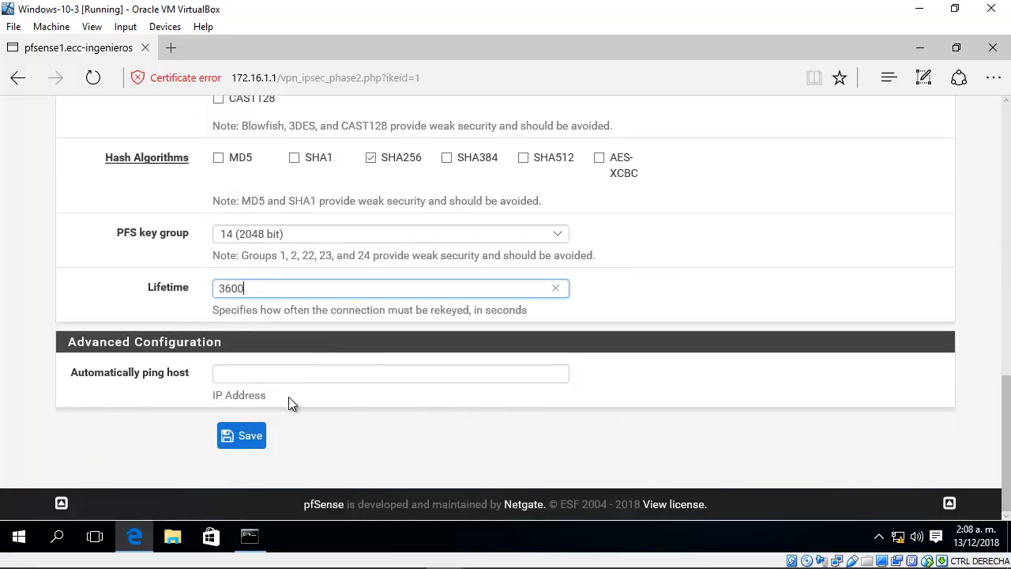
pyautogui.click(242, 434)
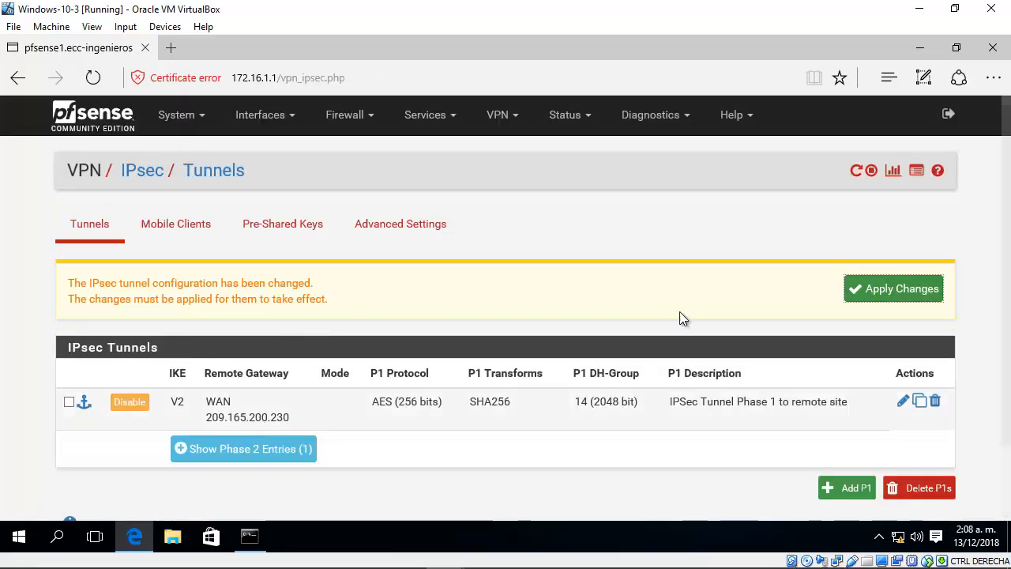
pyautogui.click(854, 289)
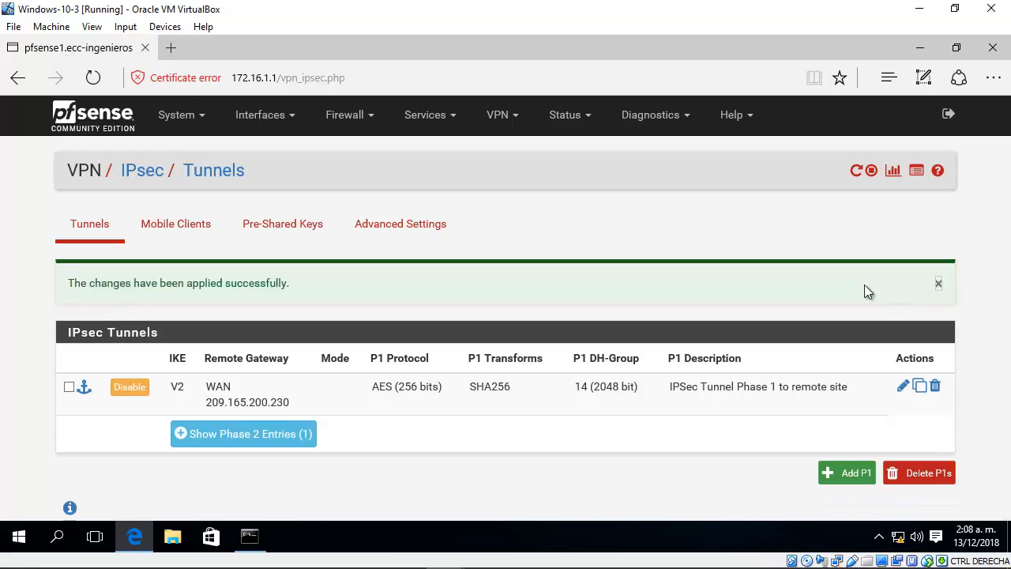
# Step: Show the tunnel's phase 2 entries and examine the phase 1 and phase 2 settings in the IPsec tunnel list
pyautogui.scroll(-1, 532, 336)
pyautogui.click(219, 379)
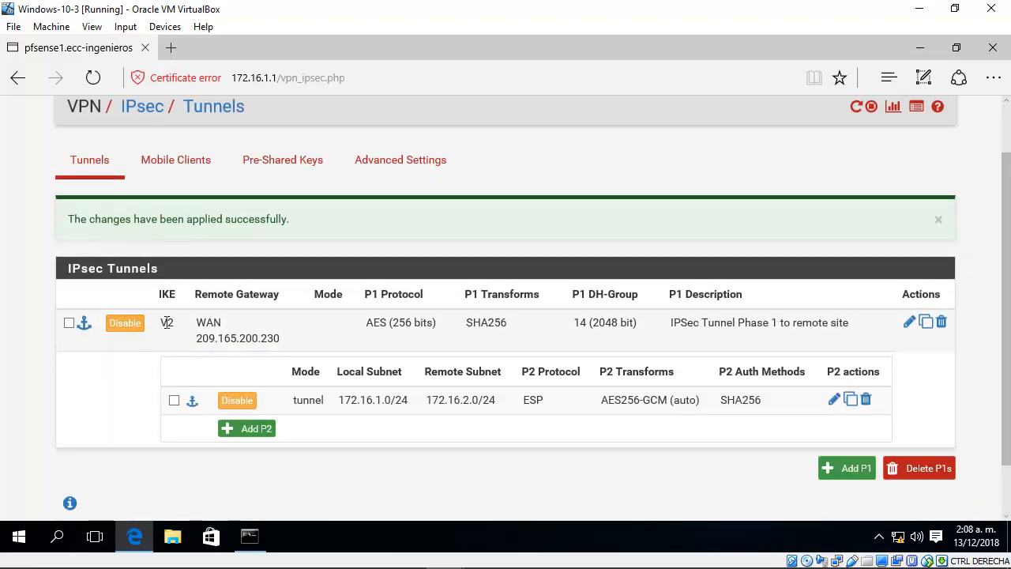
pyautogui.moveTo(252, 340); pyautogui.dragTo(789, 401)
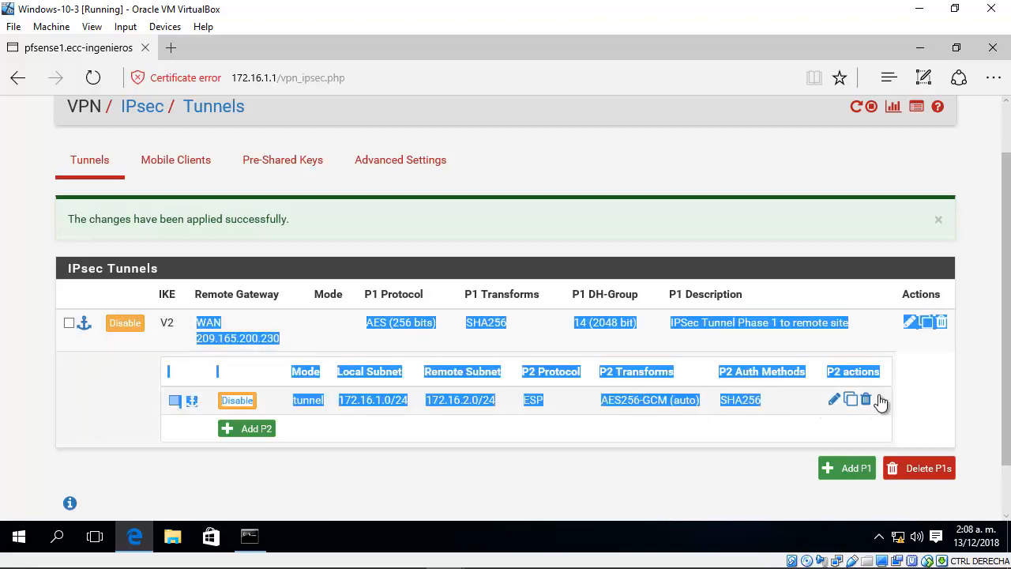
pyautogui.moveTo(881, 402); pyautogui.dragTo(920, 375)
pyautogui.click(930, 378)
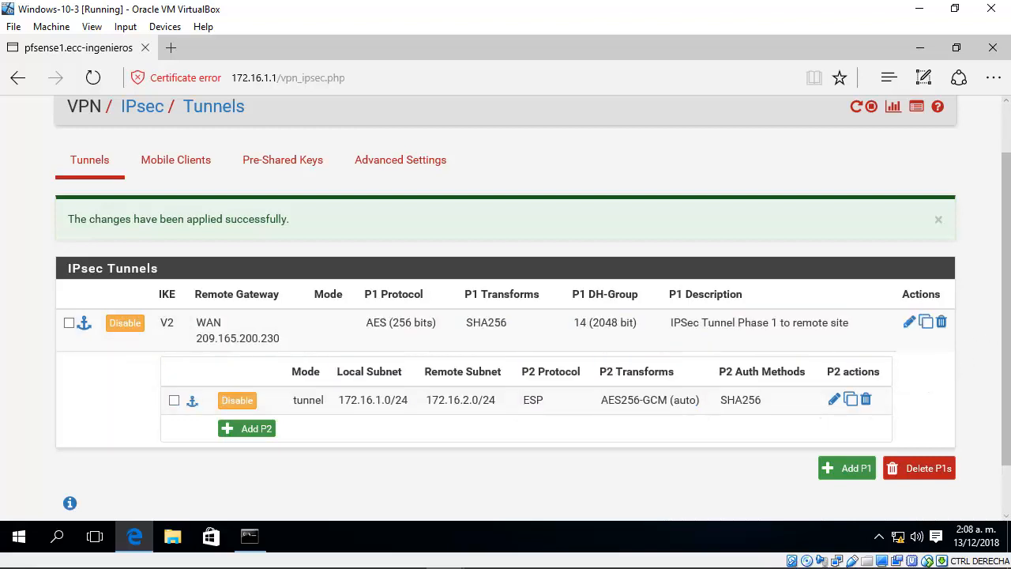
pyautogui.moveTo(1008, 301)
pyautogui.mouseDown()
pyautogui.moveTo(1008, 260)
pyautogui.moveTo(1007, 309)
pyautogui.mouseUp()
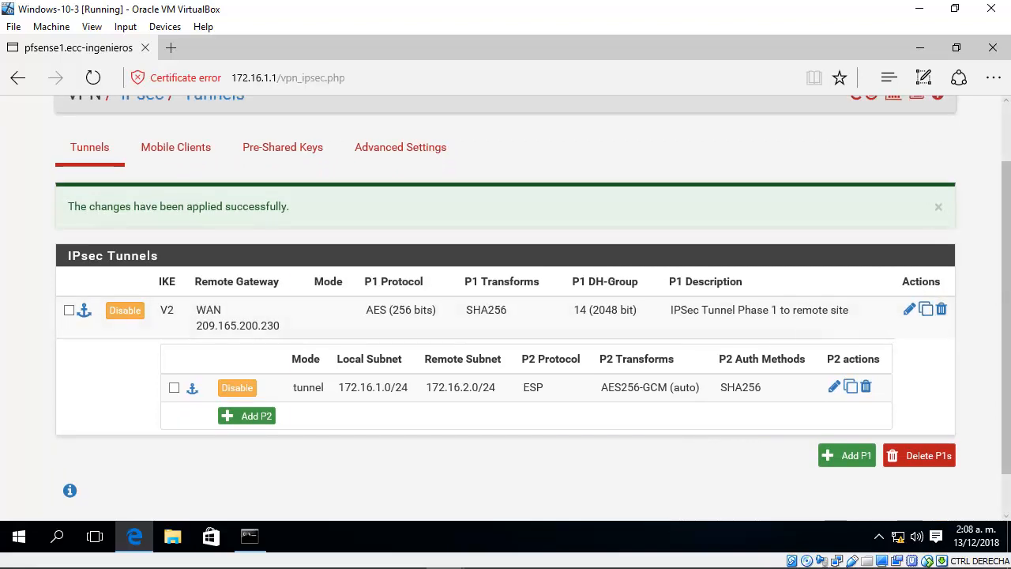
pyautogui.moveTo(1009, 260); pyautogui.dragTo(953, 184)
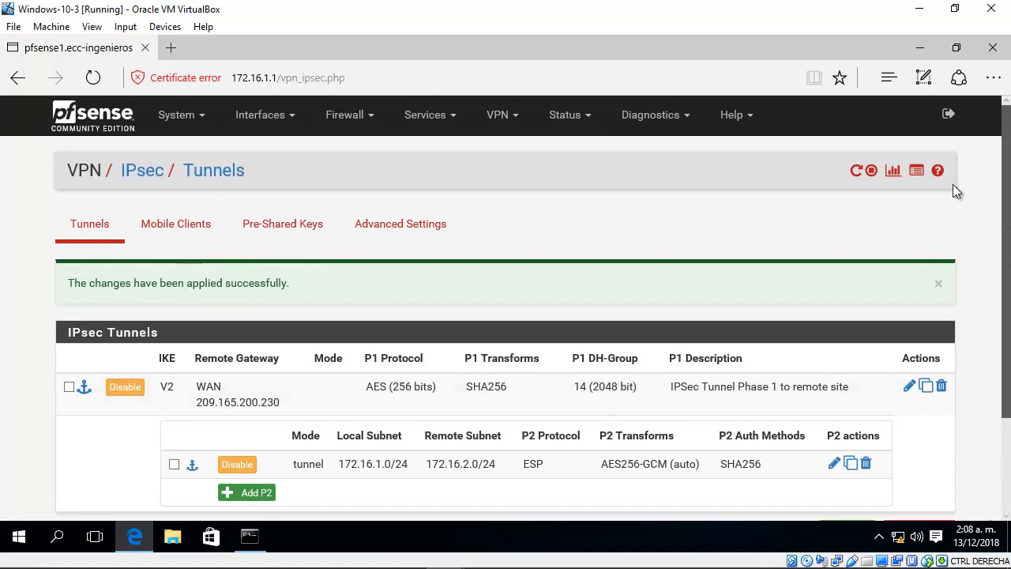
# Step: Start a new firewall rule at the beginning of the IPsec interface's rule list
pyautogui.click(354, 126)
pyautogui.click(364, 199)
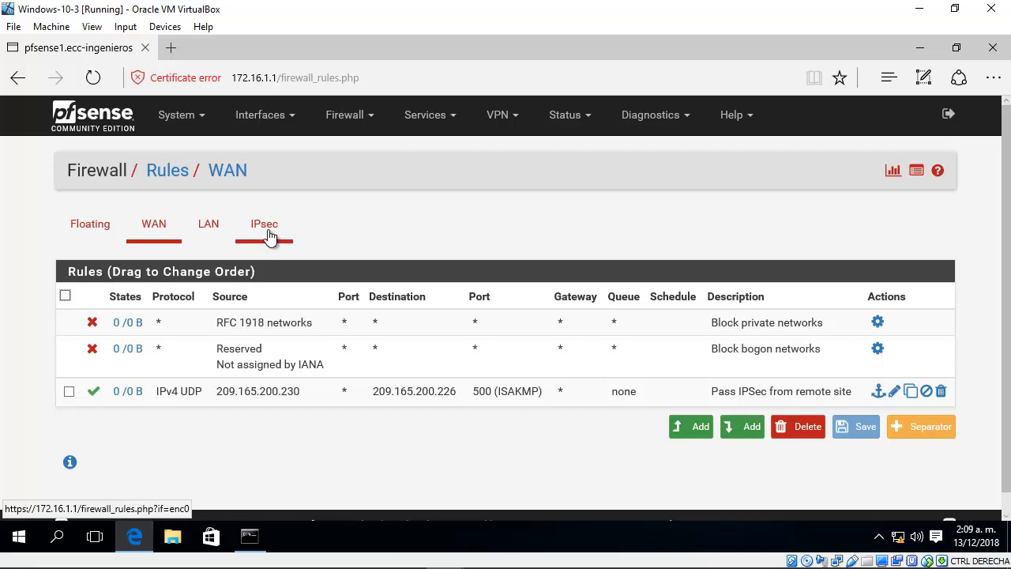
pyautogui.click(269, 233)
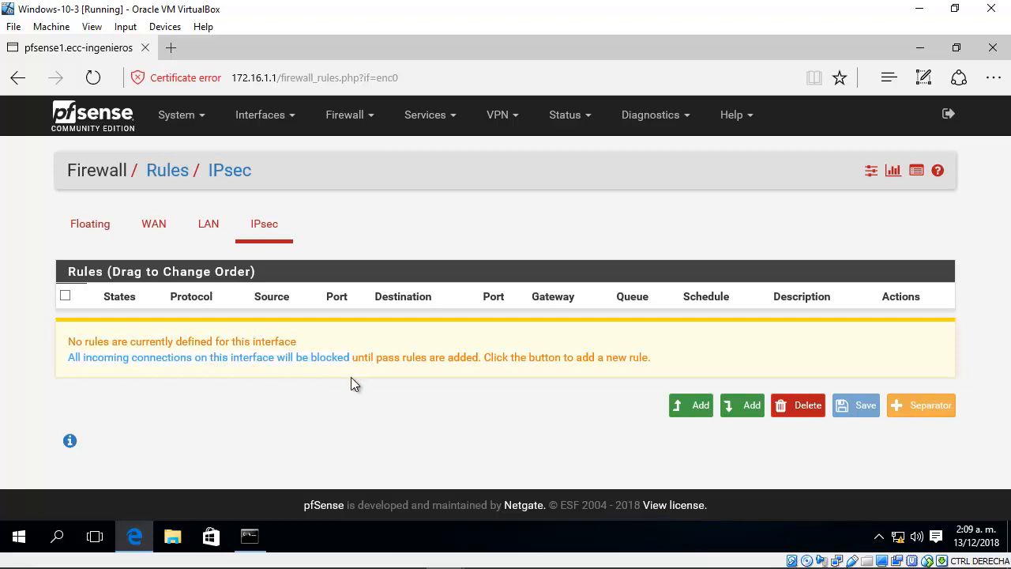
pyautogui.click(686, 408)
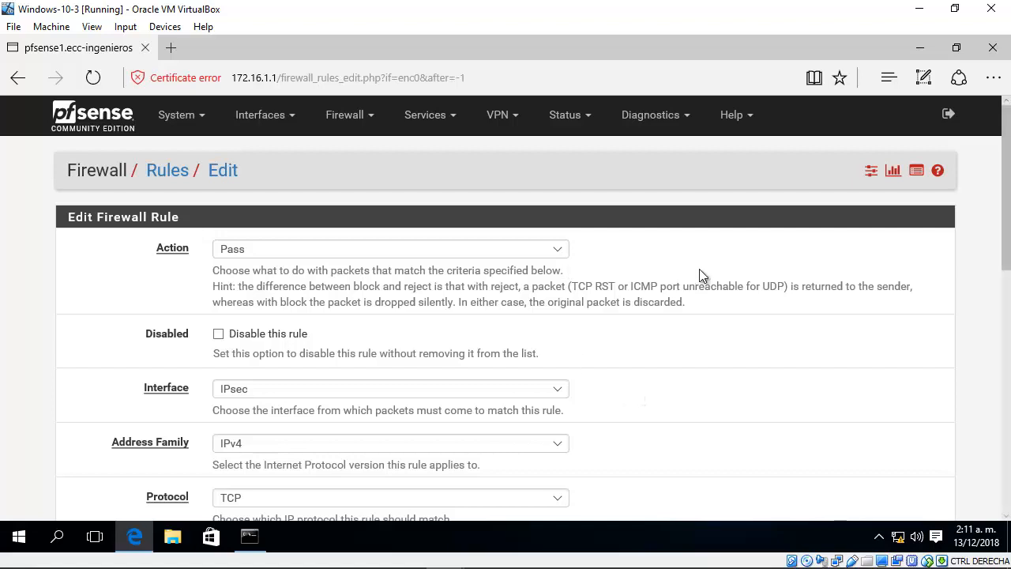
# Step: Choose Pass as the rule's action and IPsec as its interface
pyautogui.scroll(-1, 686, 251)
pyautogui.click(221, 186)
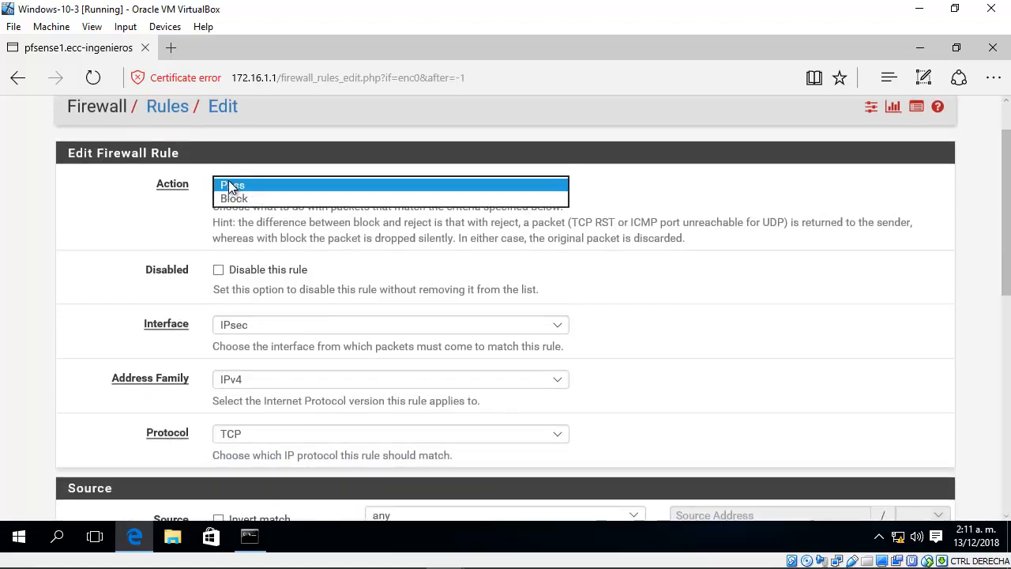
pyautogui.click(246, 187)
pyautogui.scroll(-1, 615, 282)
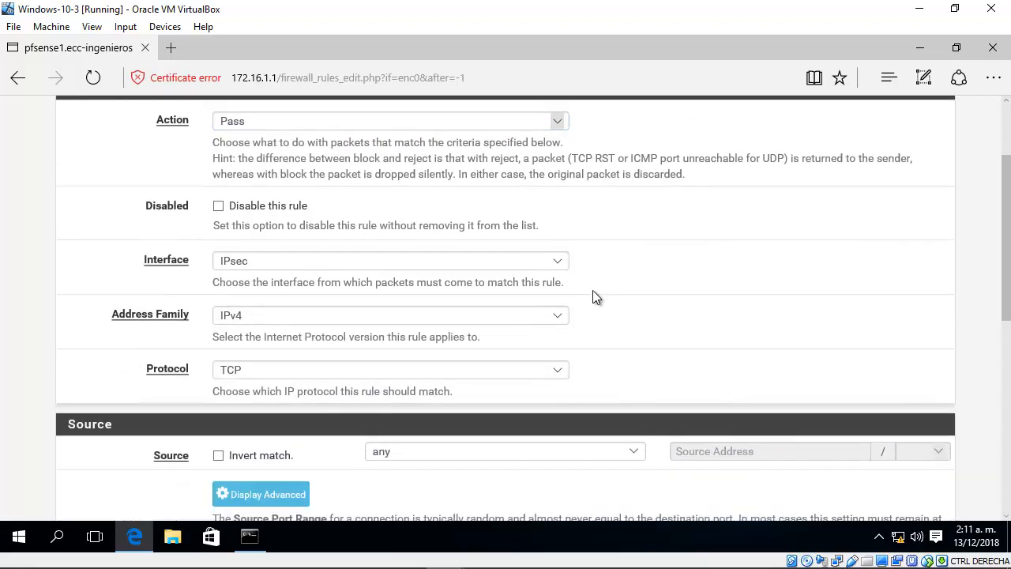
pyautogui.click(309, 260)
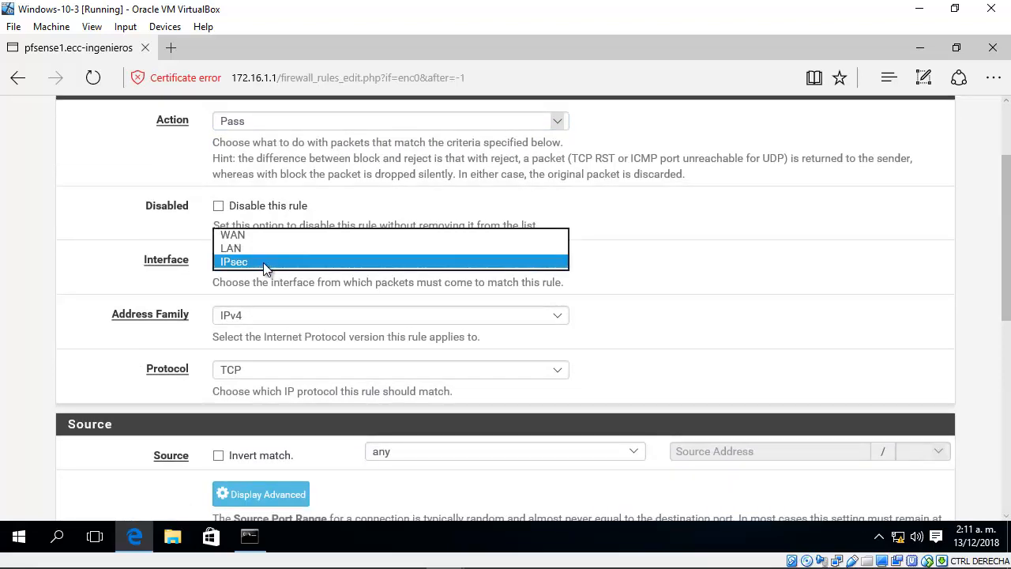
pyautogui.click(263, 262)
pyautogui.click(689, 309)
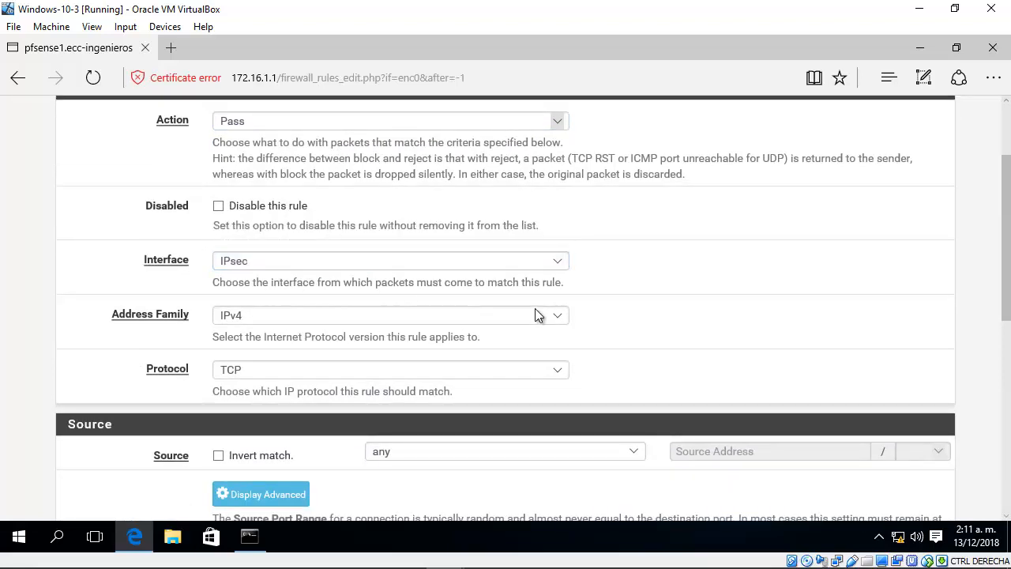
# Step: Keep IPv4 as the rule's address family and set its protocol to Any
pyautogui.click(252, 316)
pyautogui.click(251, 315)
pyautogui.click(287, 371)
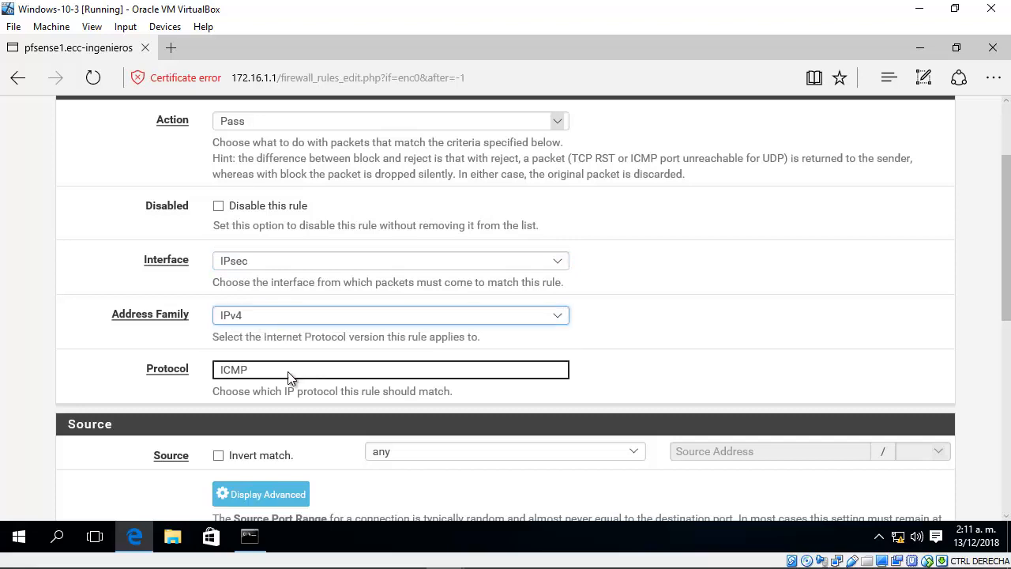
pyautogui.click(261, 315)
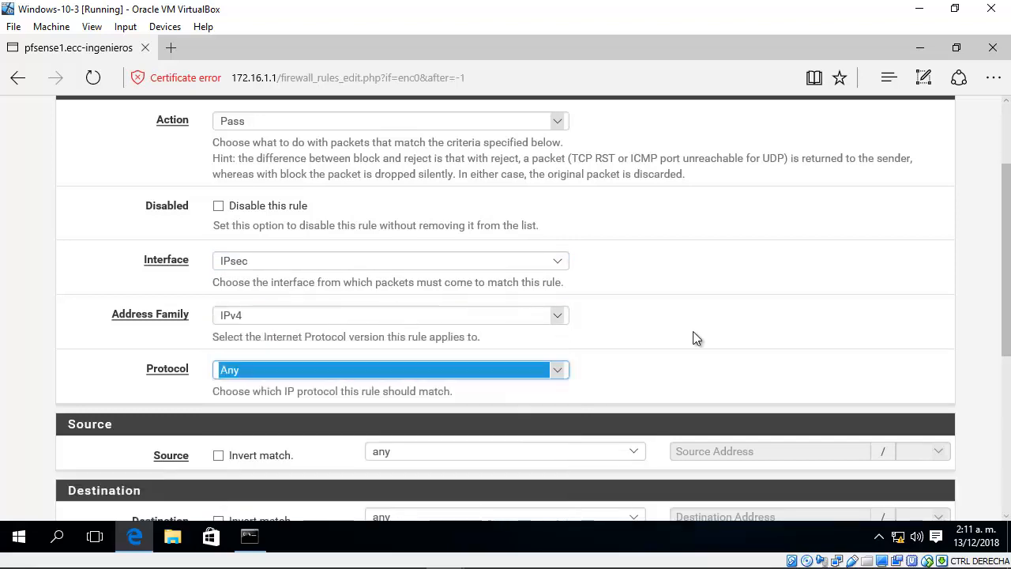
pyautogui.click(890, 351)
# Step: Save and apply the any-to-any rule with the description "Any traffic on IPSec Interface"
pyautogui.scroll(-3, 994, 408)
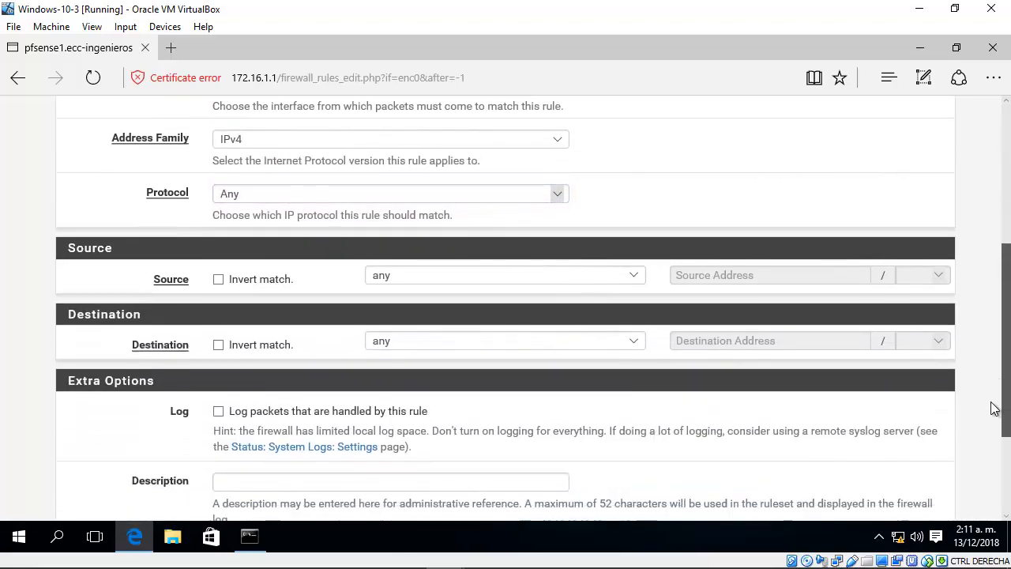
pyautogui.scroll(-1, 994, 408)
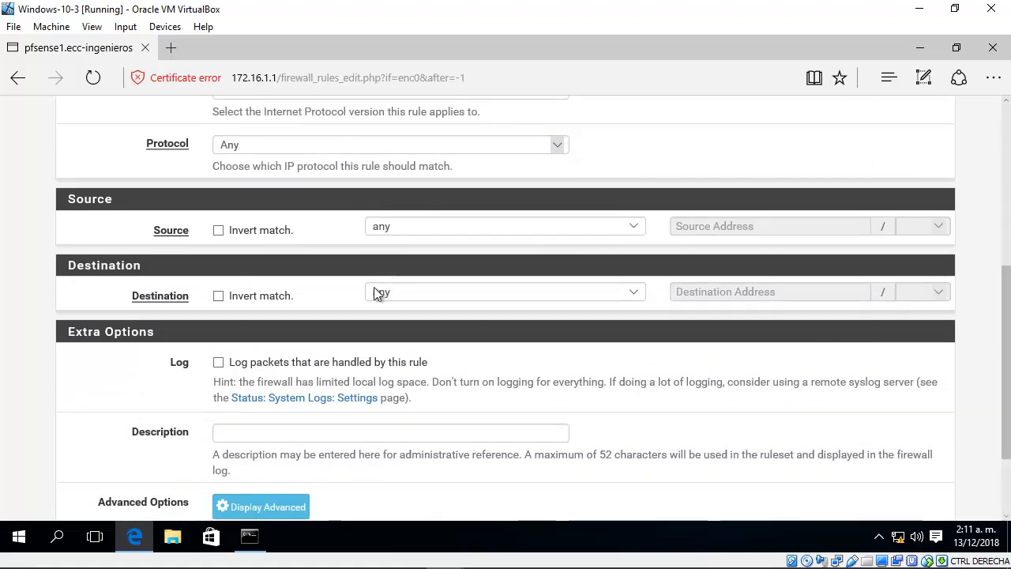
pyautogui.scroll(-2, 351, 404)
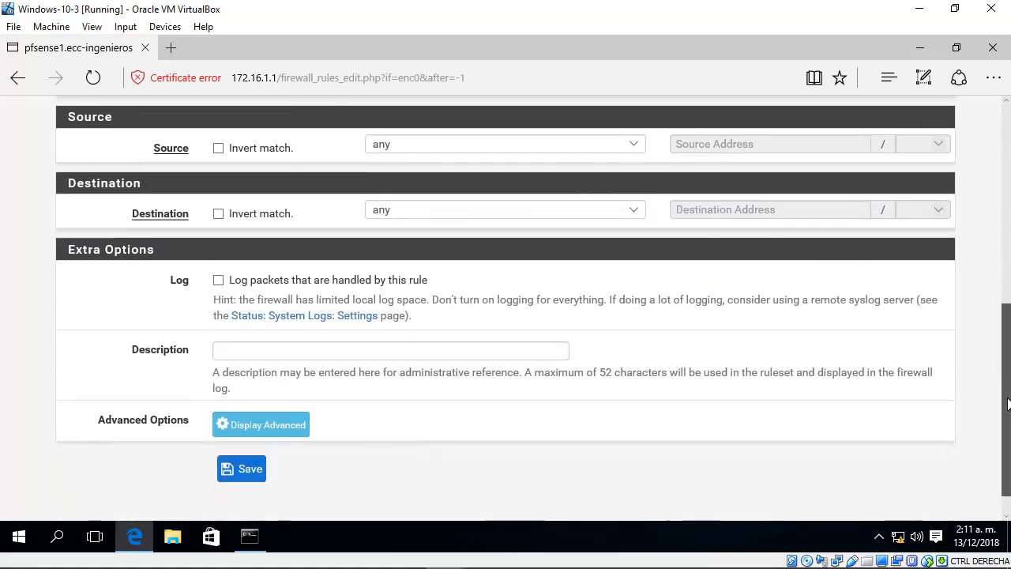
pyautogui.click(300, 347)
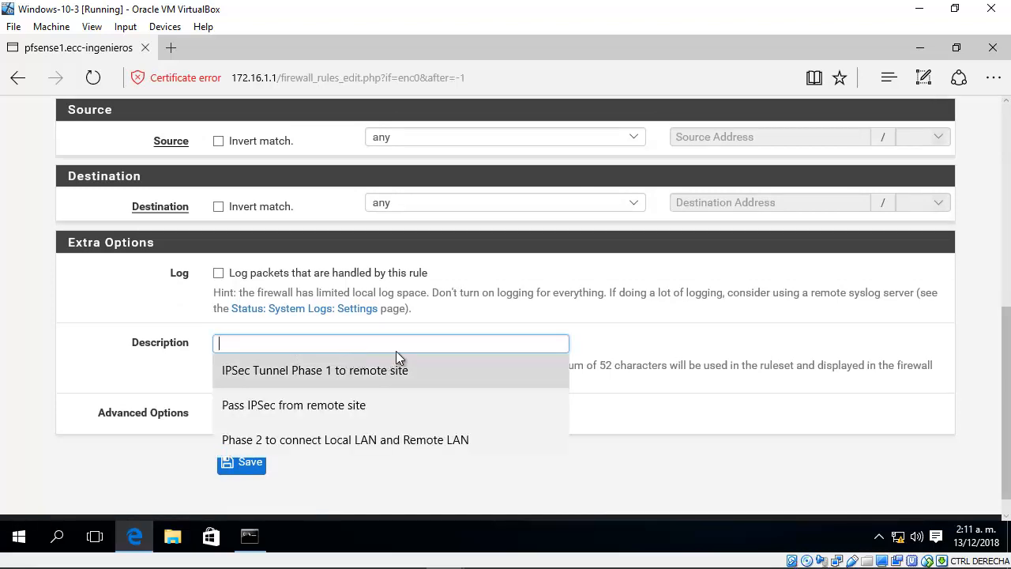
pyautogui.write('Any')
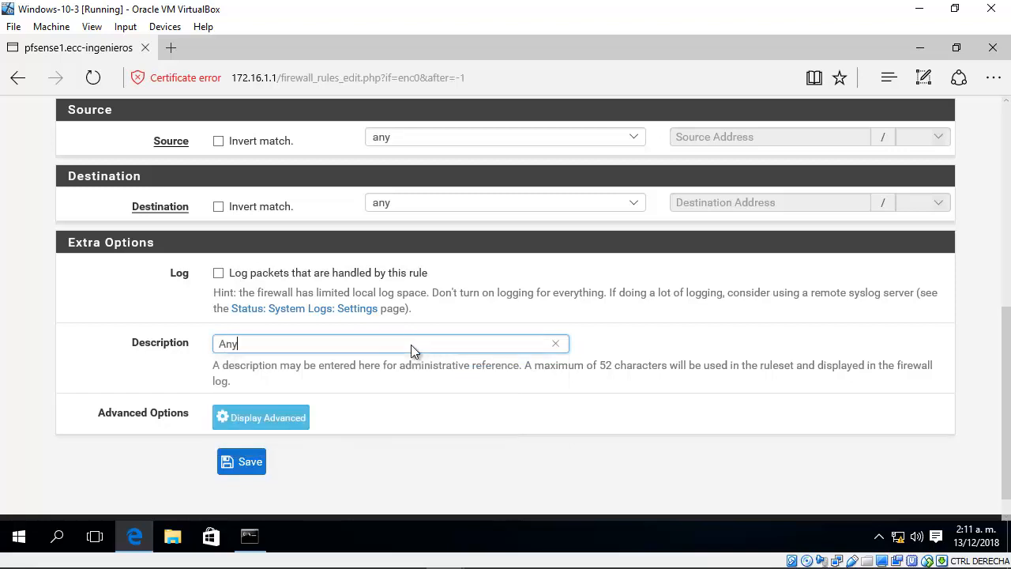
pyautogui.write(' traffic on IPsec Interface')
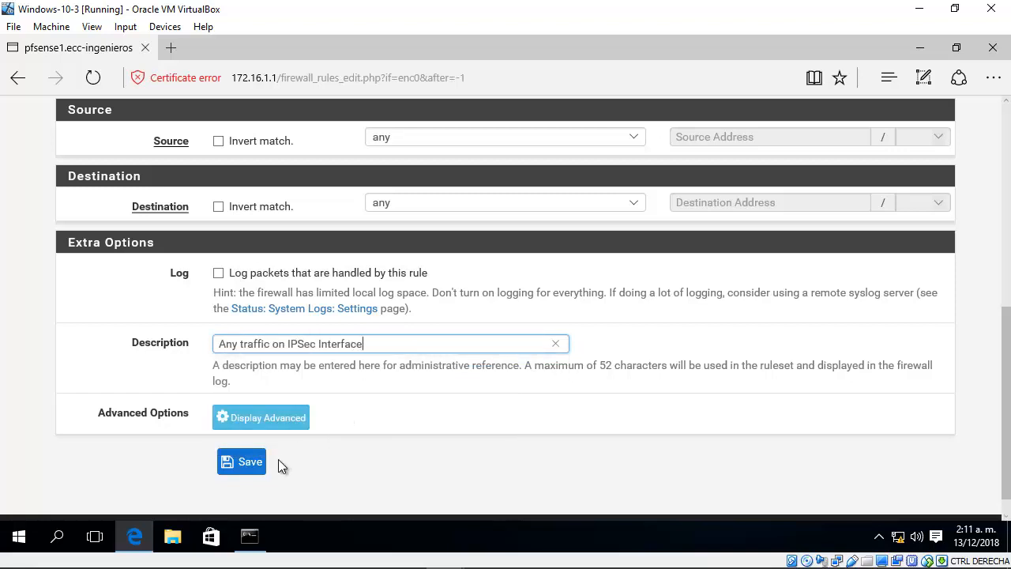
pyautogui.click(257, 468)
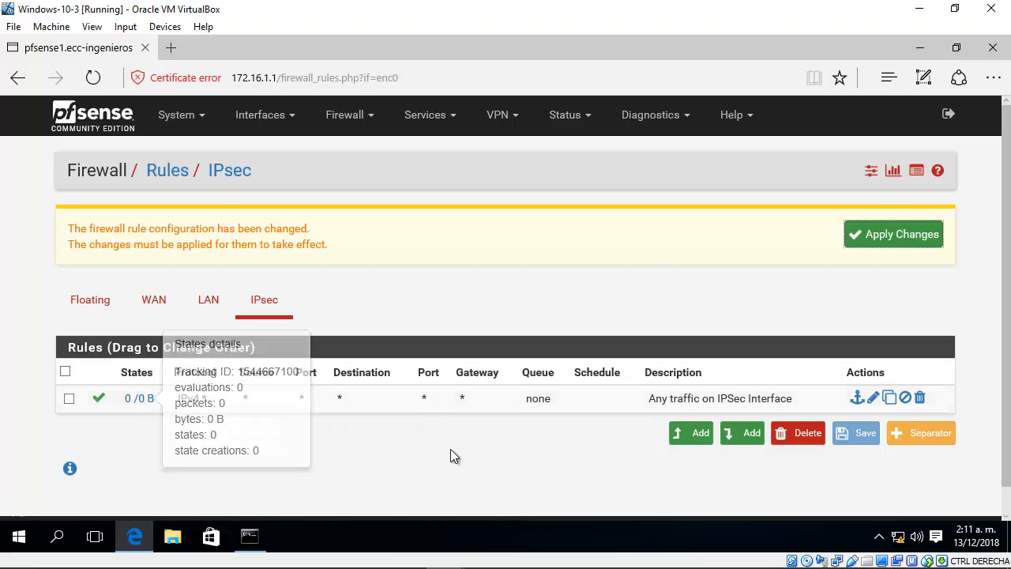
pyautogui.click(897, 234)
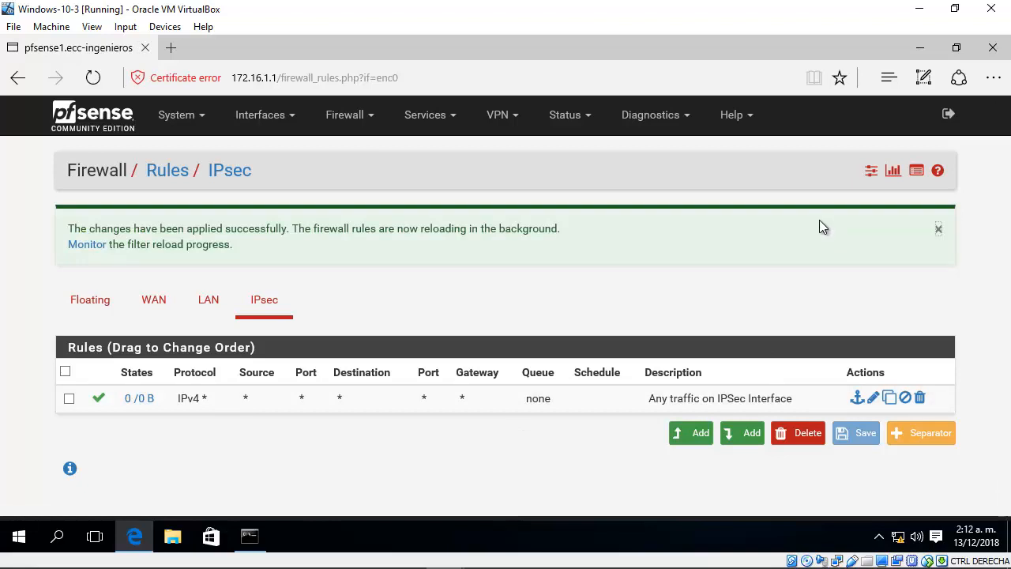
# Step: Locate the second pfSense firewall in the GNS3 topology and switch to the Windows-10-4 virtual machine behind it
pyautogui.click(919, 9)
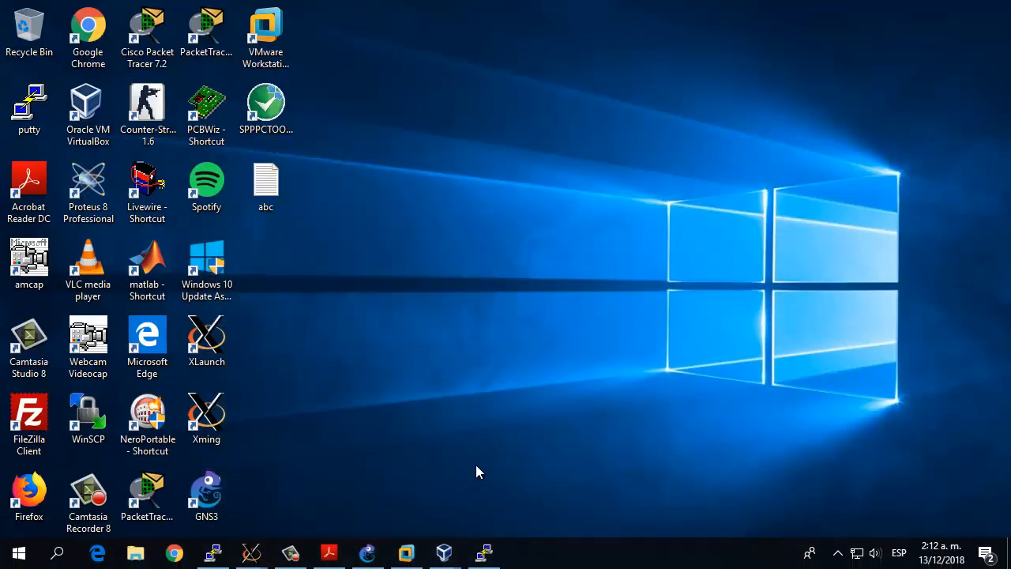
pyautogui.click(367, 553)
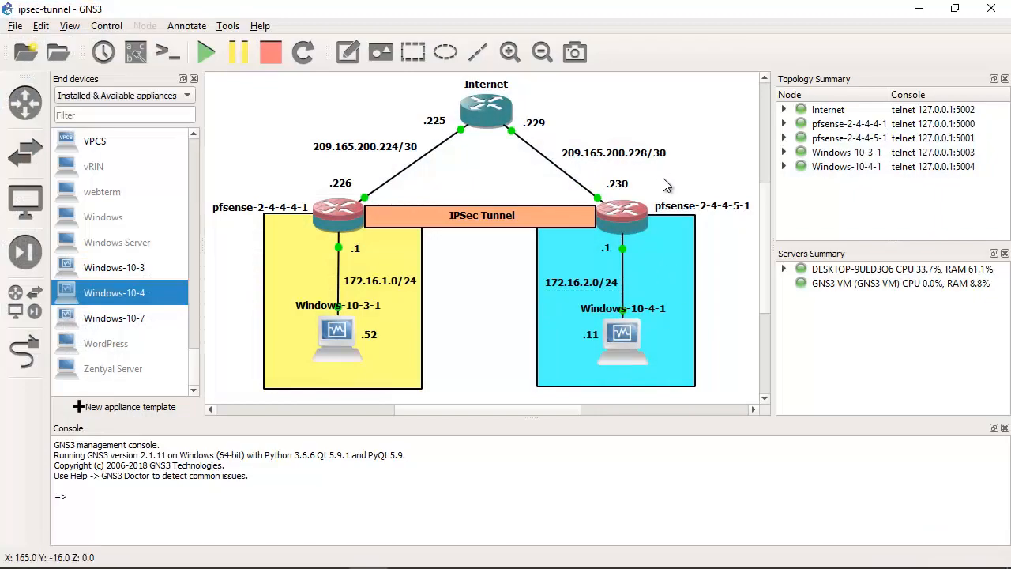
pyautogui.moveTo(666, 178); pyautogui.dragTo(571, 240)
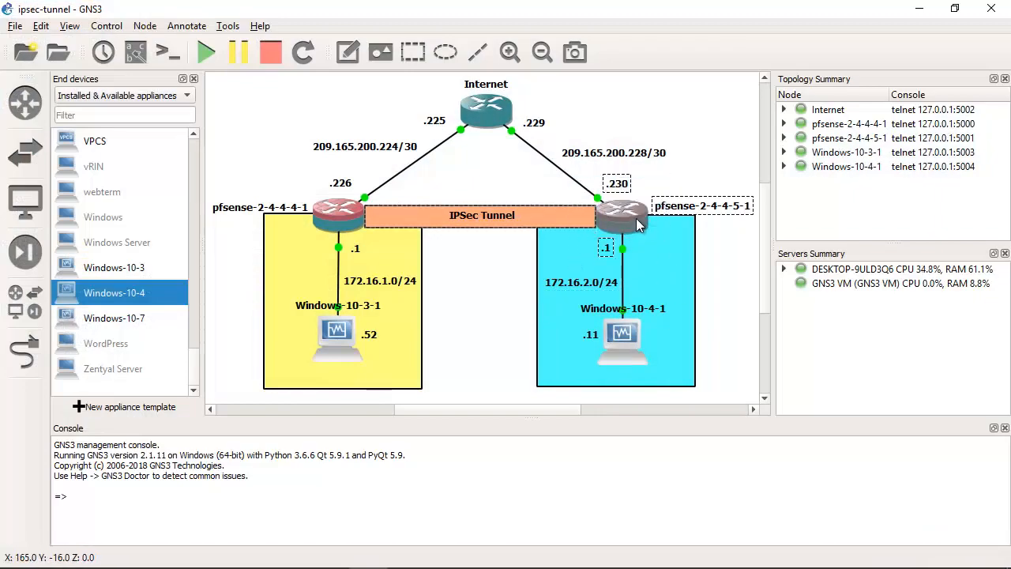
pyautogui.click(445, 550)
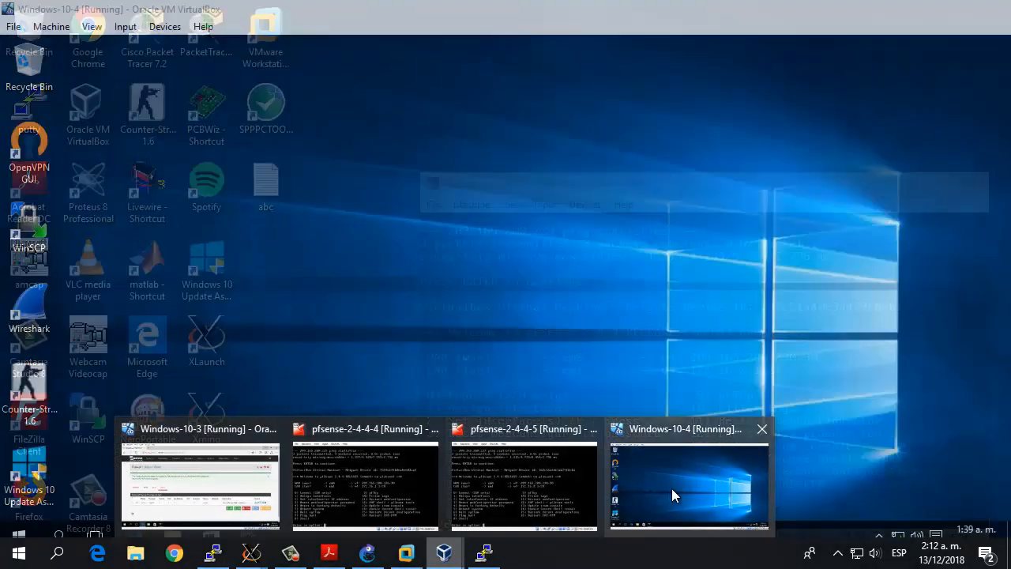
pyautogui.click(672, 488)
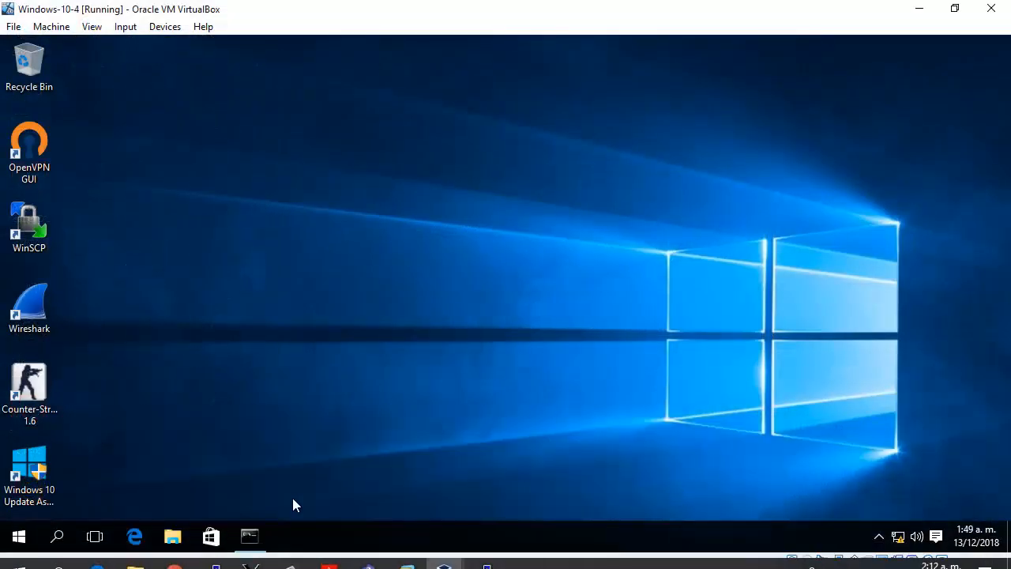
# Step: Ping the default gateway 172.16.2.1 from the Windows-10-4 Command Prompt
pyautogui.click(249, 537)
pyautogui.click(577, 315)
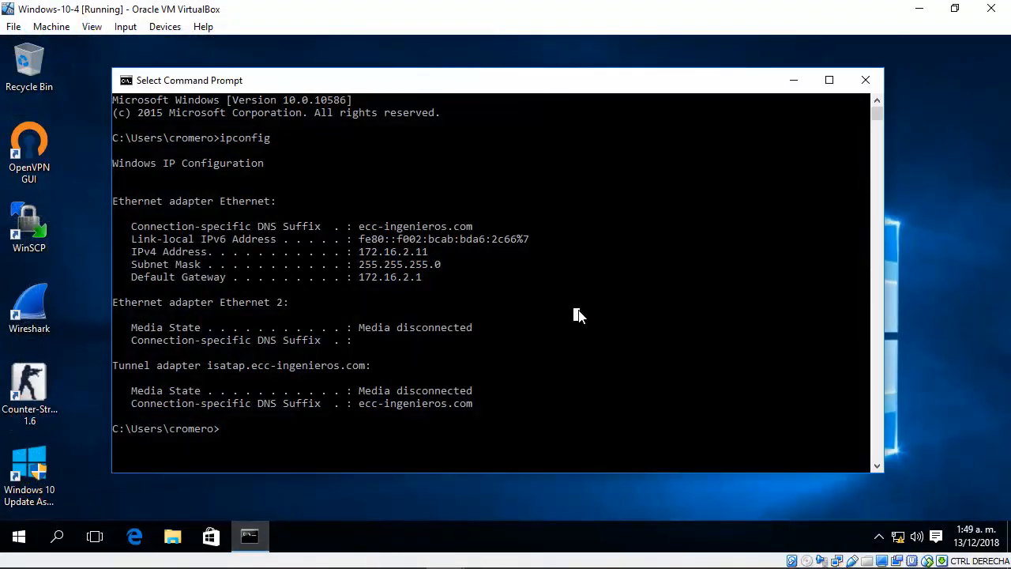
pyautogui.write('ping 17')
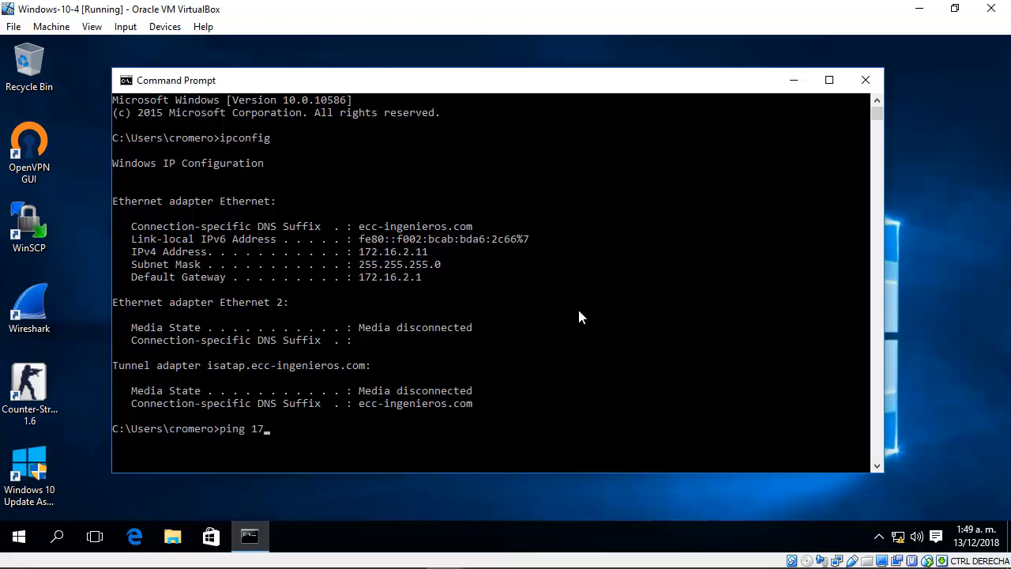
pyautogui.write('2.16.2.1')
pyautogui.press('Return')
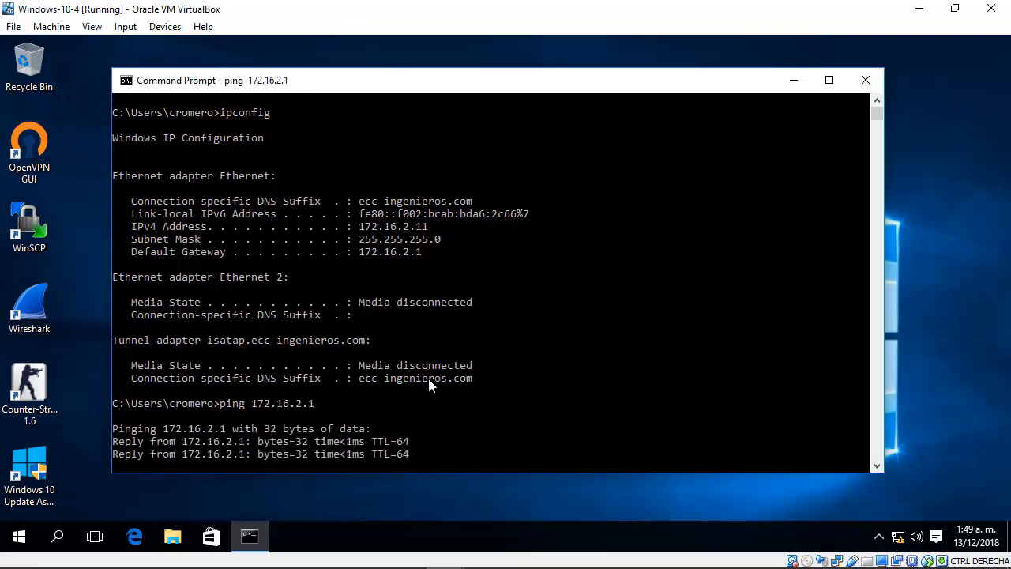
# Step: Open the second pfSense firewall's web interface at 172.16.2.1 in Edge, closing the old 10.6.0.1 page
pyautogui.click(136, 536)
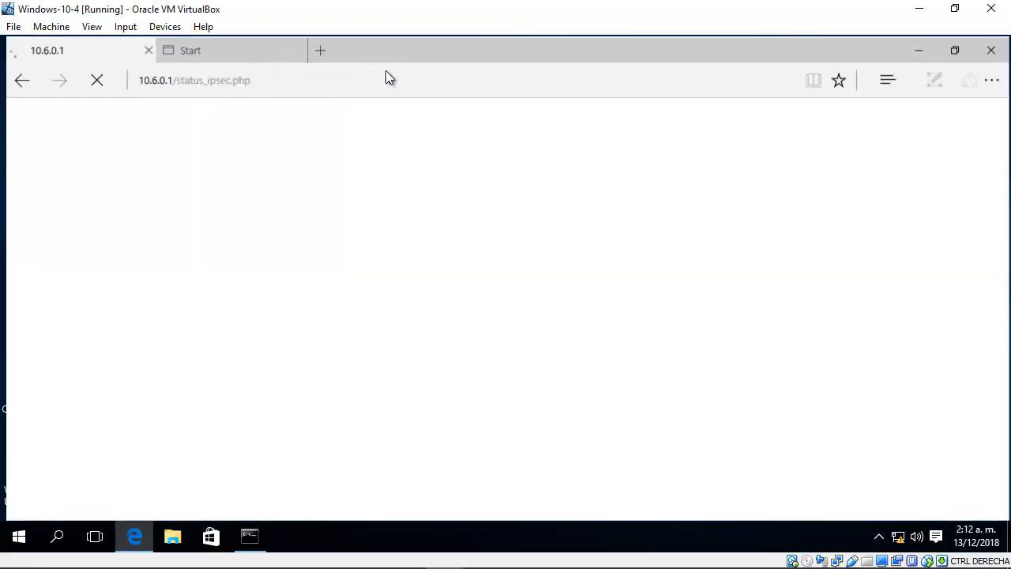
pyautogui.click(147, 49)
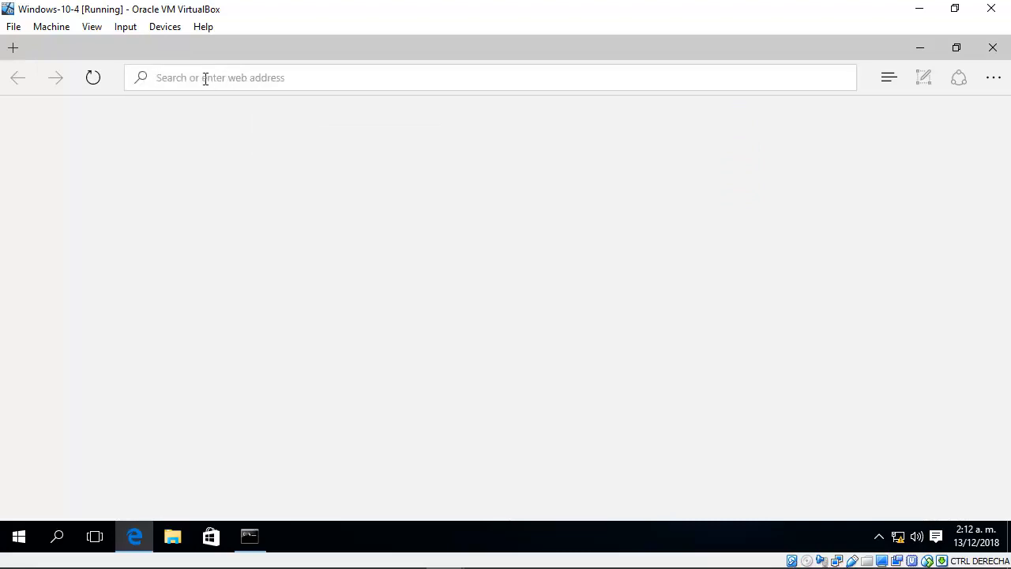
pyautogui.write('172')
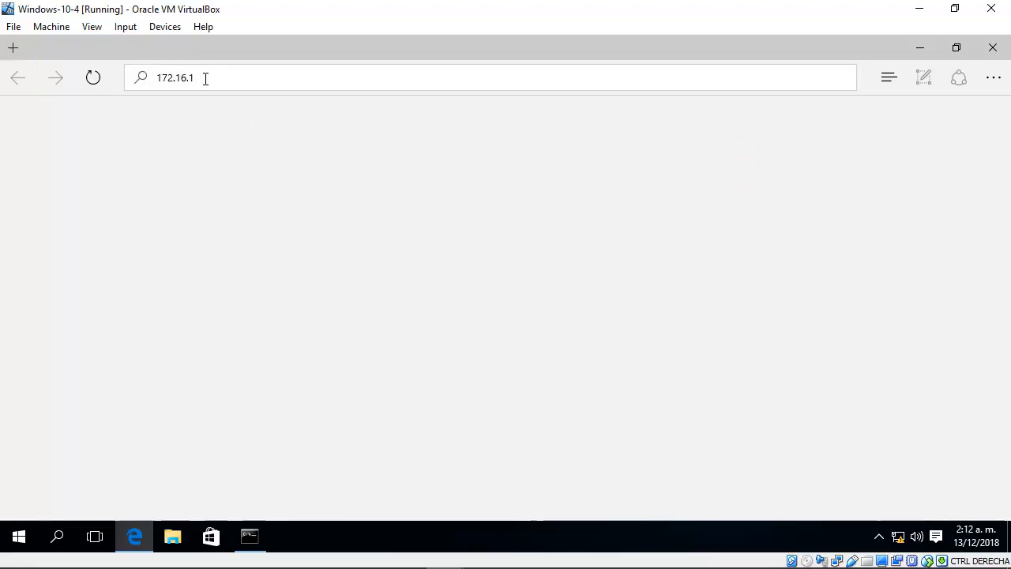
pyautogui.write('.16.2.1')
pyautogui.press('Return')
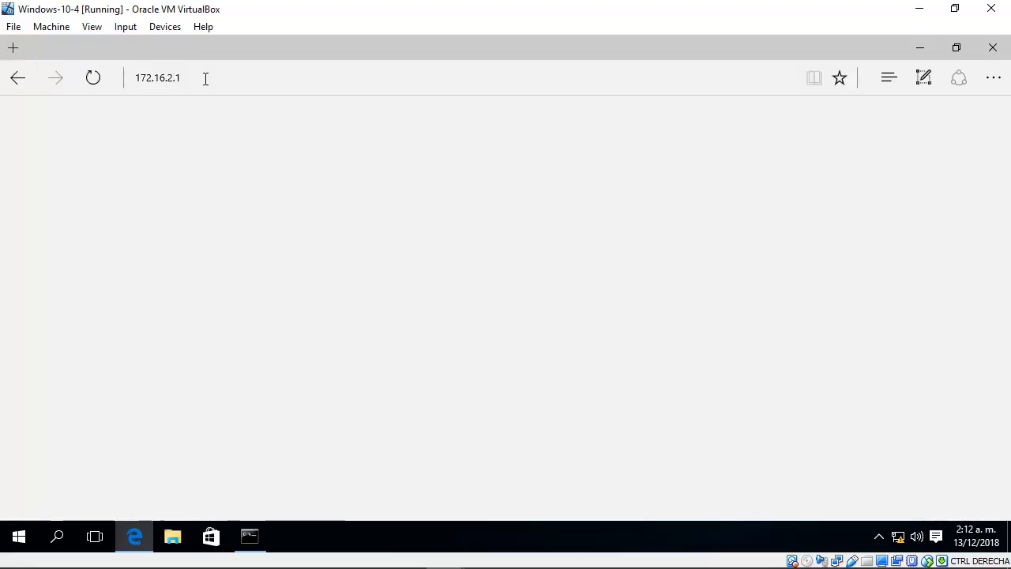
# Step: Sign in to pfSense as admin with the account password and check the WAN and LAN interface addresses
pyautogui.click(458, 305)
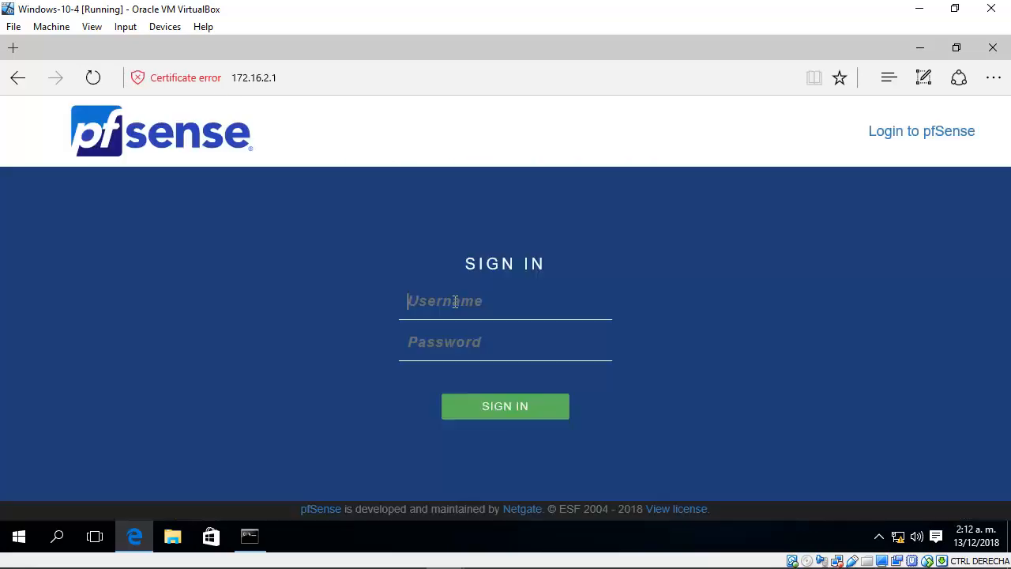
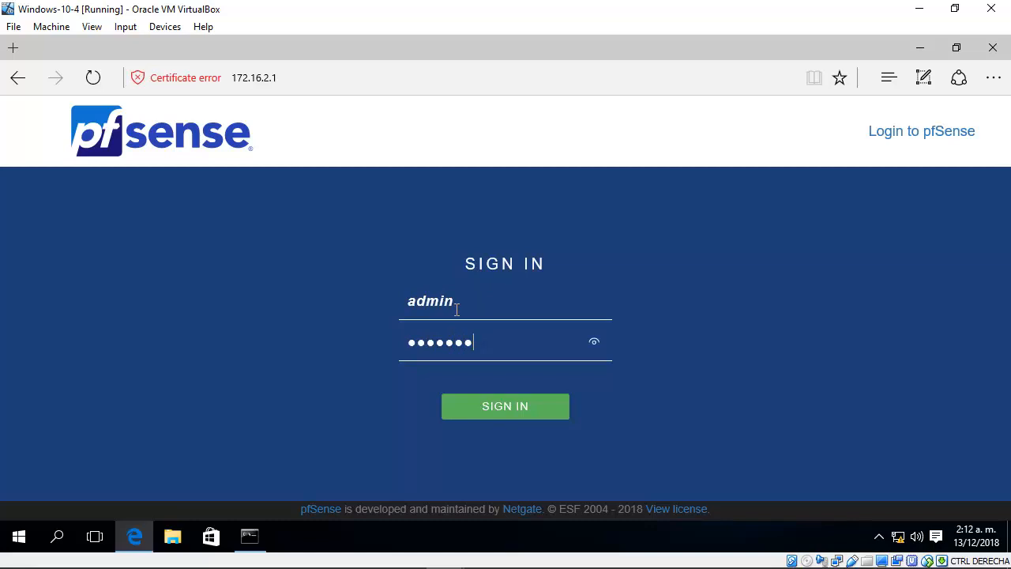
pyautogui.press('Return')
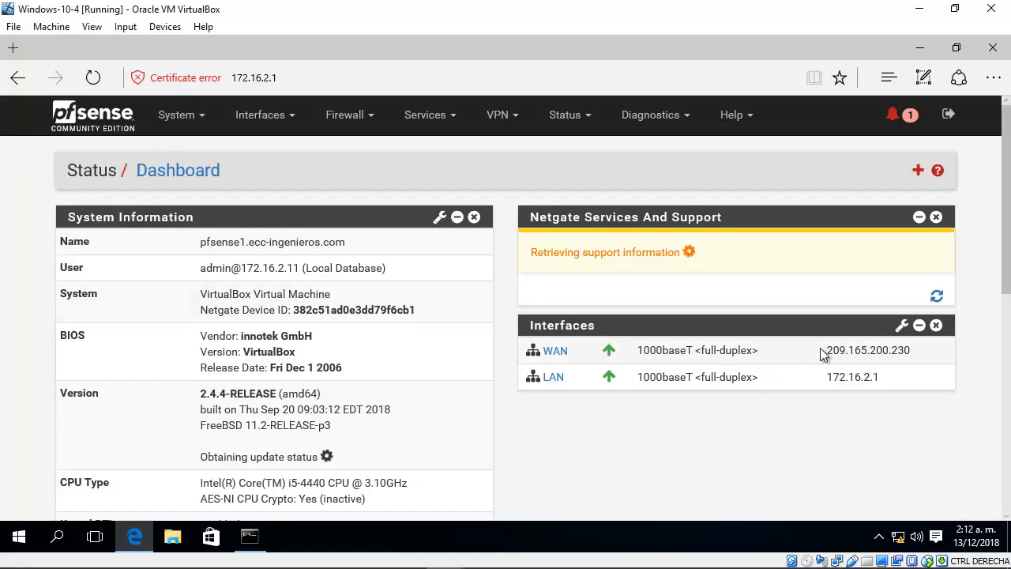
pyautogui.moveTo(825, 354); pyautogui.dragTo(900, 398)
pyautogui.click(900, 391)
# Step: Add a pass rule at the top of the WAN firewall rules, using IPv4 and protocol UDP
pyautogui.click(344, 115)
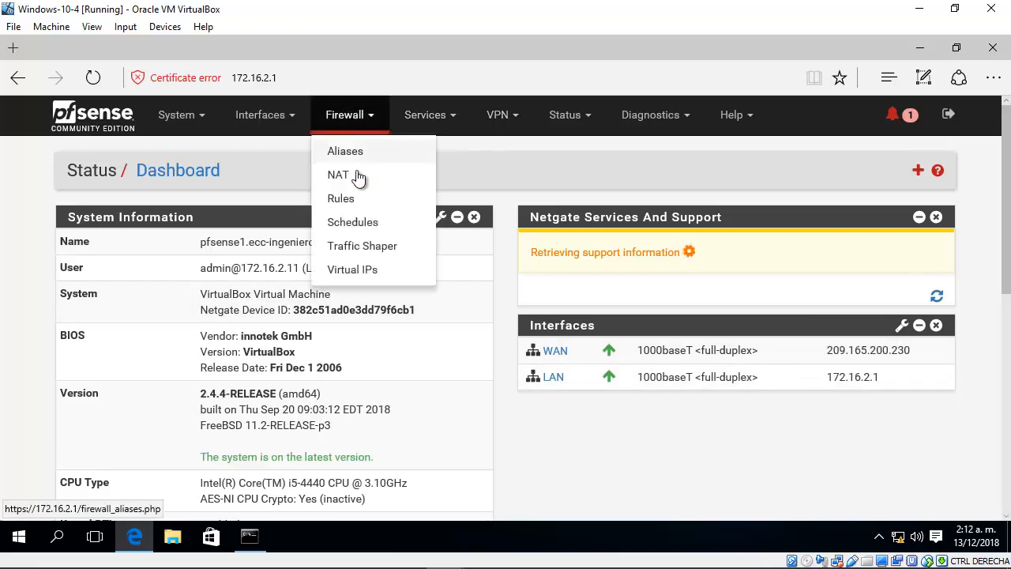
pyautogui.click(355, 198)
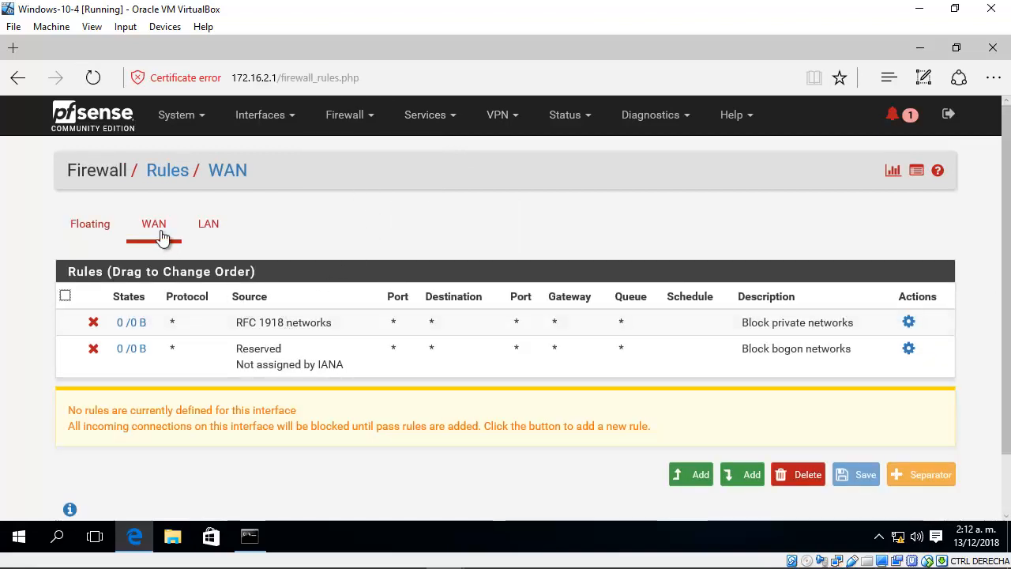
pyautogui.click(692, 471)
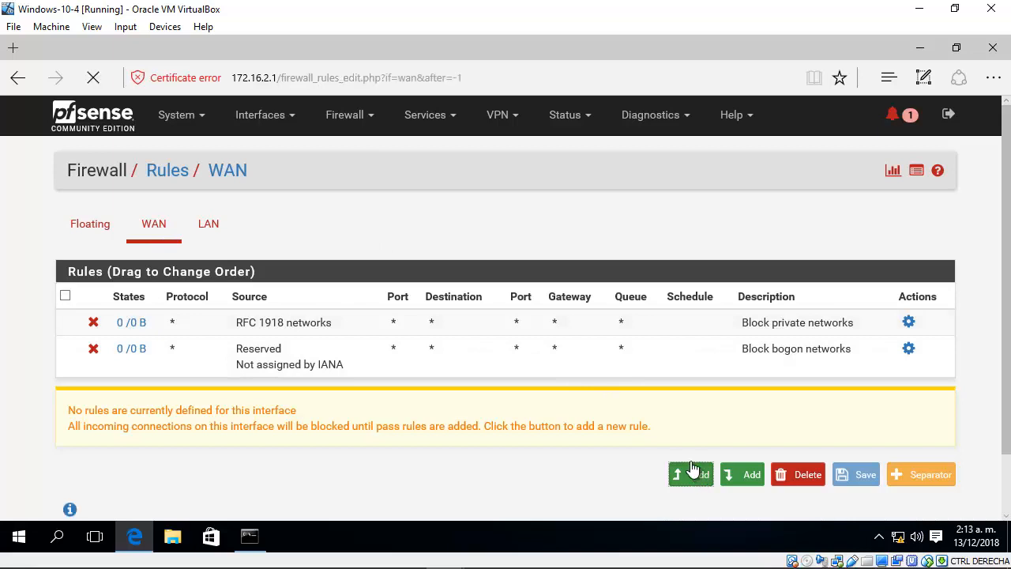
pyautogui.scroll(-1, 1009, 234)
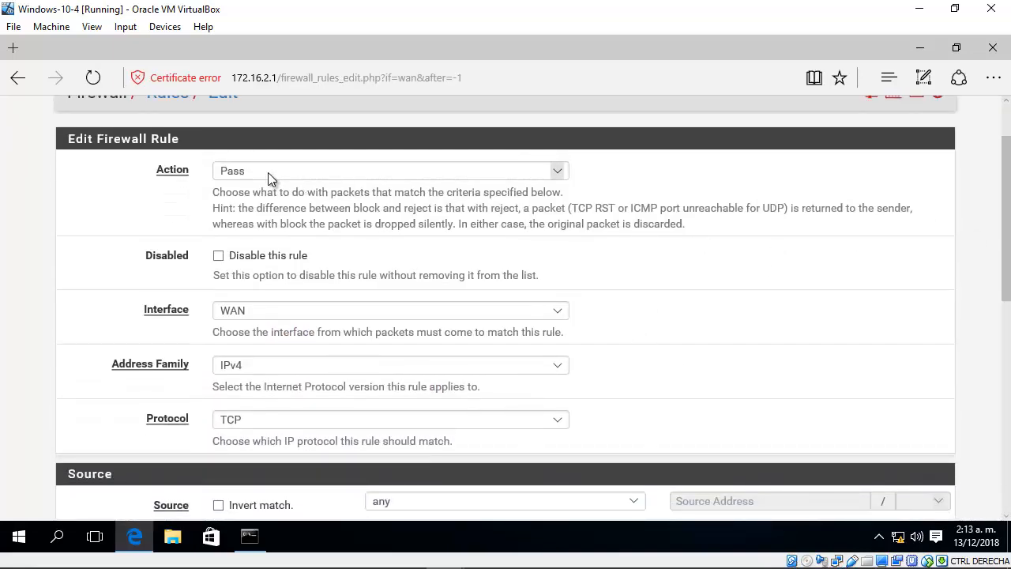
pyautogui.scroll(-2, 1009, 272)
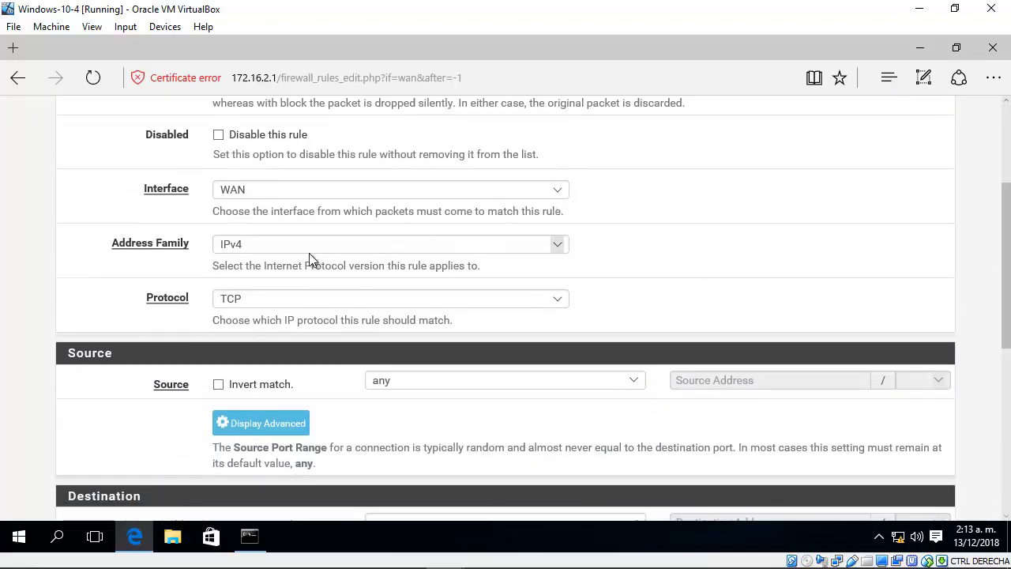
pyautogui.click(270, 299)
pyautogui.click(256, 318)
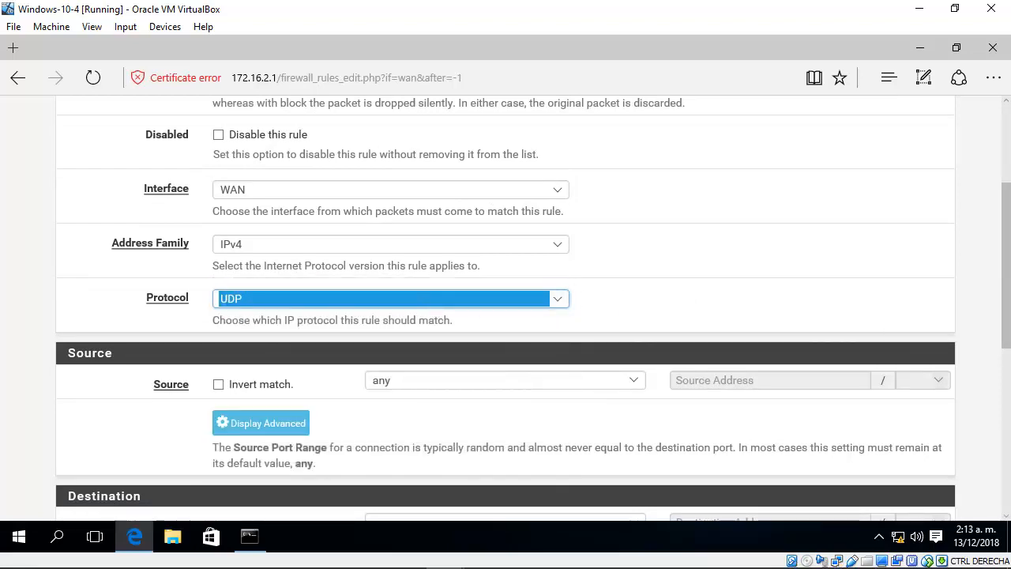
# Step: Set the rule's source to the single host 209.165.200.226, checking the first firewall's WAN address in the GNS3 topology
pyautogui.scroll(-3, 986, 376)
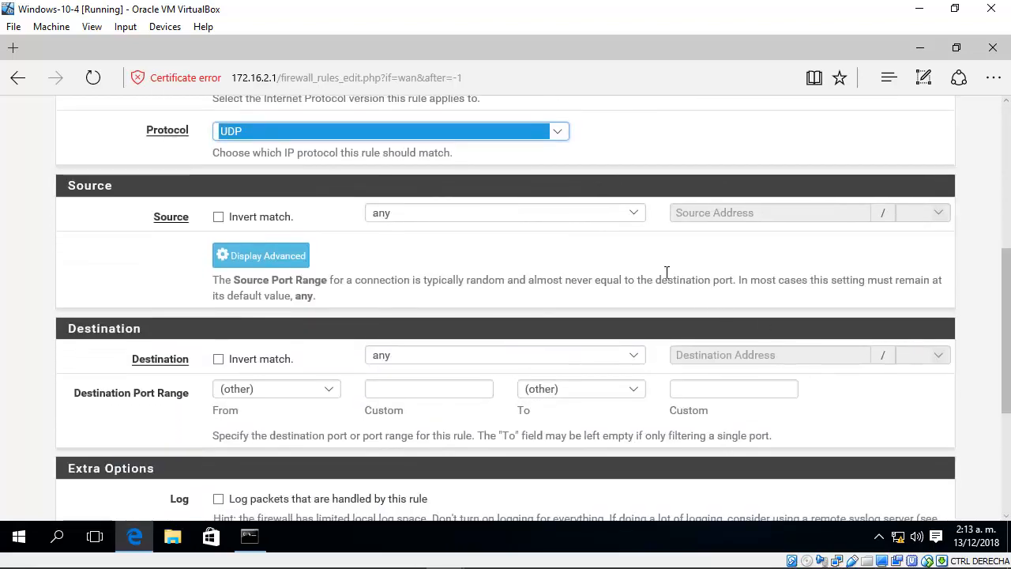
pyautogui.click(633, 215)
pyautogui.click(418, 222)
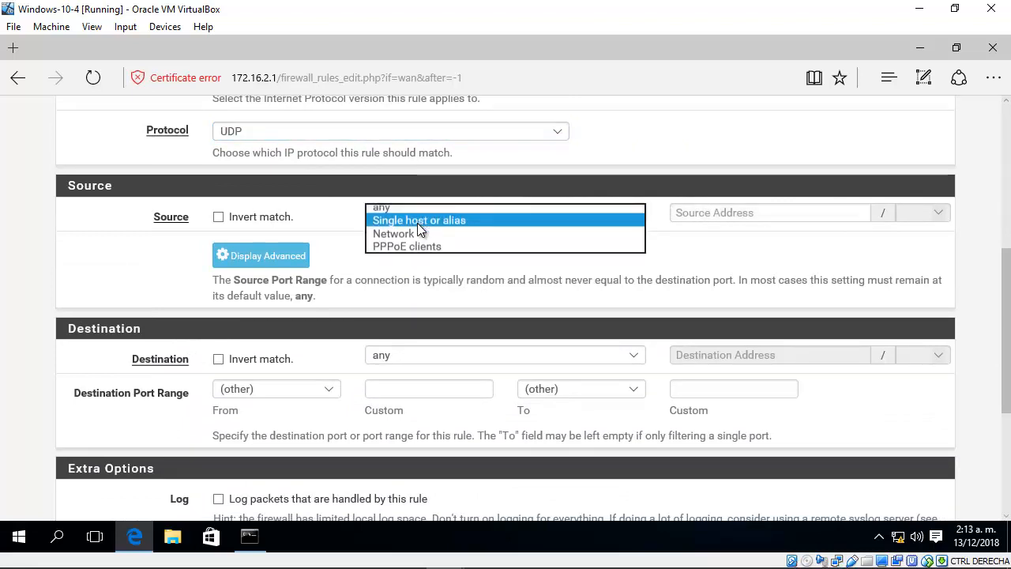
pyautogui.click(367, 552)
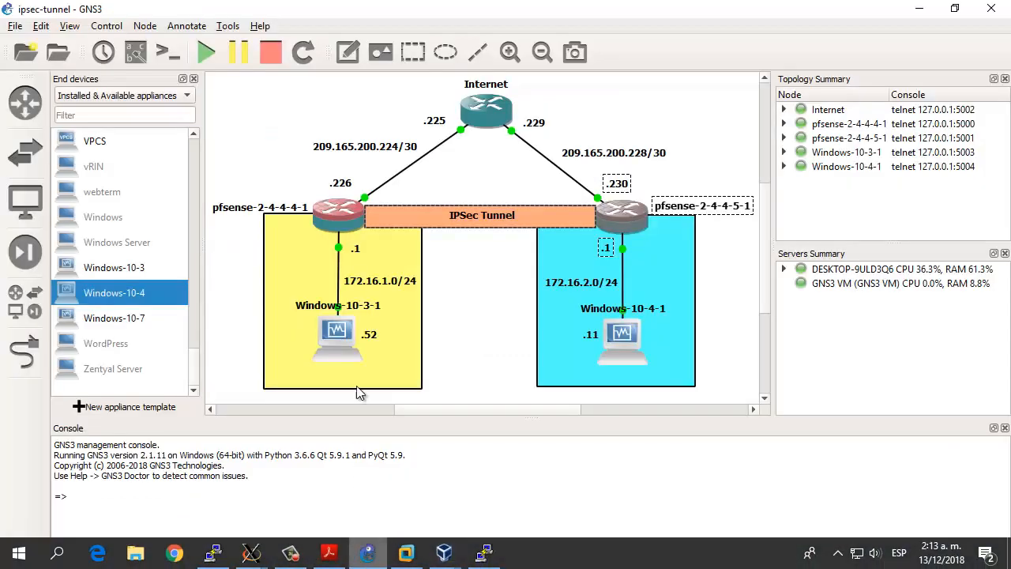
pyautogui.click(369, 173)
pyautogui.moveTo(348, 187); pyautogui.dragTo(360, 190)
pyautogui.moveTo(395, 564)
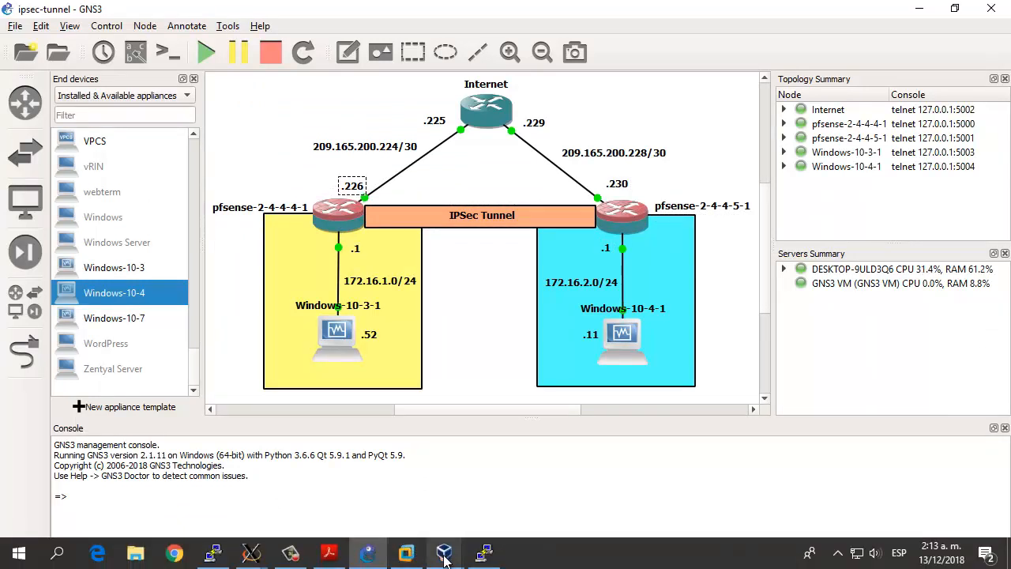
pyautogui.moveTo(445, 560)
pyautogui.click(625, 512)
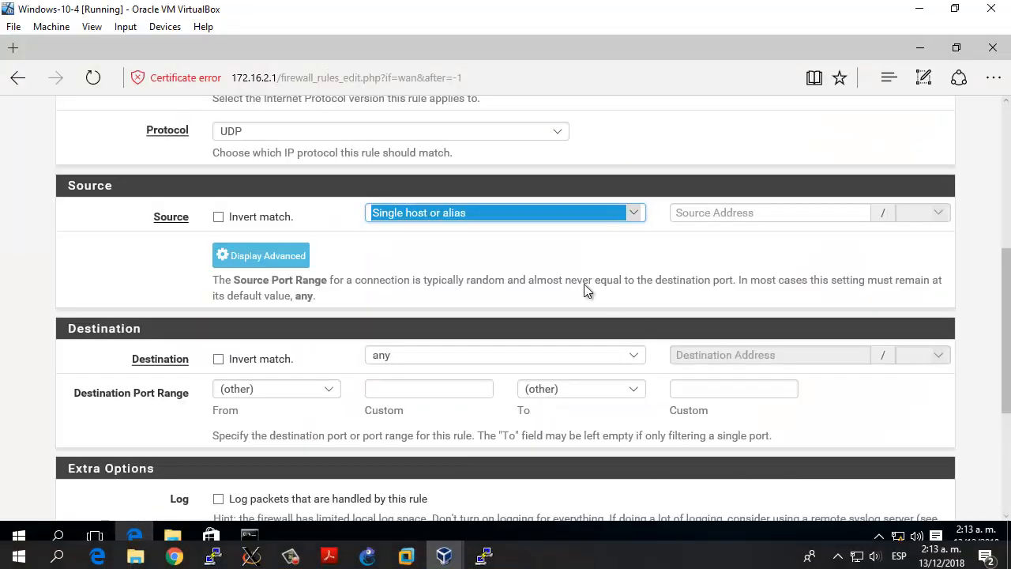
pyautogui.click(716, 218)
pyautogui.write('209')
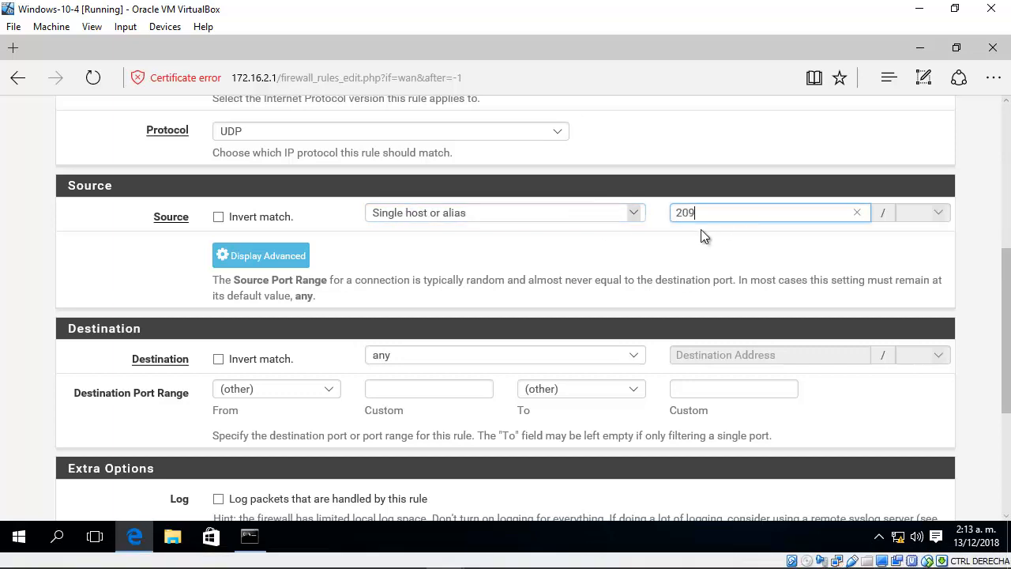
pyautogui.write('.165.200.226')
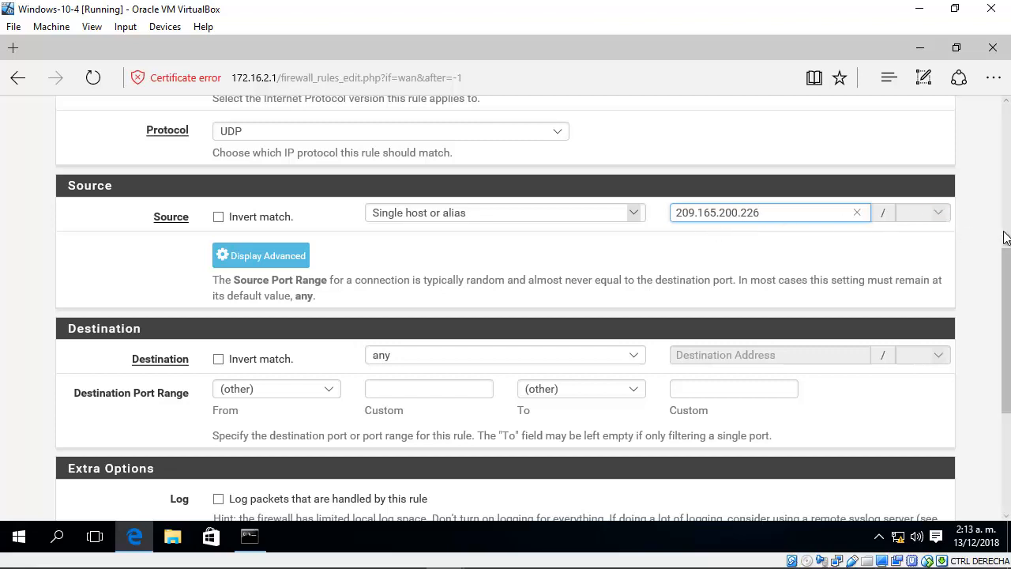
# Step: Set the rule's destination to the single host 209.165.200.230, checking the second firewall's WAN address in the GNS3 topology
pyautogui.scroll(-2, 1005, 329)
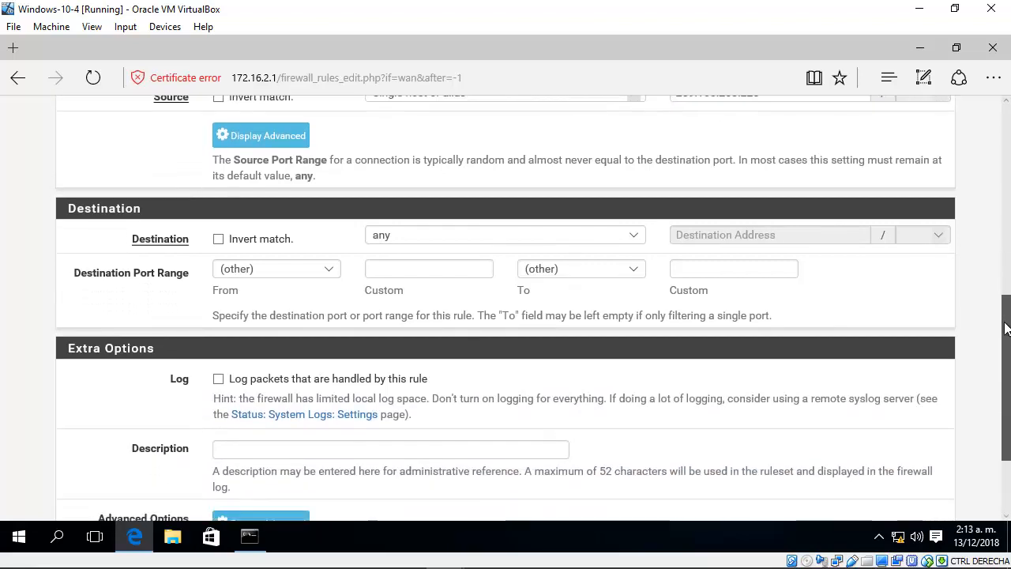
pyautogui.moveTo(1005, 328); pyautogui.dragTo(1007, 315)
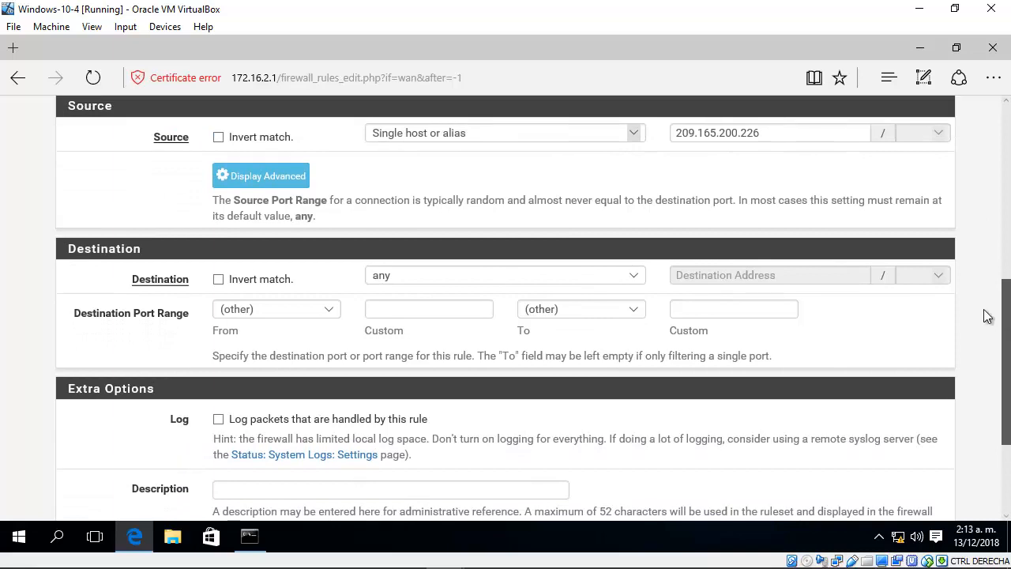
pyautogui.click(634, 277)
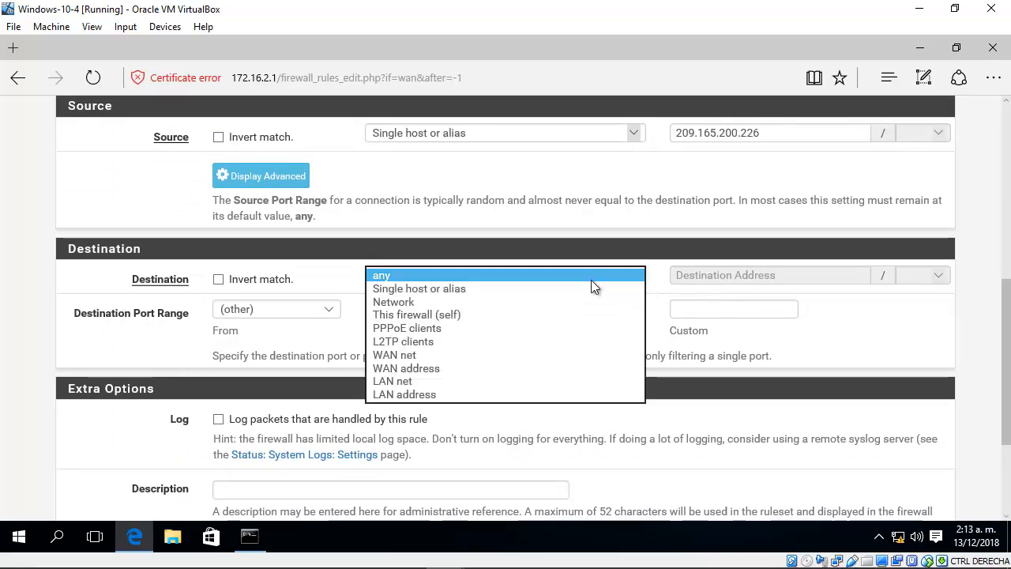
pyautogui.click(439, 368)
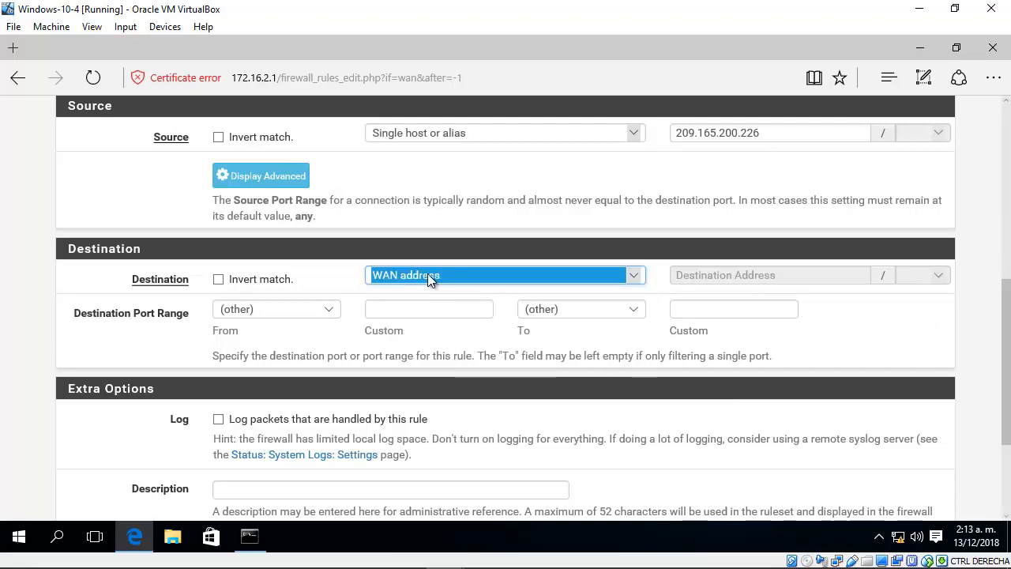
pyautogui.click(455, 277)
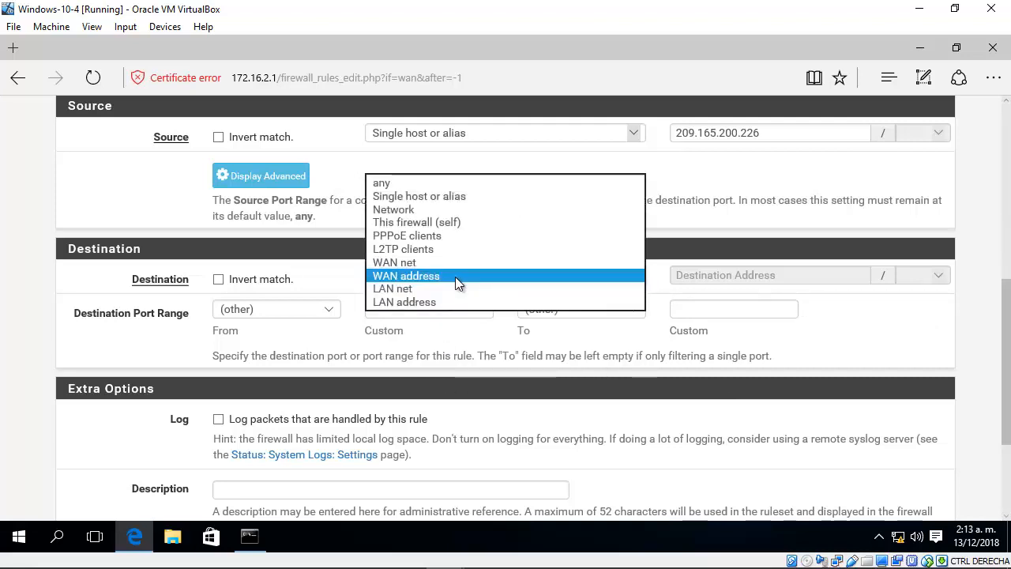
pyautogui.click(444, 197)
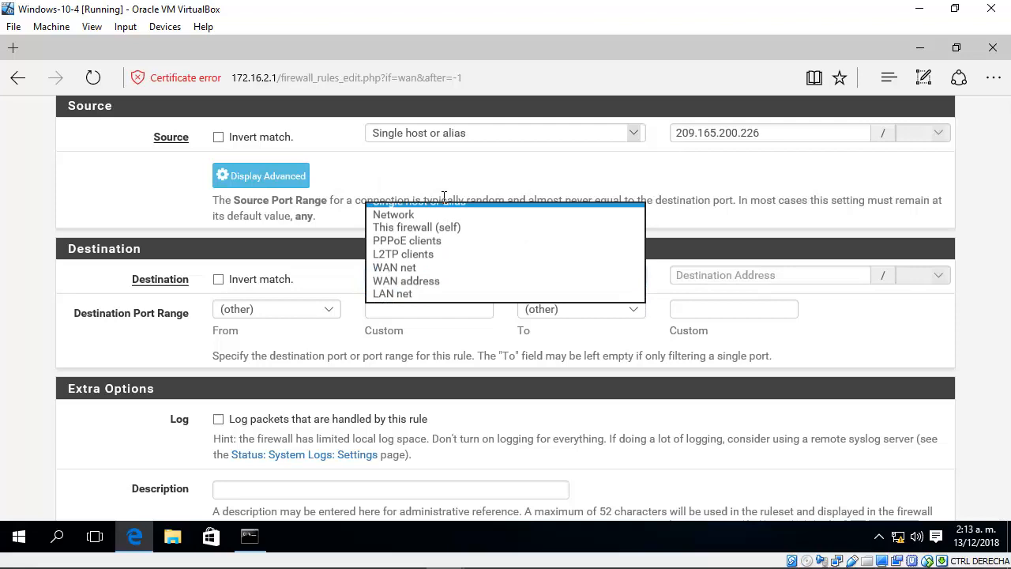
pyautogui.click(678, 275)
pyautogui.click(369, 554)
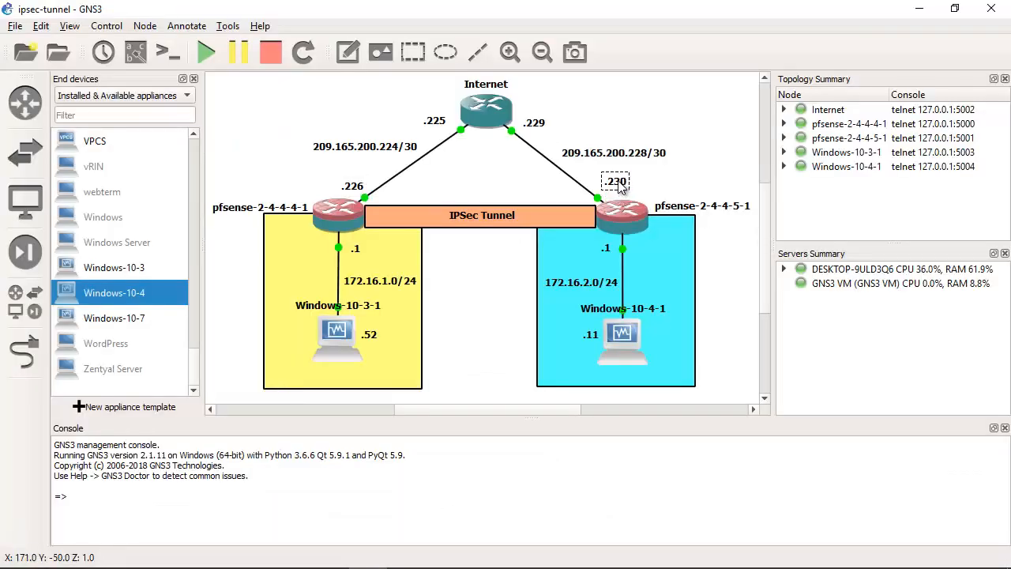
pyautogui.click(919, 8)
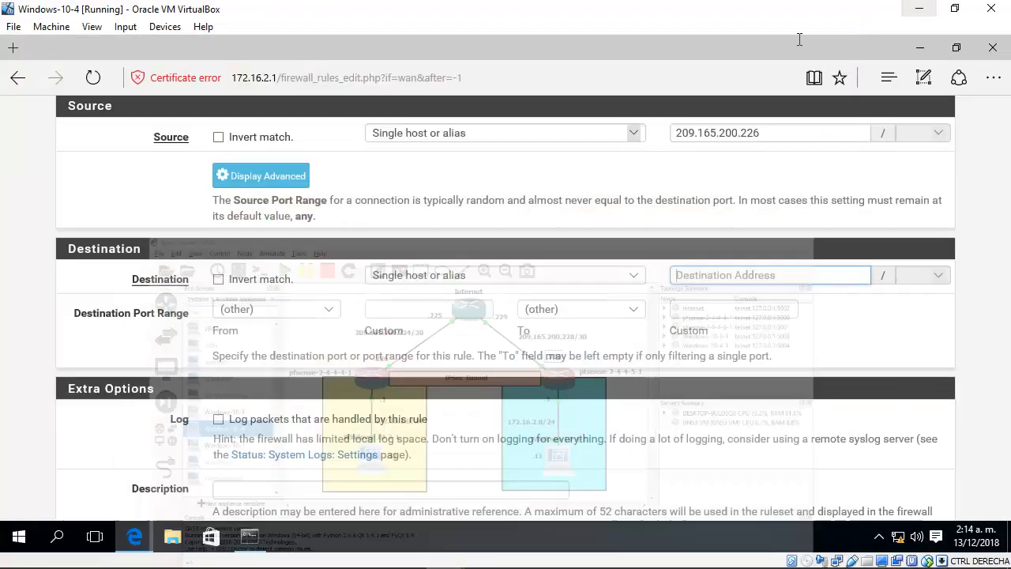
pyautogui.write('209')
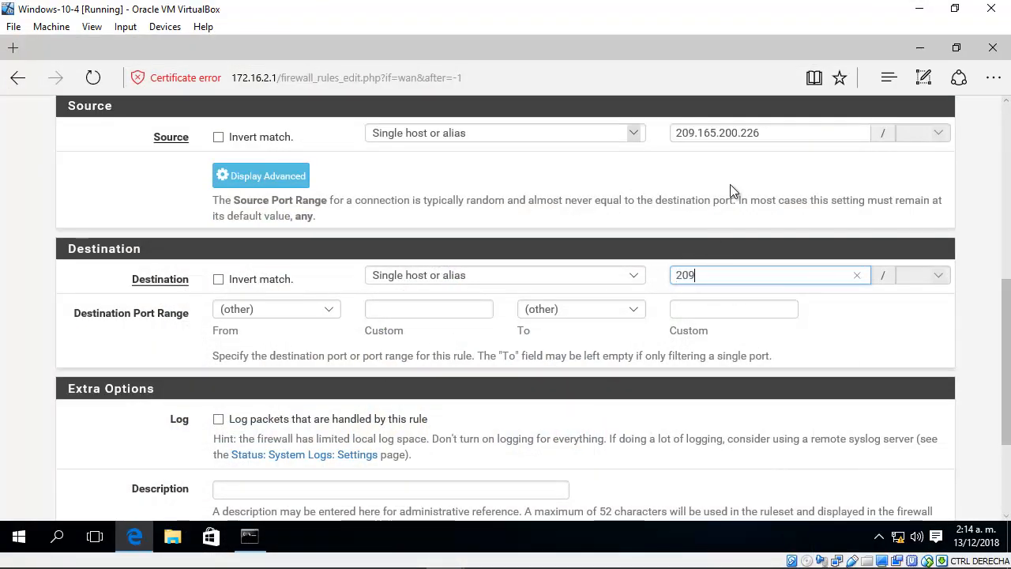
pyautogui.write('.165.200.230')
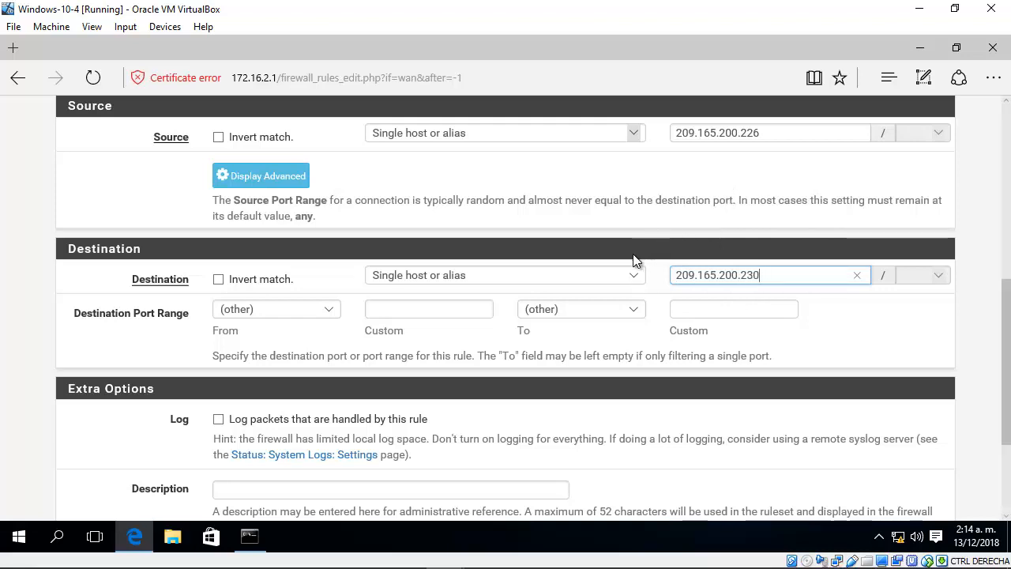
# Step: Set the rule's destination port range to ISAKMP (500) and its description to "Pass IPSec on WAN Interface"
pyautogui.click(330, 312)
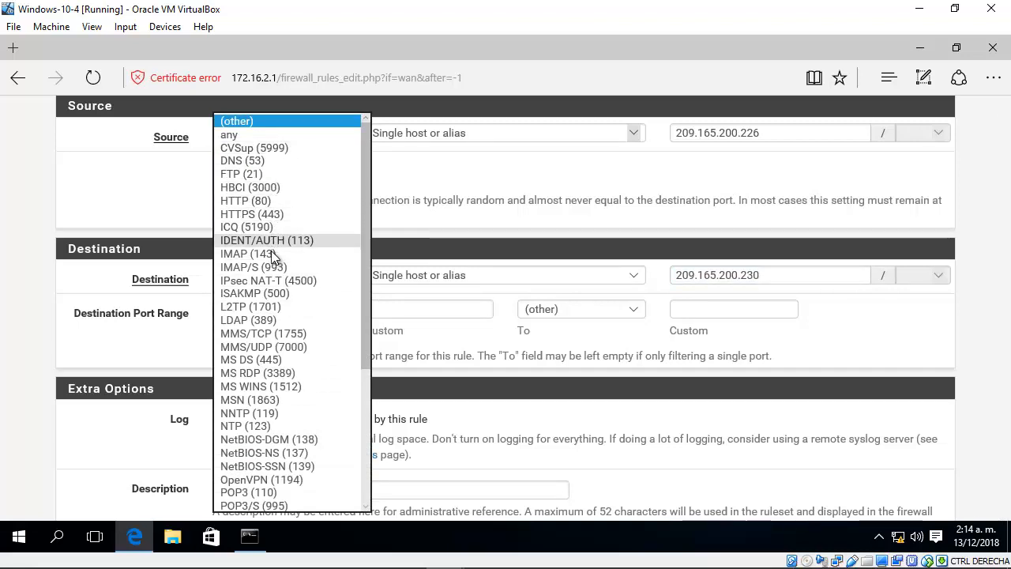
pyautogui.click(265, 293)
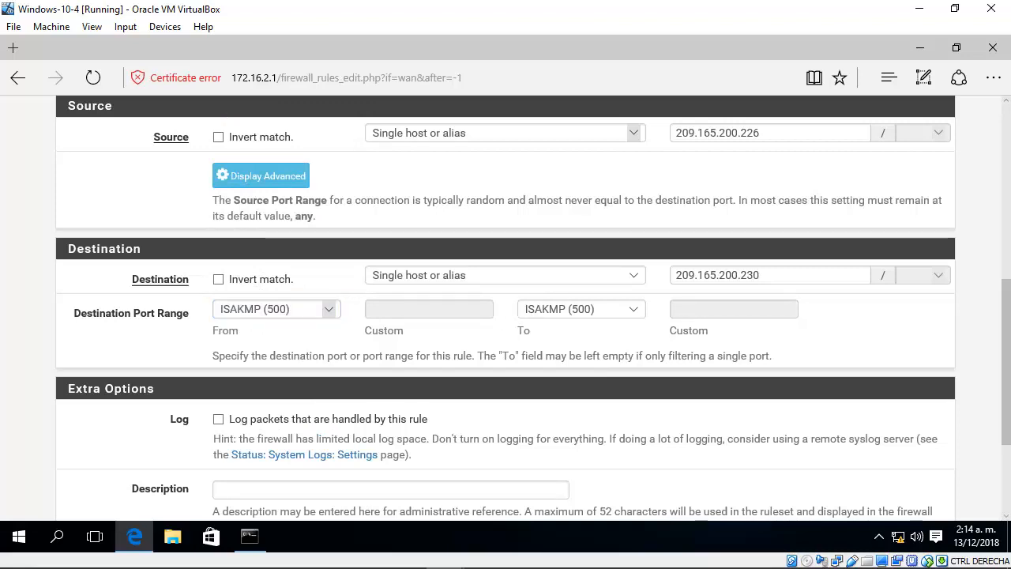
pyautogui.scroll(-1, 1009, 347)
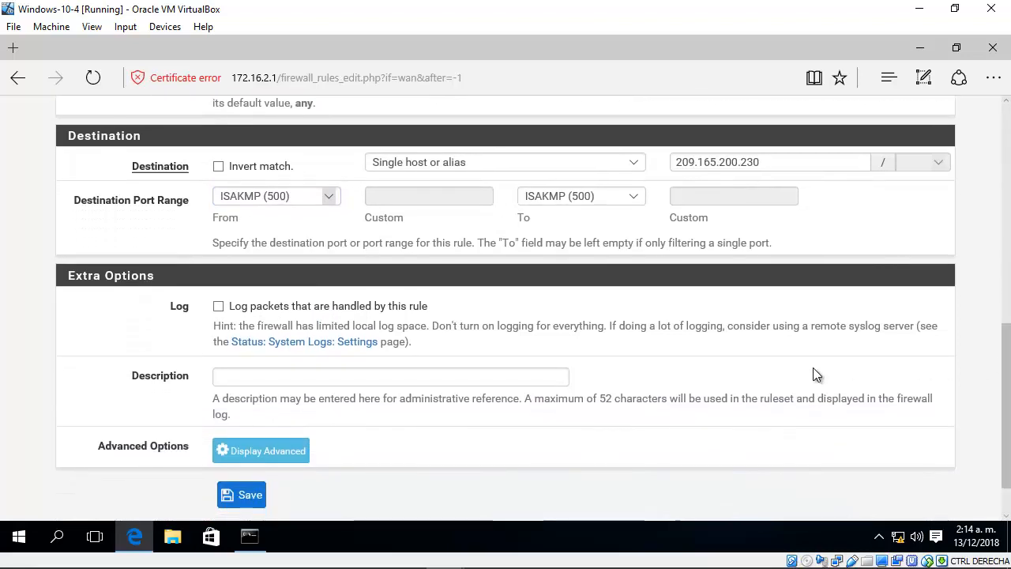
pyautogui.click(459, 377)
pyautogui.write('Pass ')
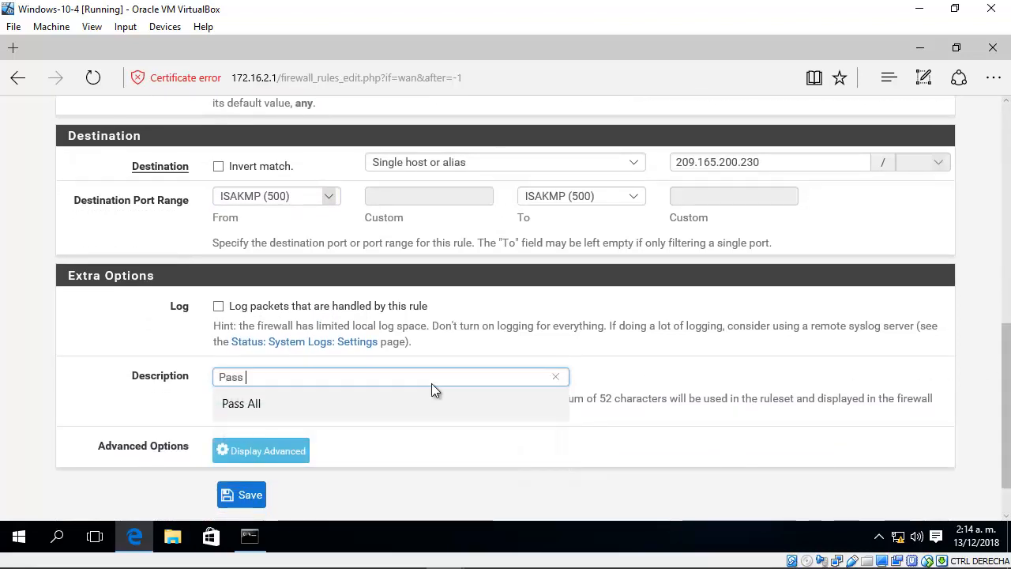
pyautogui.write('IPSec on WAN Interface')
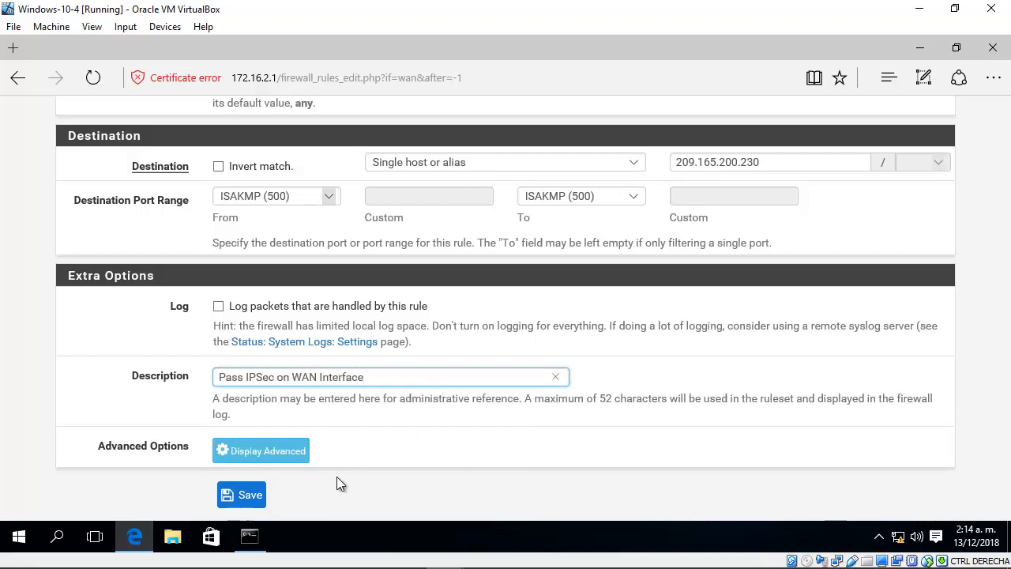
# Step: Save the new WAN firewall rule and apply the rule changes
pyautogui.click(251, 500)
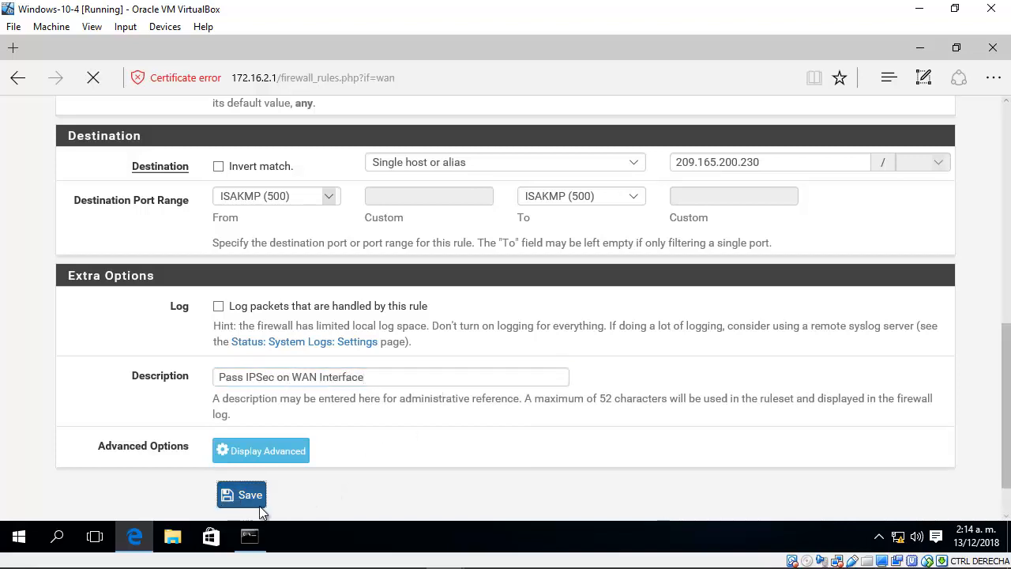
pyautogui.scroll(-2, 530, 394)
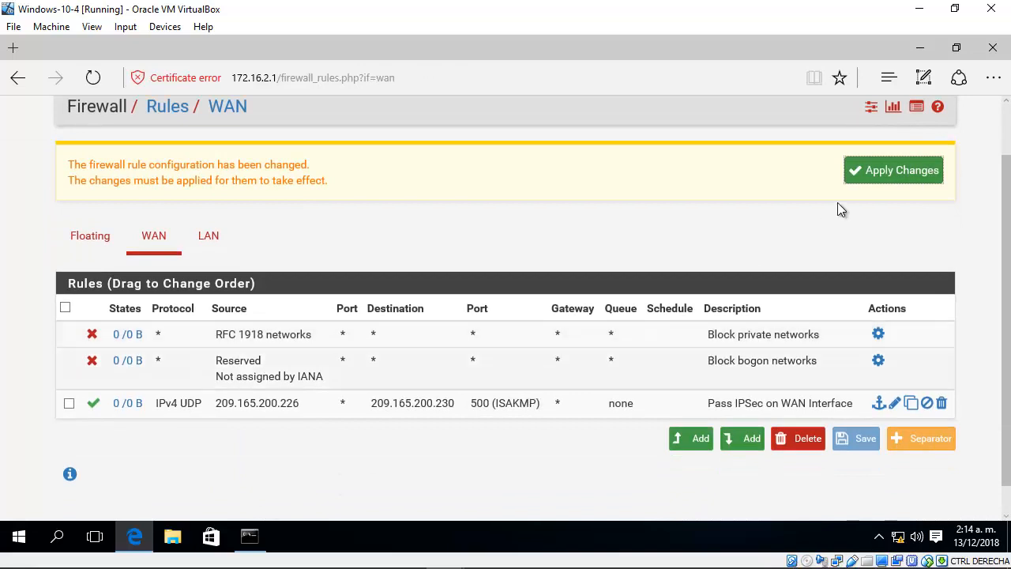
pyautogui.click(891, 172)
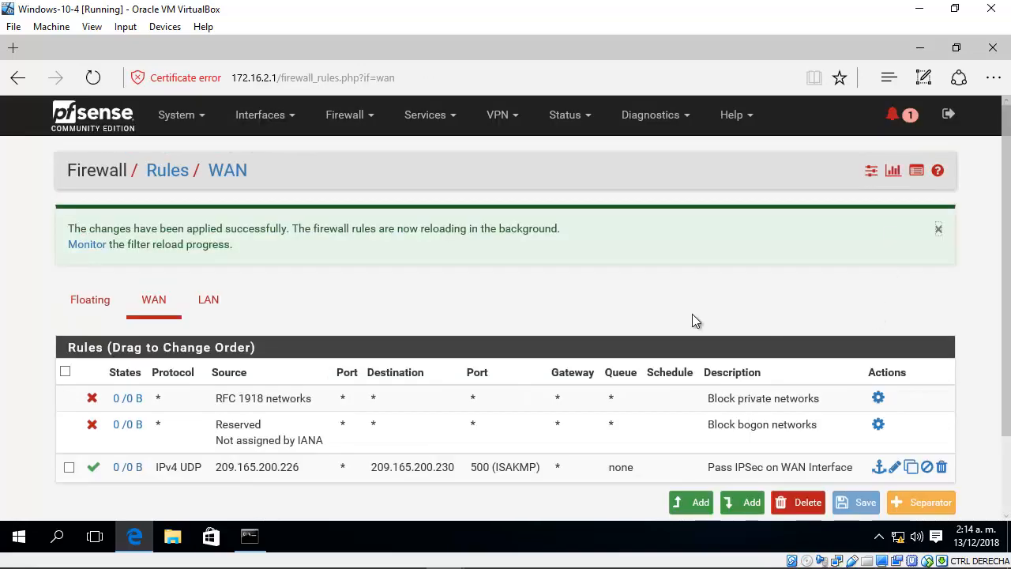
pyautogui.scroll(-2, 693, 321)
pyautogui.moveTo(177, 406)
pyautogui.mouseDown()
pyautogui.moveTo(198, 403)
pyautogui.moveTo(166, 413)
pyautogui.moveTo(174, 402)
pyautogui.mouseUp()
pyautogui.scroll(2, 706, 259)
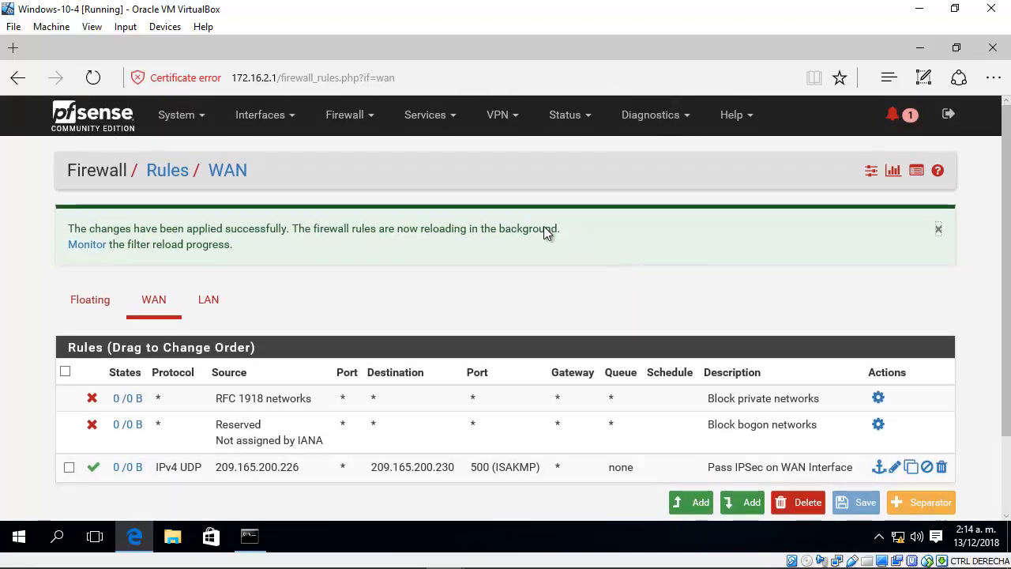
# Step: Add an IPsec phase 1 entry on the second firewall with IKEv2 as the key exchange version
pyautogui.click(503, 125)
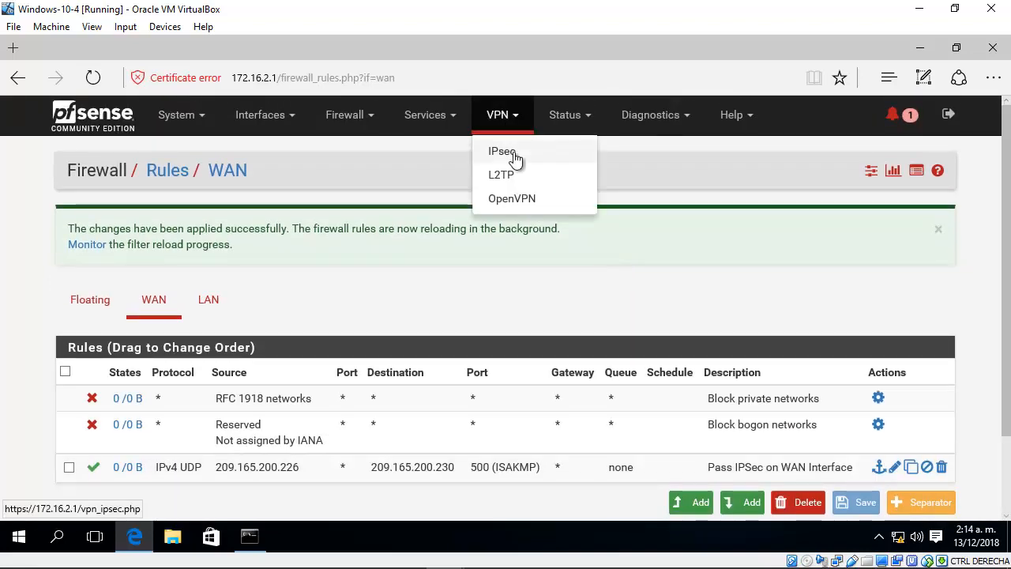
pyautogui.click(514, 158)
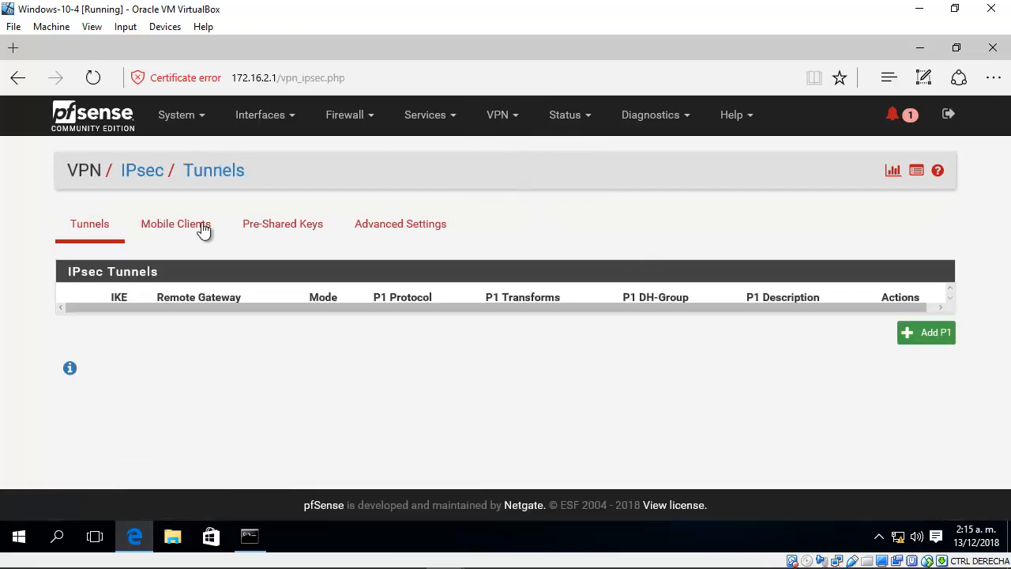
pyautogui.click(932, 335)
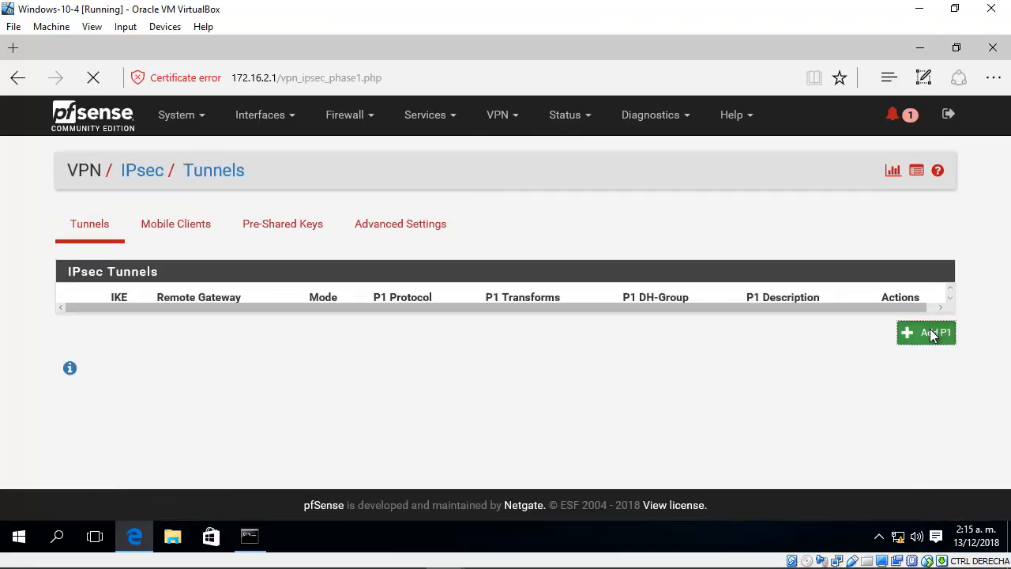
pyautogui.scroll(-2, 1008, 243)
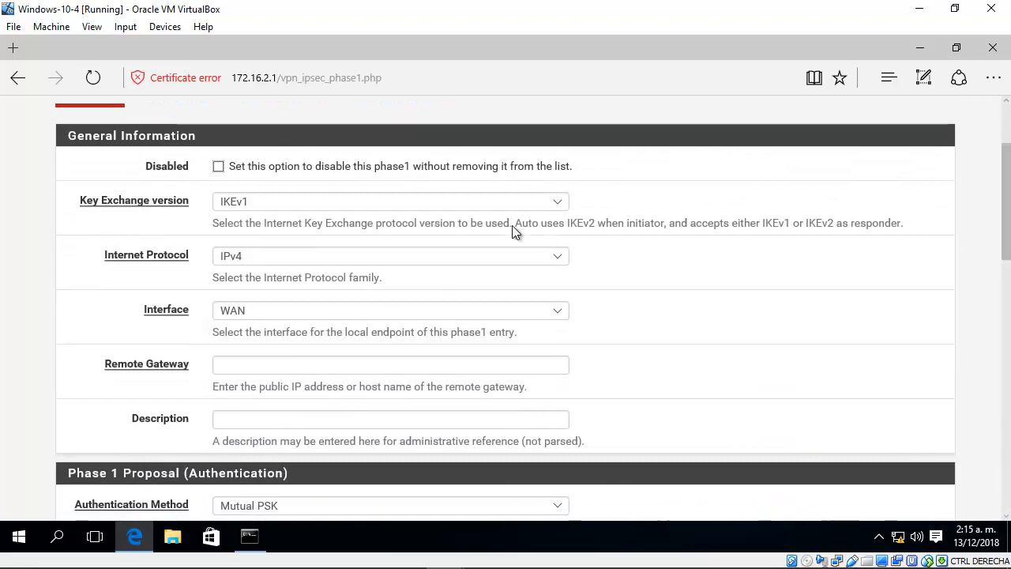
pyautogui.click(380, 204)
pyautogui.click(315, 215)
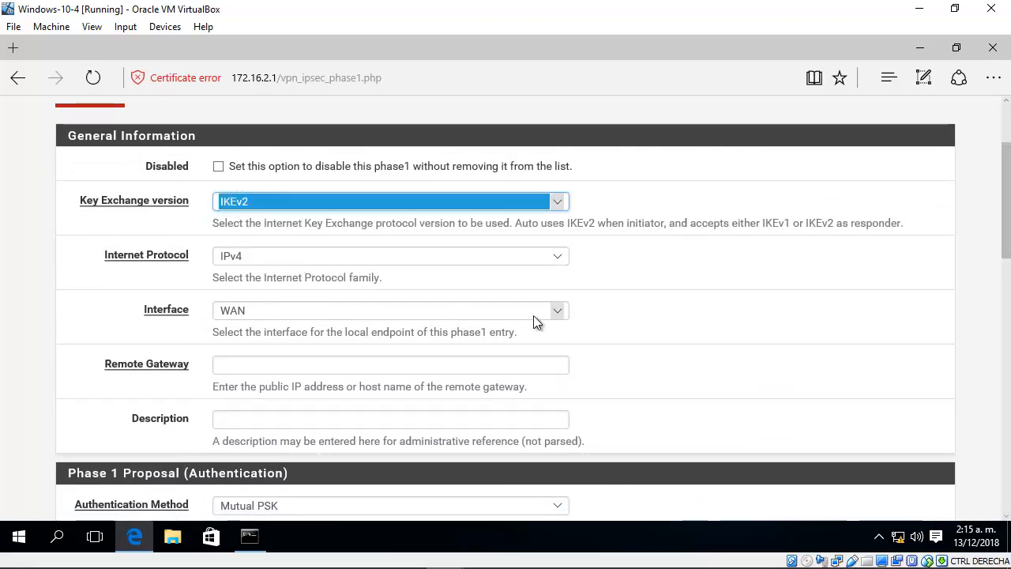
# Step: Set the phase 1 remote gateway to 209.165.200.226, checking the first firewall's WAN address in the GNS3 topology
pyautogui.scroll(-2, 496, 285)
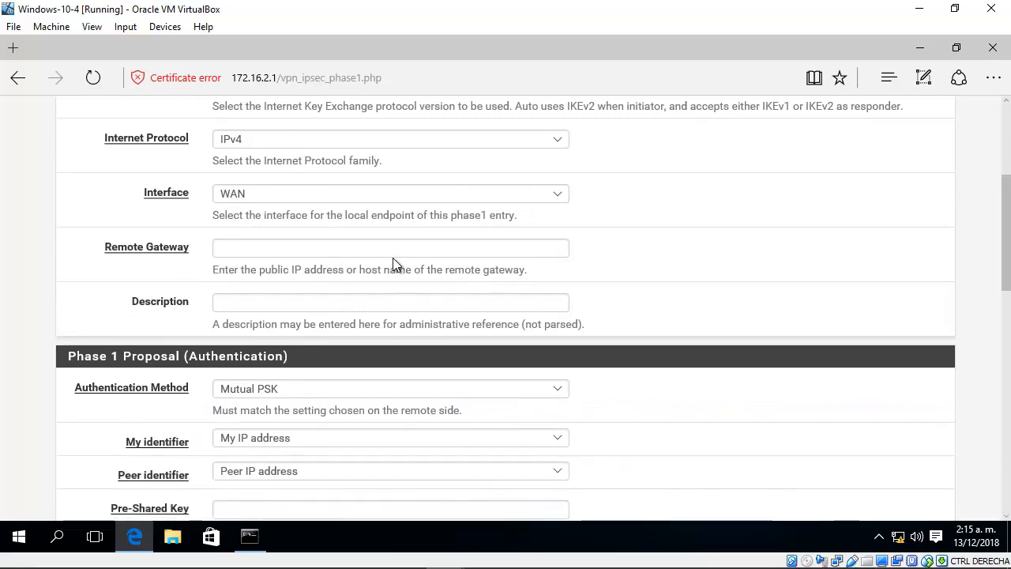
pyautogui.click(393, 252)
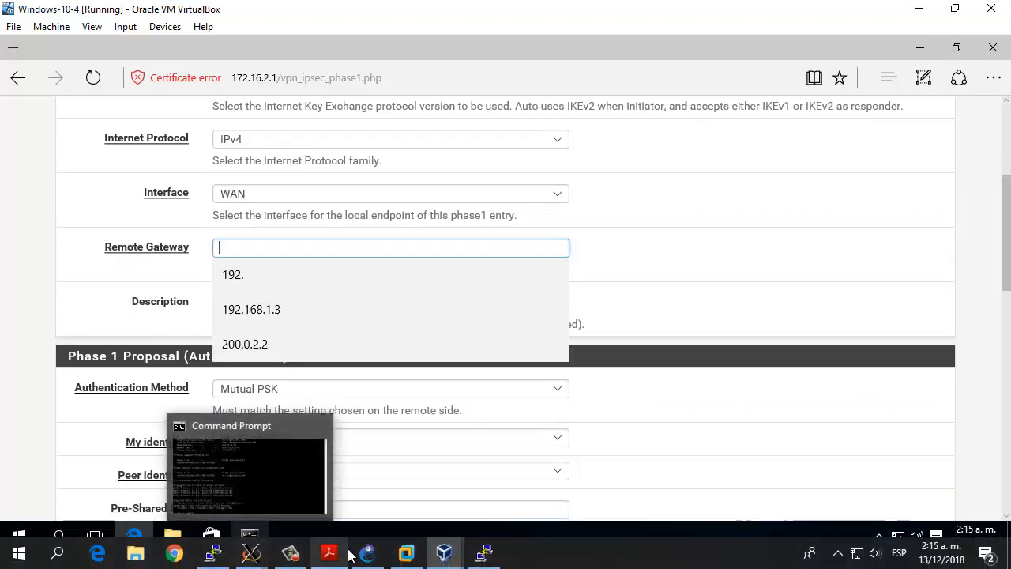
pyautogui.click(367, 553)
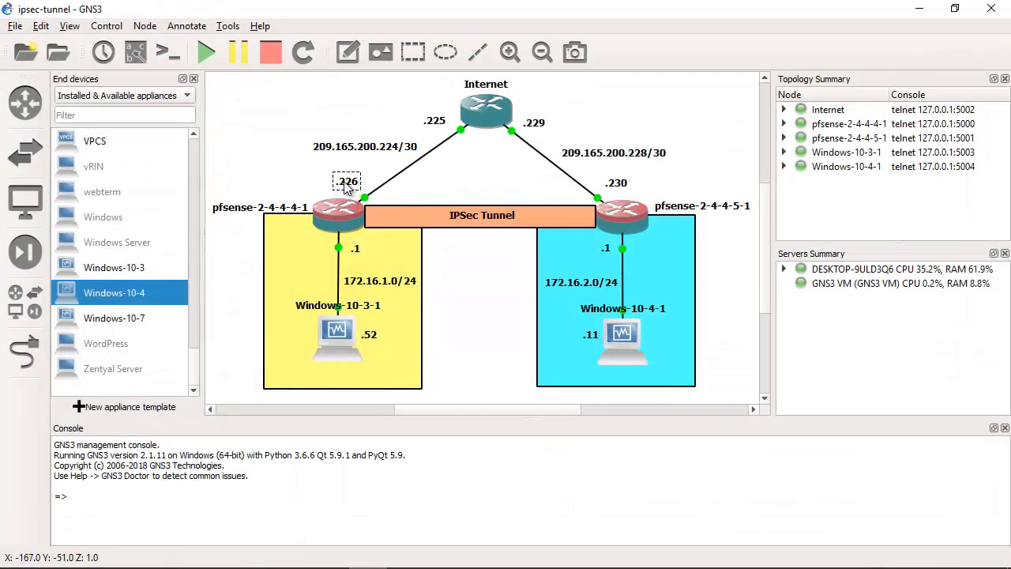
pyautogui.click(921, 10)
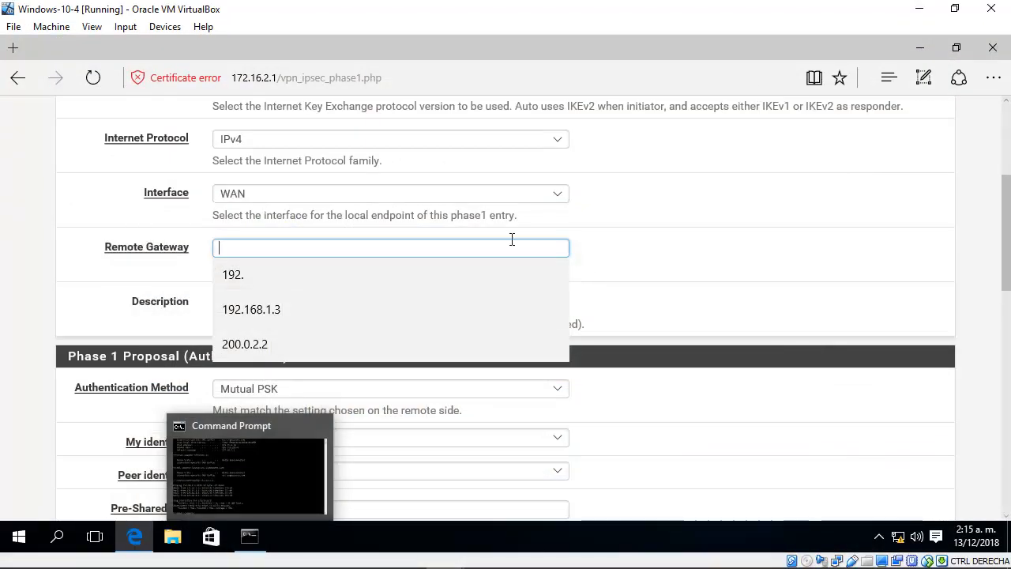
pyautogui.write('209.1')
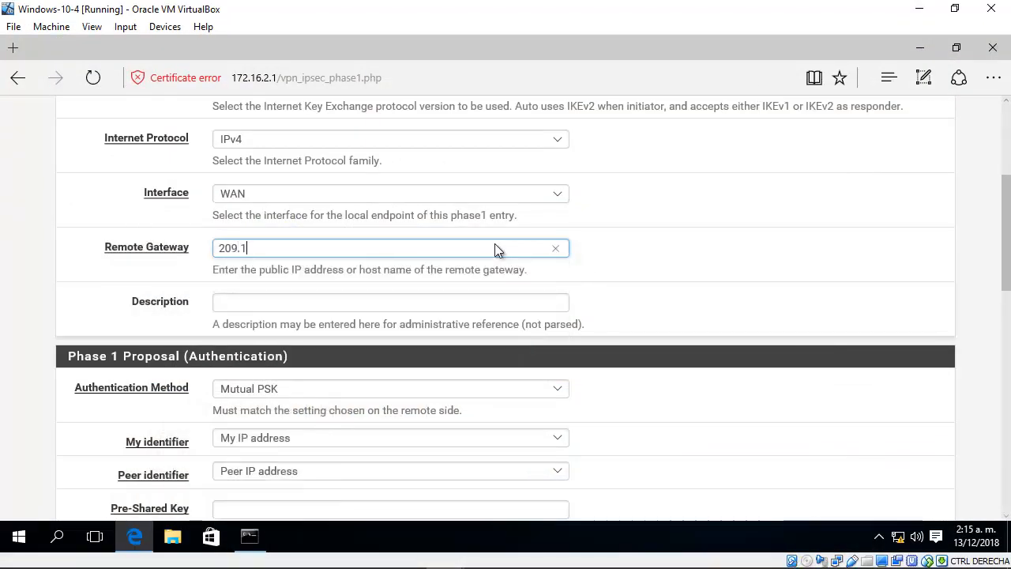
pyautogui.write('65.200.226')
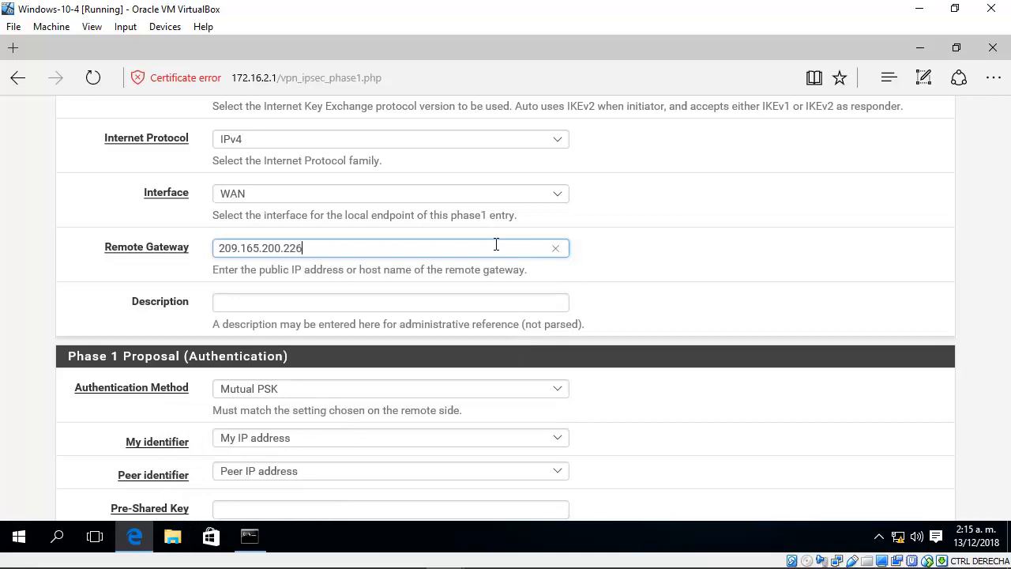
# Step: Enter "IPSec phase 1 to connect remote site" as the phase 1 description
pyautogui.click(432, 308)
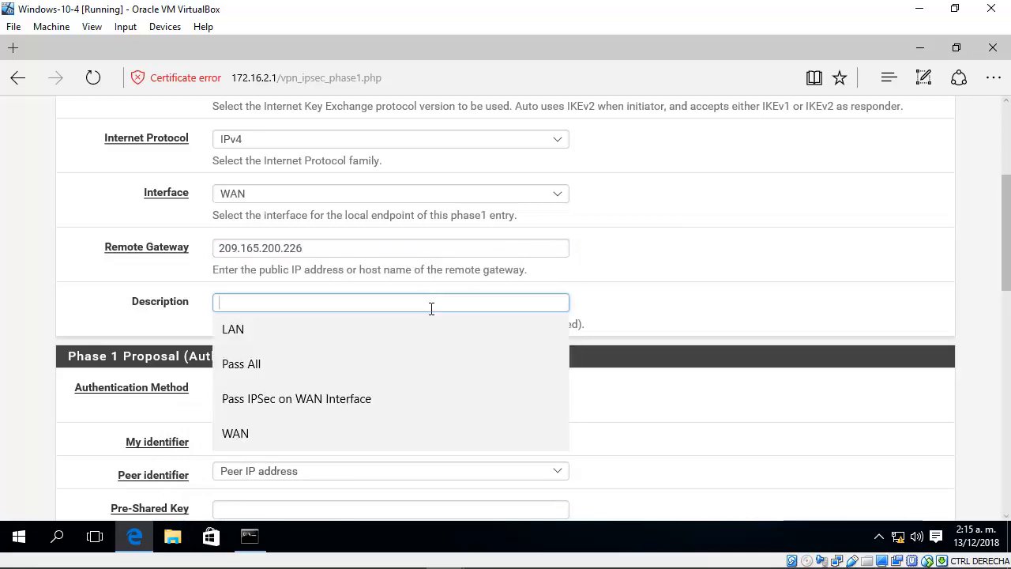
pyautogui.write('IP')
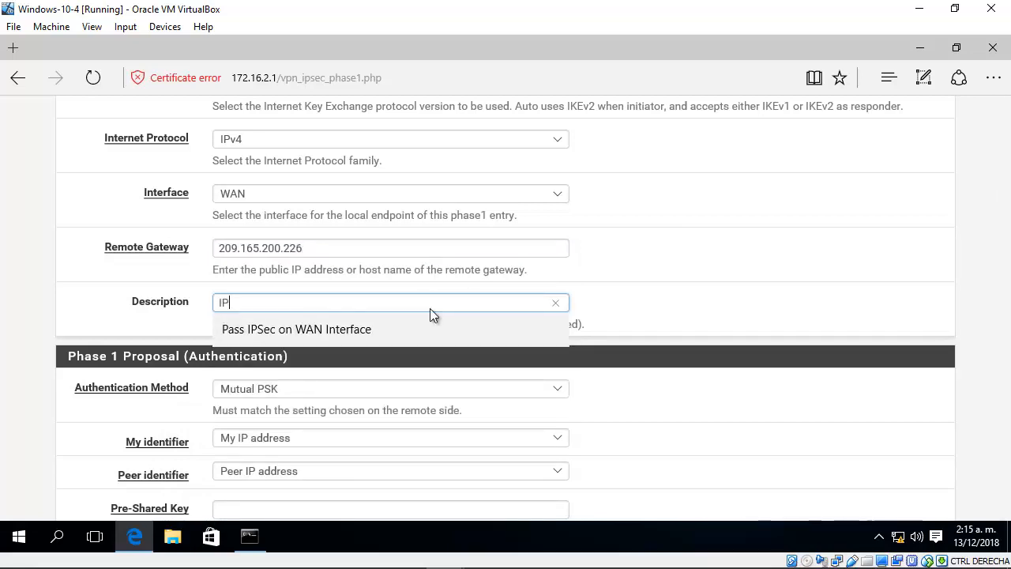
pyautogui.write('secSec phase 1')
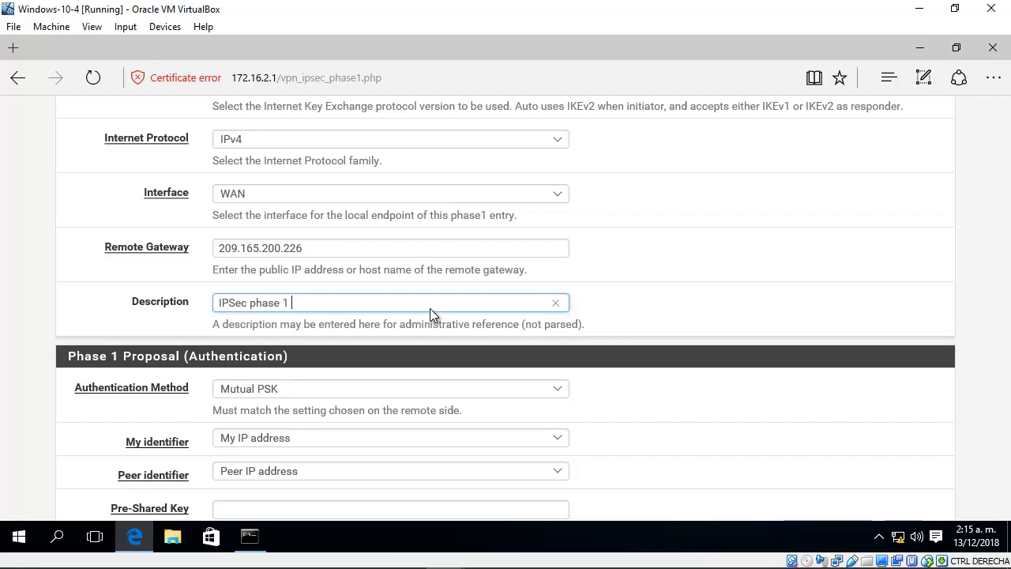
pyautogui.write(' for remote site')
pyautogui.press('BackSpace')
pyautogui.press('BackSpace')
pyautogui.press('BackSpace')
pyautogui.press('BackSpace')
pyautogui.press('BackSpace')
pyautogui.press('BackSpace')
pyautogui.press('BackSpace')
pyautogui.press('BackSpace')
pyautogui.press('BackSpace')
pyautogui.press('BackSpace')
pyautogui.press('BackSpace')
pyautogui.press('BackSpace')
pyautogui.press('BackSpace')
pyautogui.press('BackSpace')
pyautogui.press('BackSpace')
pyautogui.write('t')
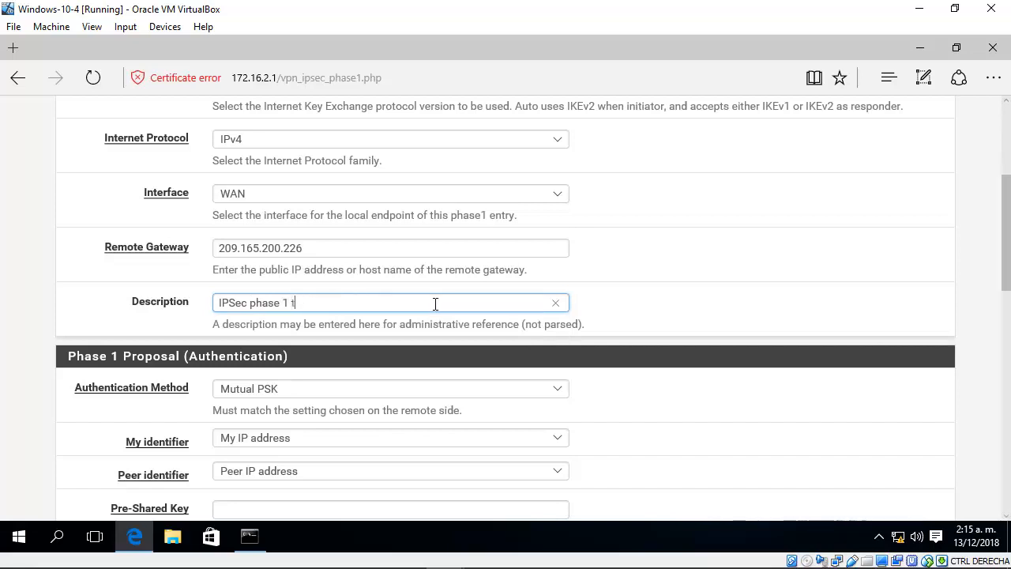
pyautogui.write('o connect remote site')
pyautogui.click(777, 265)
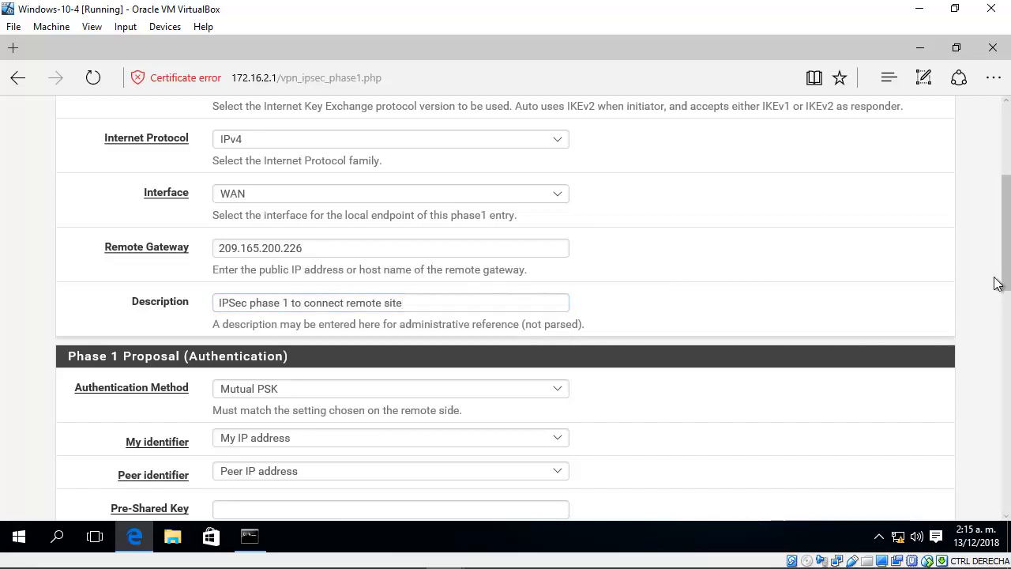
# Step: Choose Mutual PSK as the authentication method and enter the pre-shared key that both peers use
pyautogui.moveTo(1005, 284); pyautogui.dragTo(1002, 312)
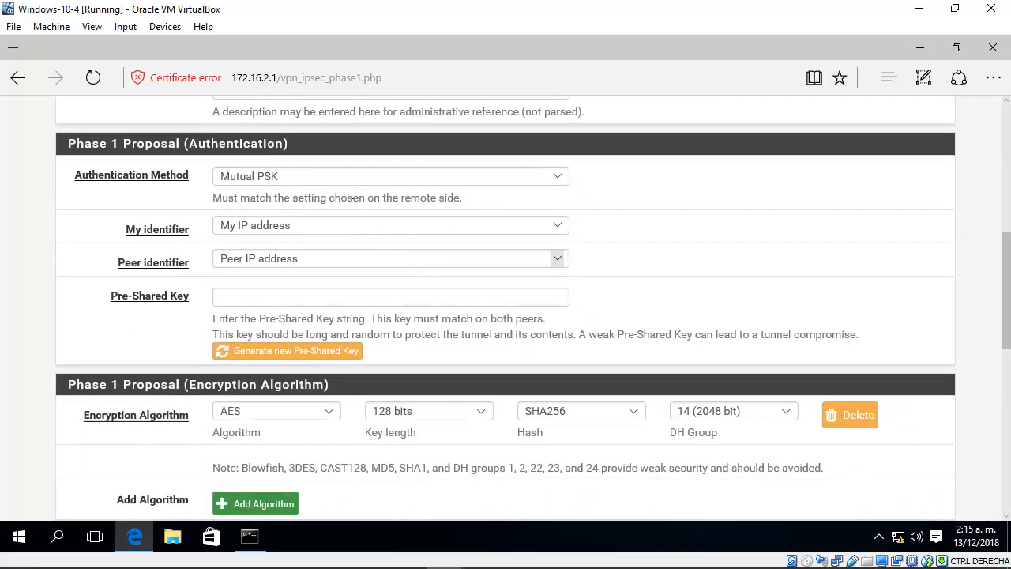
pyautogui.click(256, 176)
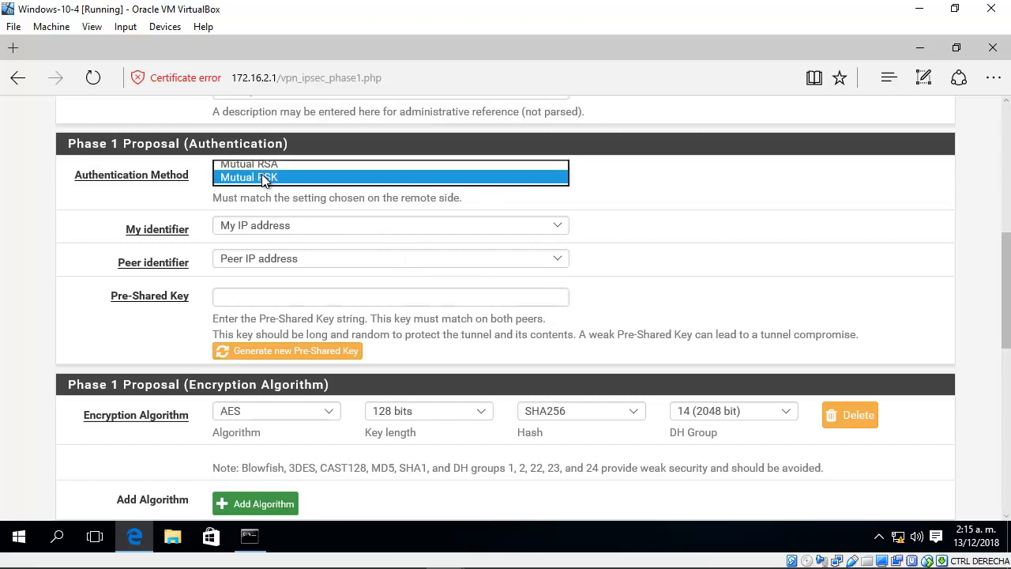
pyautogui.click(262, 176)
pyautogui.click(266, 296)
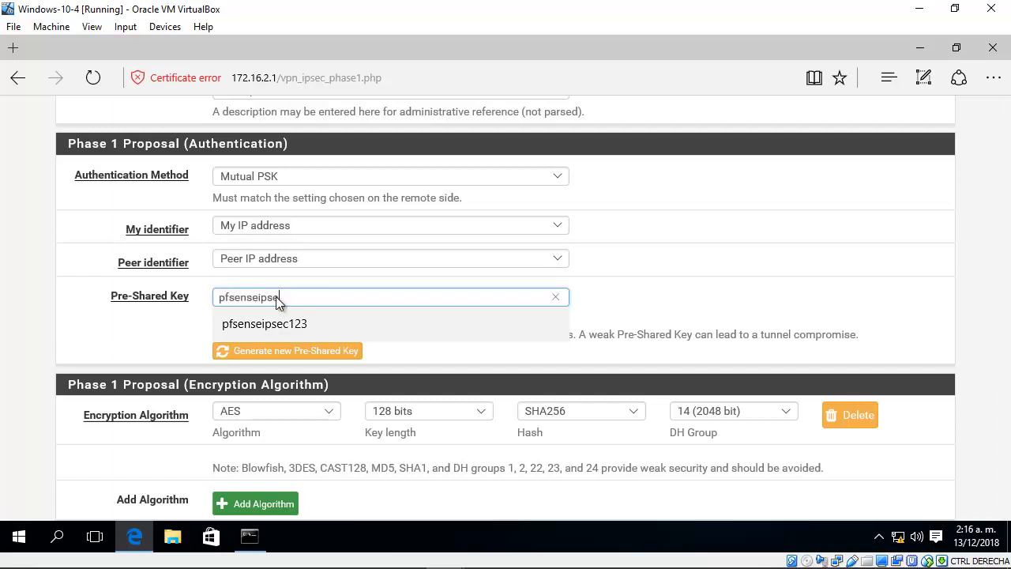
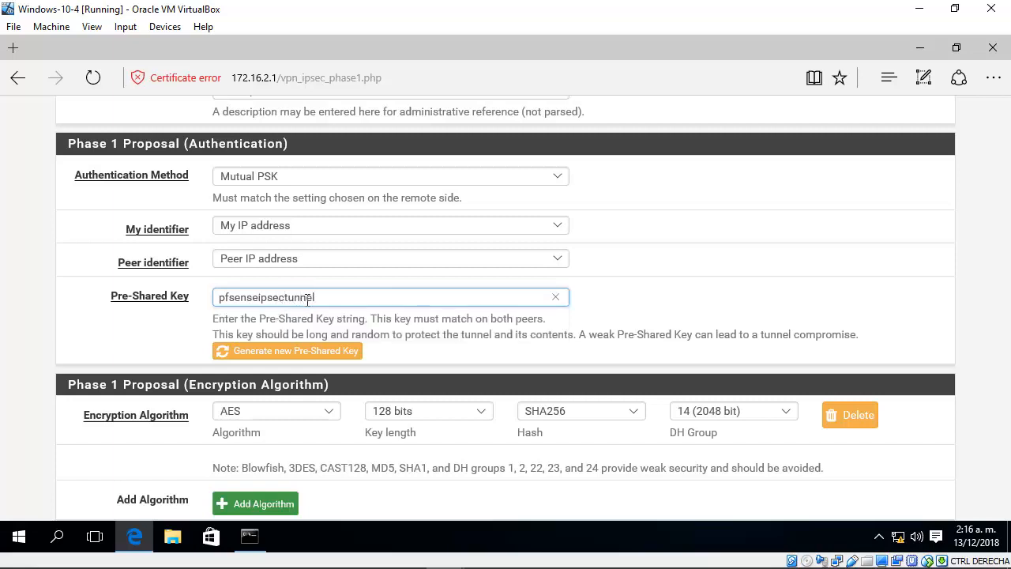
pyautogui.moveTo(377, 318); pyautogui.dragTo(436, 321)
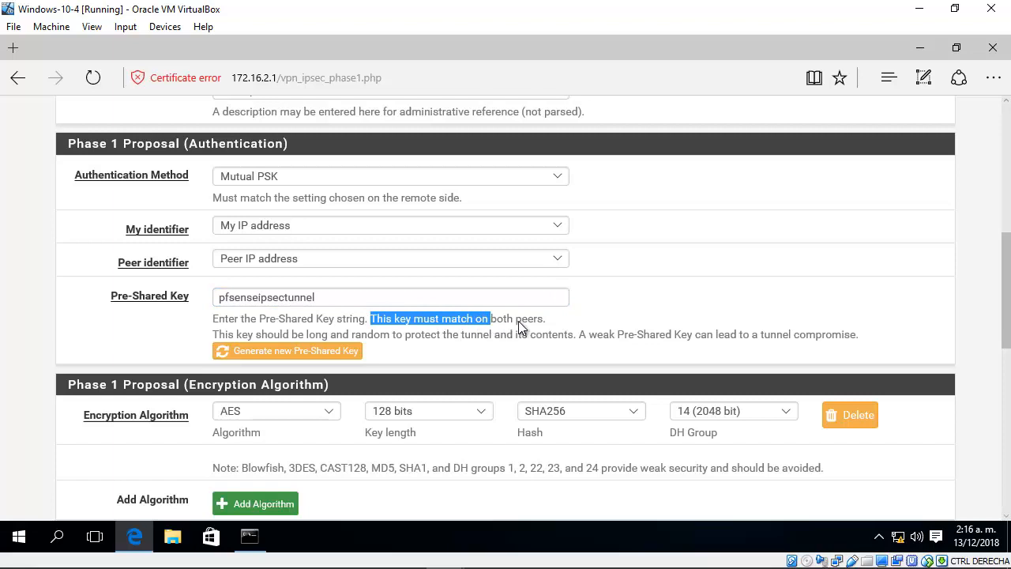
pyautogui.moveTo(521, 329); pyautogui.dragTo(550, 328)
pyautogui.click(550, 318)
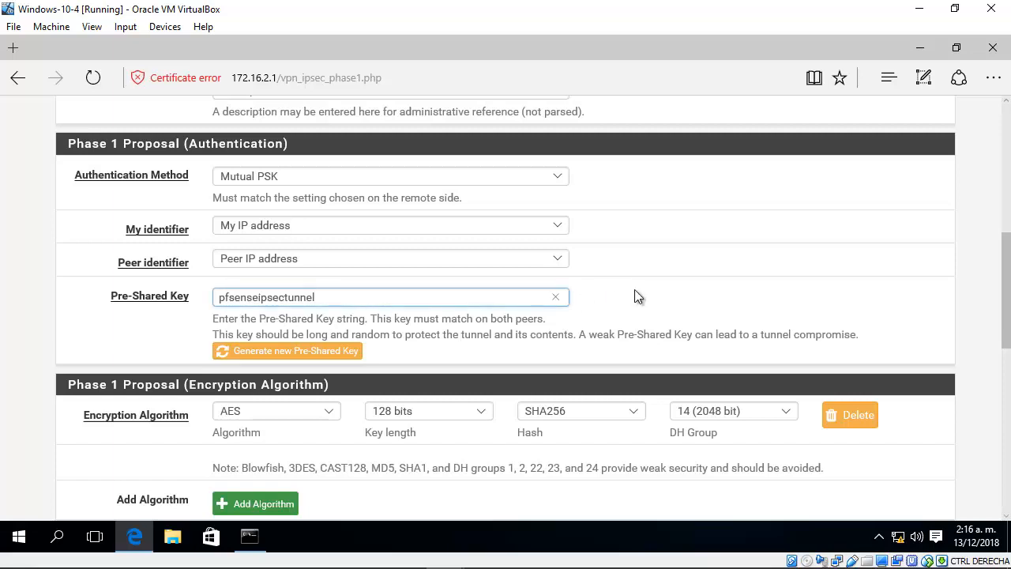
# Step: Set the phase 1 AES key length to 256 bits, and review the hash and lifetime settings
pyautogui.moveTo(1009, 283); pyautogui.dragTo(950, 338)
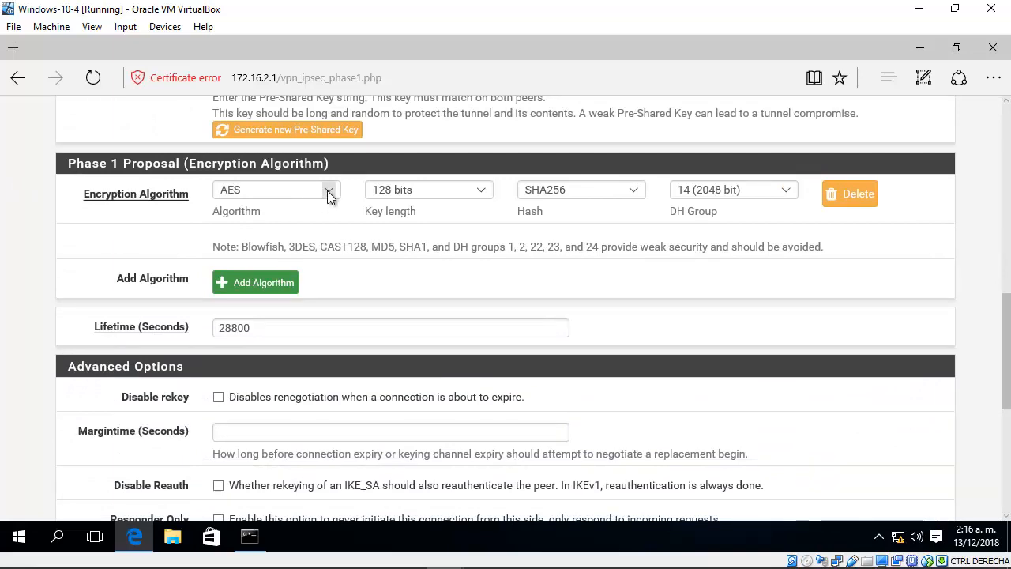
pyautogui.click(487, 196)
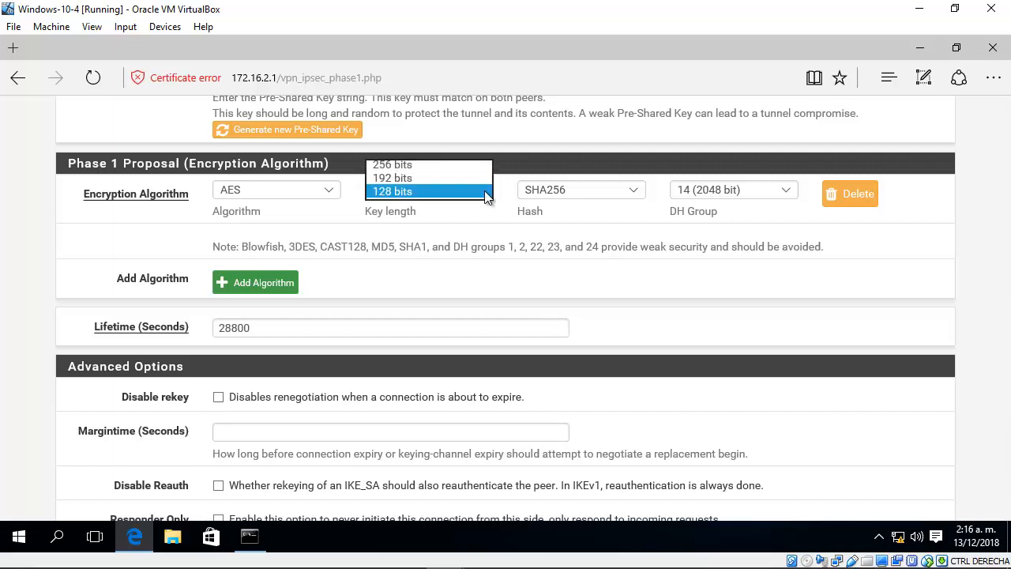
pyautogui.click(411, 166)
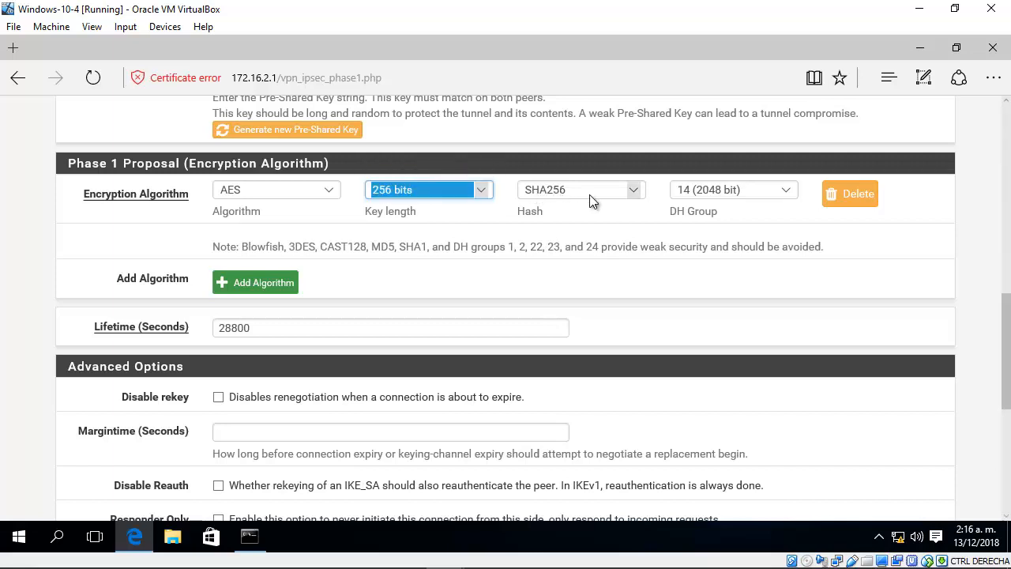
pyautogui.click(598, 206)
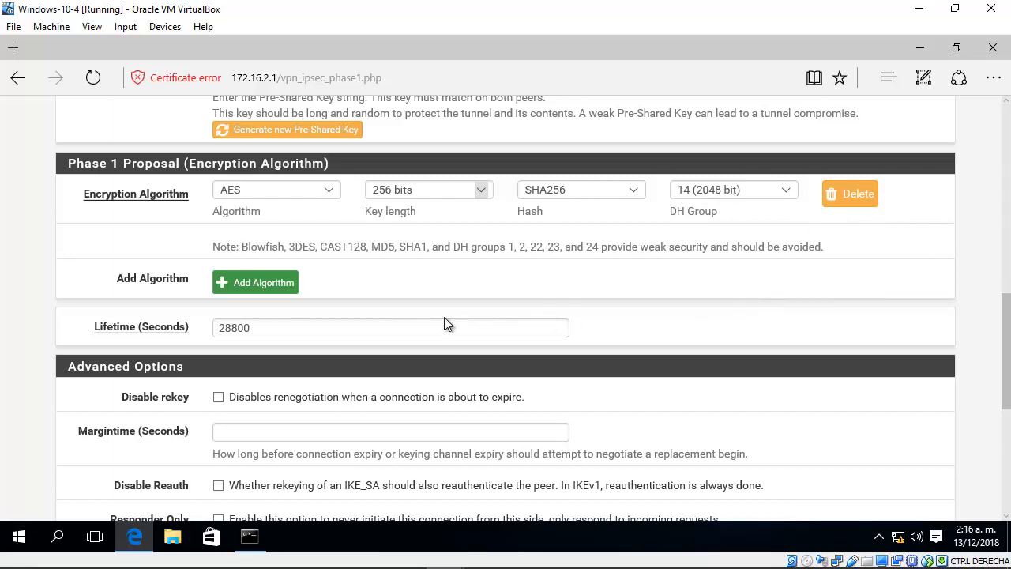
pyautogui.scroll(-1, 444, 324)
pyautogui.doubleClick(250, 263)
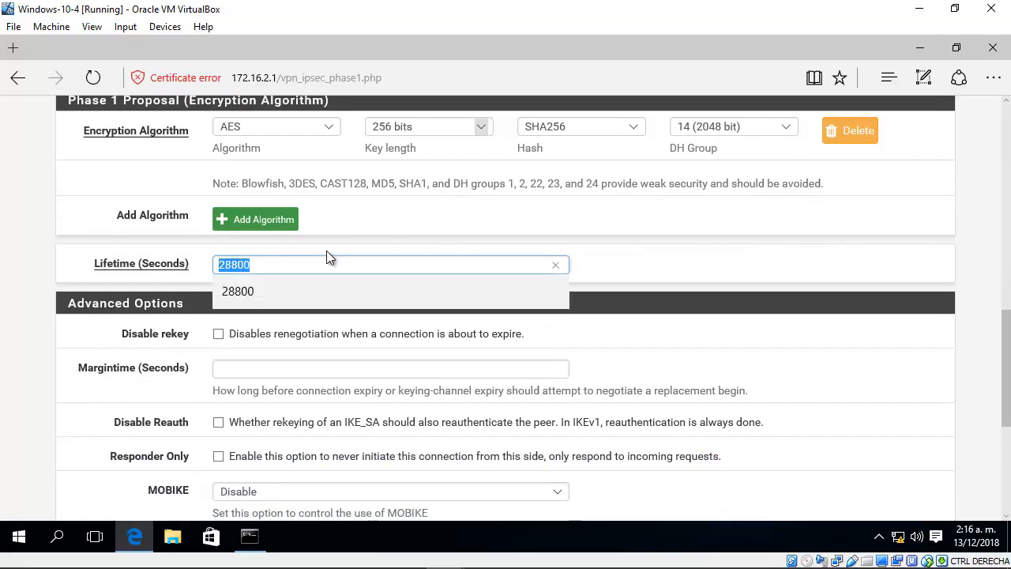
pyautogui.click(696, 263)
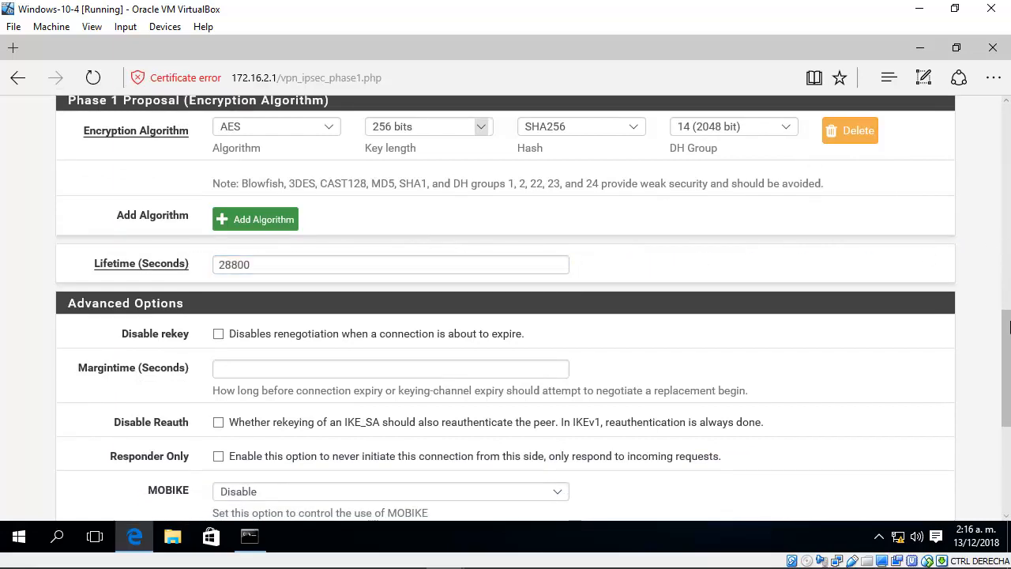
pyautogui.scroll(1, 1009, 330)
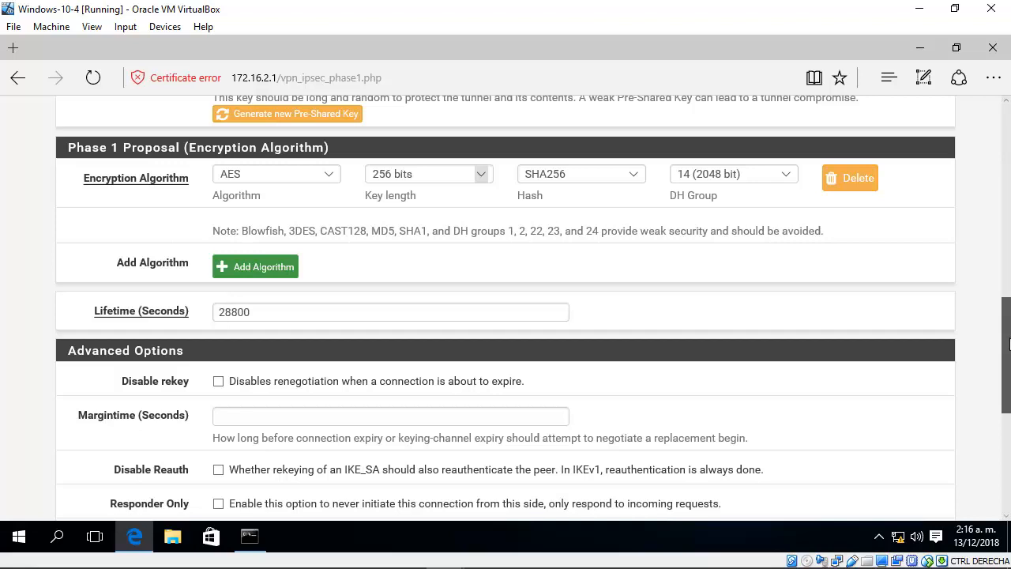
# Step: Save the phase 1 entry and apply the IPsec tunnel configuration changes
pyautogui.moveTo(1009, 342); pyautogui.dragTo(894, 434)
pyautogui.click(250, 452)
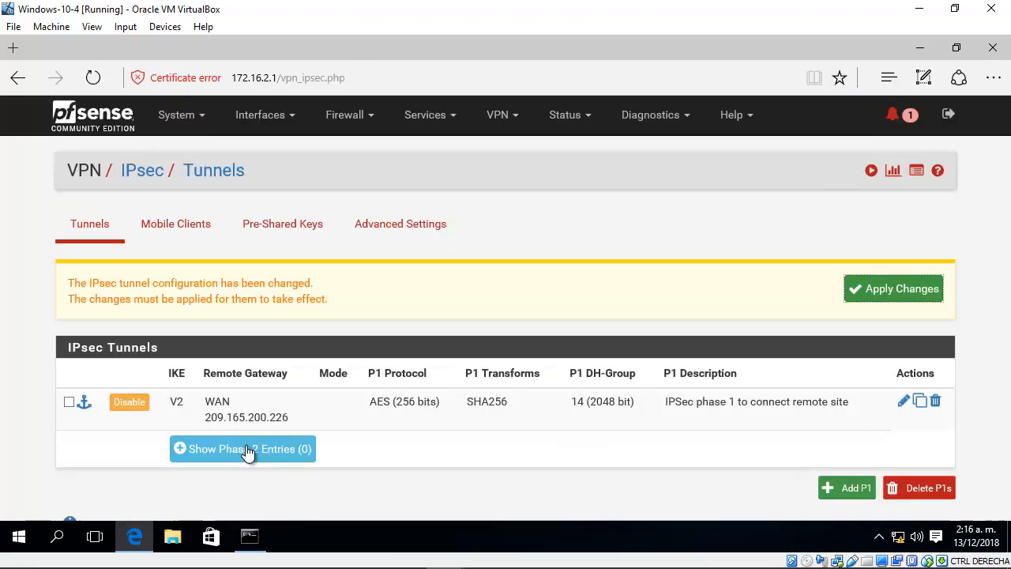
pyautogui.click(879, 290)
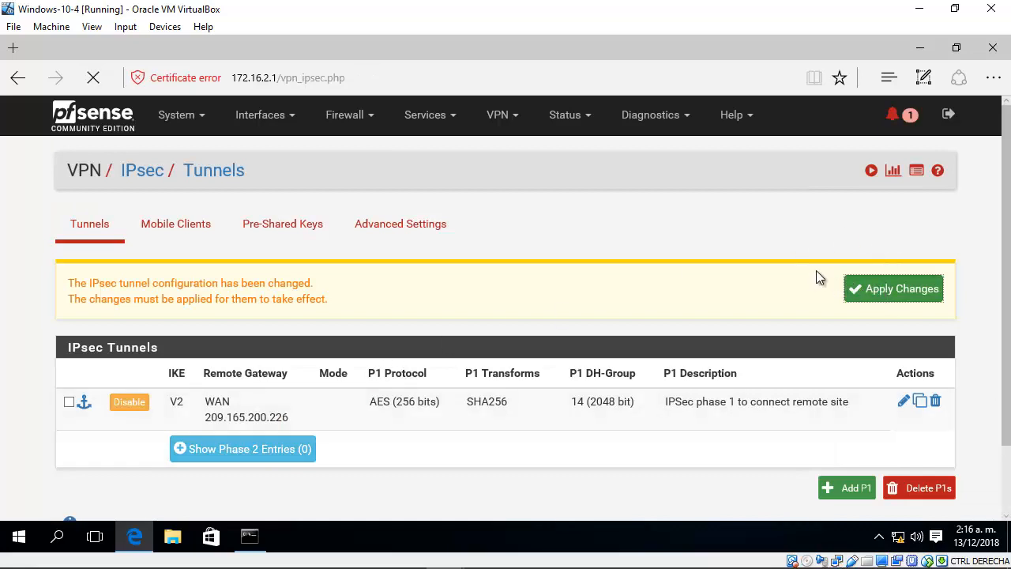
# Step: Add a phase 2 entry to the IPsec tunnel and set its mode to Tunnel IPv4
pyautogui.scroll(-1, 583, 231)
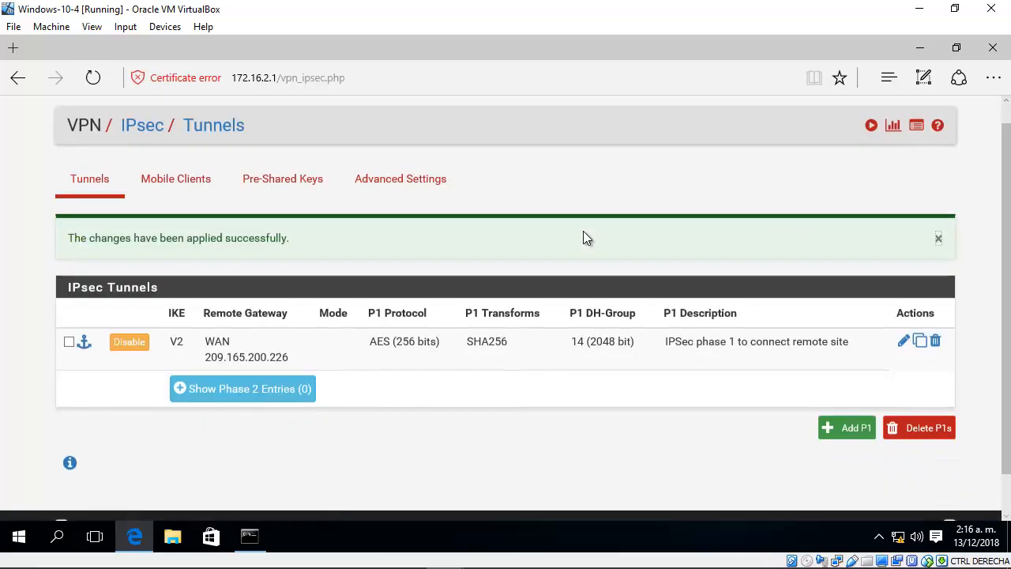
pyautogui.click(244, 370)
pyautogui.scroll(-1, 335, 404)
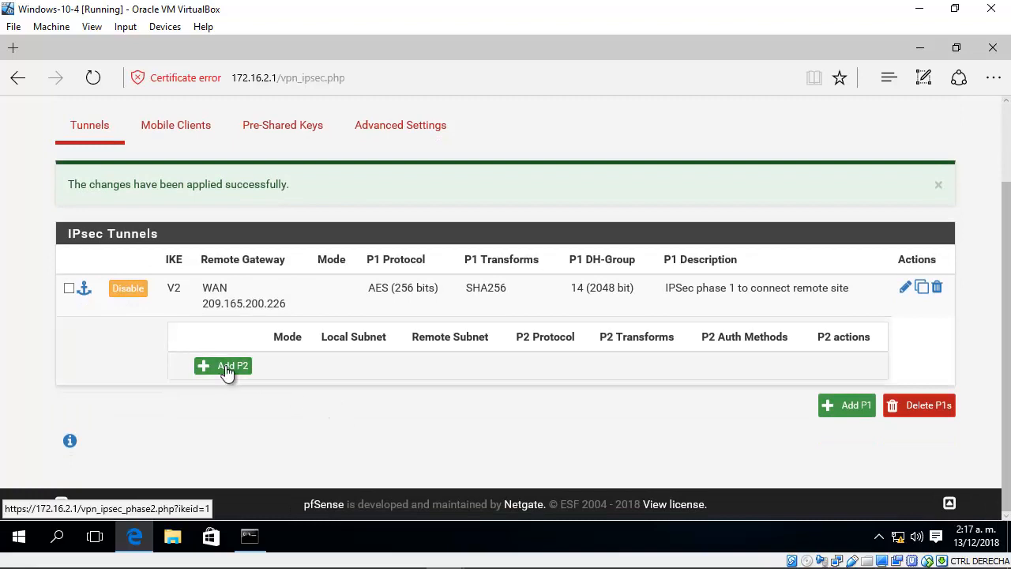
pyautogui.click(227, 367)
pyautogui.scroll(-1, 360, 372)
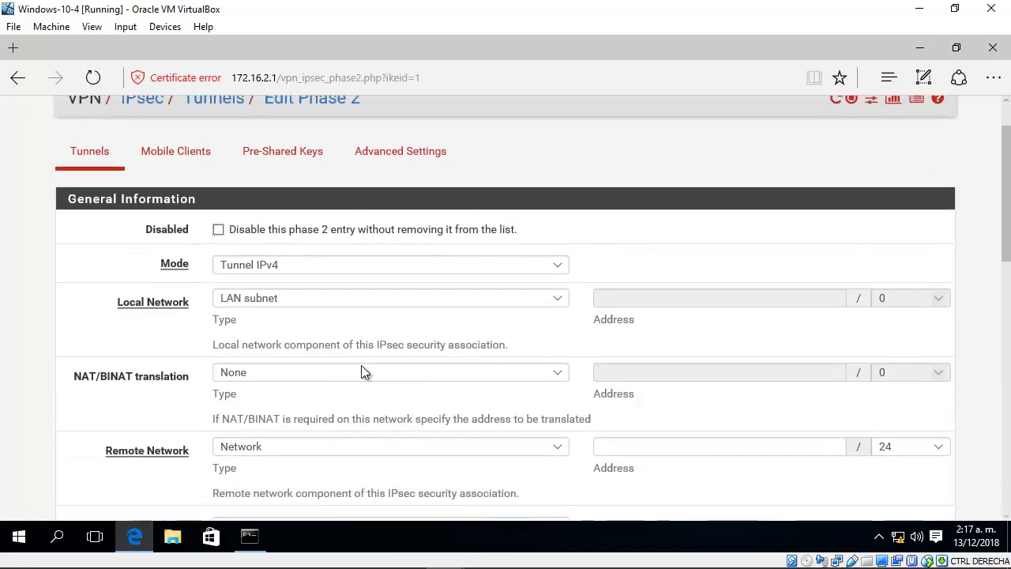
pyautogui.click(298, 215)
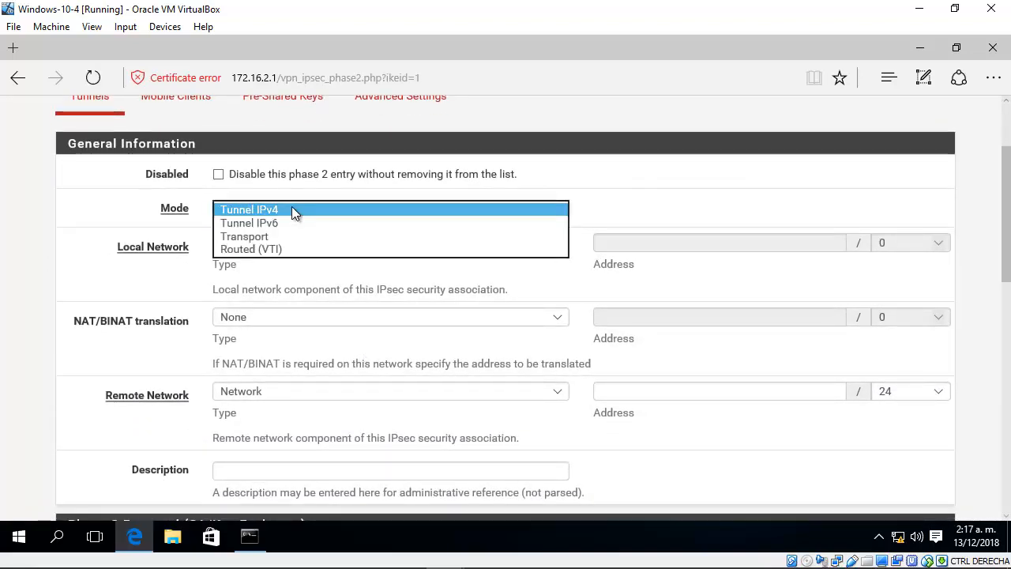
pyautogui.click(292, 211)
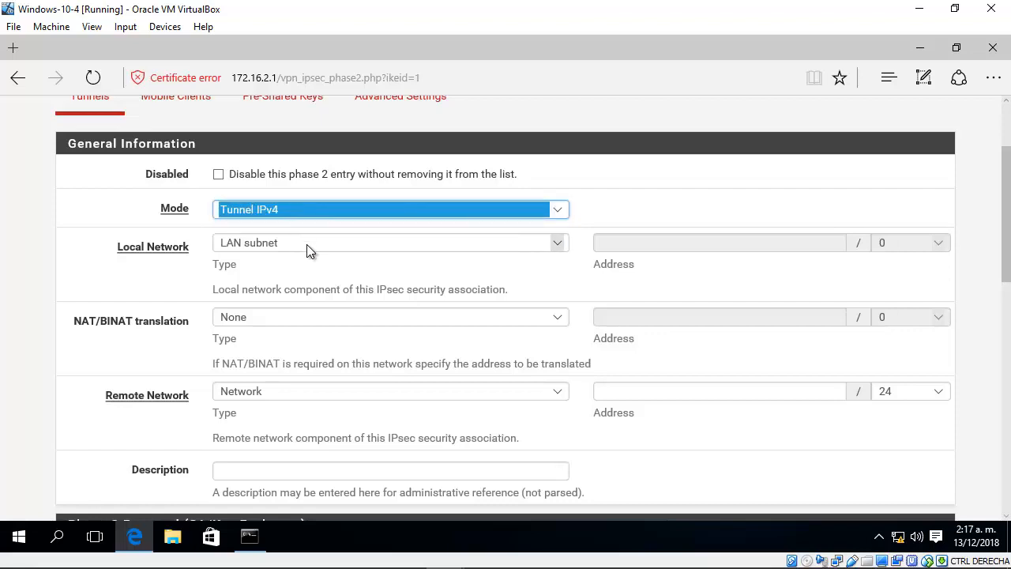
# Step: Switch to the GNS3 topology to check the LAN subnet behind pfsense-2-4-4-5-1, and return to the Windows-10-4 virtual machine
pyautogui.moveTo(354, 545)
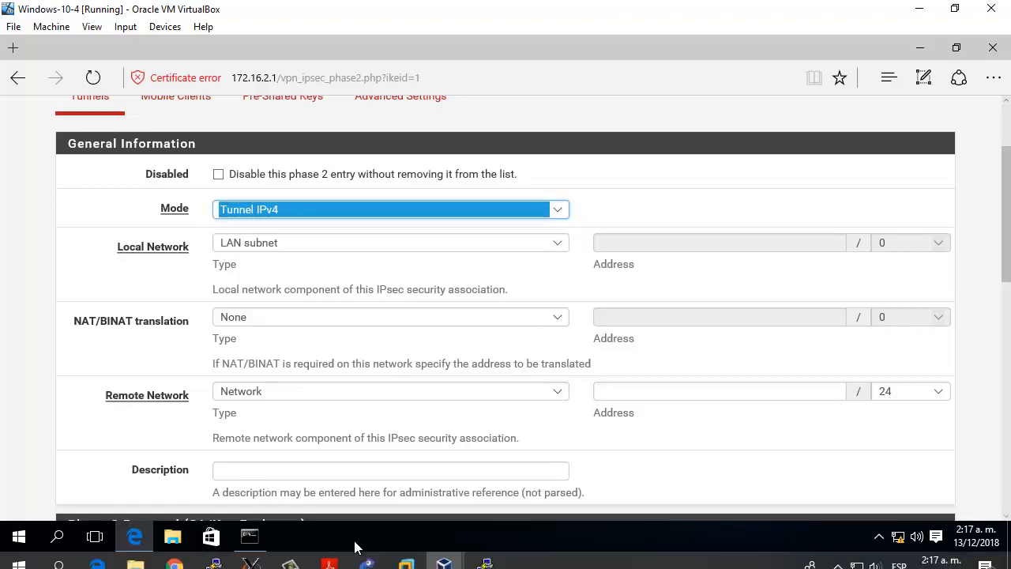
pyautogui.click(330, 557)
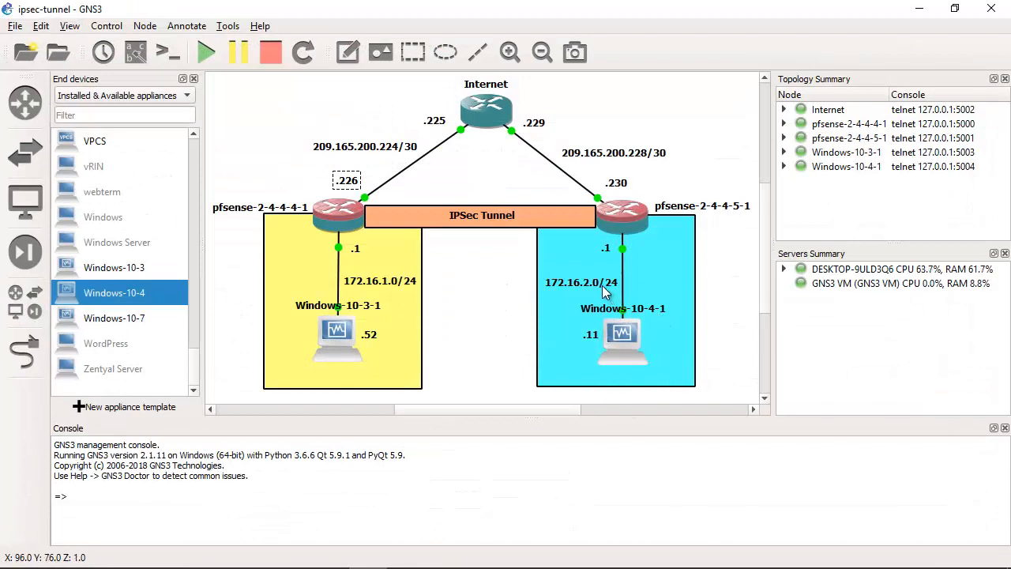
pyautogui.click(598, 295)
pyautogui.moveTo(598, 296); pyautogui.dragTo(604, 289)
pyautogui.click(919, 8)
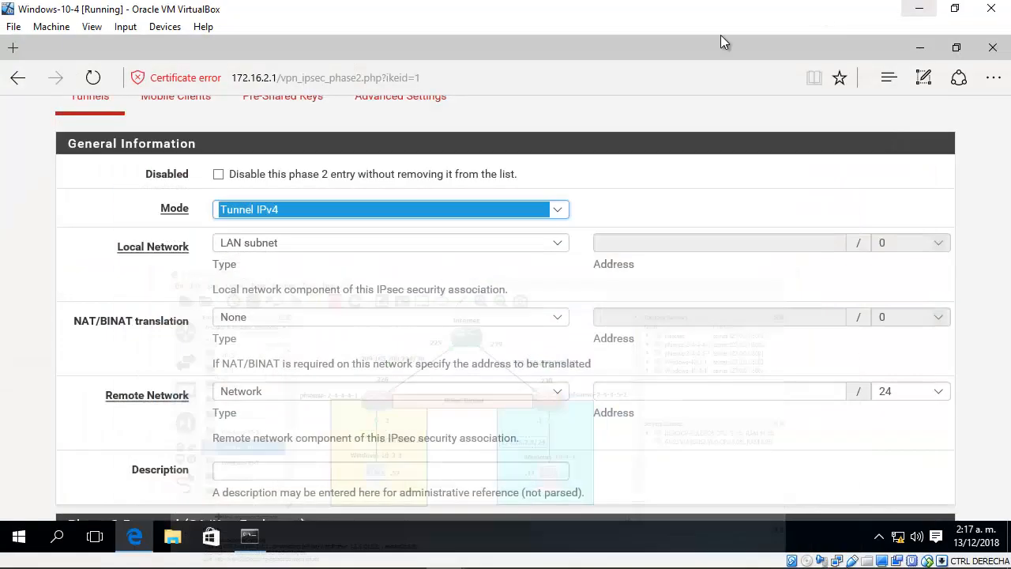
# Step: Set the phase 2 local network to type Network with address 172.16.2.0/24
pyautogui.click(283, 246)
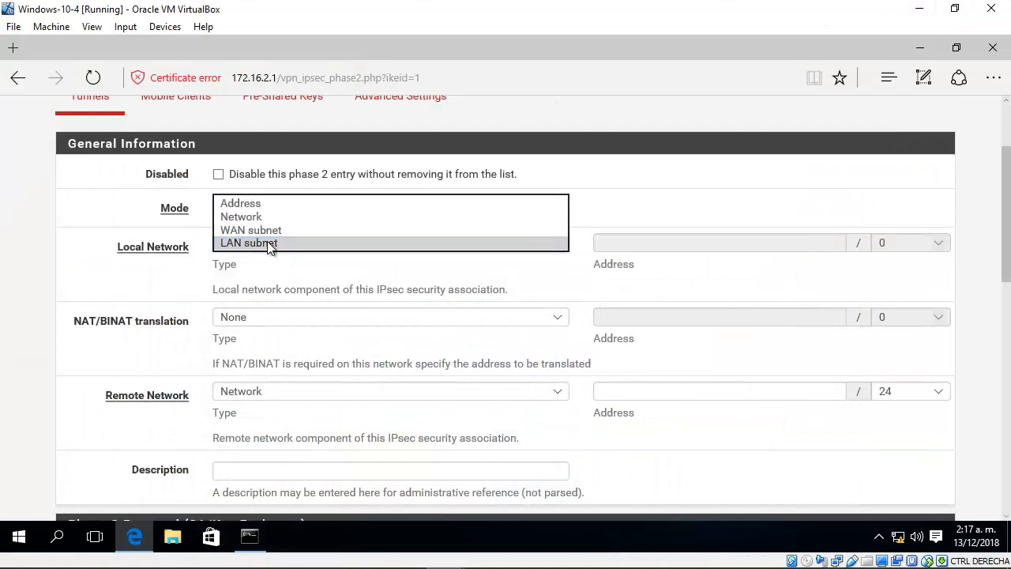
pyautogui.click(543, 246)
pyautogui.click(557, 243)
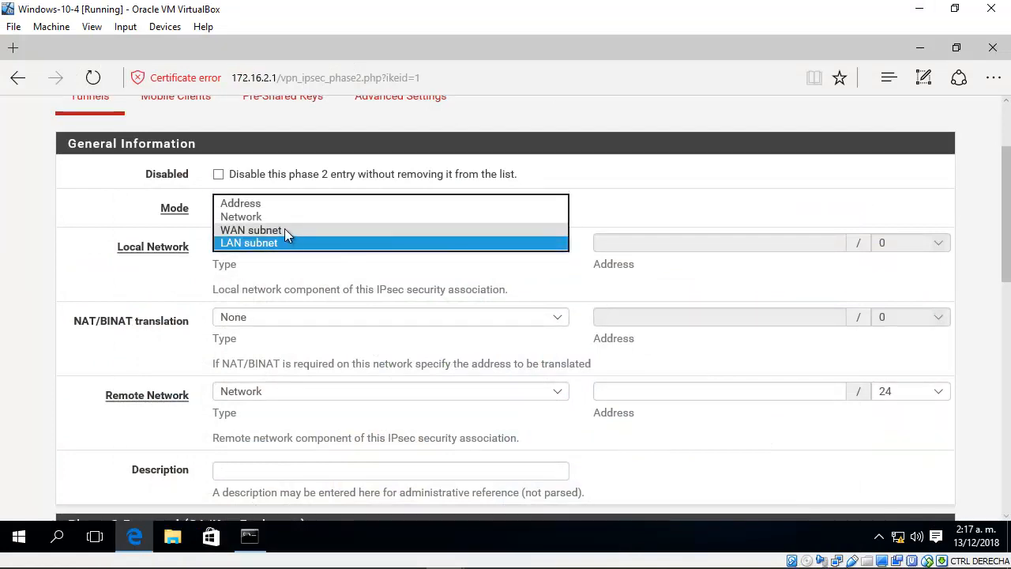
pyautogui.click(268, 216)
pyautogui.click(661, 245)
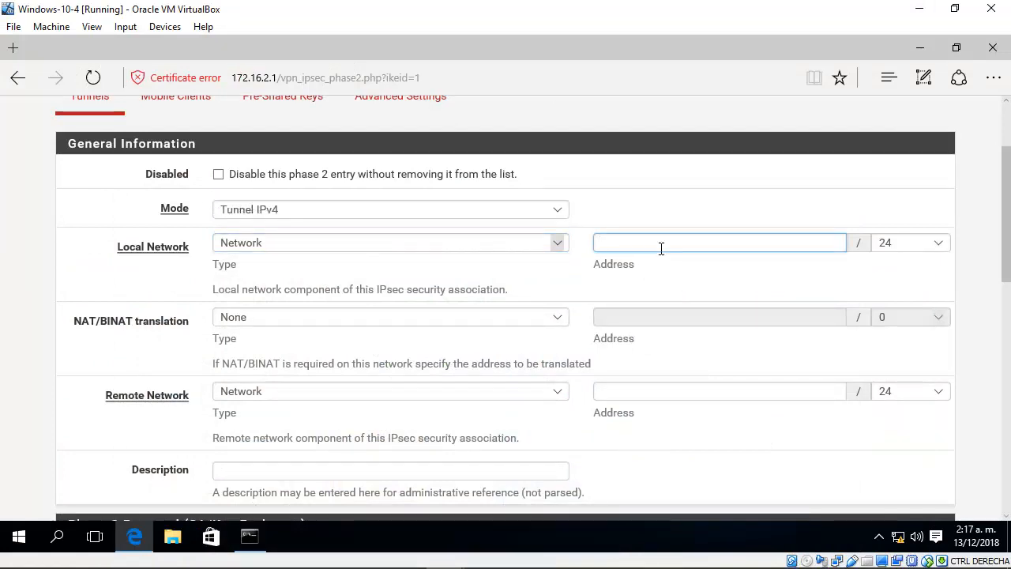
pyautogui.write('172.16.2.0')
pyautogui.click(935, 245)
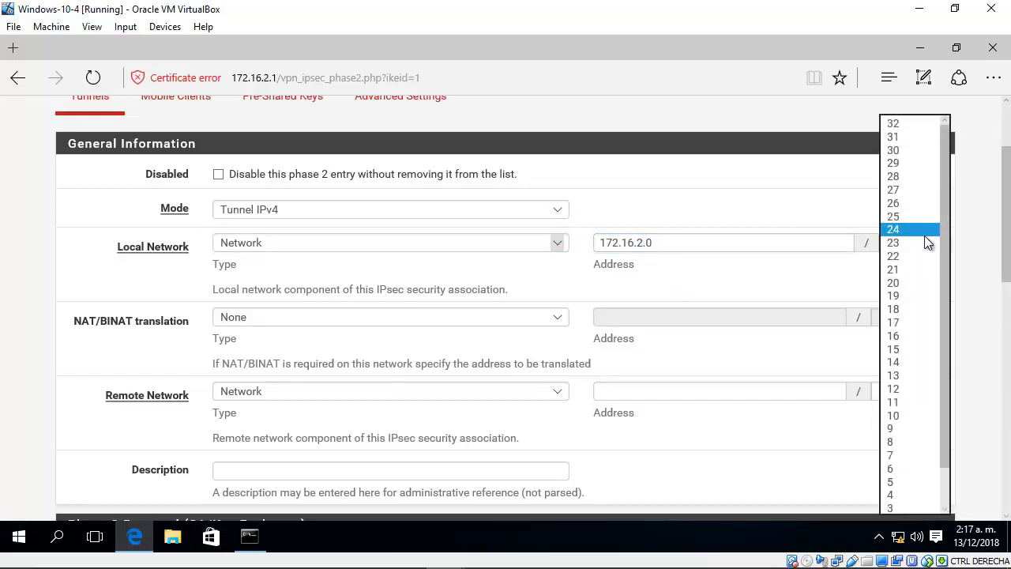
pyautogui.click(925, 232)
# Step: Check the remote LAN subnet in the GNS3 topology and set the phase 2 remote network to type Network, 172.16.1.0/24
pyautogui.scroll(-1, 1009, 237)
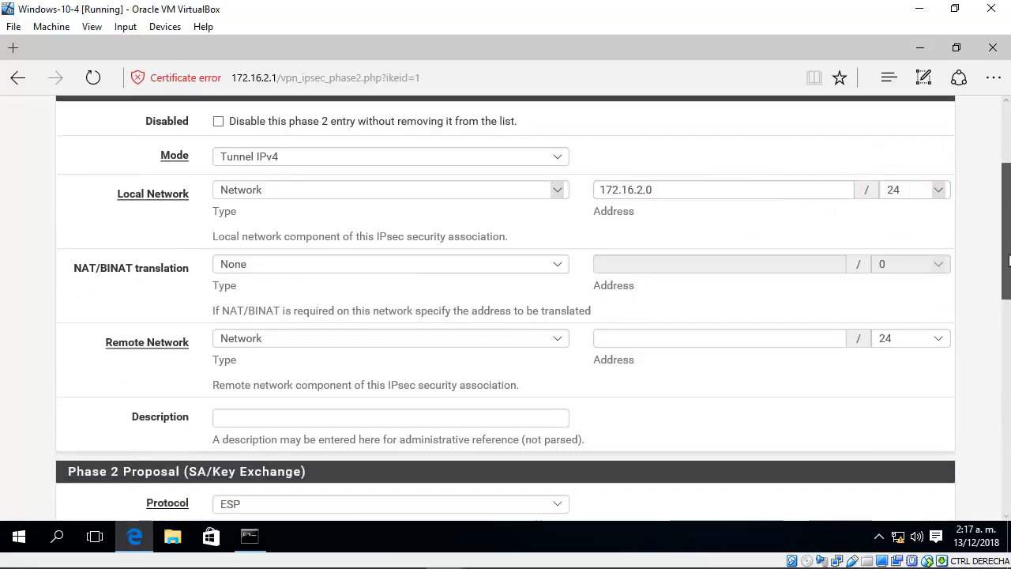
pyautogui.click(268, 324)
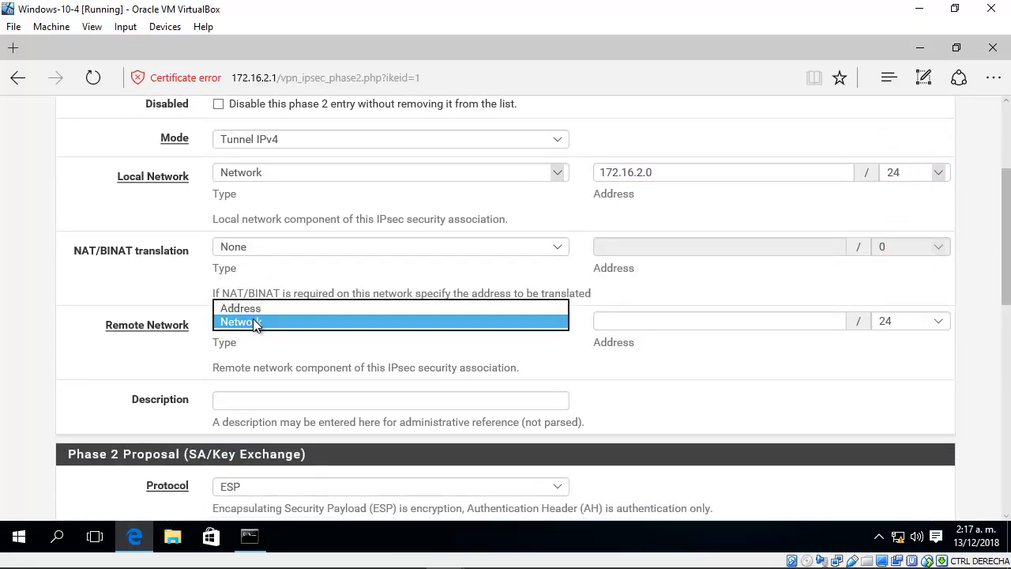
pyautogui.click(252, 323)
pyautogui.click(369, 560)
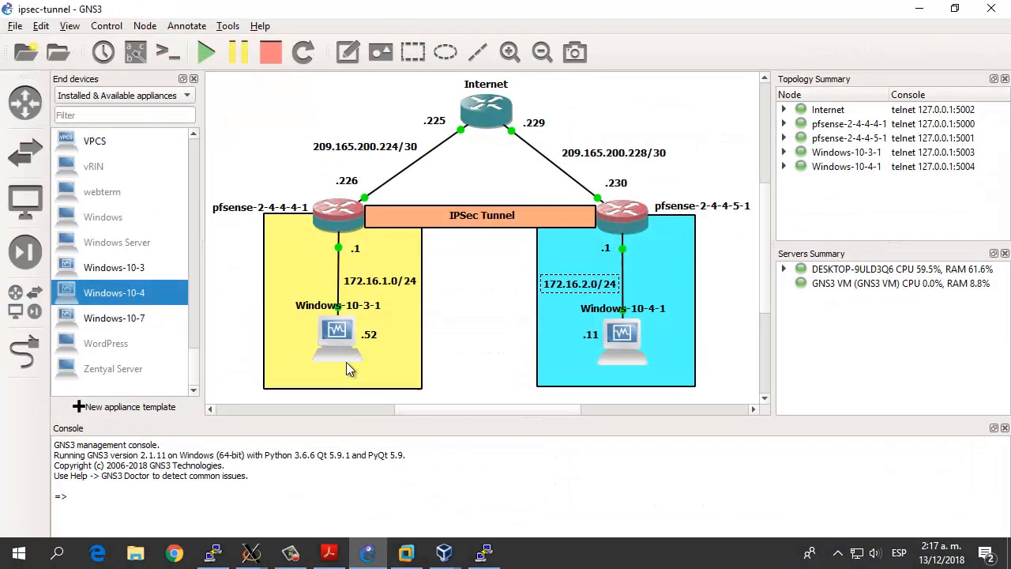
pyautogui.moveTo(379, 282)
pyautogui.mouseDown()
pyautogui.moveTo(379, 290)
pyautogui.moveTo(379, 282)
pyautogui.mouseUp()
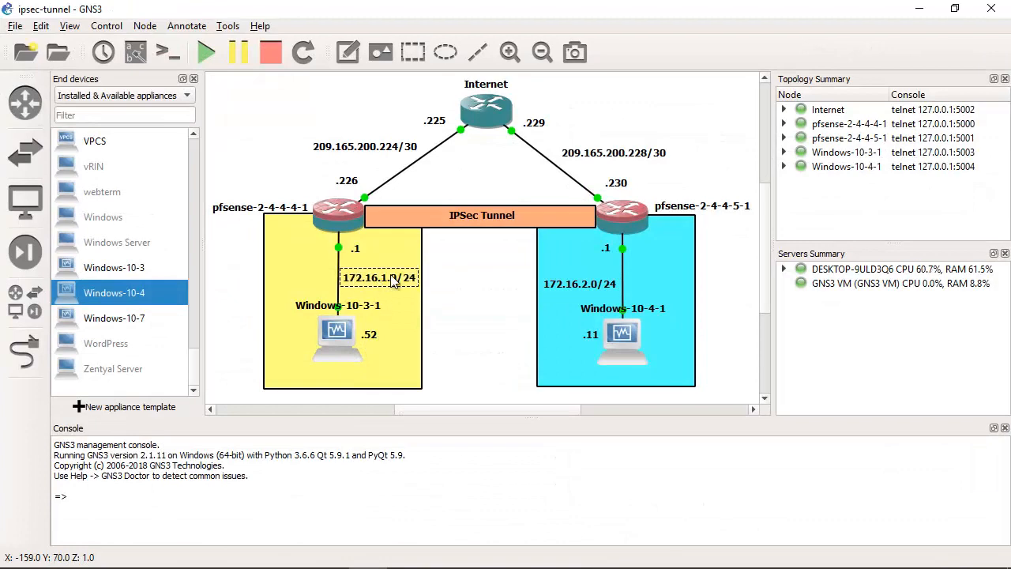
pyautogui.click(919, 8)
pyautogui.click(731, 322)
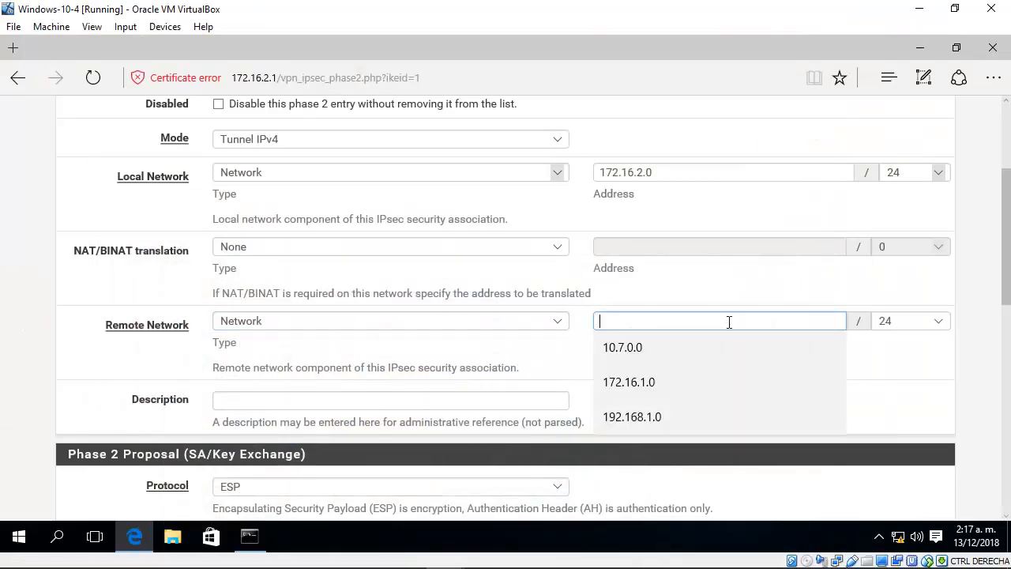
pyautogui.write('172.16.1.0')
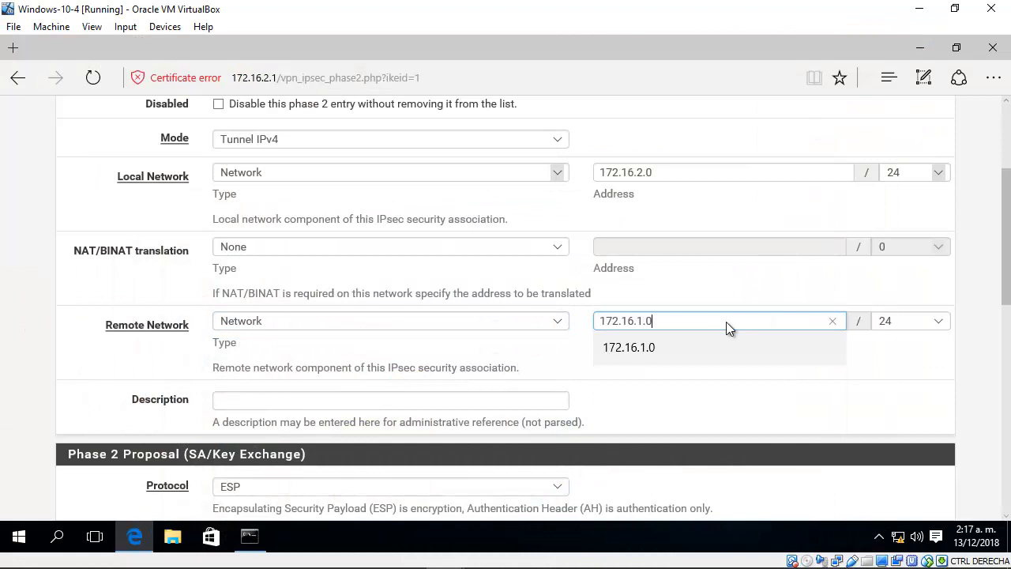
pyautogui.click(902, 322)
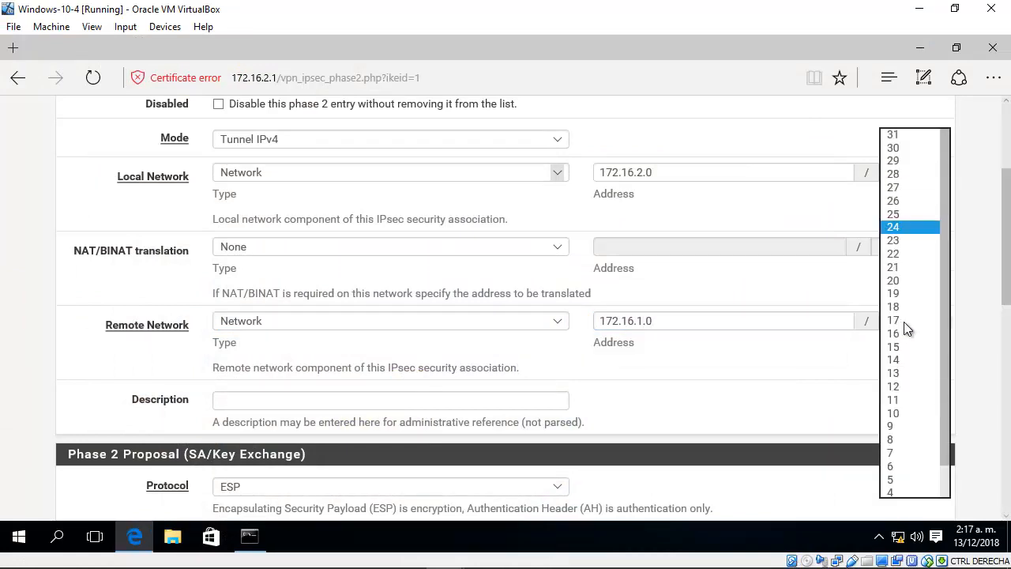
pyautogui.click(914, 227)
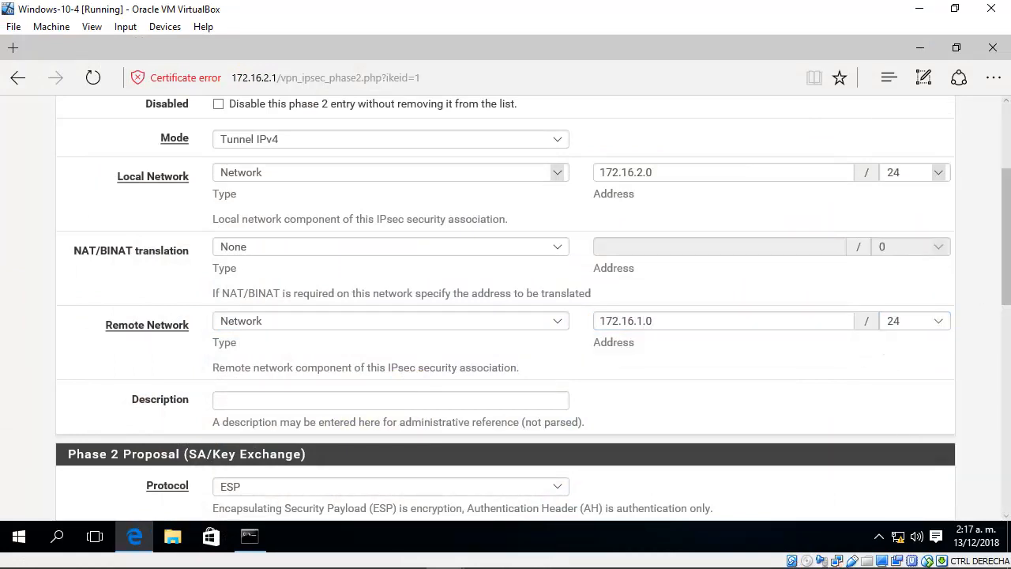
# Step: Enter "IPSec phase 2 to connect Local LAN and Remote LAN" as the phase 2 description
pyautogui.scroll(-1, 853, 361)
pyautogui.scroll(-1, 345, 378)
pyautogui.click(348, 332)
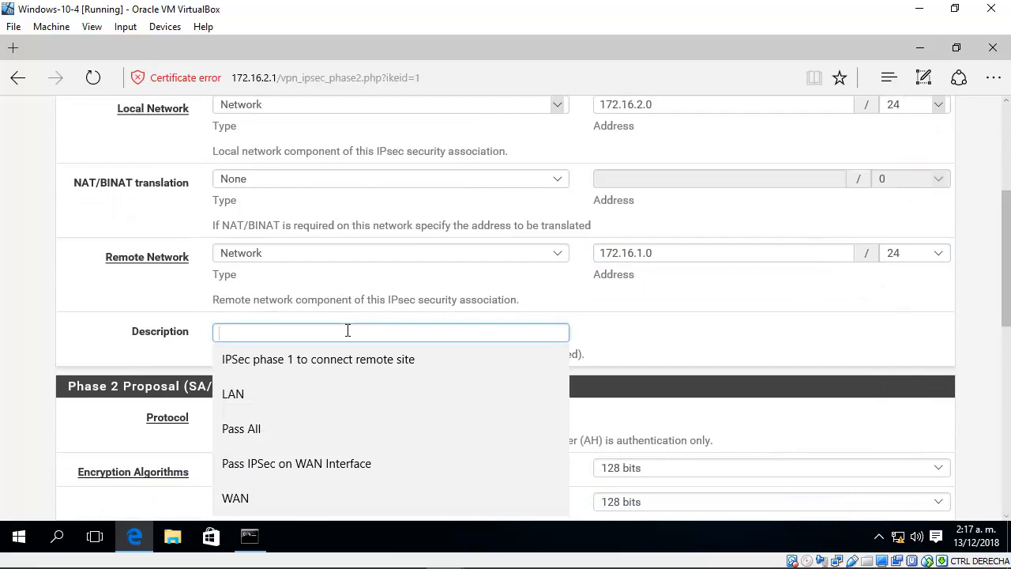
pyautogui.write('IPSec phase 2 ')
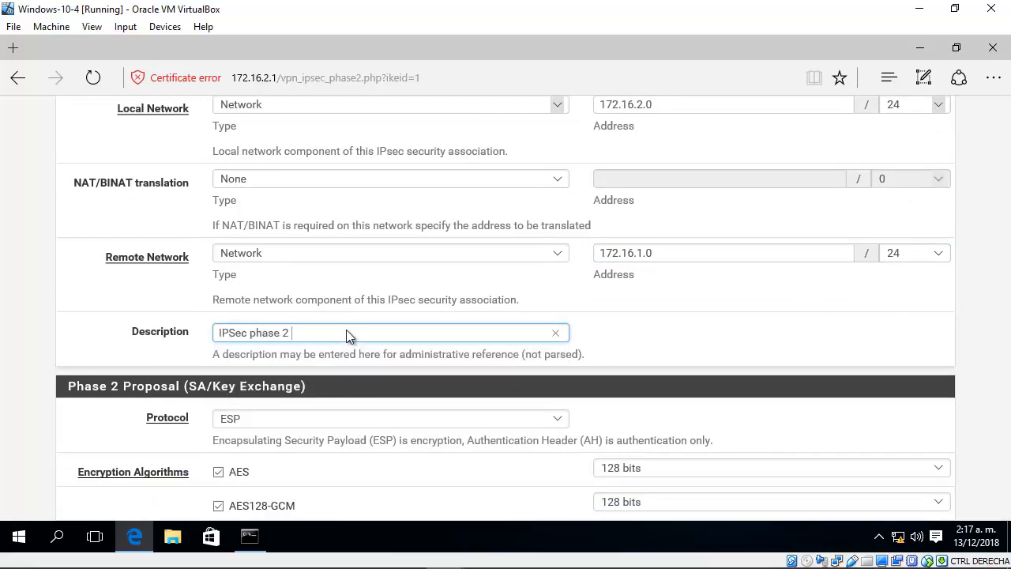
pyautogui.write('to connect Local LAN an')
pyautogui.press('BackSpace')
pyautogui.press('BackSpace')
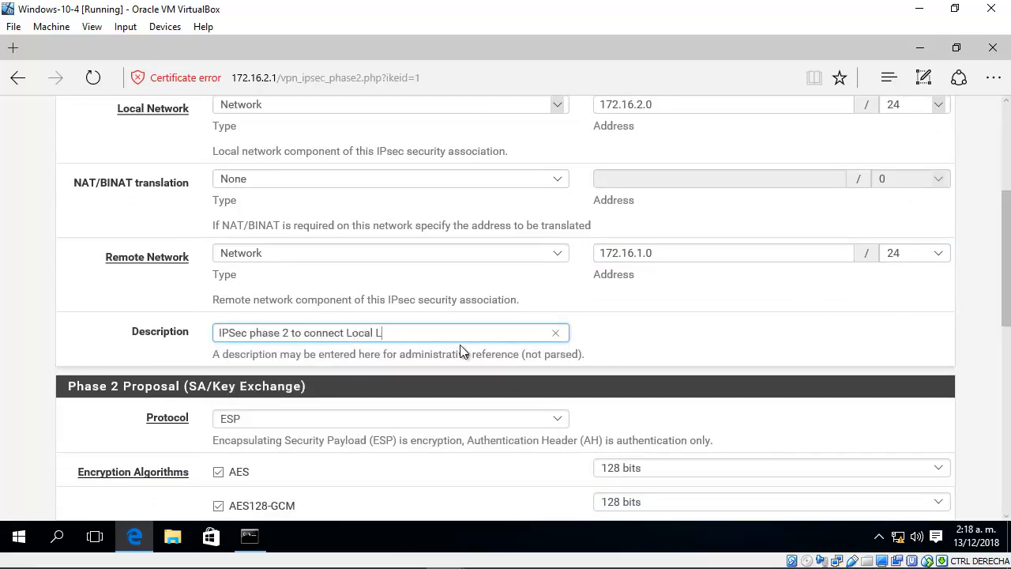
pyautogui.write('AN and Remote LAN')
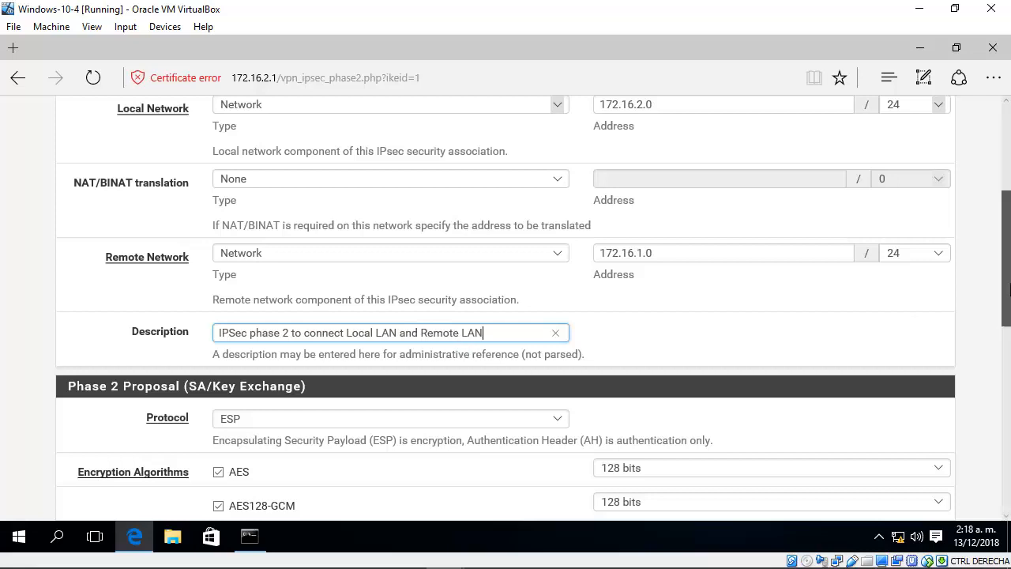
# Step: Choose ESP as the phase 2 protocol, disable AES and AES128-GCM encryption, and enable AES256-GCM
pyautogui.scroll(-2, 1010, 312)
pyautogui.scroll(-4, 1010, 312)
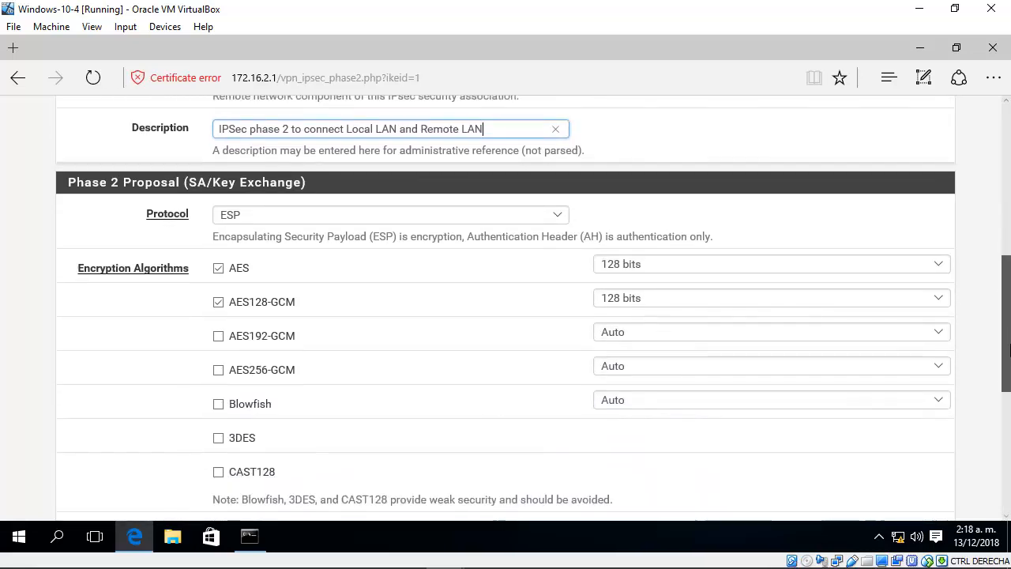
pyautogui.click(533, 207)
pyautogui.click(366, 204)
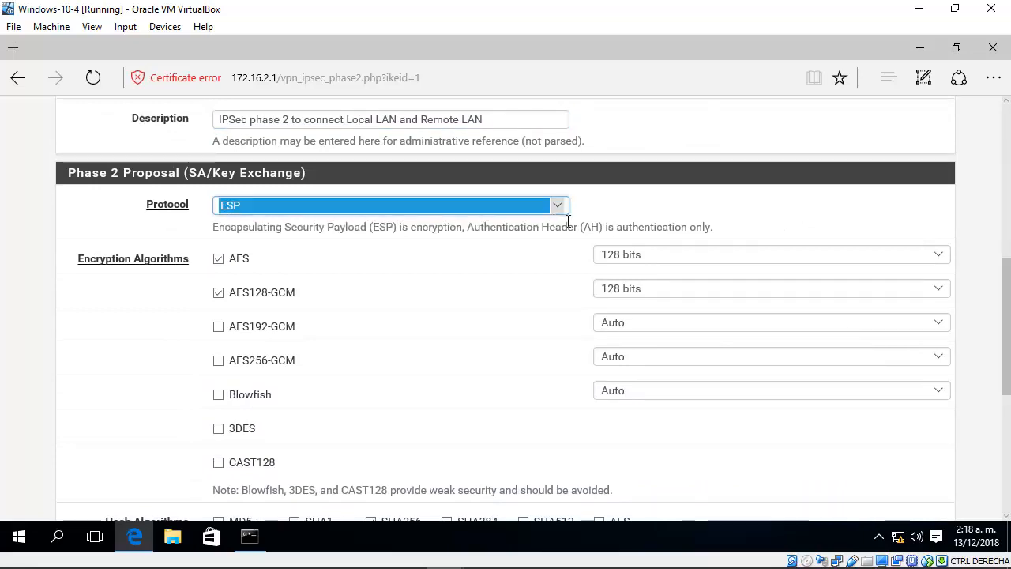
pyautogui.click(218, 259)
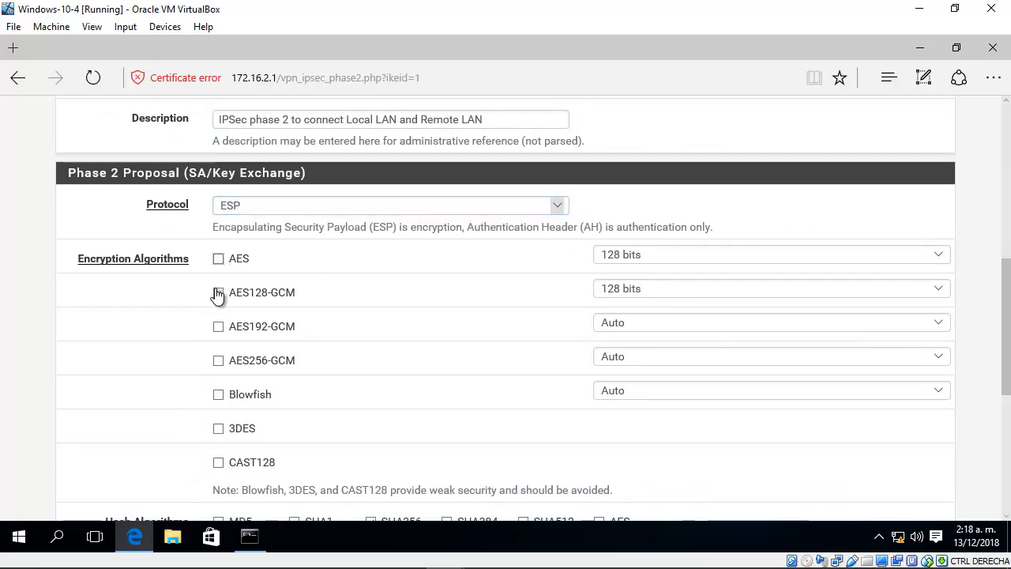
pyautogui.click(218, 294)
pyautogui.click(220, 362)
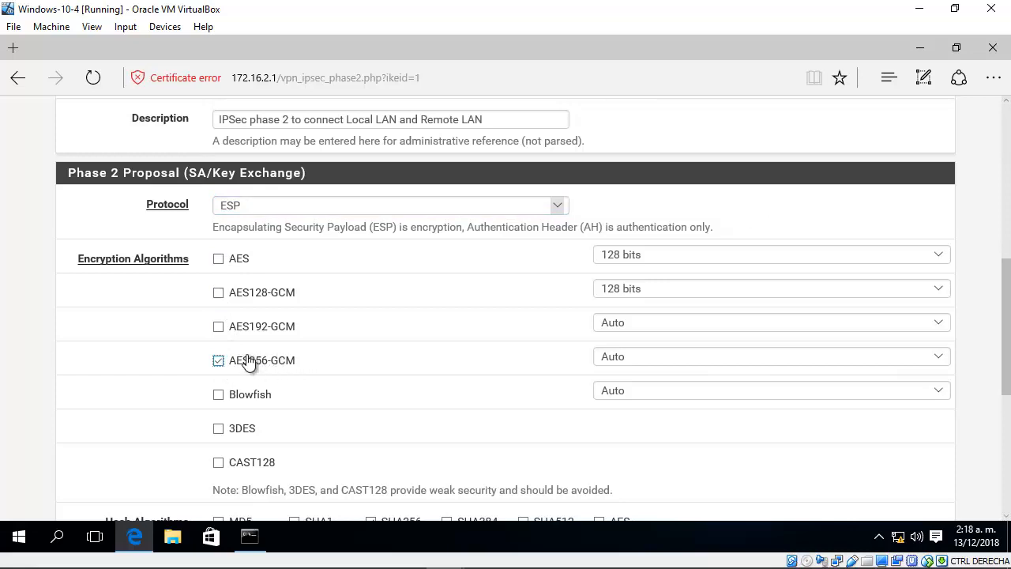
# Step: Review the hash algorithm, PFS key group and lifetime settings of the phase 2 proposal
pyautogui.scroll(-3, 506, 308)
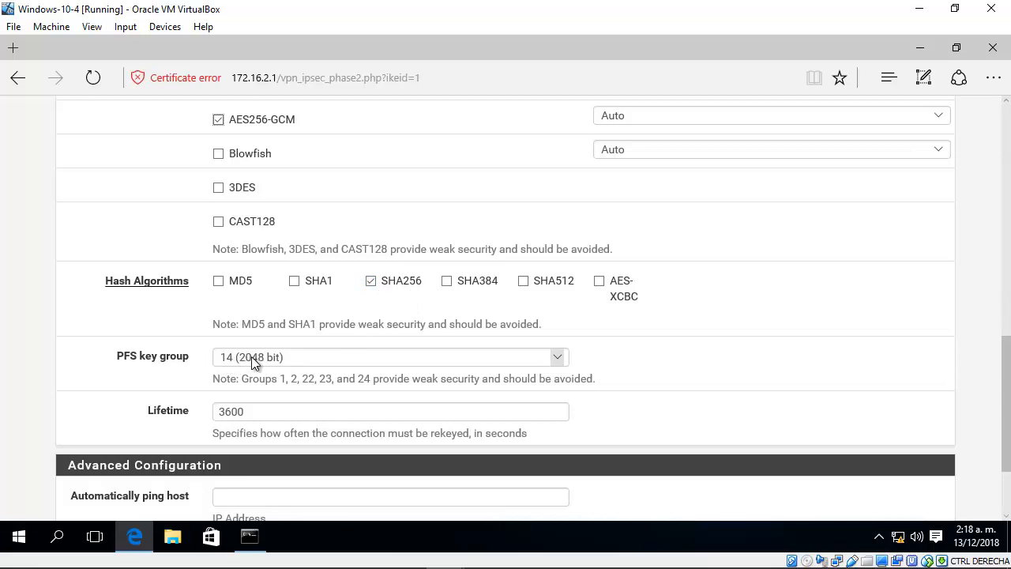
pyautogui.click(271, 411)
pyautogui.moveTo(271, 411); pyautogui.dragTo(209, 408)
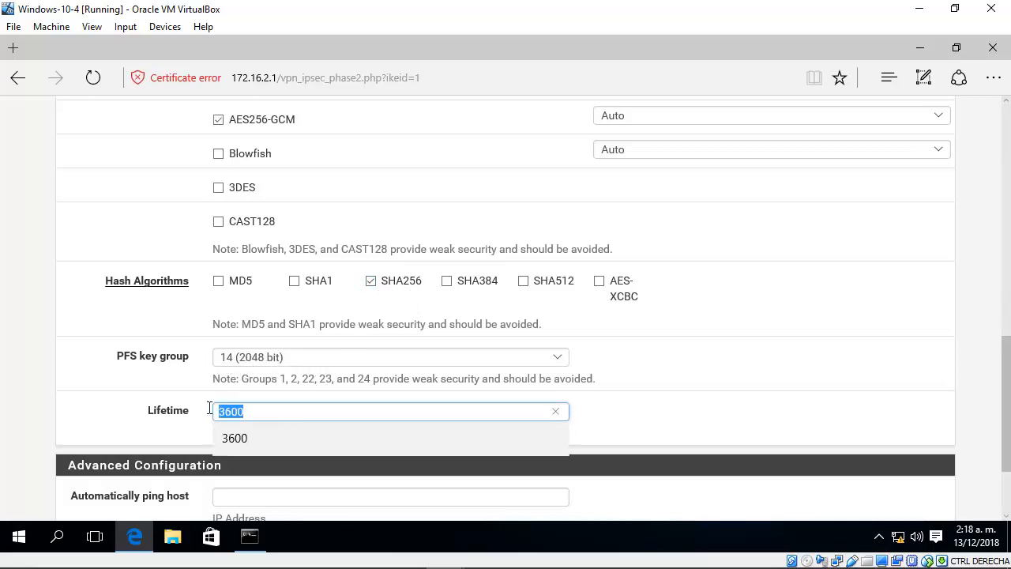
pyautogui.click(821, 388)
# Step: Save the phase 2 entry and apply the IPsec tunnel configuration changes
pyautogui.moveTo(1010, 402); pyautogui.dragTo(993, 463)
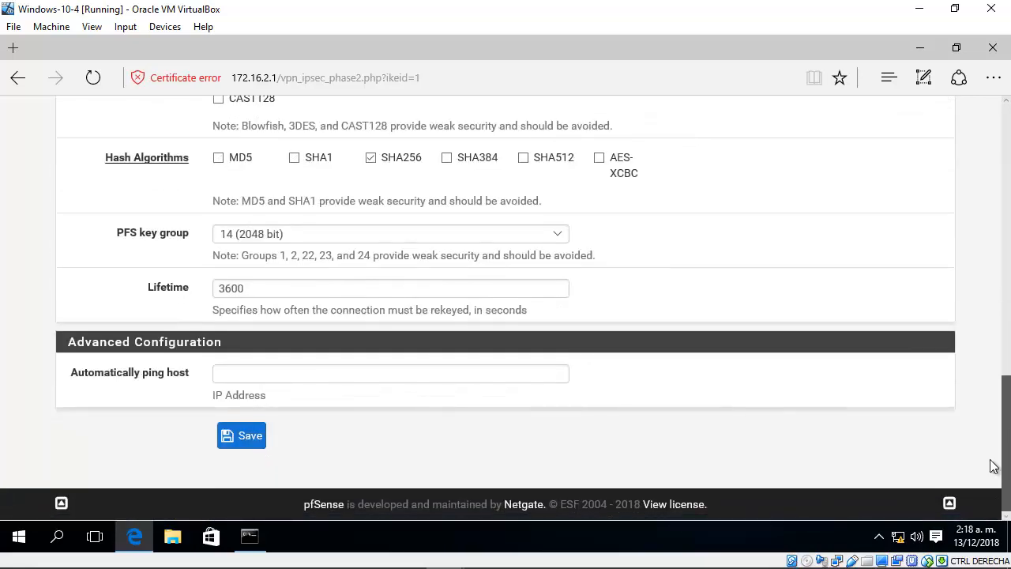
pyautogui.click(224, 444)
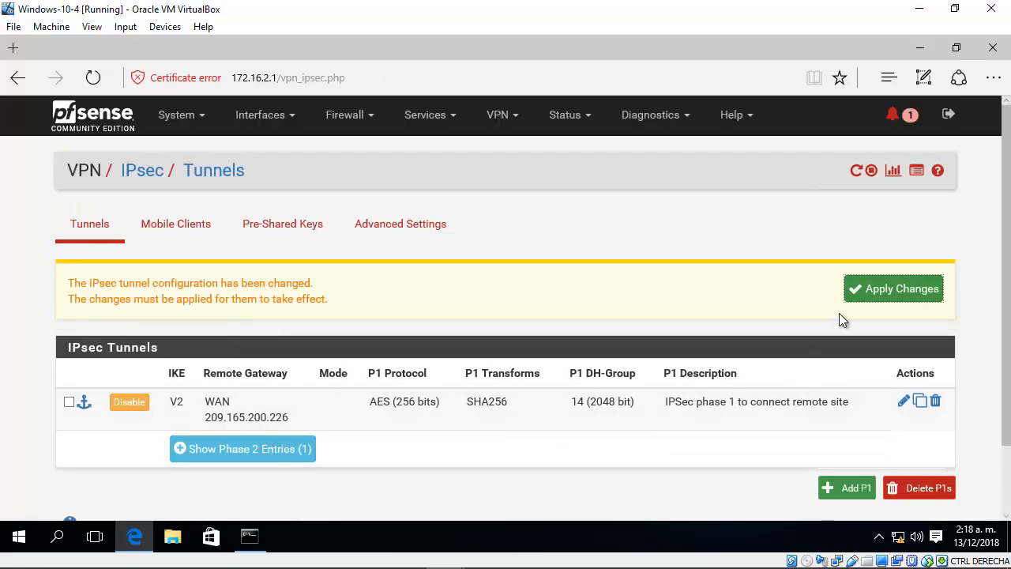
pyautogui.click(890, 293)
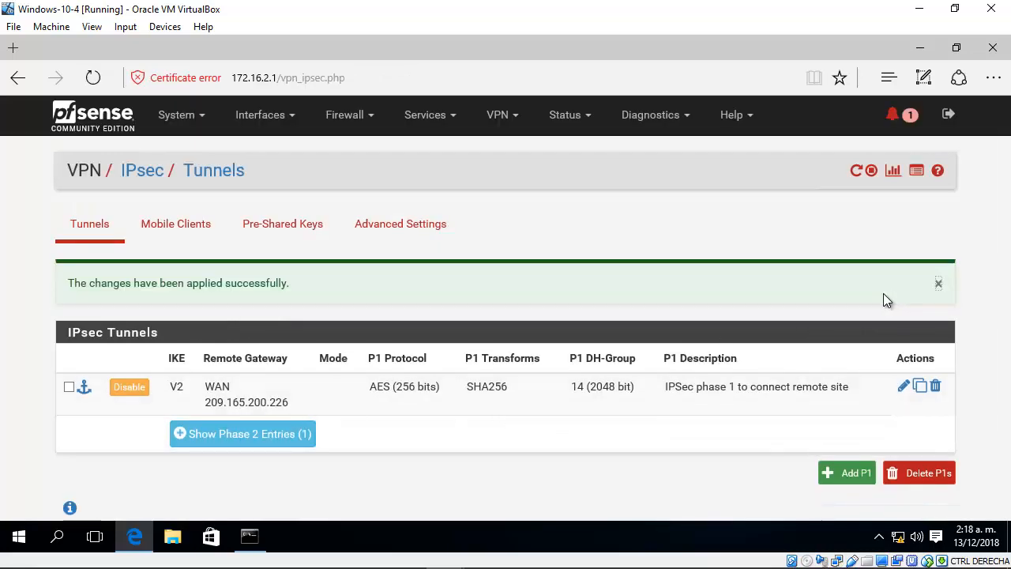
# Step: Expand the tunnel's phase 2 entries and review the phase 1 and phase 2 settings
pyautogui.click(306, 434)
pyautogui.scroll(-1, 326, 402)
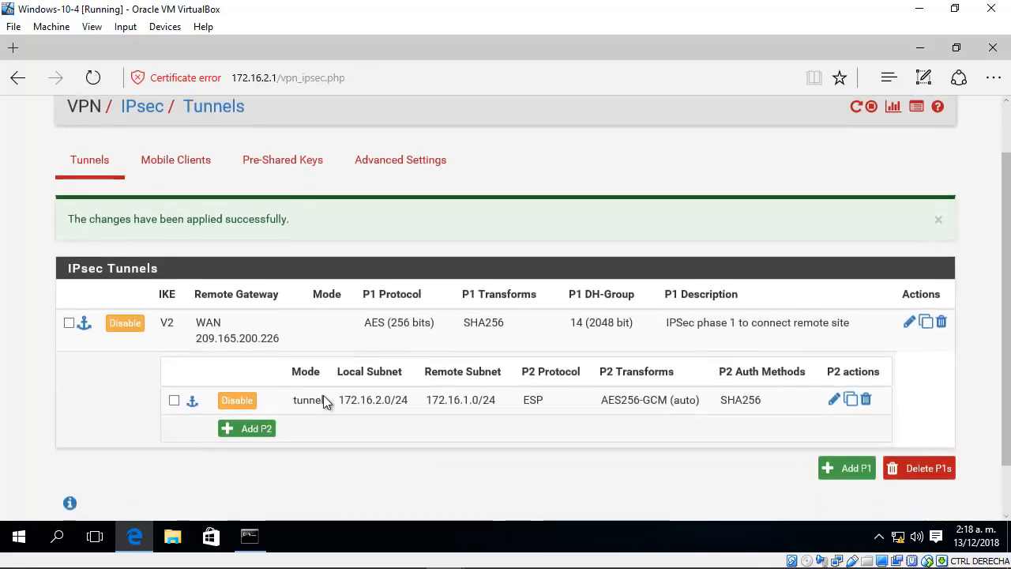
pyautogui.moveTo(190, 327); pyautogui.dragTo(547, 399)
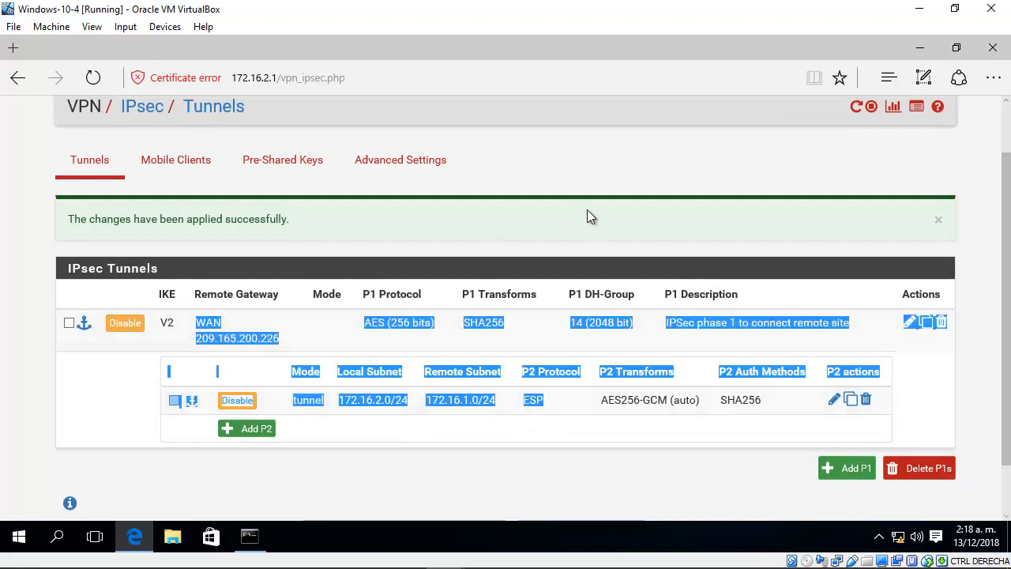
# Step: Start a new firewall rule at the beginning of the IPsec interface's rule list
pyautogui.click(582, 177)
pyautogui.scroll(1, 581, 177)
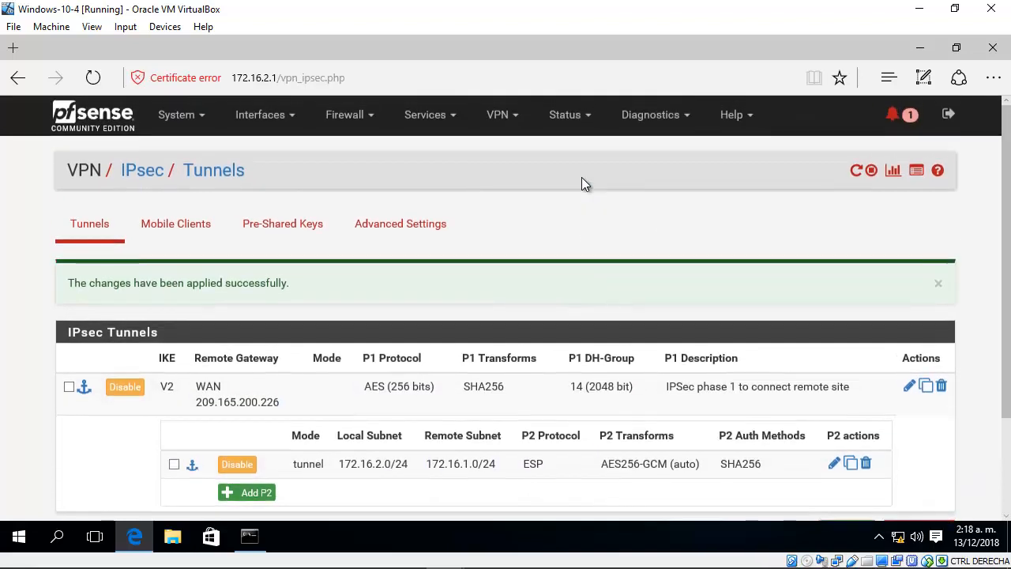
pyautogui.click(356, 127)
pyautogui.click(355, 198)
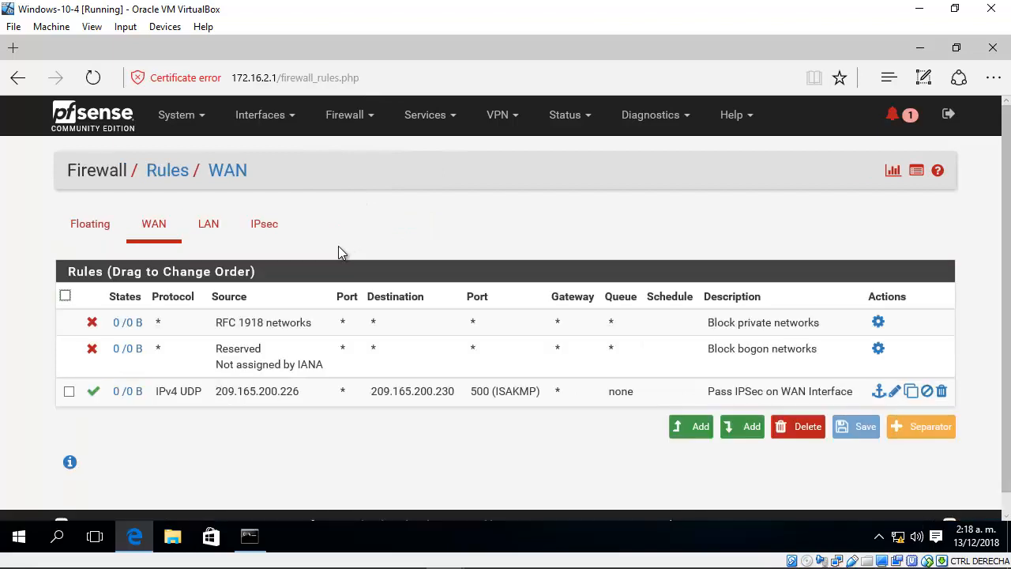
pyautogui.click(264, 229)
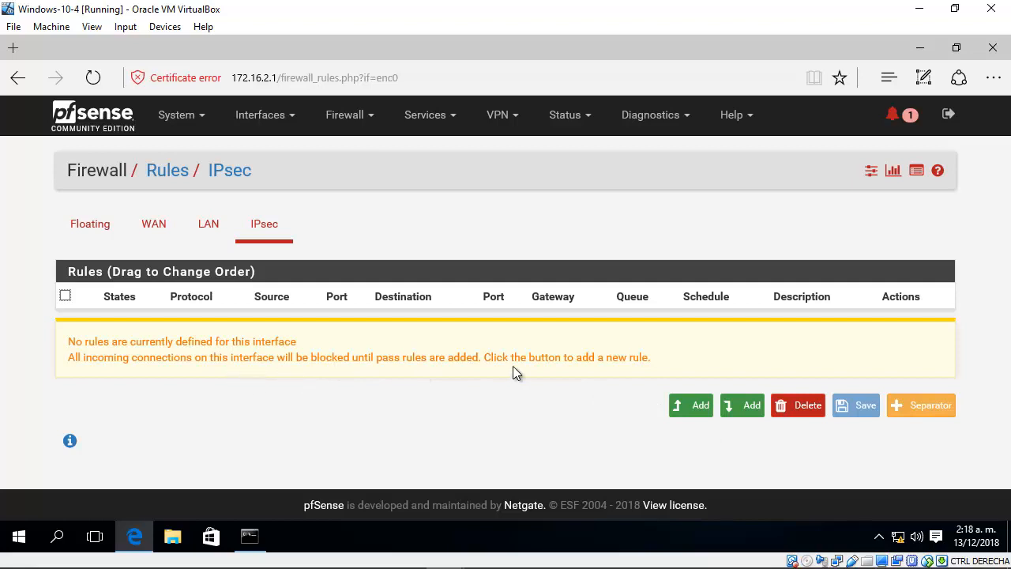
pyautogui.click(686, 406)
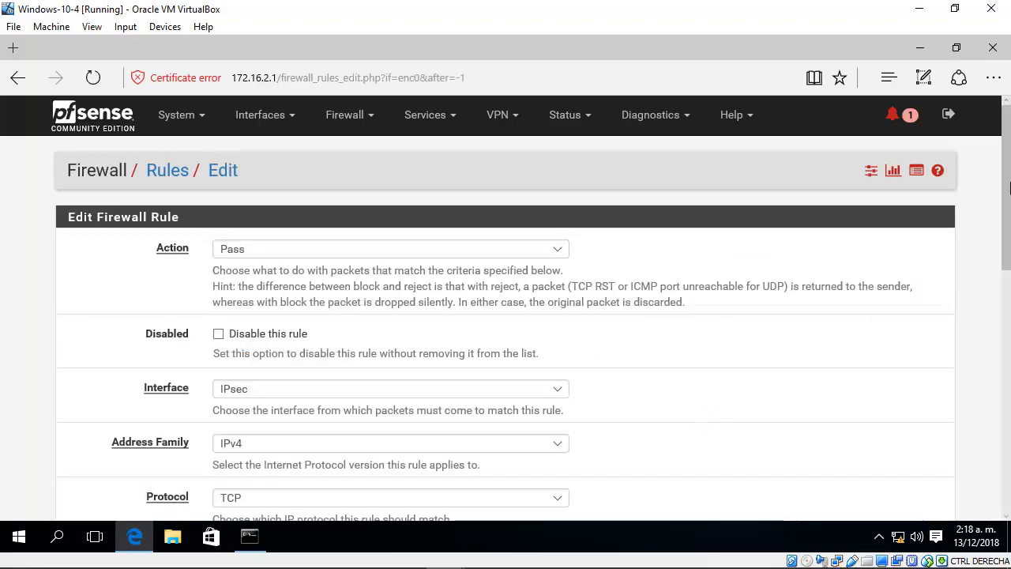
# Step: Set the new IPsec rule's action to Pass and its protocol to Any
pyautogui.moveTo(1008, 188); pyautogui.dragTo(1010, 226)
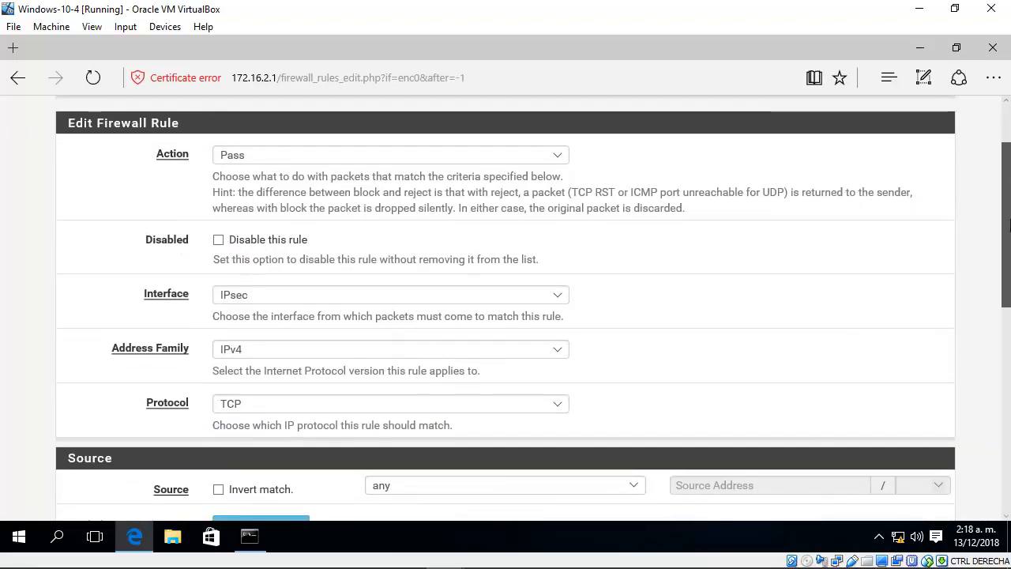
pyautogui.click(556, 158)
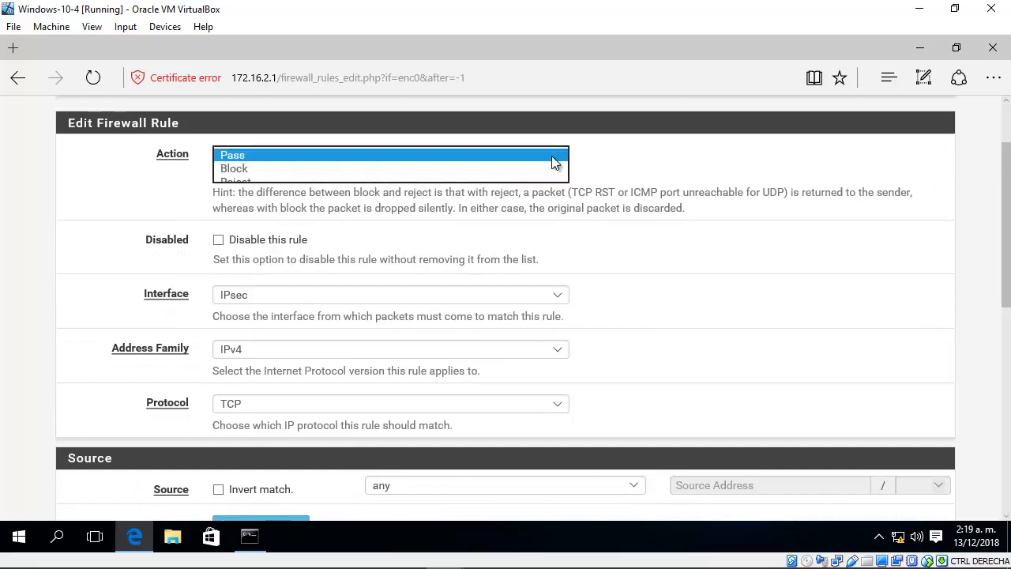
pyautogui.click(456, 156)
pyautogui.click(643, 261)
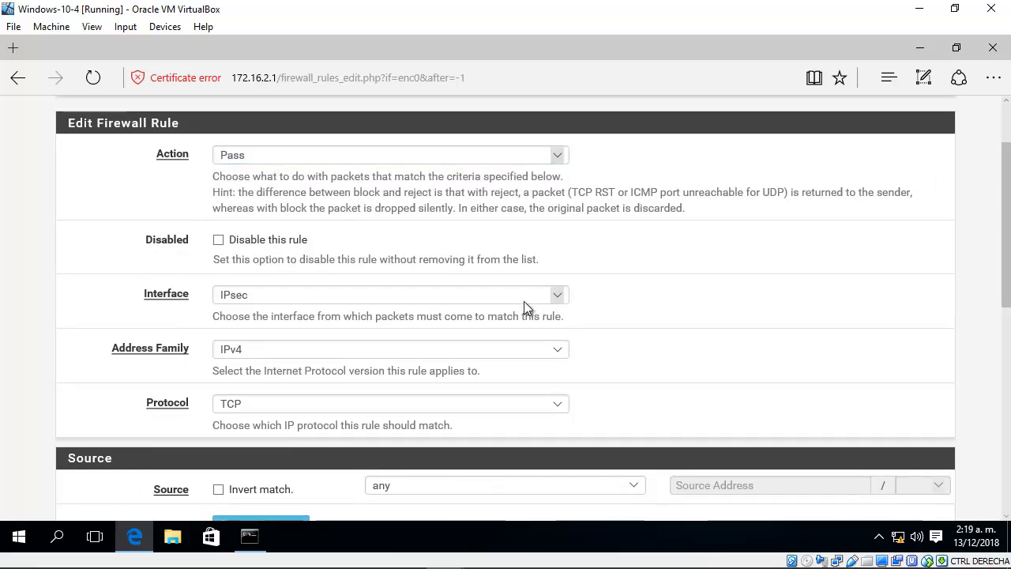
pyautogui.scroll(-2, 1009, 278)
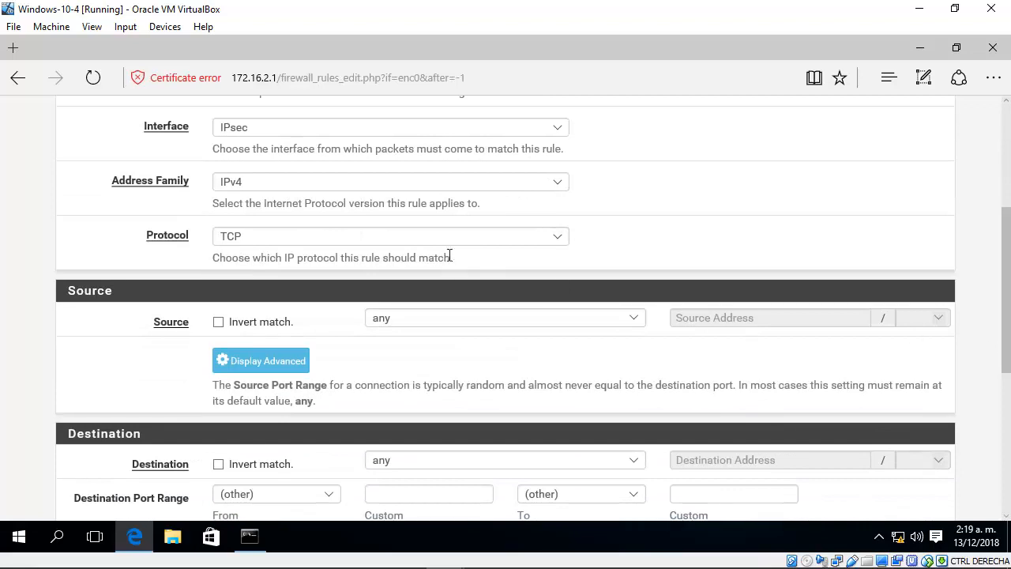
pyautogui.click(329, 239)
pyautogui.click(278, 223)
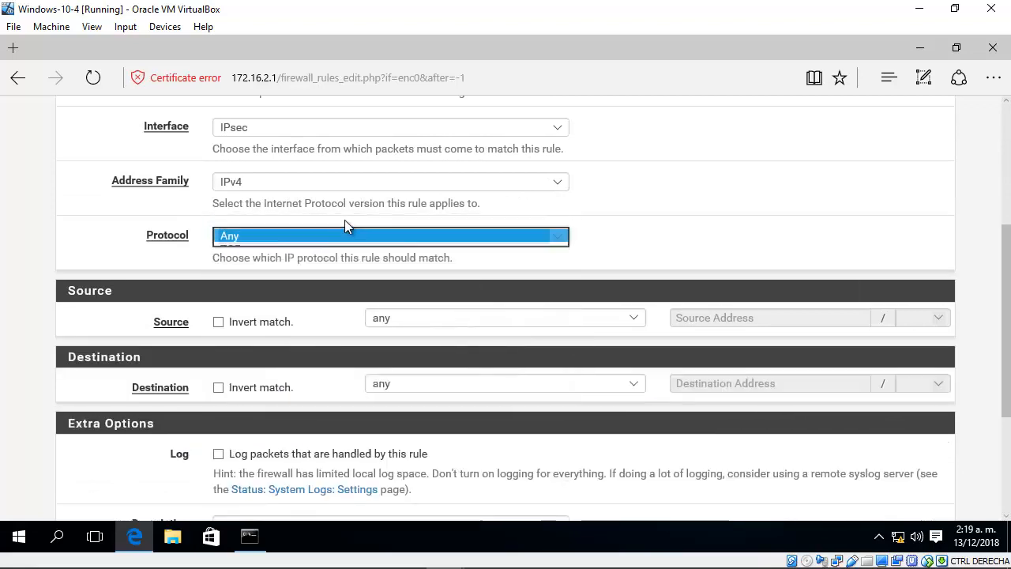
# Step: Select any as the source of the IPsec firewall rule
pyautogui.scroll(-1, 1009, 319)
pyautogui.scroll(-1, 1009, 319)
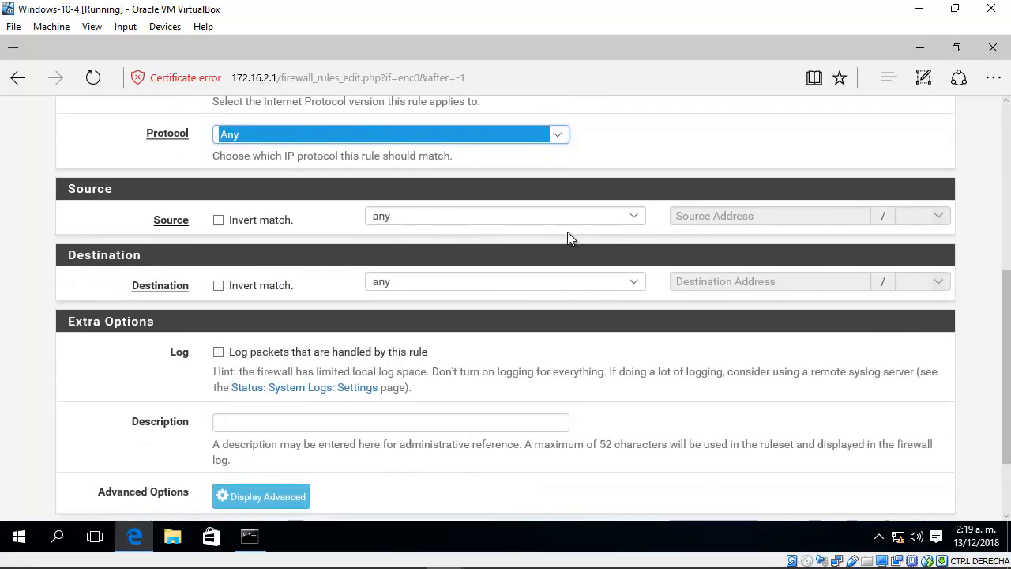
pyautogui.click(409, 219)
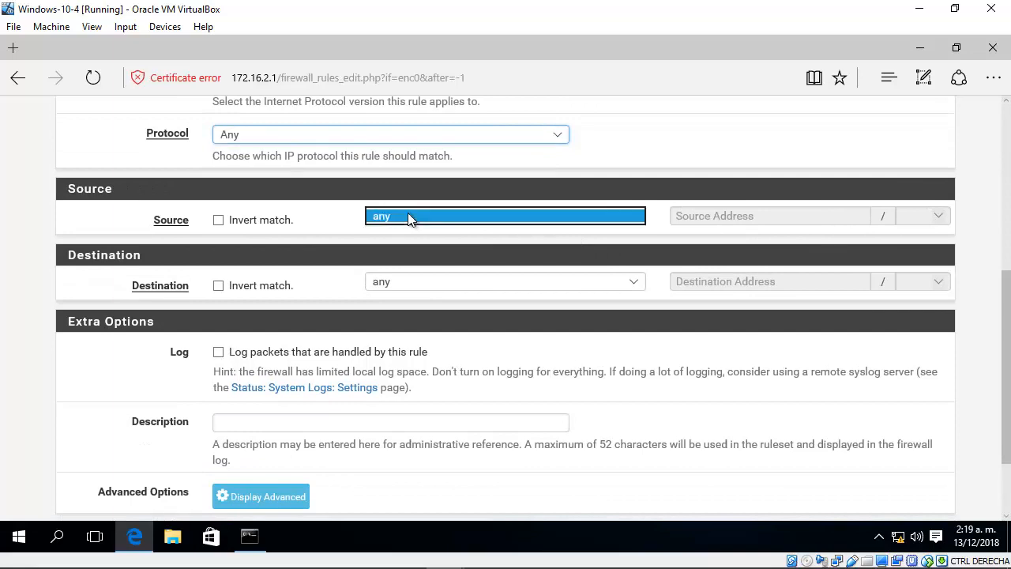
pyautogui.click(408, 217)
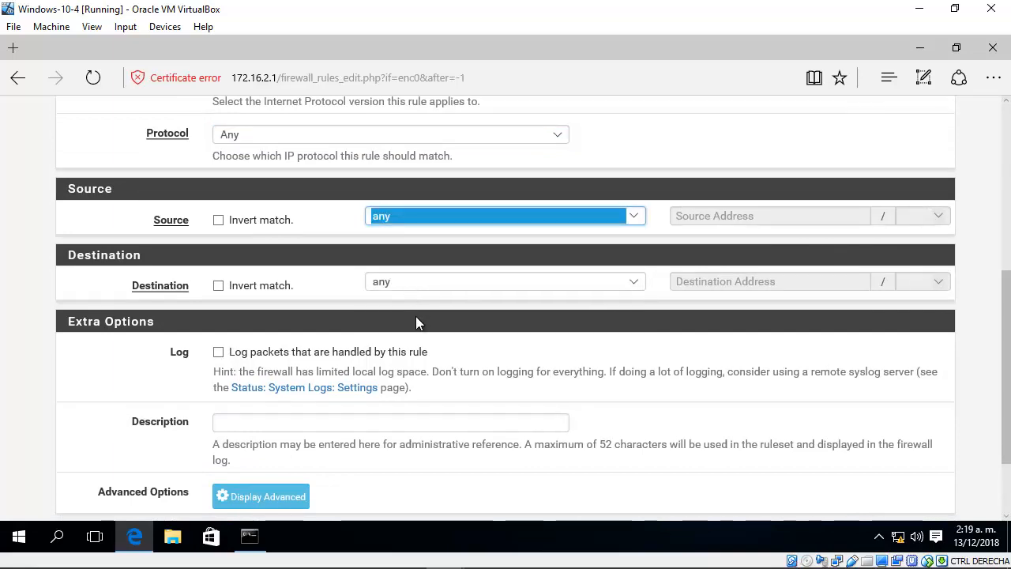
# Step: Describe the firewall rule as "Pass any traffic on IPSec Interface"
pyautogui.click(352, 427)
pyautogui.click(352, 425)
pyautogui.write('Pass any traffic from')
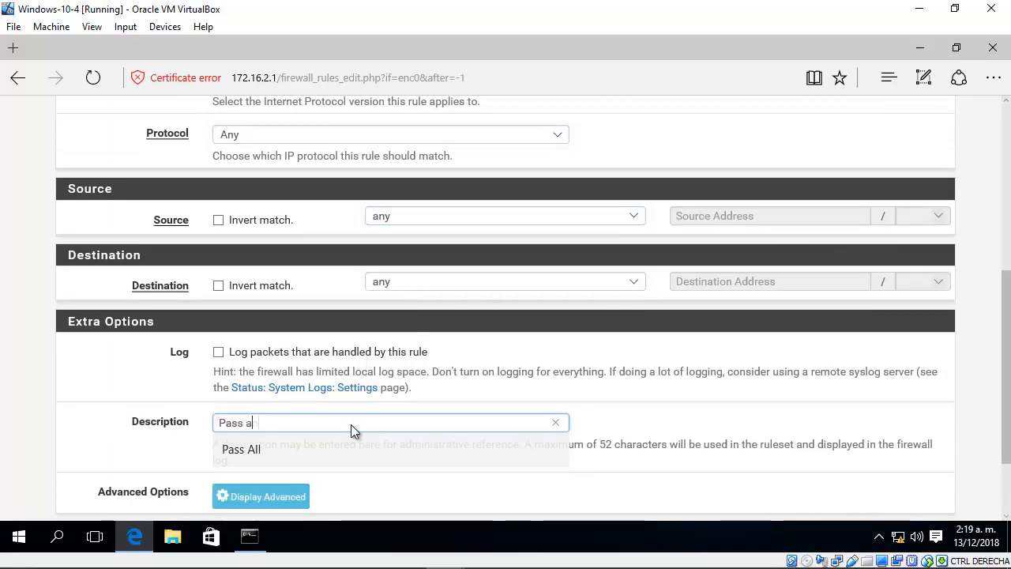
pyautogui.press('BackSpace')
pyautogui.press('BackSpace')
pyautogui.press('BackSpace')
pyautogui.press('BackSpace')
pyautogui.press('BackSpace')
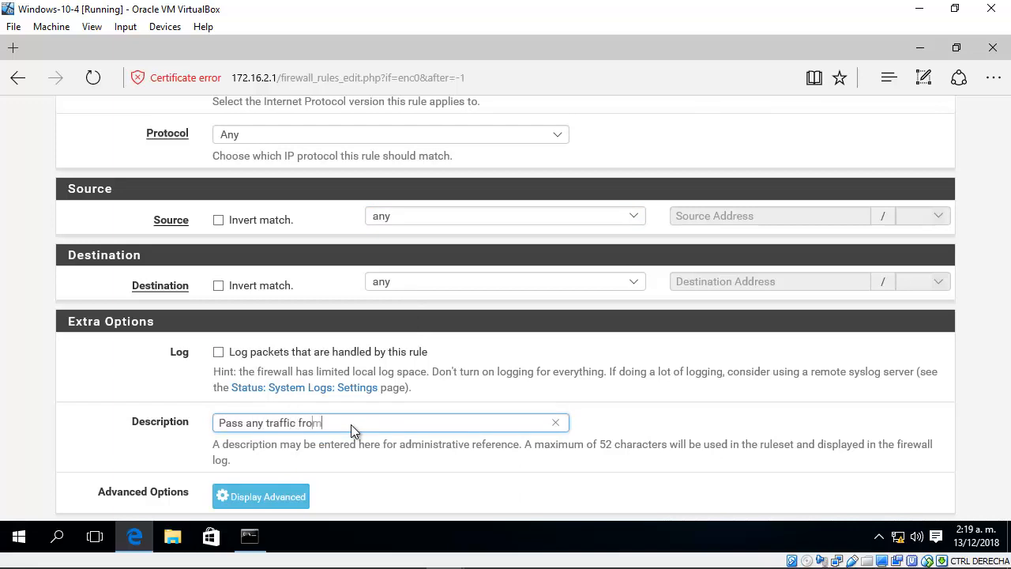
pyautogui.write('on IPSec Interface')
# Step: Save the IPsec pass rule and apply the firewall rule changes
pyautogui.scroll(-1, 290, 506)
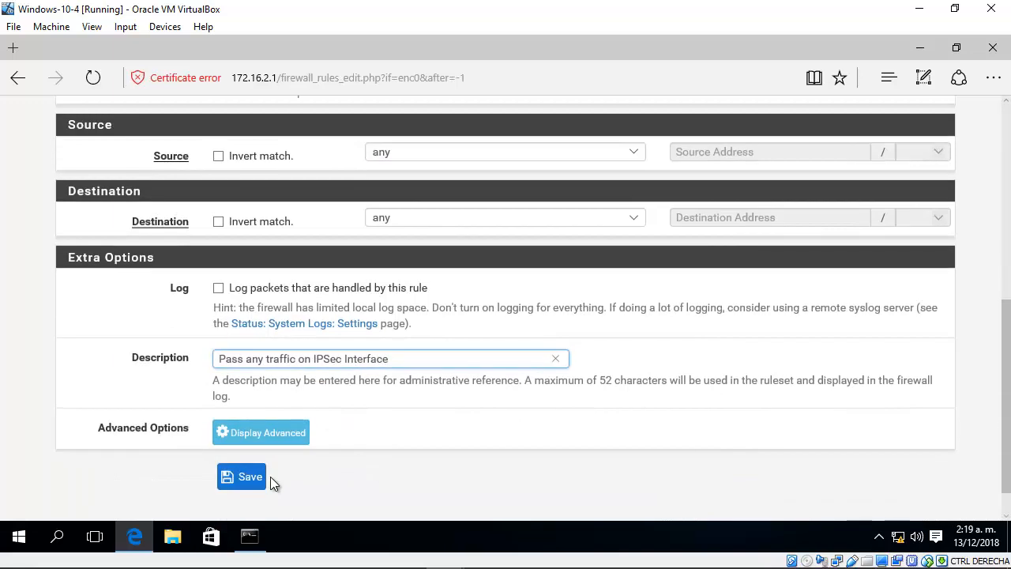
pyautogui.click(267, 478)
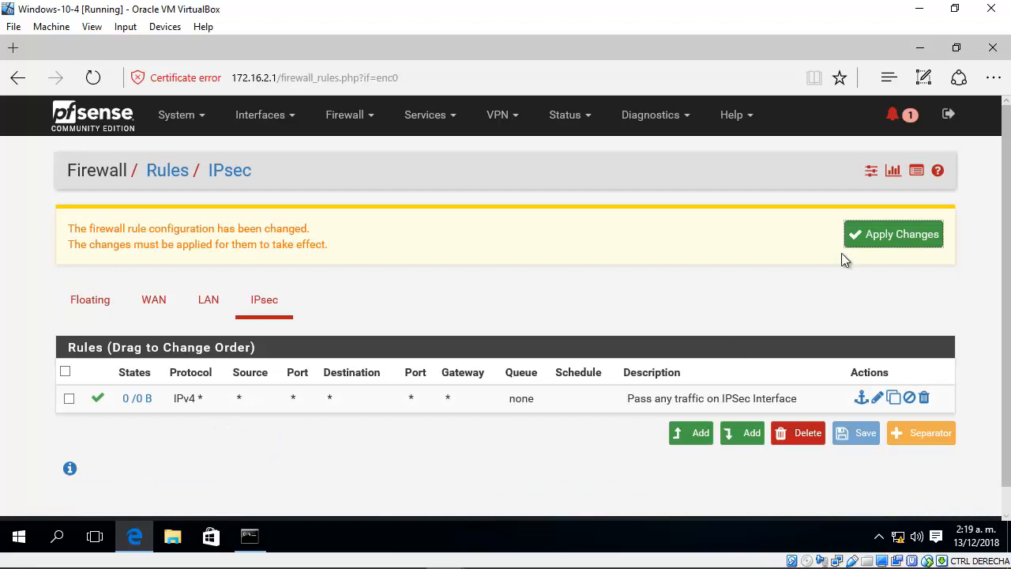
pyautogui.click(872, 235)
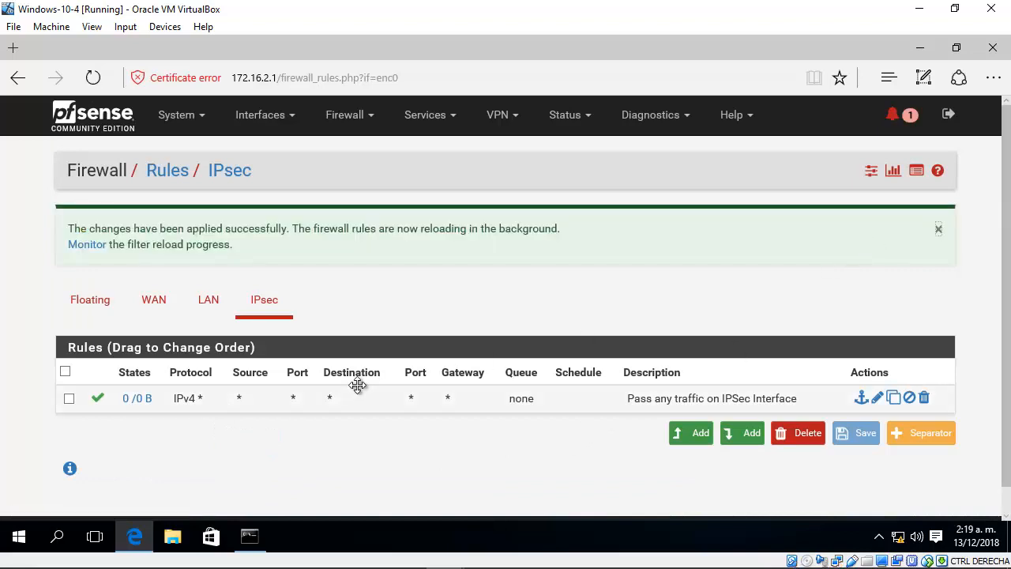
# Step: Review the firewall rules defined for the LAN, WAN and floating rule sets
pyautogui.click(205, 307)
pyautogui.click(152, 231)
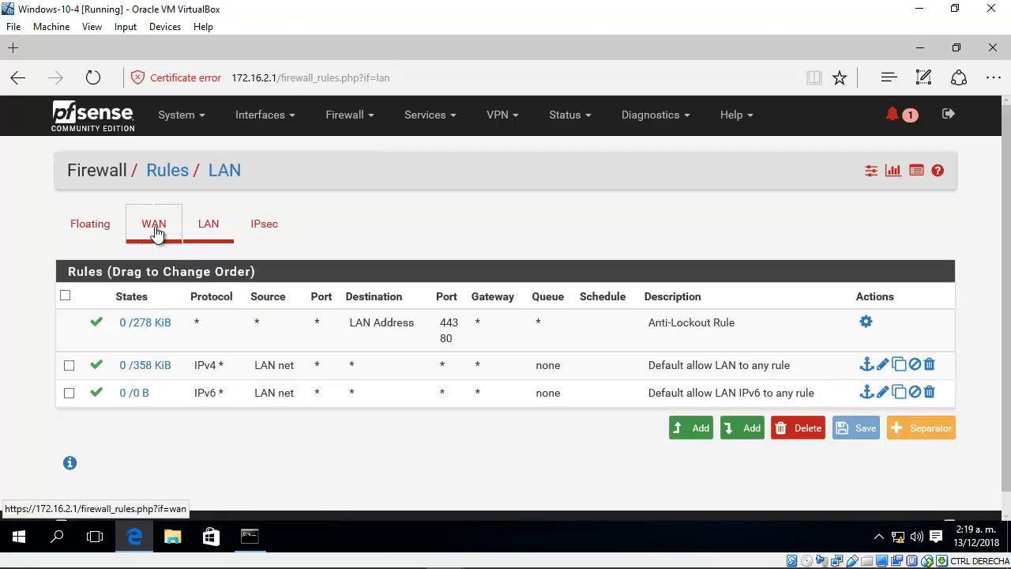
pyautogui.click(94, 226)
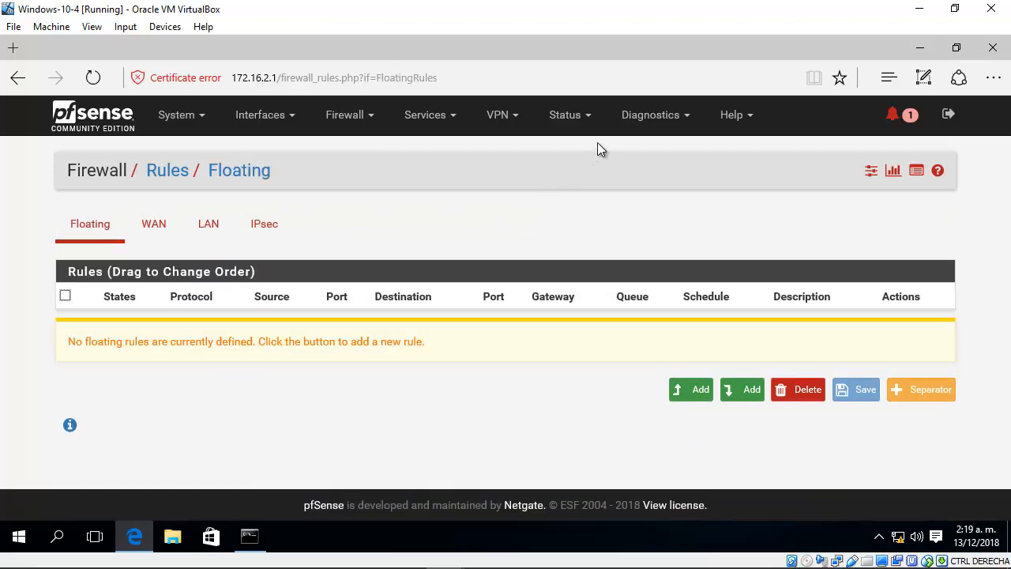
# Step: Connect the VPN from the IPsec status overview and check the tunnel's connection status
pyautogui.click(585, 121)
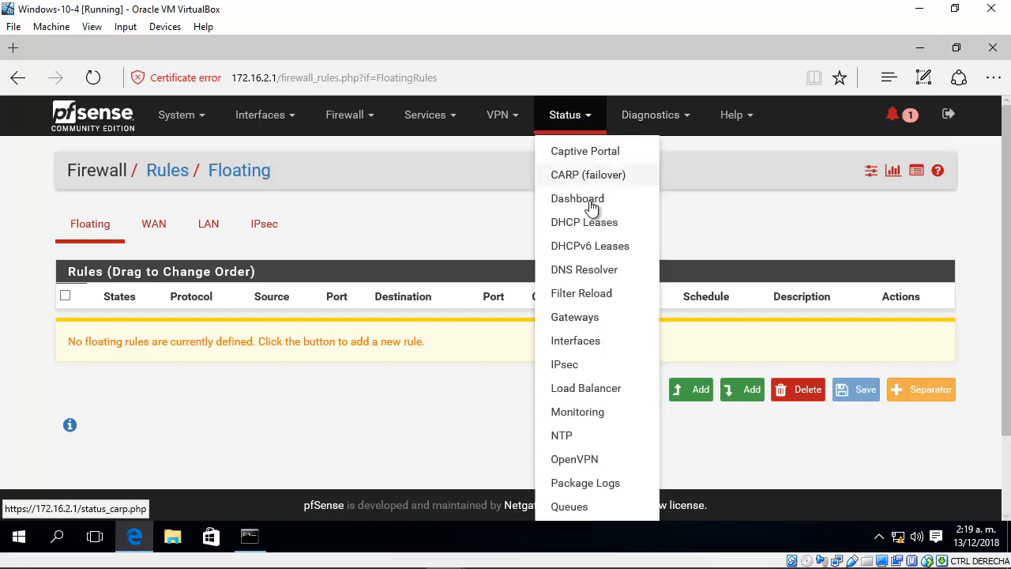
pyautogui.click(594, 365)
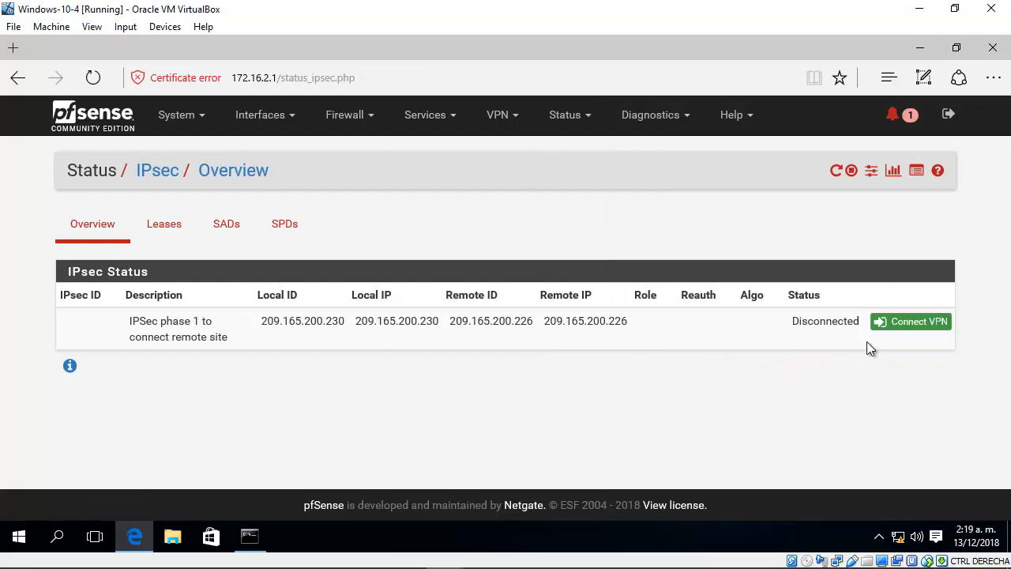
pyautogui.click(909, 324)
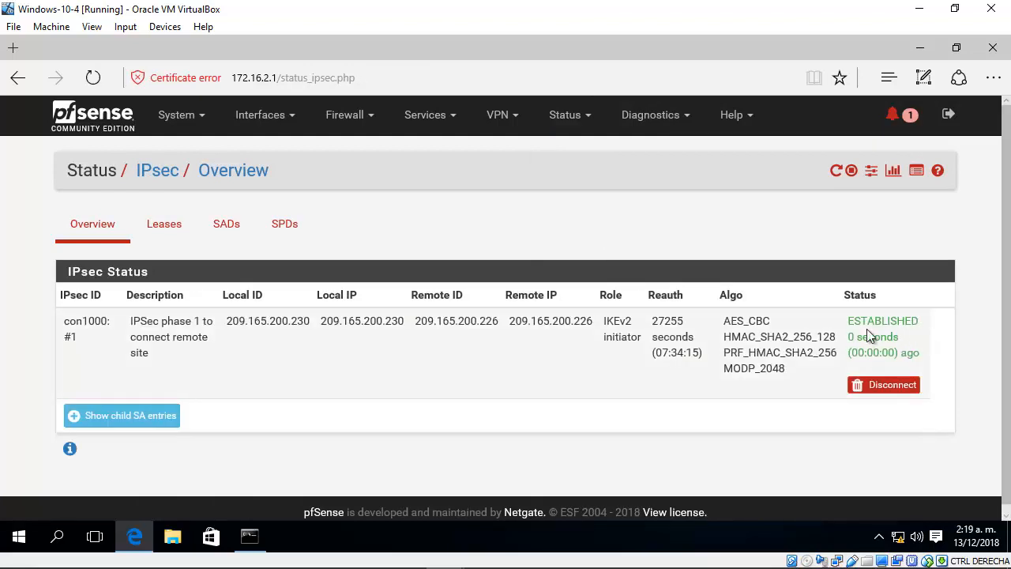
pyautogui.moveTo(849, 321); pyautogui.dragTo(929, 349)
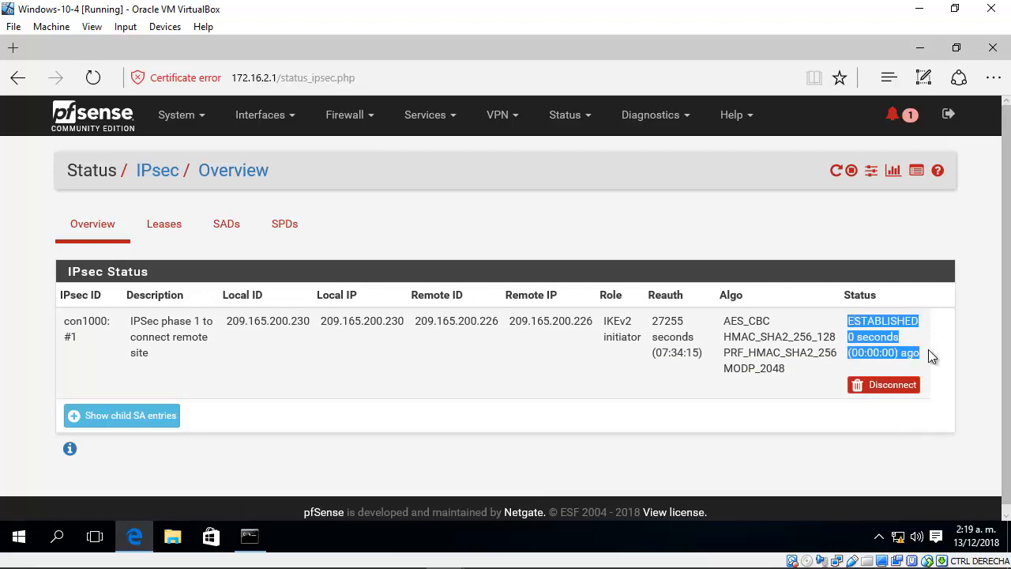
pyautogui.click(929, 349)
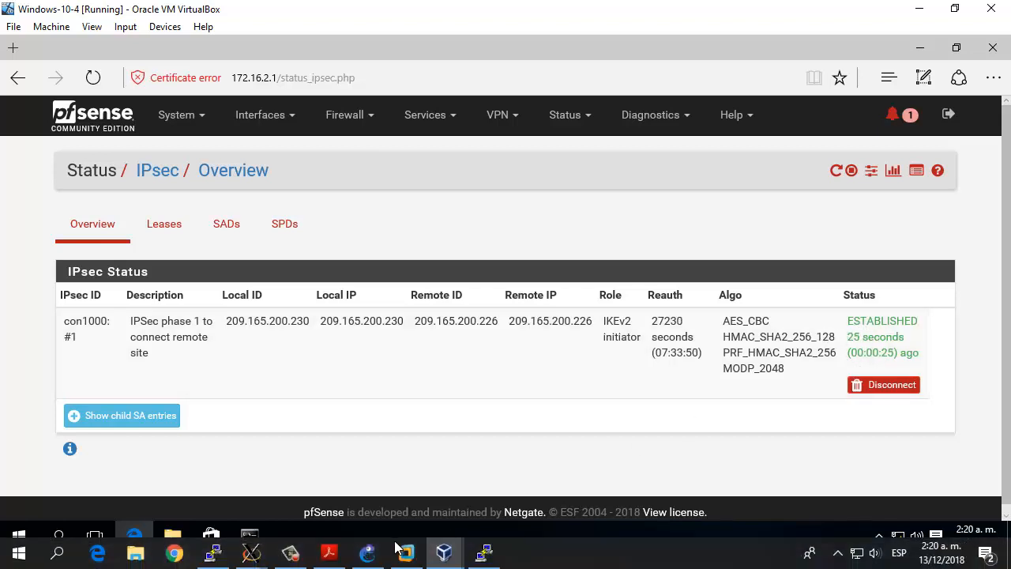
# Step: Switch to the Windows-10-3 virtual machine and check the tunnel's connection status in the first firewall's IPsec overview
pyautogui.moveTo(452, 559)
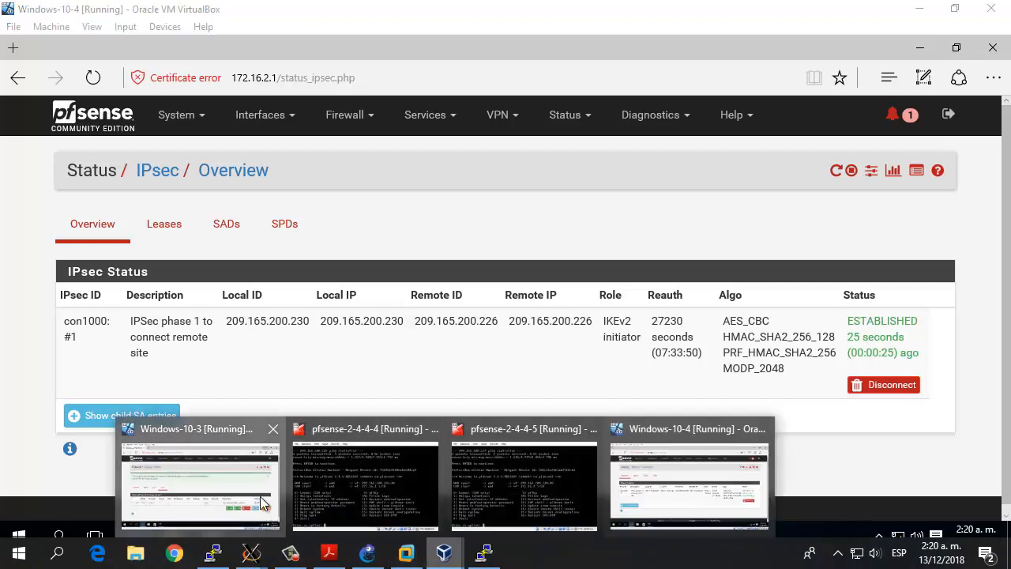
pyautogui.click(260, 498)
pyautogui.click(583, 119)
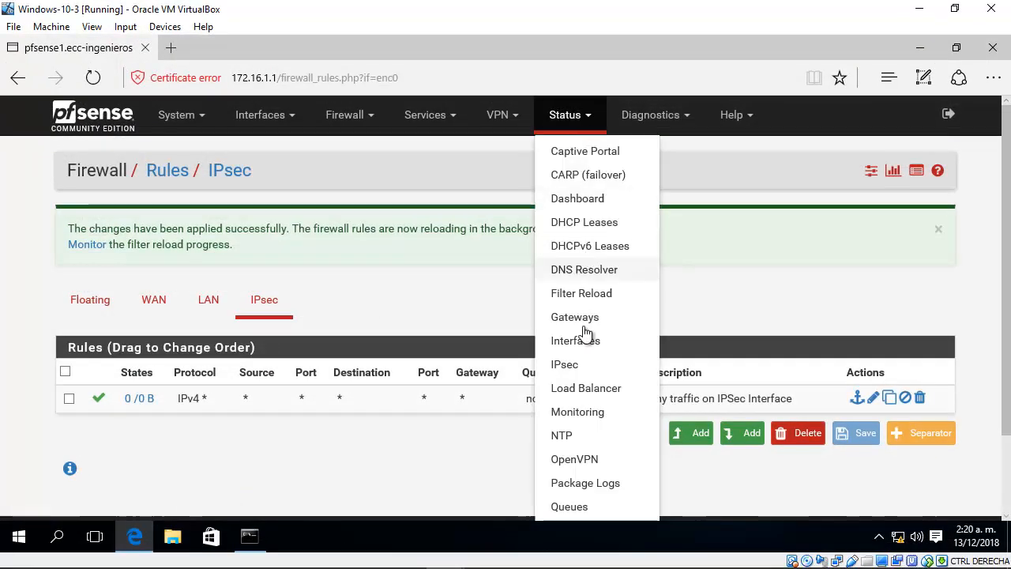
pyautogui.click(585, 362)
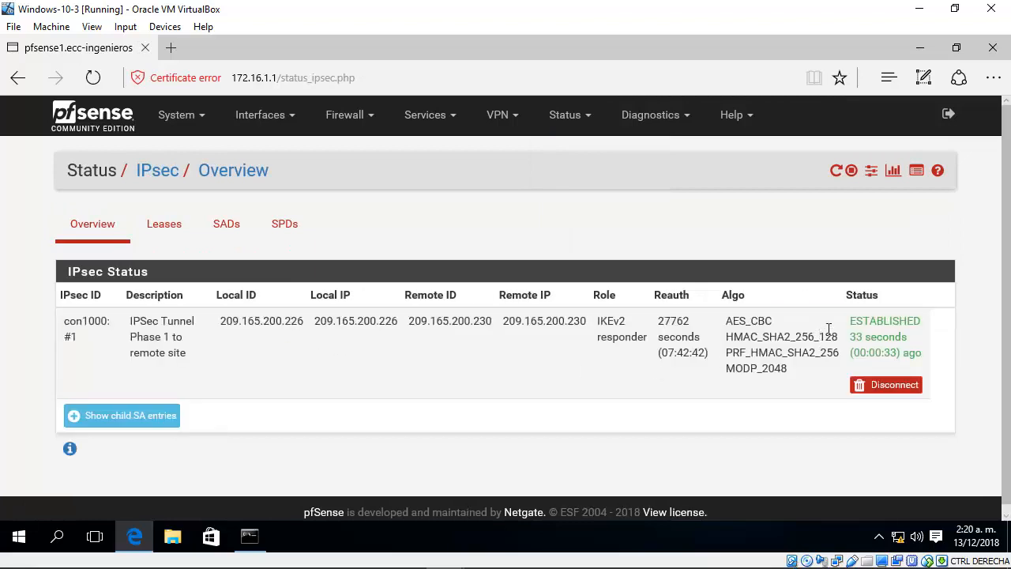
pyautogui.moveTo(851, 327); pyautogui.dragTo(918, 359)
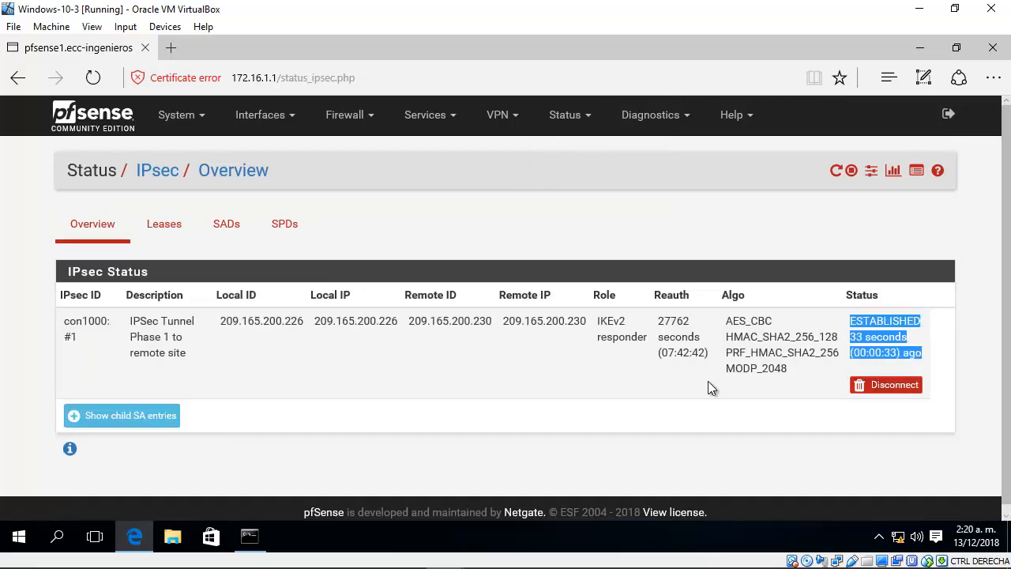
pyautogui.click(567, 382)
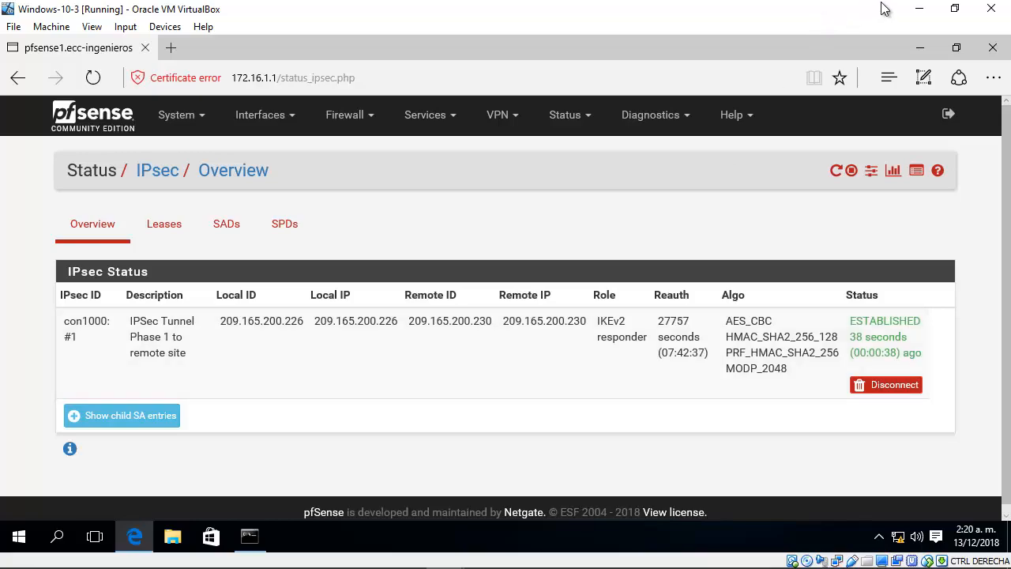
# Step: Switch to the GNS3 topology and slightly reposition the .52 and .11 address labels beside the two Windows hosts
pyautogui.click(916, 8)
pyautogui.click(917, 8)
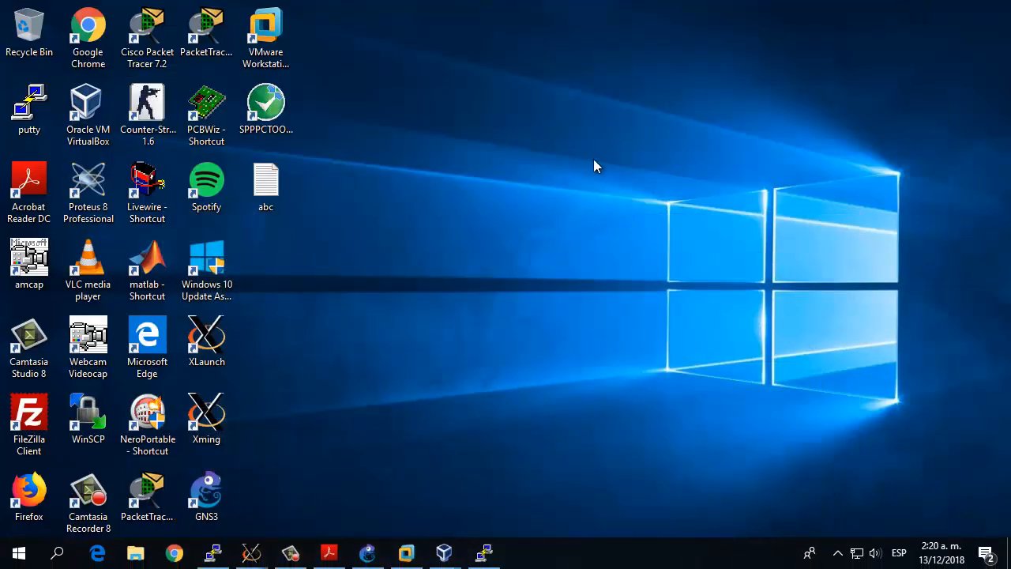
pyautogui.click(367, 553)
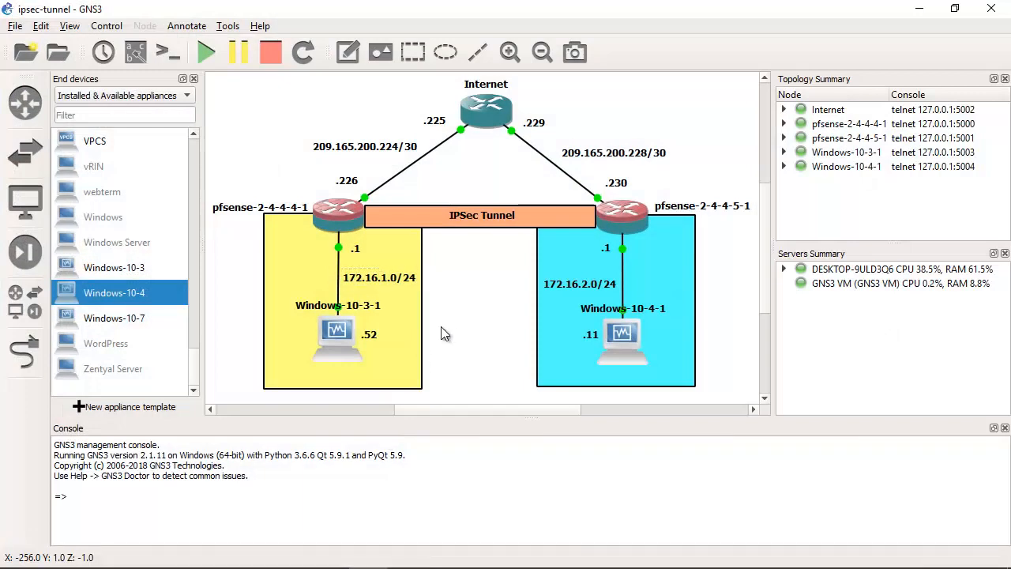
pyautogui.click(373, 335)
pyautogui.moveTo(374, 335); pyautogui.dragTo(377, 331)
pyautogui.click(594, 337)
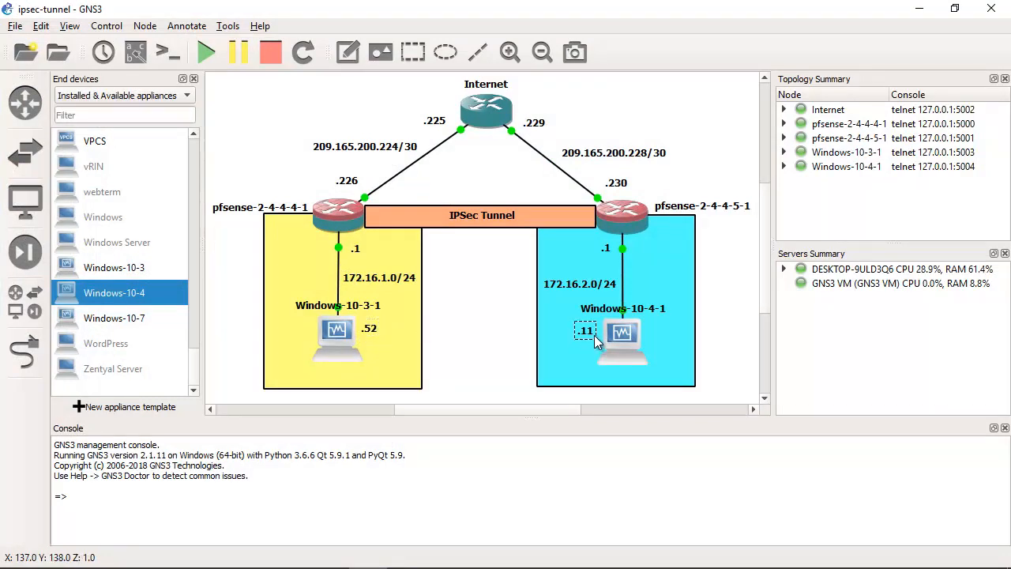
pyautogui.moveTo(594, 336); pyautogui.dragTo(598, 336)
# Step: Switch to the Windows-10-3 virtual machine and review the earlier ping to 172.16.2.11 in the command prompt
pyautogui.moveTo(374, 545)
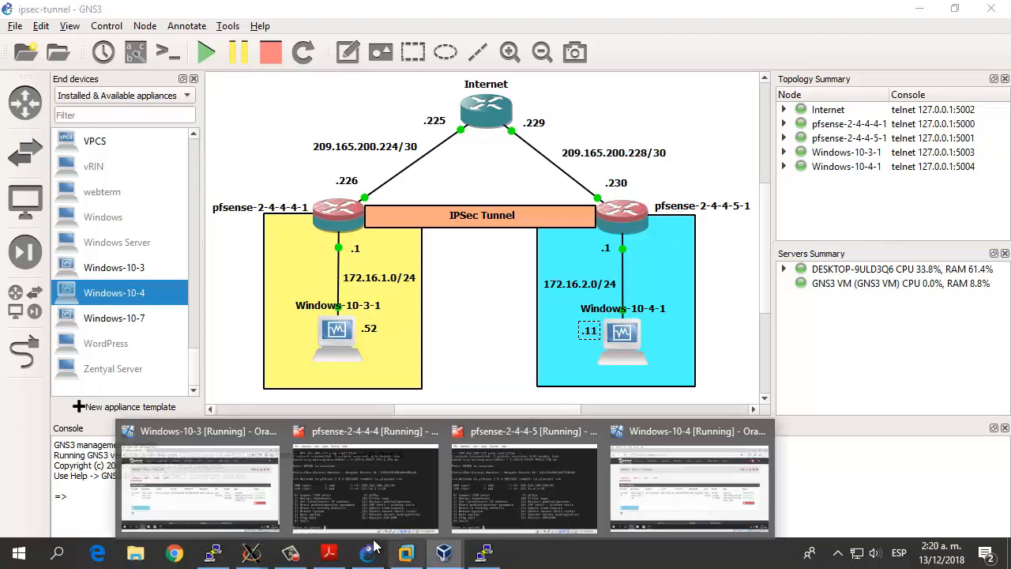
pyautogui.click(220, 496)
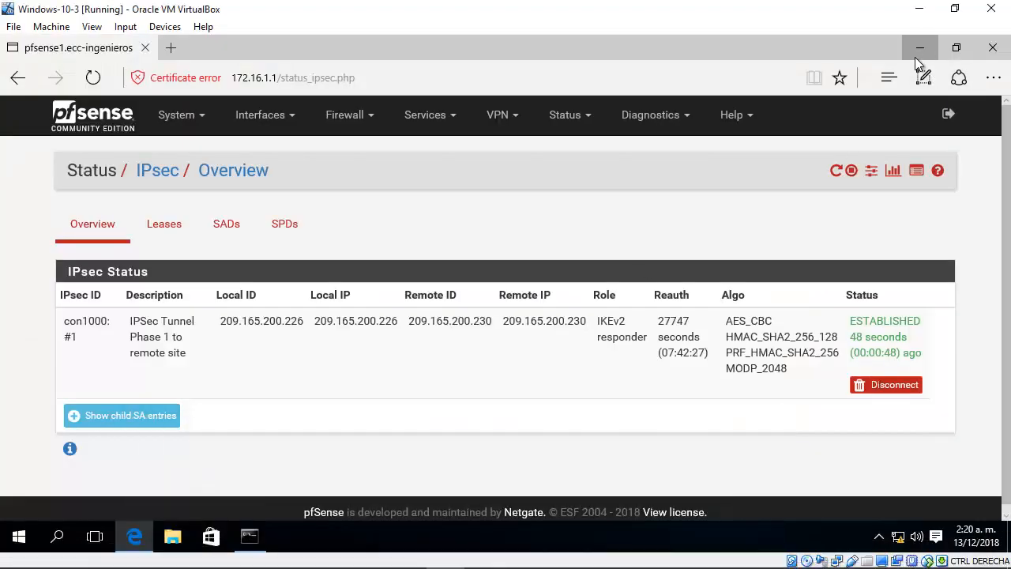
pyautogui.click(919, 49)
pyautogui.click(207, 354)
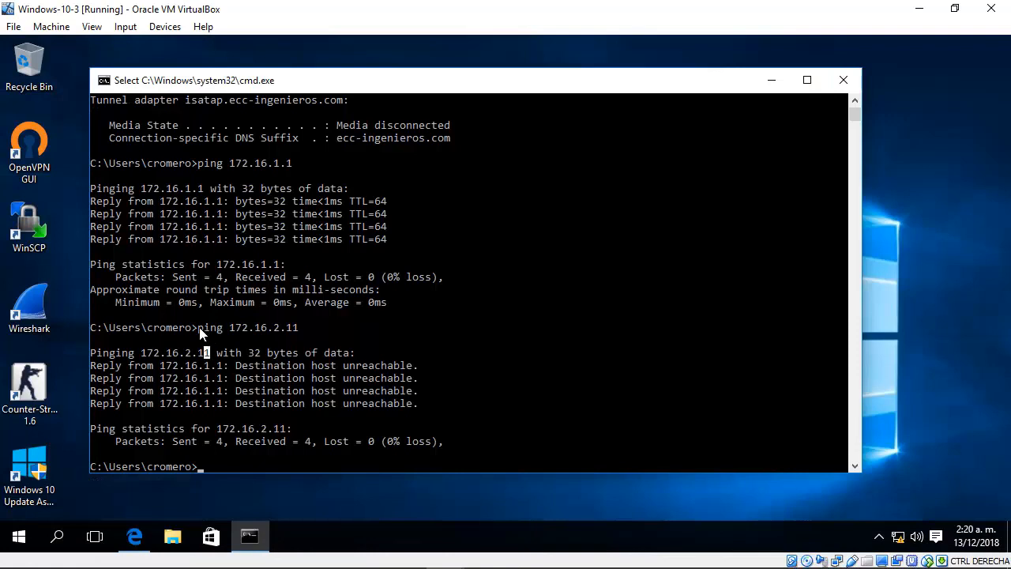
pyautogui.moveTo(199, 328); pyautogui.dragTo(409, 406)
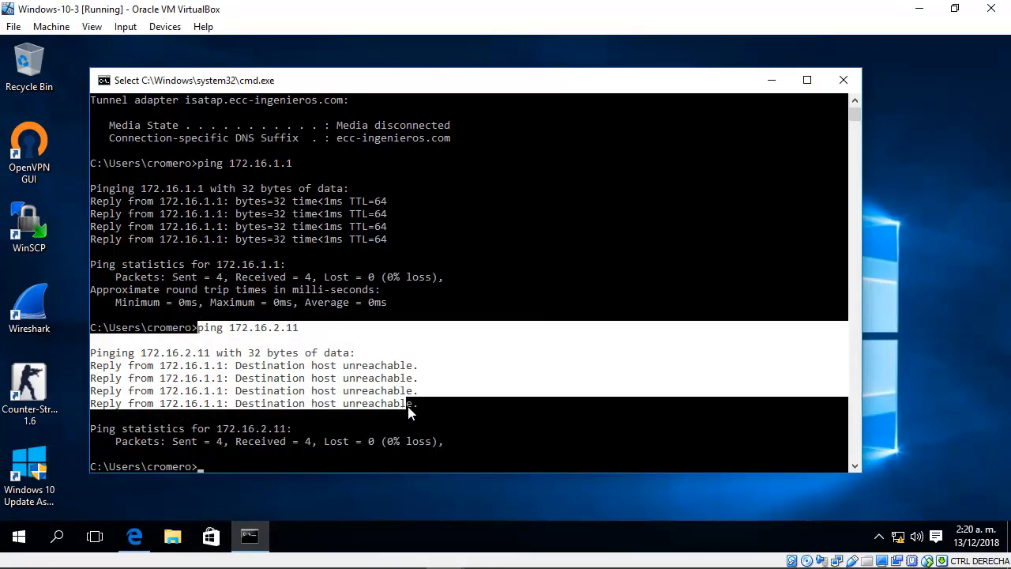
pyautogui.click(278, 368)
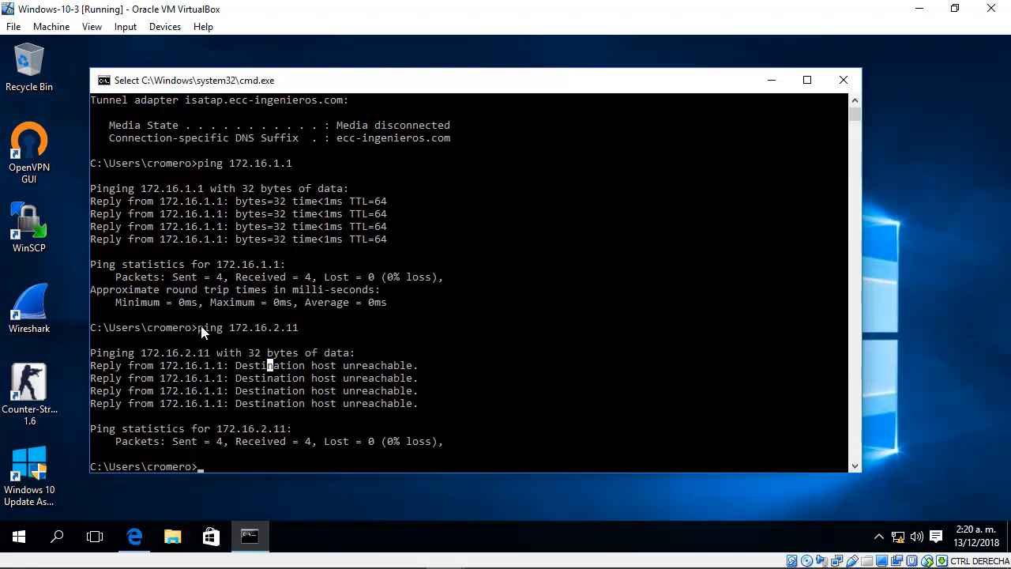
pyautogui.moveTo(200, 328); pyautogui.dragTo(457, 446)
# Step: Ping 172.16.2.11 again from the Windows-10-3 command prompt
pyautogui.click(359, 454)
pyautogui.press('Up')
pyautogui.press('Return')
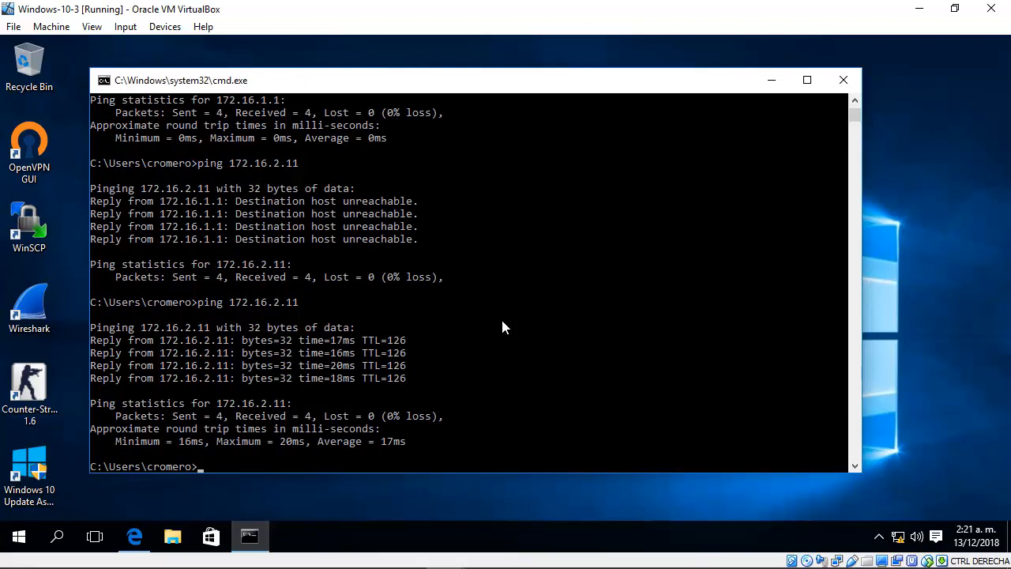
# Step: Trace the route to 172.16.2.11 with tracert
pyautogui.press('Up')
pyautogui.press('BackSpace')
pyautogui.press('BackSpace')
pyautogui.press('BackSpace')
pyautogui.press('BackSpace')
pyautogui.write('tracert')
pyautogui.press('Return')
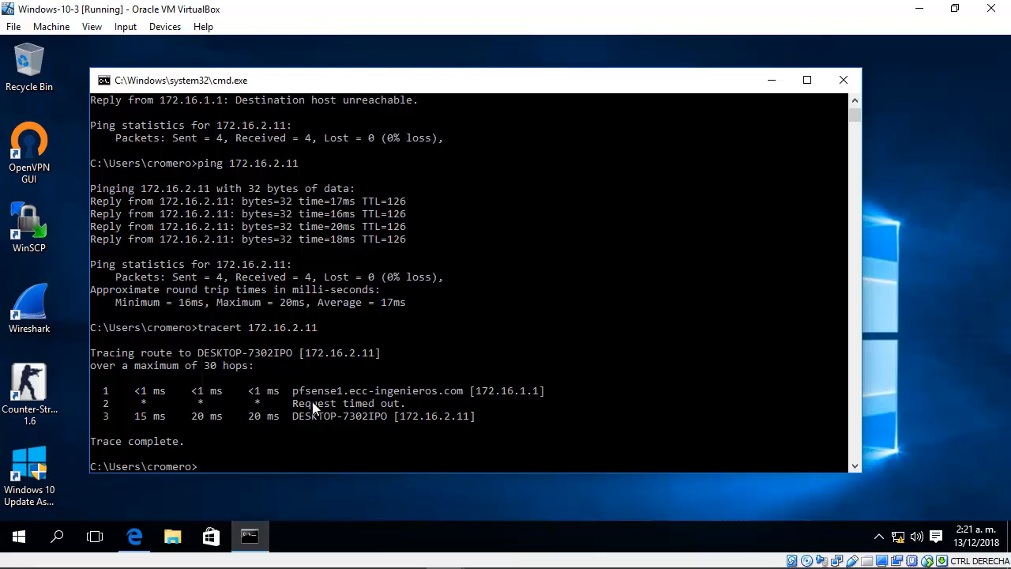
# Step: Highlight the trace's first hop and match it to the pfsense-2-4-4-4-1 firewall in the GNS3 topology
pyautogui.moveTo(98, 386); pyautogui.dragTo(563, 393)
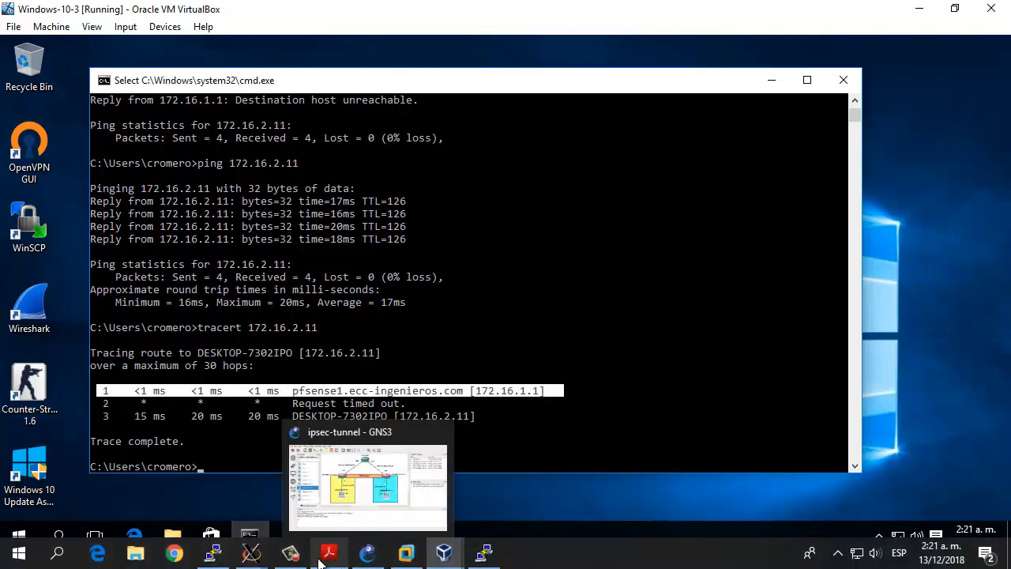
pyautogui.moveTo(251, 557)
pyautogui.click(291, 553)
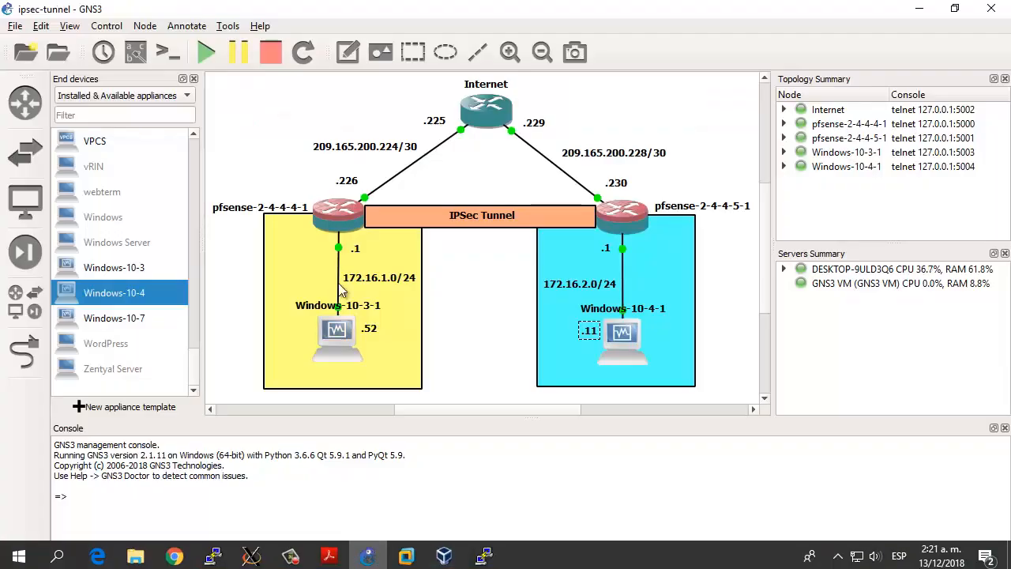
pyautogui.moveTo(291, 171); pyautogui.dragTo(384, 257)
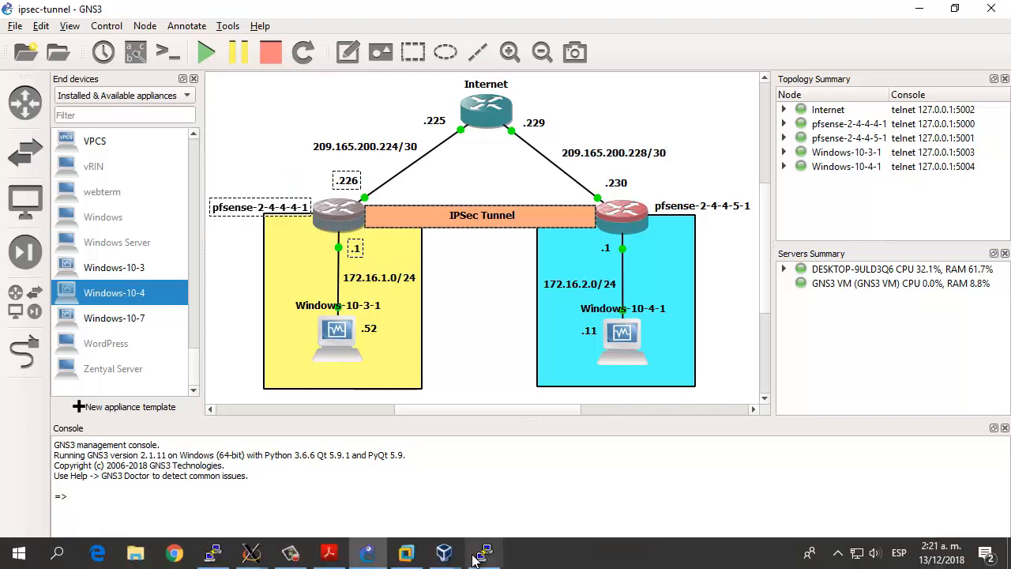
# Step: Return to Windows-10-3, highlight the trace's second hop and match it to the pfsense-2-4-4-5-1 firewall in the GNS3 topology
pyautogui.moveTo(444, 553)
pyautogui.click(324, 506)
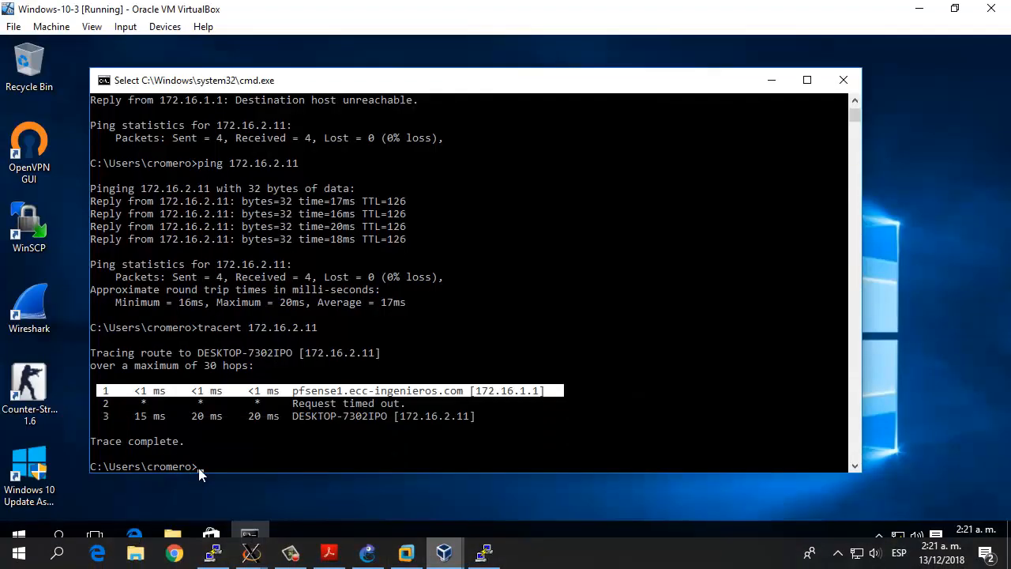
pyautogui.click(239, 393)
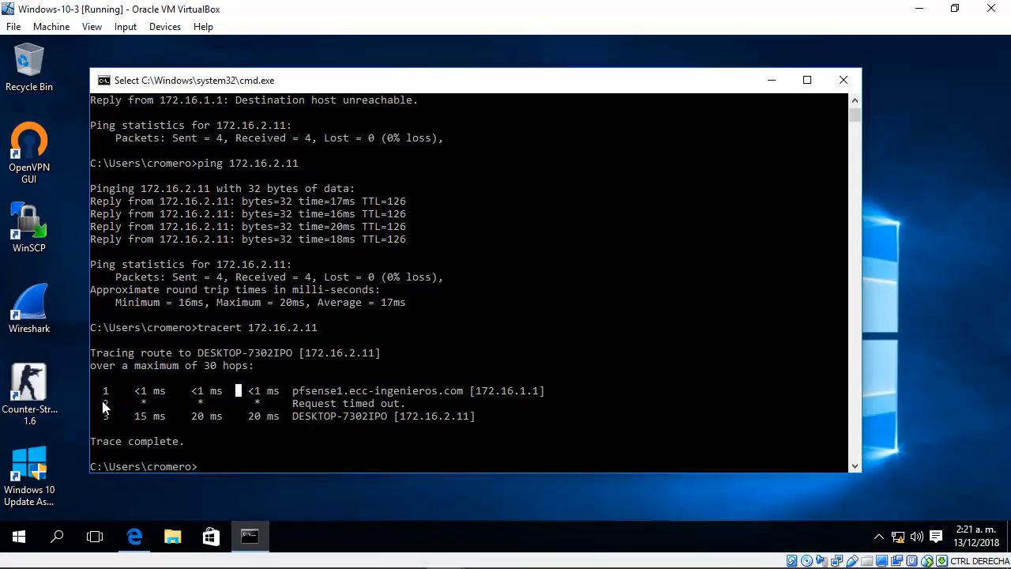
pyautogui.moveTo(102, 405); pyautogui.dragTo(414, 410)
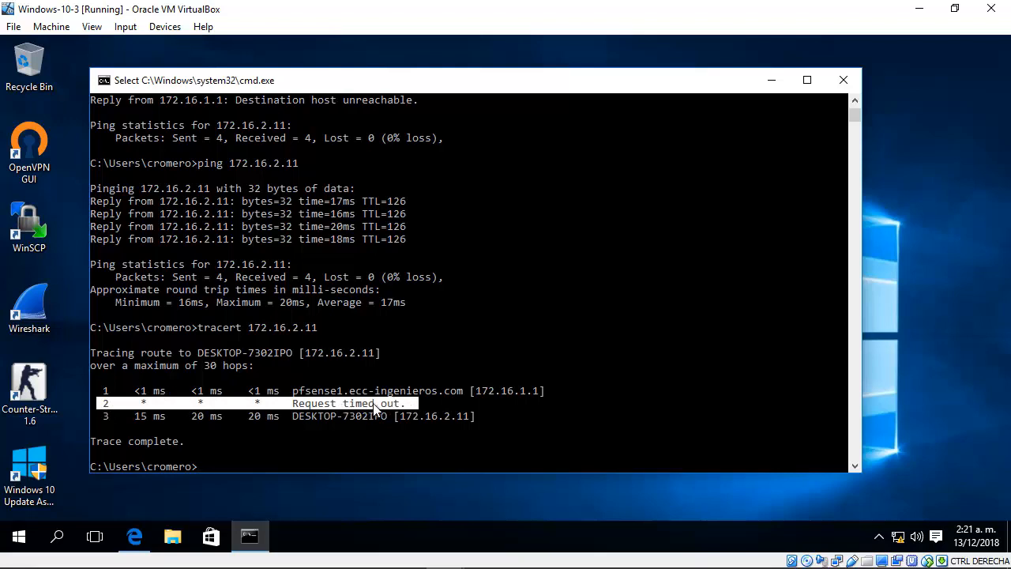
pyautogui.moveTo(323, 565)
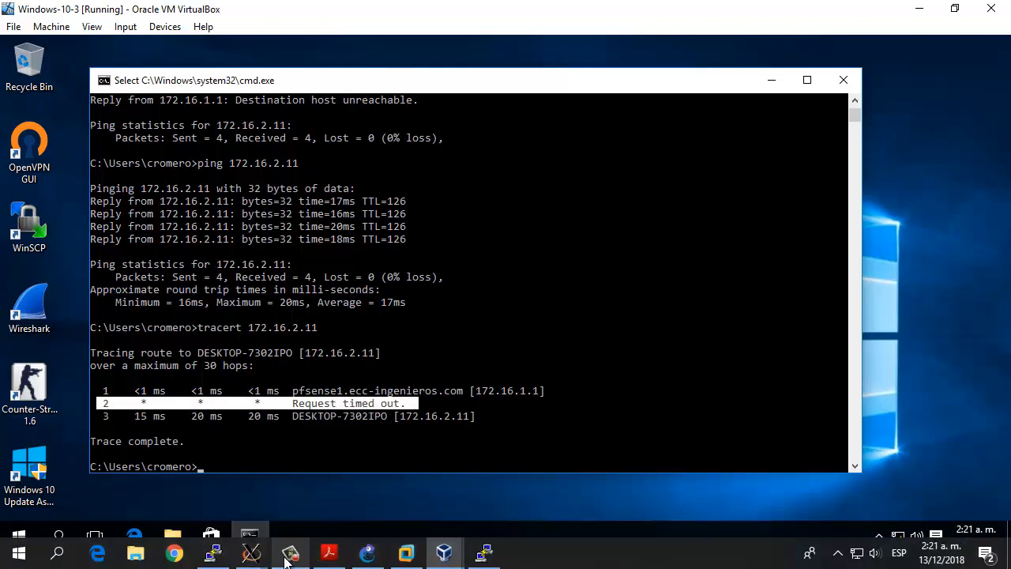
pyautogui.click(403, 556)
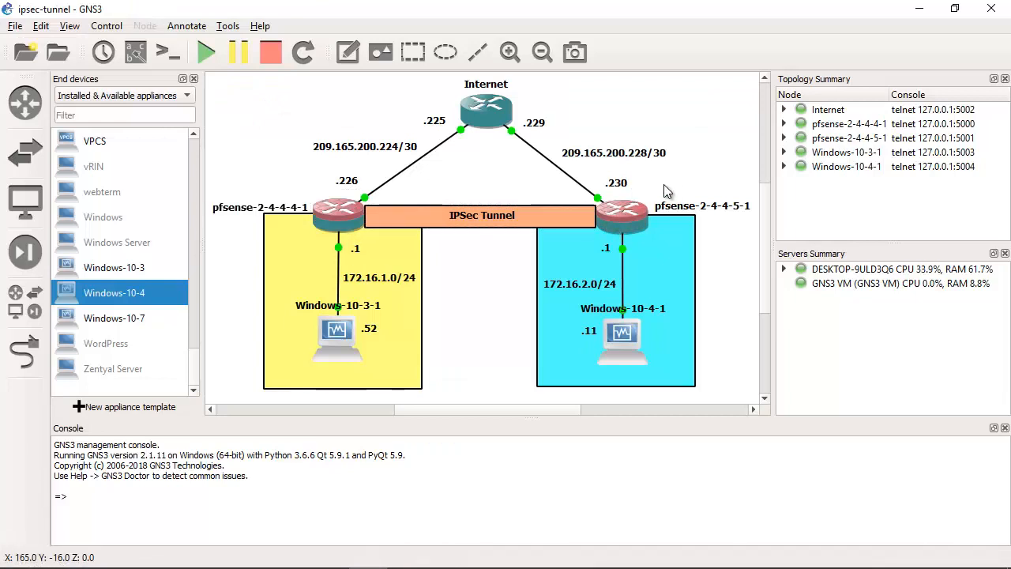
pyautogui.moveTo(669, 175); pyautogui.dragTo(583, 243)
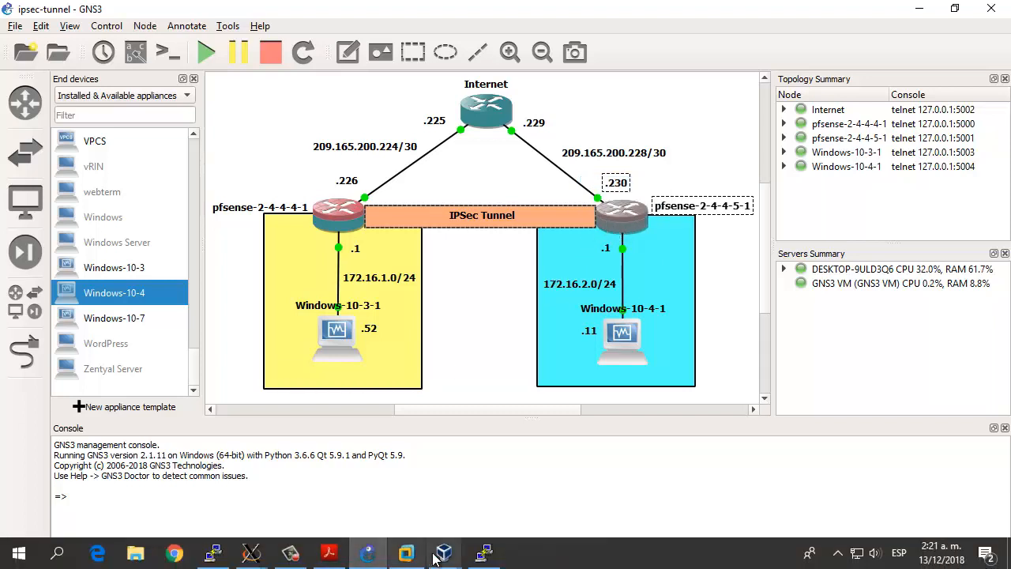
# Step: Return to Windows-10-3, highlight the trace's third hop and match it to the Windows-10-4-1 host in the GNS3 topology
pyautogui.moveTo(434, 558)
pyautogui.click(201, 482)
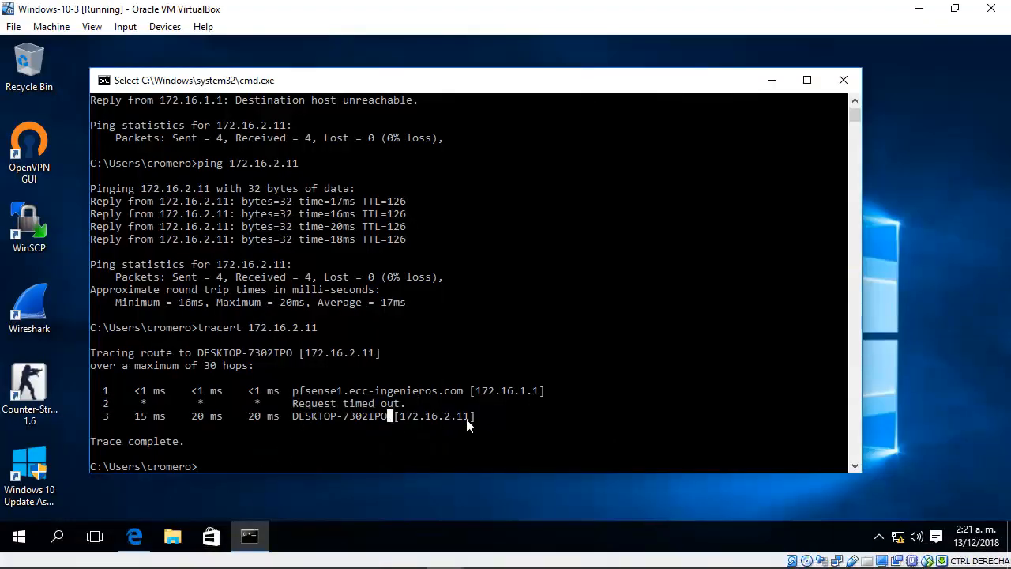
pyautogui.moveTo(479, 419); pyautogui.dragTo(95, 418)
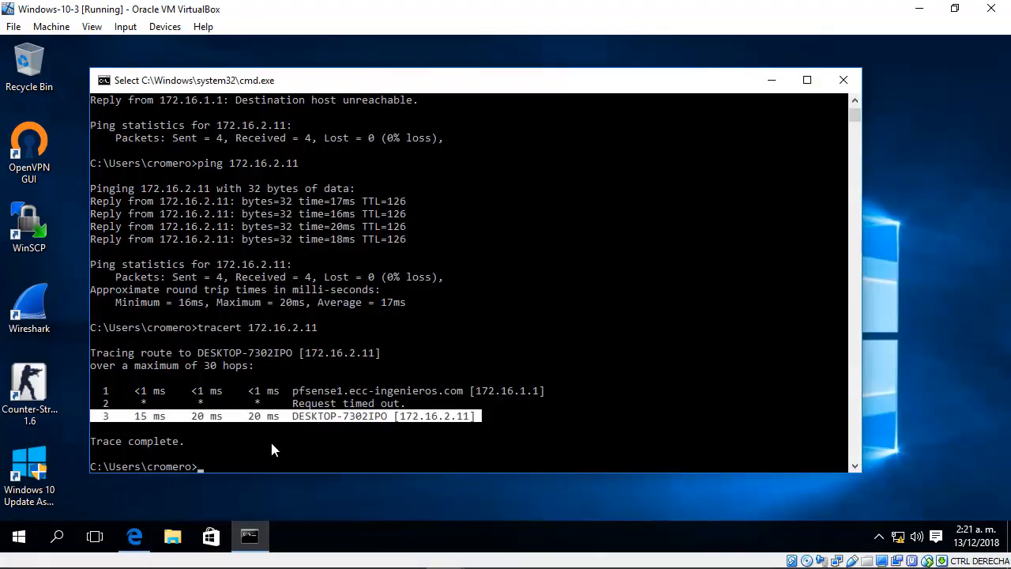
pyautogui.click(367, 552)
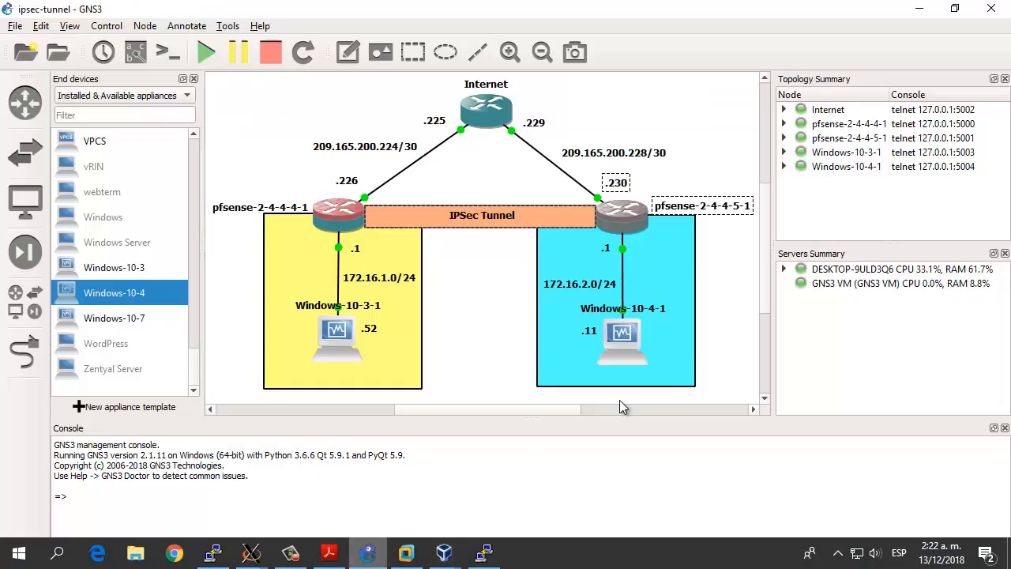
pyautogui.moveTo(724, 299); pyautogui.dragTo(497, 379)
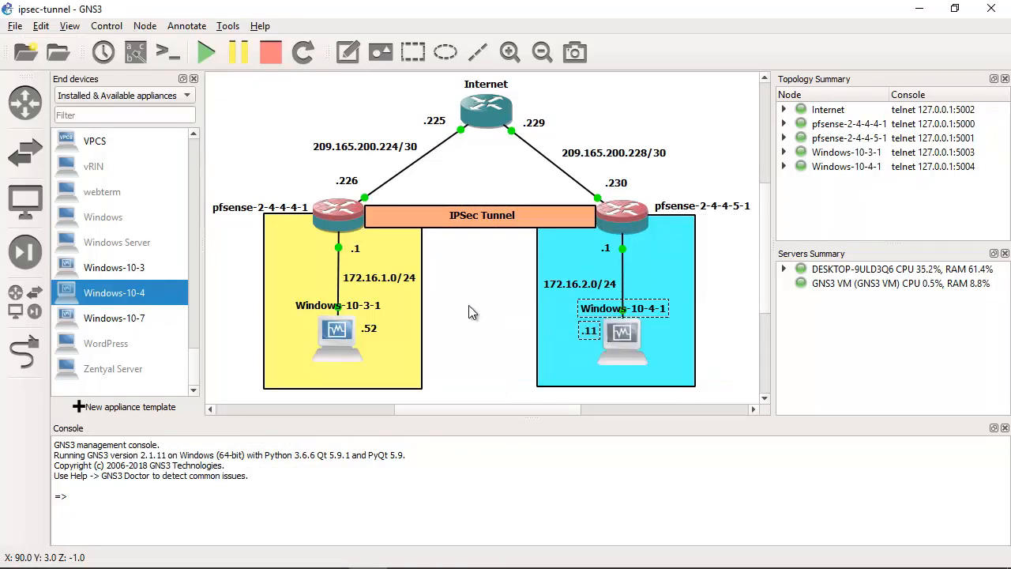
pyautogui.click(469, 313)
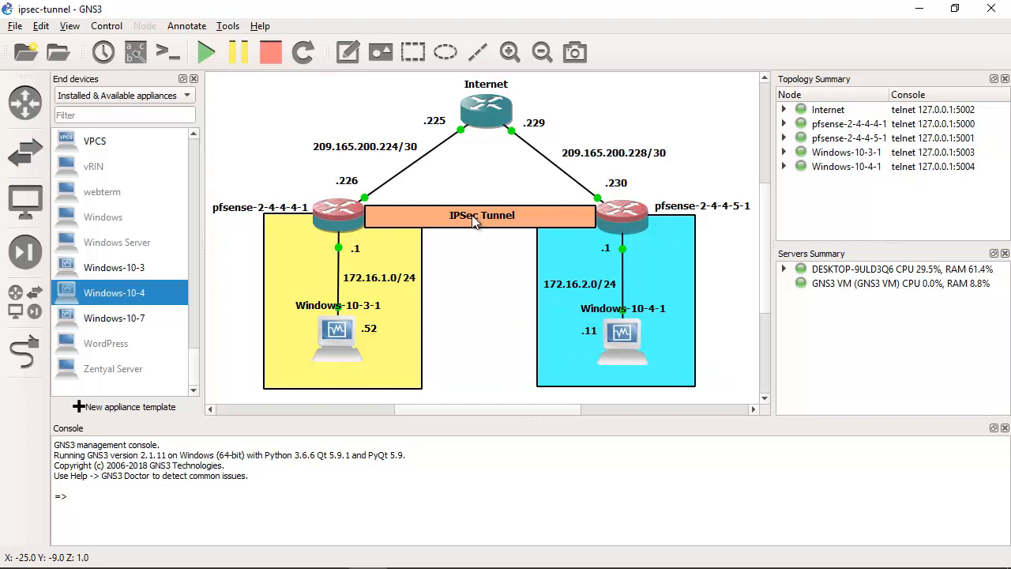
# Step: Nudge the IPSec Tunnel label slightly within its orange bar, and point out the Internet router by selecting and deselecting it
pyautogui.moveTo(475, 223); pyautogui.dragTo(476, 226)
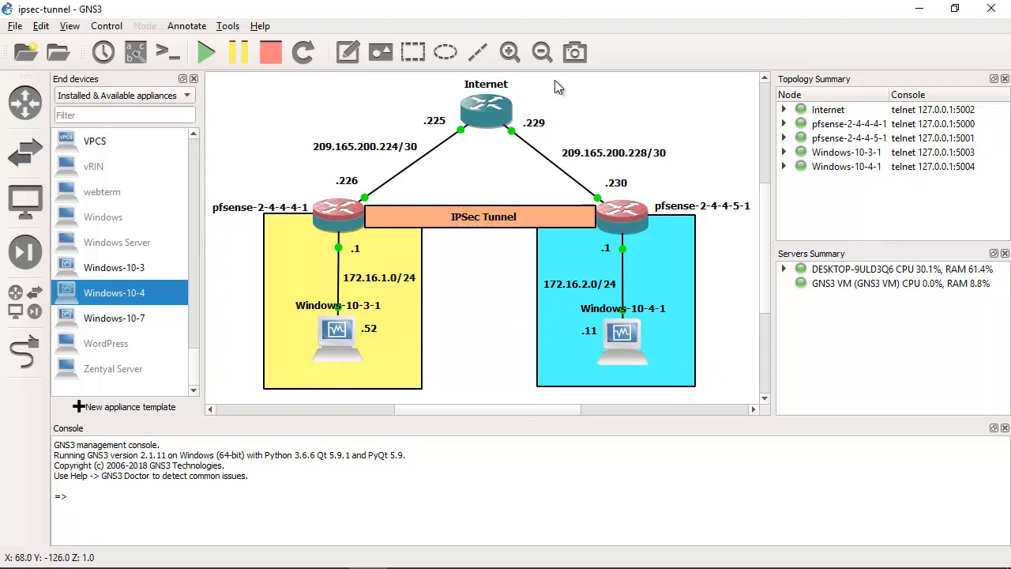
pyautogui.moveTo(568, 89); pyautogui.dragTo(423, 159)
pyautogui.click(609, 109)
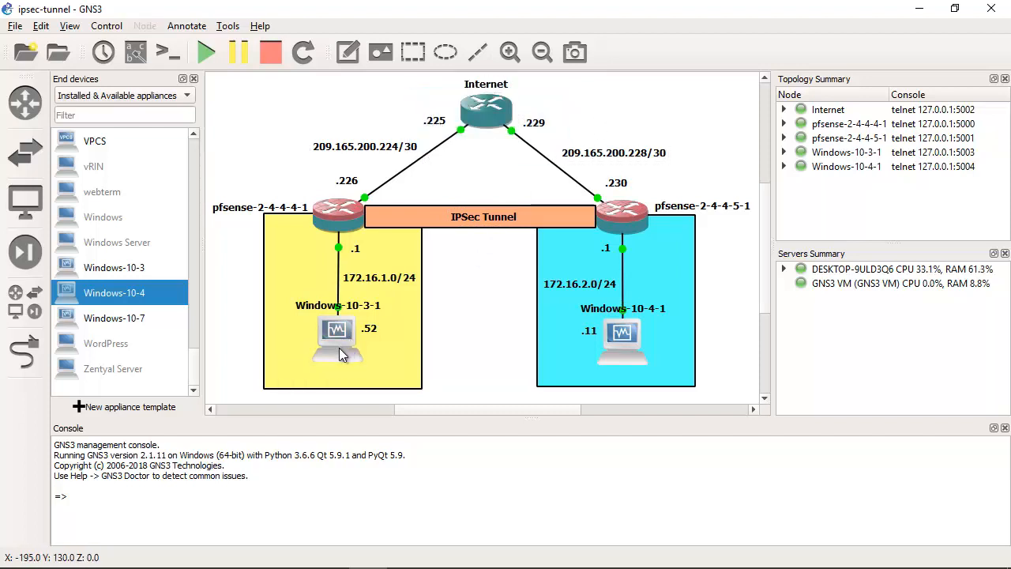